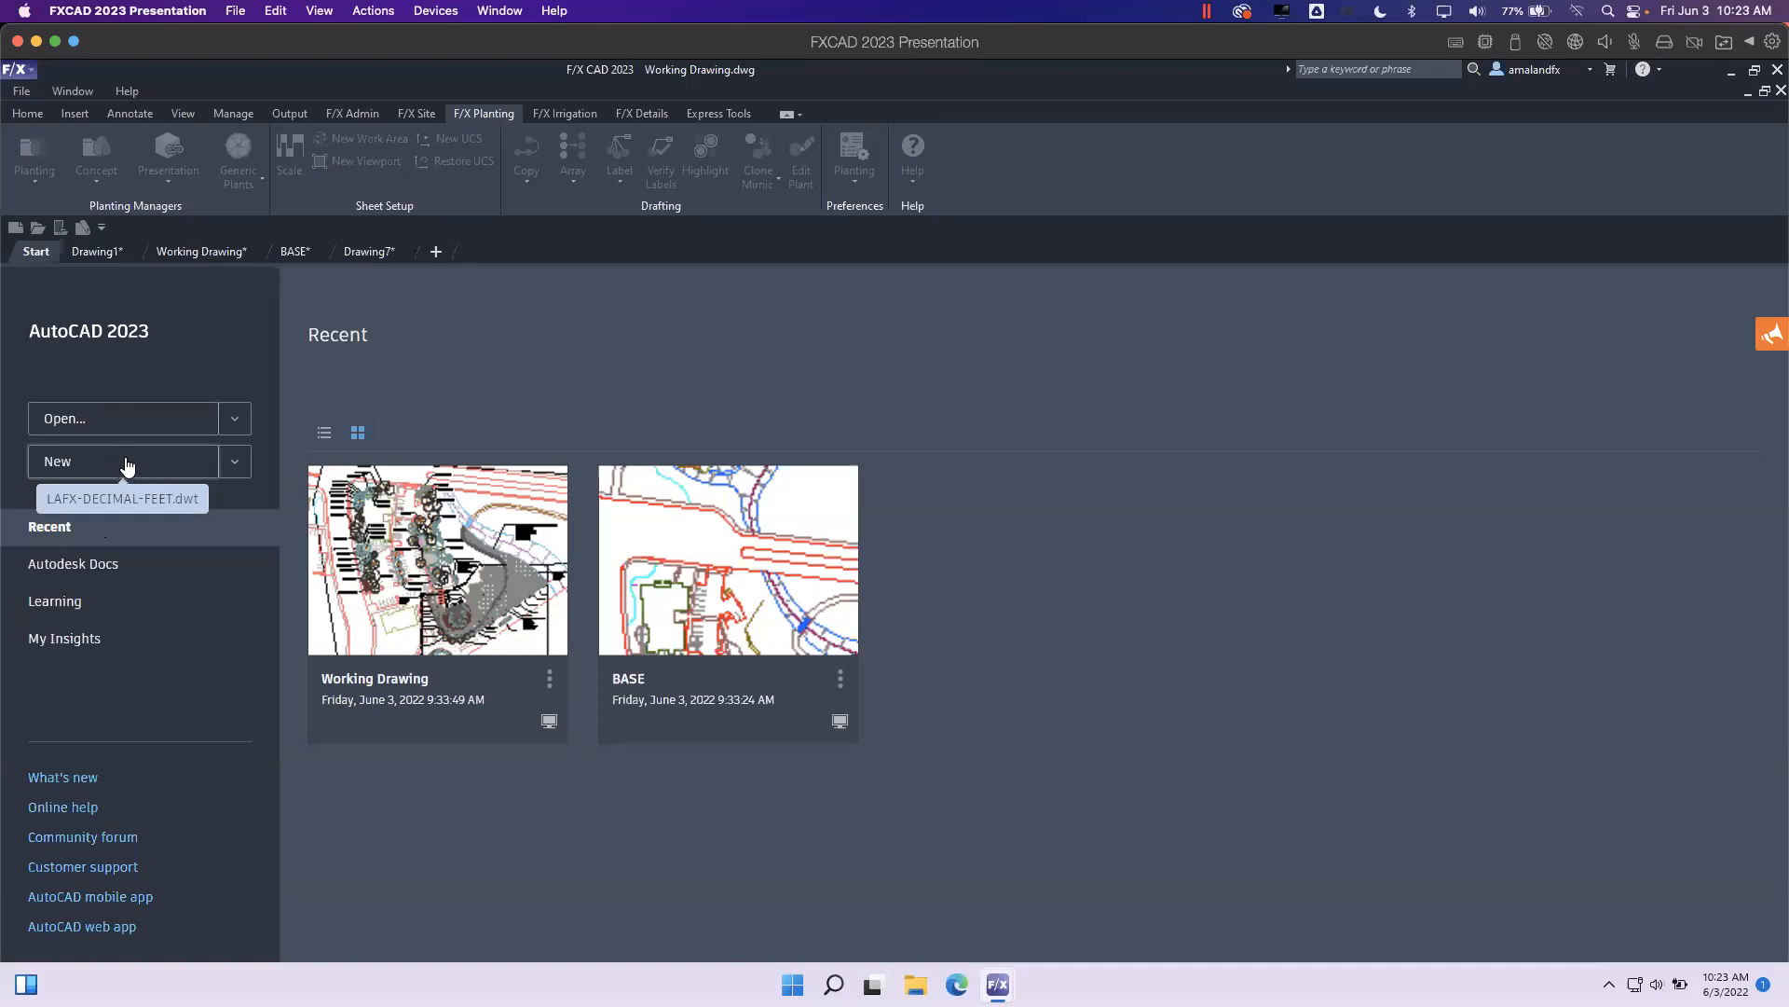
Create a new drawing from the LAFX-DECIMAL-FEET.dwt template and check its drawing units.
click(130, 463)
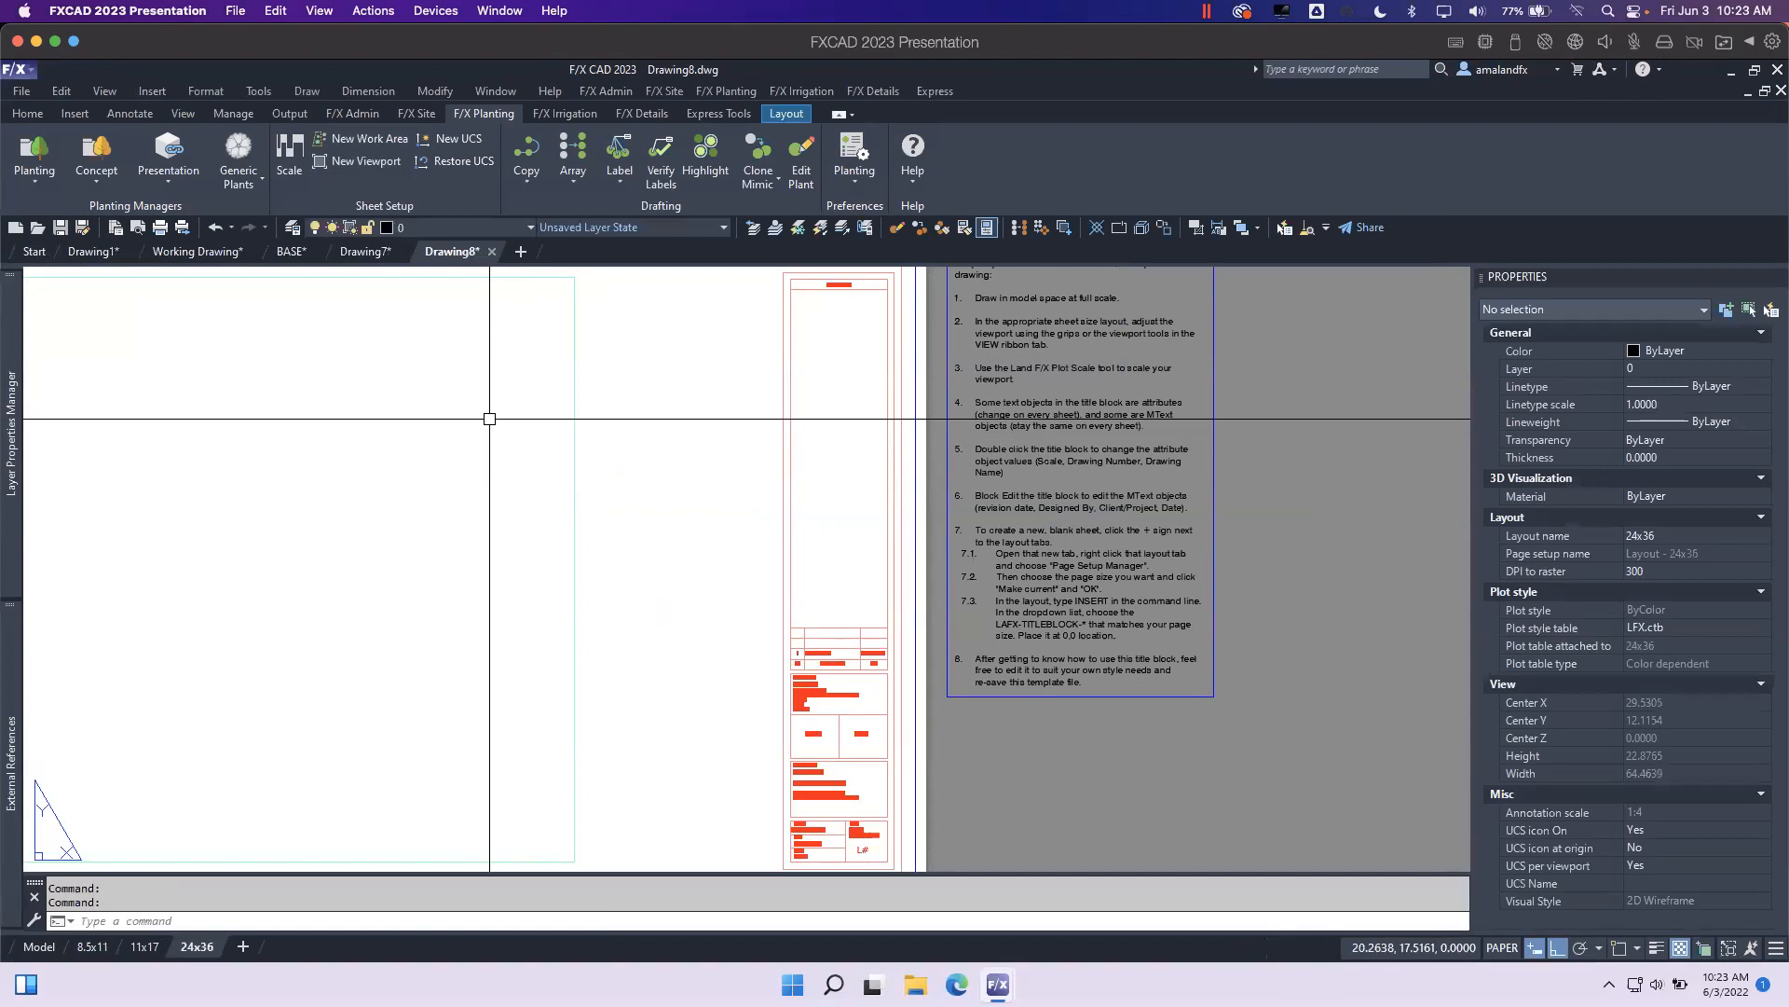
text(UN)
key(Return)
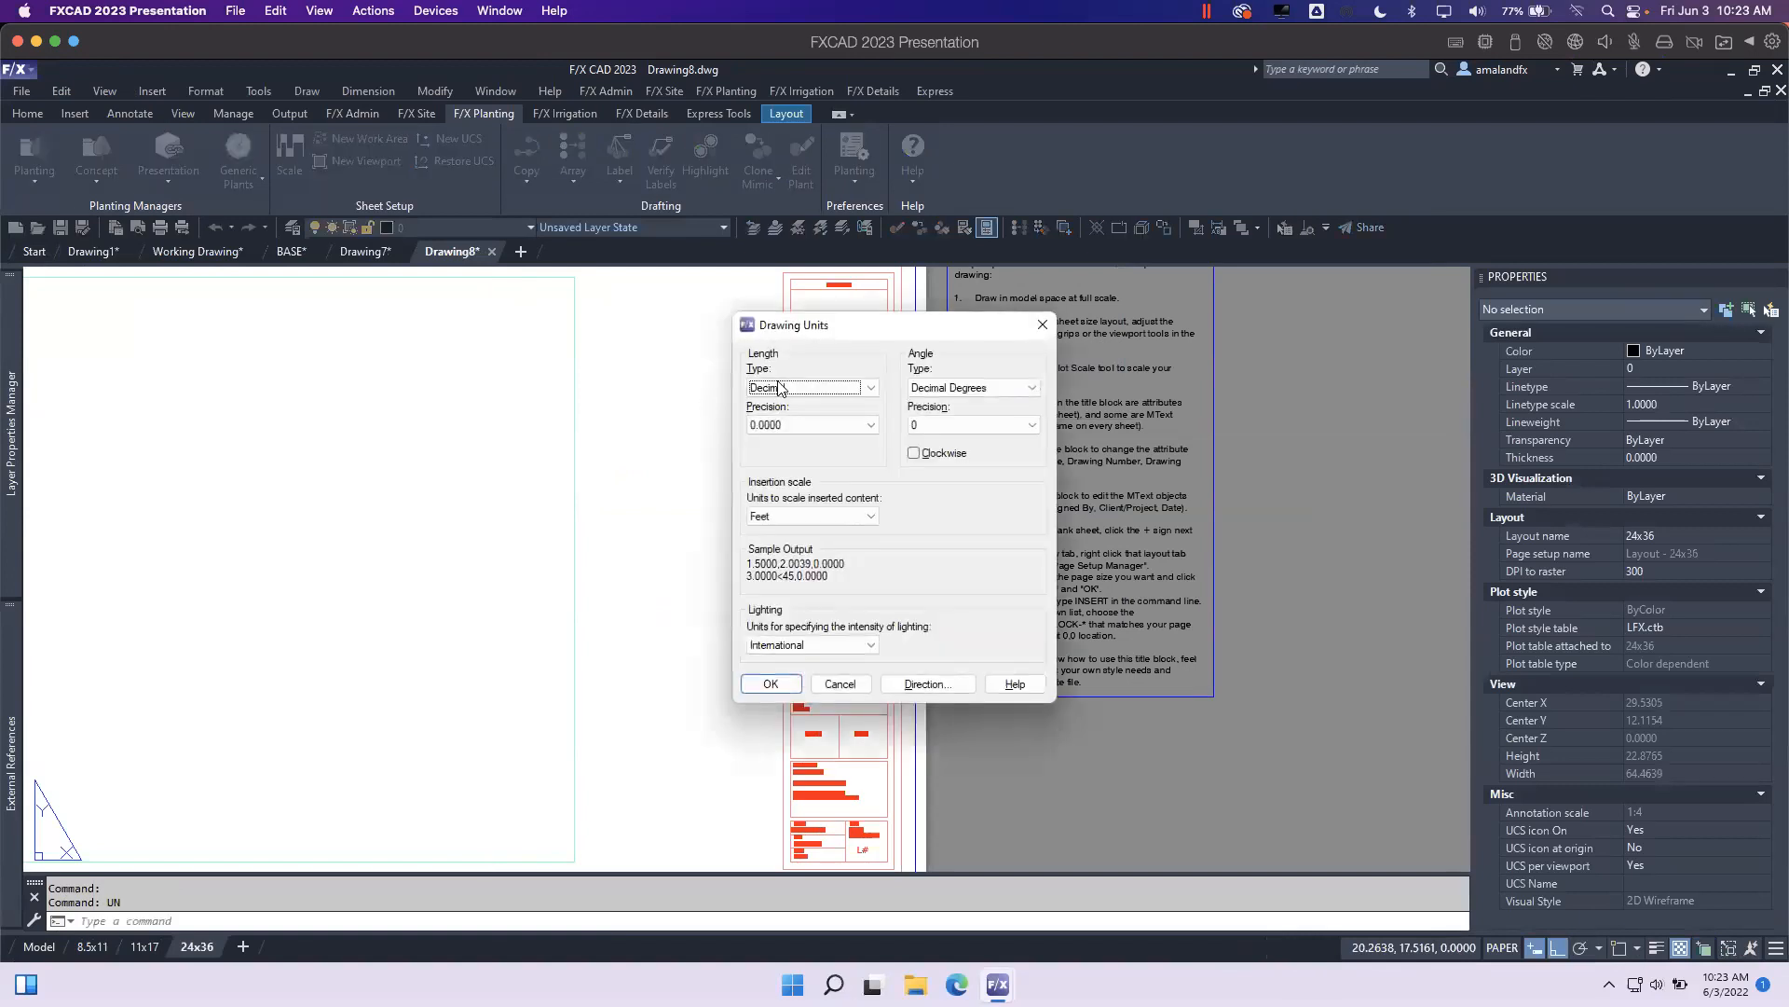
click(1042, 325)
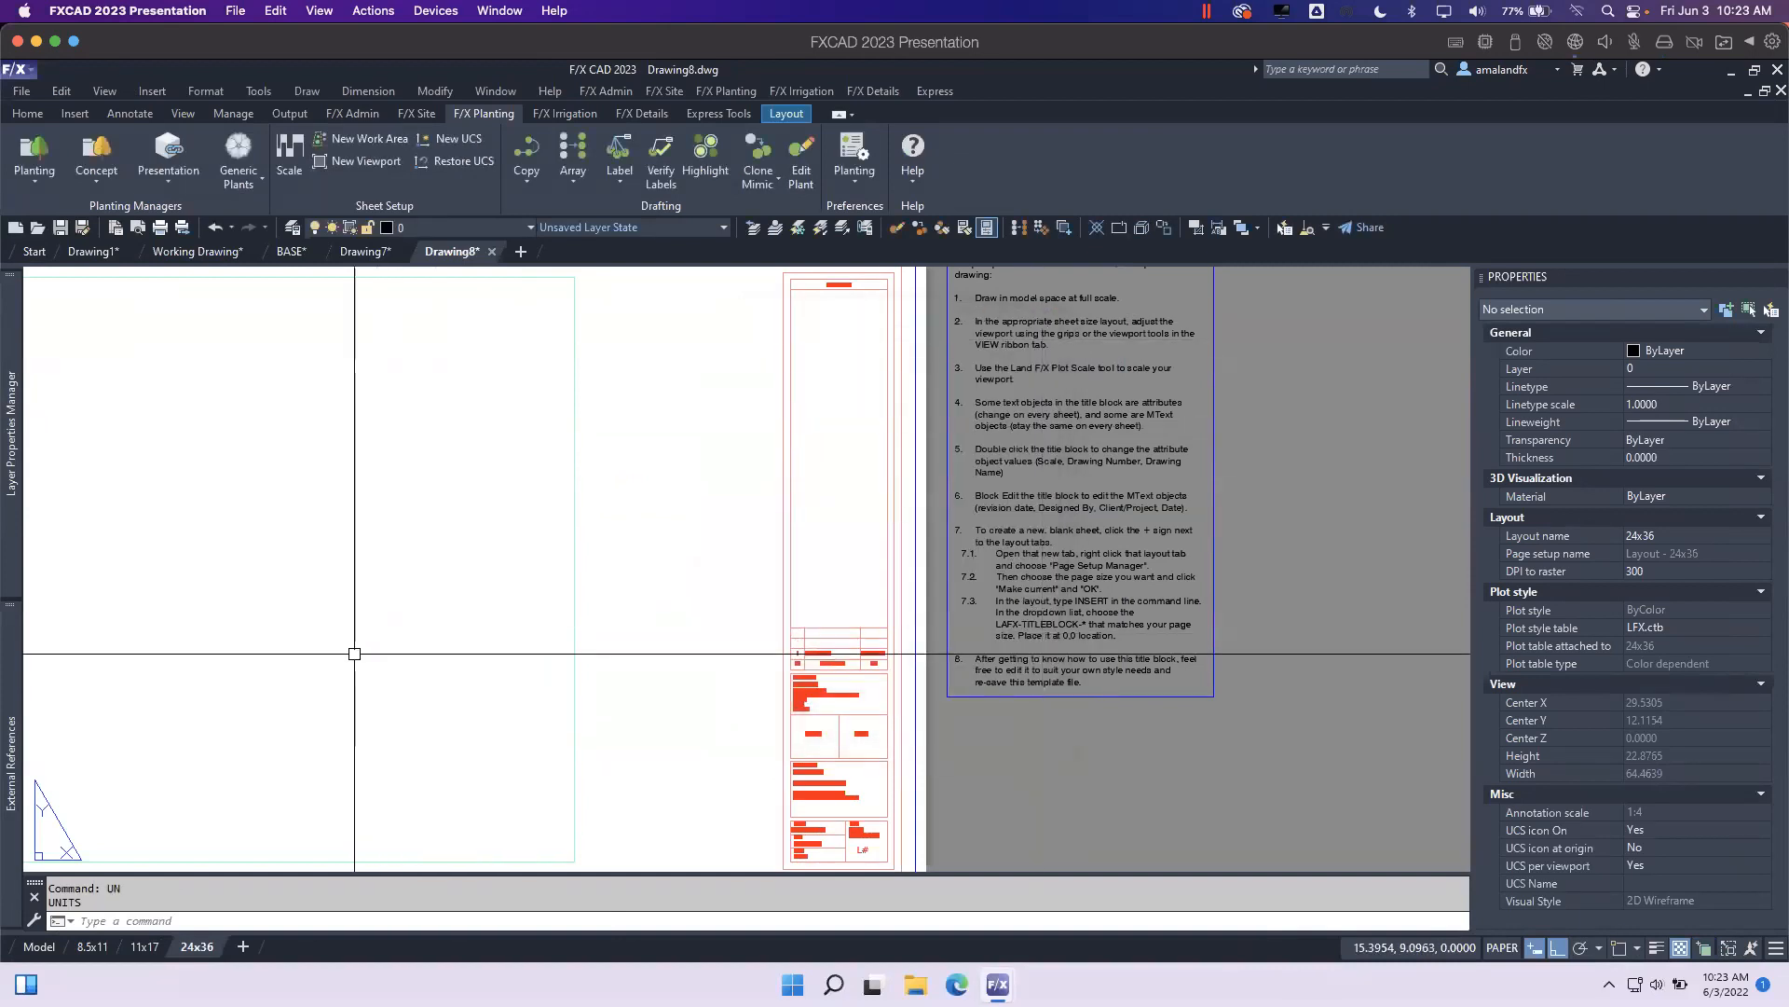
scroll(354, 654, down, 3)
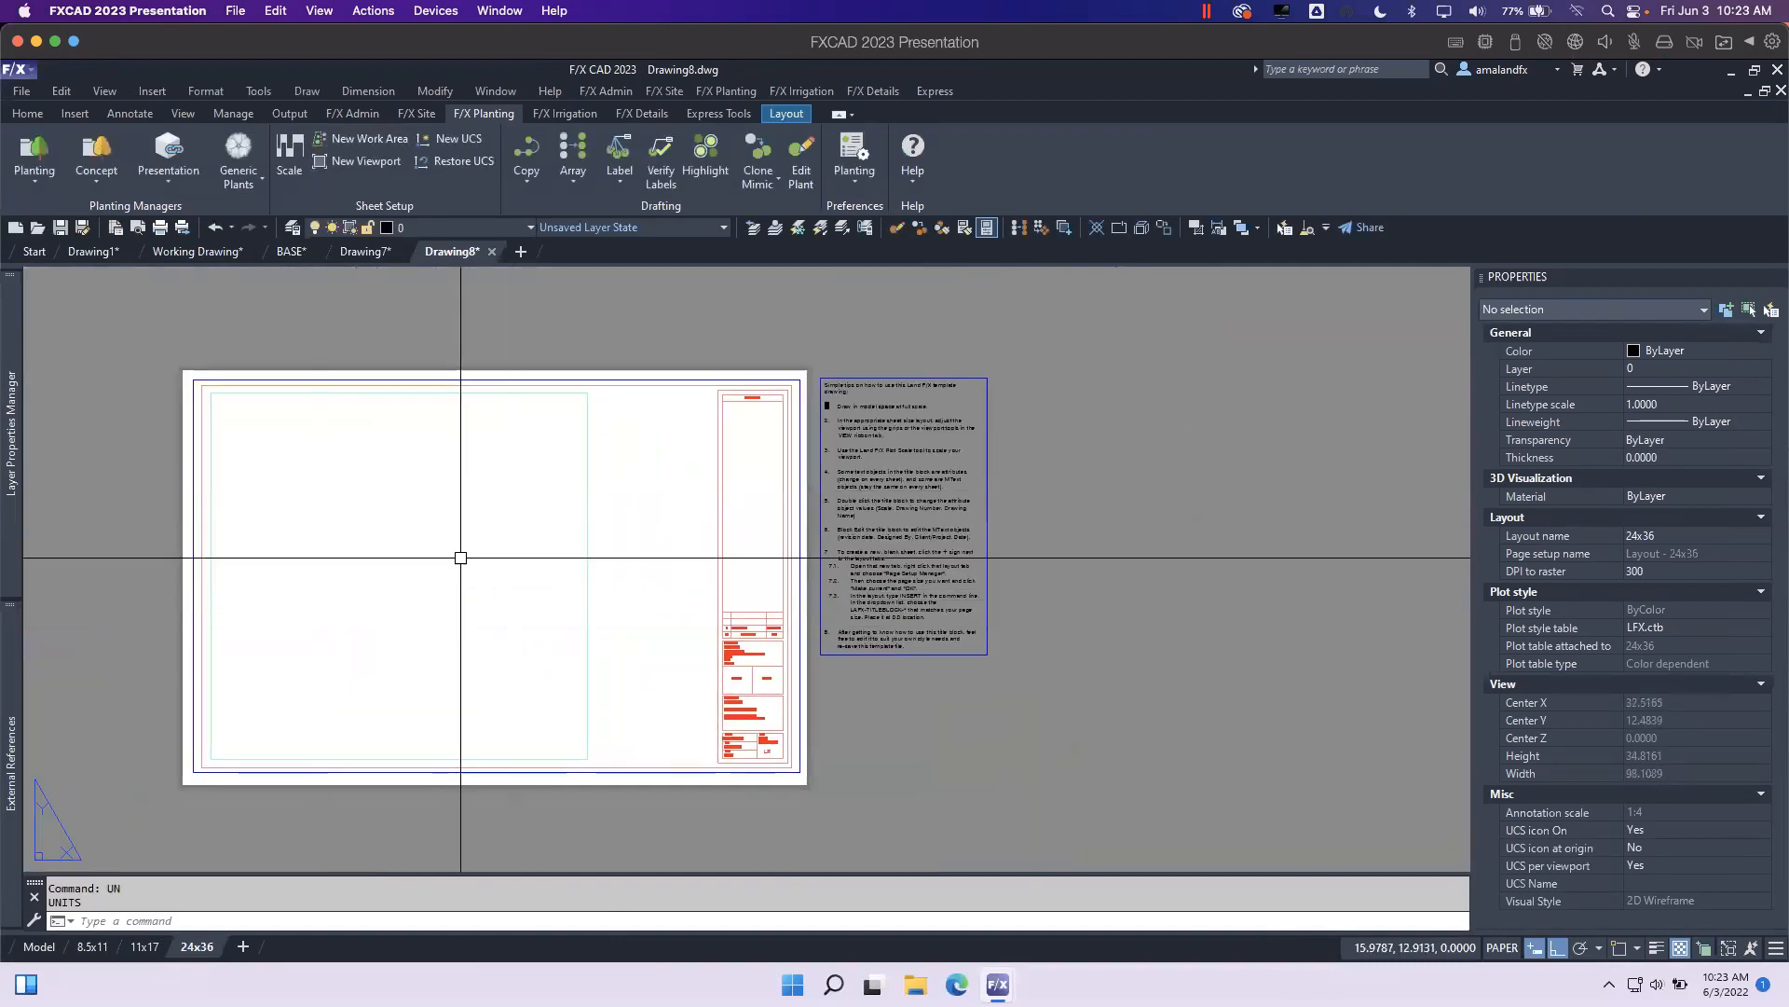
Open the program options and expand the Default Template File Name for QNEW under the file template settings.
text(OP)
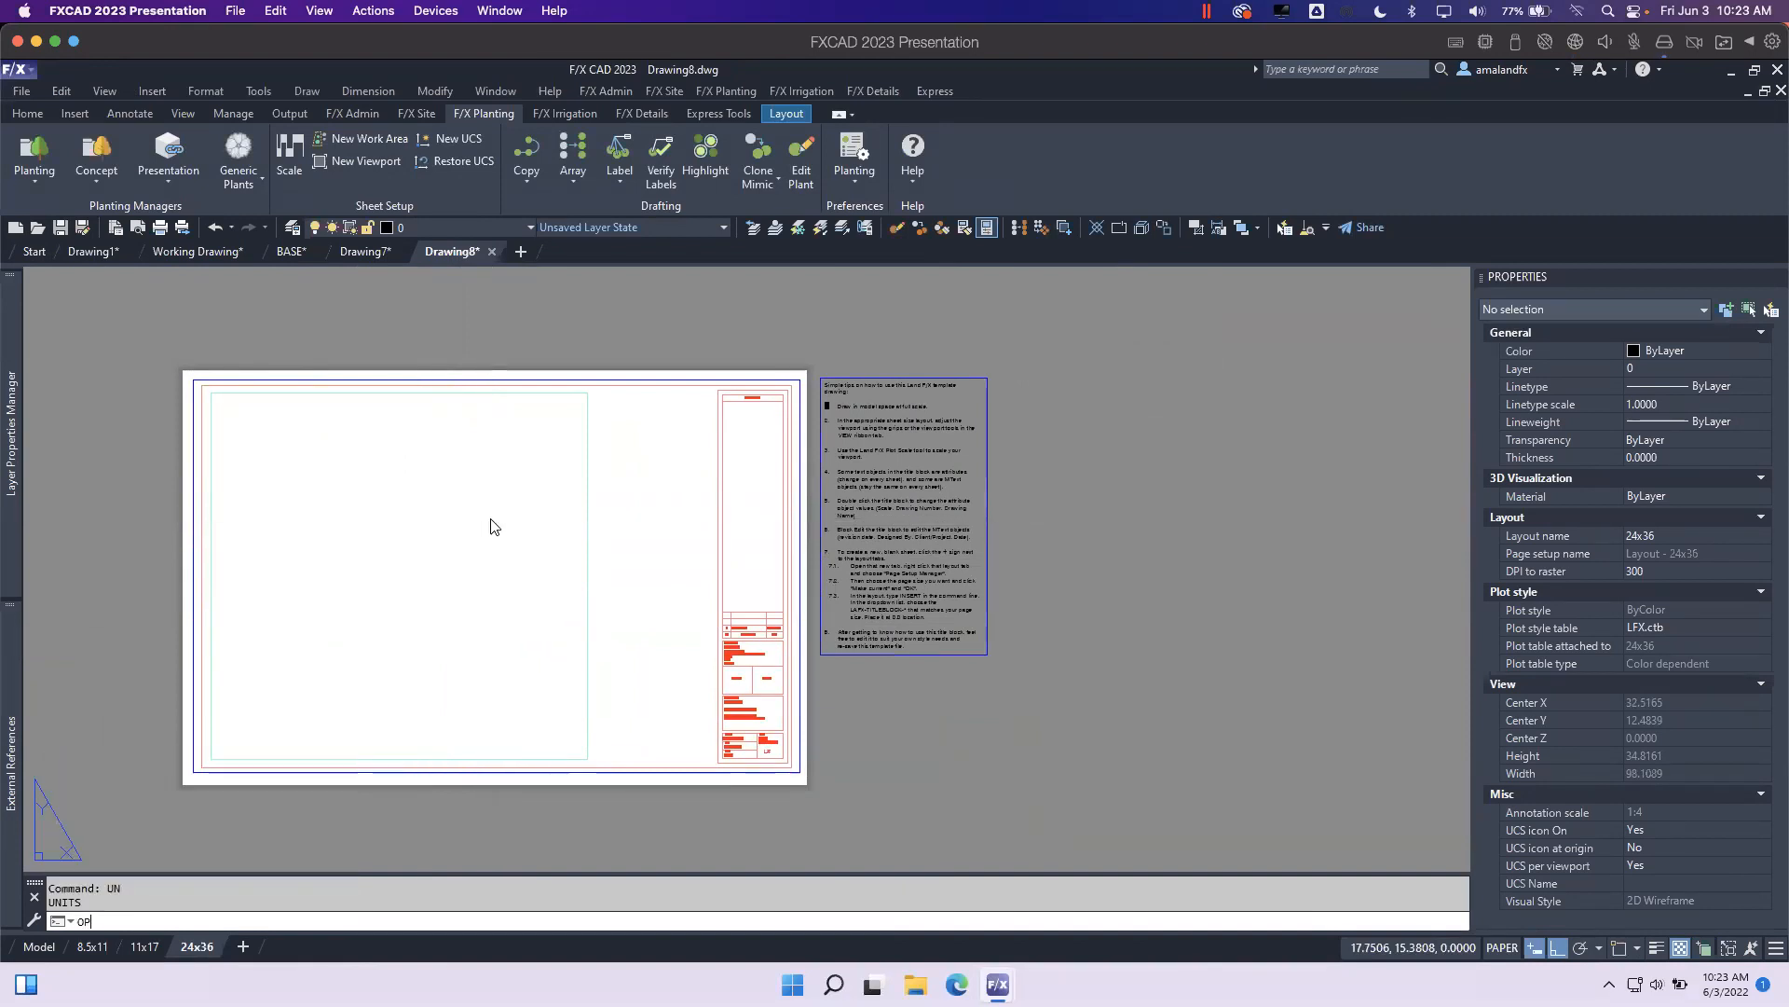
key(Return)
click(598, 301)
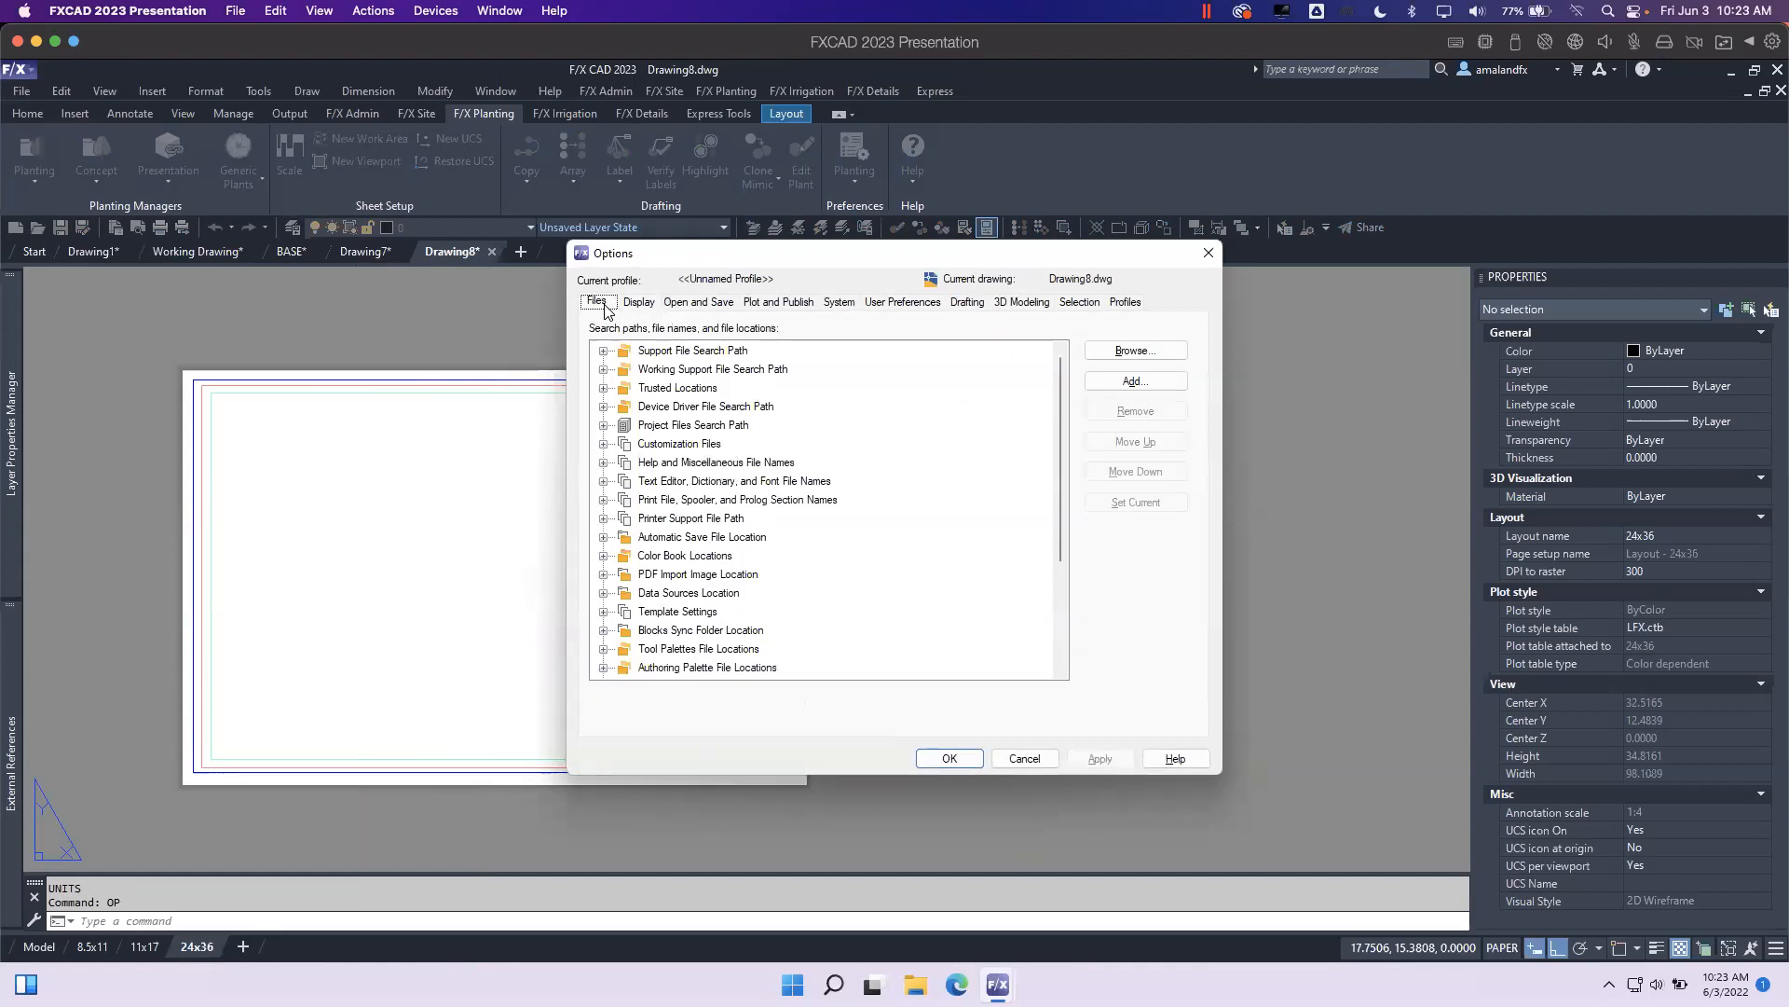
click(603, 612)
scroll(773, 602, down, 2)
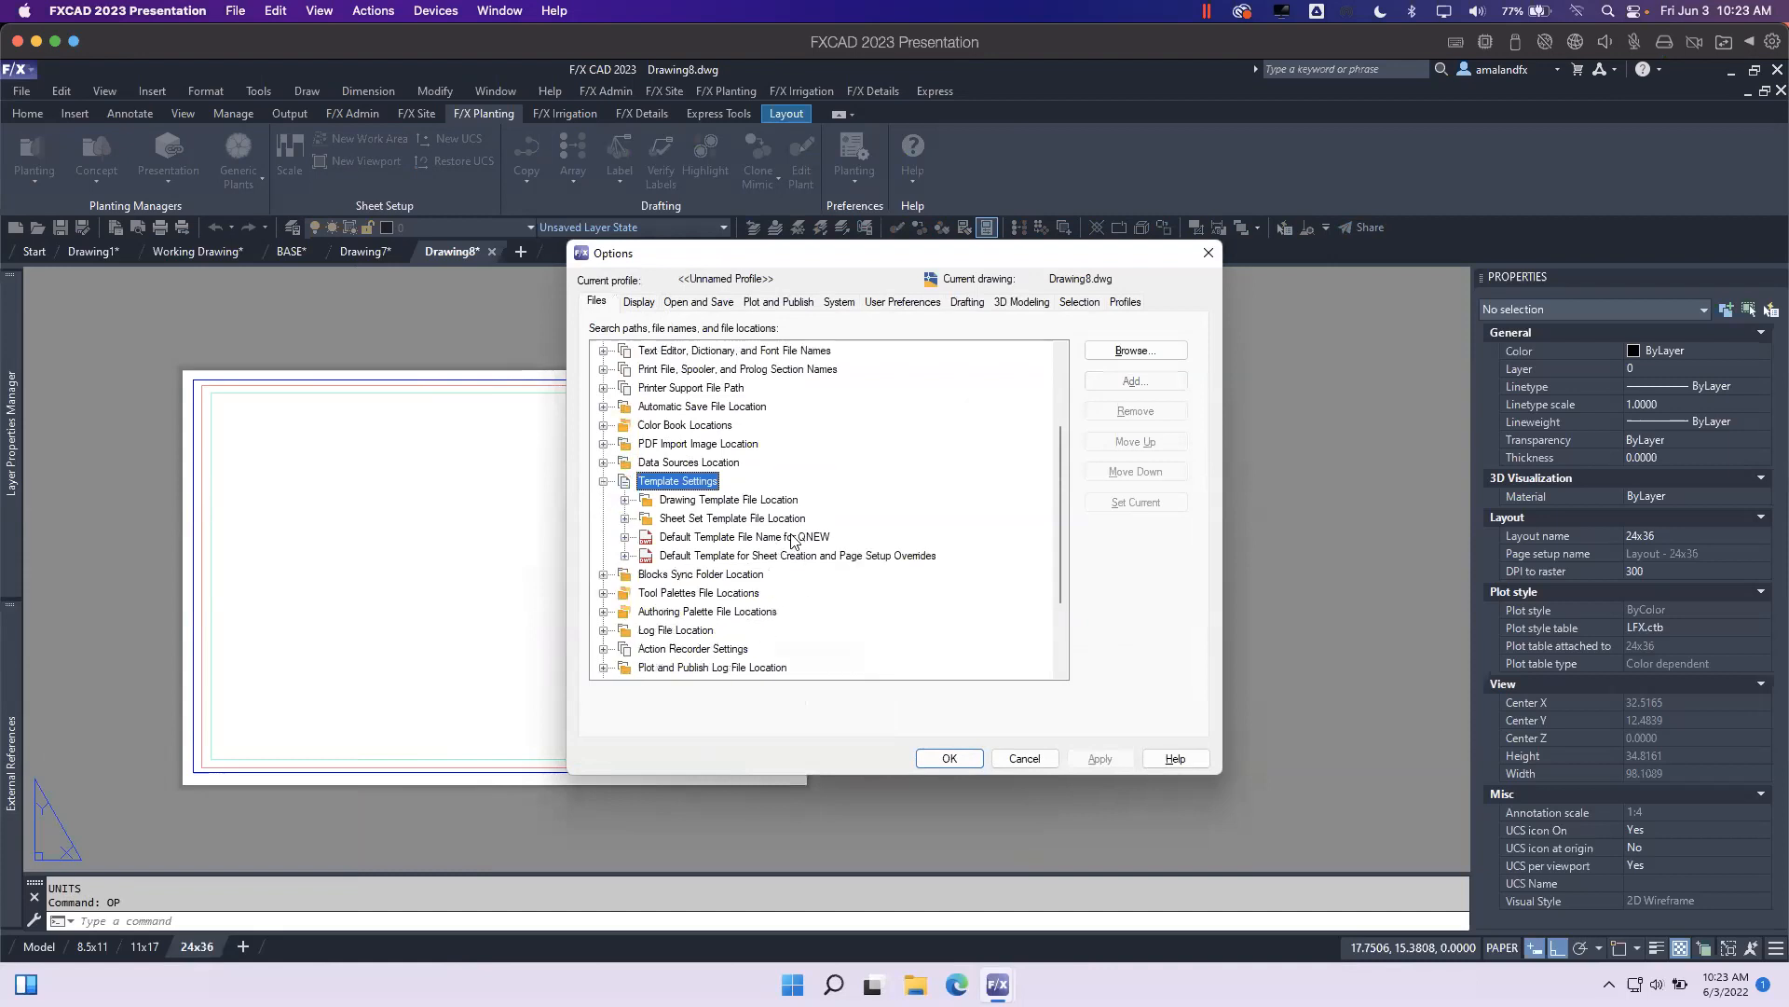
click(708, 538)
click(626, 538)
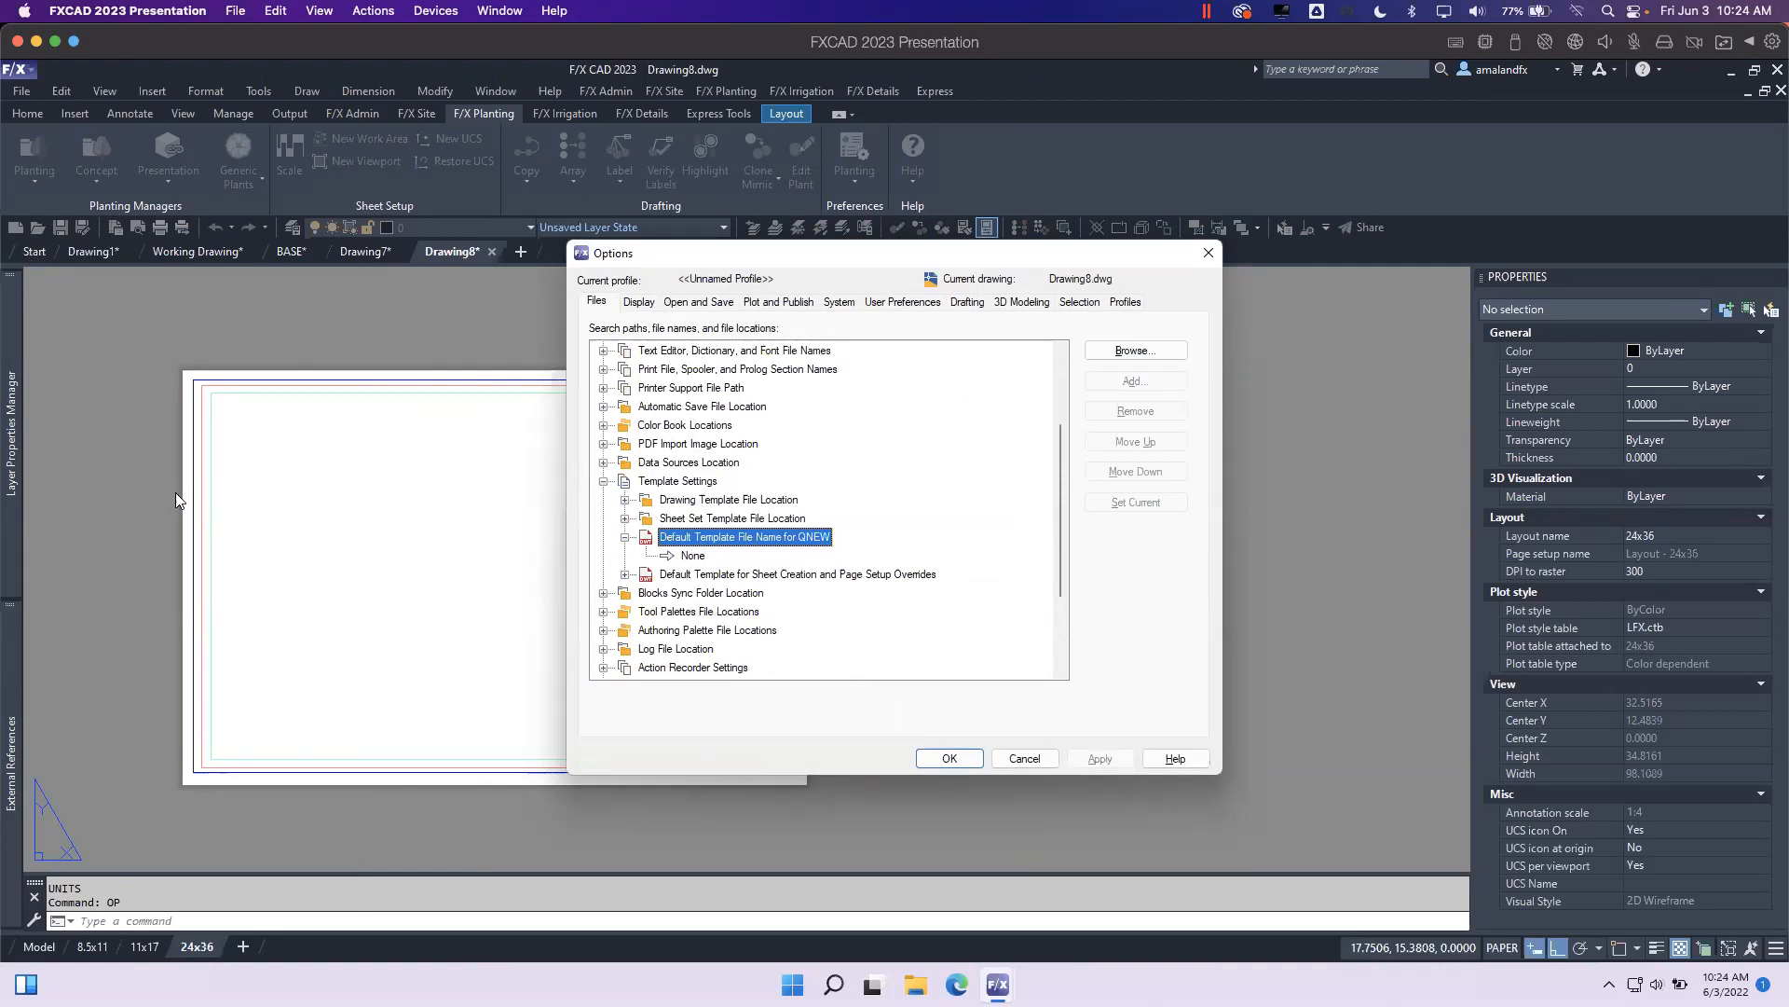
Set the default QNEW template to LAFX-DECIMAL-FEET.dwt and save the changes to the options.
click(693, 557)
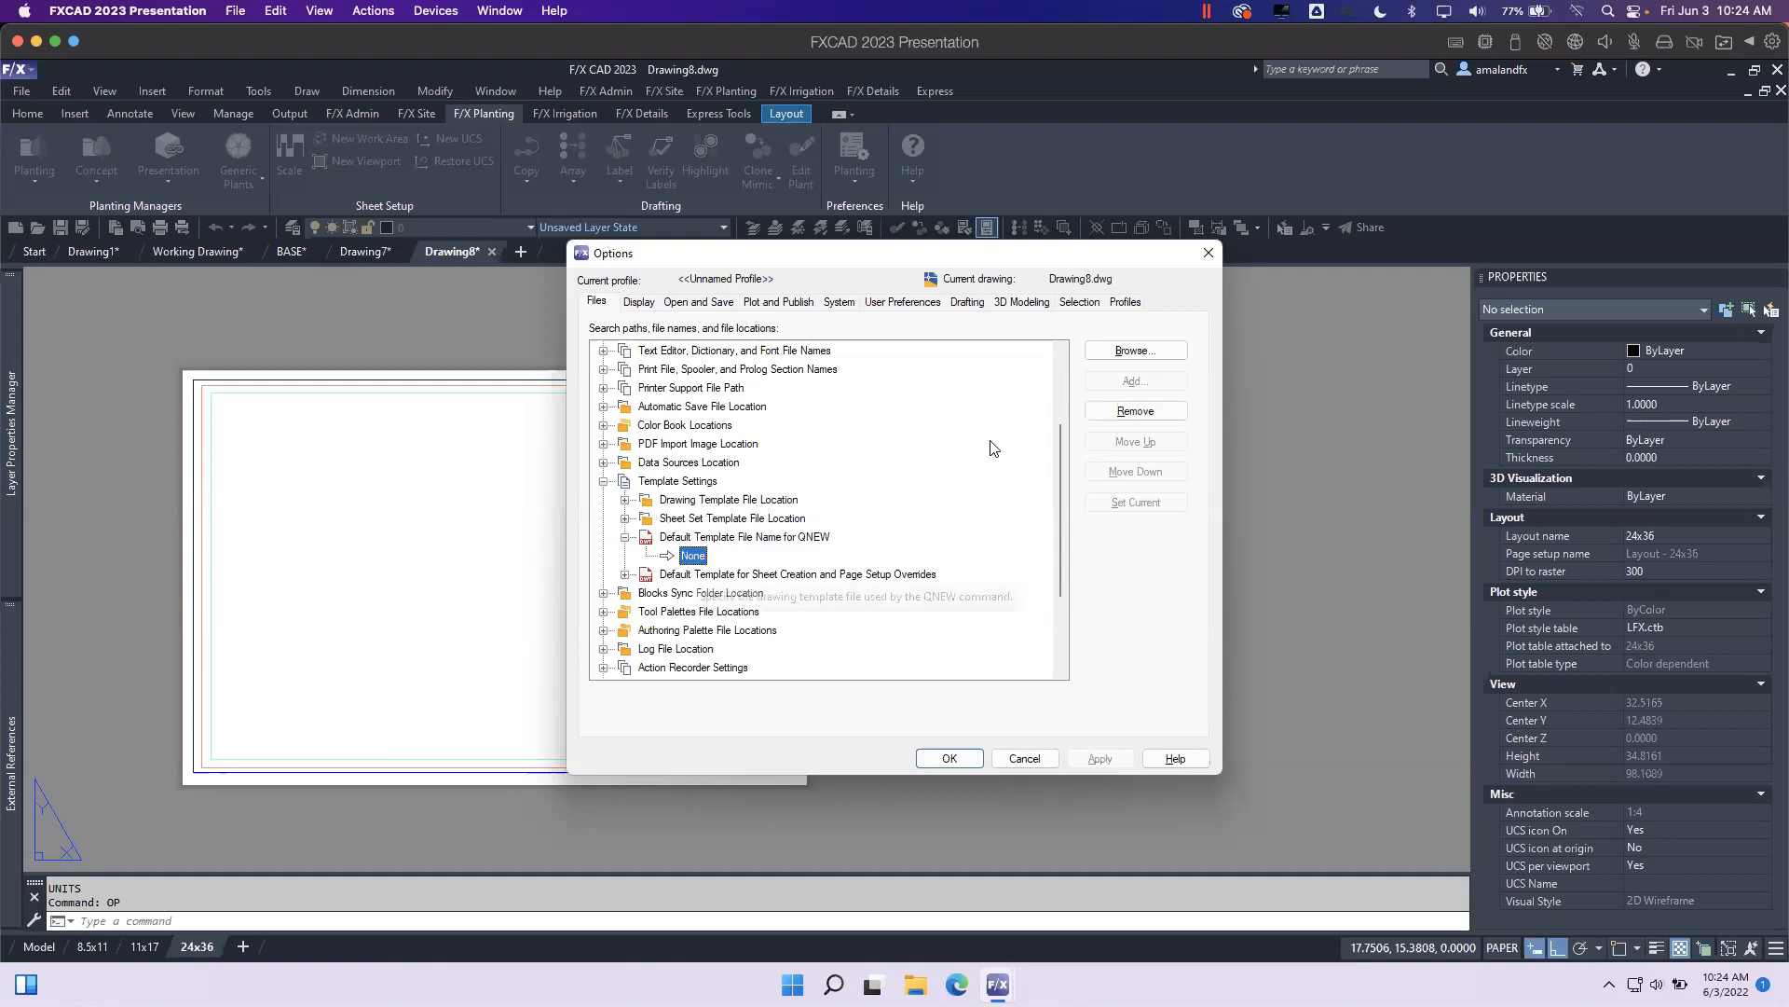
click(1132, 350)
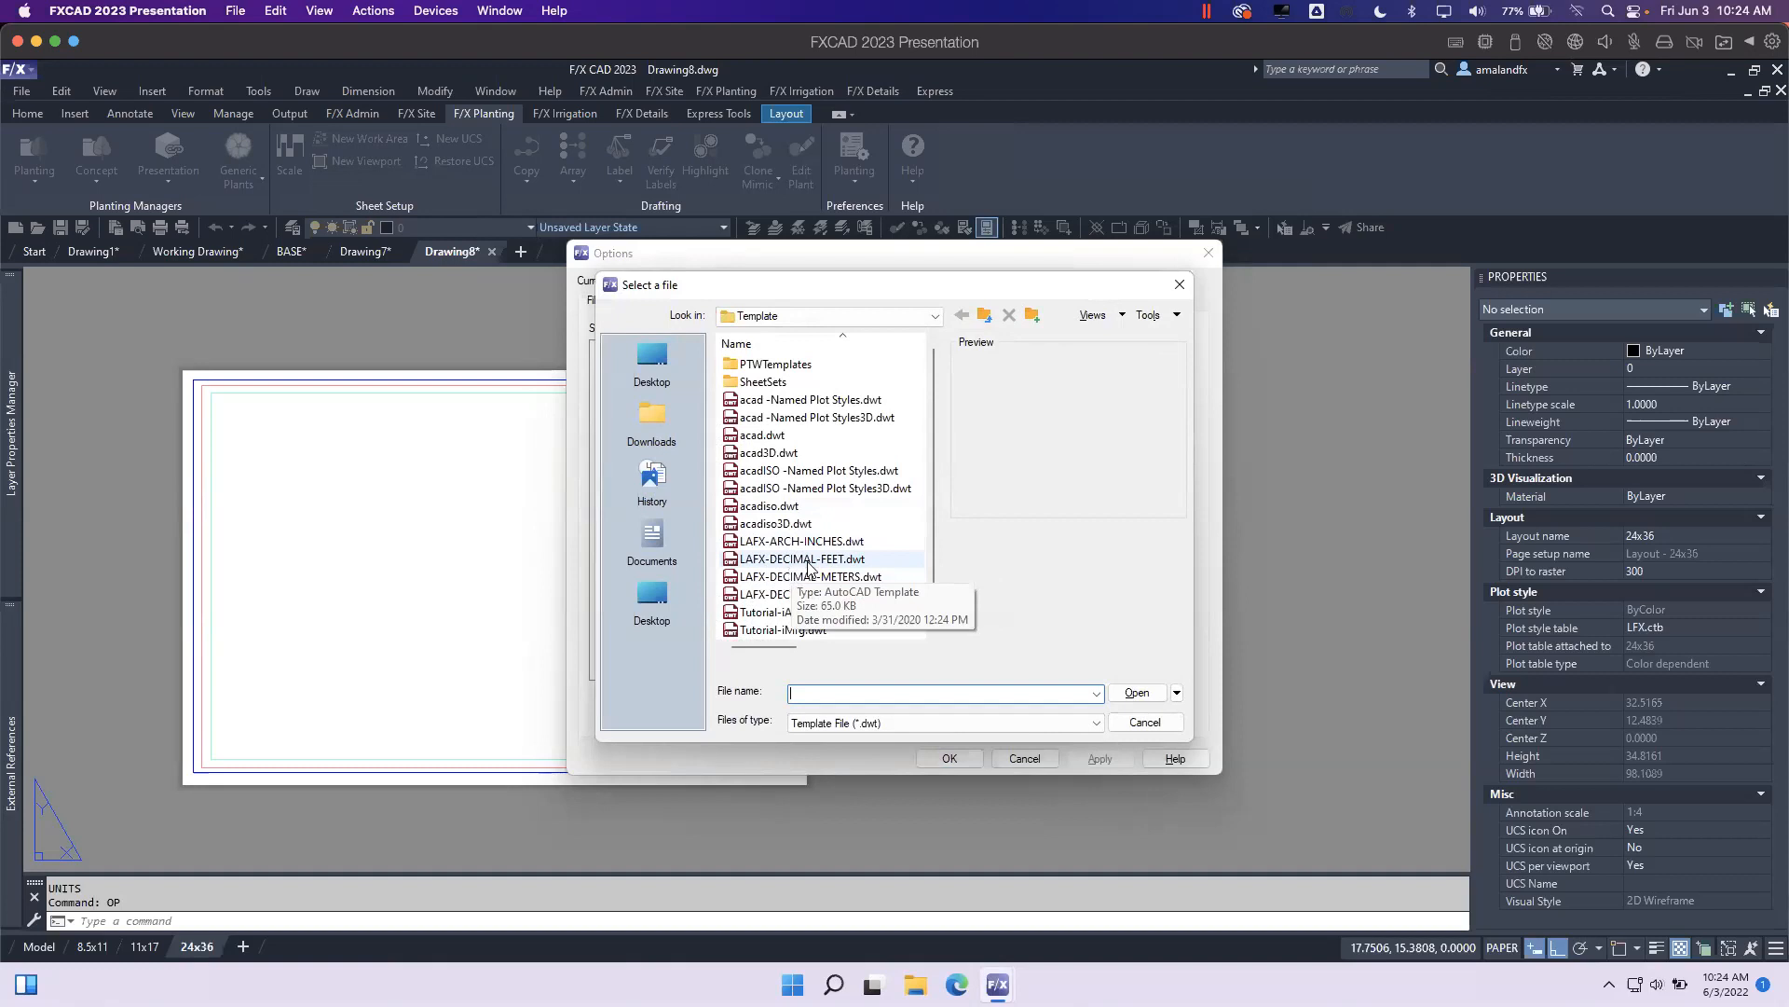
click(799, 560)
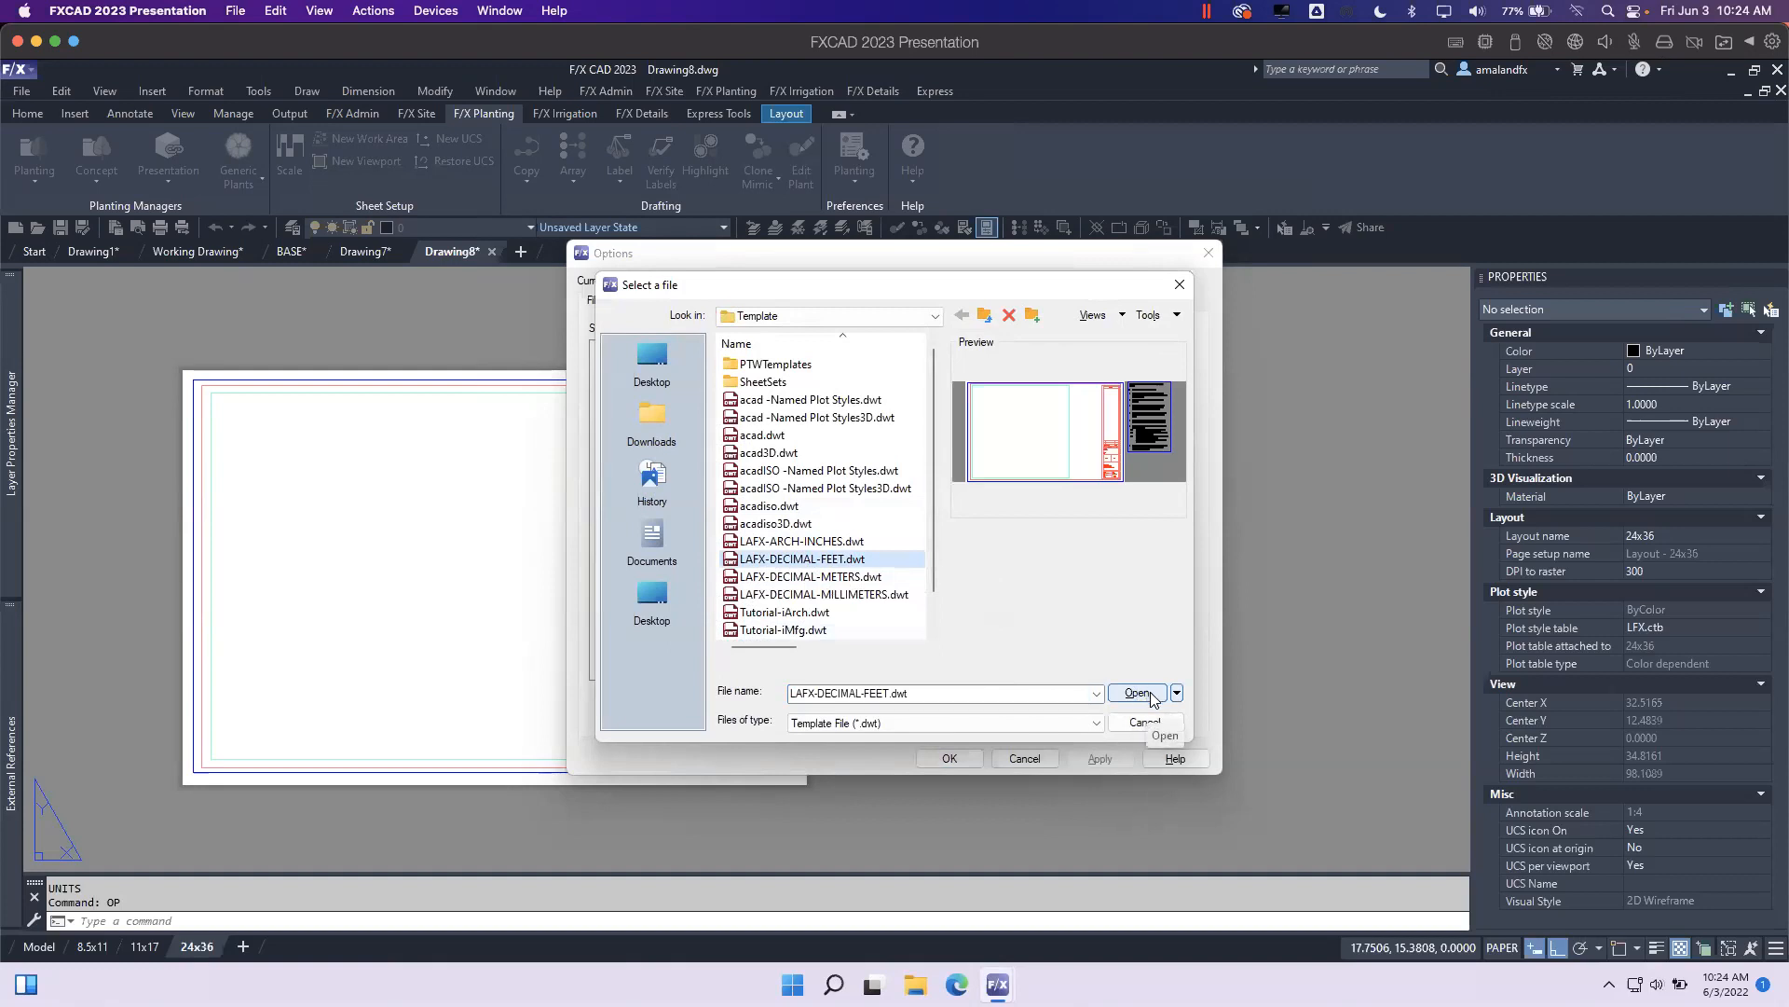
click(1150, 692)
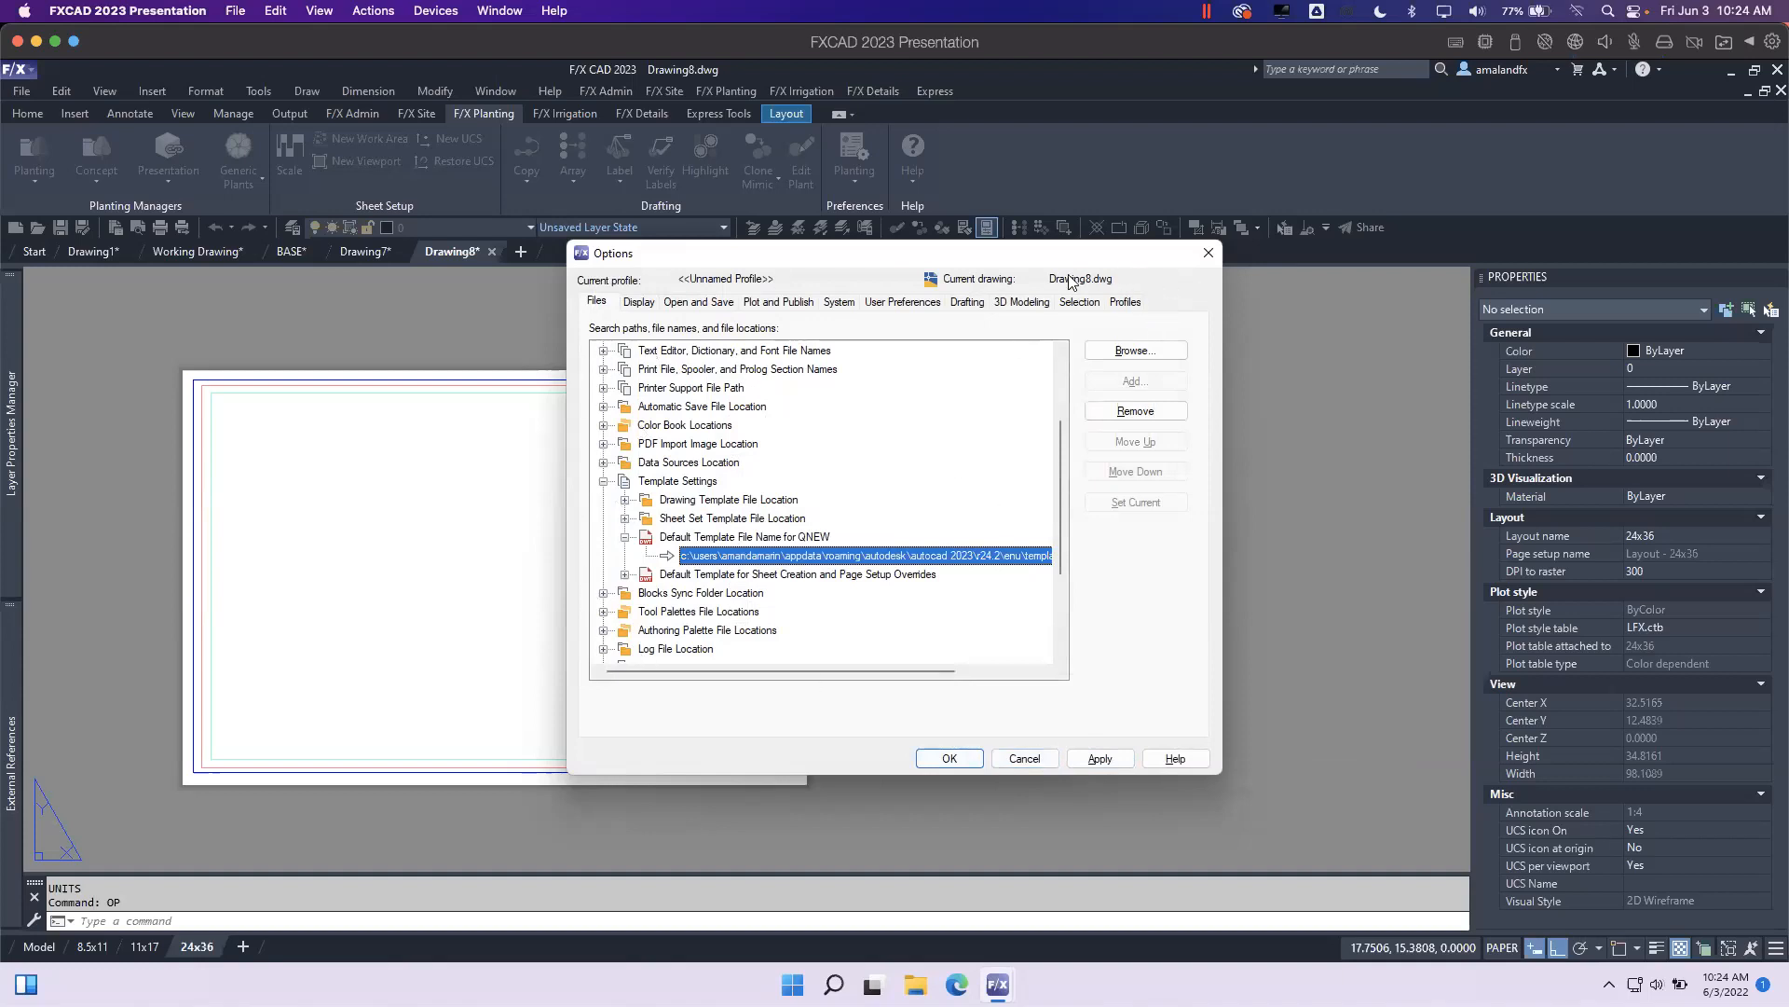
click(1209, 254)
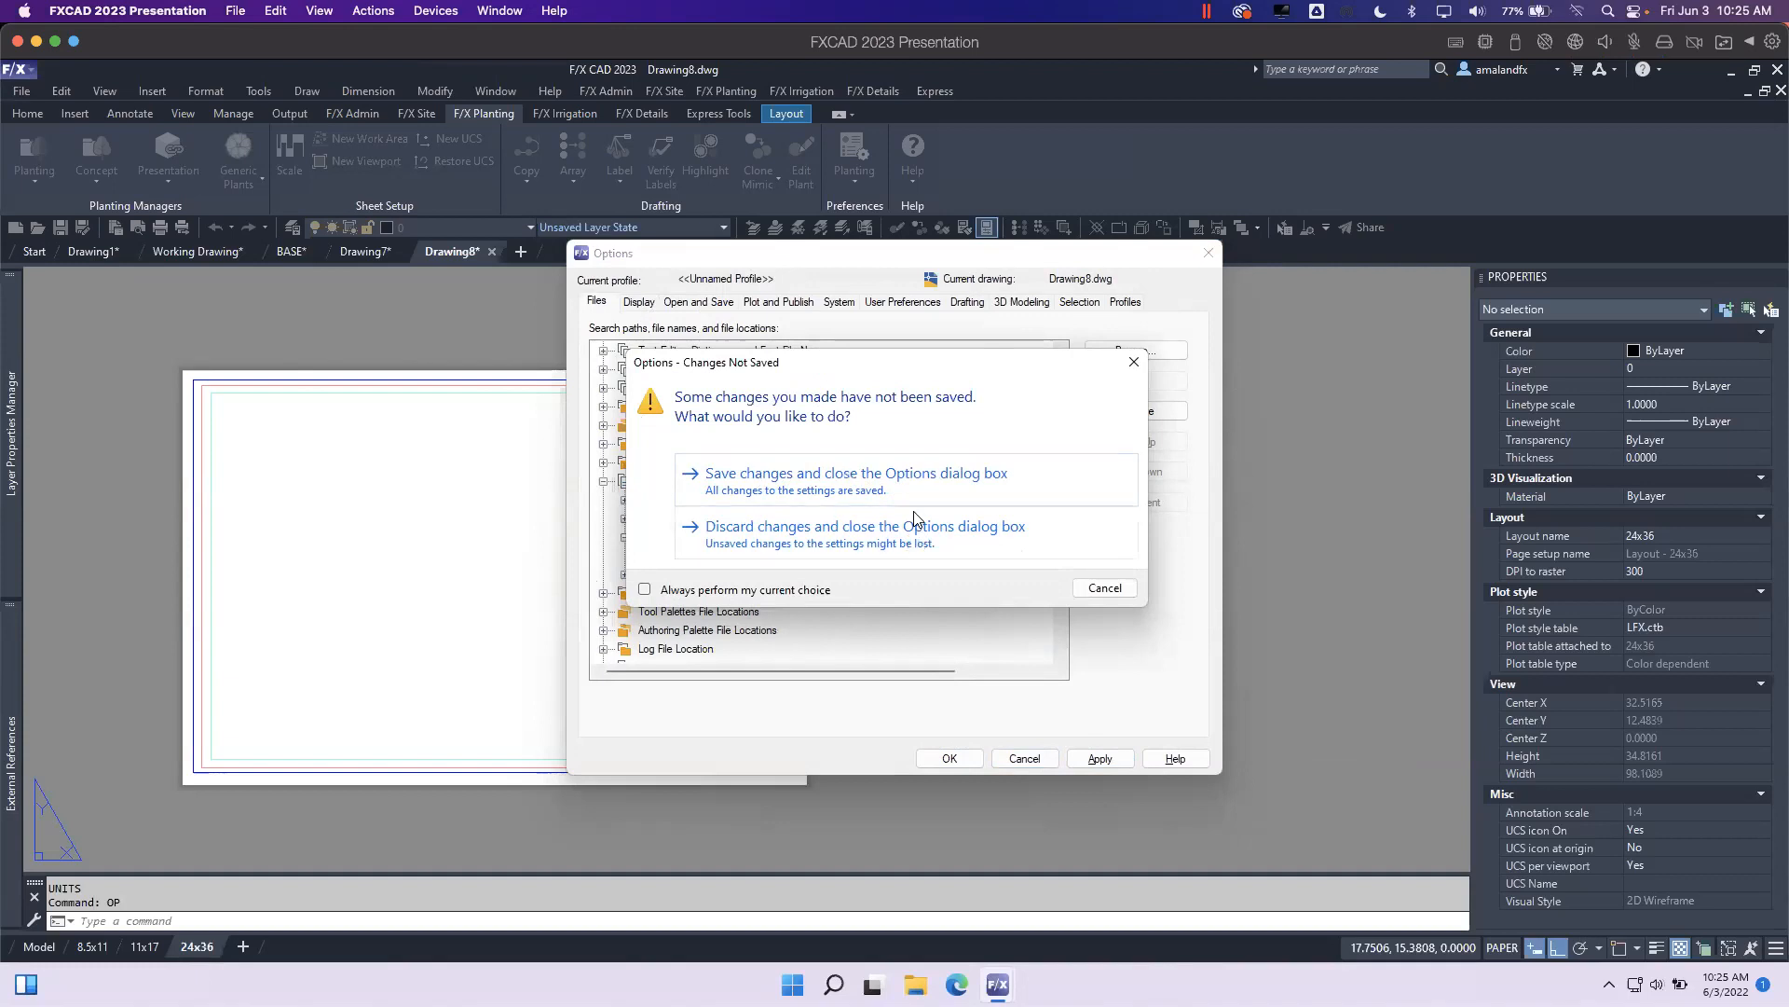
click(893, 478)
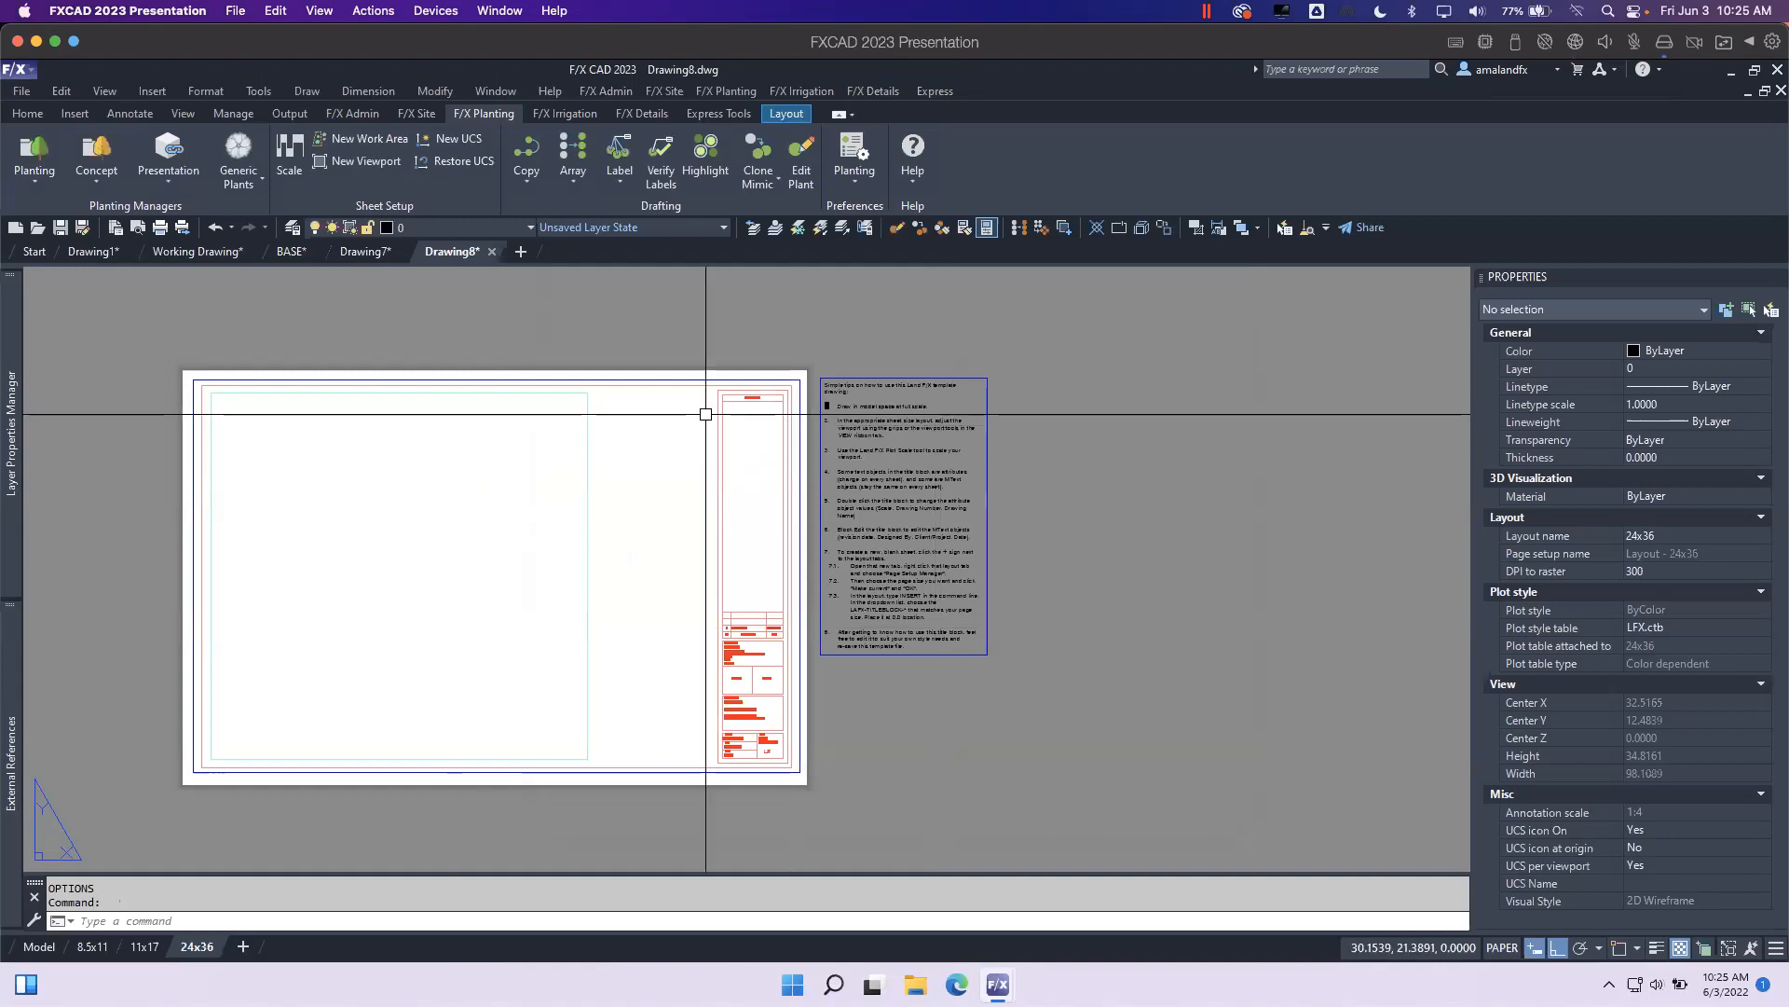
View the Start page and return to the Drawing8 file.
click(34, 251)
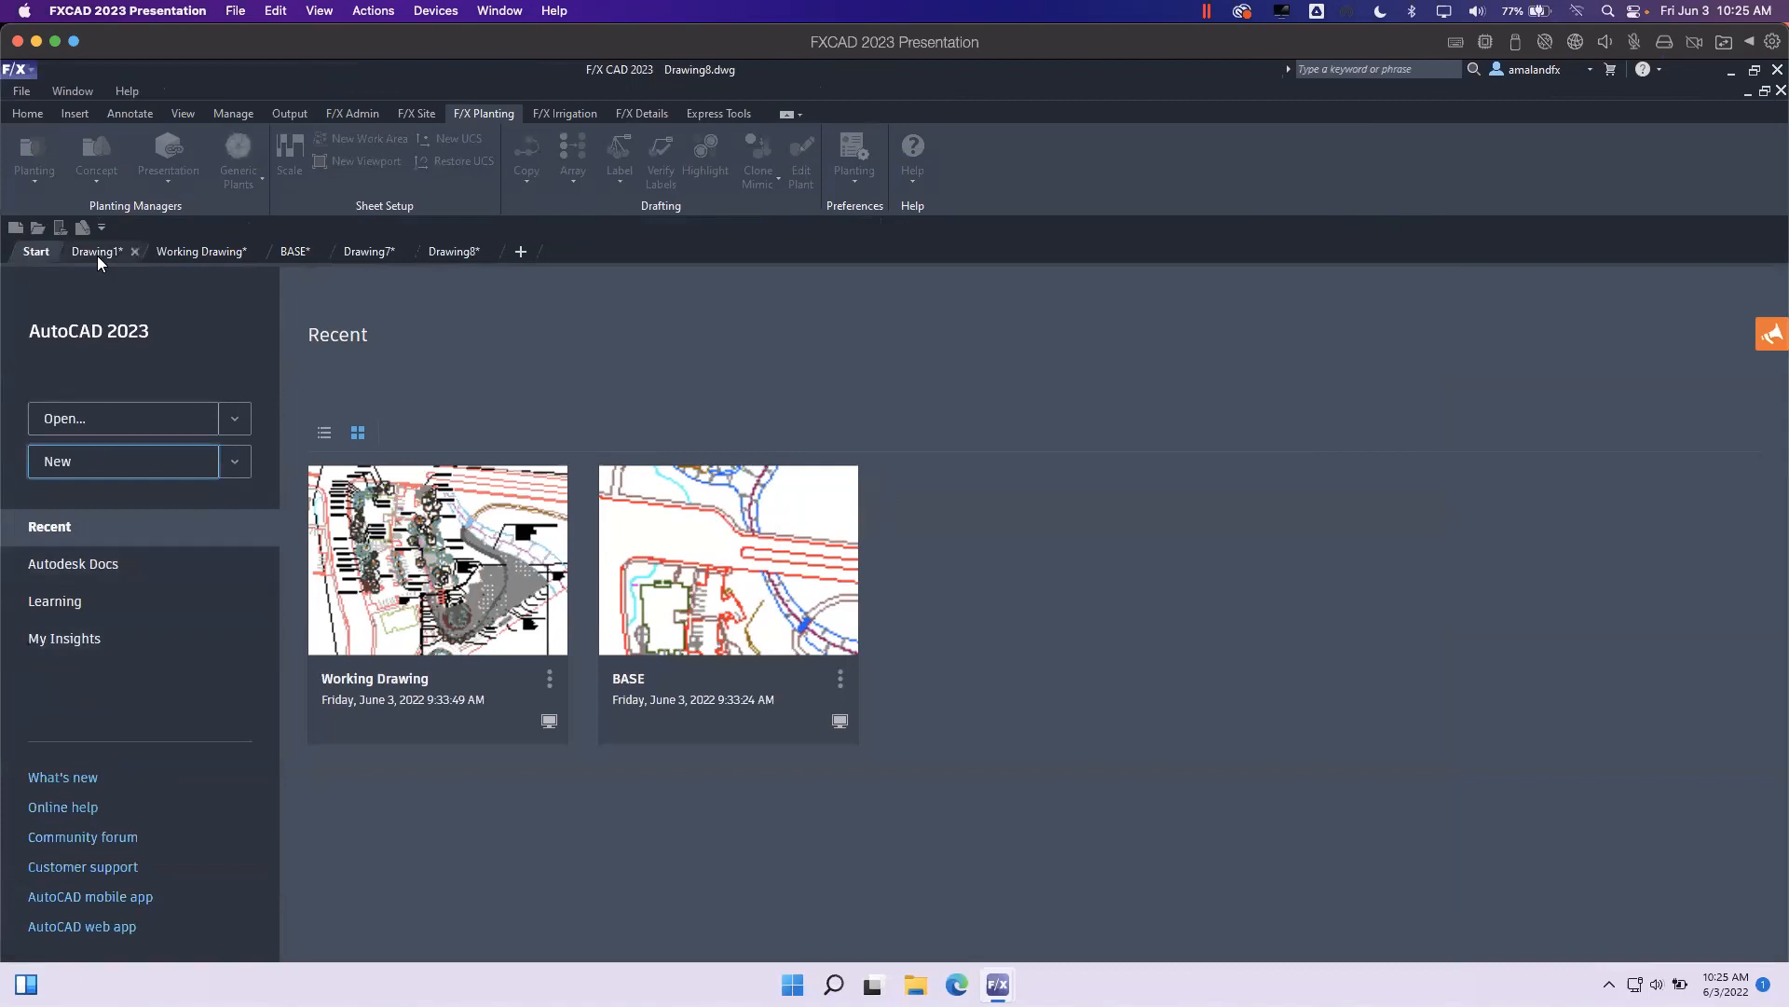
click(460, 252)
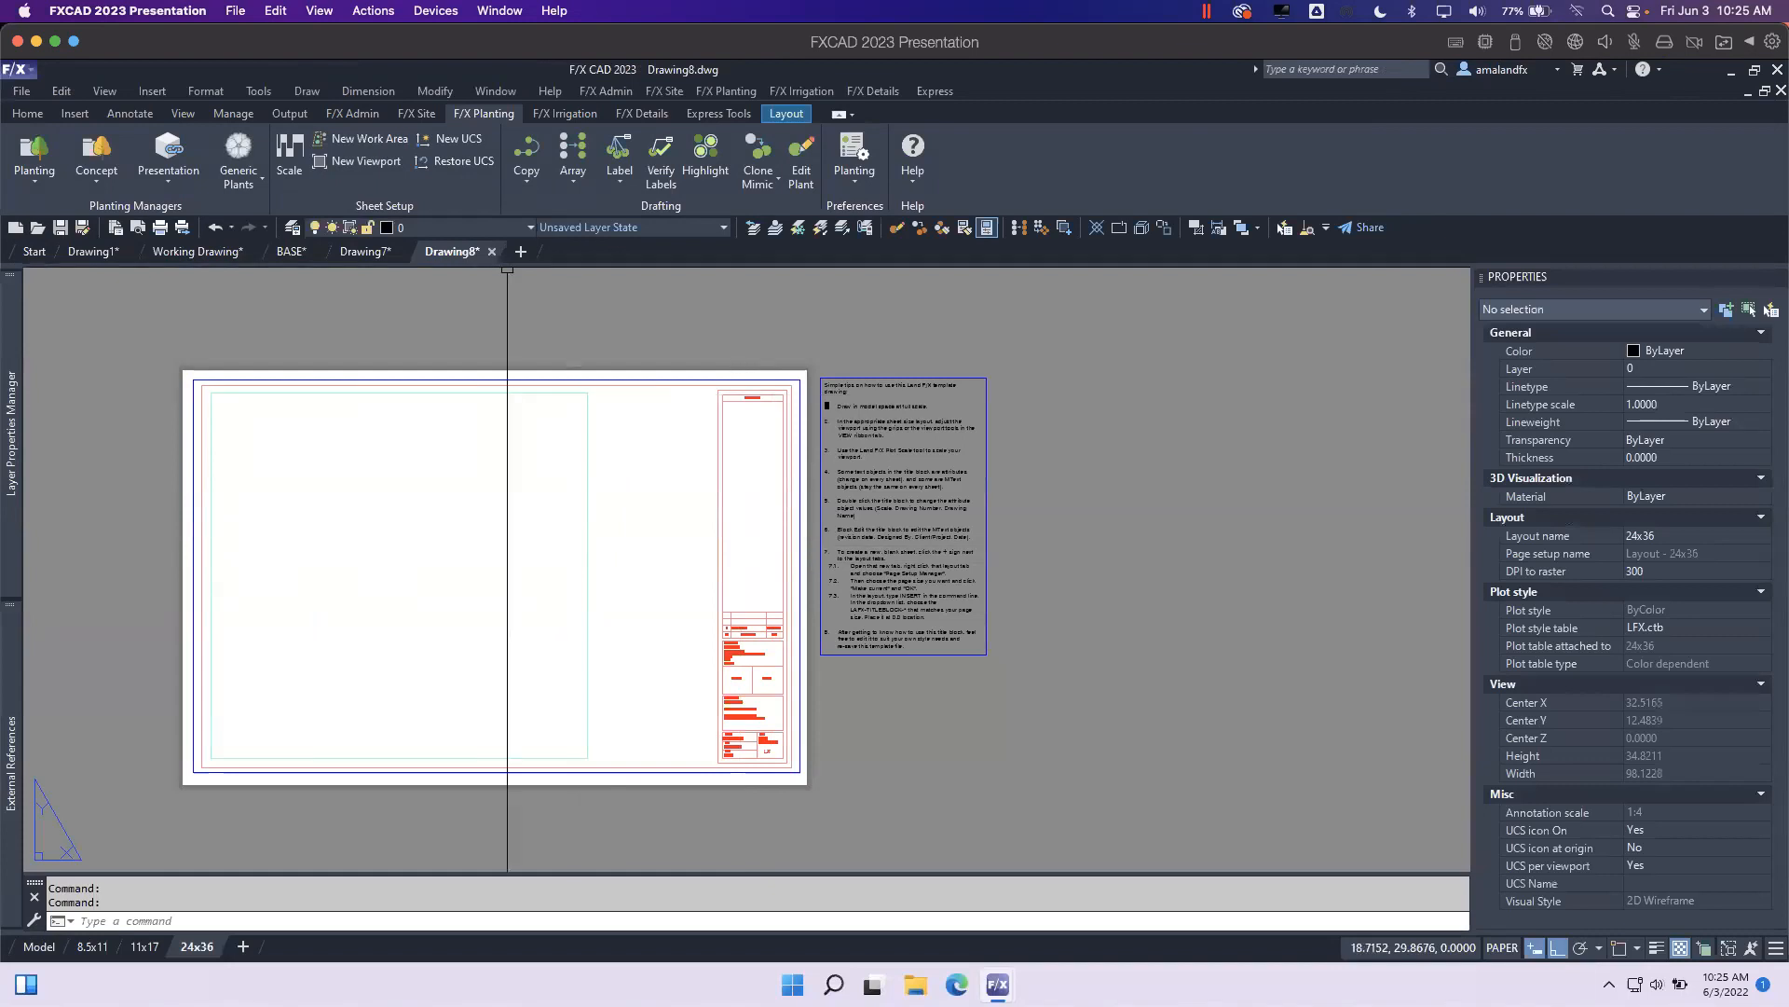
mouse_move(464, 255)
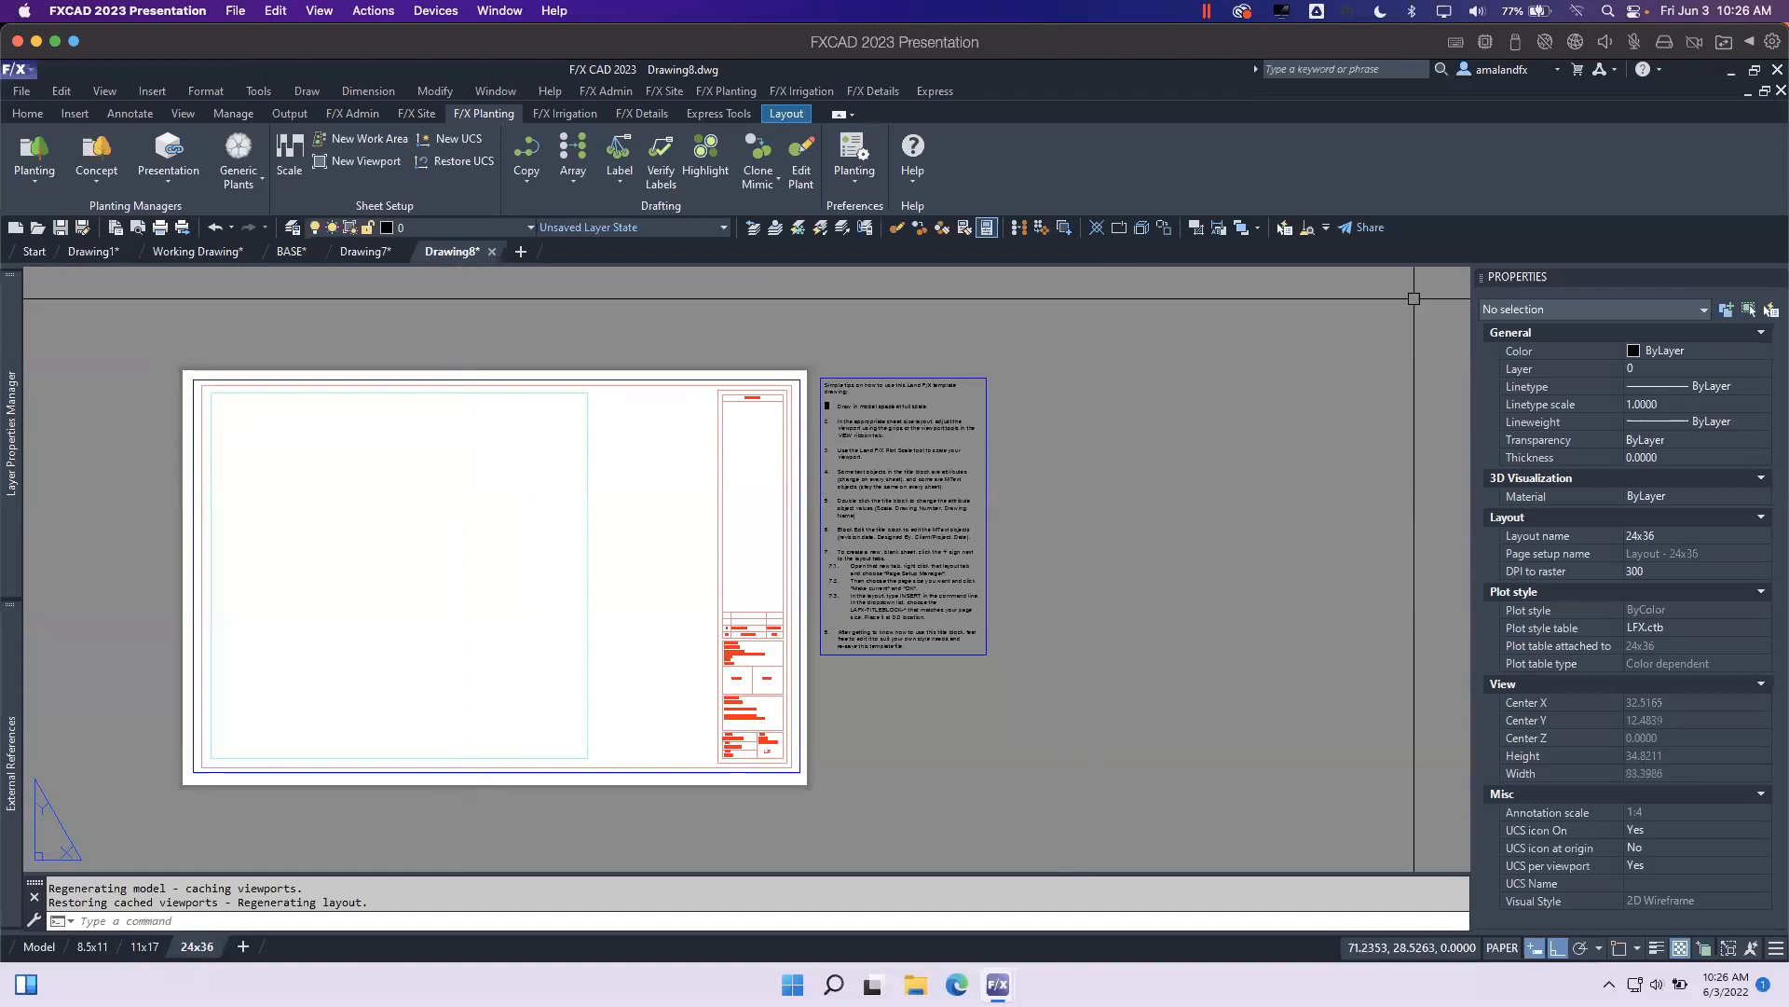
Reduce the application window to view the list of all open drawings, and maximize it again.
click(1757, 74)
mouse_move(1605, 60)
mouse_down()
mouse_move(1047, 183)
mouse_move(531, 194)
mouse_move(686, 199)
mouse_move(1021, 157)
mouse_up()
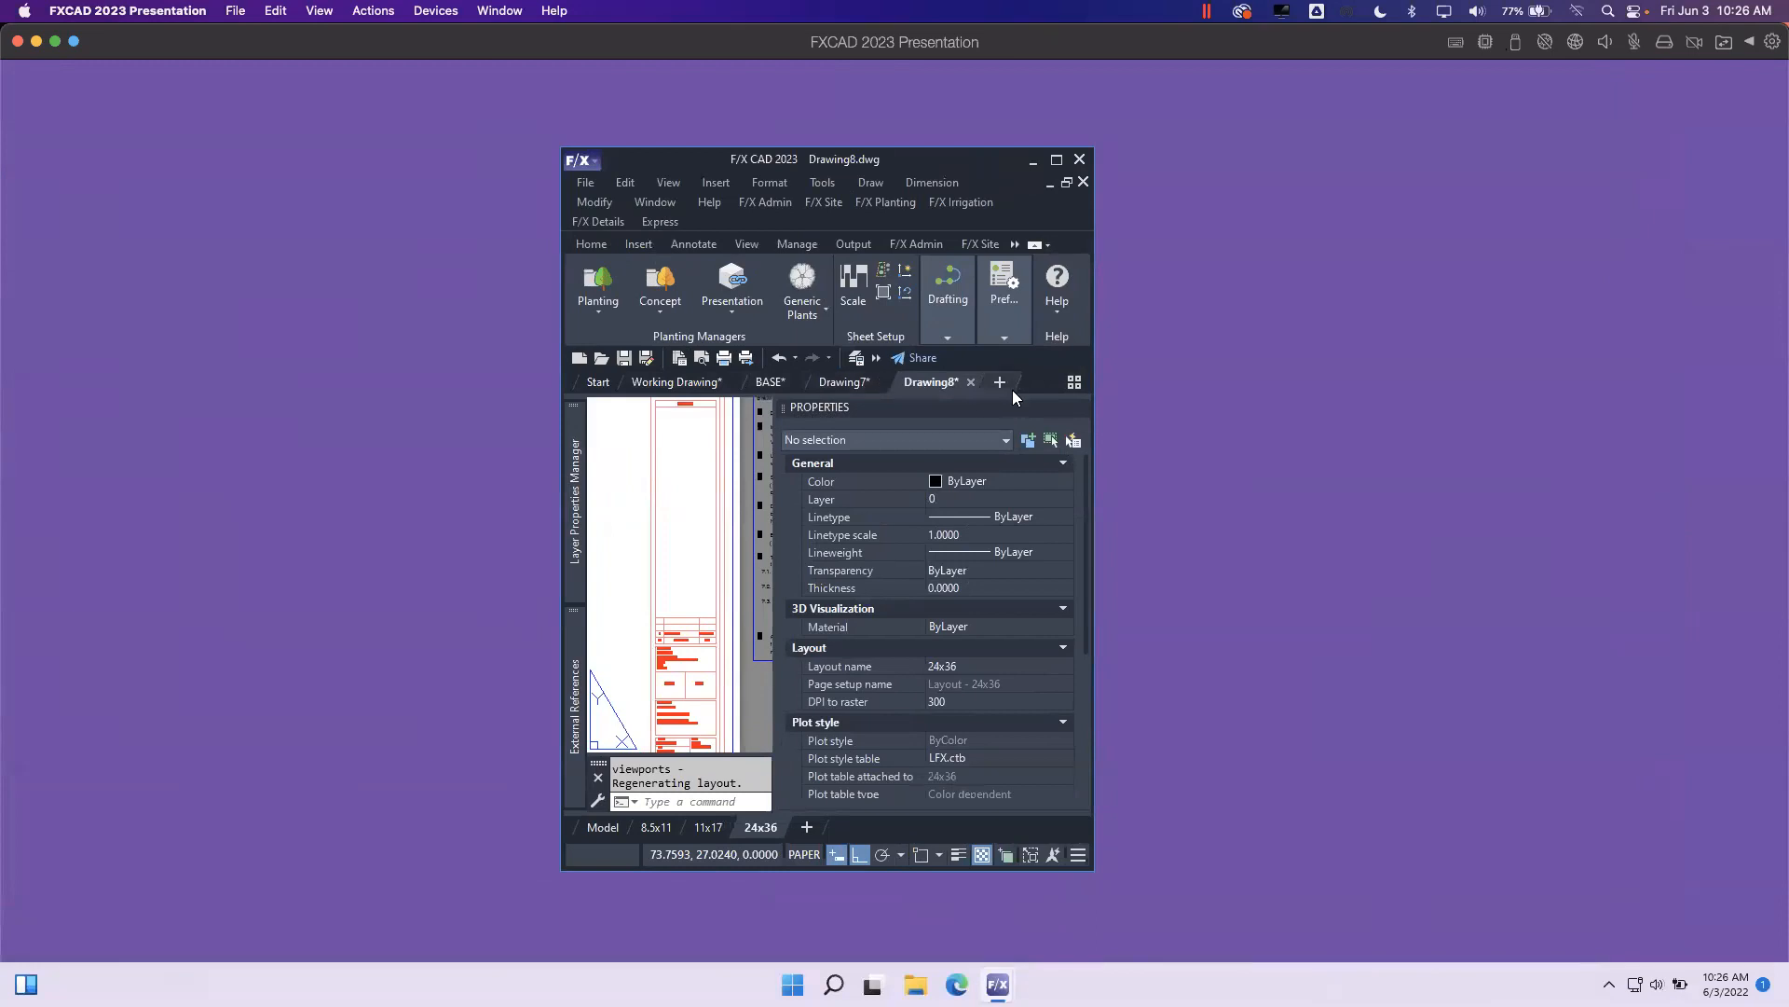
click(1076, 382)
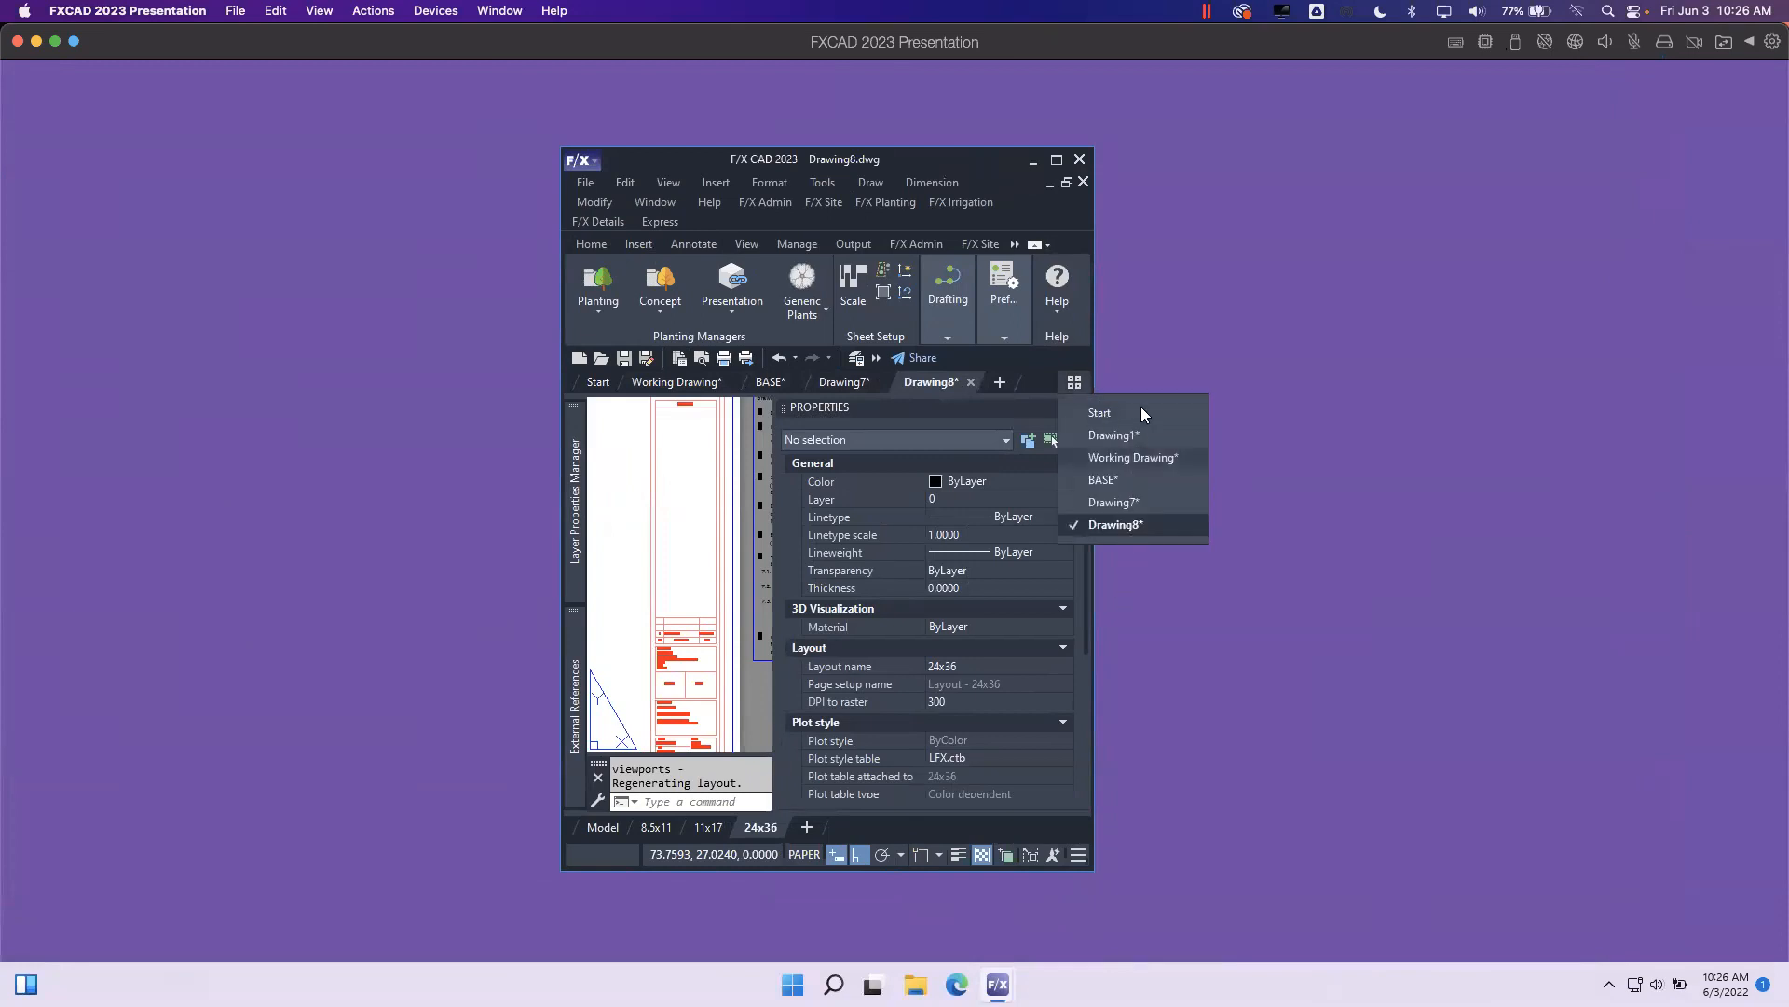
mouse_move(1141, 524)
click(1057, 162)
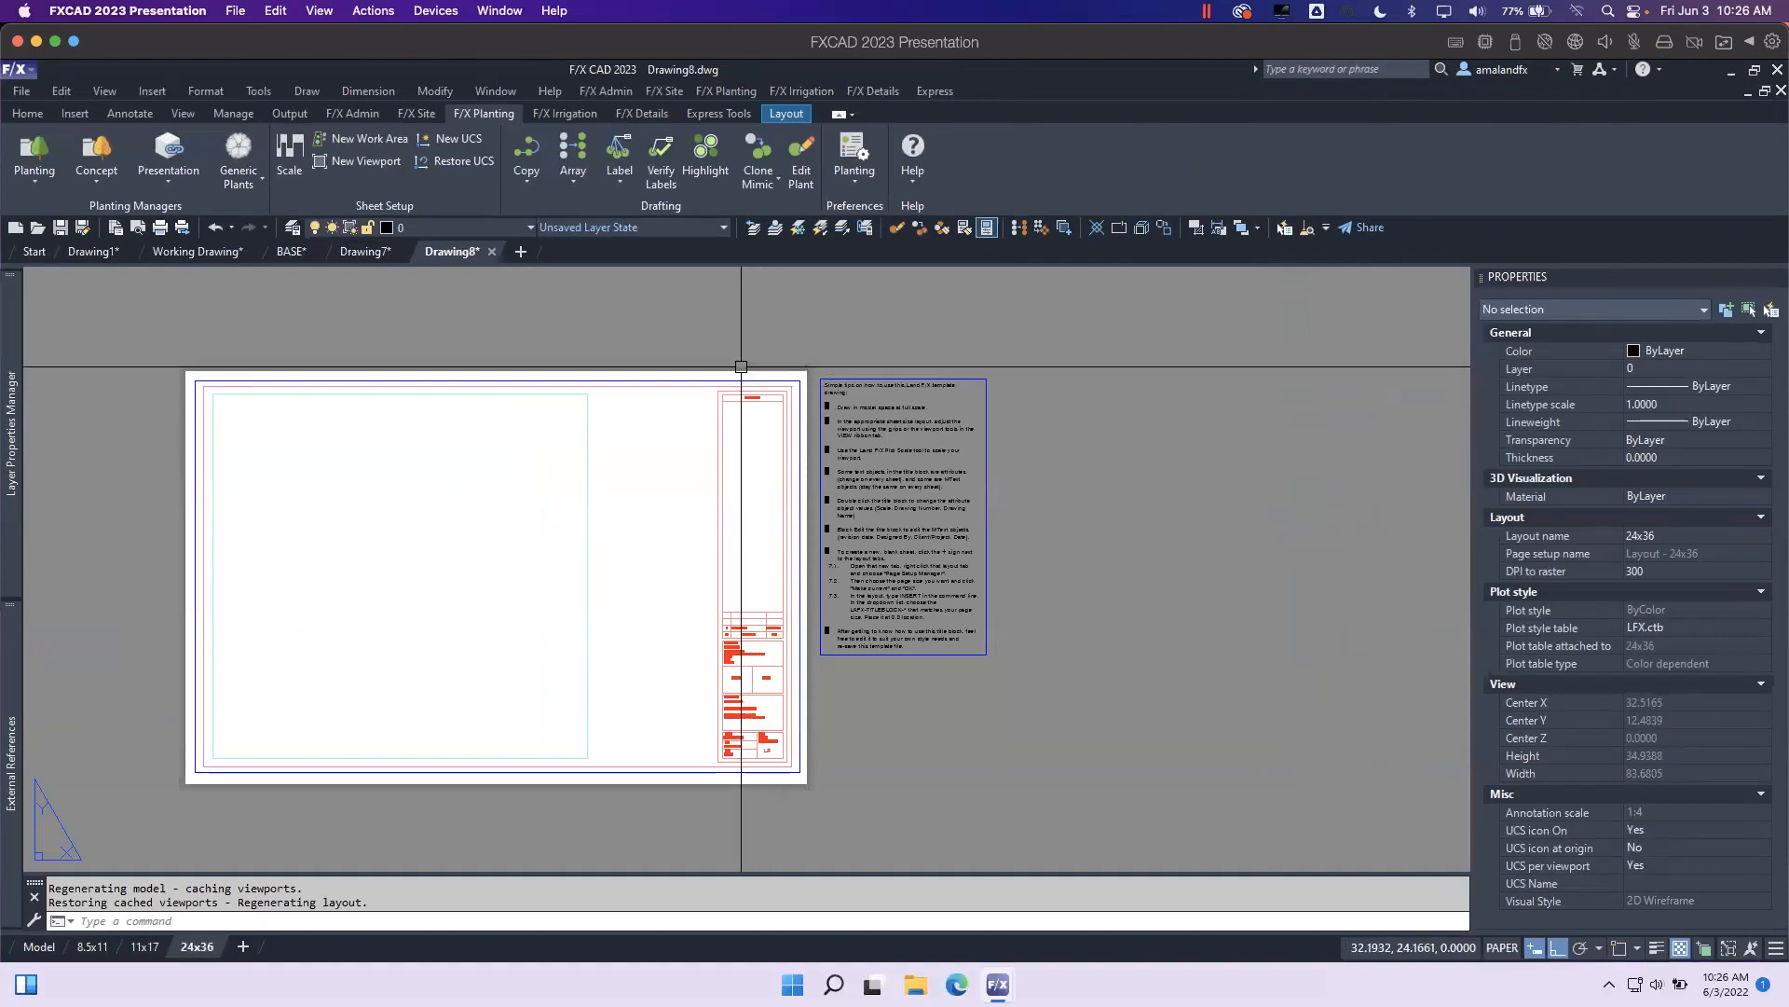
Detach Drawing8 and Drawing7 from the main window as floating windows placed side by side.
middle_drag(727, 371, 797, 375)
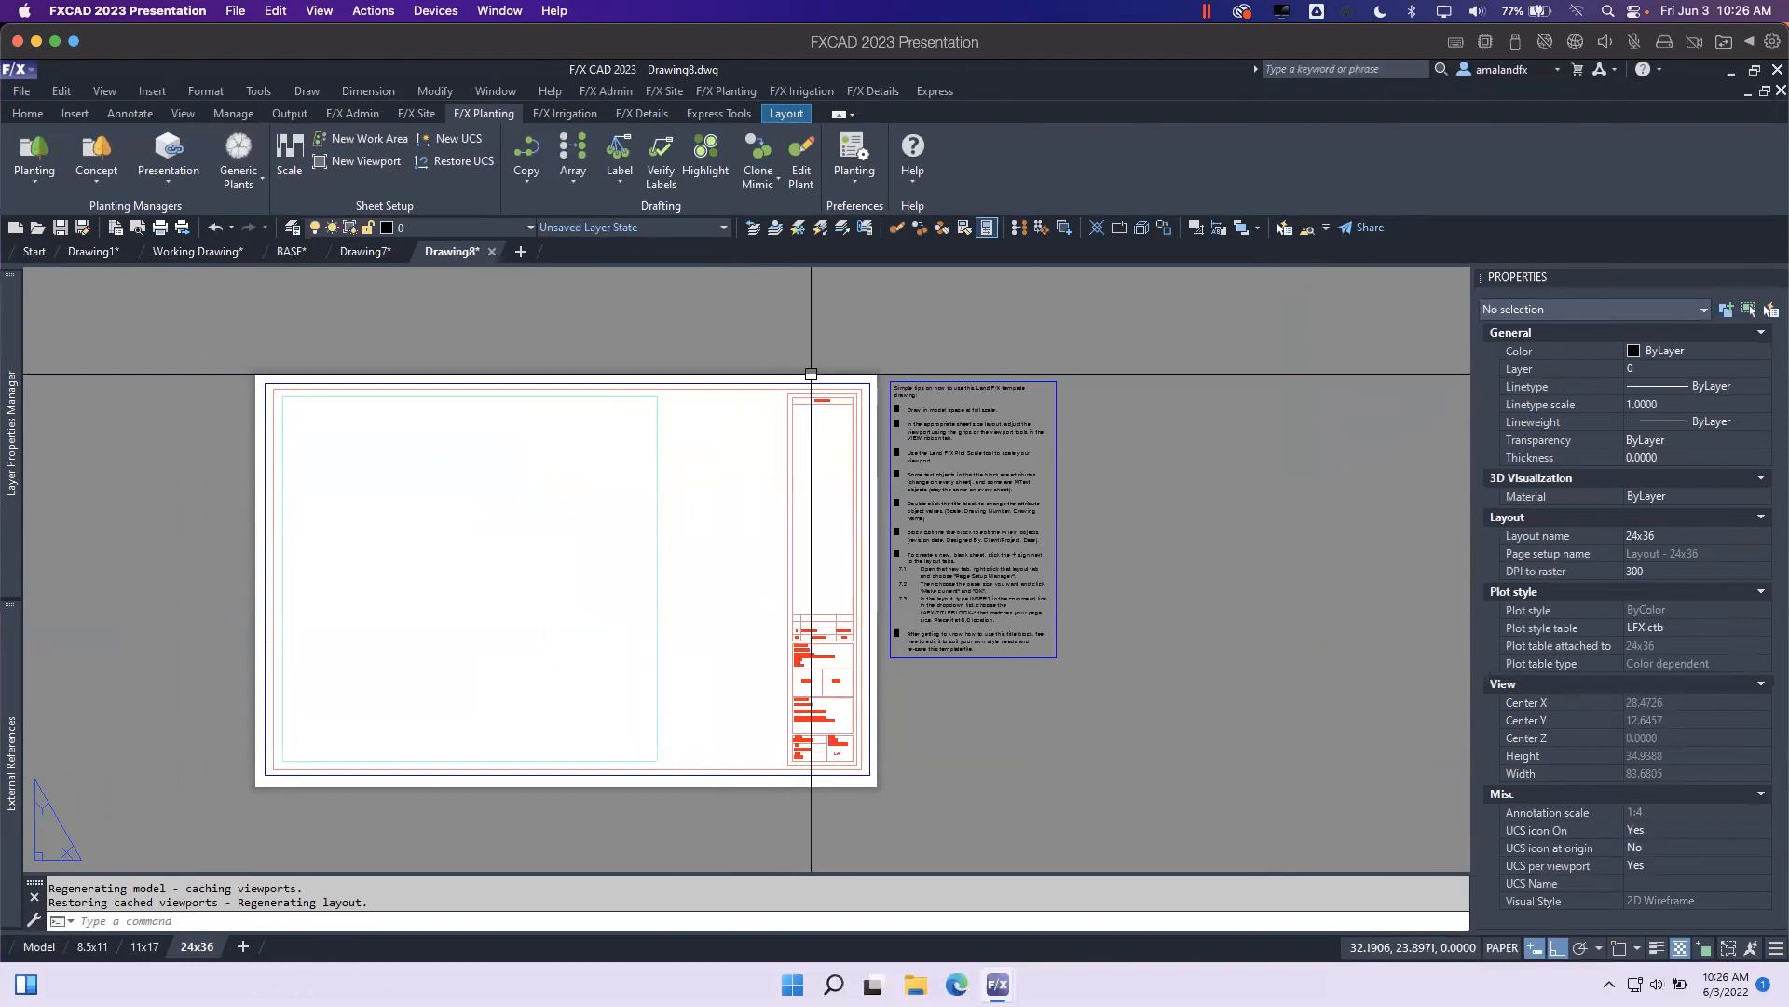
click(721, 458)
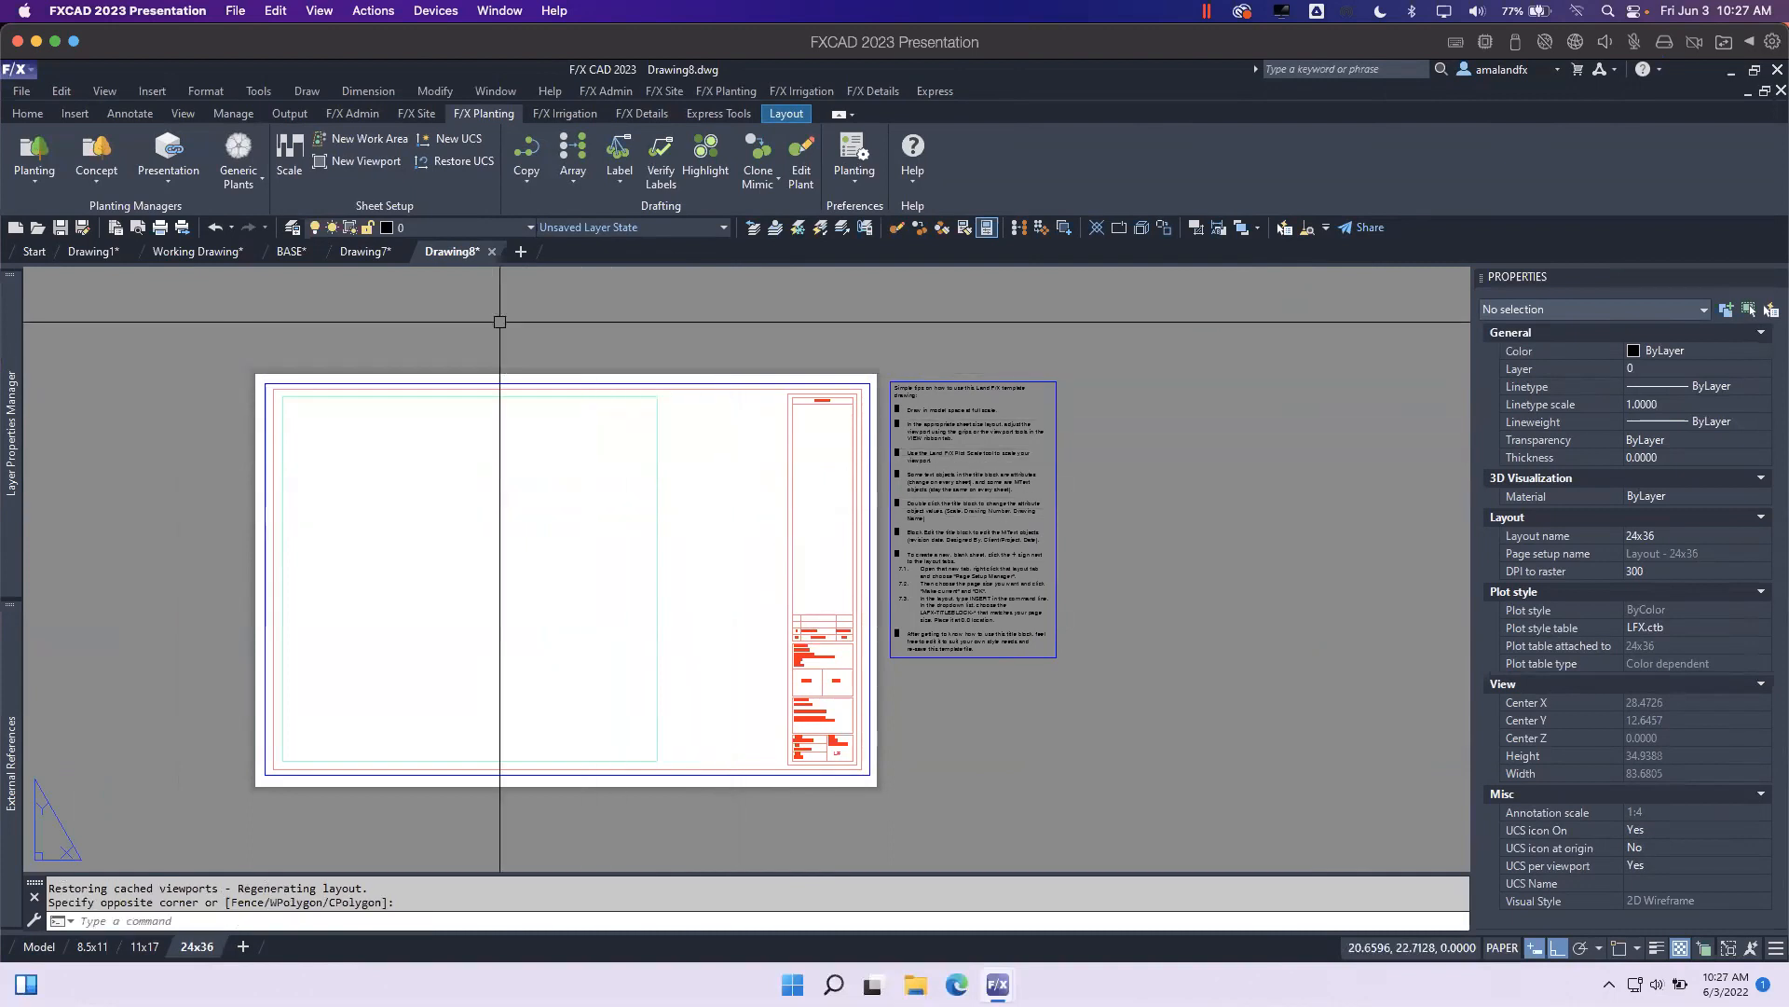
drag(469, 291, 1125, 297)
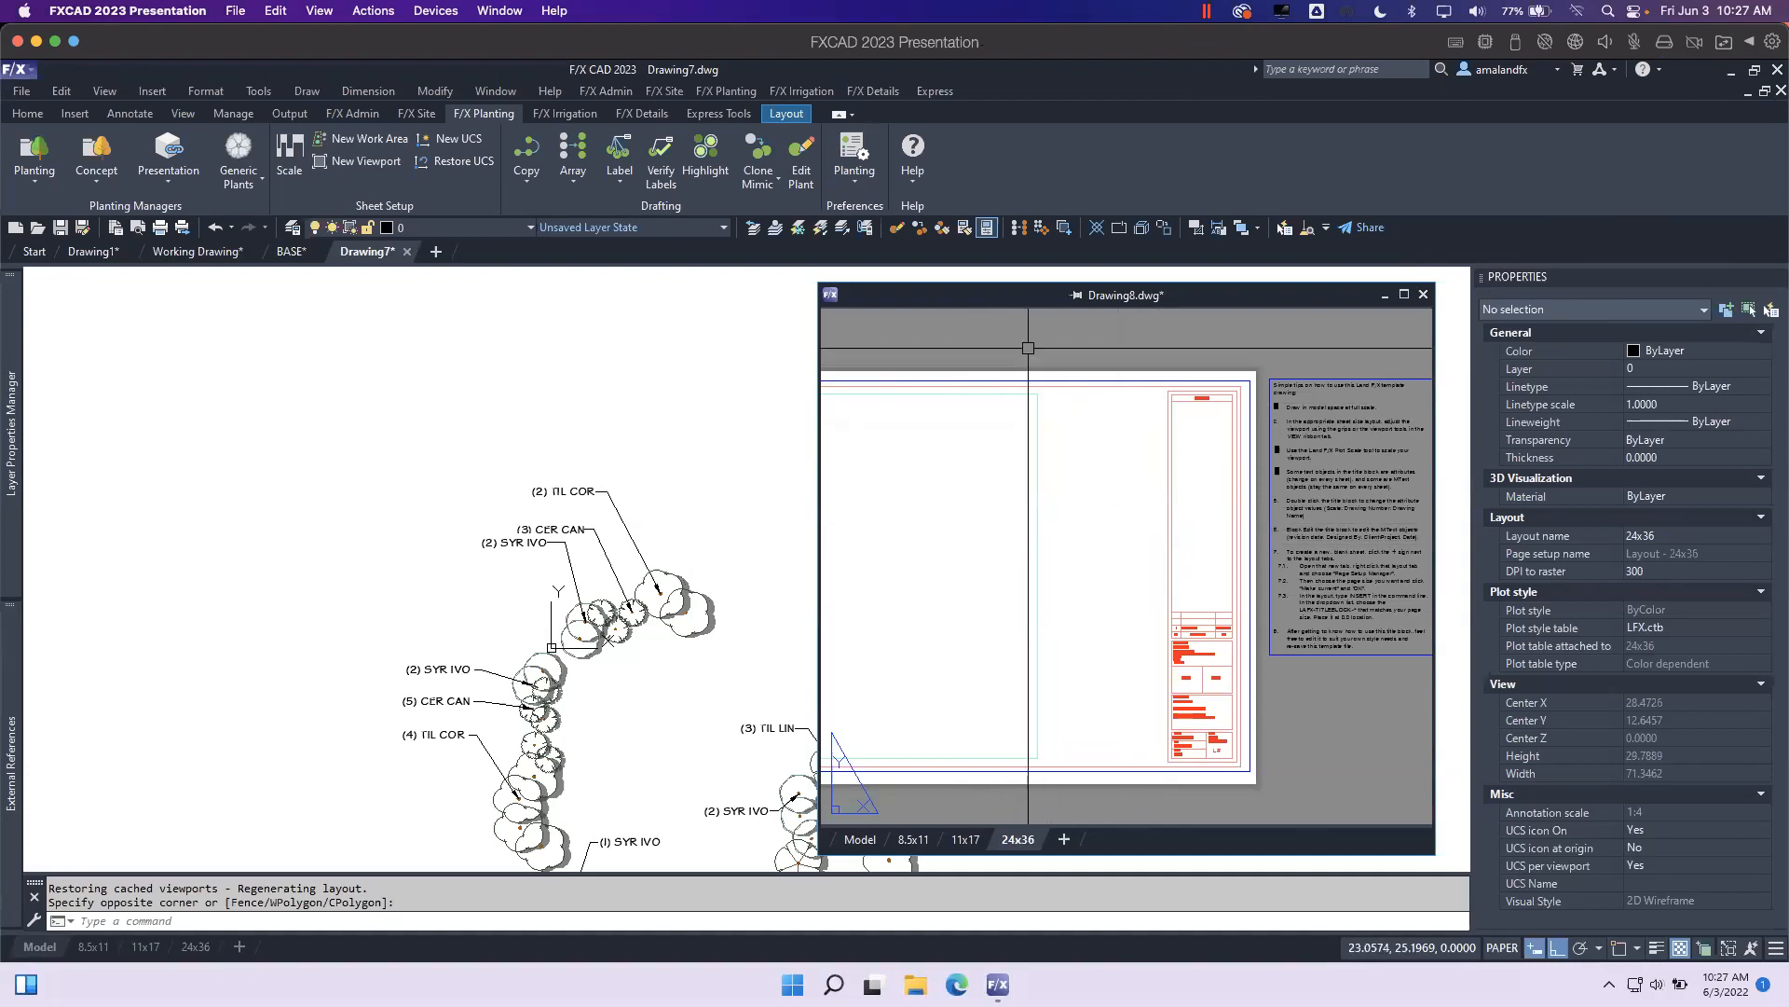
drag(373, 255, 406, 297)
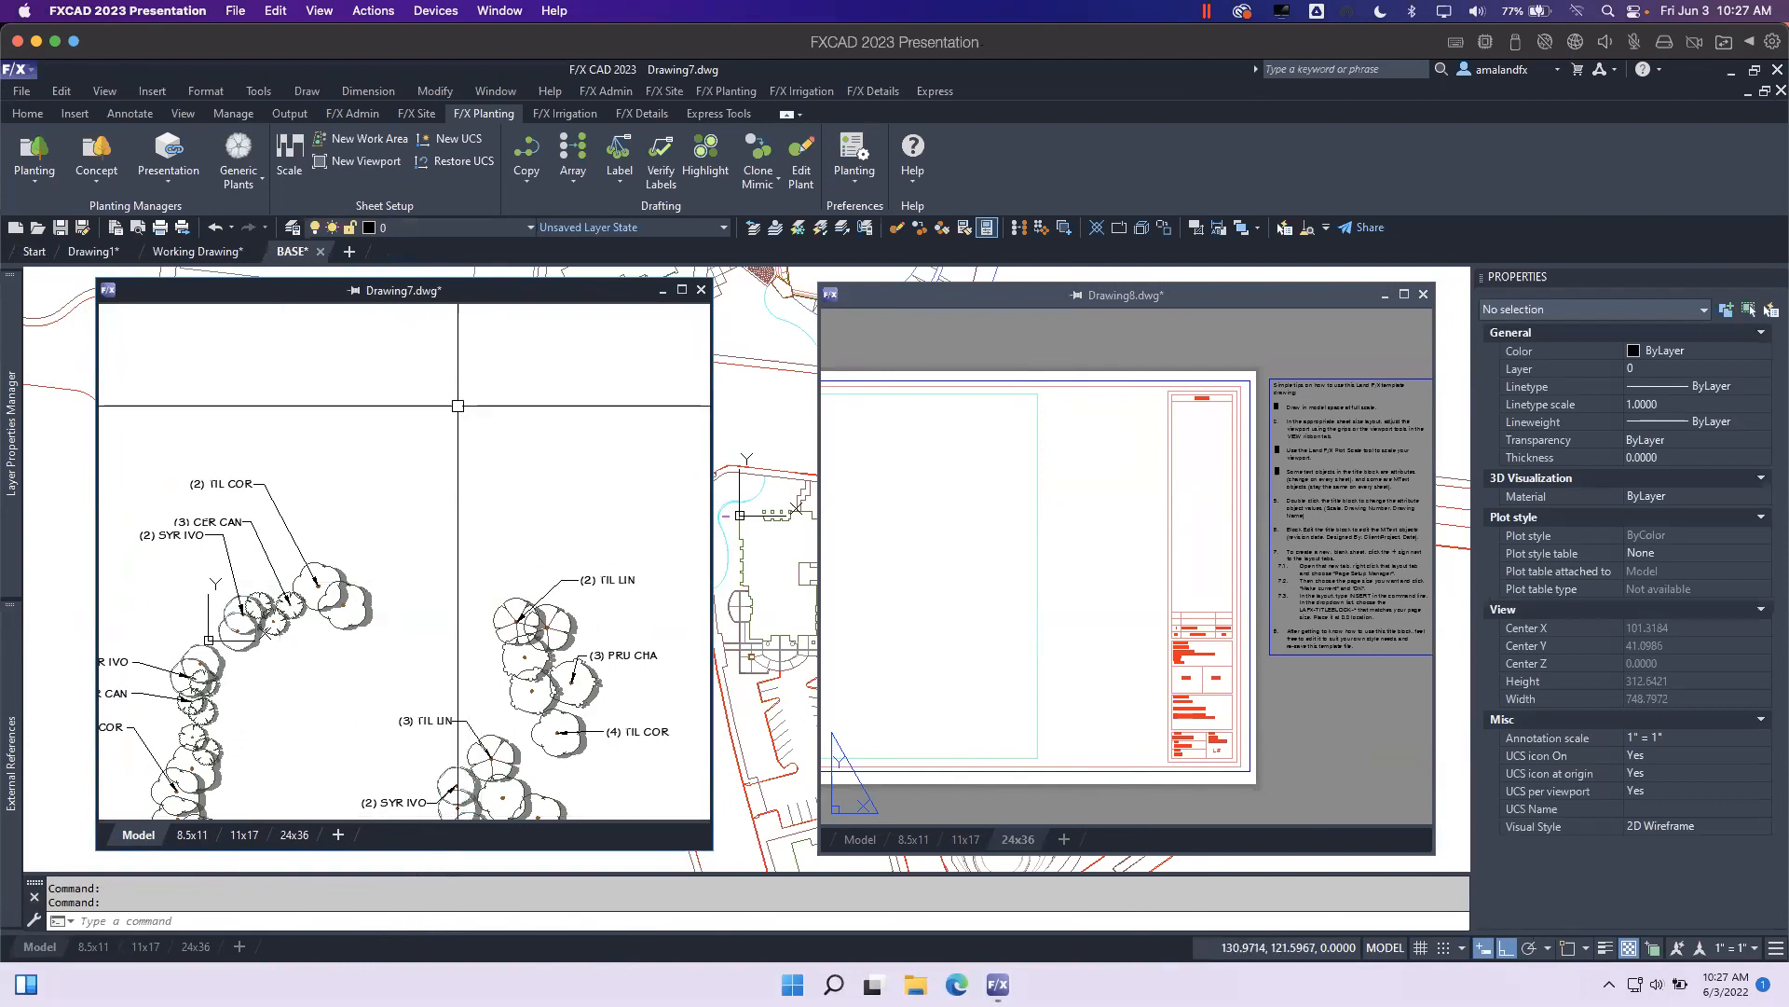
Switch the active drawing between the floating Drawing7 and Drawing8 windows.
click(408, 422)
click(432, 463)
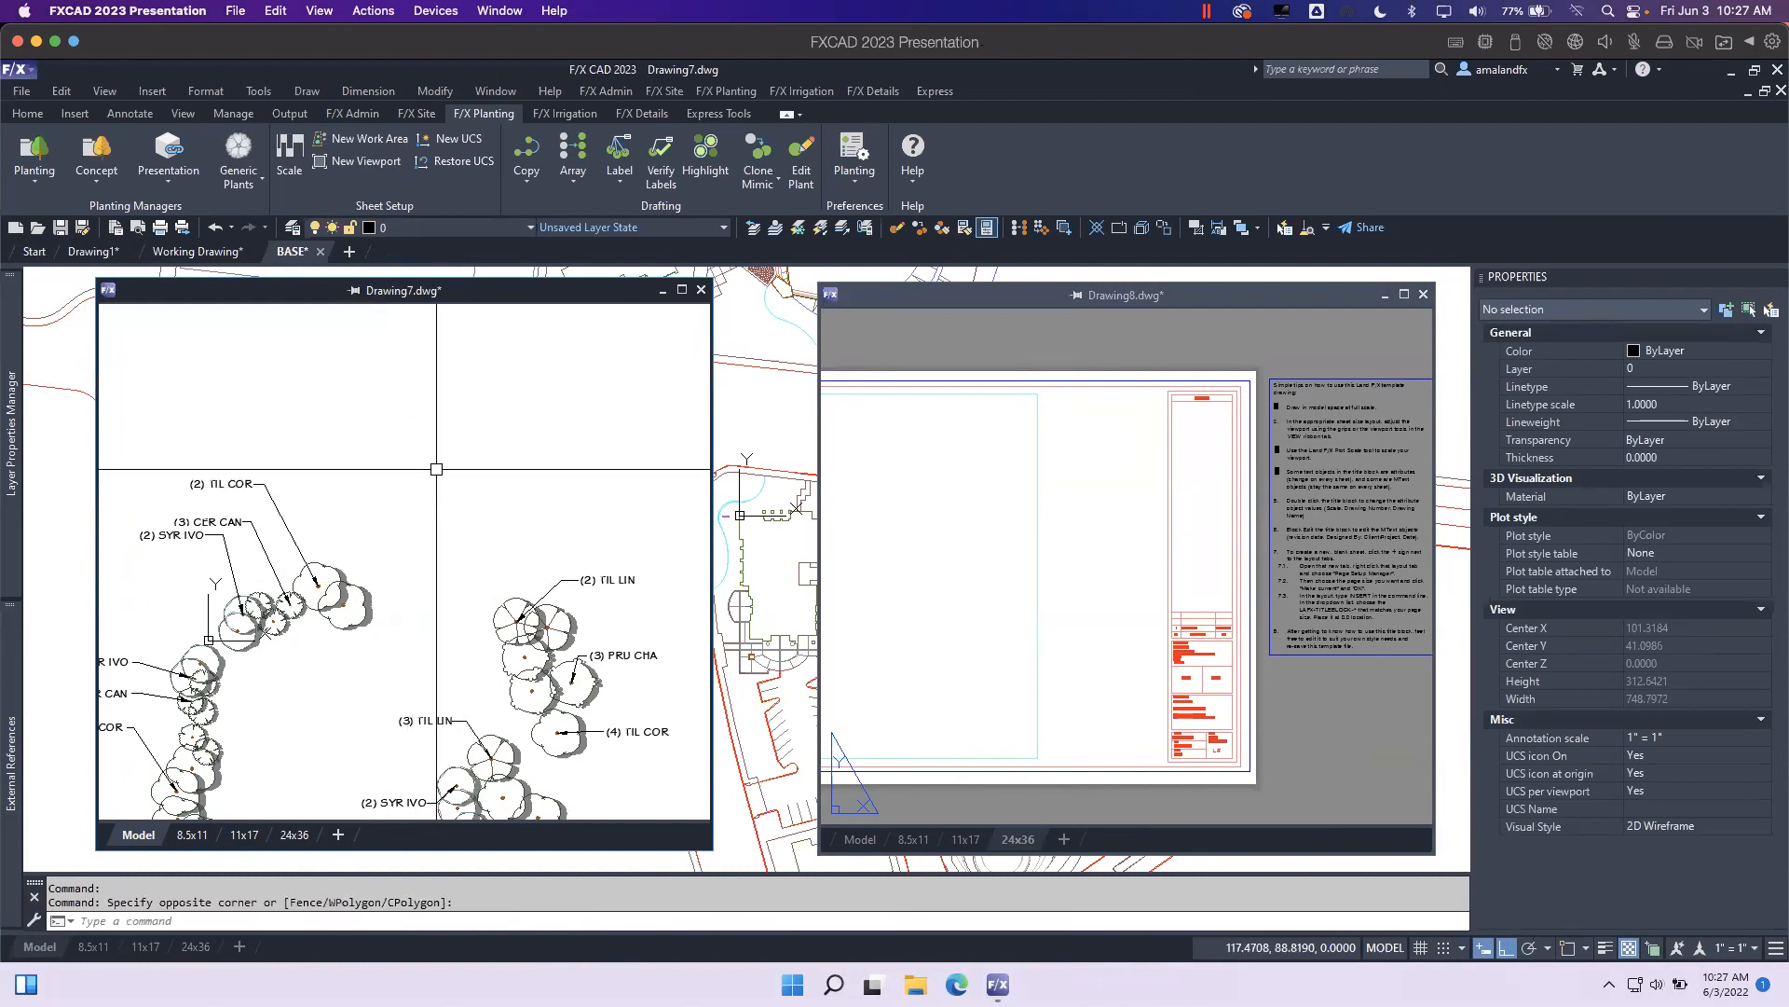
click(1107, 530)
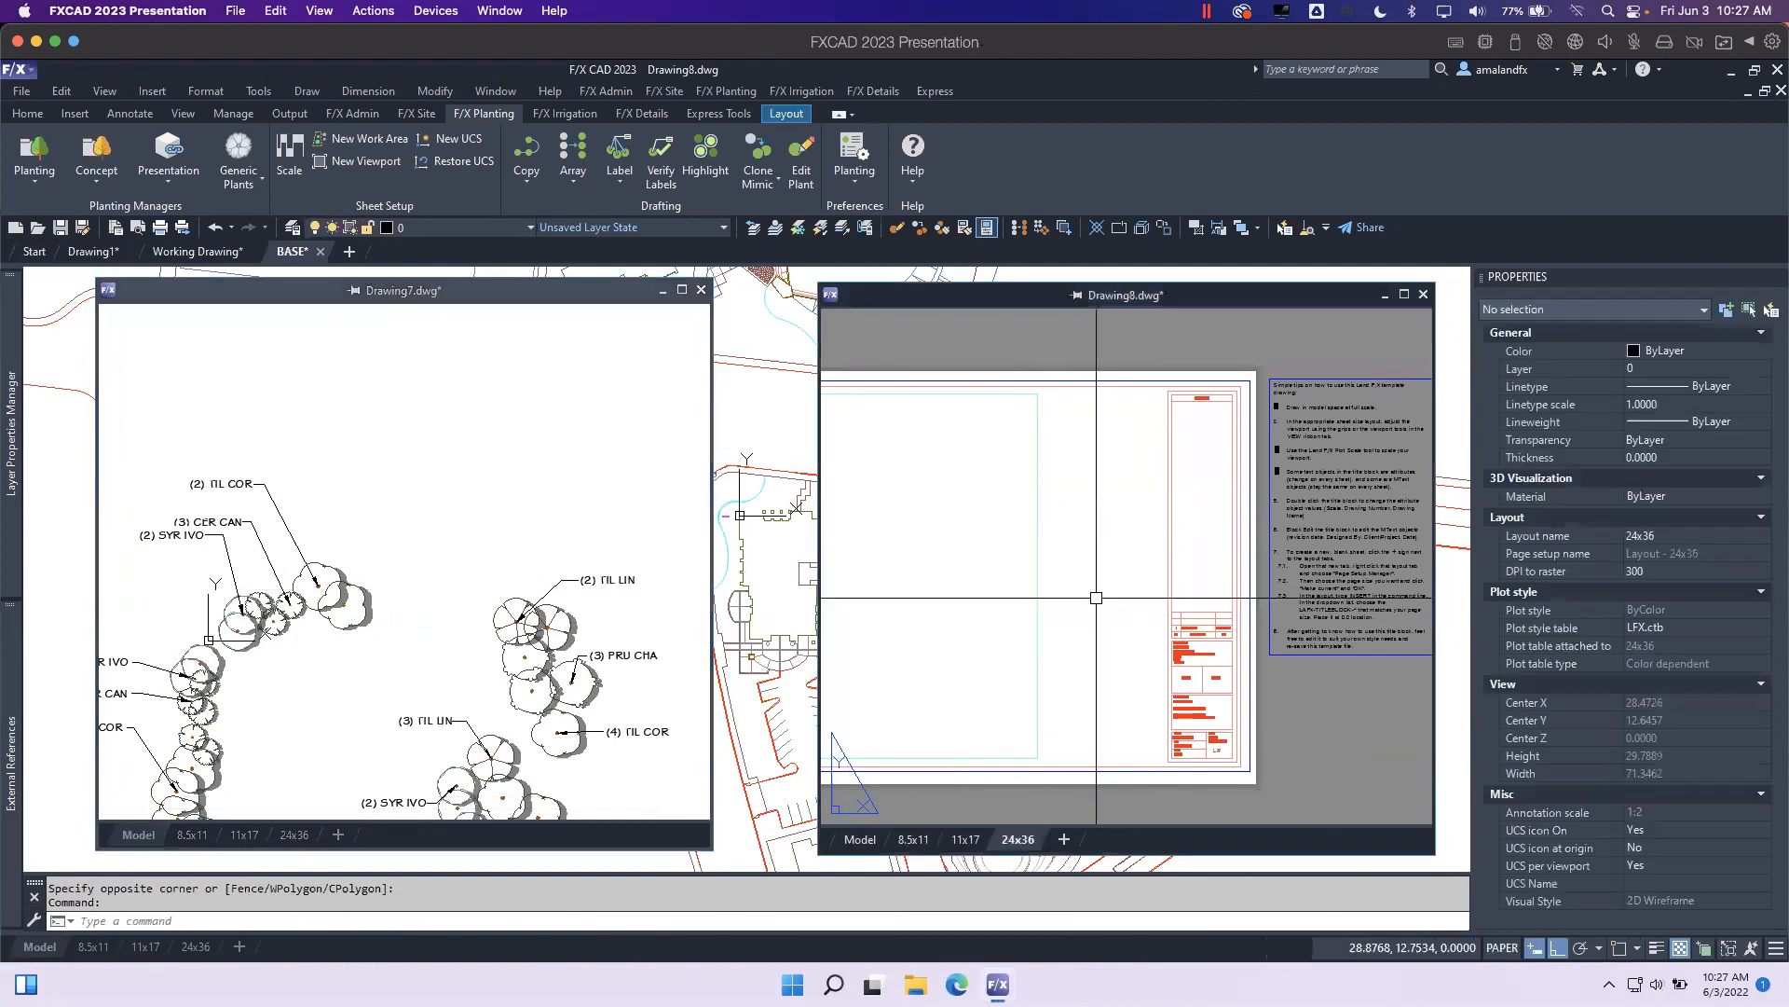
click(1122, 627)
click(1109, 642)
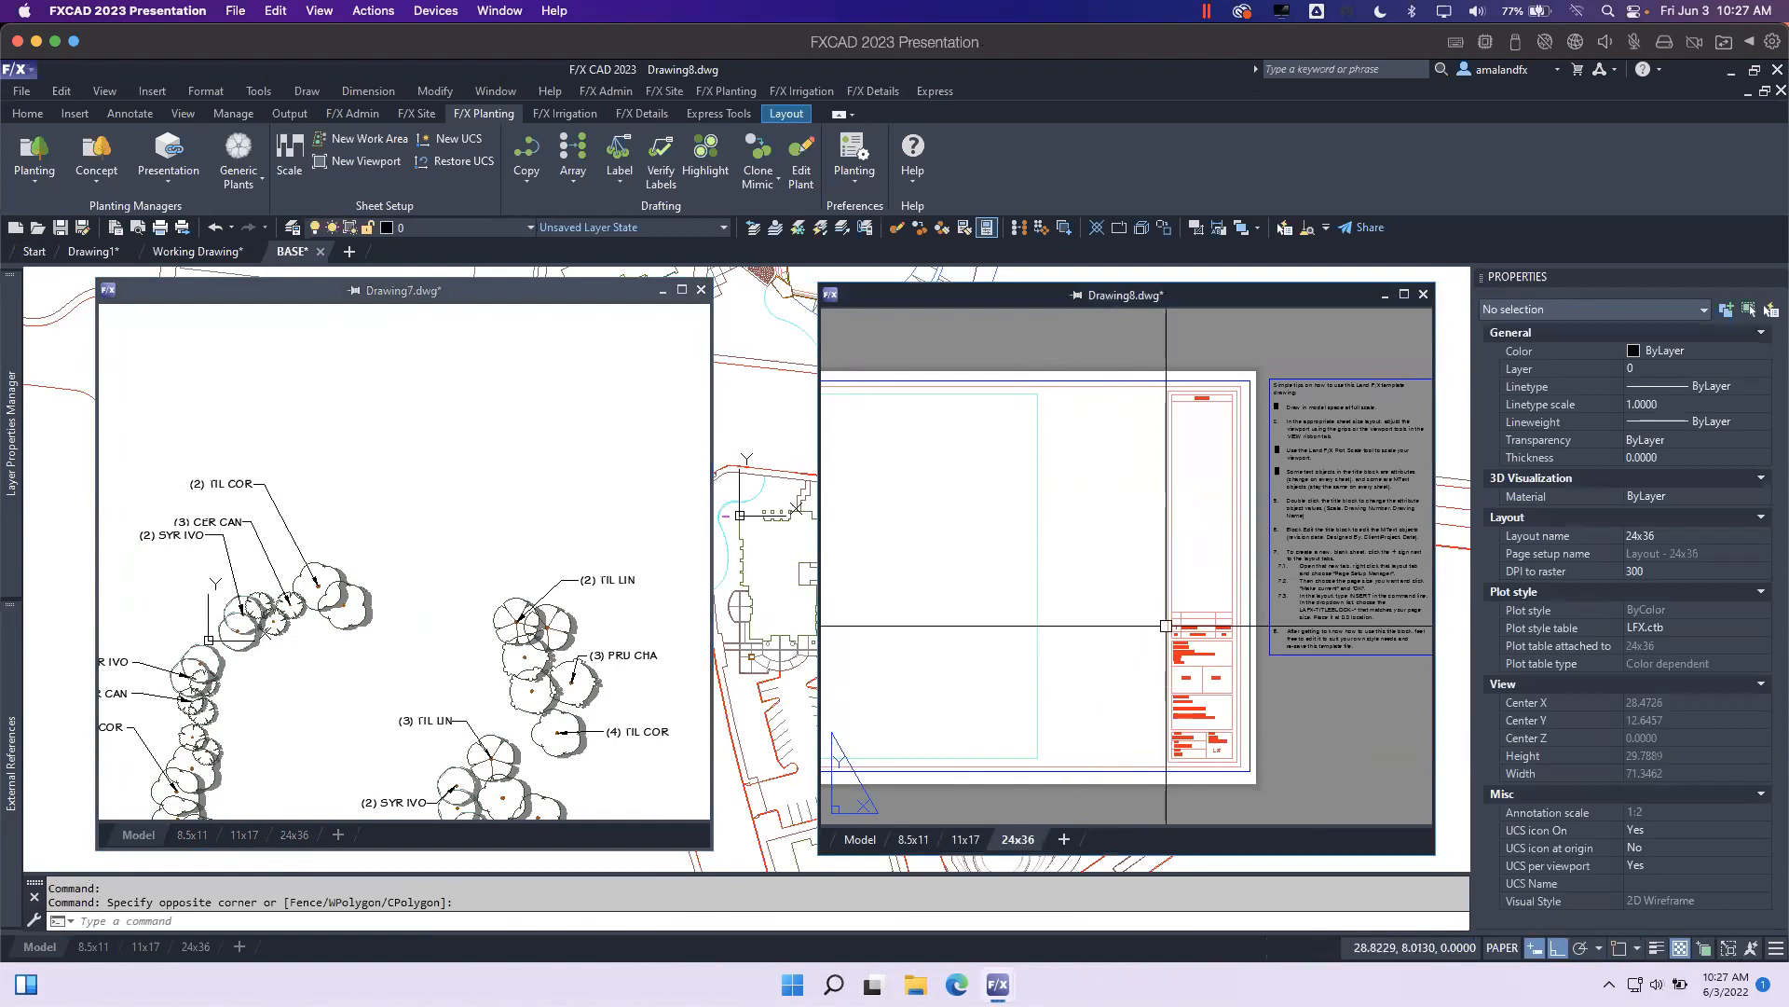
Undock the command line and place it as a floating bar over the lower drawing area.
mouse_move(16, 882)
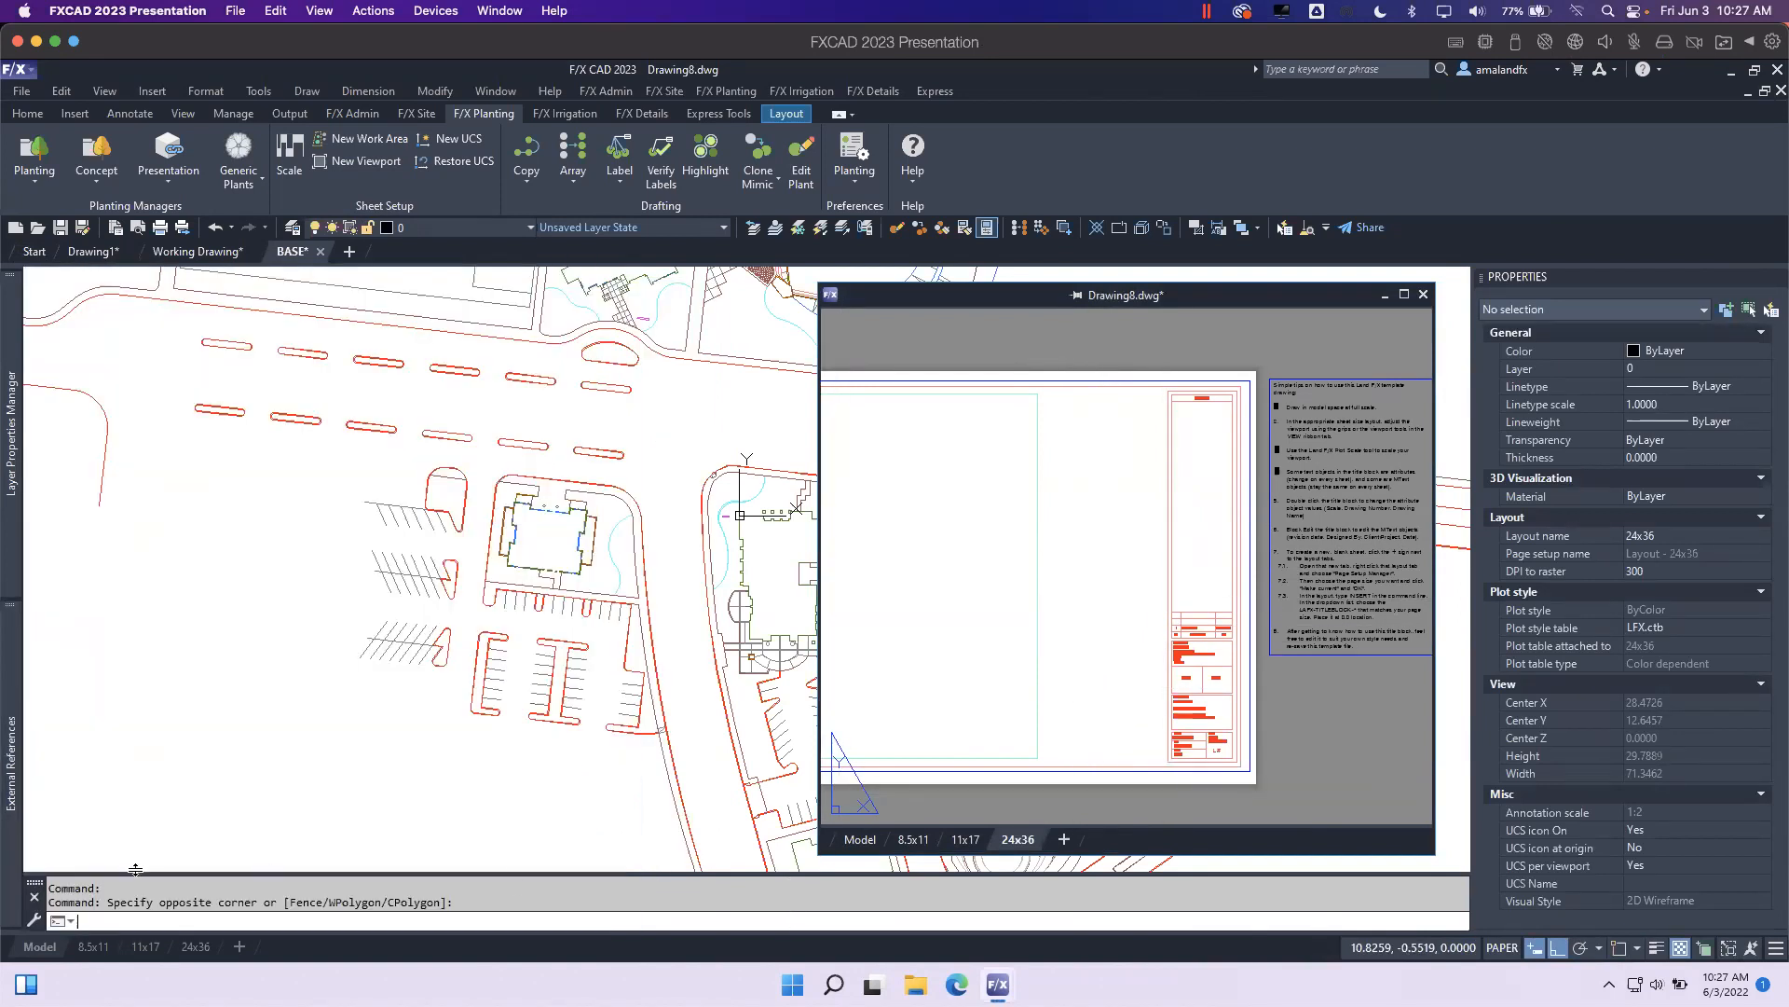
drag(46, 889, 261, 736)
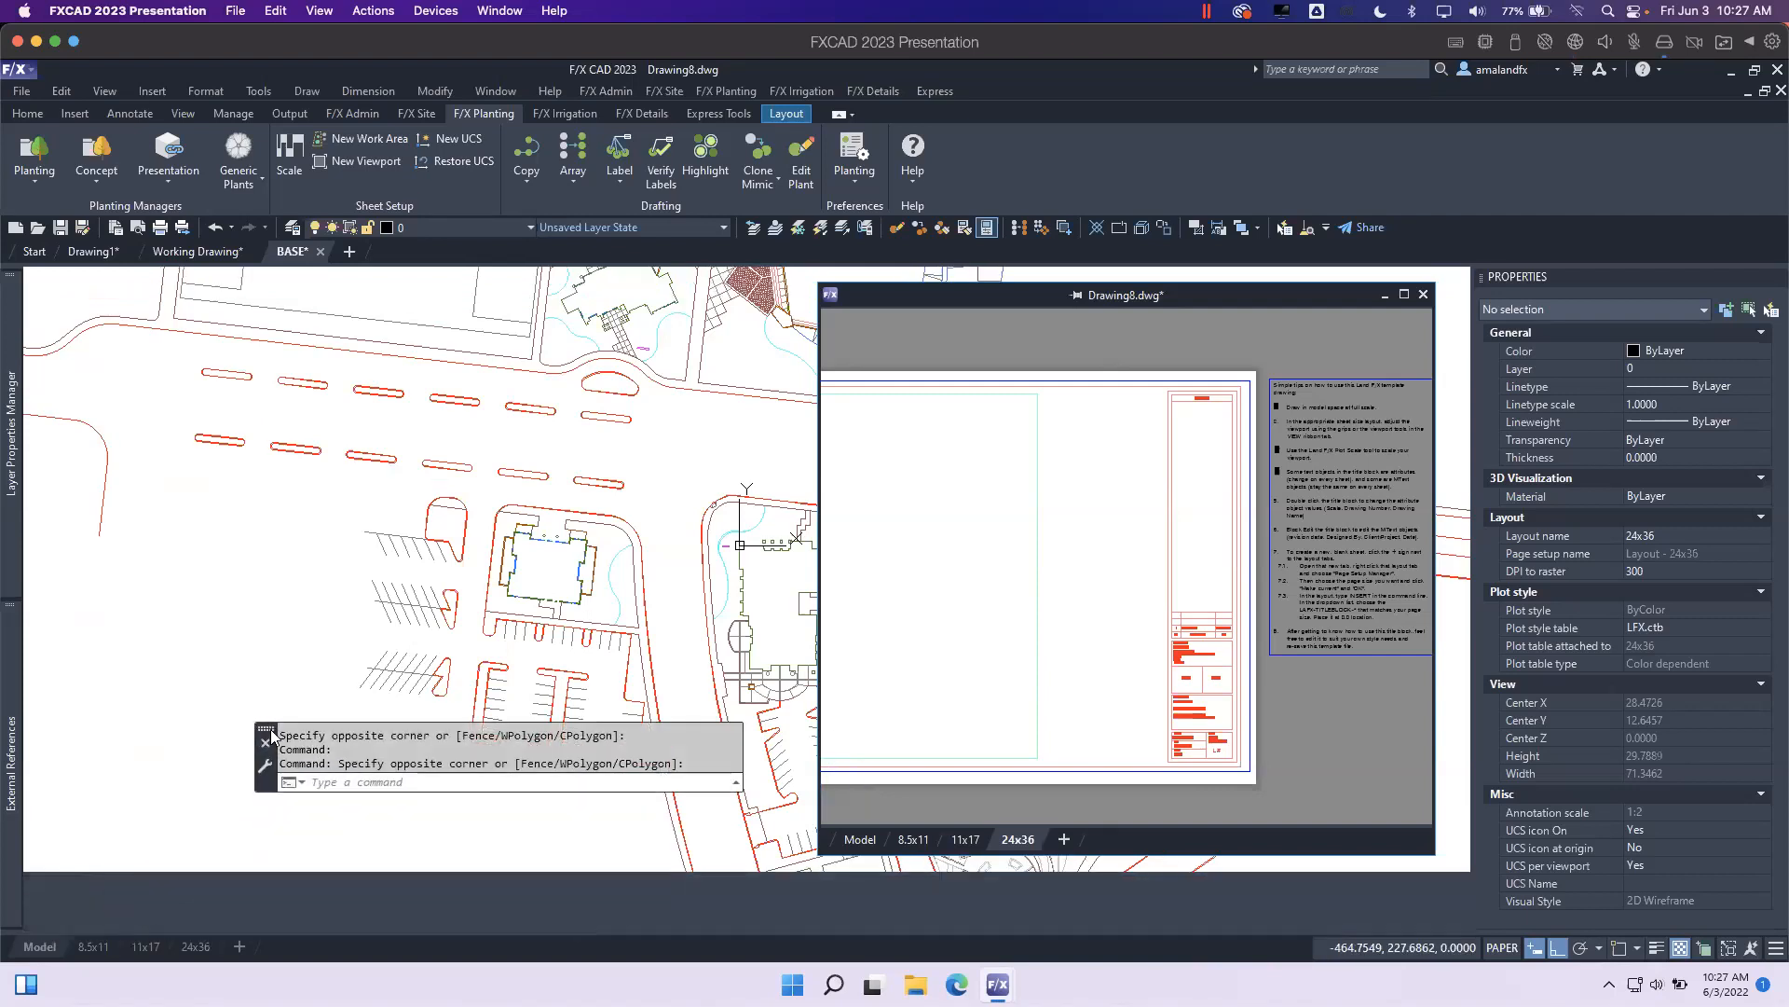
drag(268, 735, 343, 788)
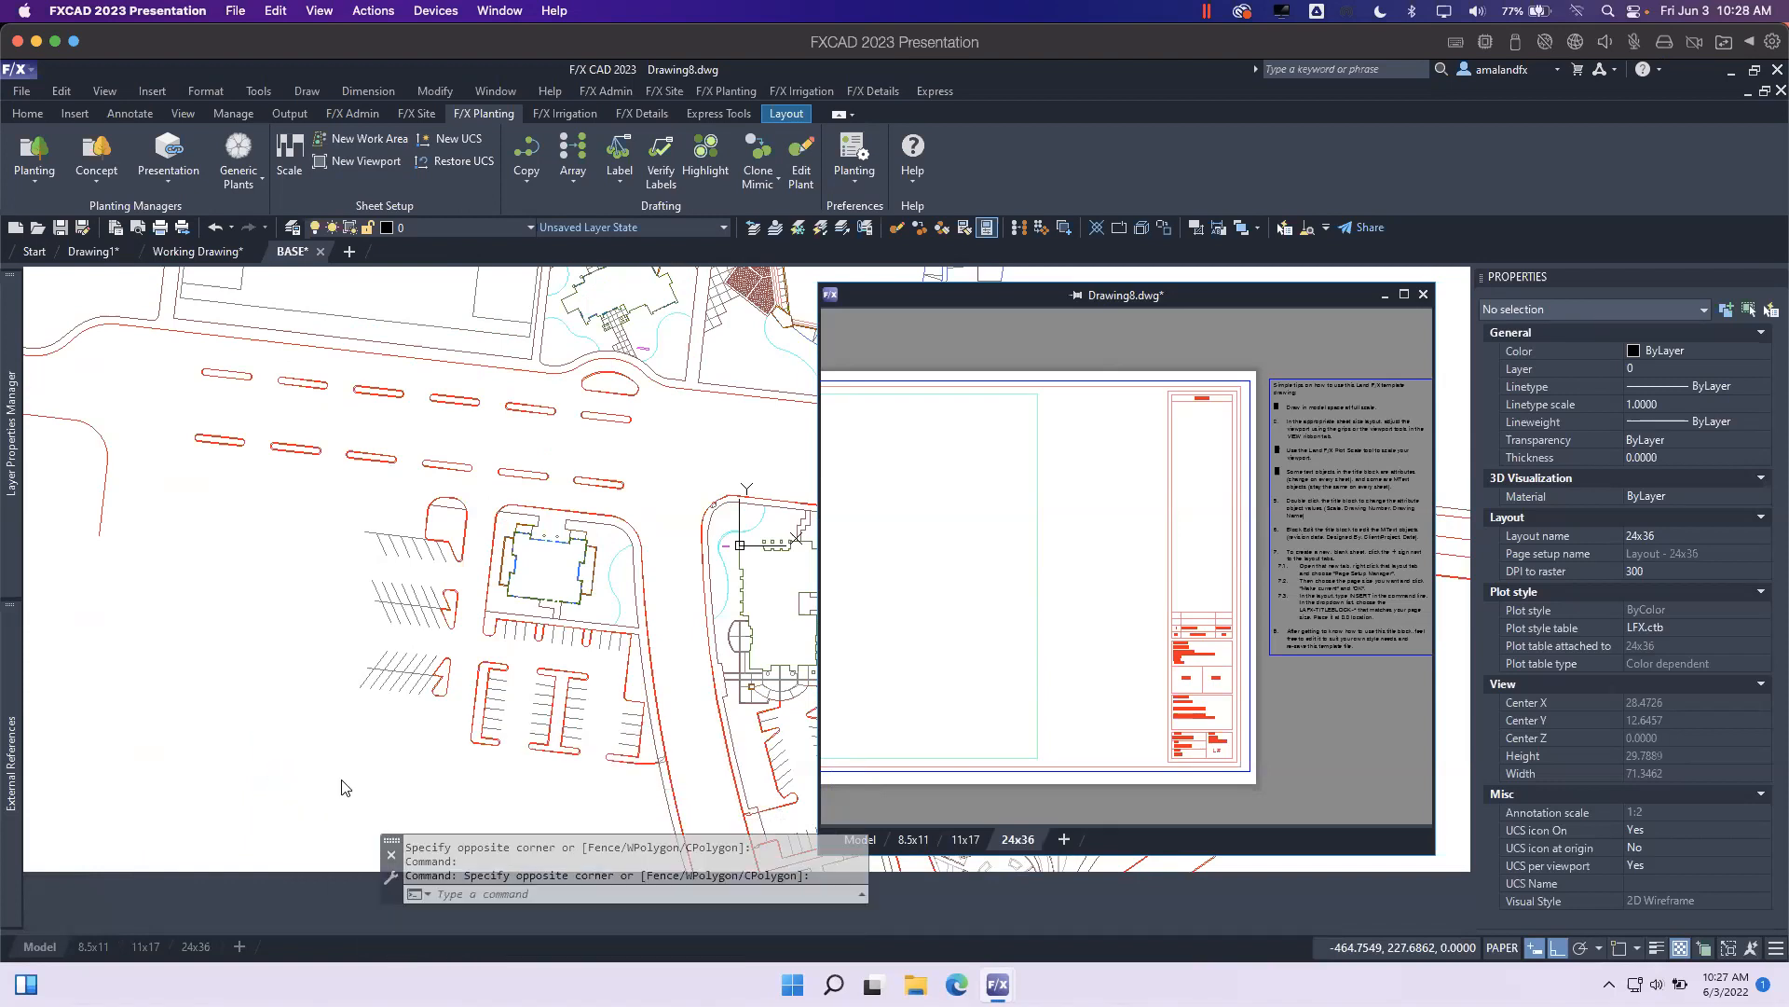
Dock the floating Drawing8 back among the open file tabs and move the floating command line lower.
drag(889, 298, 424, 248)
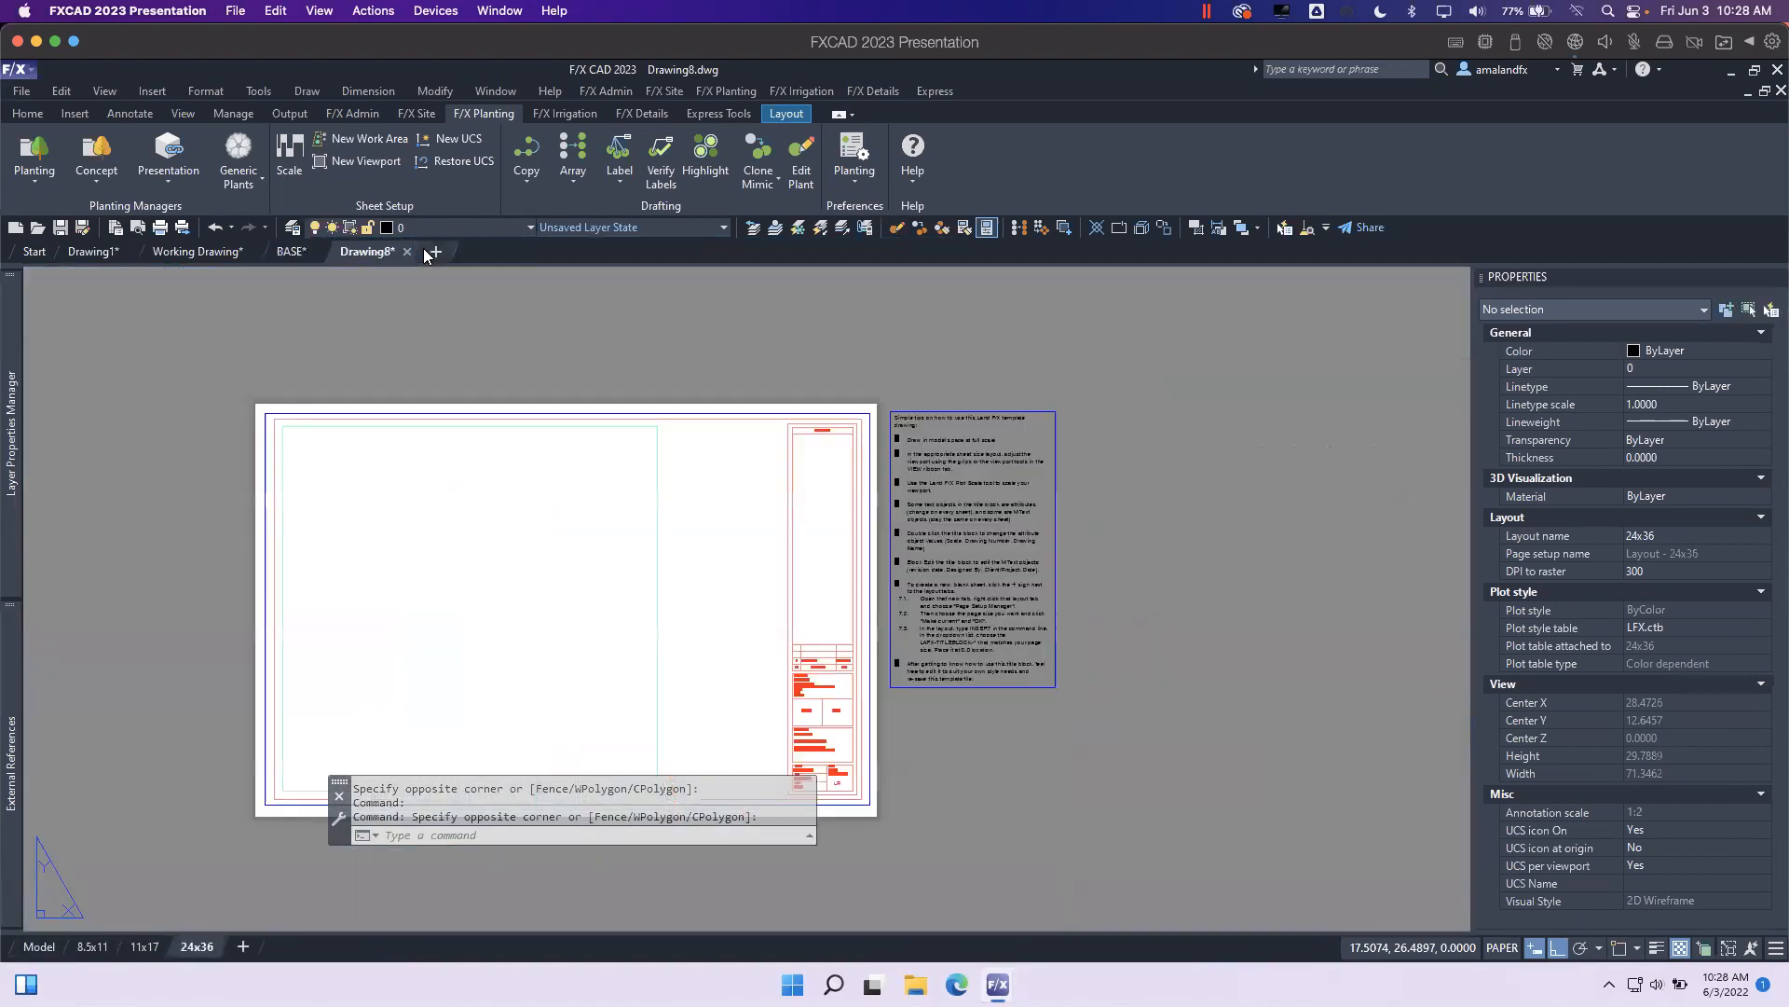
mouse_move(349, 781)
mouse_down()
mouse_move(450, 856)
mouse_move(494, 844)
mouse_move(494, 811)
mouse_move(500, 850)
mouse_up()
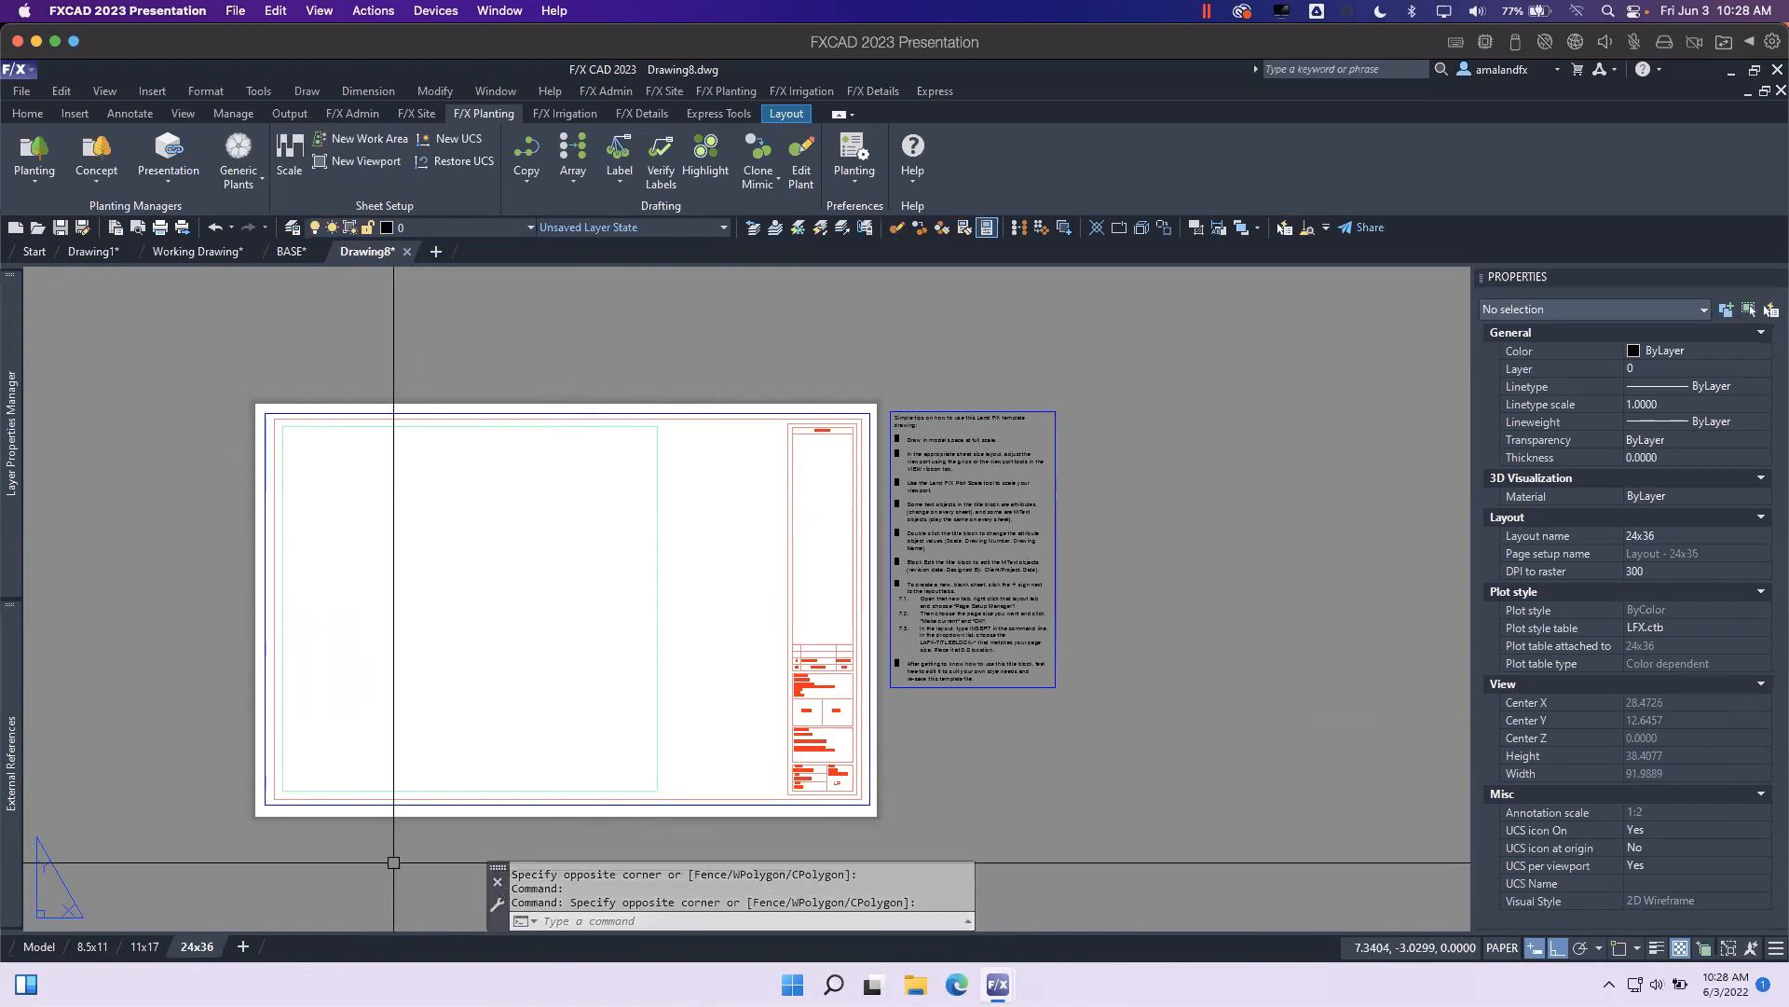
Bring the floating Drawing7 window to the front and detach Drawing8 again beside it.
mouse_move(998, 984)
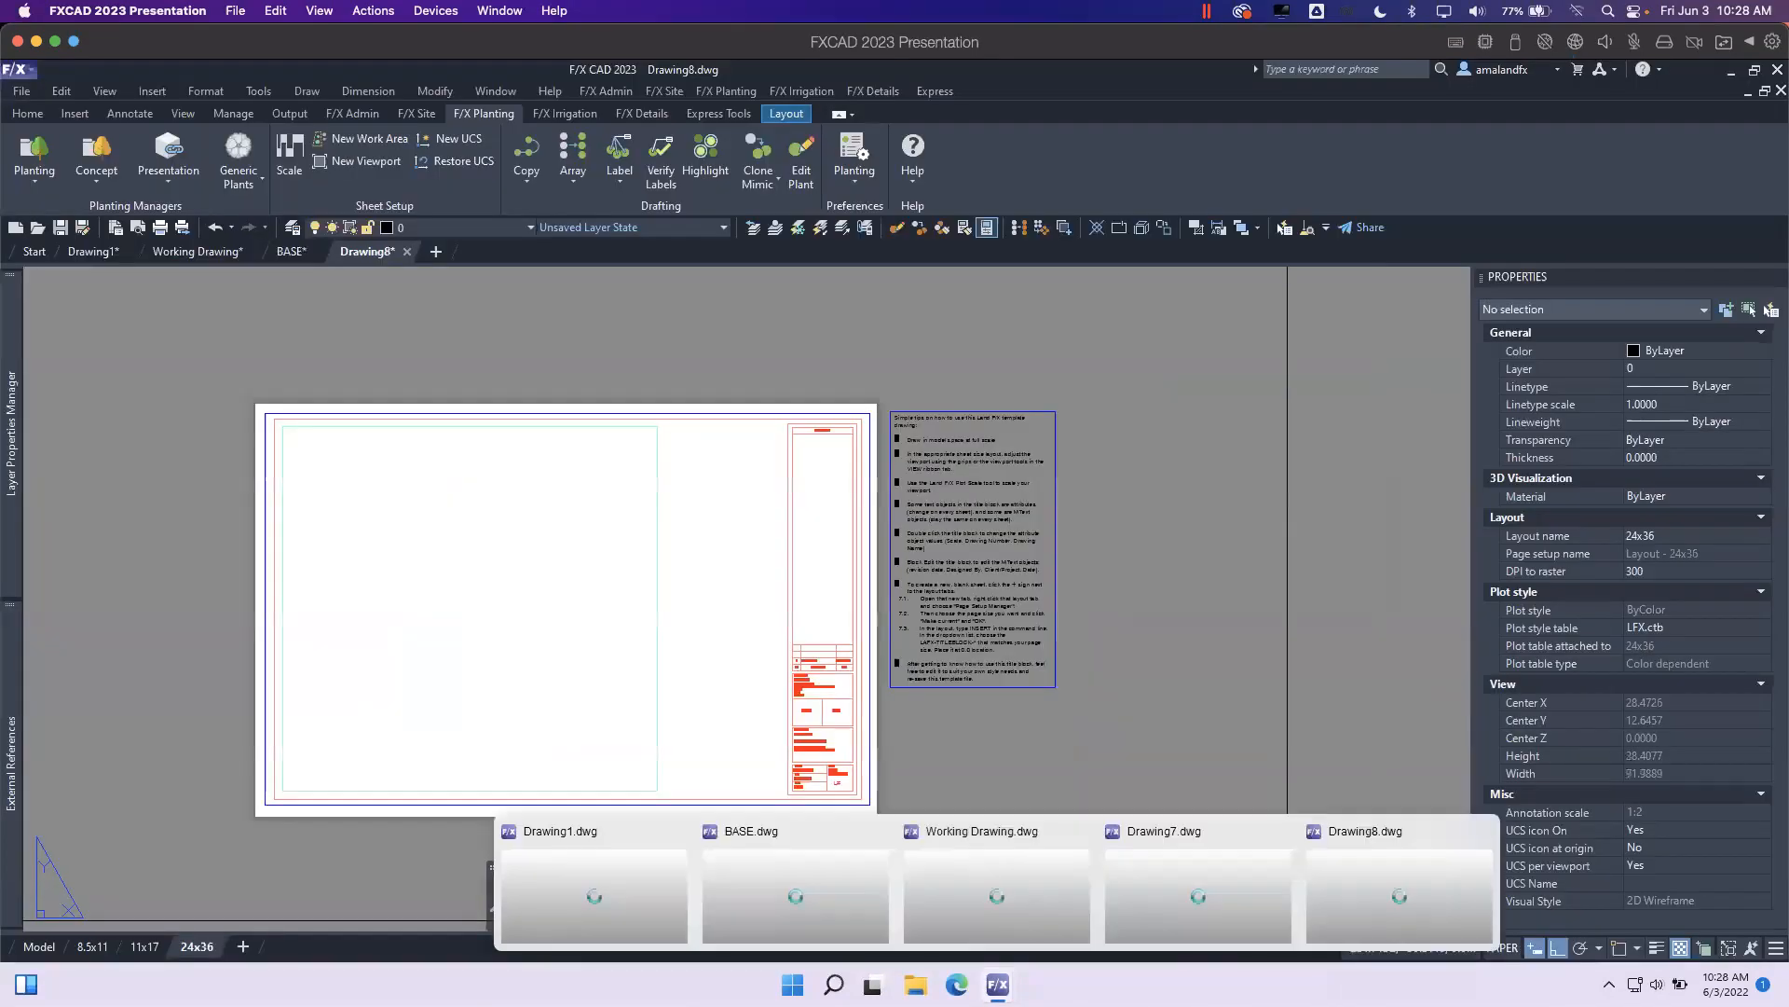
click(1165, 898)
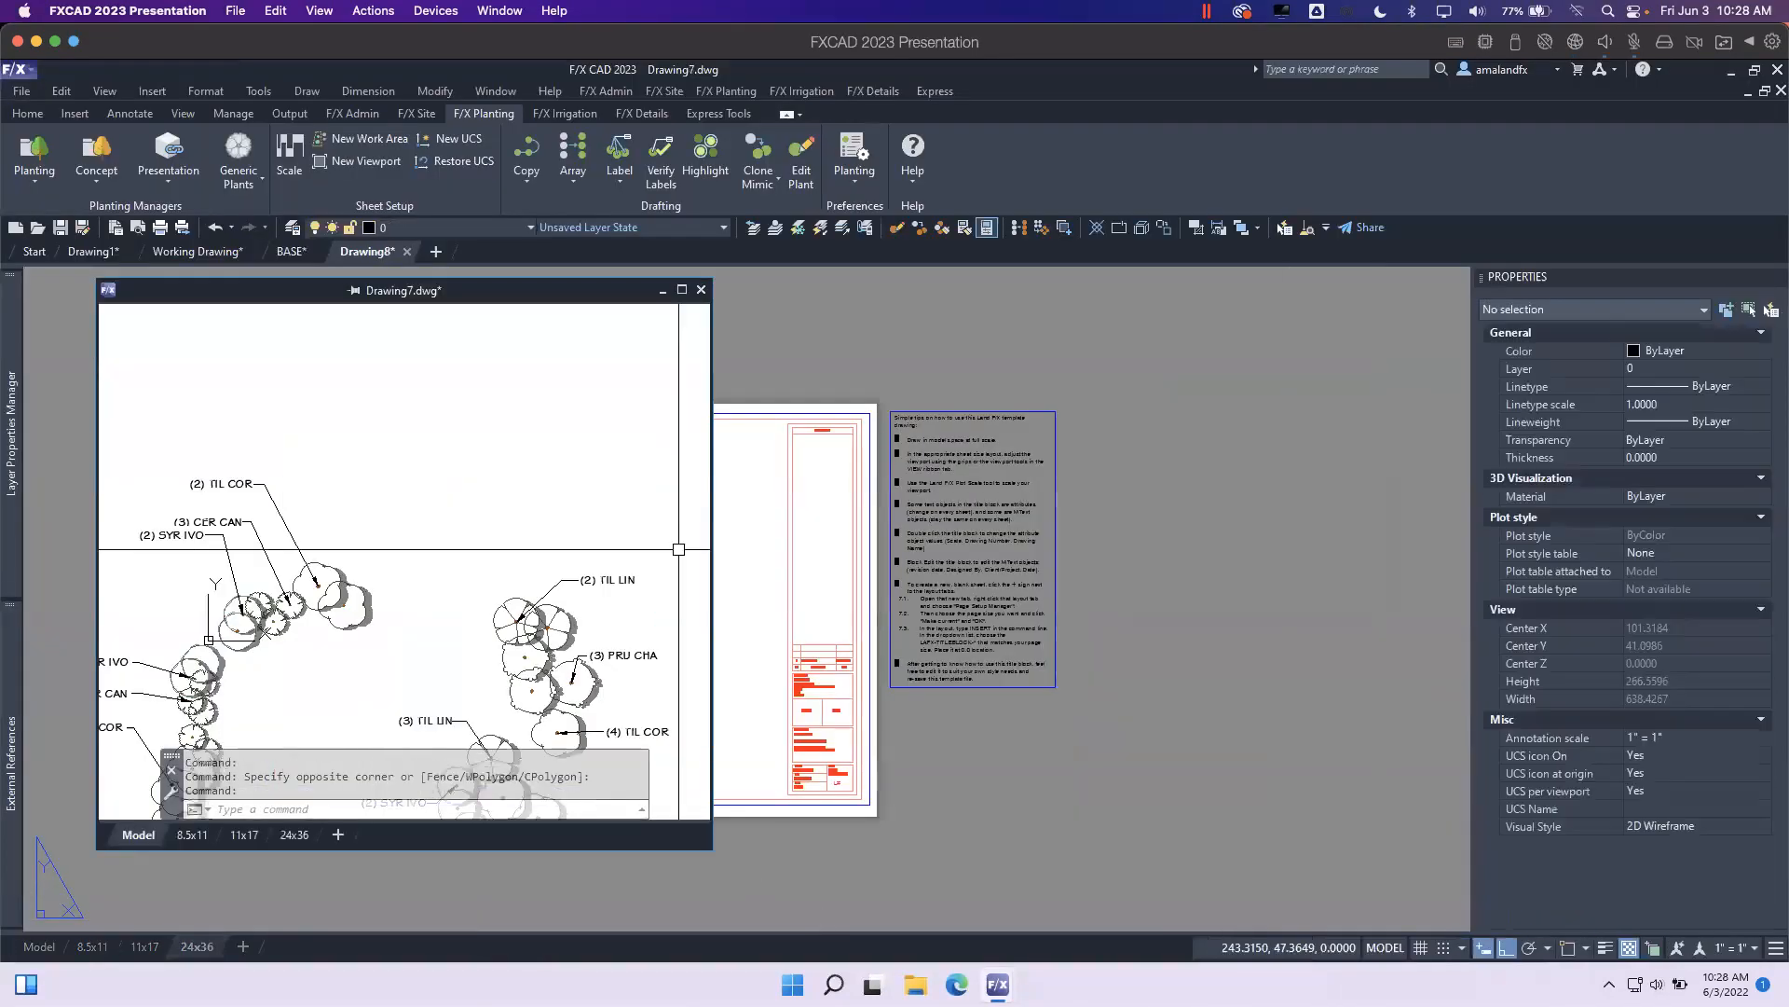
click(396, 606)
mouse_move(368, 251)
mouse_down()
mouse_move(1047, 375)
mouse_move(1093, 339)
mouse_up()
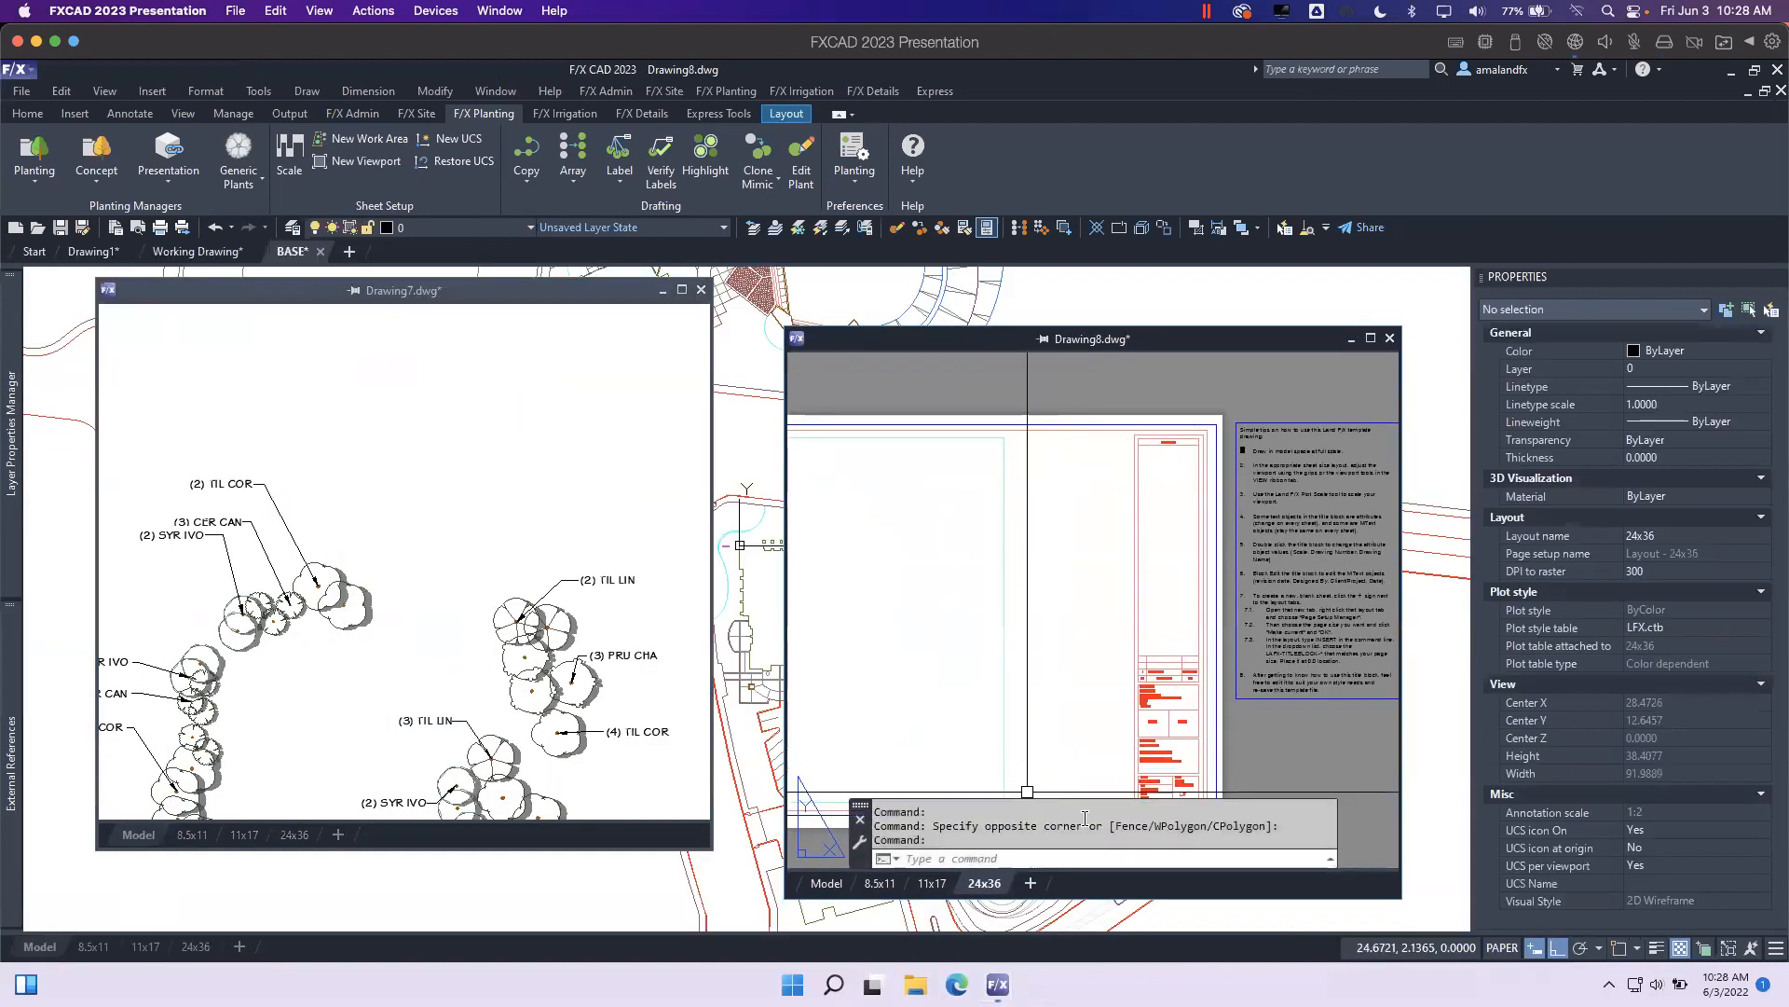
Alternate between the floating Drawing7 and Drawing8 windows so the command line follows the active one, ending on Drawing8.
click(515, 475)
click(1079, 591)
click(579, 444)
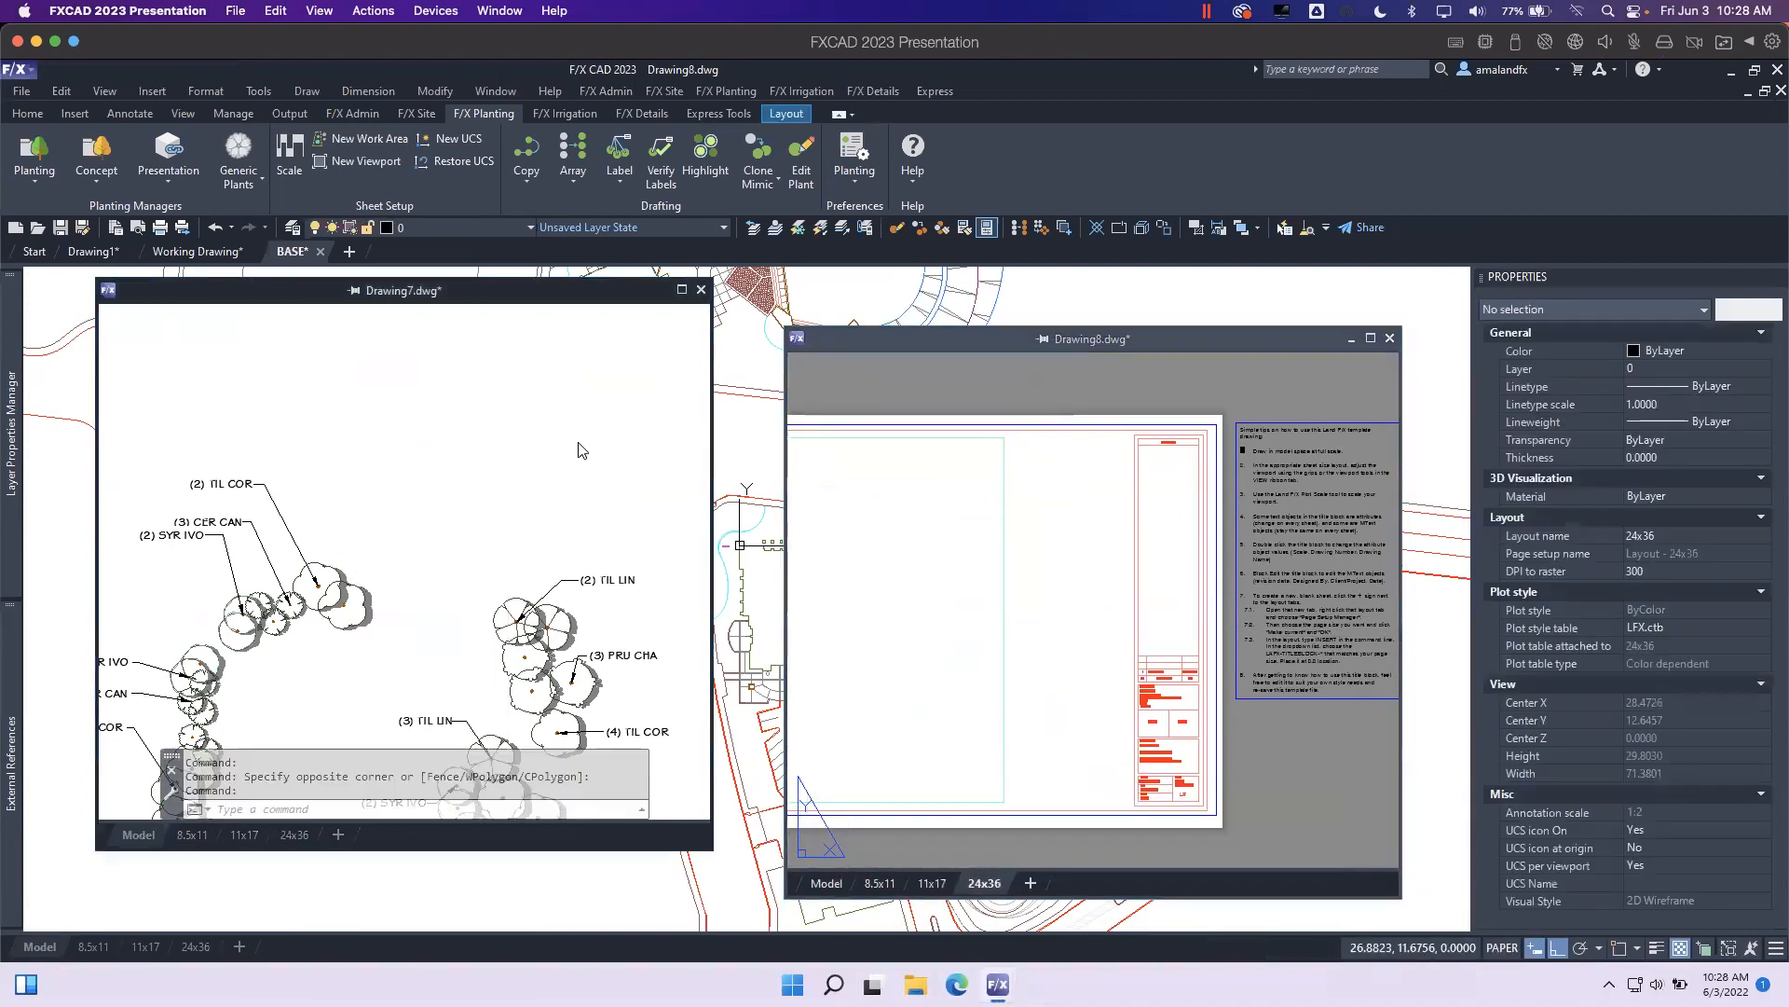
click(1060, 539)
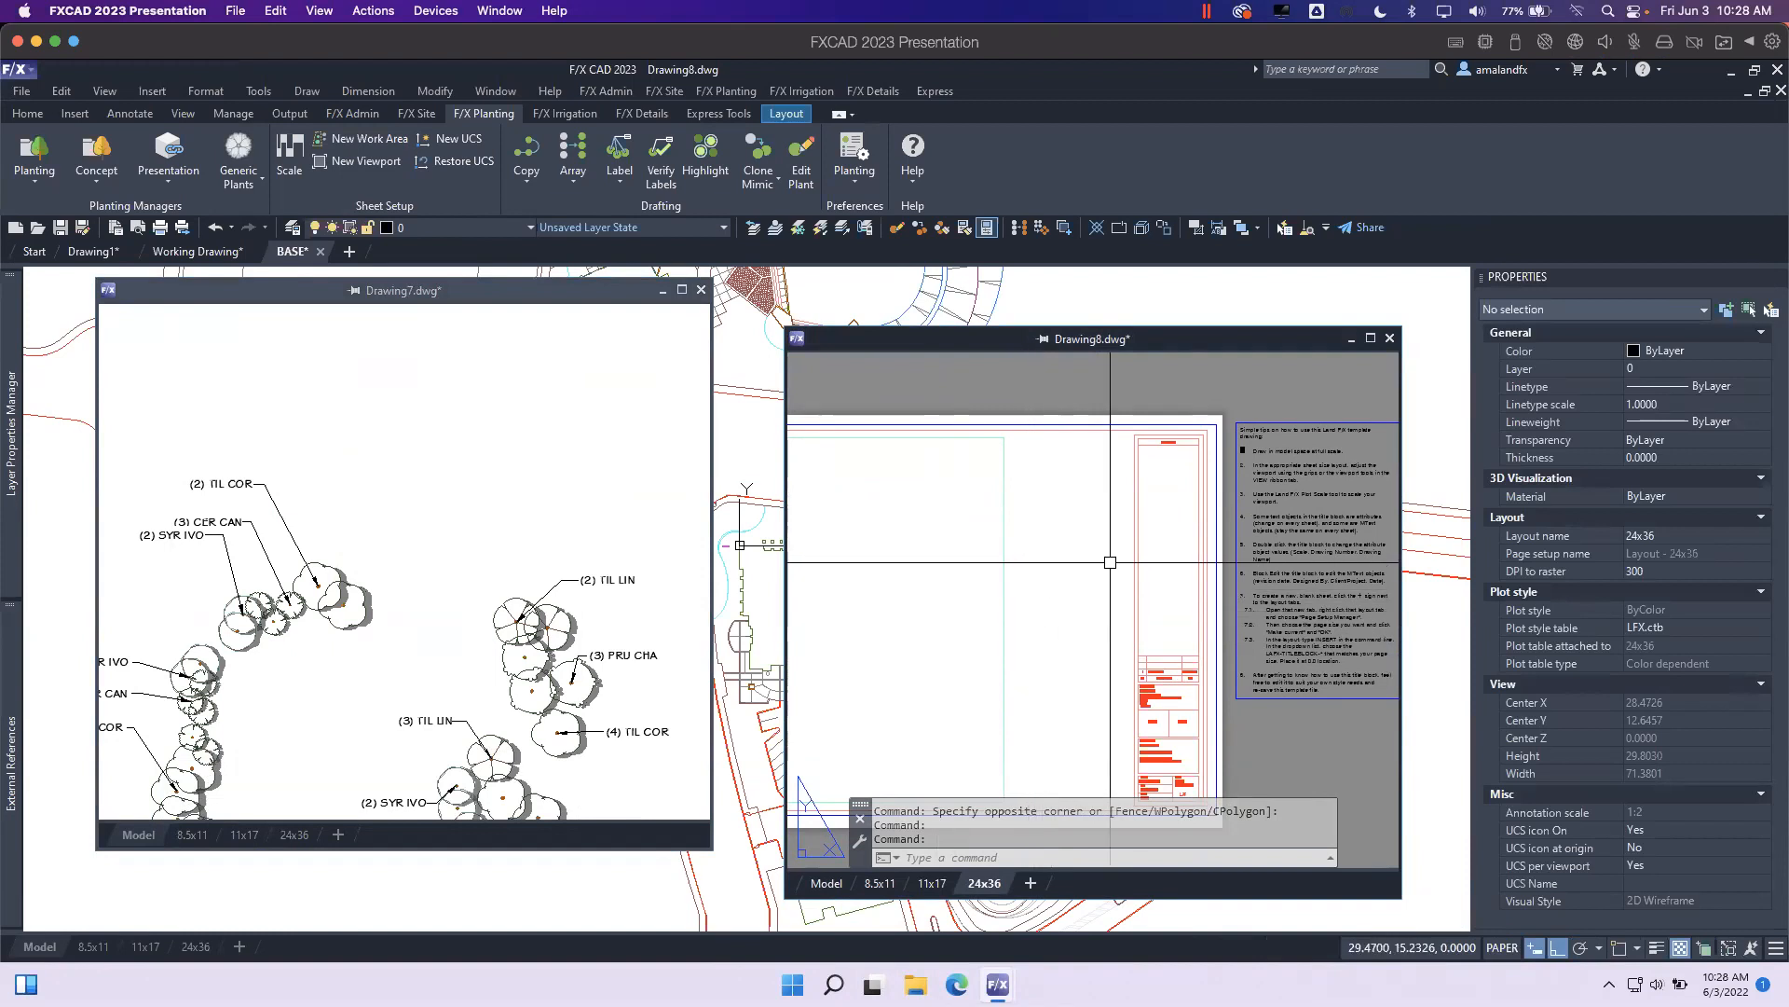
Dock the floating Drawing8 and Drawing7 back among the file tabs and re-dock the command line below the drawing area.
mouse_move(902, 339)
mouse_down()
mouse_move(478, 278)
mouse_move(435, 251)
mouse_up()
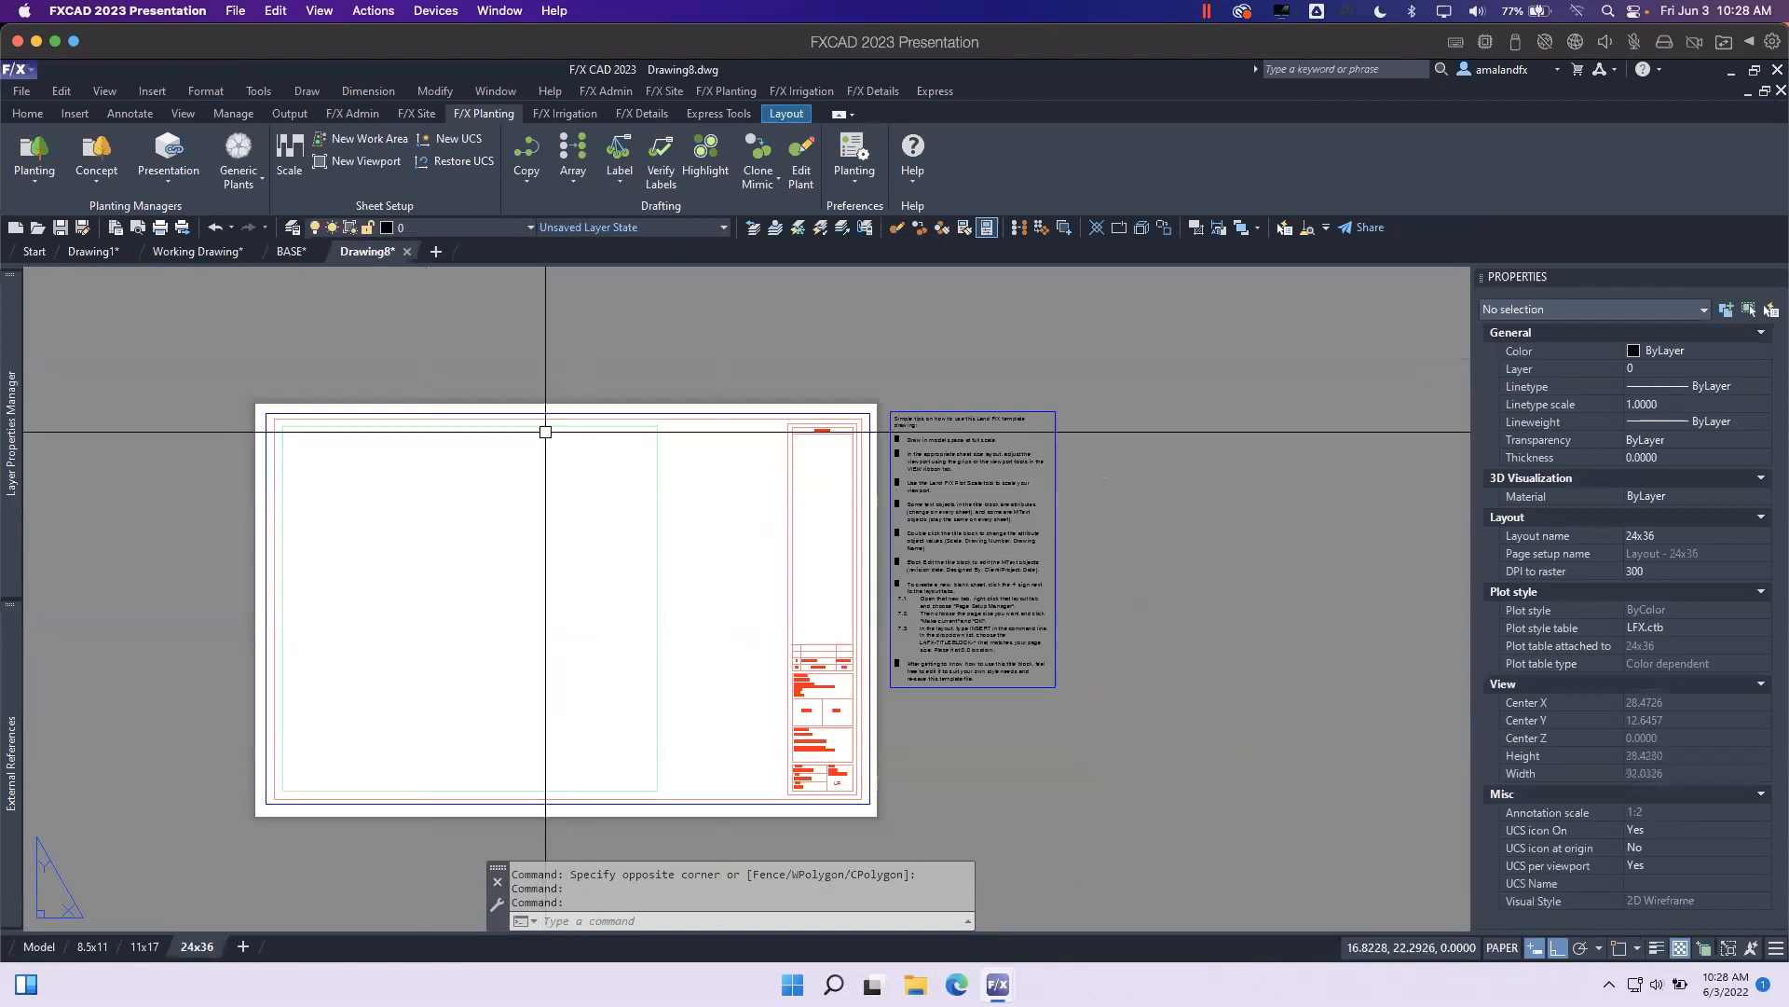
mouse_move(997, 984)
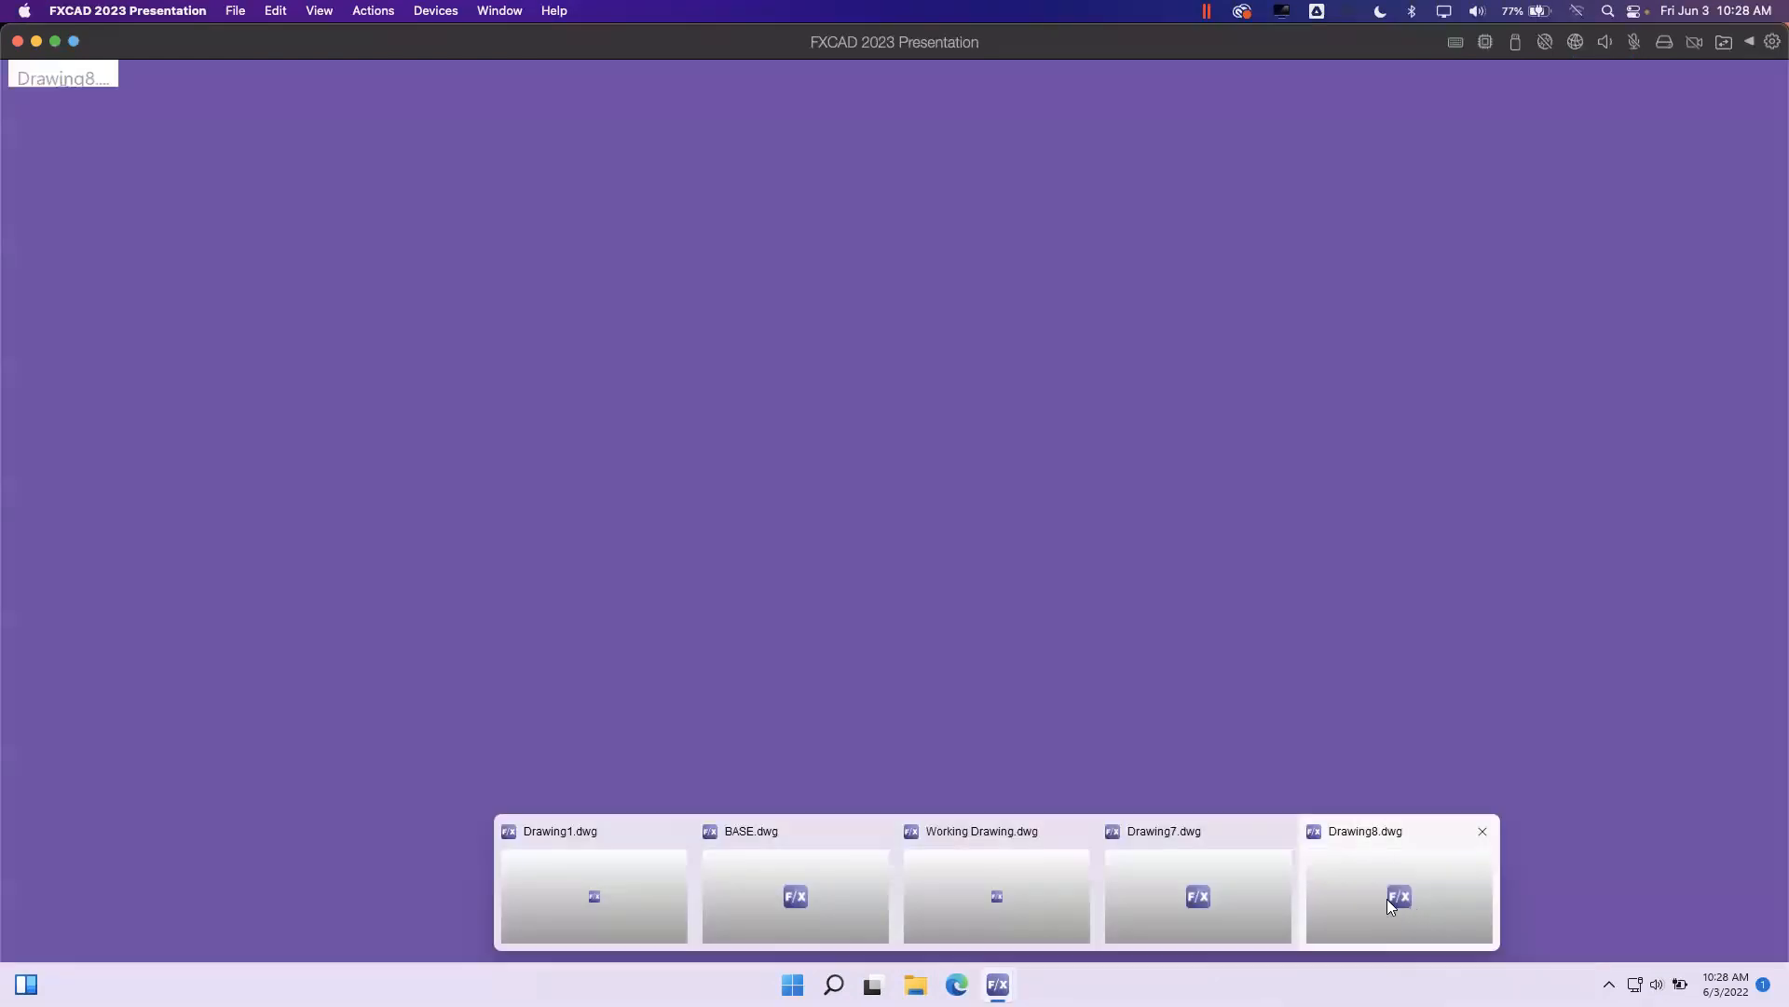
click(1242, 882)
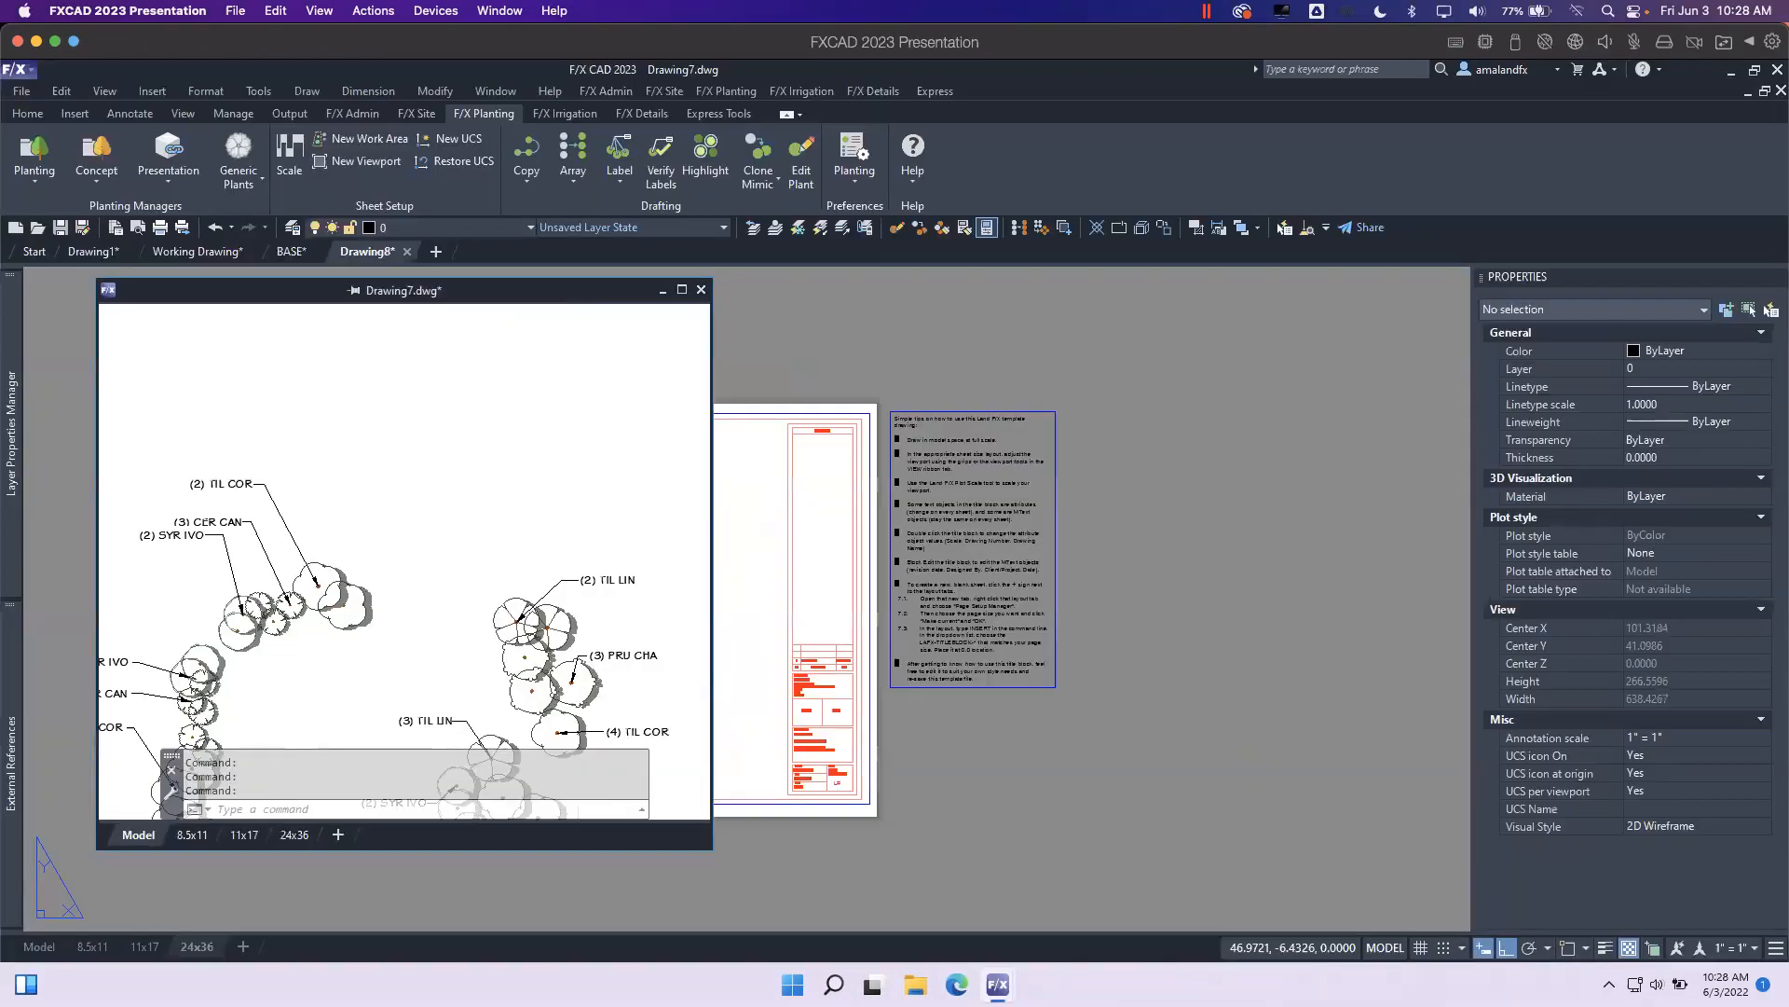
drag(485, 295, 454, 255)
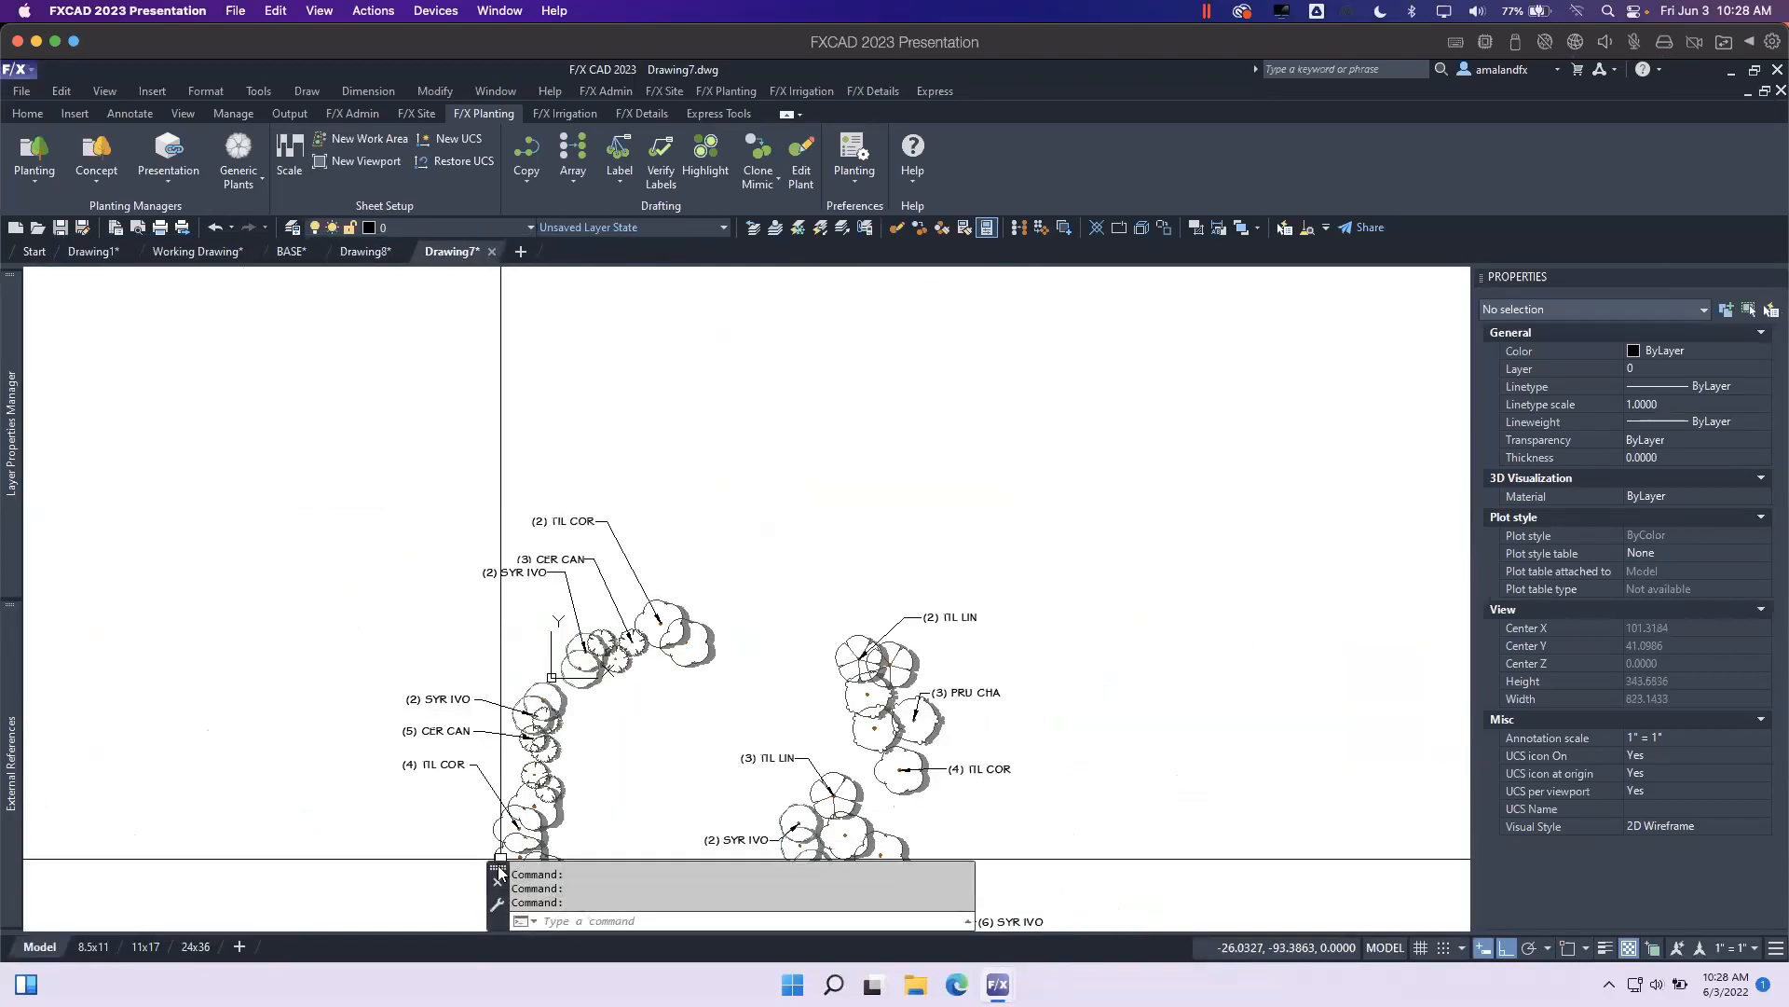
drag(501, 873, 479, 920)
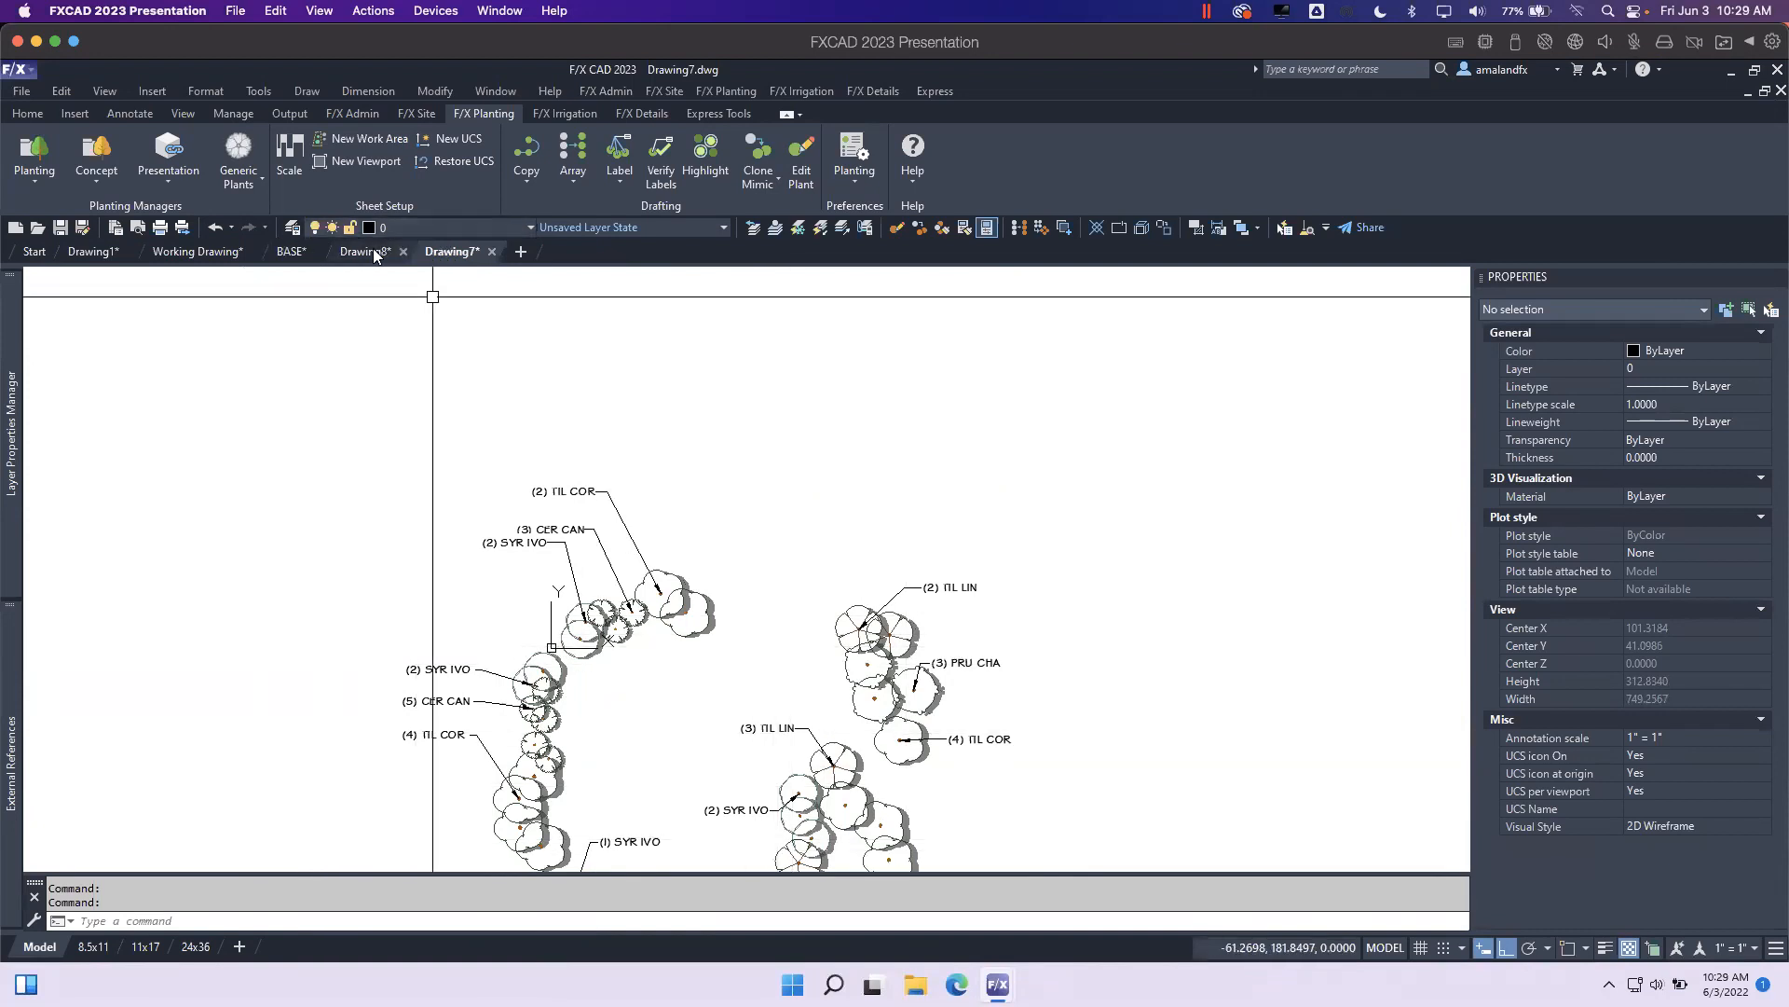
Make Drawing8 active and preview the layouts and model space of the BASE drawing.
click(375, 255)
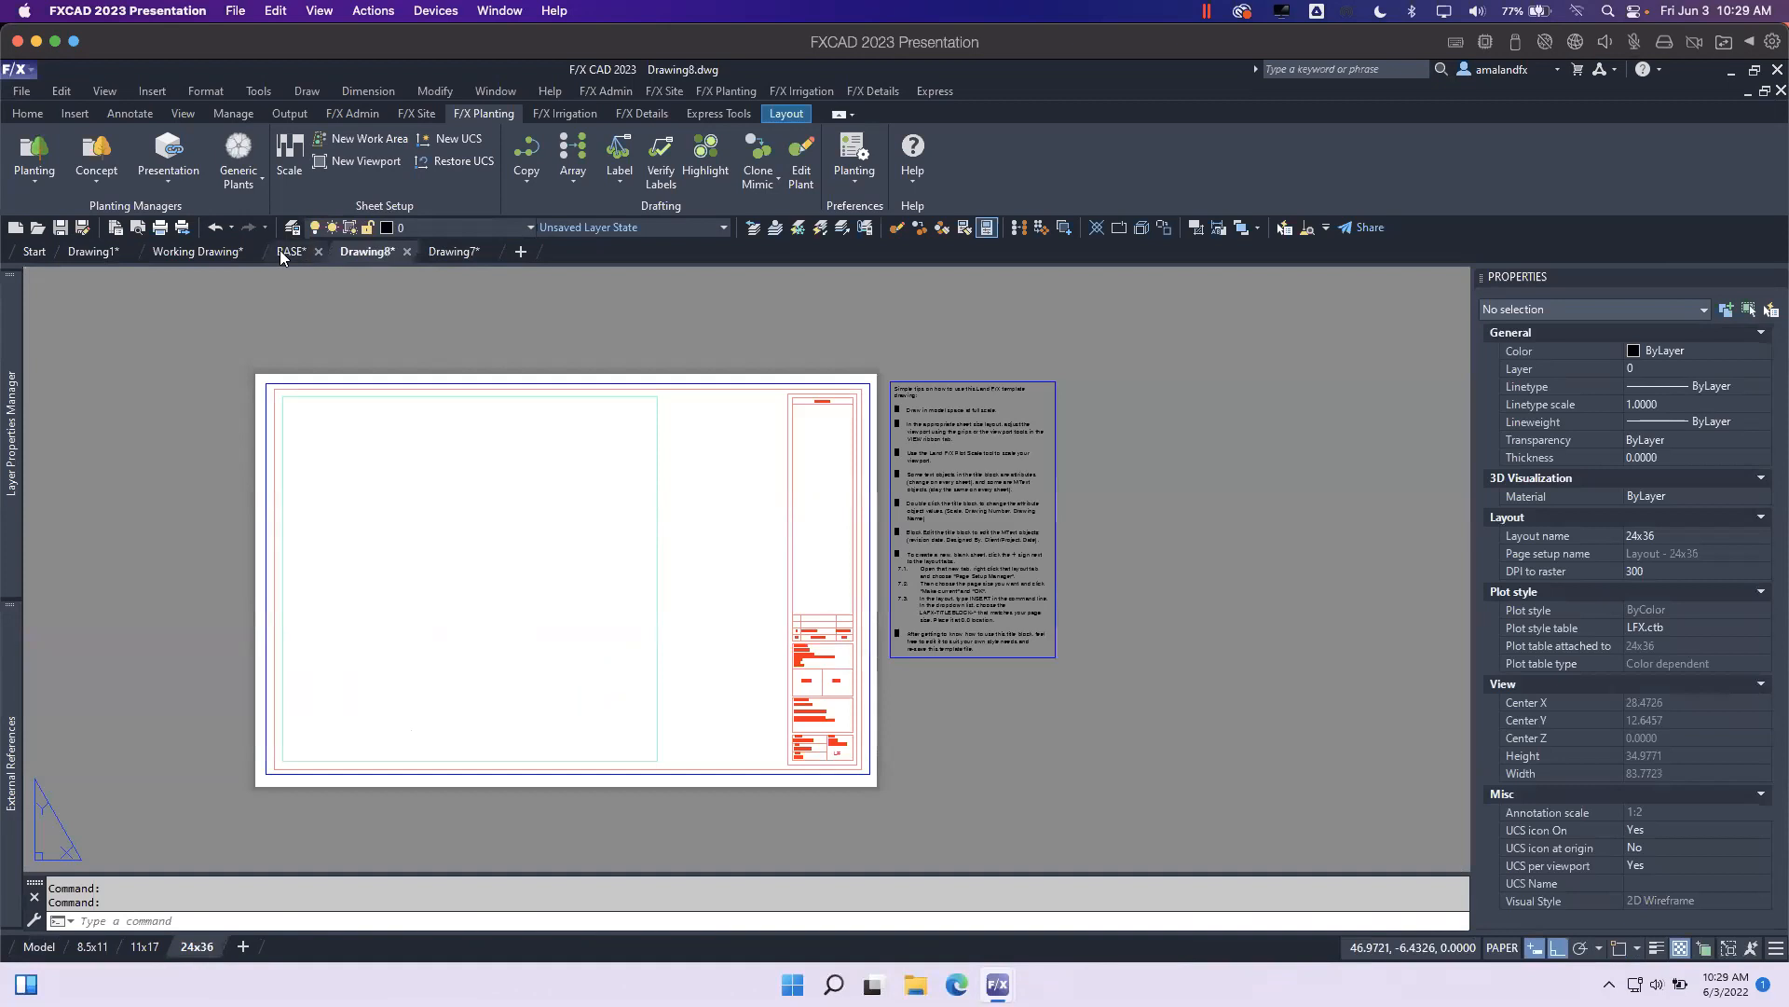
mouse_move(279, 252)
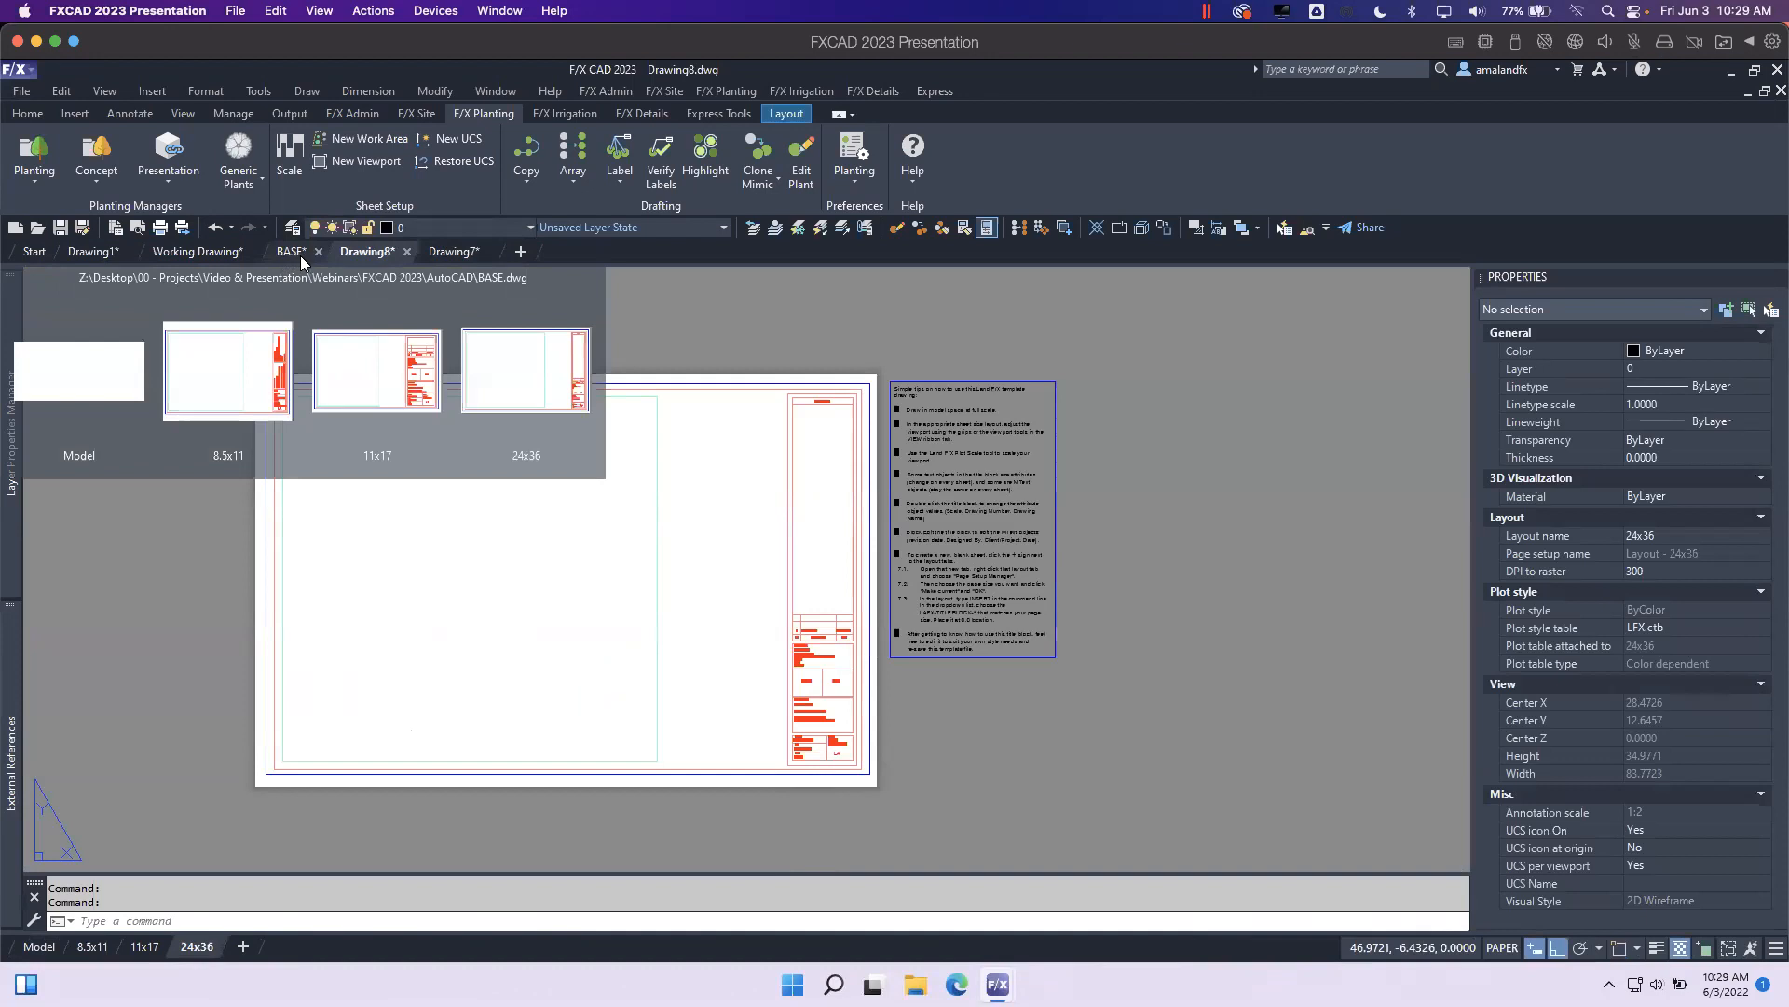
click(79, 371)
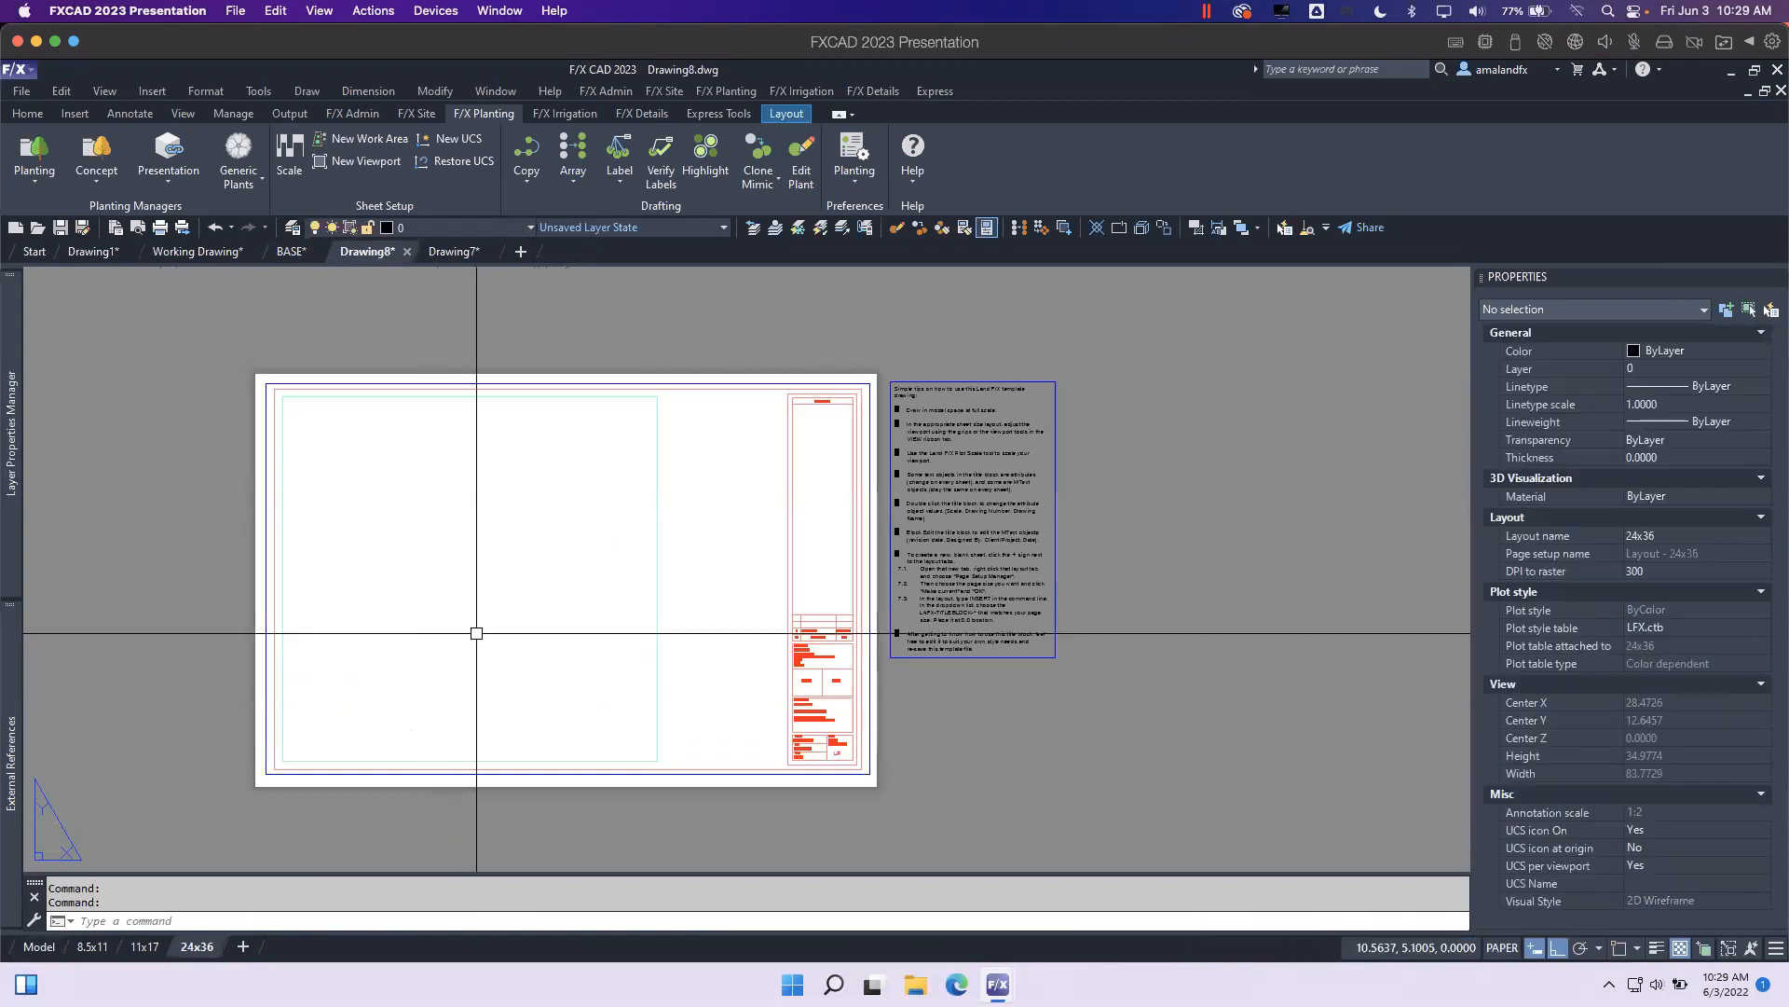
click(465, 478)
click(463, 477)
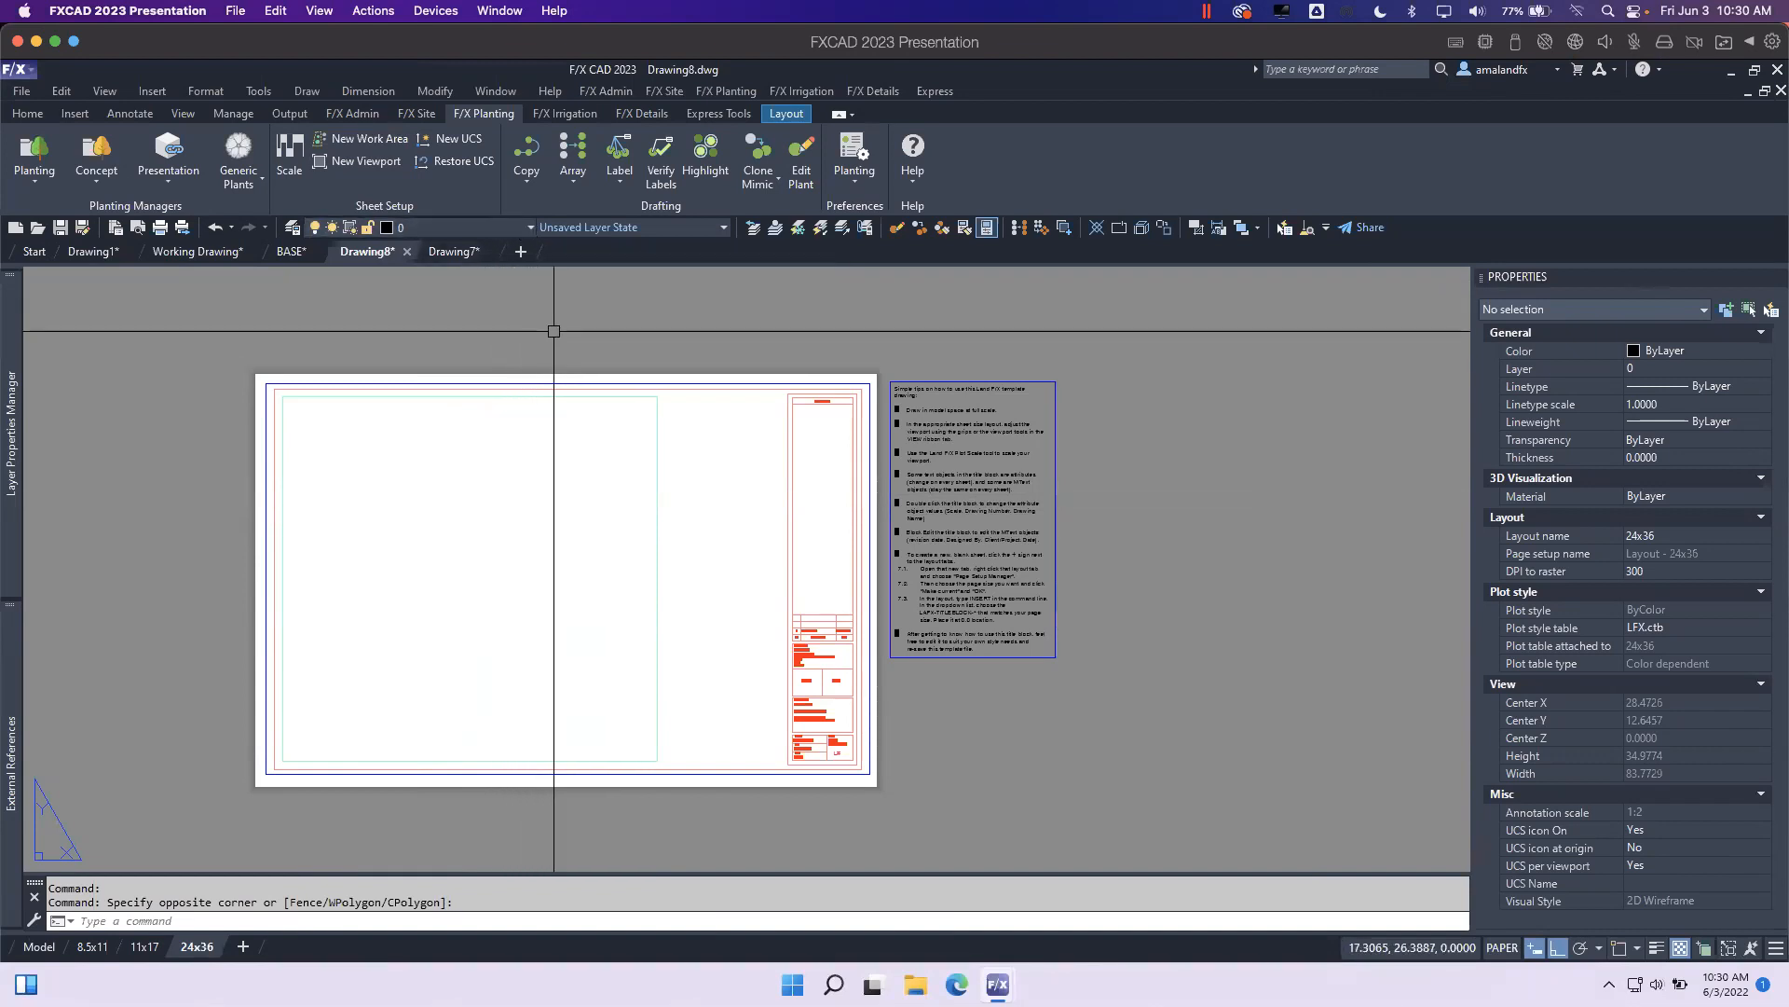
Open the Customize User Interface (CUI) and inspect Quick Access Toolbar 1 in the Drafting & Annotation Default workspace.
text(cui)
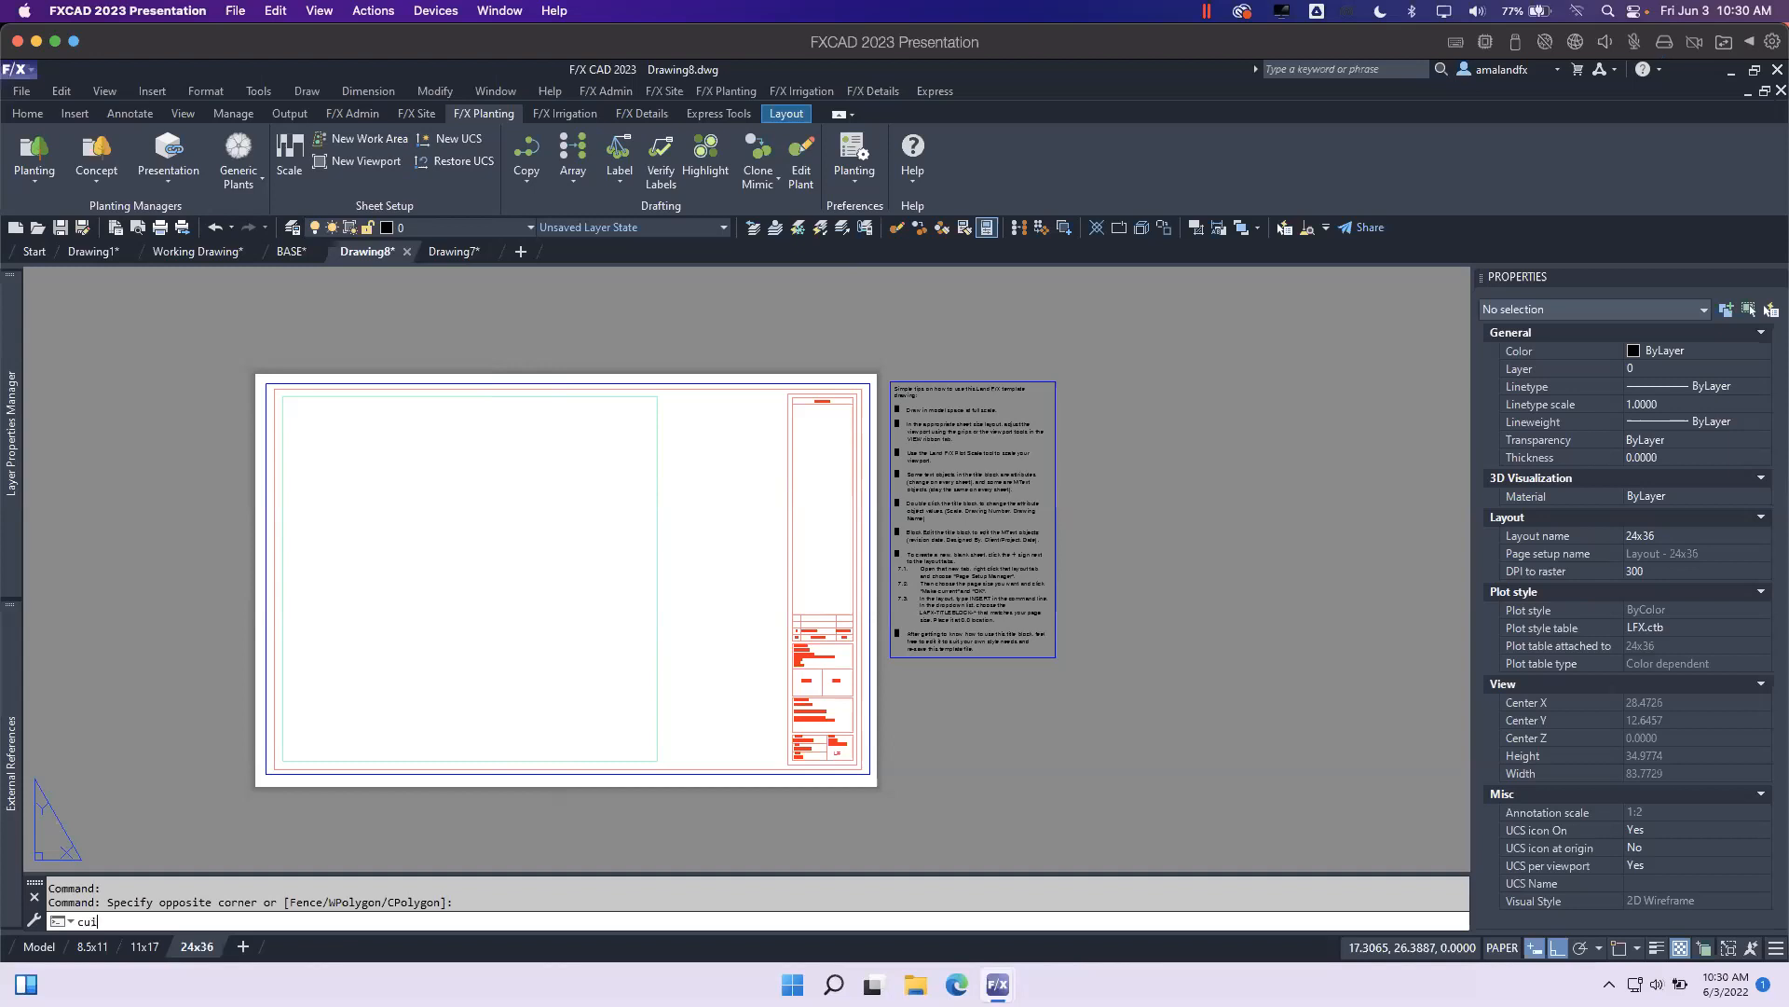
key(Return)
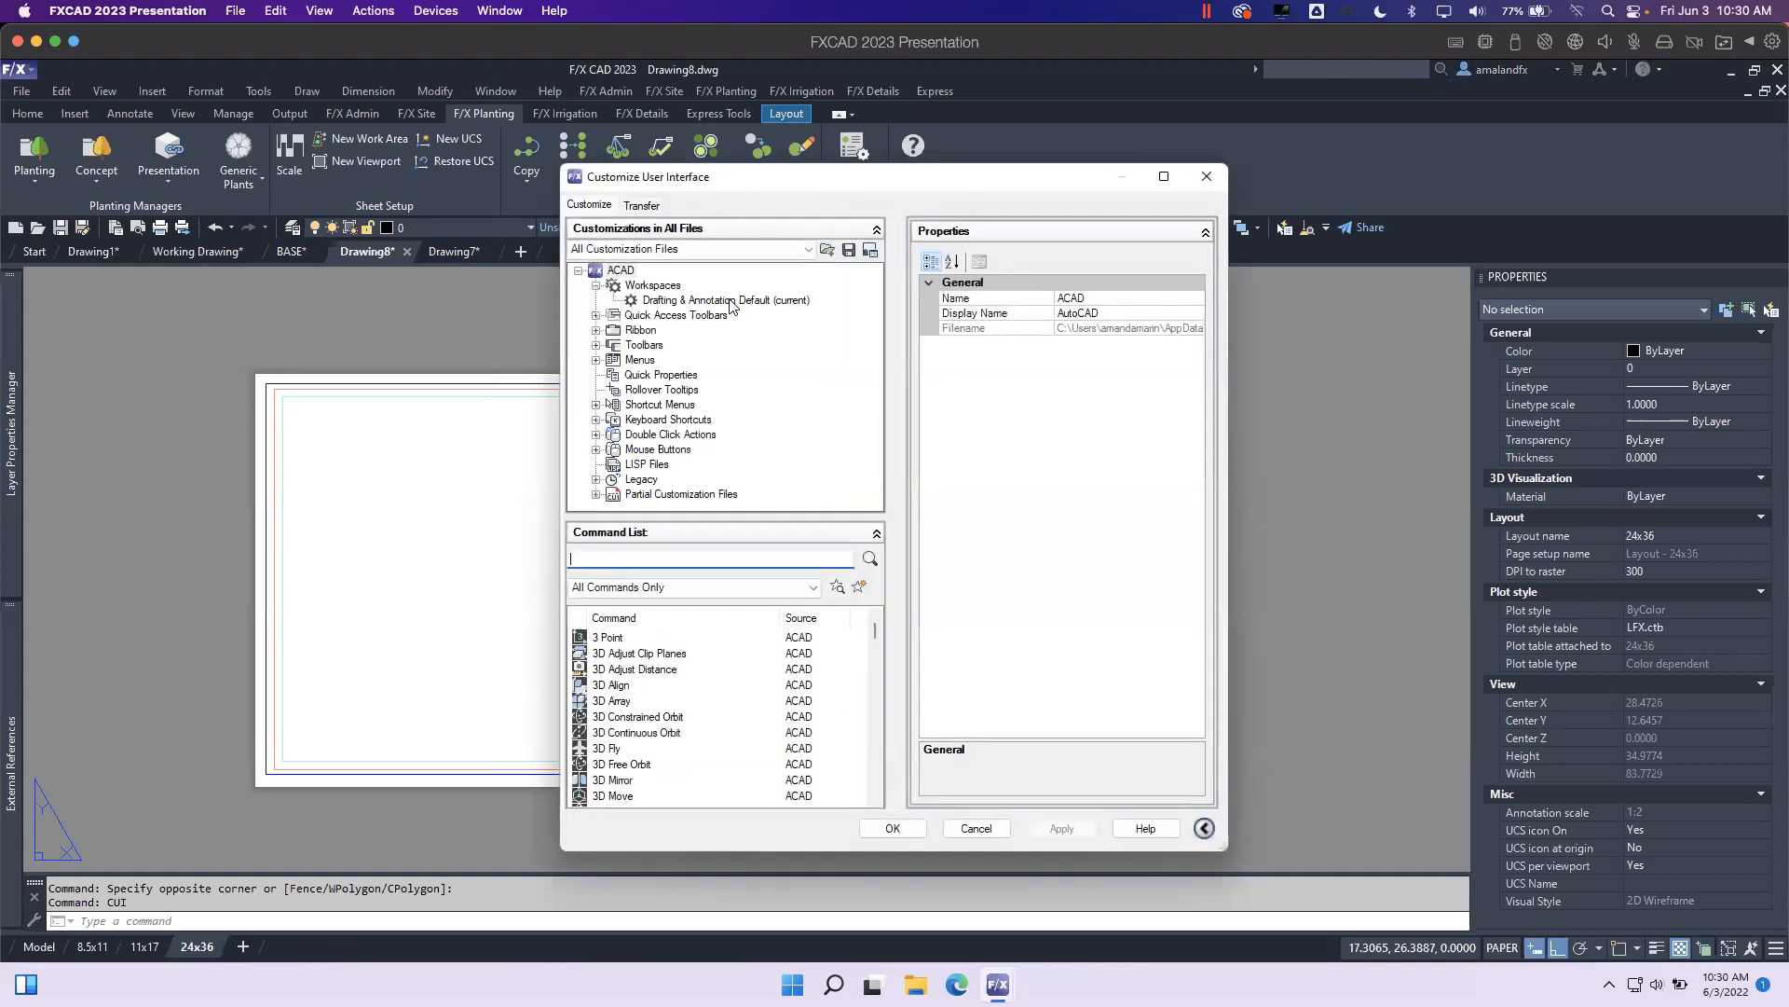
click(687, 298)
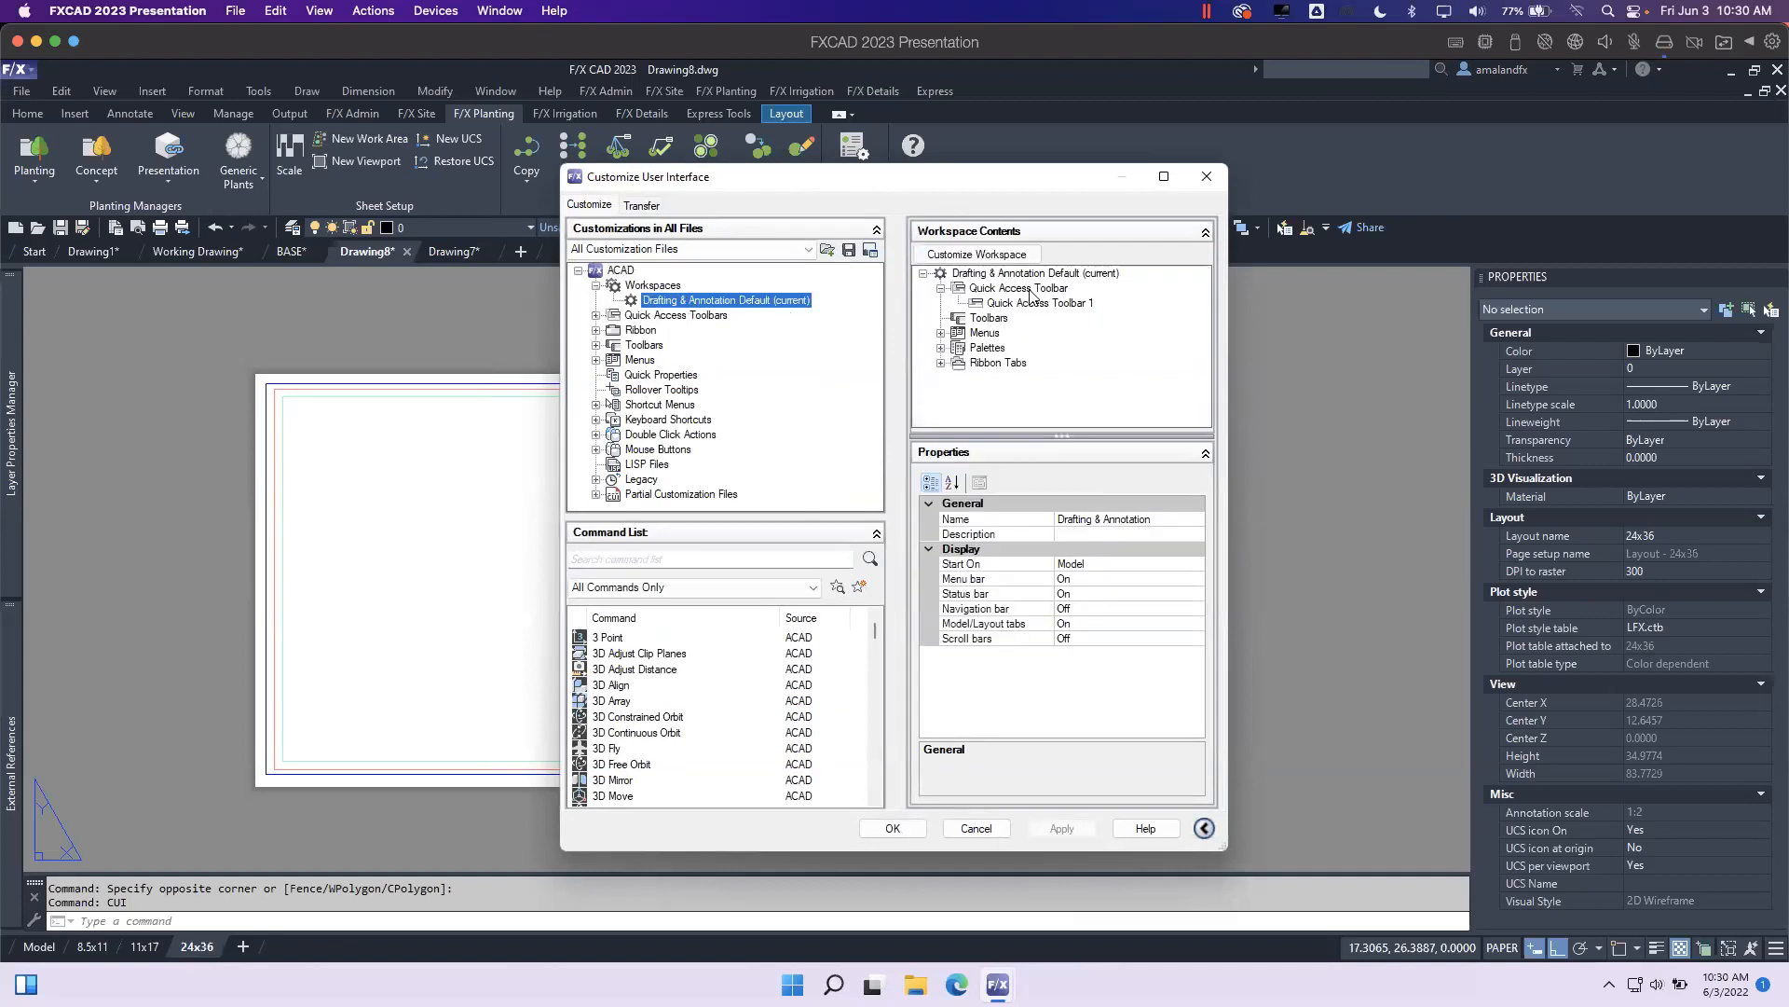
click(1067, 305)
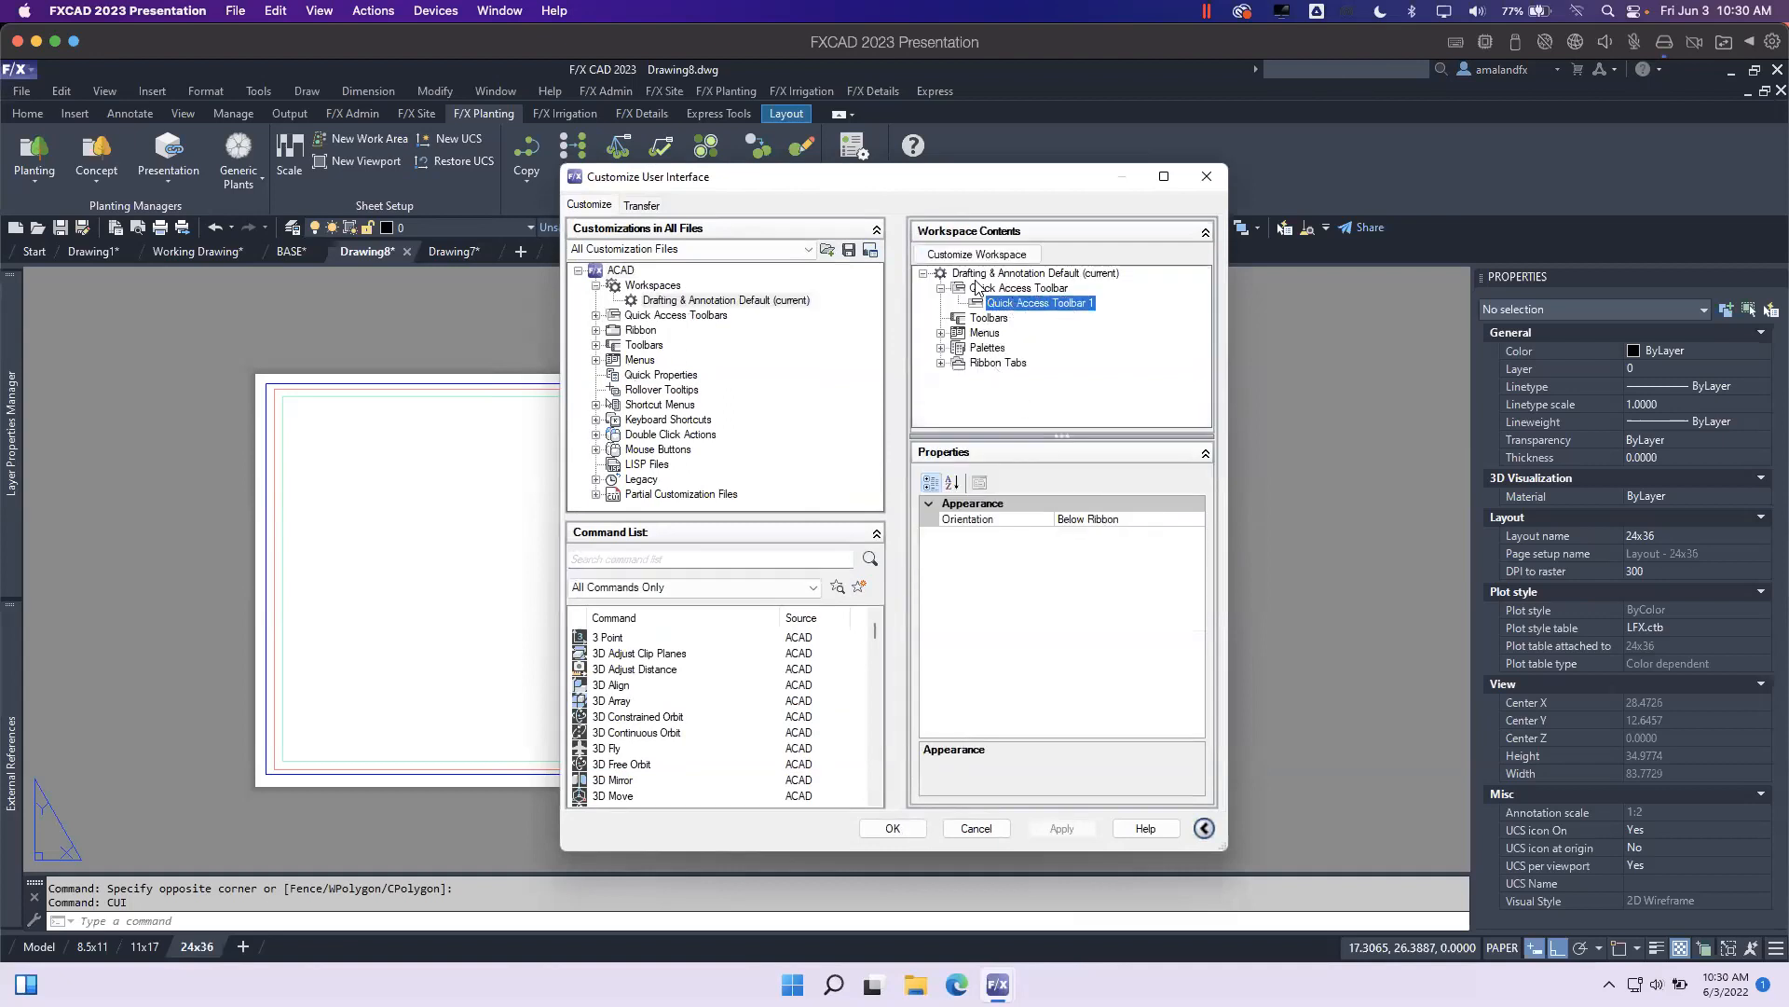
Examine the Layer List Combo Box width properties among the Quick Access Toolbar 1 commands, and close the customization dialog.
click(595, 316)
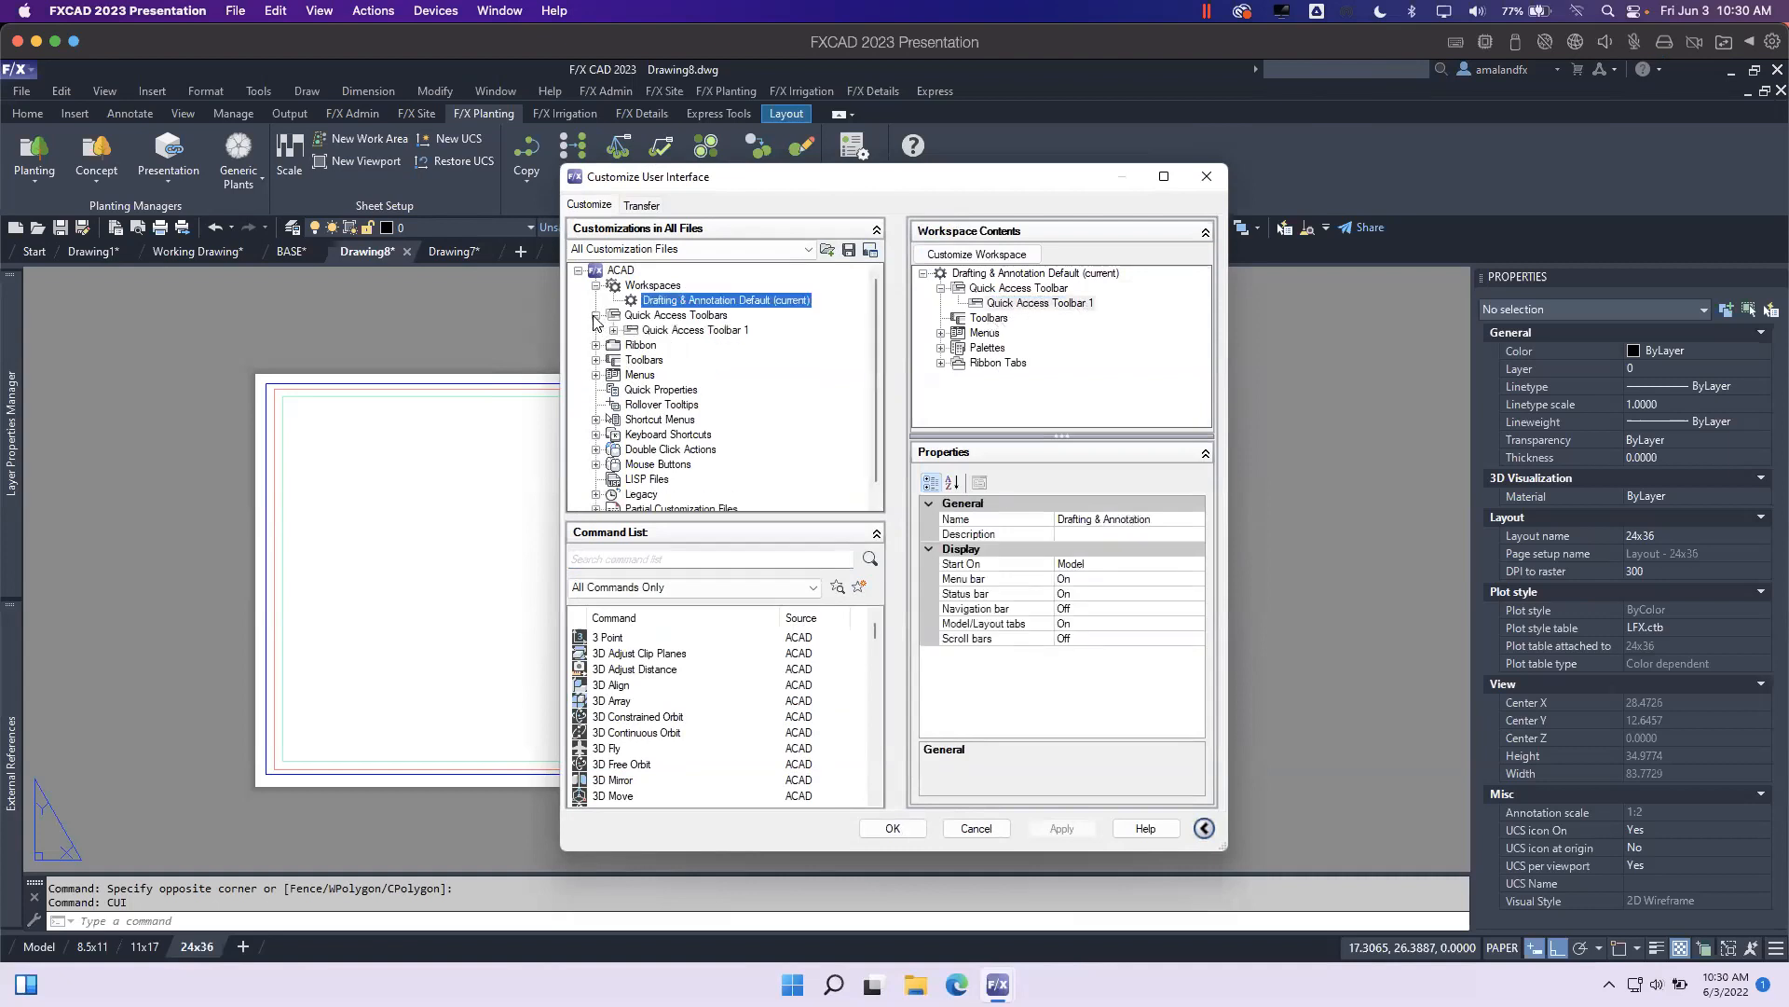
click(613, 329)
drag(872, 312, 876, 334)
click(710, 403)
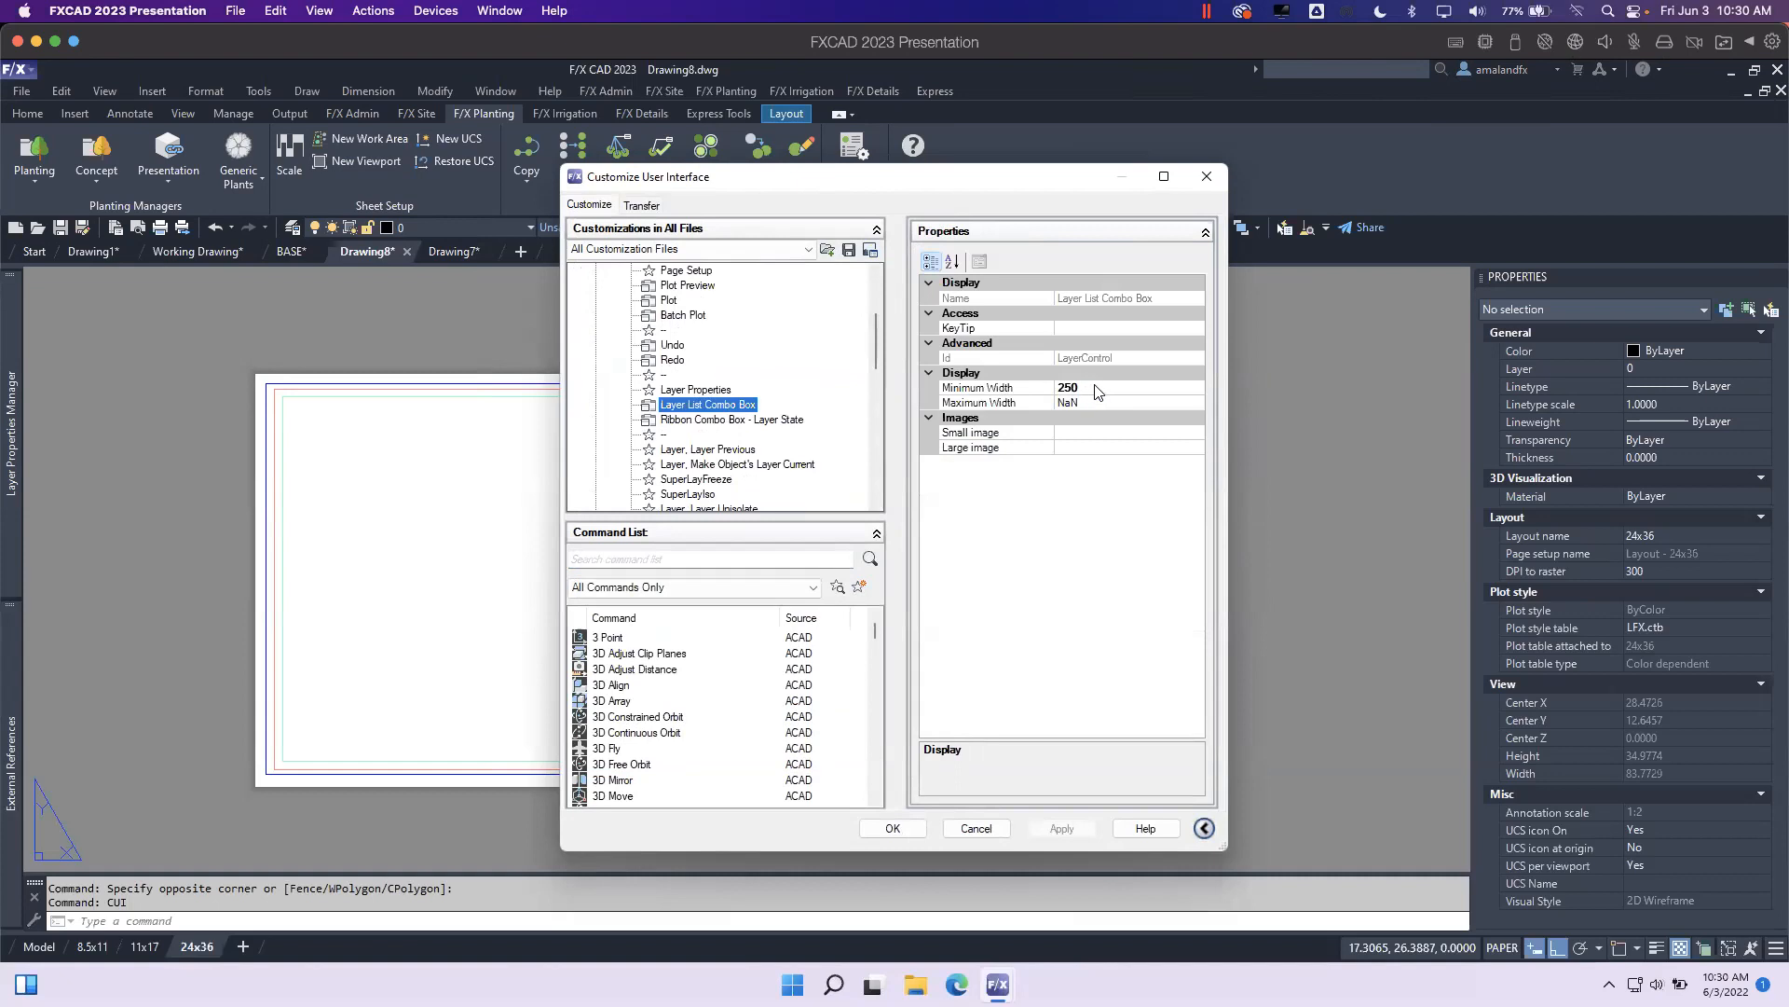
drag(906, 182, 1199, 173)
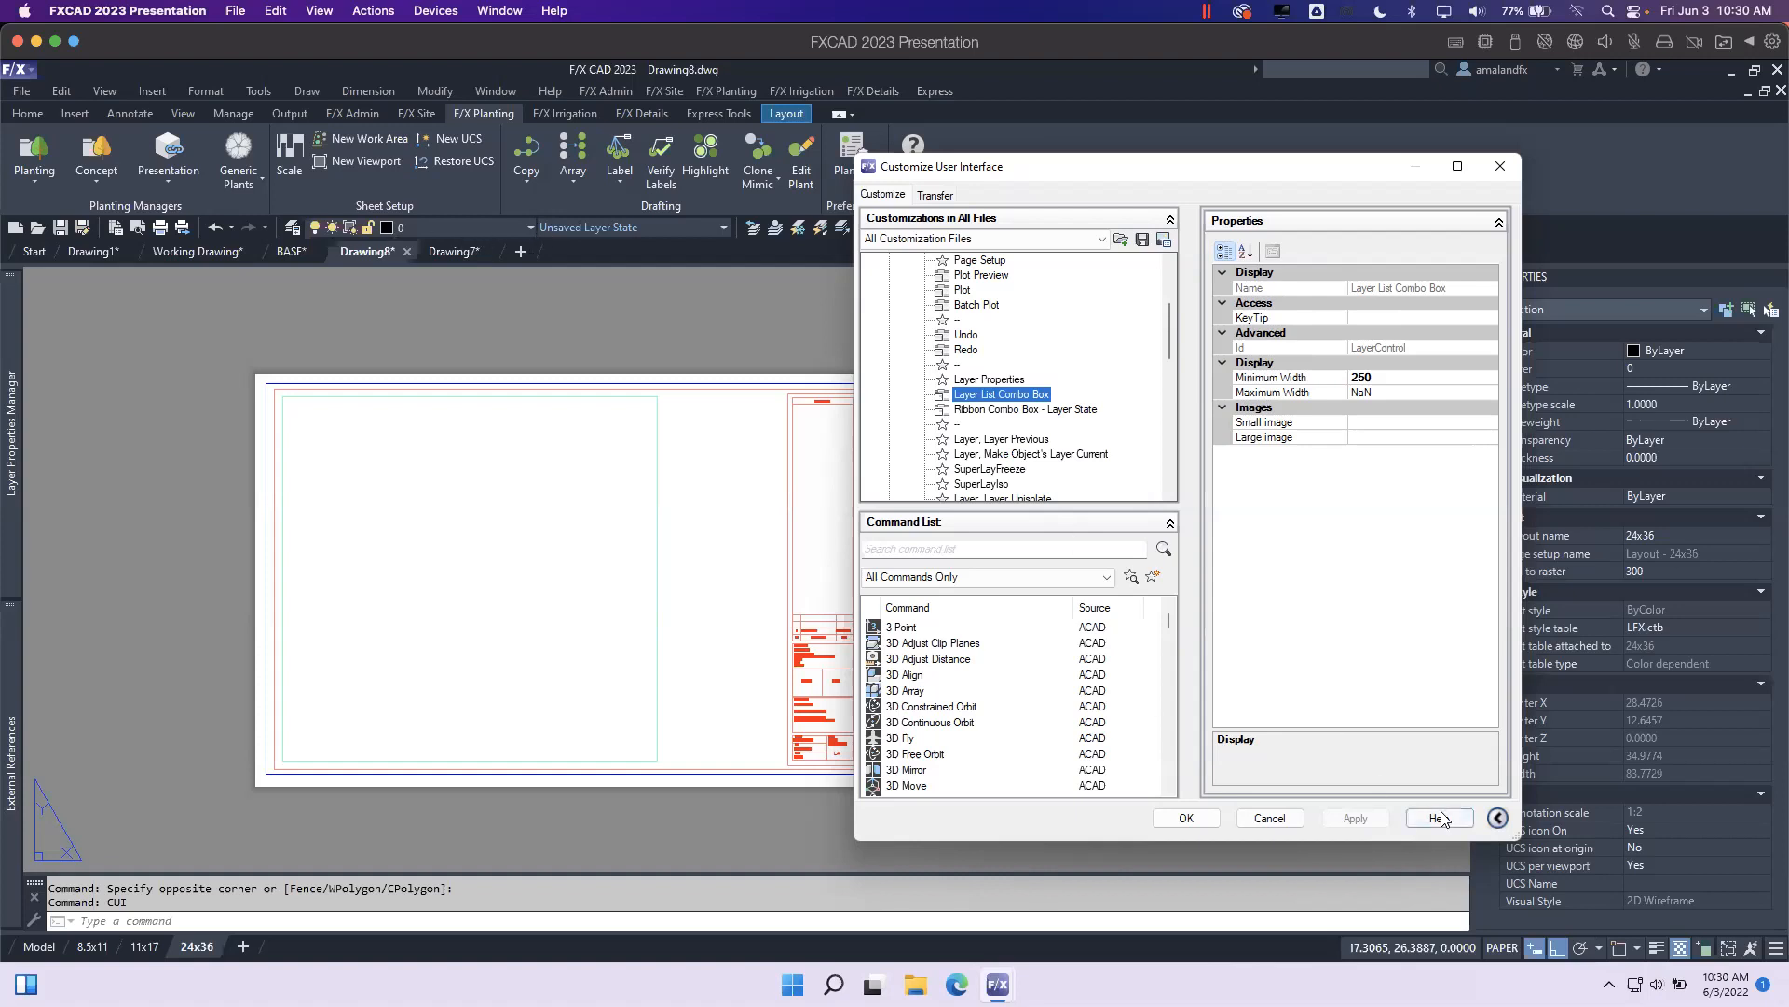
click(1500, 167)
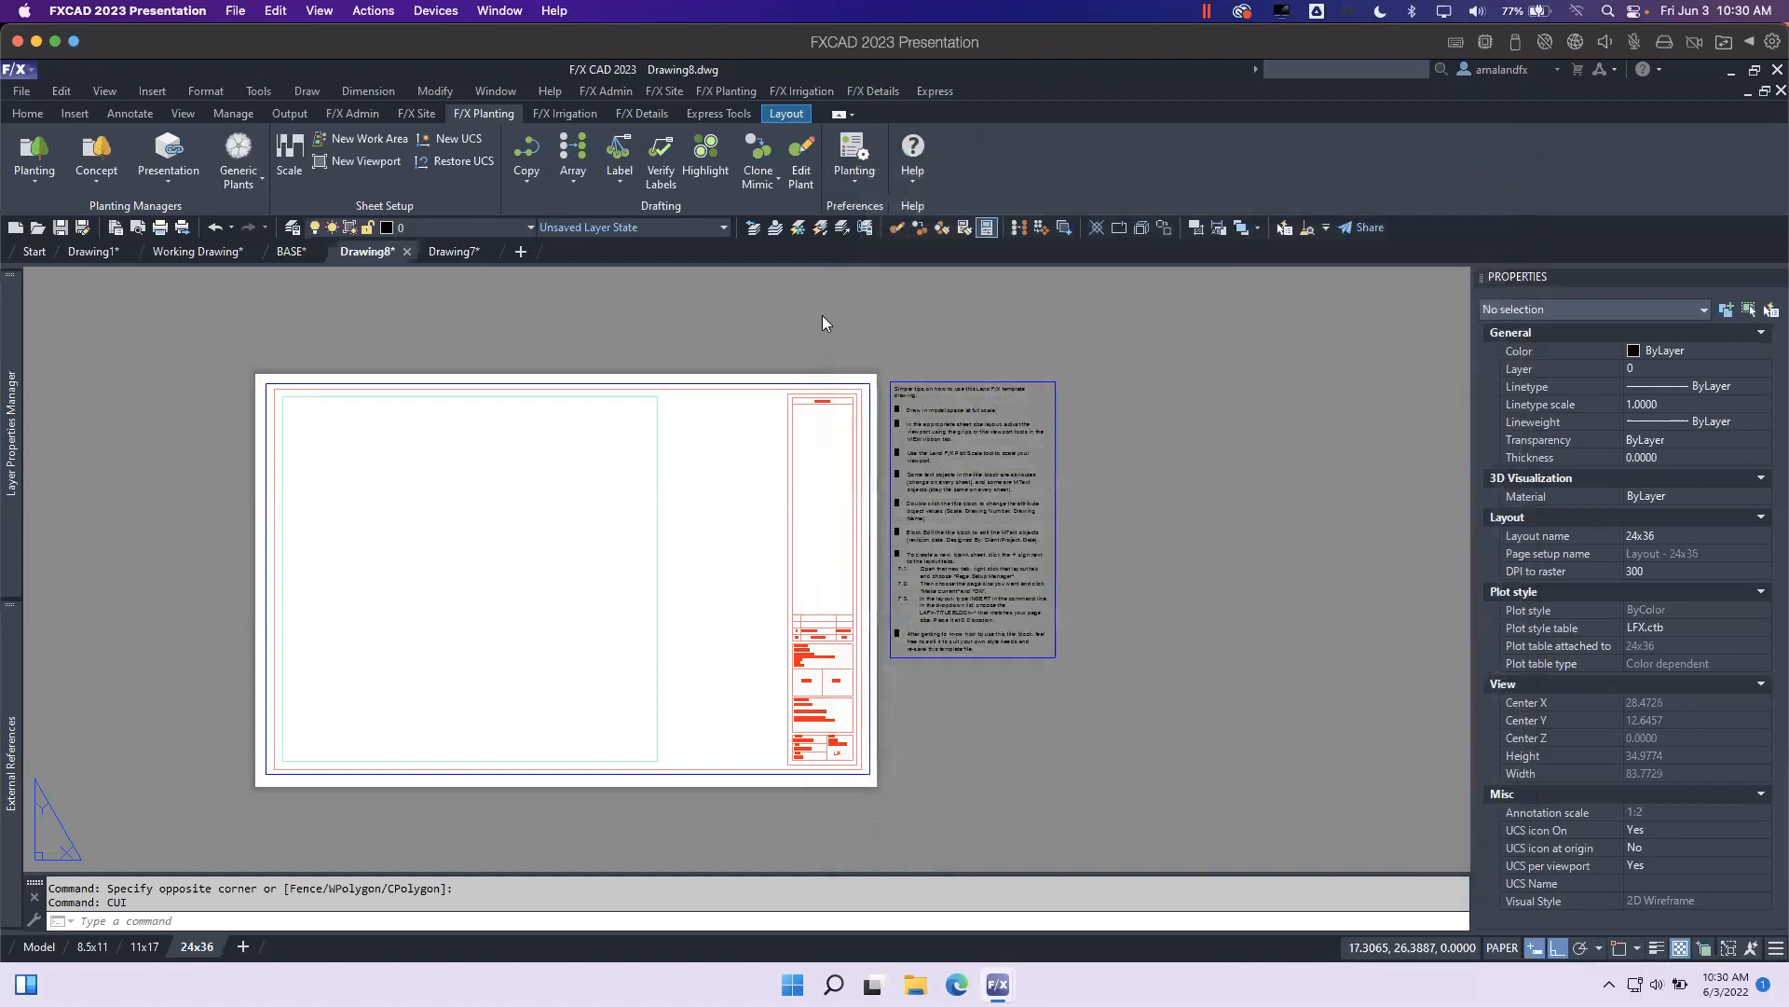
Switch to Working Drawing and look through its layer list without changing the current layer.
click(188, 252)
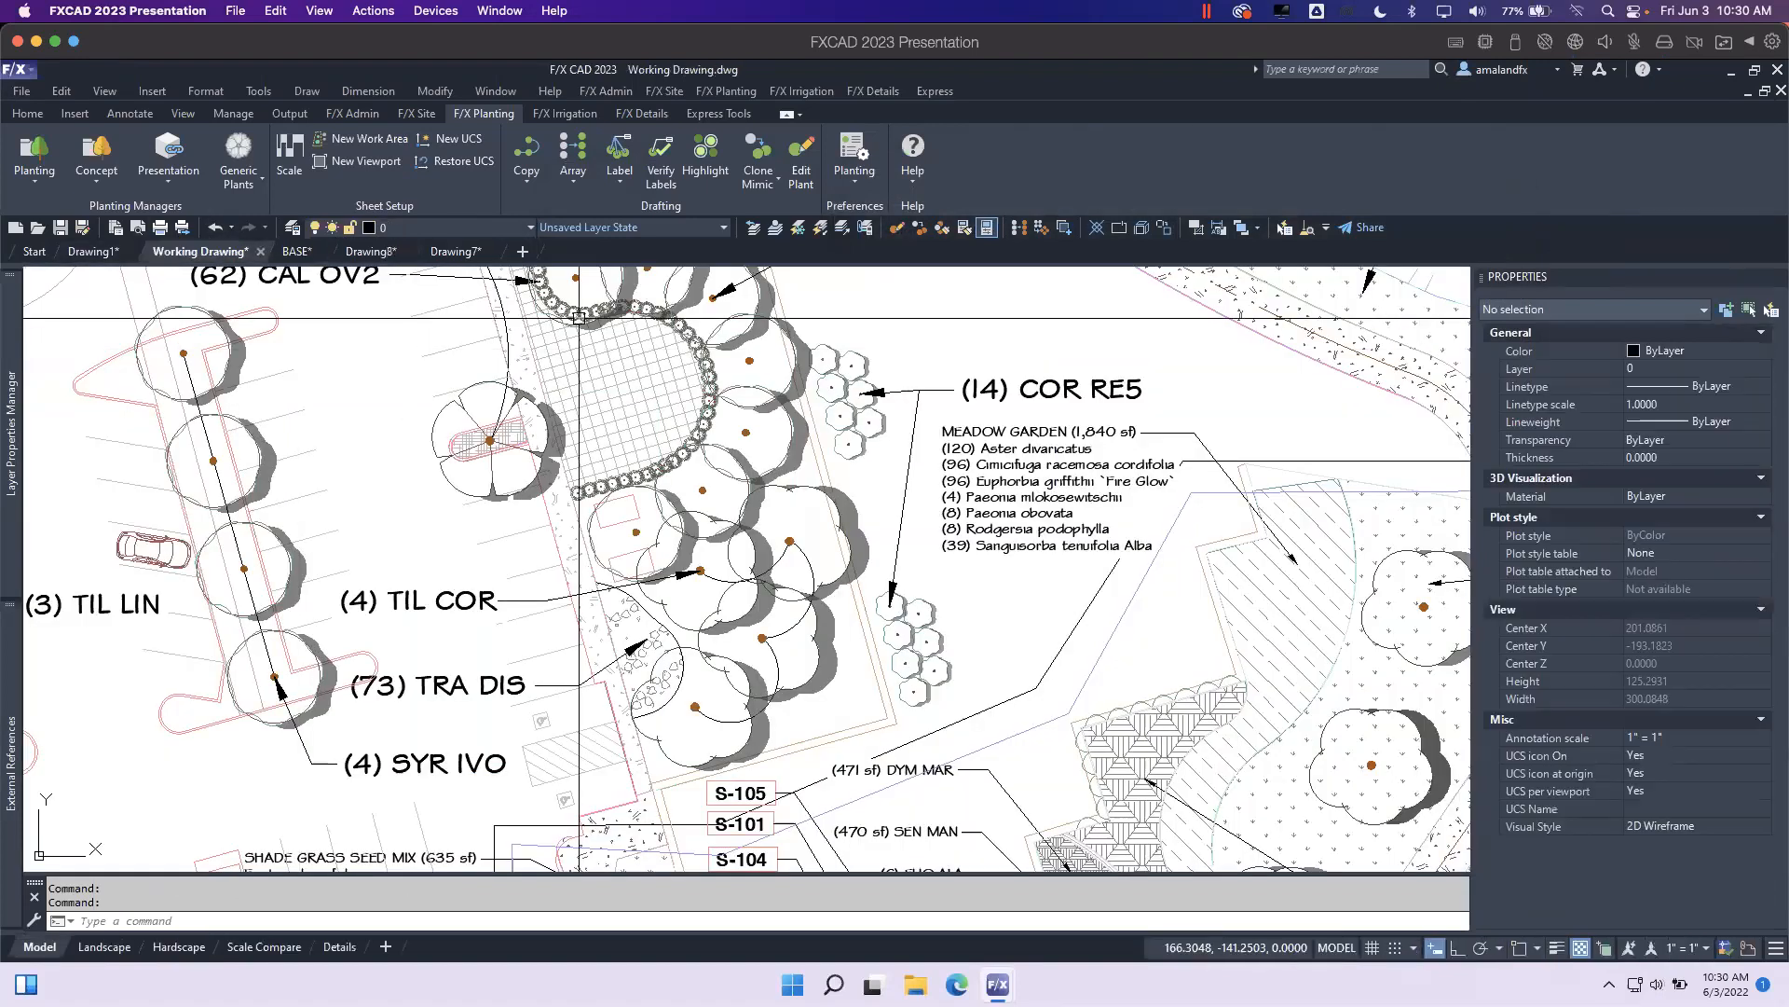
click(532, 229)
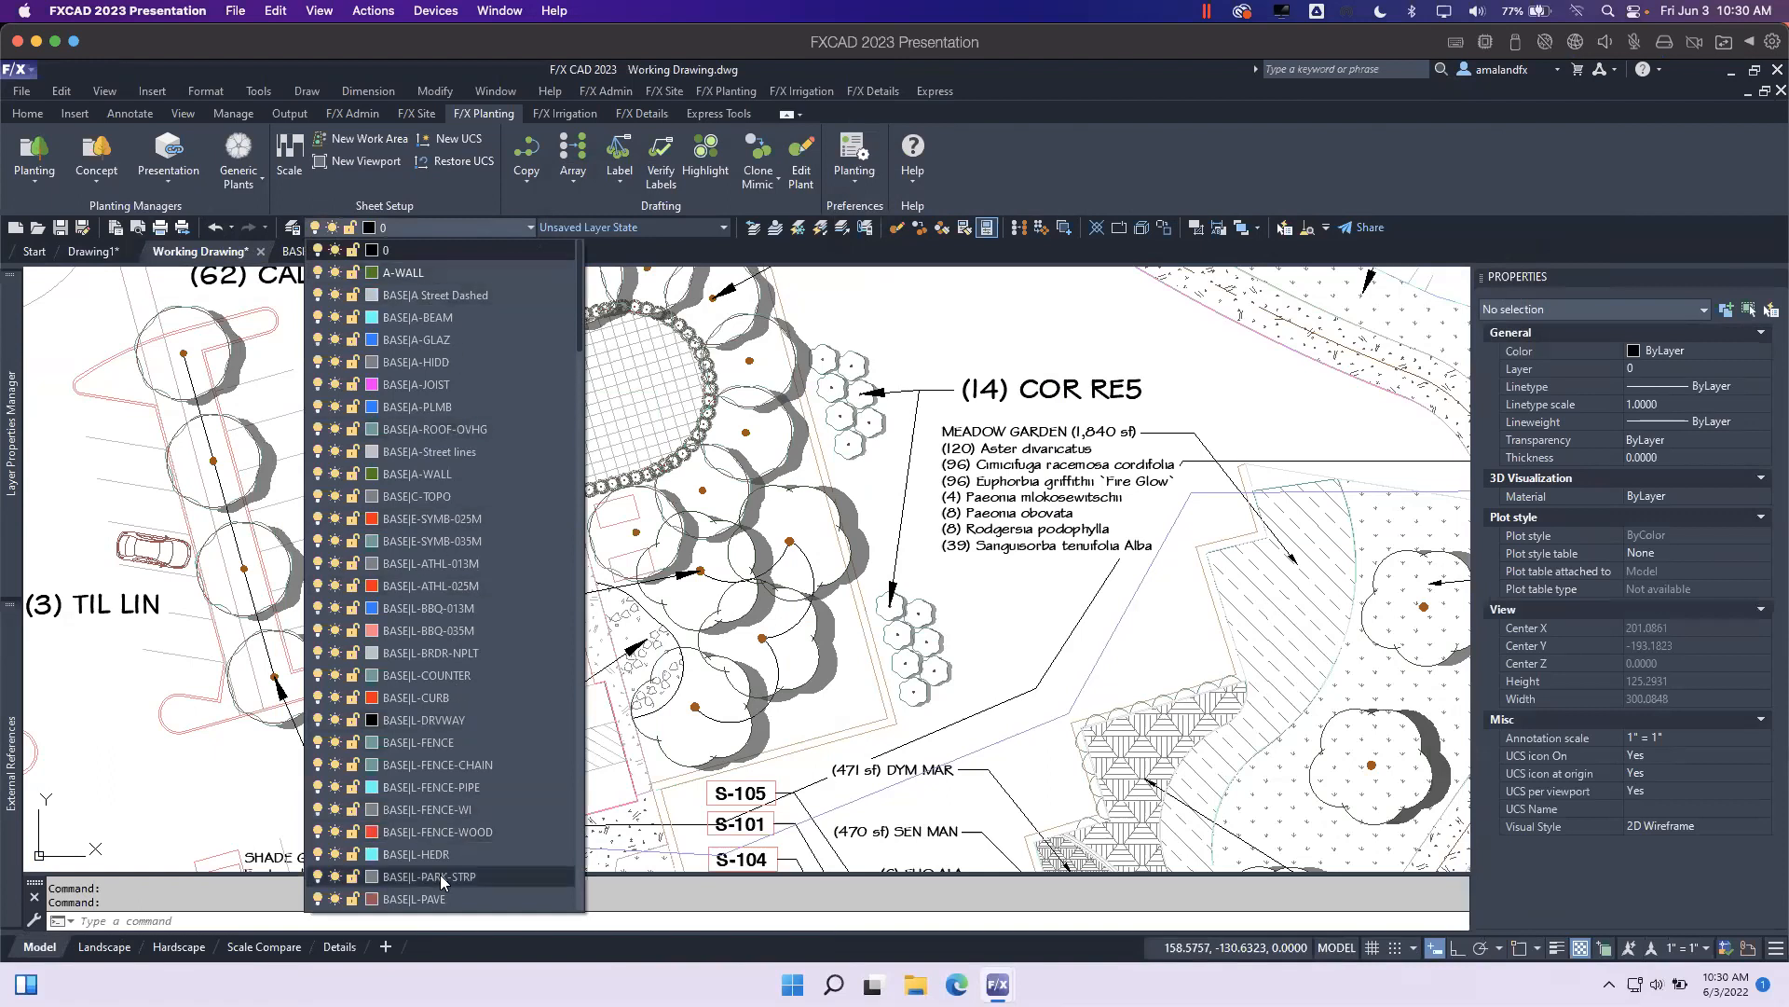
click(475, 518)
click(1025, 563)
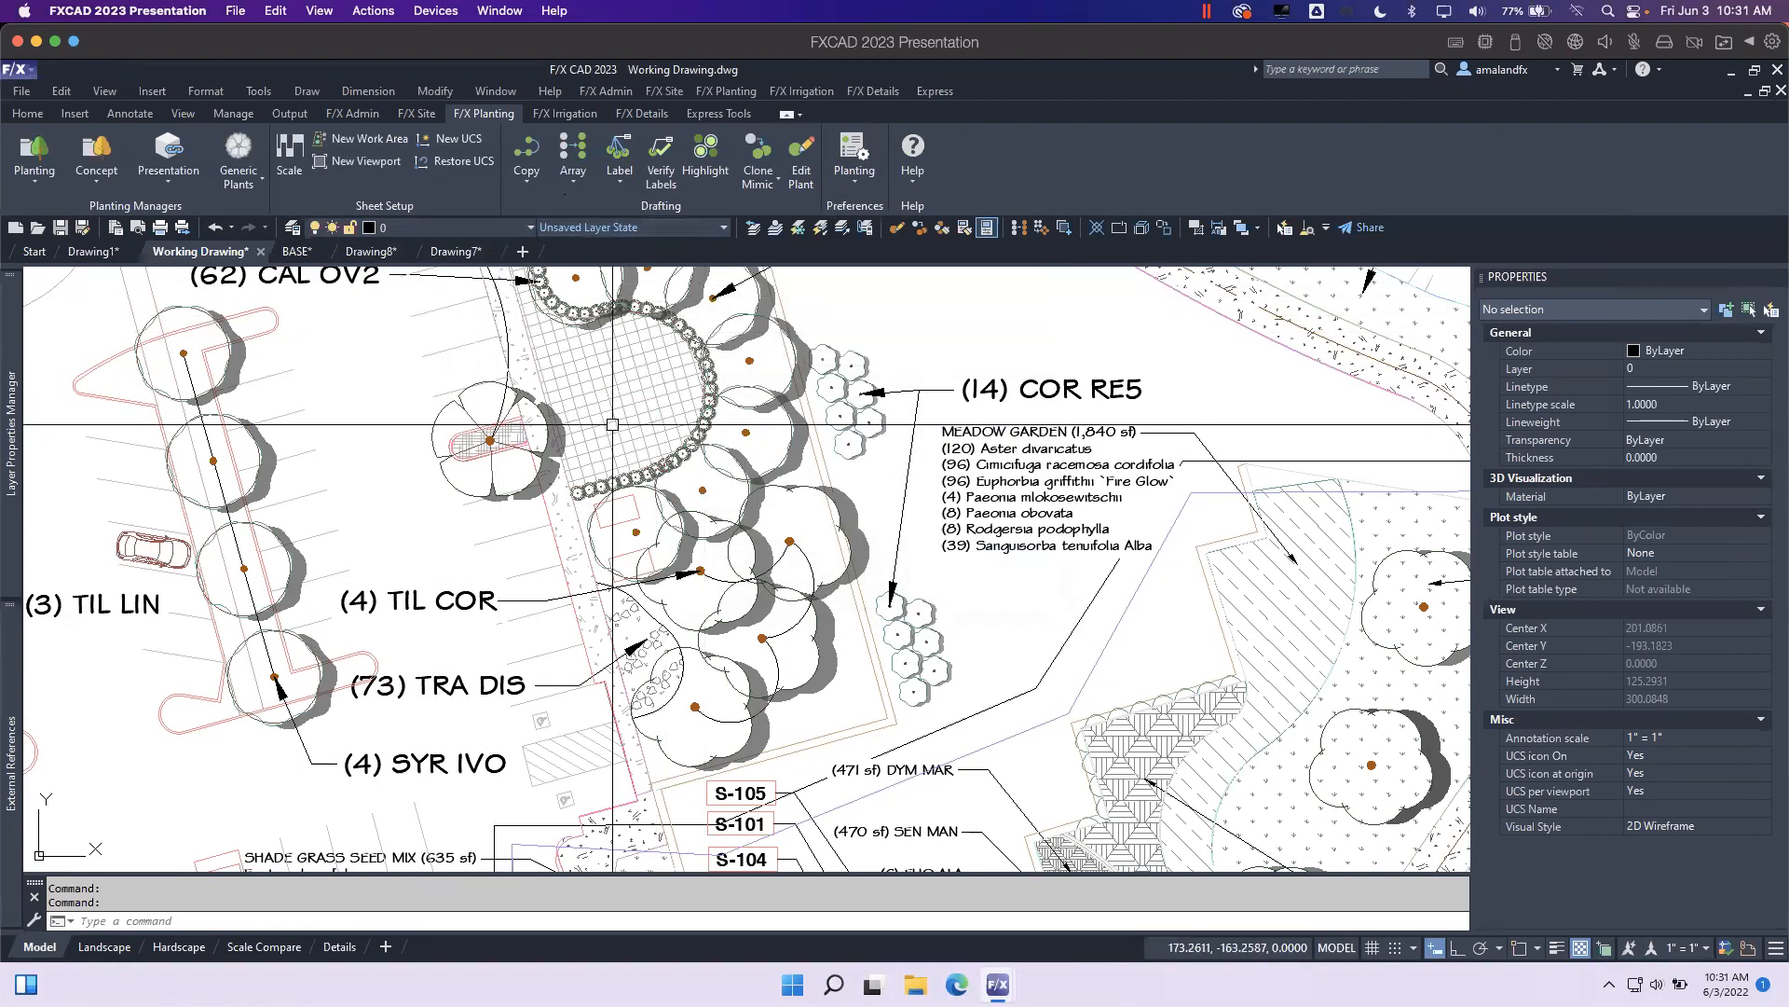
Review the general drafting tools, looking through the Hatch Boundary and Move Copy groups down to XCORO.
mouse_move(612, 423)
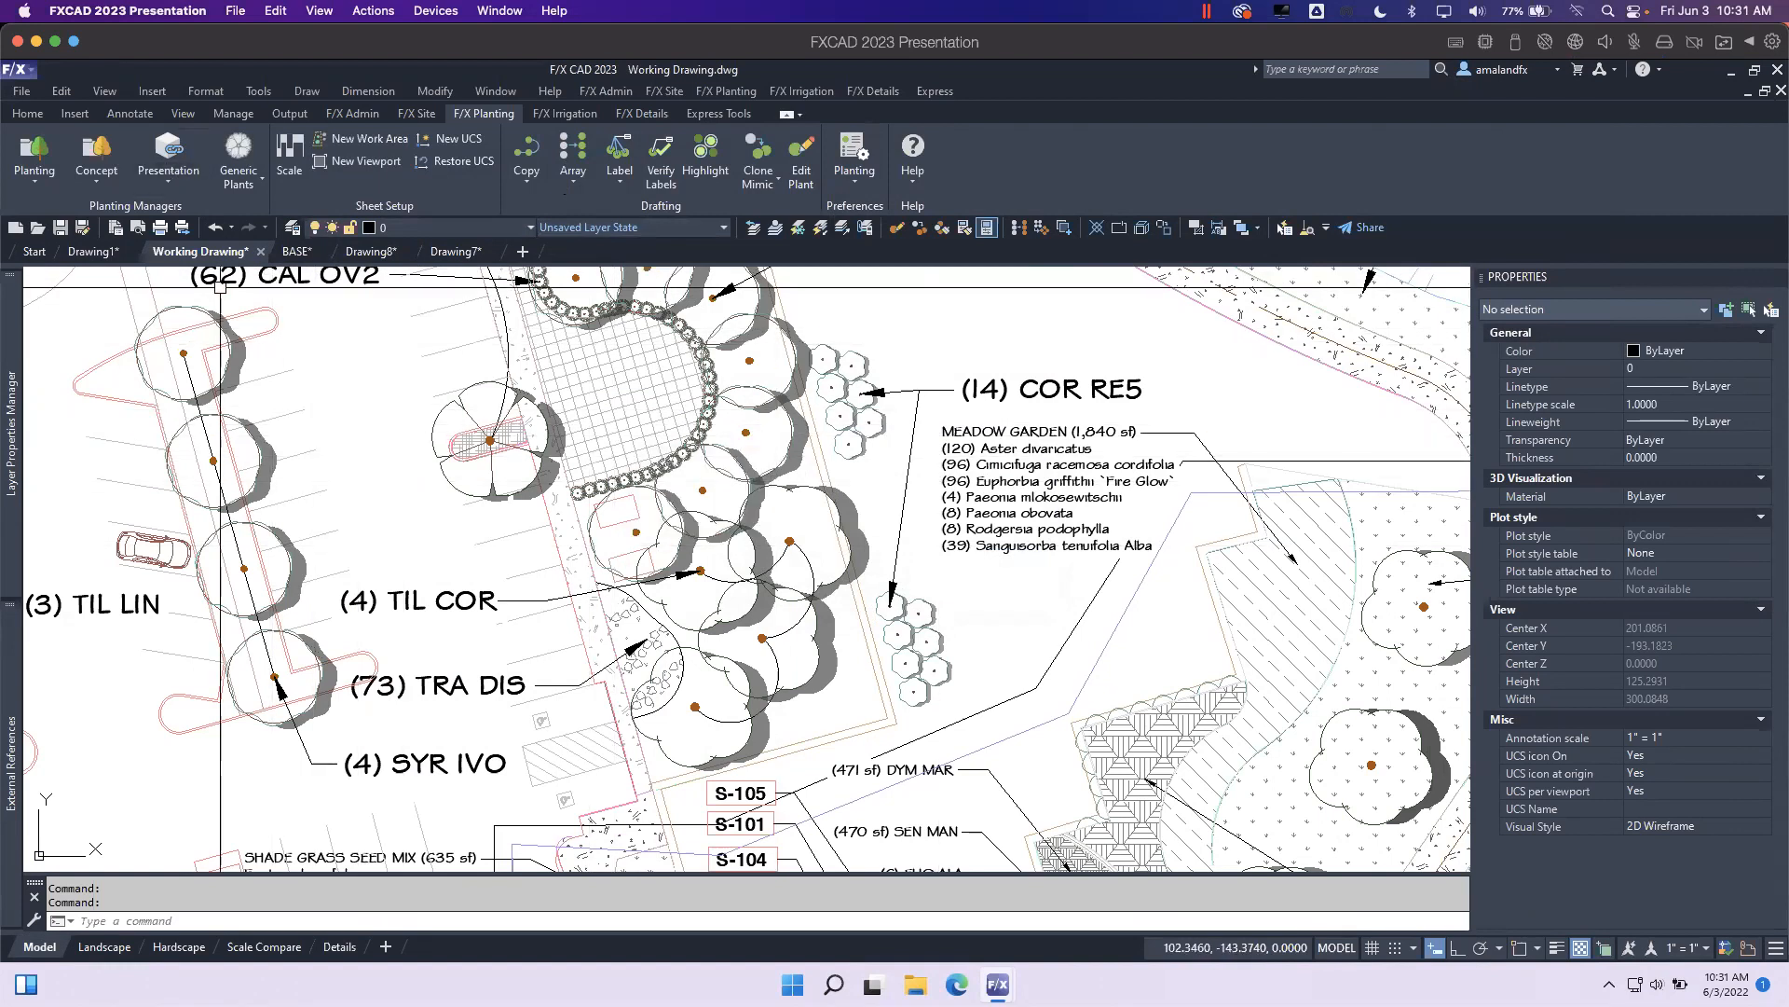
click(28, 113)
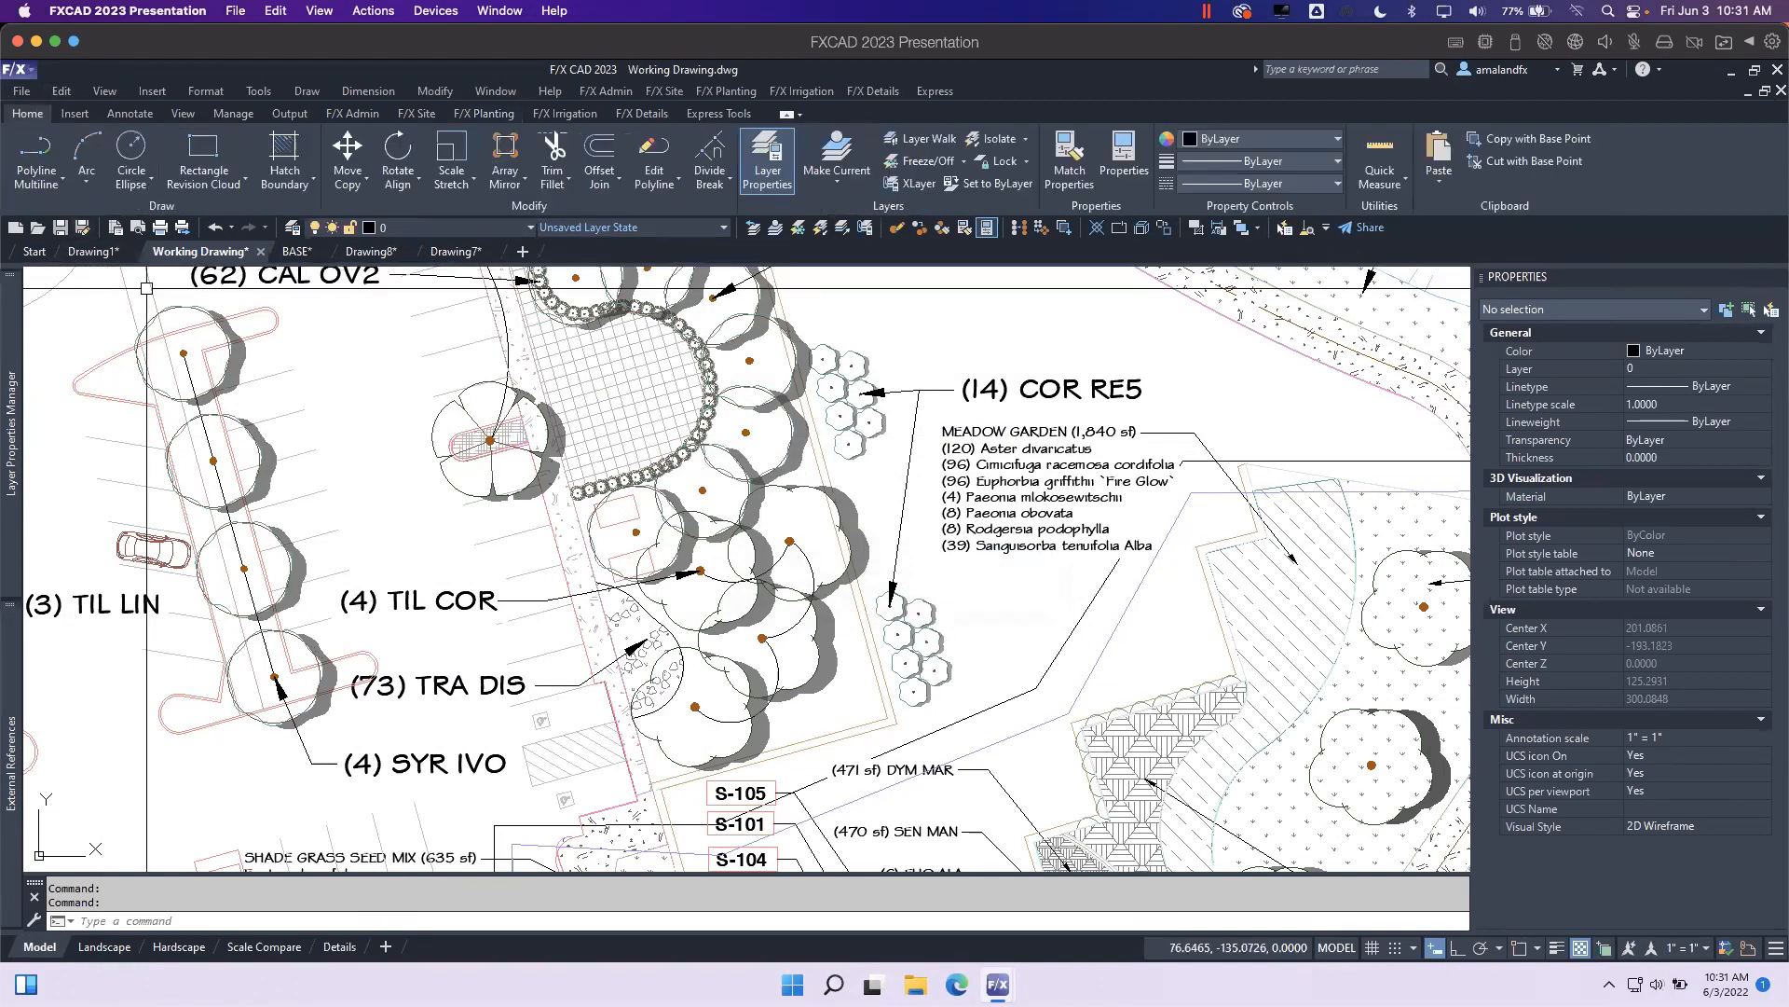
mouse_move(213, 411)
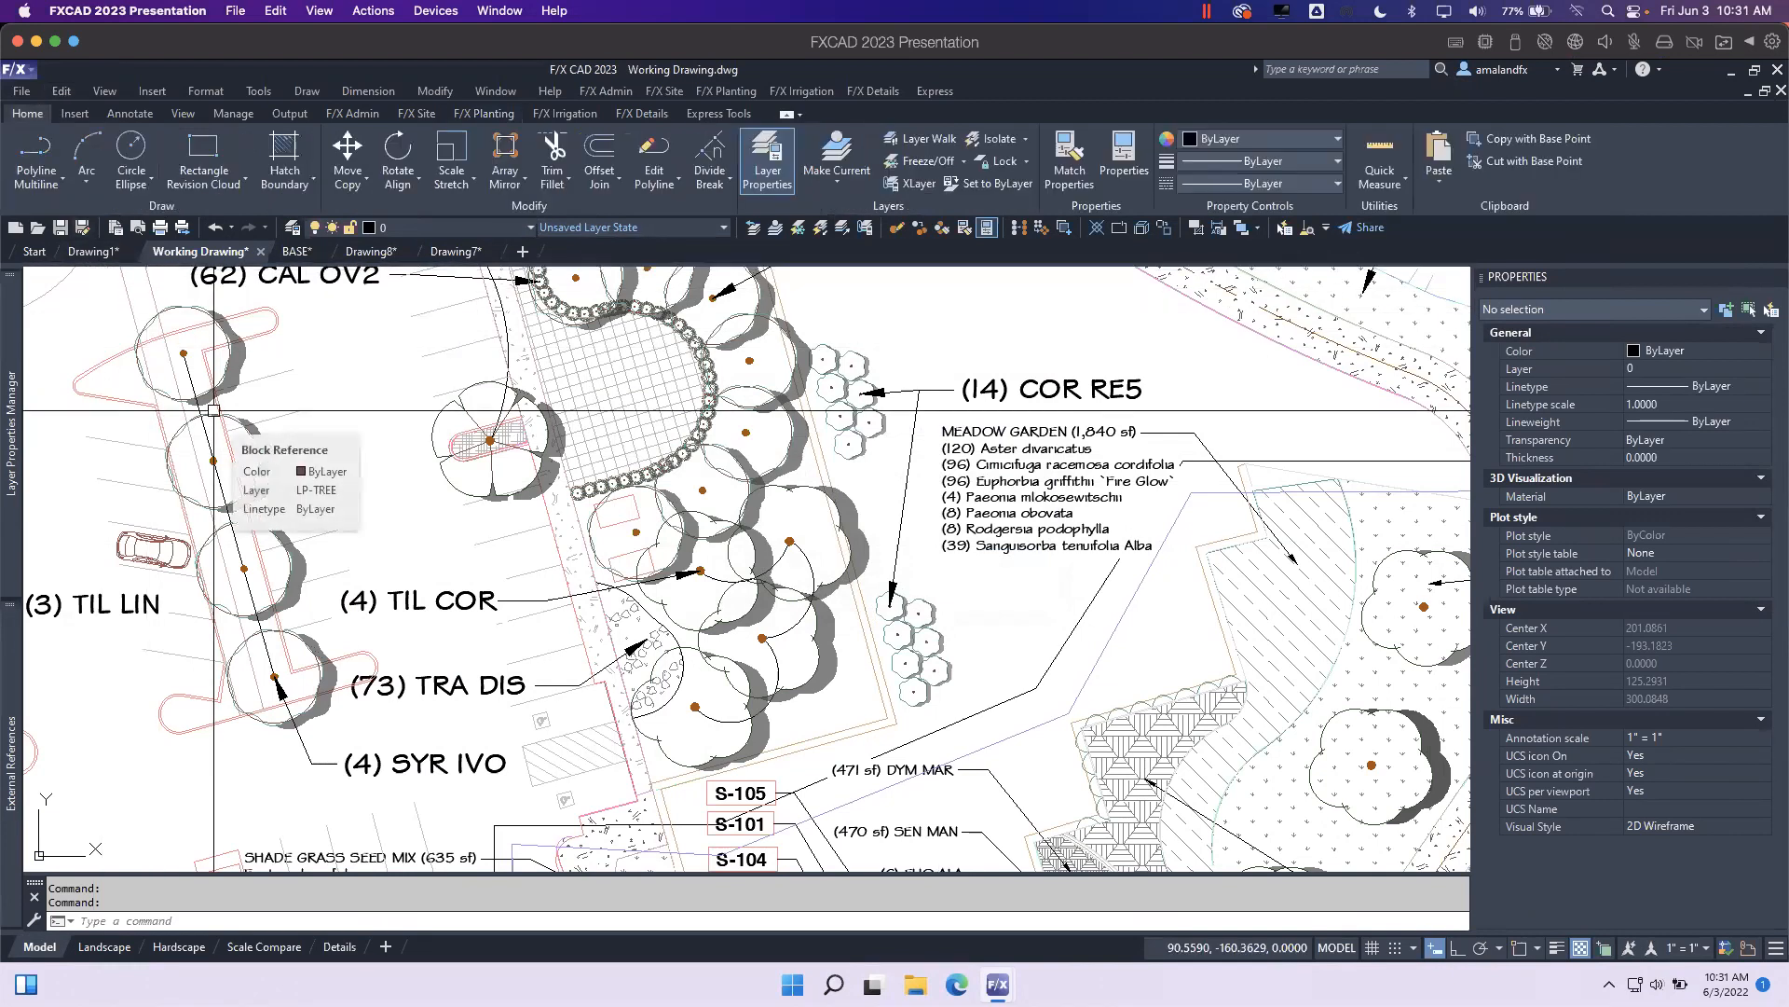
click(290, 174)
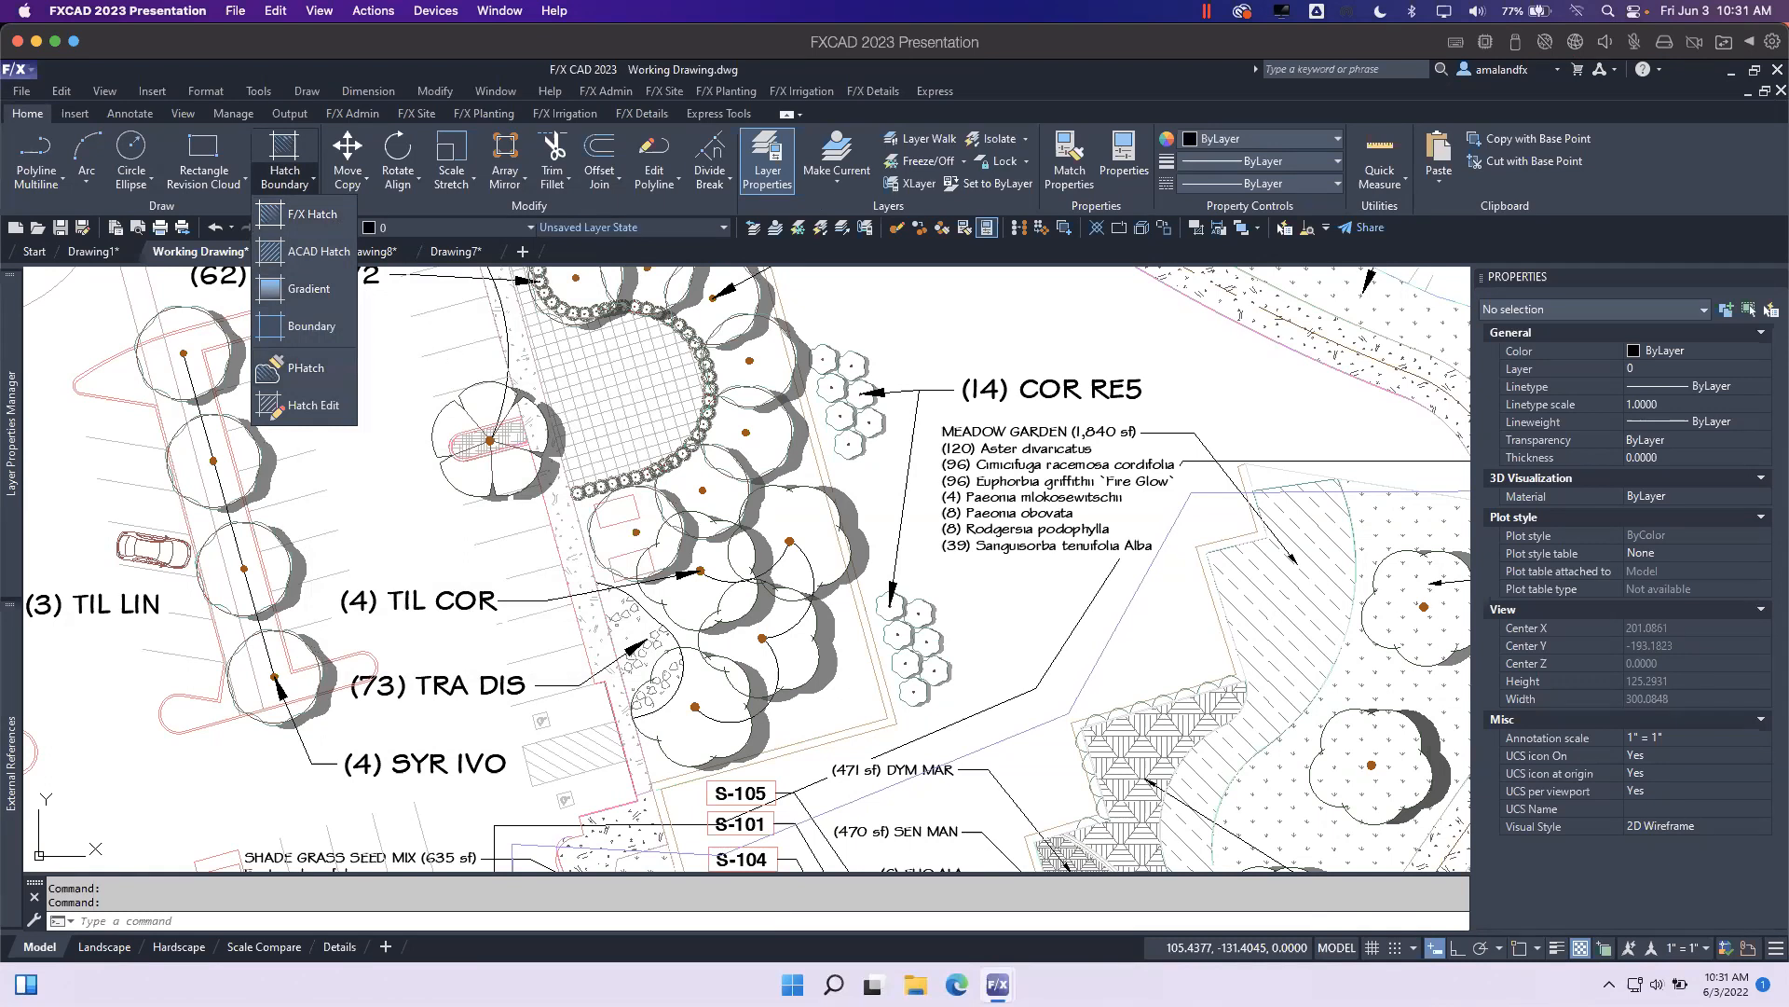
click(354, 180)
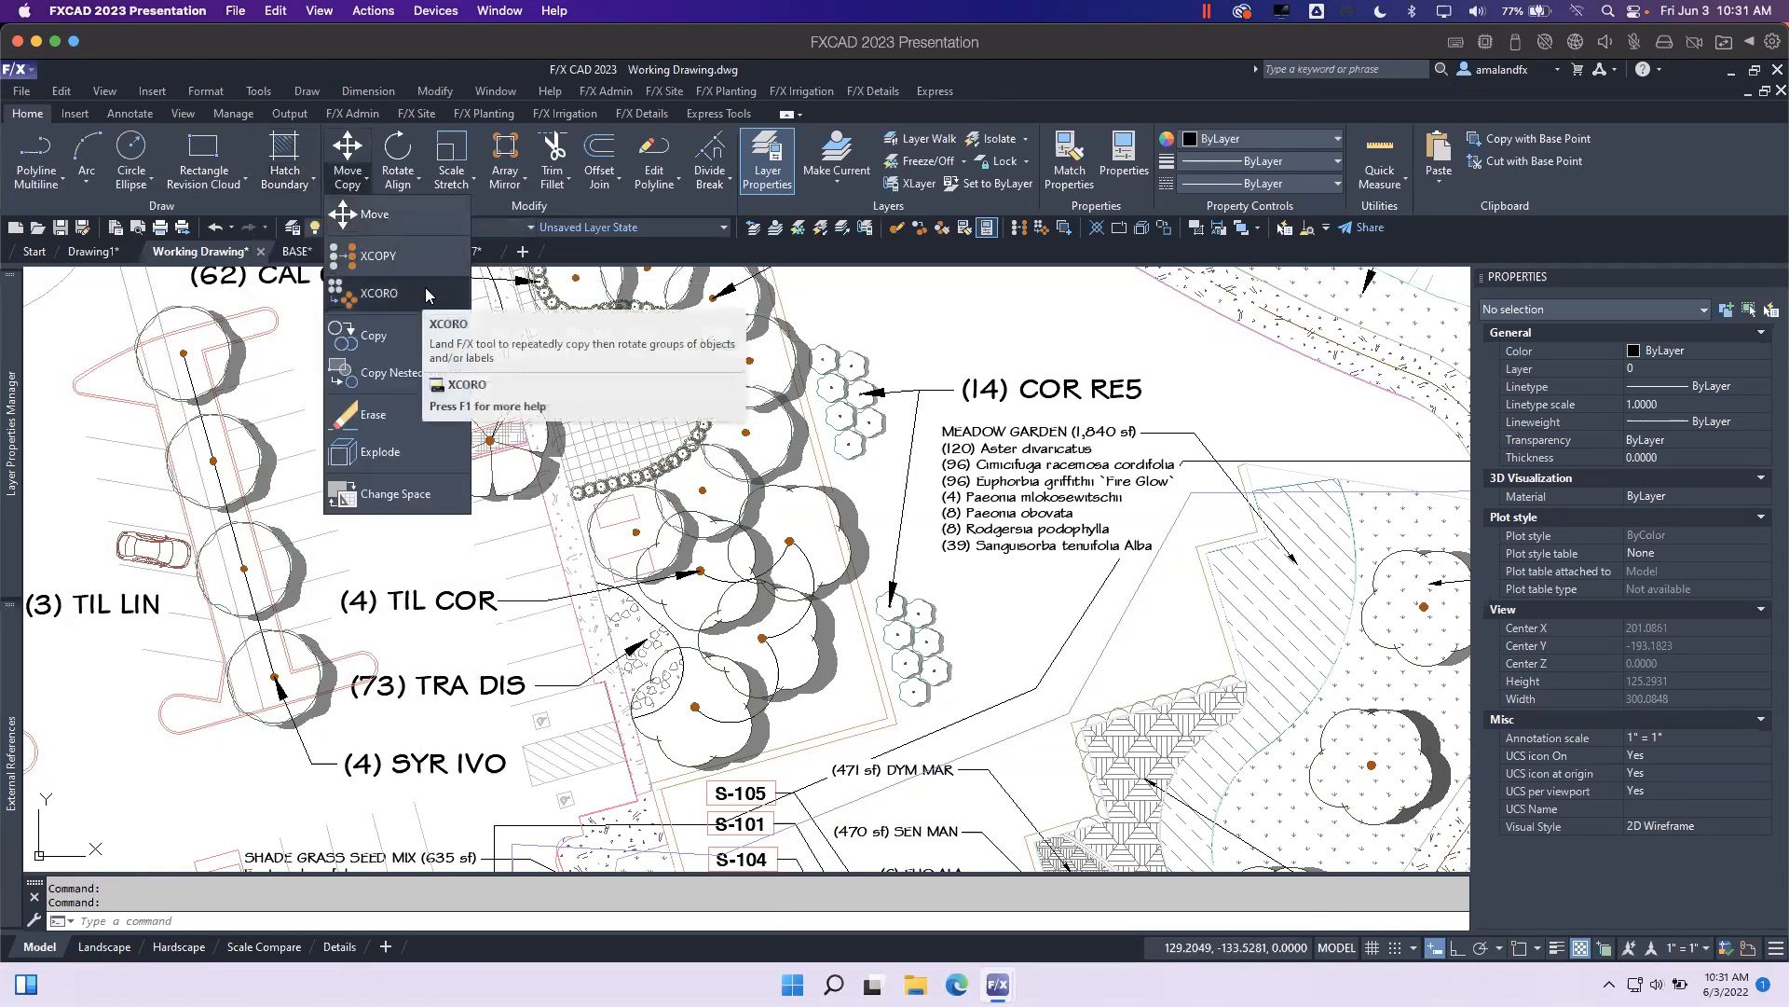
Find the Chop tool among the trimming commands, read through its help page, and close the help window.
click(554, 182)
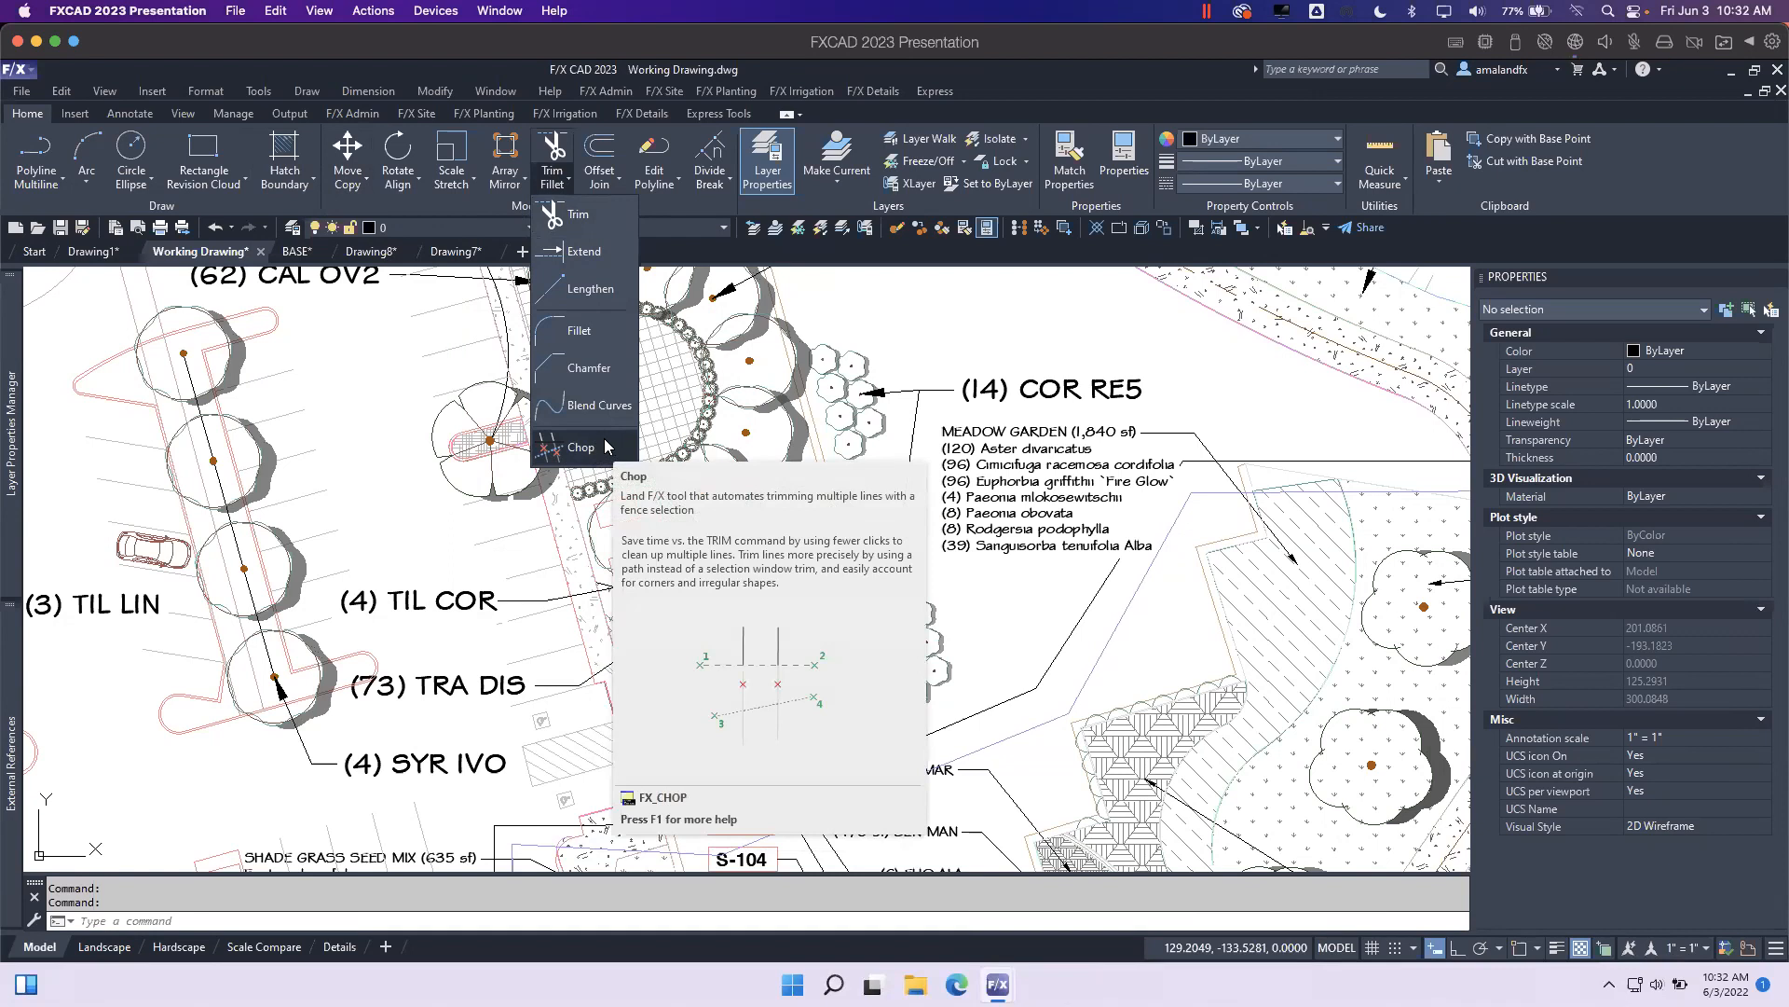
key(F1)
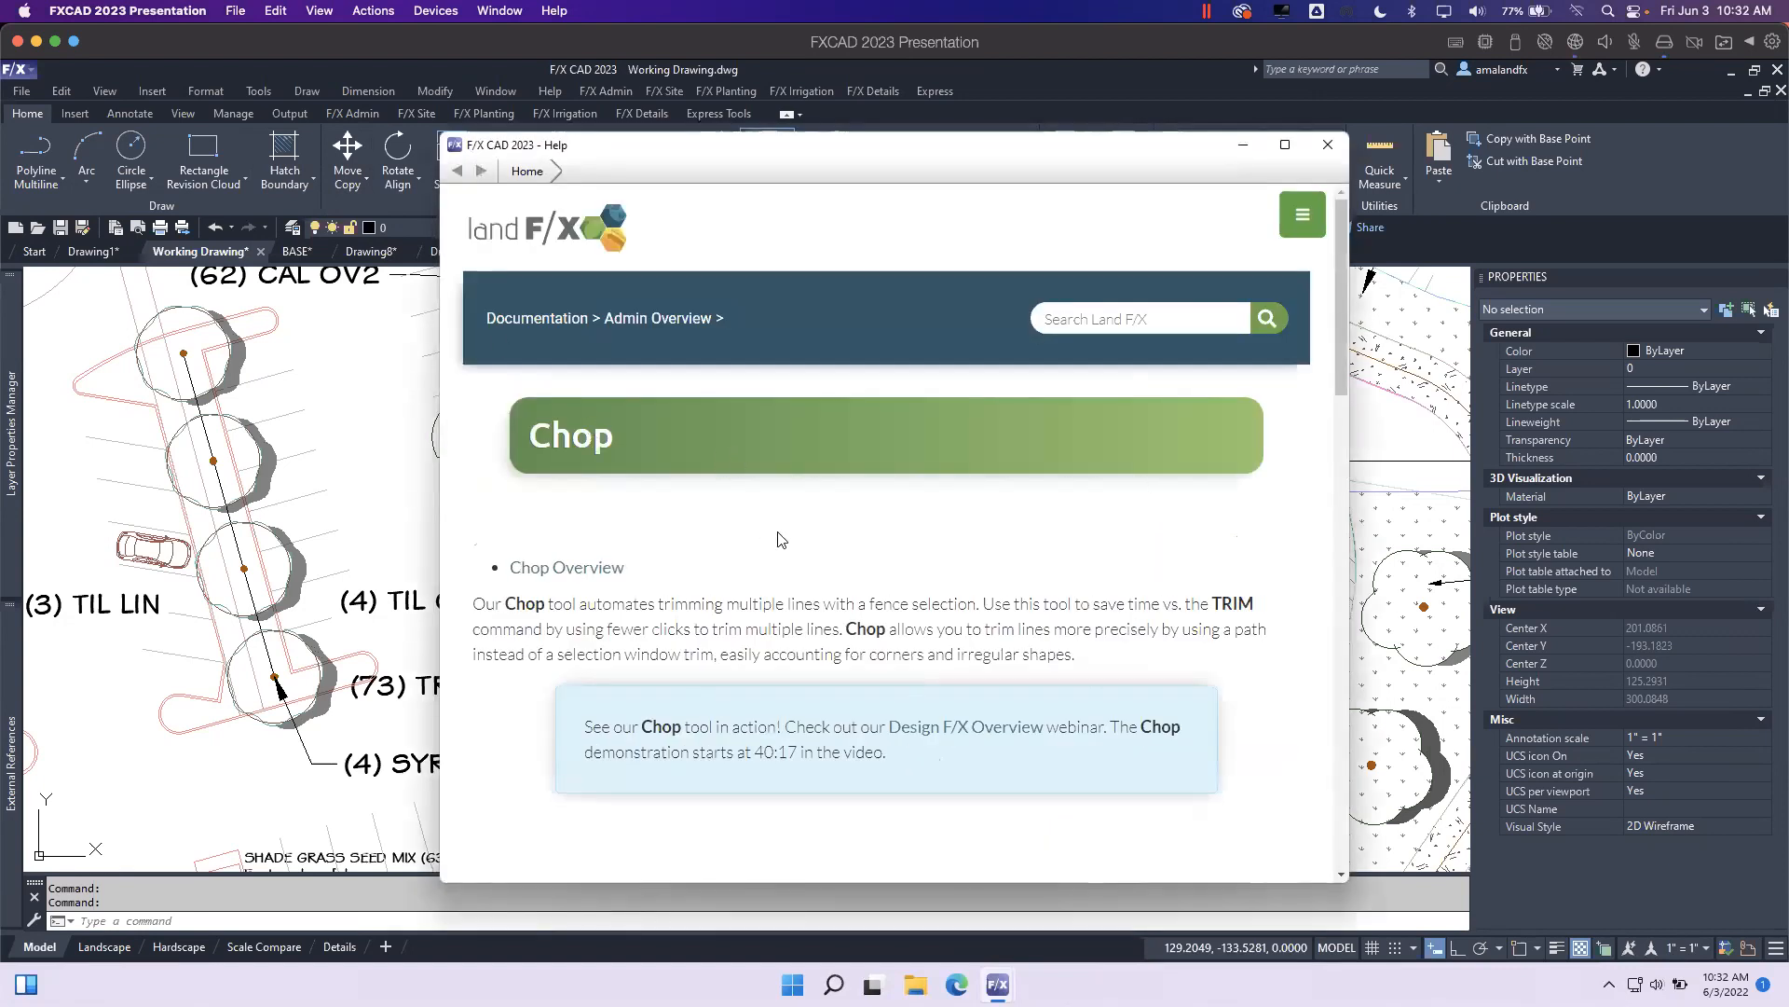
scroll(839, 577, down, 5)
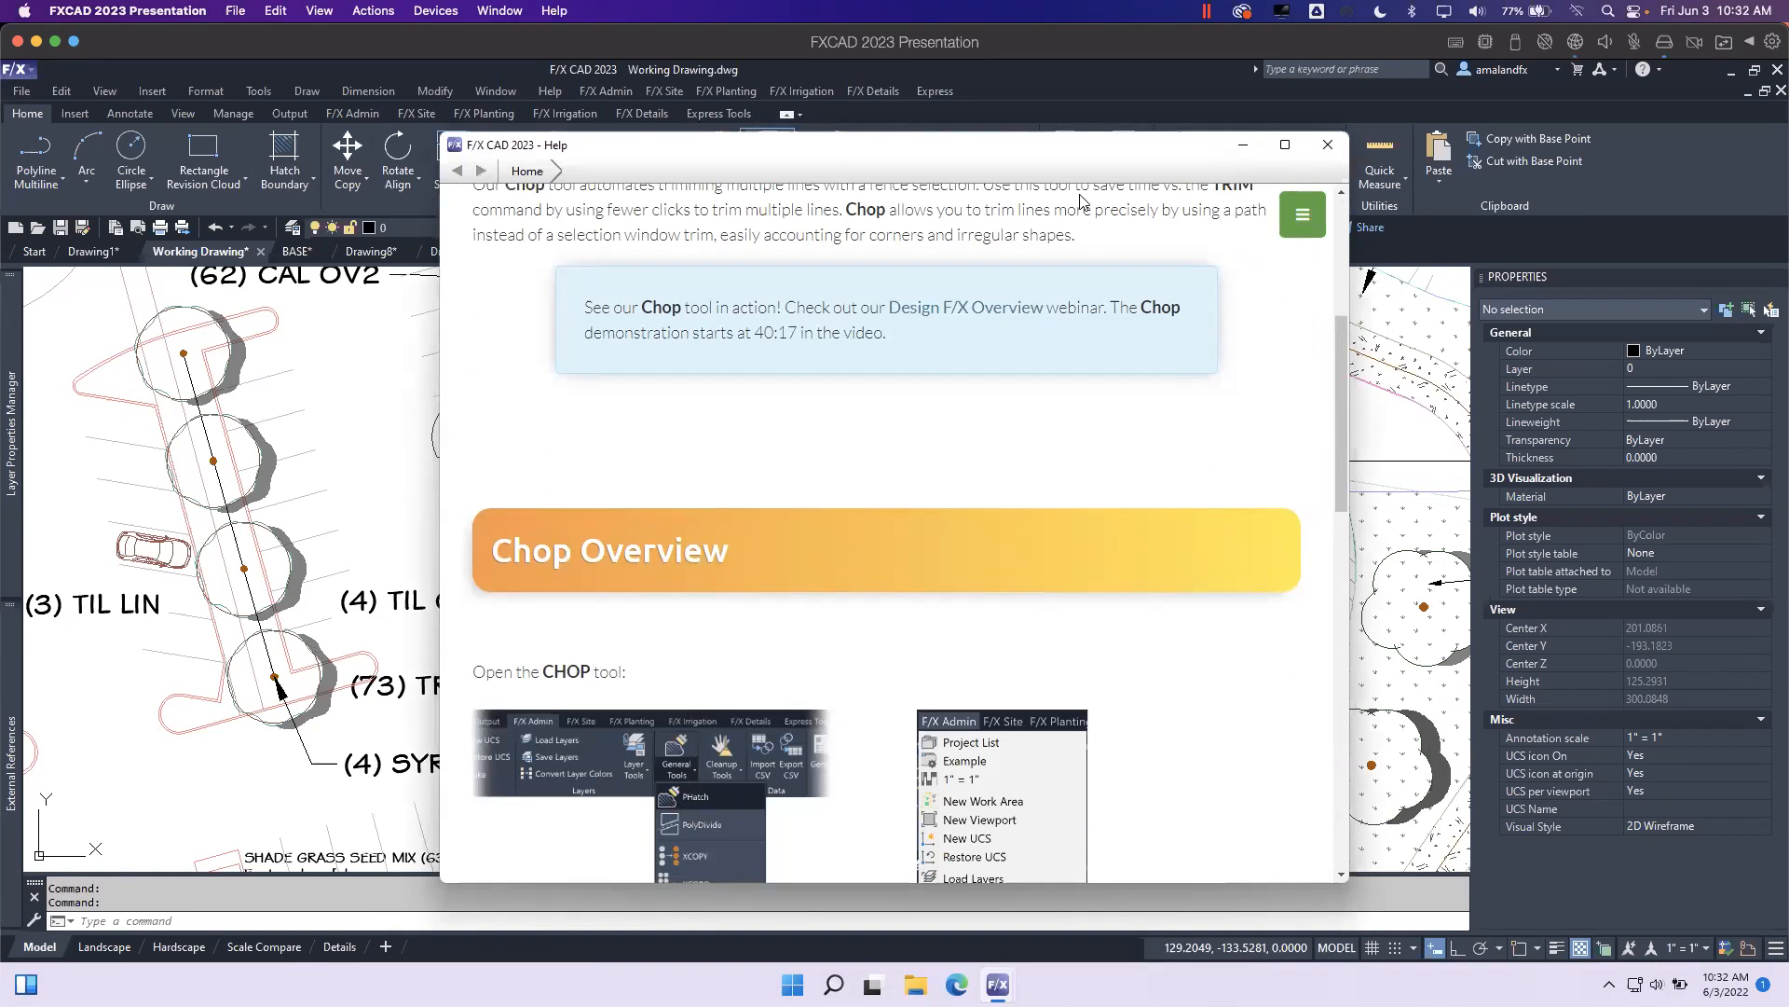
scroll(993, 560, up, 4)
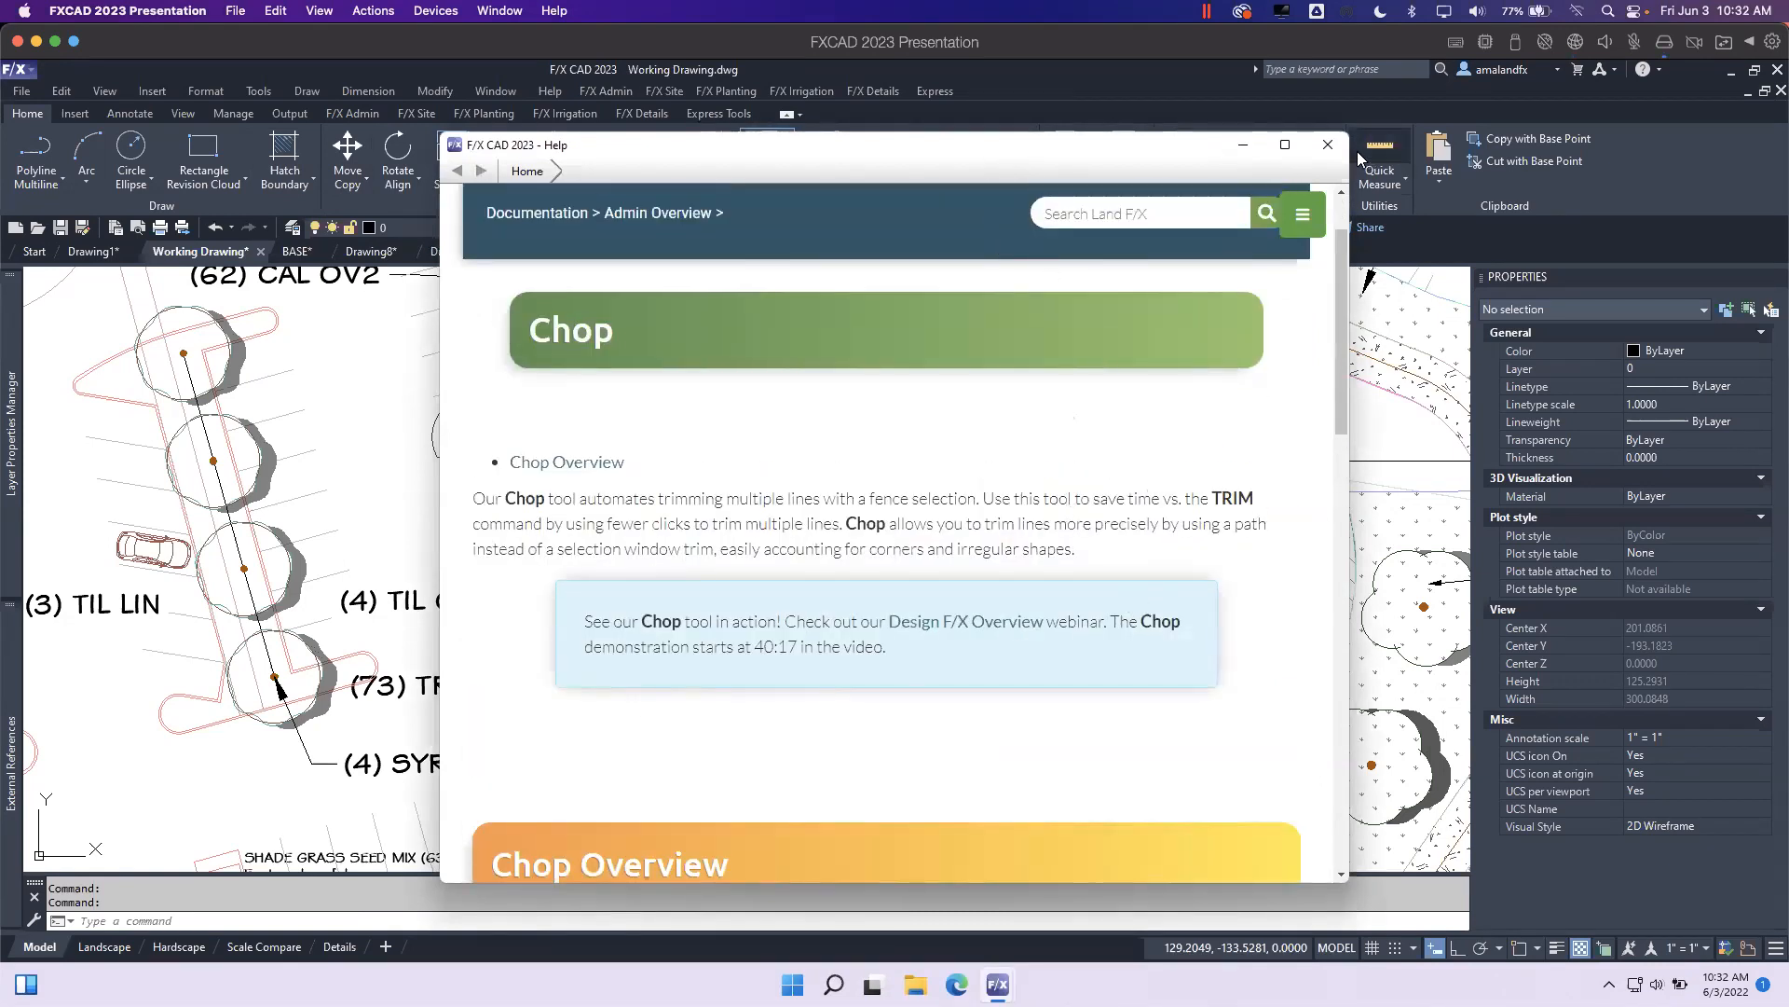
click(1328, 145)
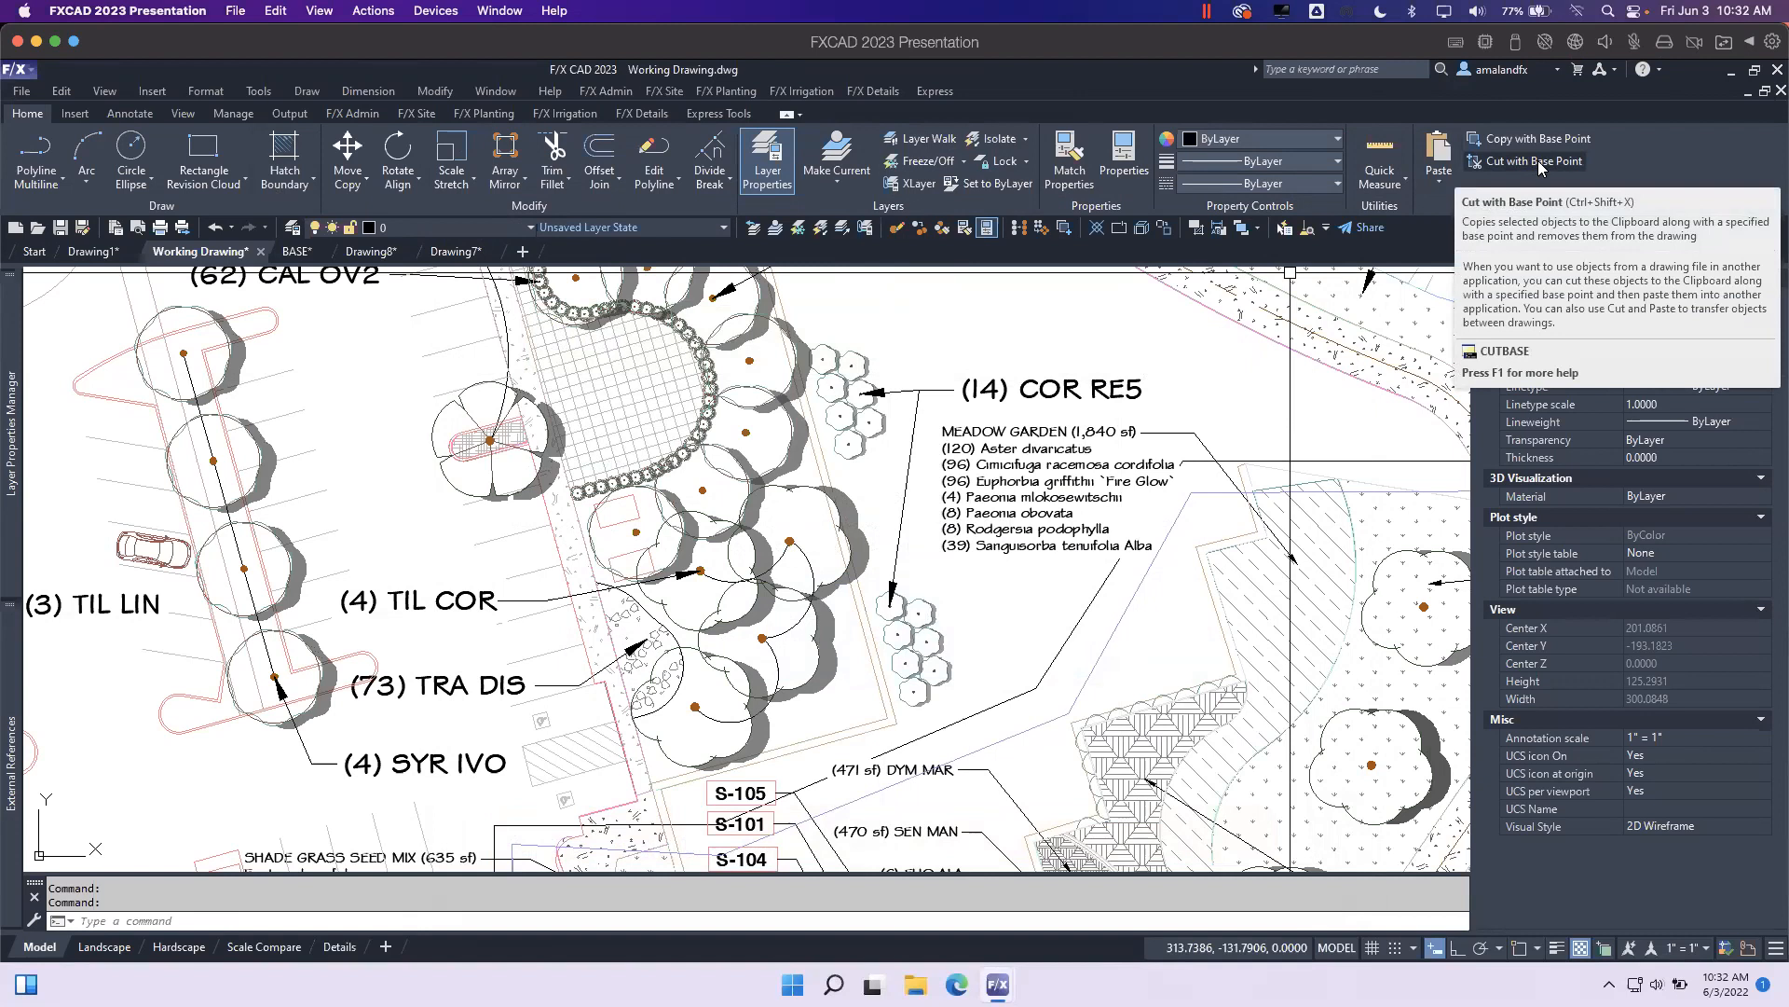
Run the planting Highlight tool on a TIL COR tree near the plan's upper edge to highlight all matching plants.
scroll(1051, 339, down, 2)
mouse_move(940, 363)
middle_down()
mouse_move(941, 405)
mouse_move(867, 431)
mouse_move(909, 561)
mouse_move(940, 556)
middle_up()
scroll(939, 525, down, 2)
mouse_move(946, 414)
middle_down()
mouse_move(959, 535)
mouse_move(948, 567)
mouse_move(911, 564)
middle_up()
scroll(912, 564, up, 10)
scroll(912, 564, down, 10)
mouse_move(787, 522)
middle_down()
mouse_move(816, 549)
mouse_move(828, 536)
middle_up()
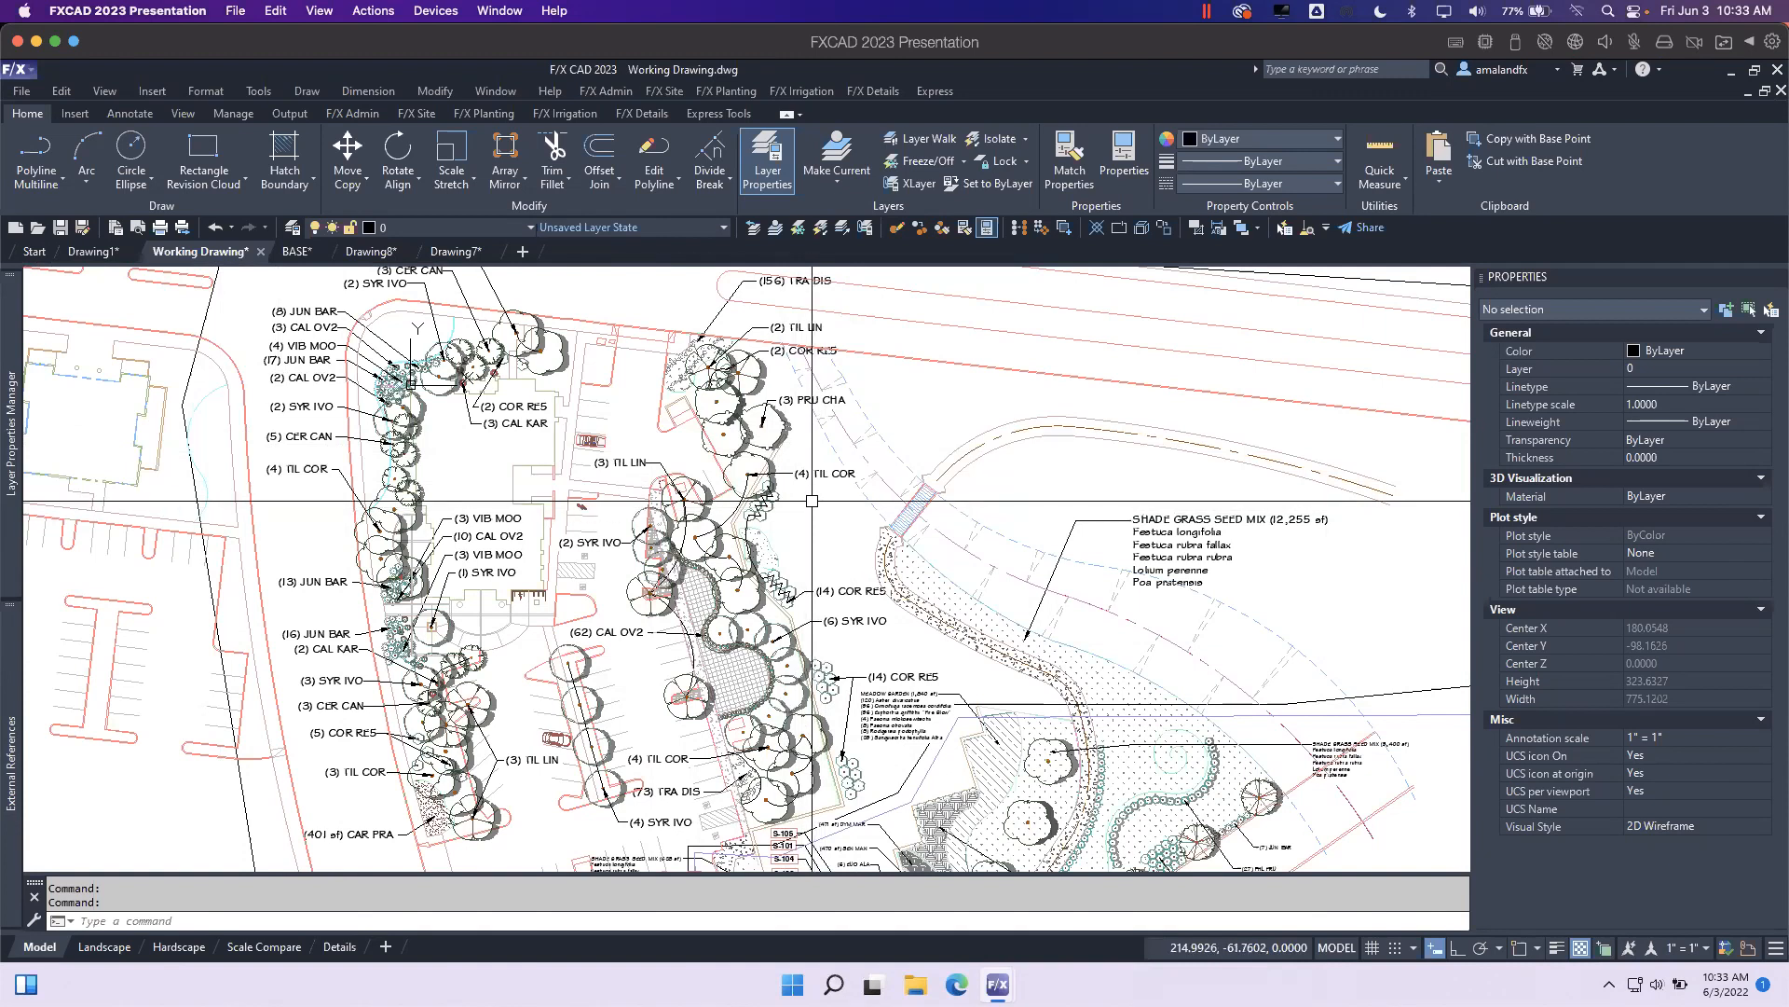
click(483, 113)
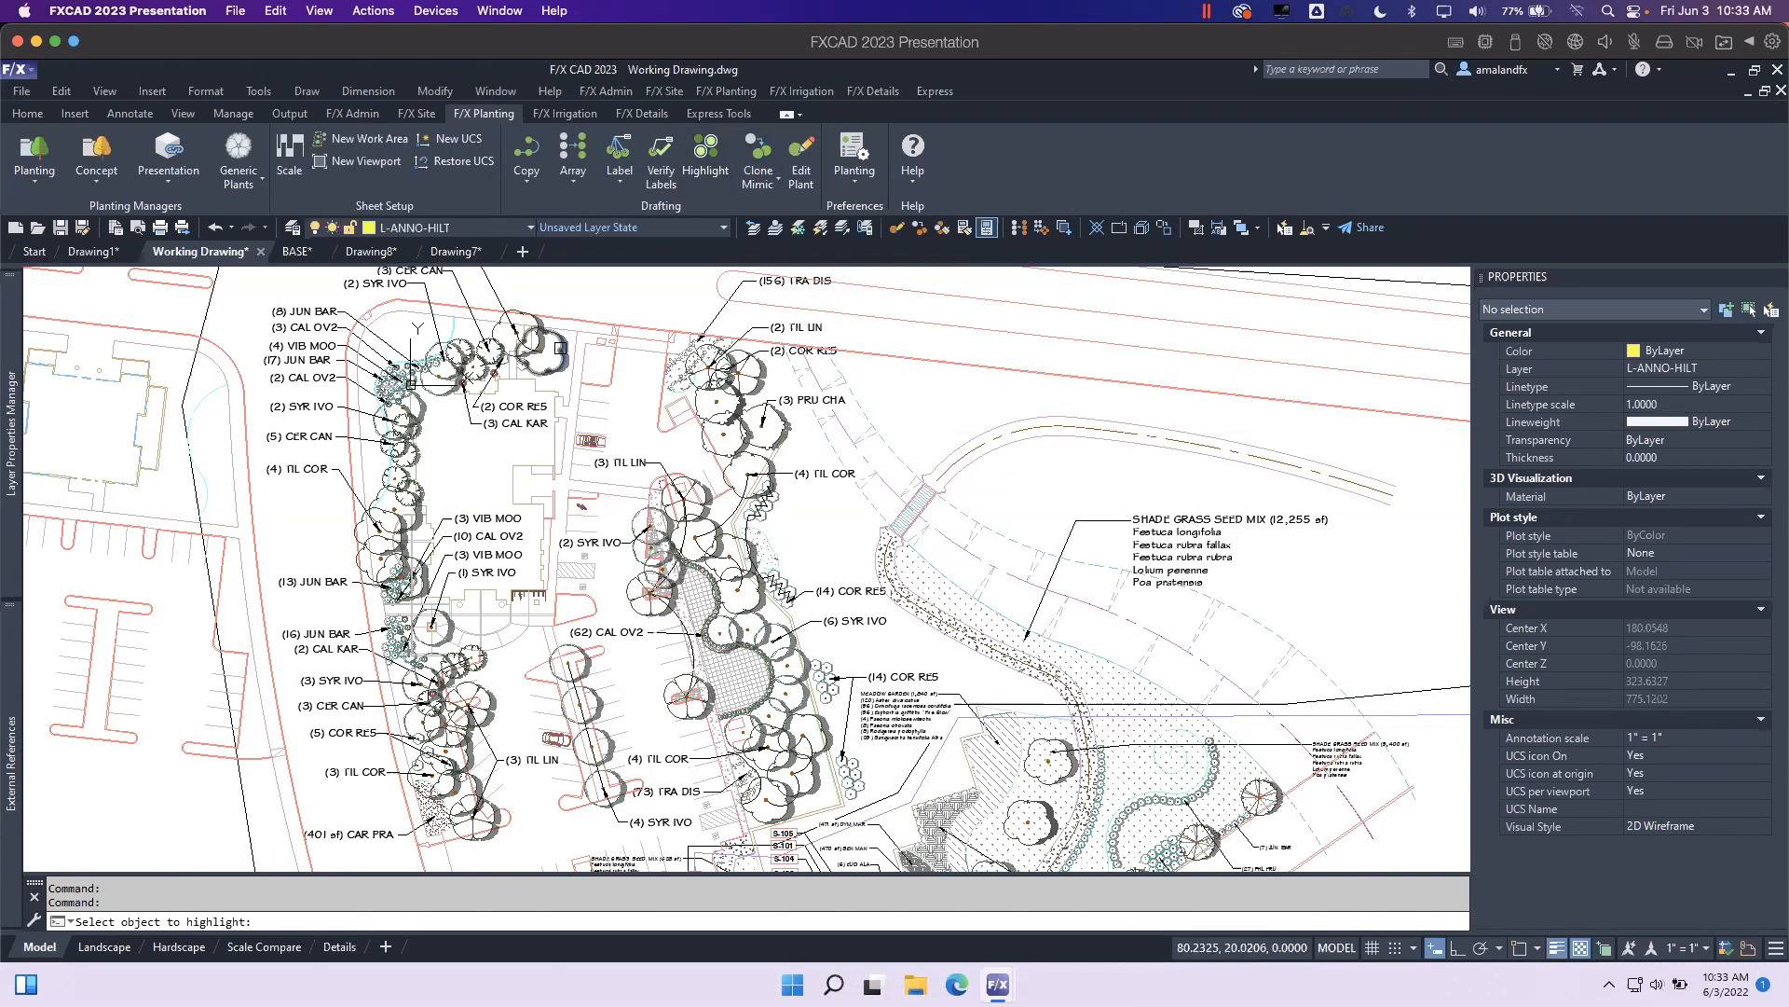
click(560, 348)
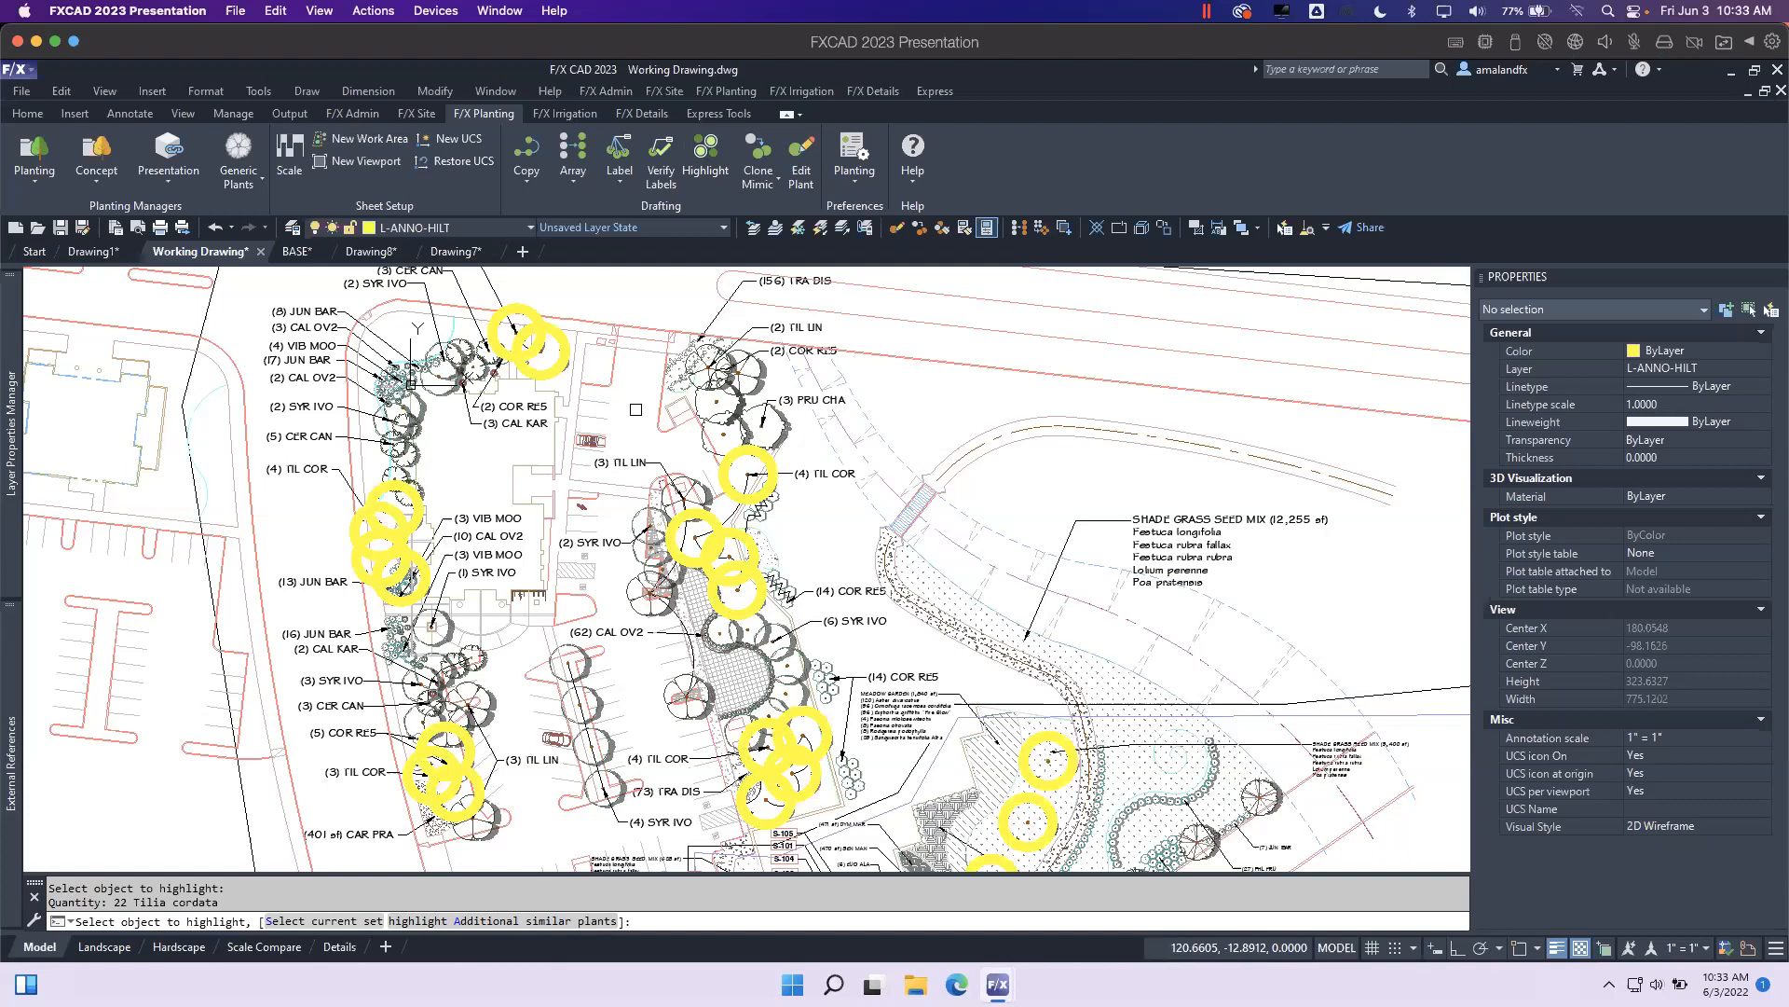
Extend the highlight to all similar plants in the Trees category and turn the highlighted set into the current selection.
key(a)
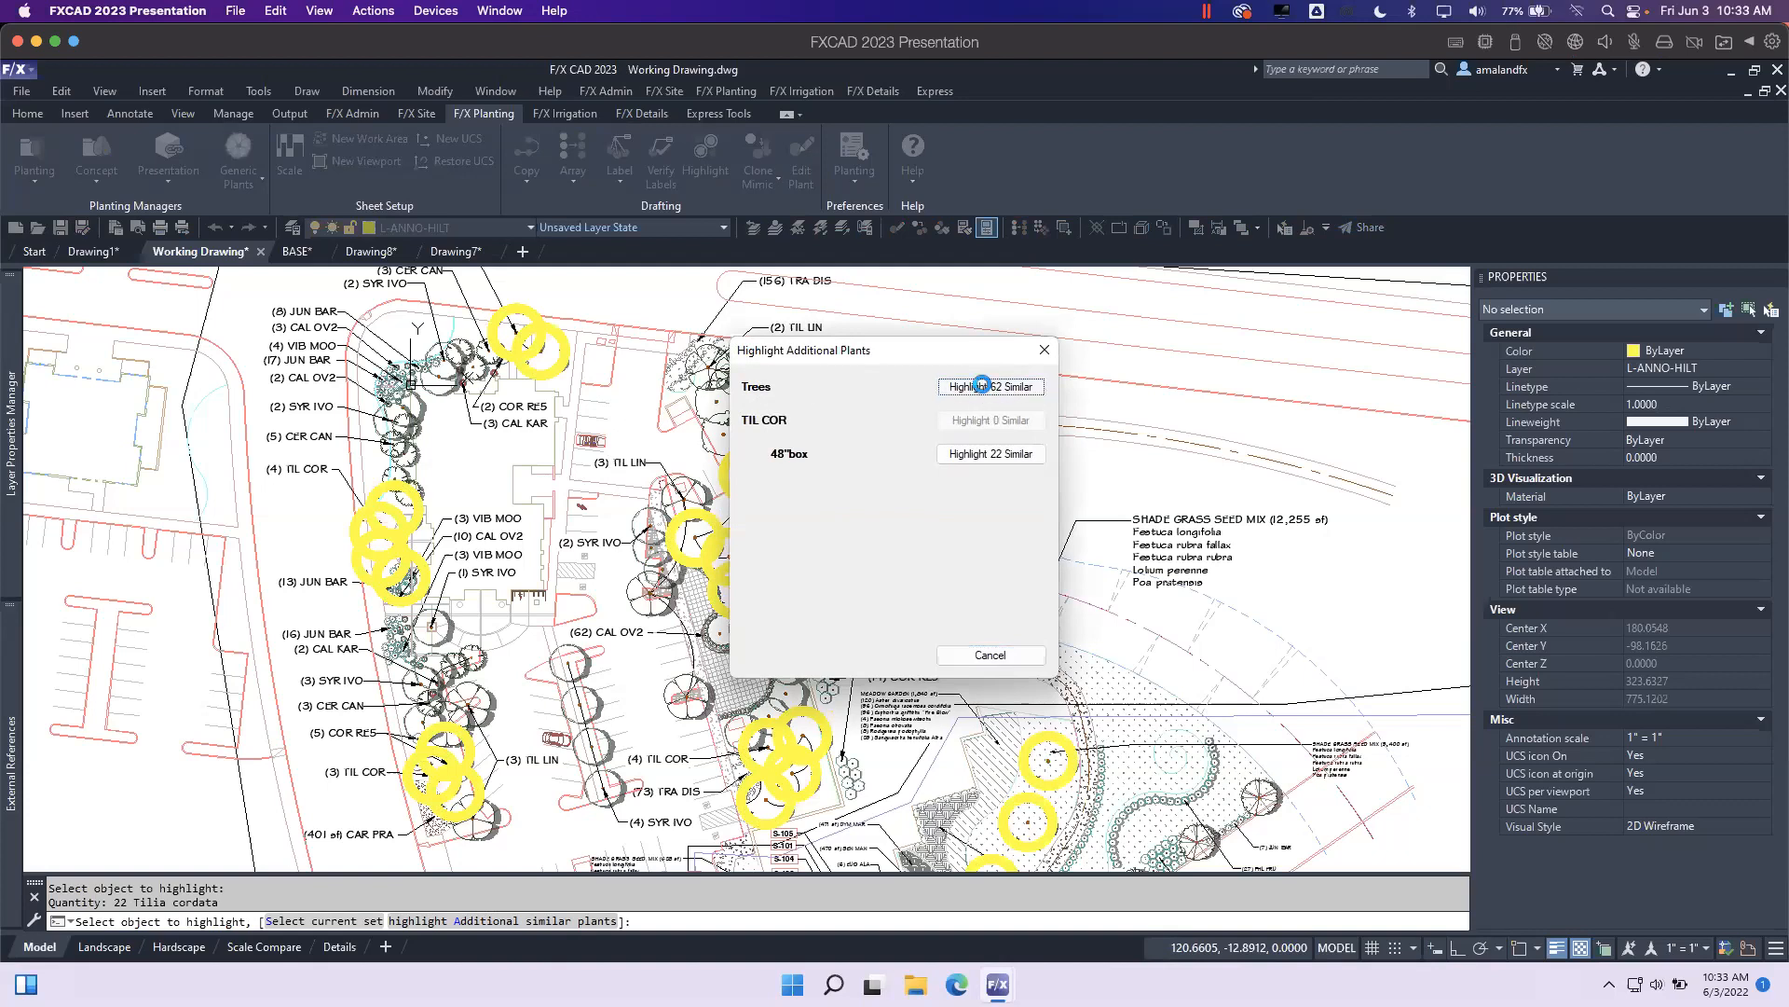
click(982, 385)
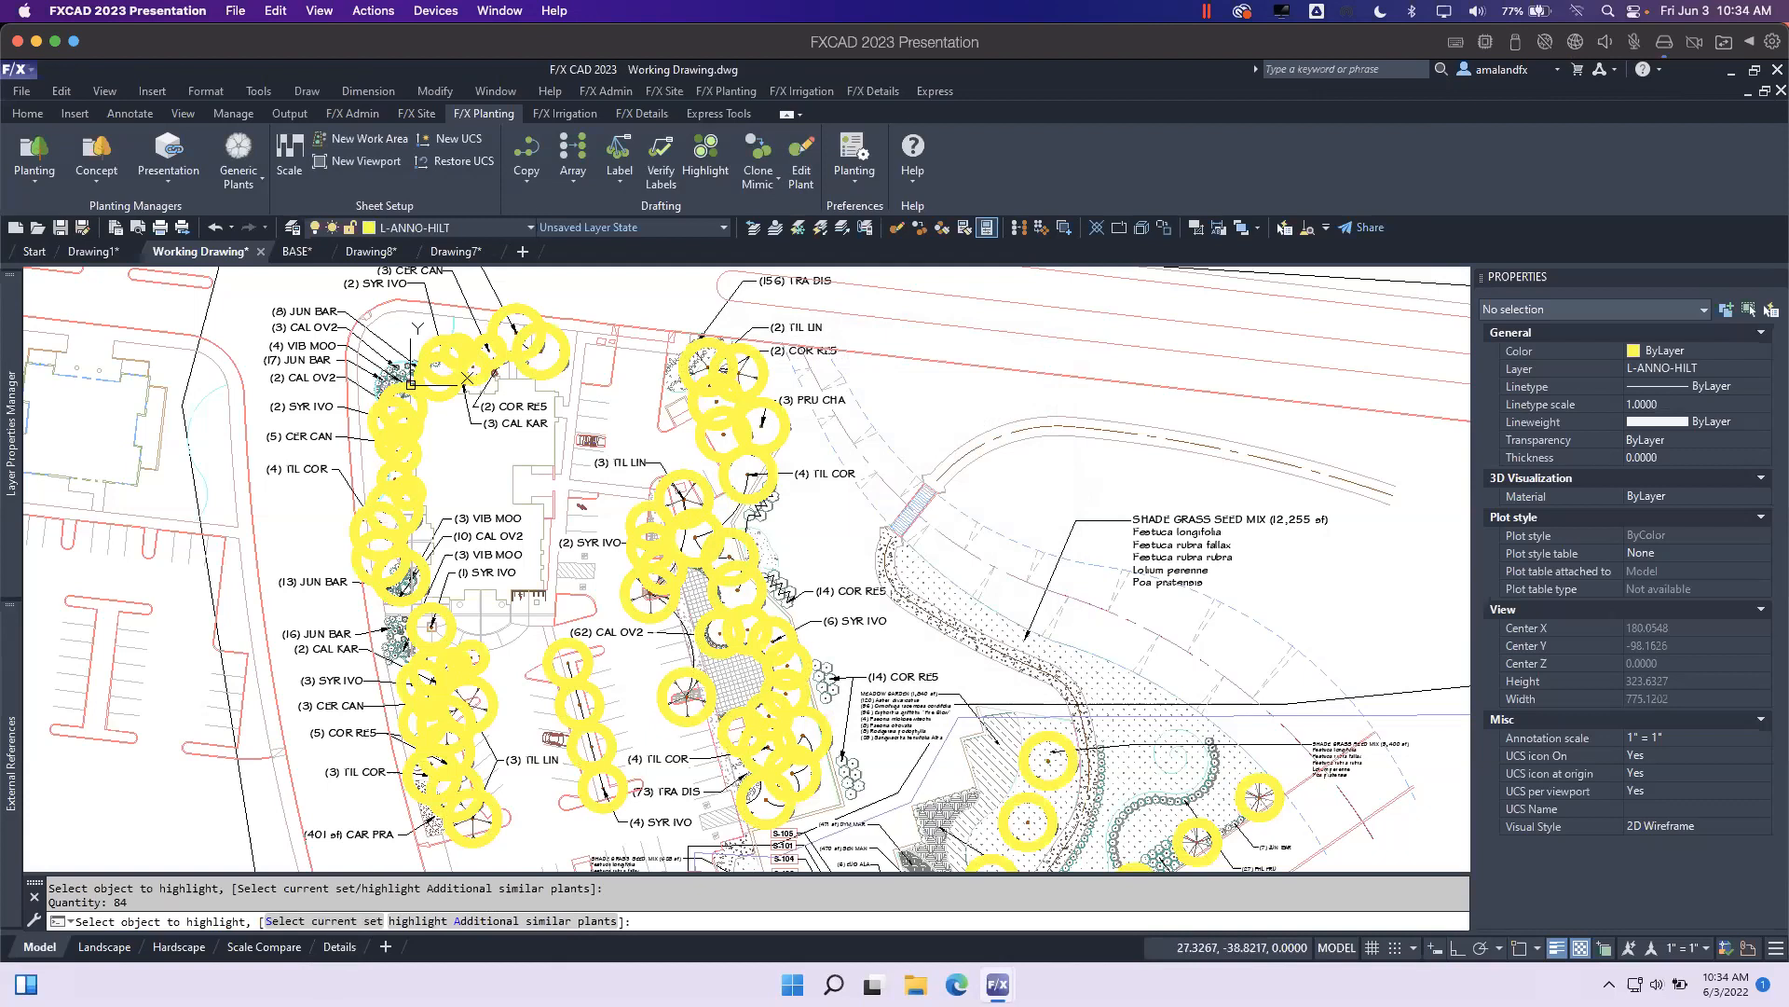
key(s)
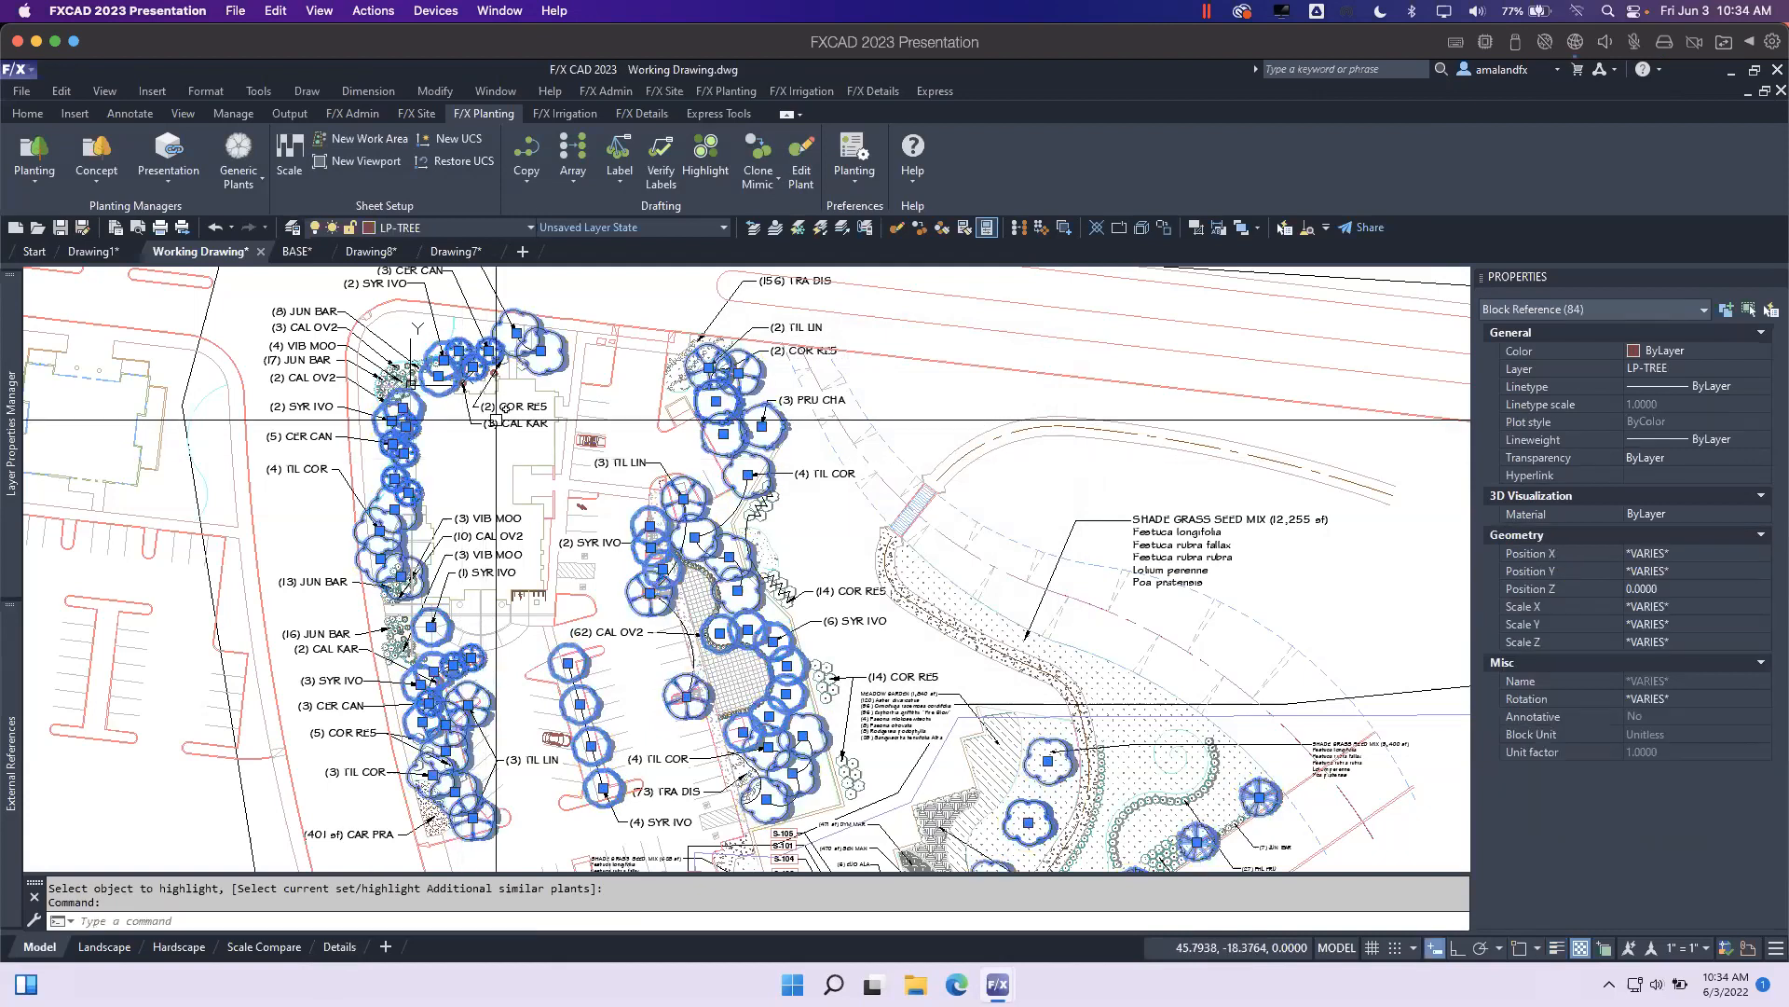
Add all tree labels to the selected trees by using Select Similar on the (2) TIL COR label.
middle_drag(496, 419, 518, 554)
click(456, 369)
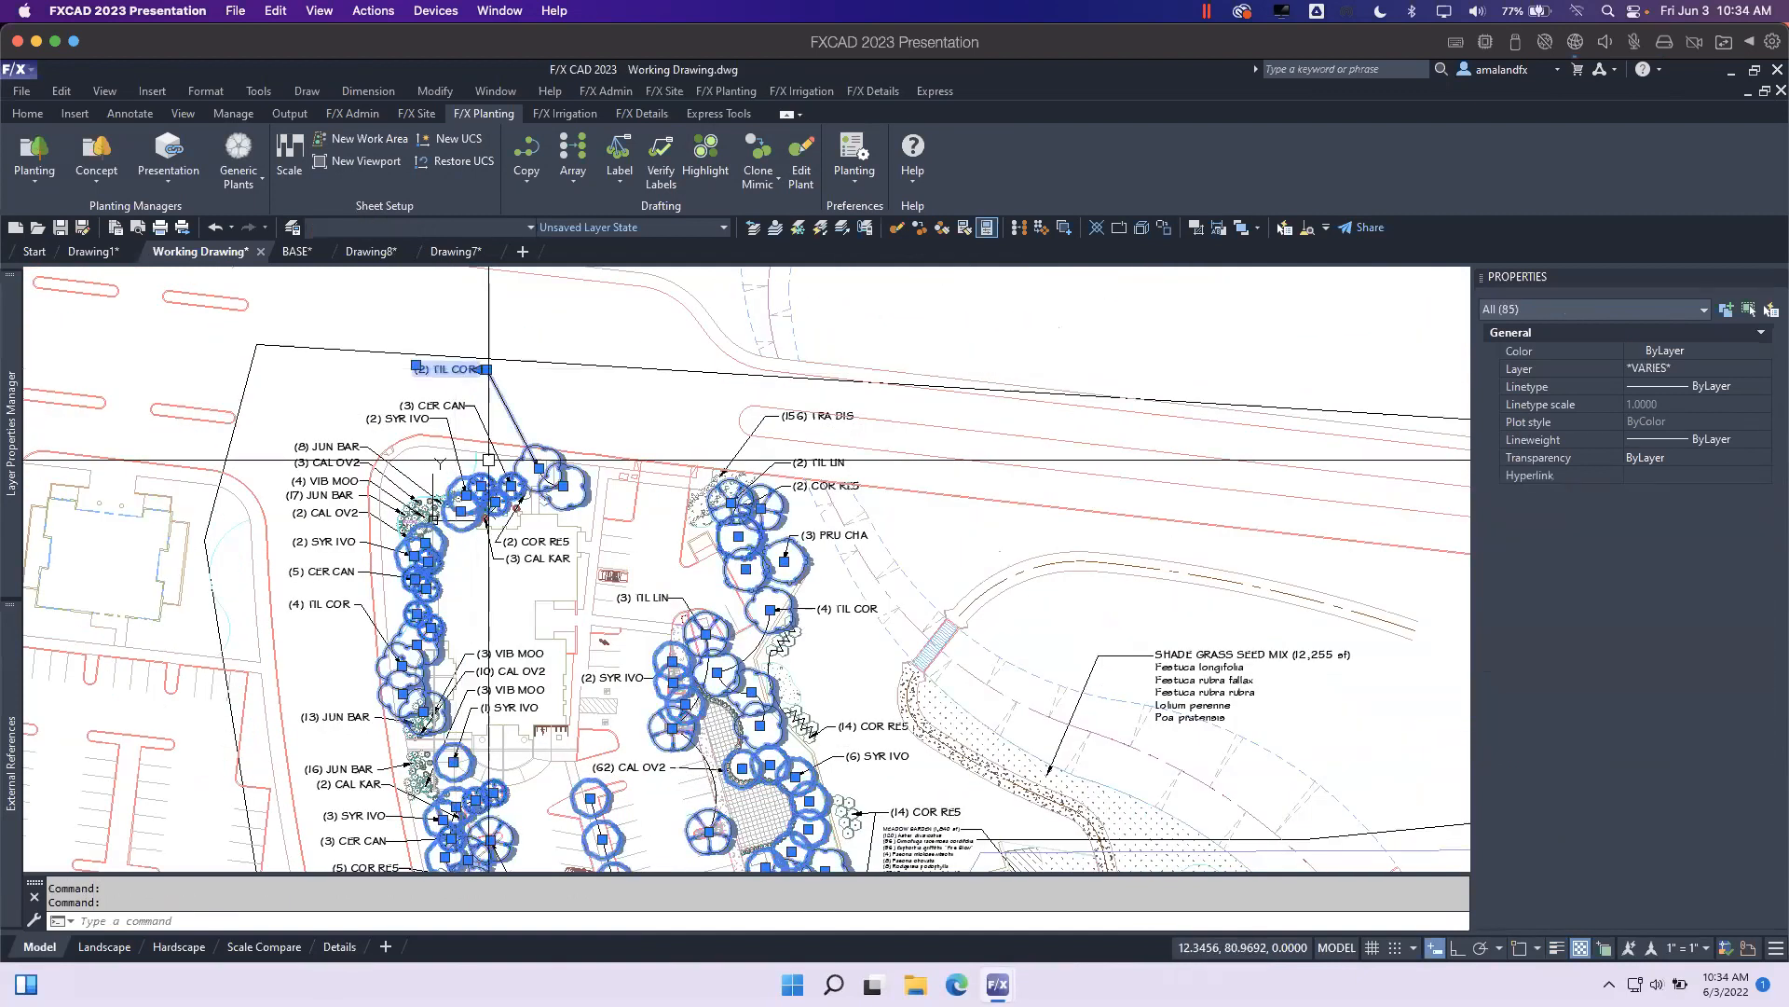
right_click(447, 372)
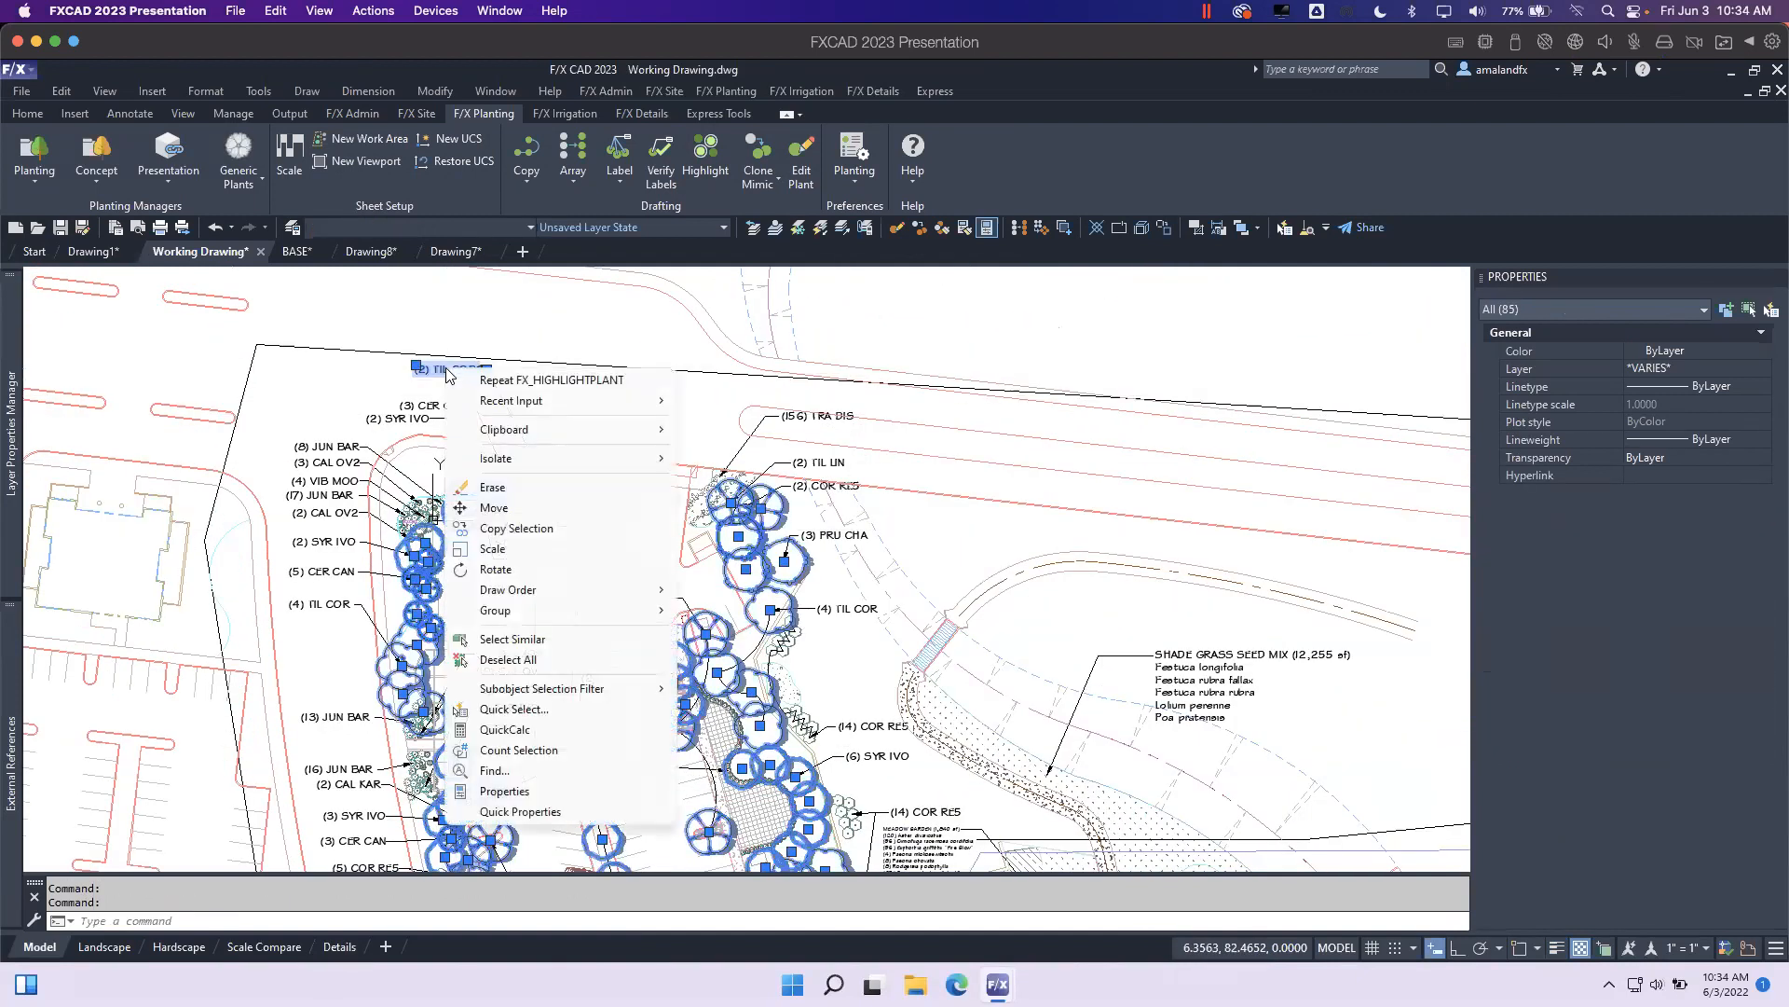
click(552, 638)
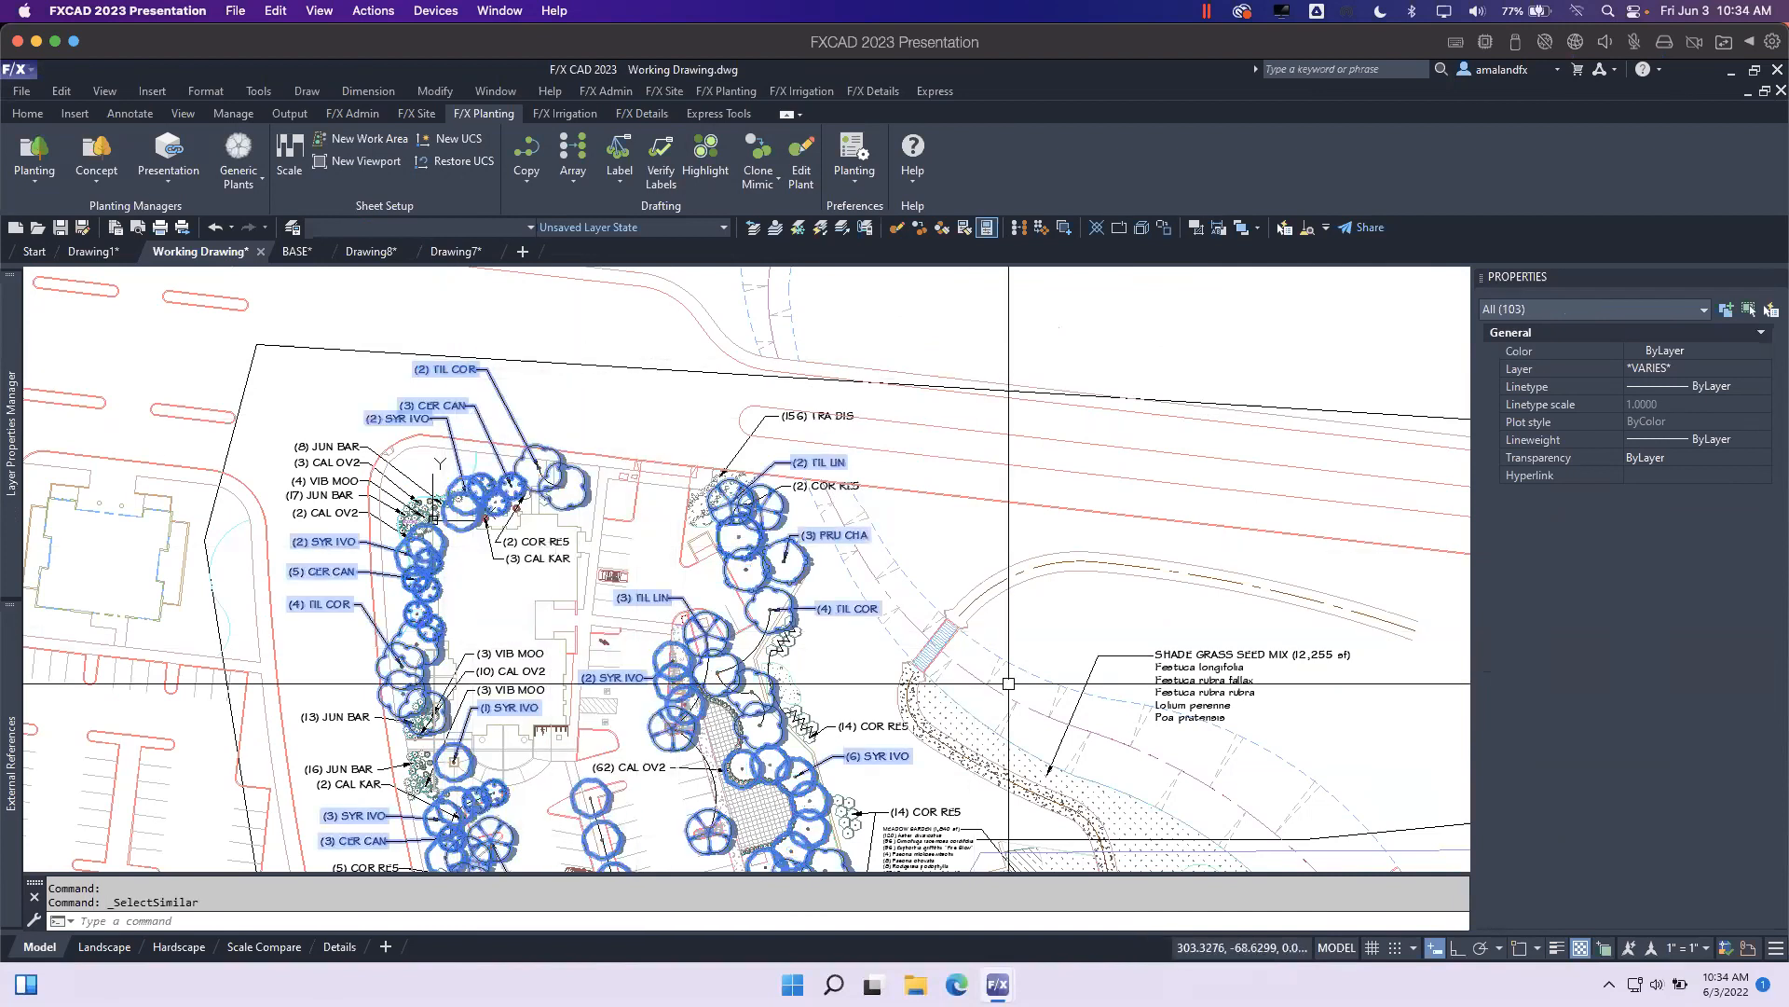
middle_drag(879, 616, 856, 579)
middle_drag(671, 662, 651, 593)
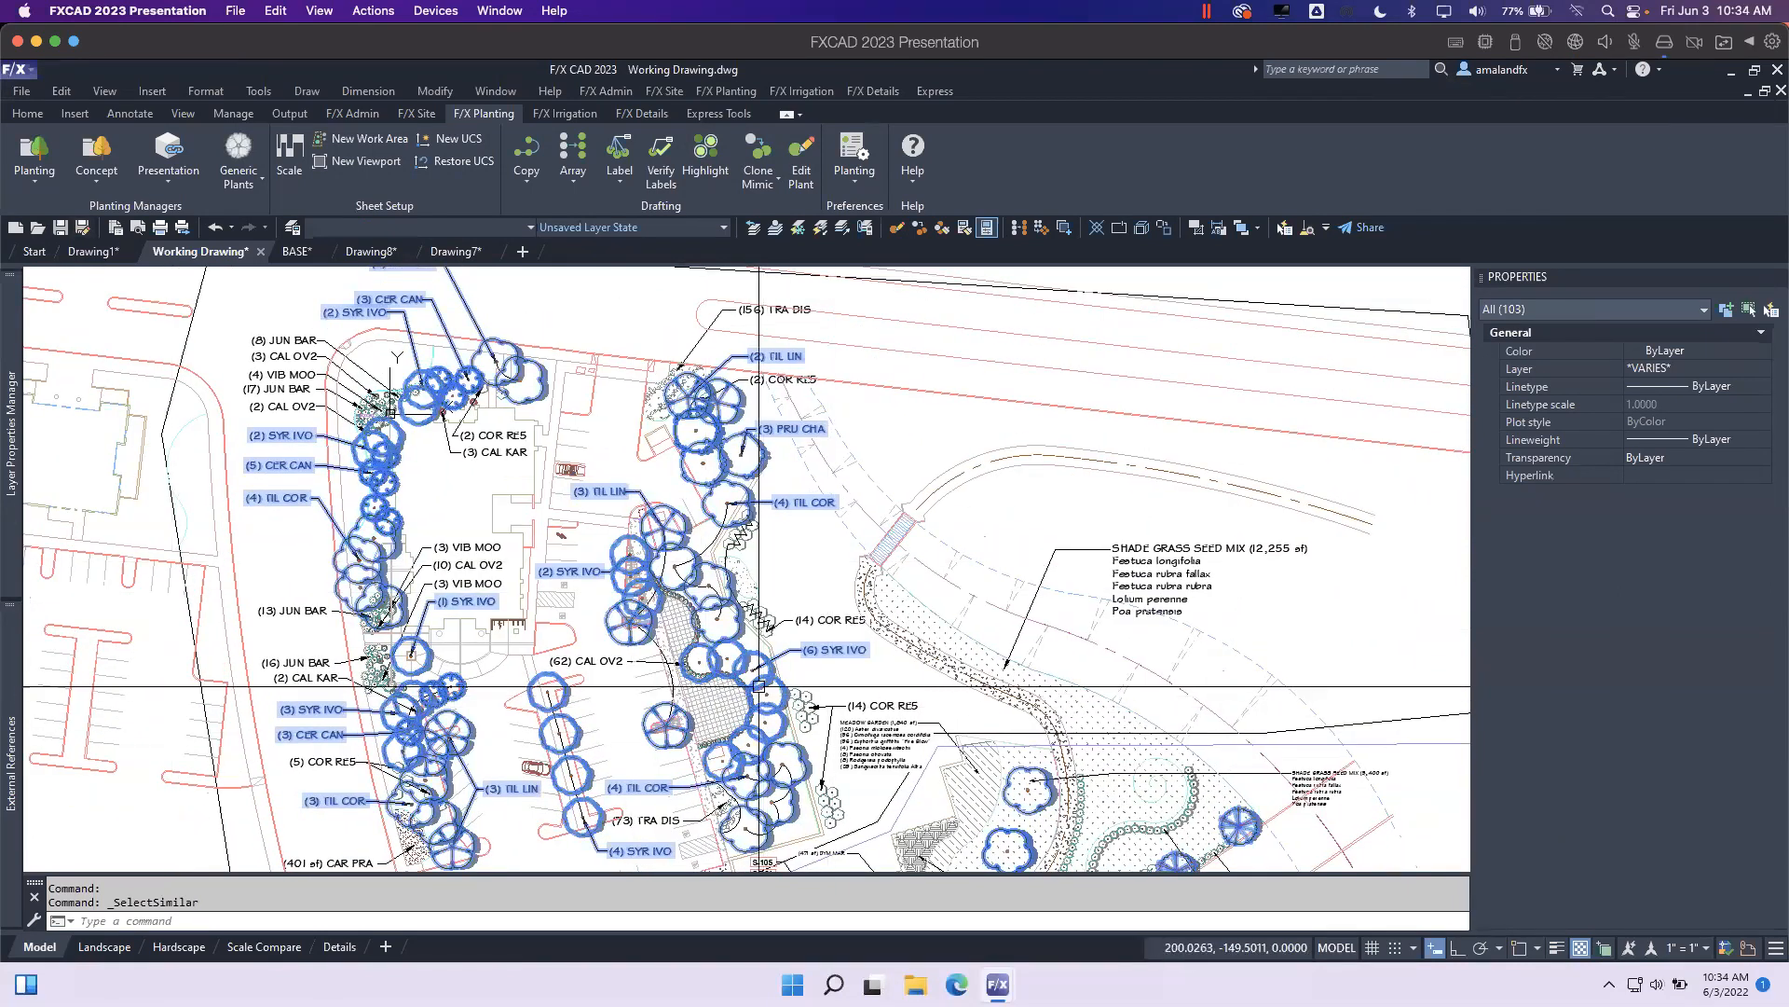
middle_drag(732, 717, 728, 631)
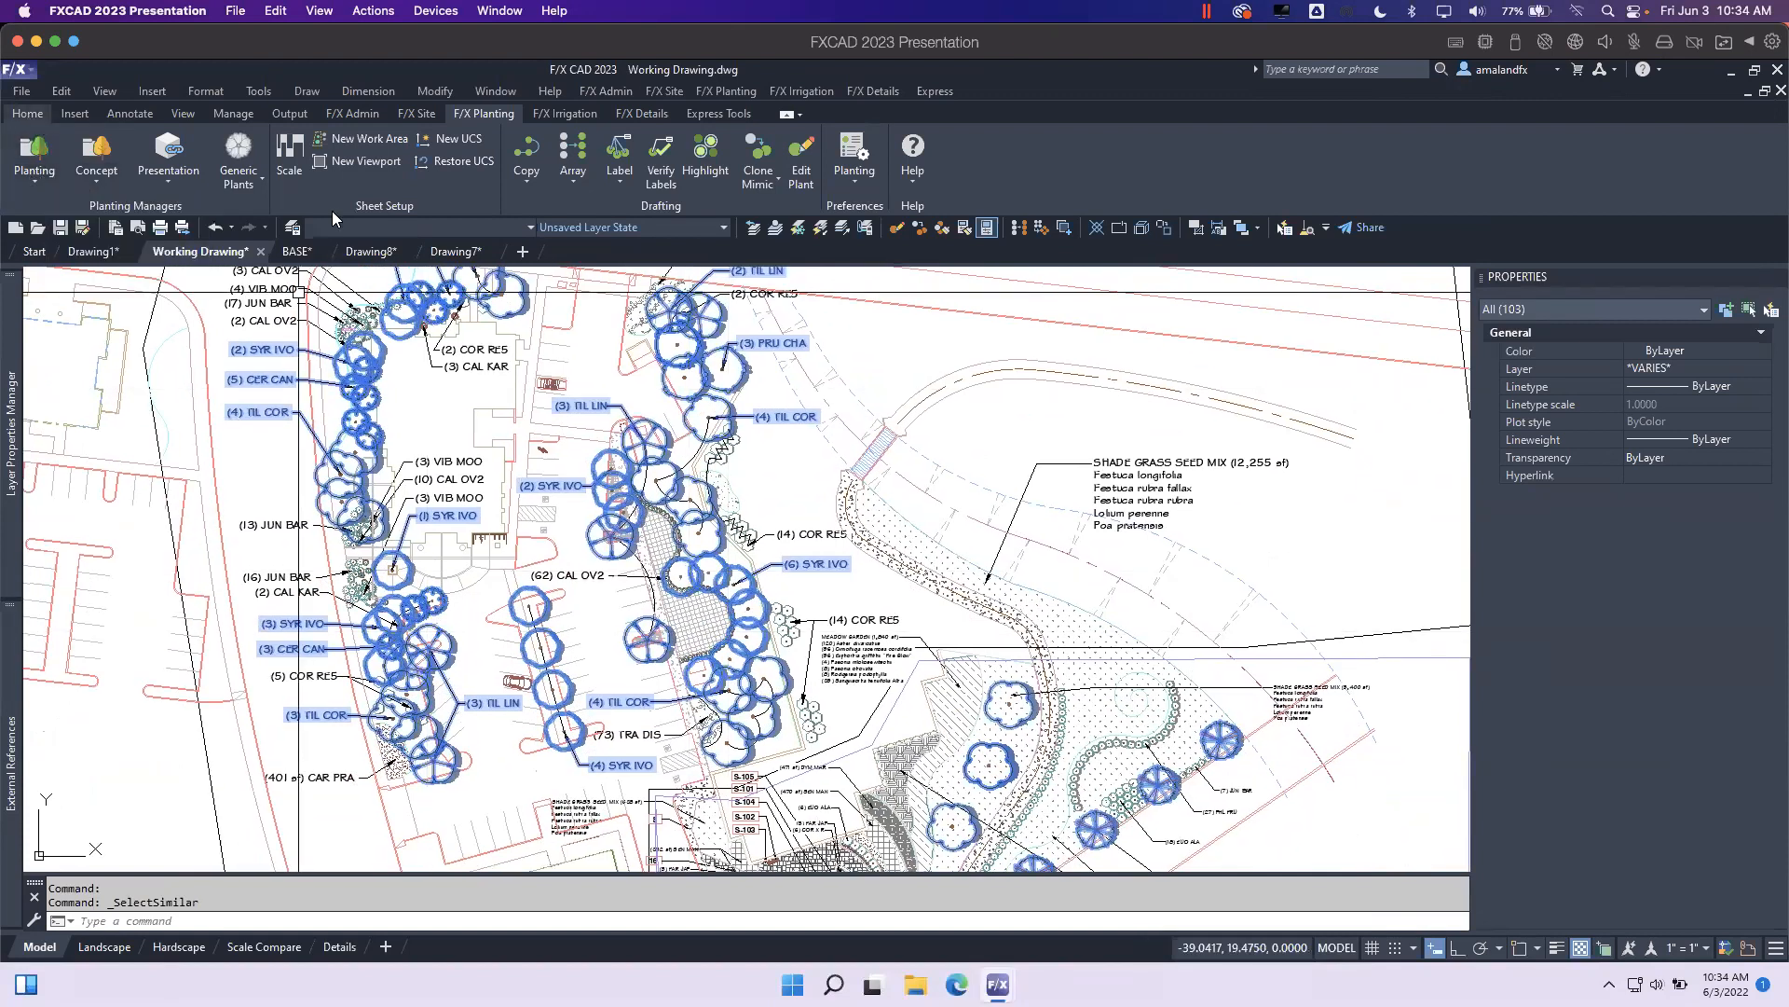
Cut the selected trees and labels to the clipboard with 0,0 as the base point.
click(28, 113)
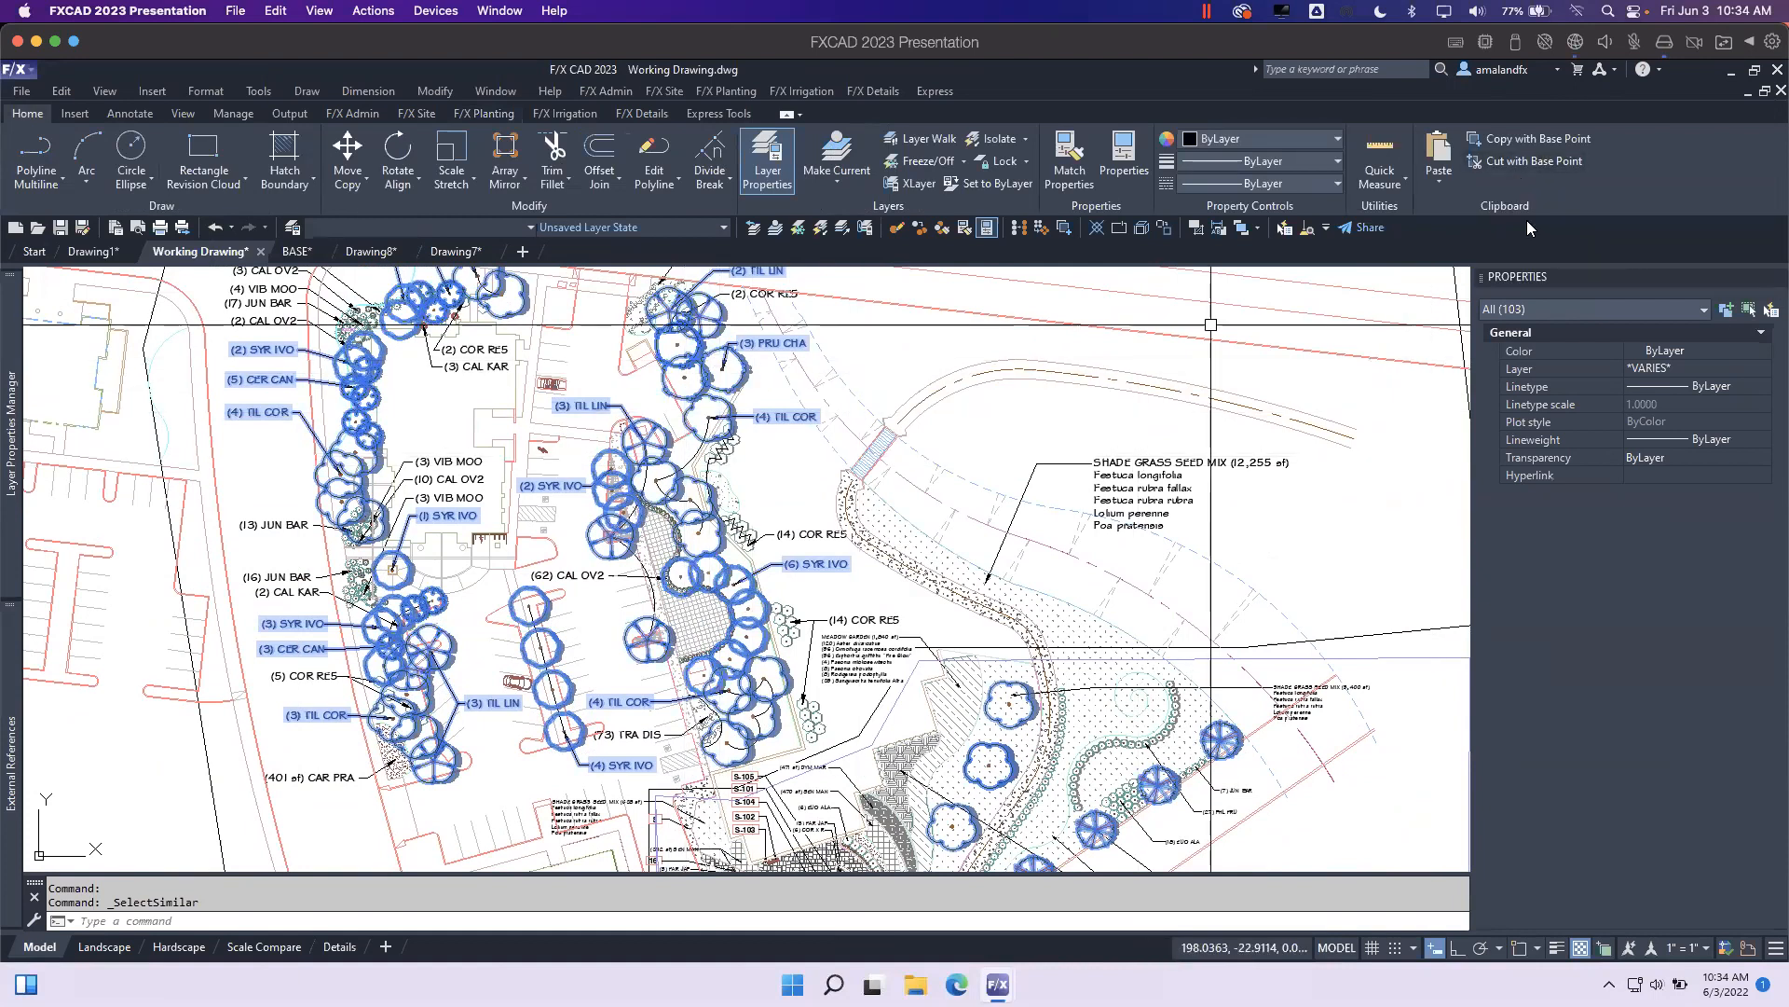
click(1529, 161)
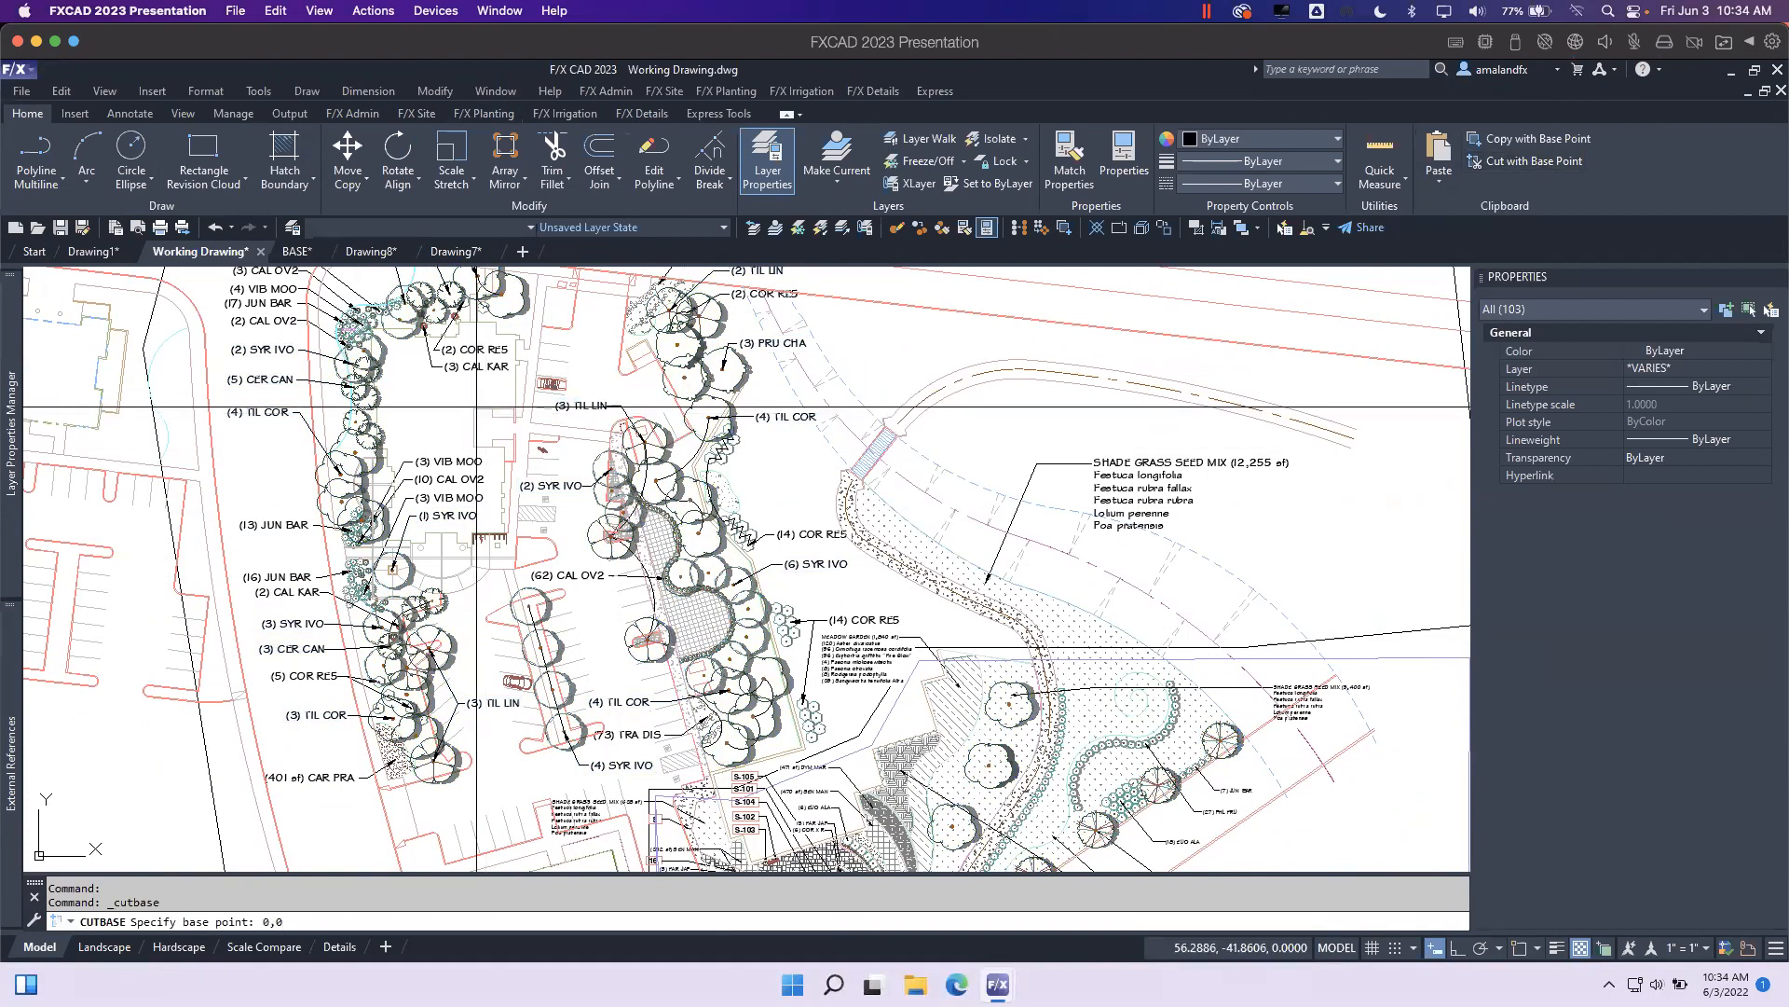
text(0,0)
key(Return)
middle_drag(689, 508, 679, 646)
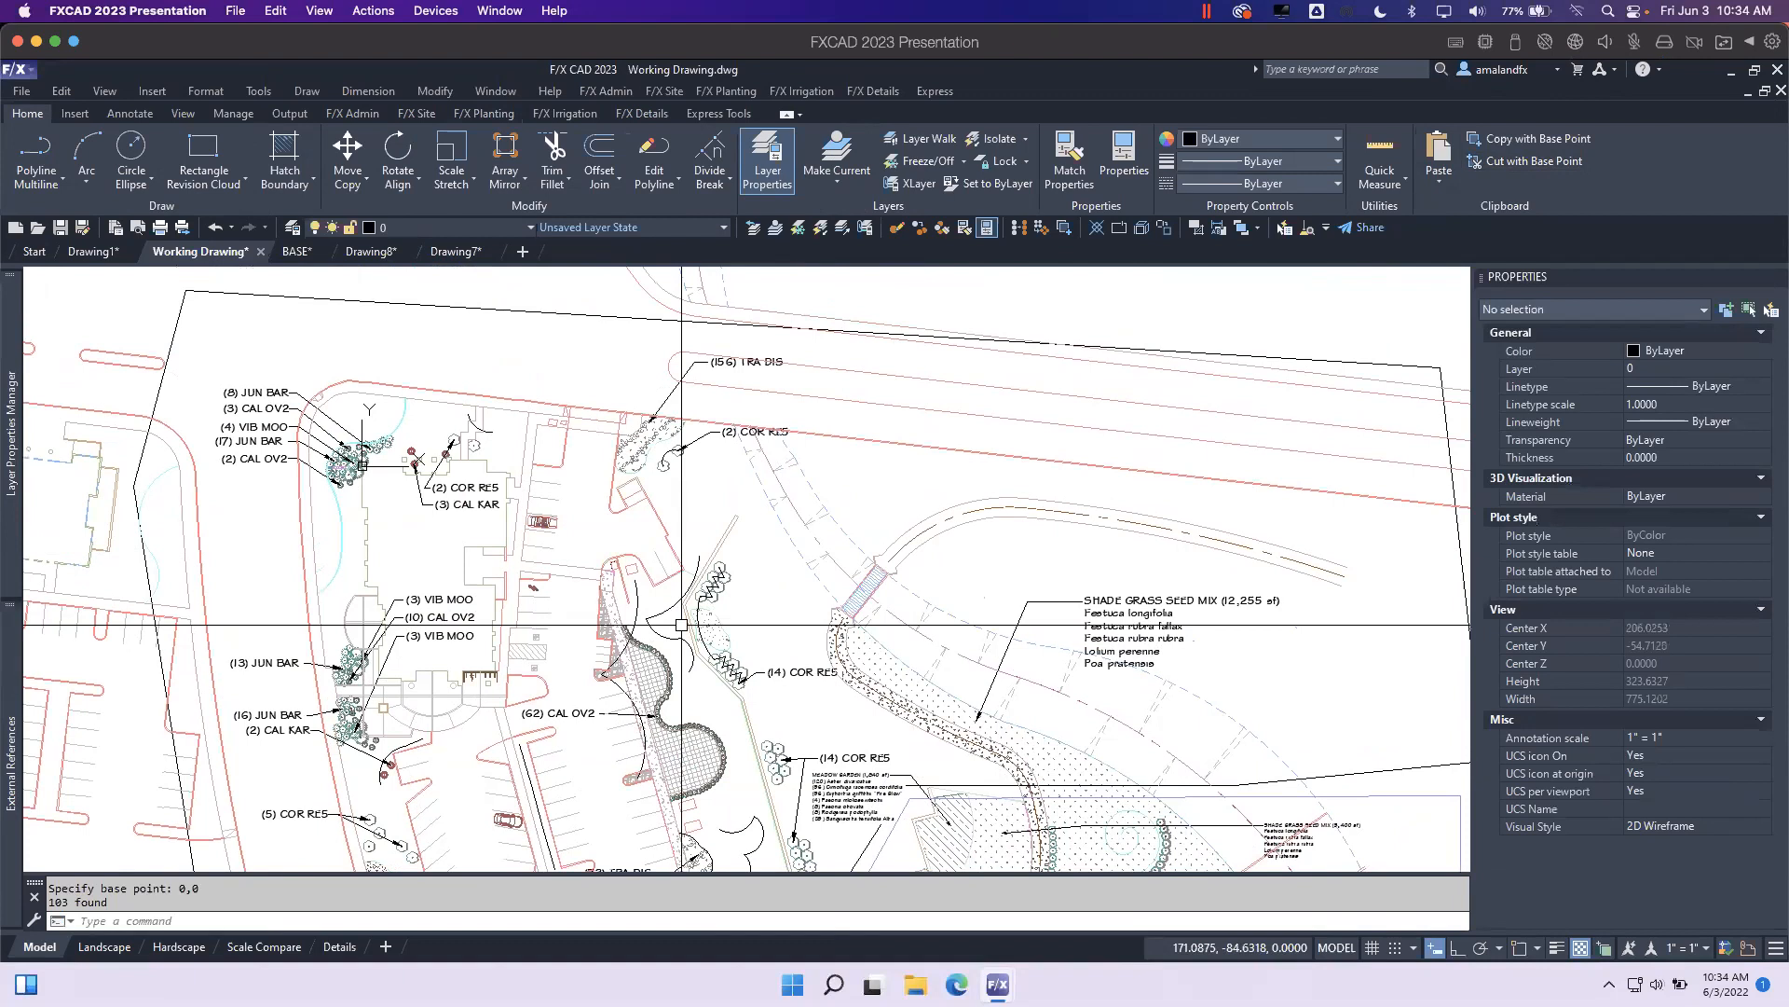
Paste the trees and labels into Drawing8's model space at insertion point 0,0.
click(371, 252)
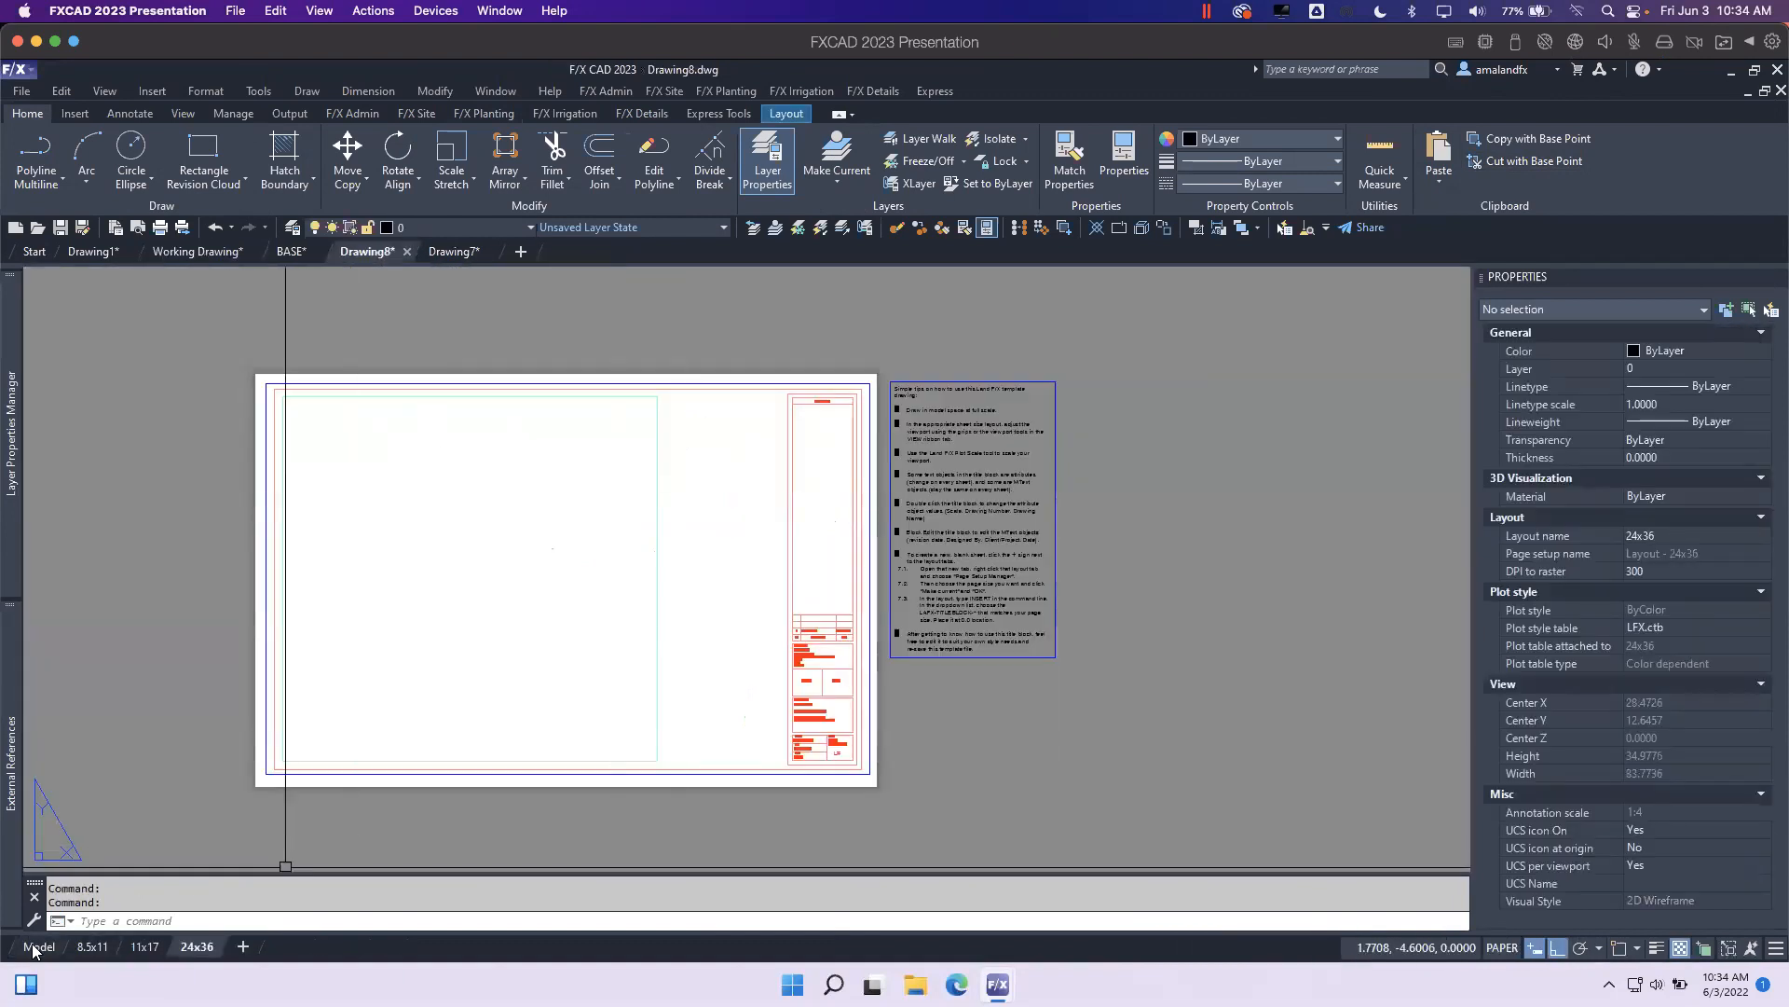
click(38, 947)
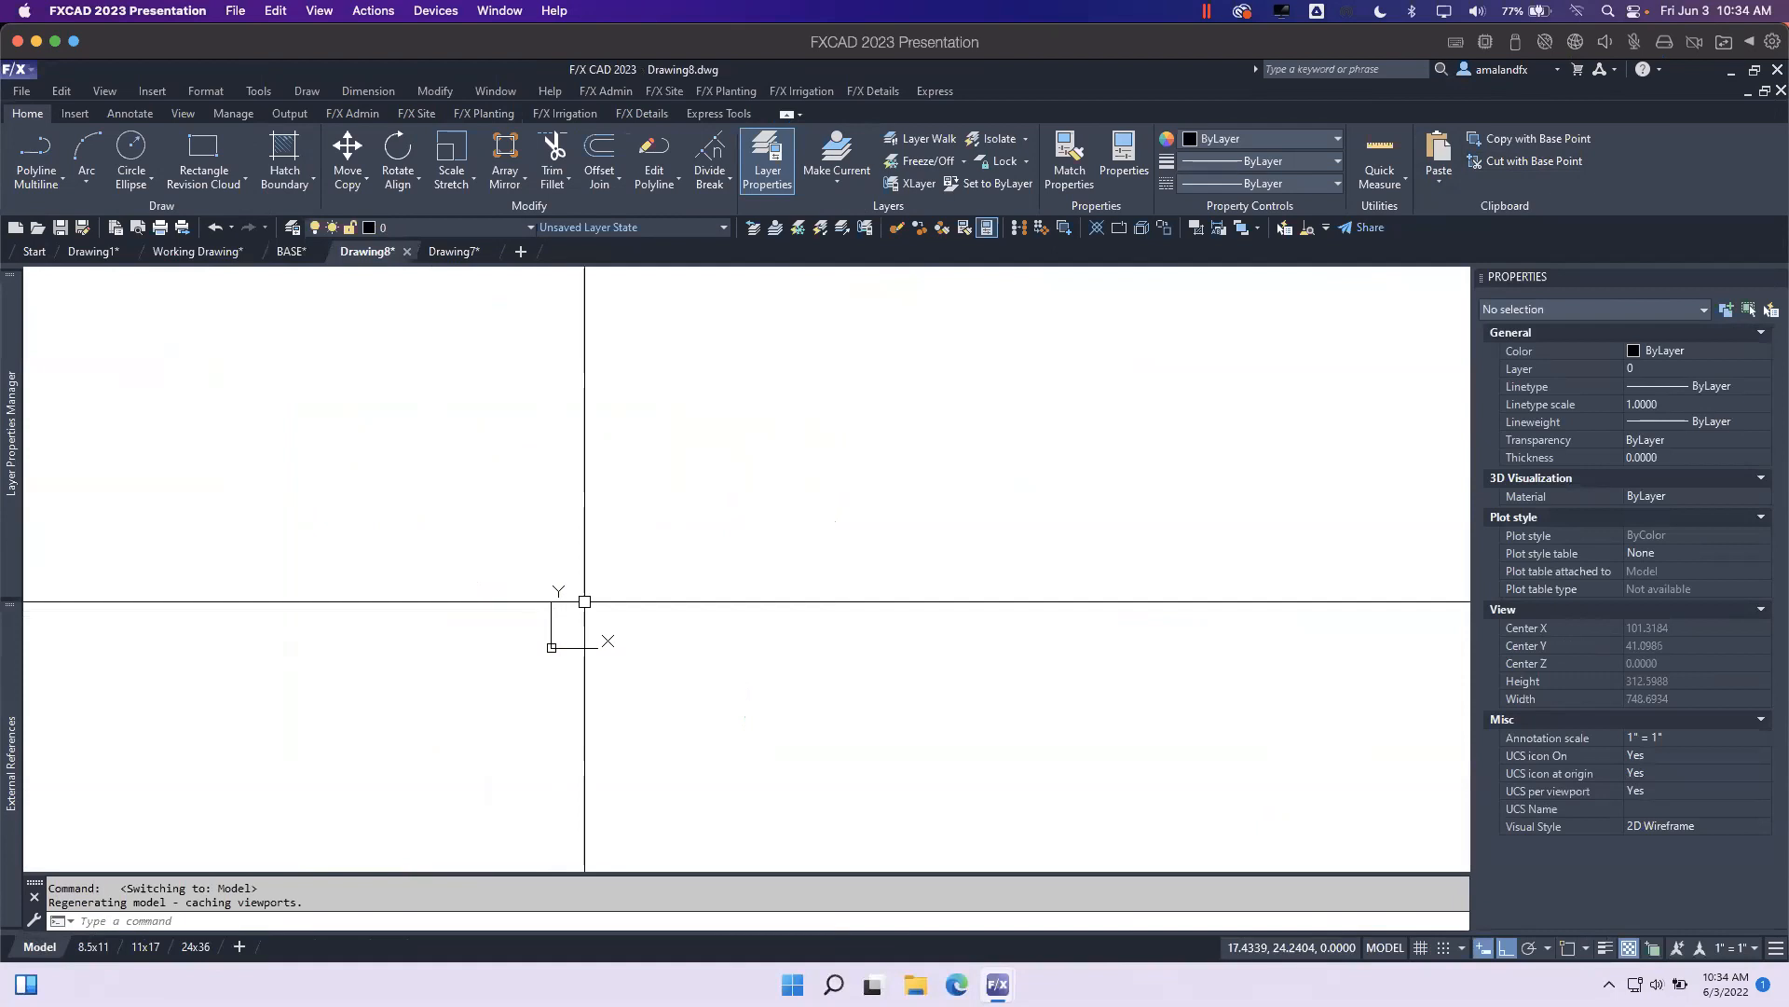
key(ctrl+v)
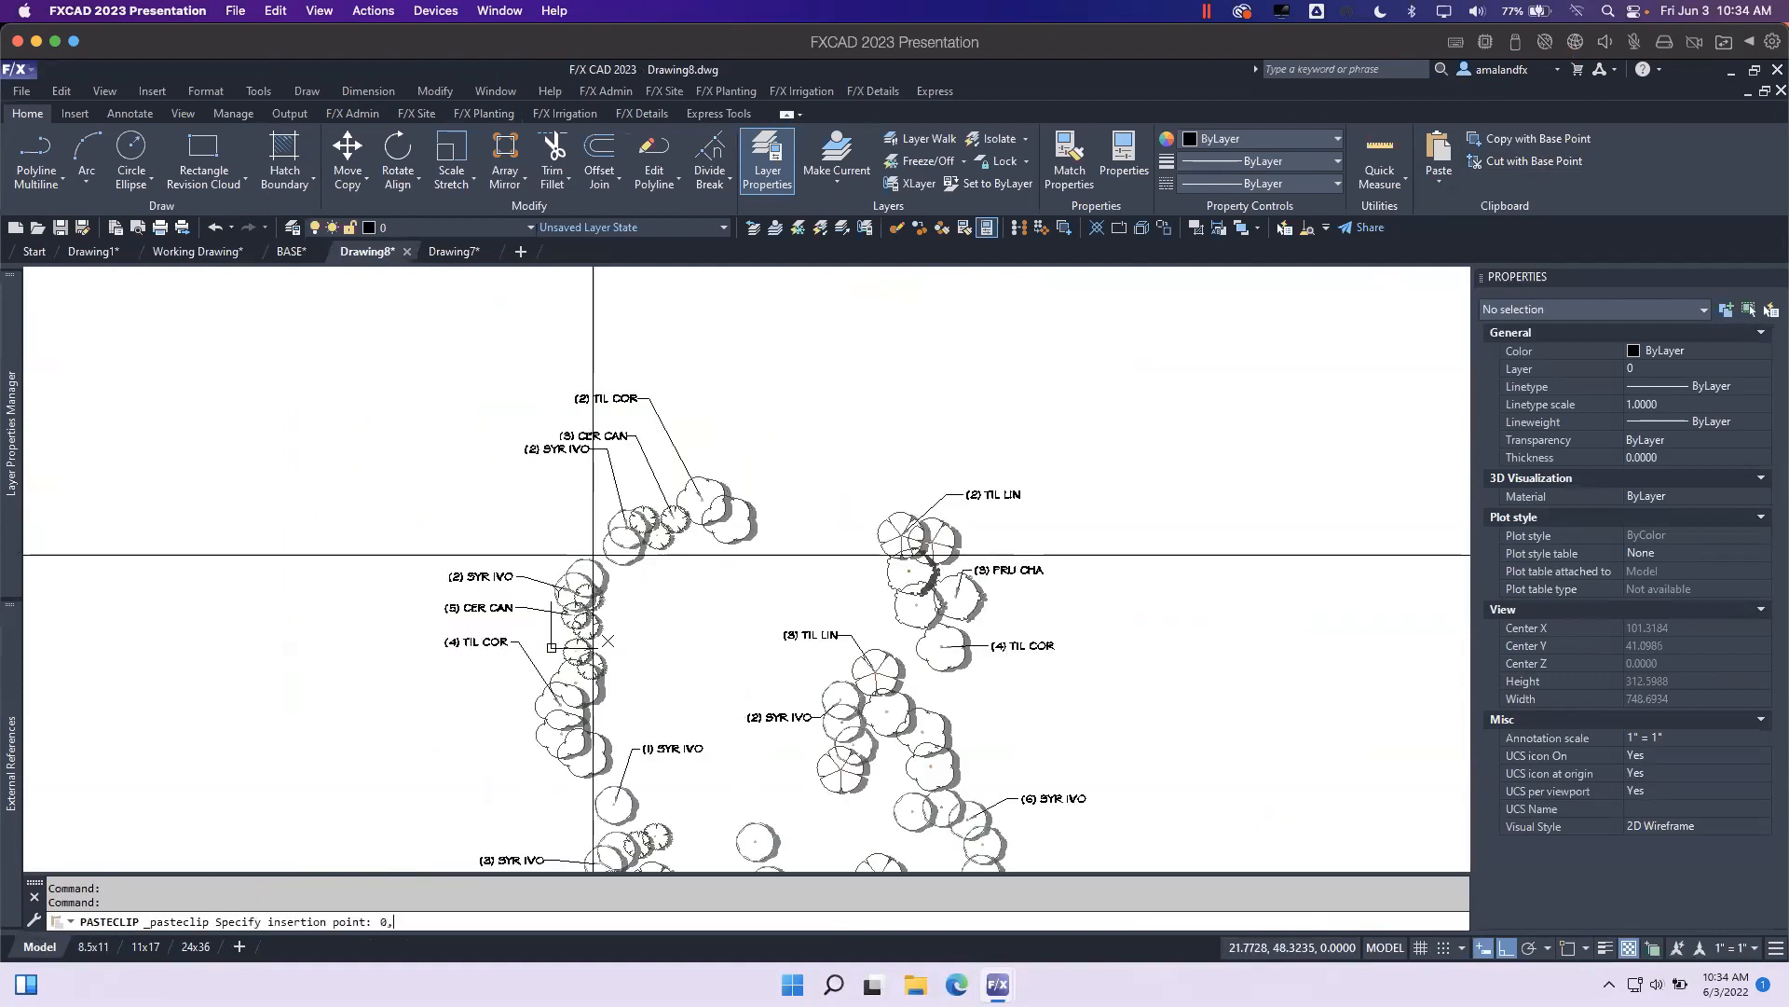
key(Return)
scroll(615, 615, up, 4)
scroll(630, 612, down, 8)
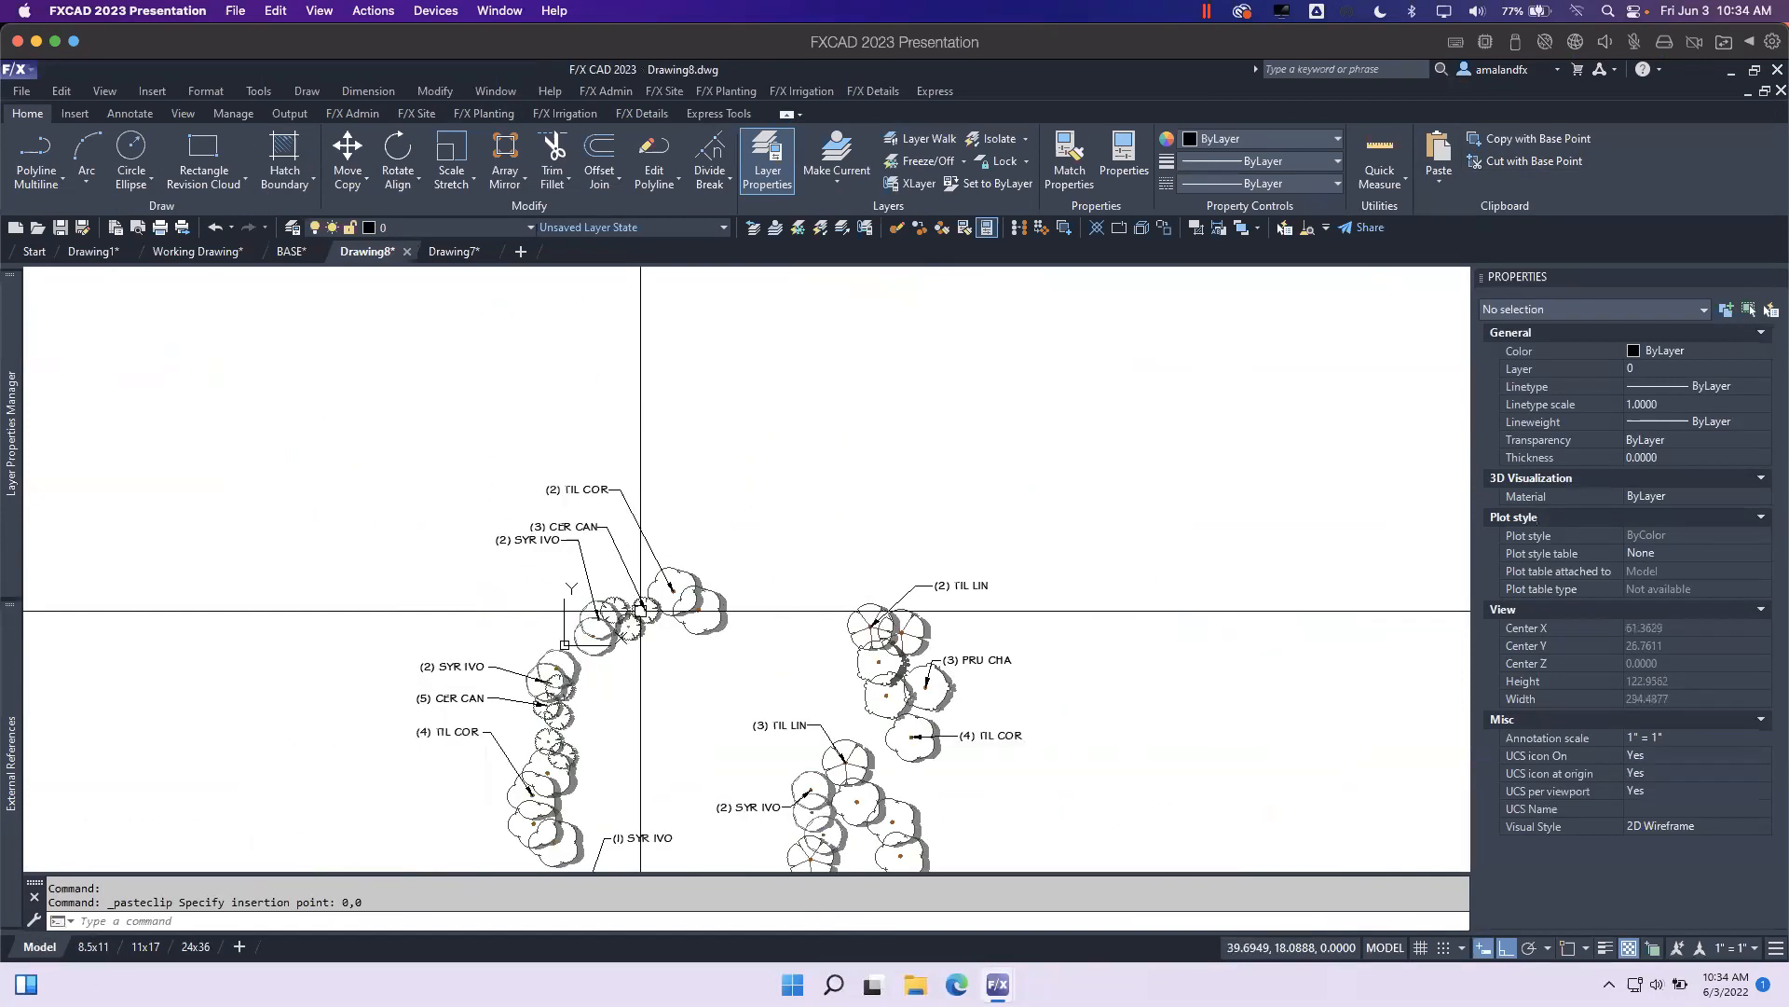
mouse_move(778, 813)
middle_down()
mouse_move(659, 646)
mouse_move(664, 671)
middle_up()
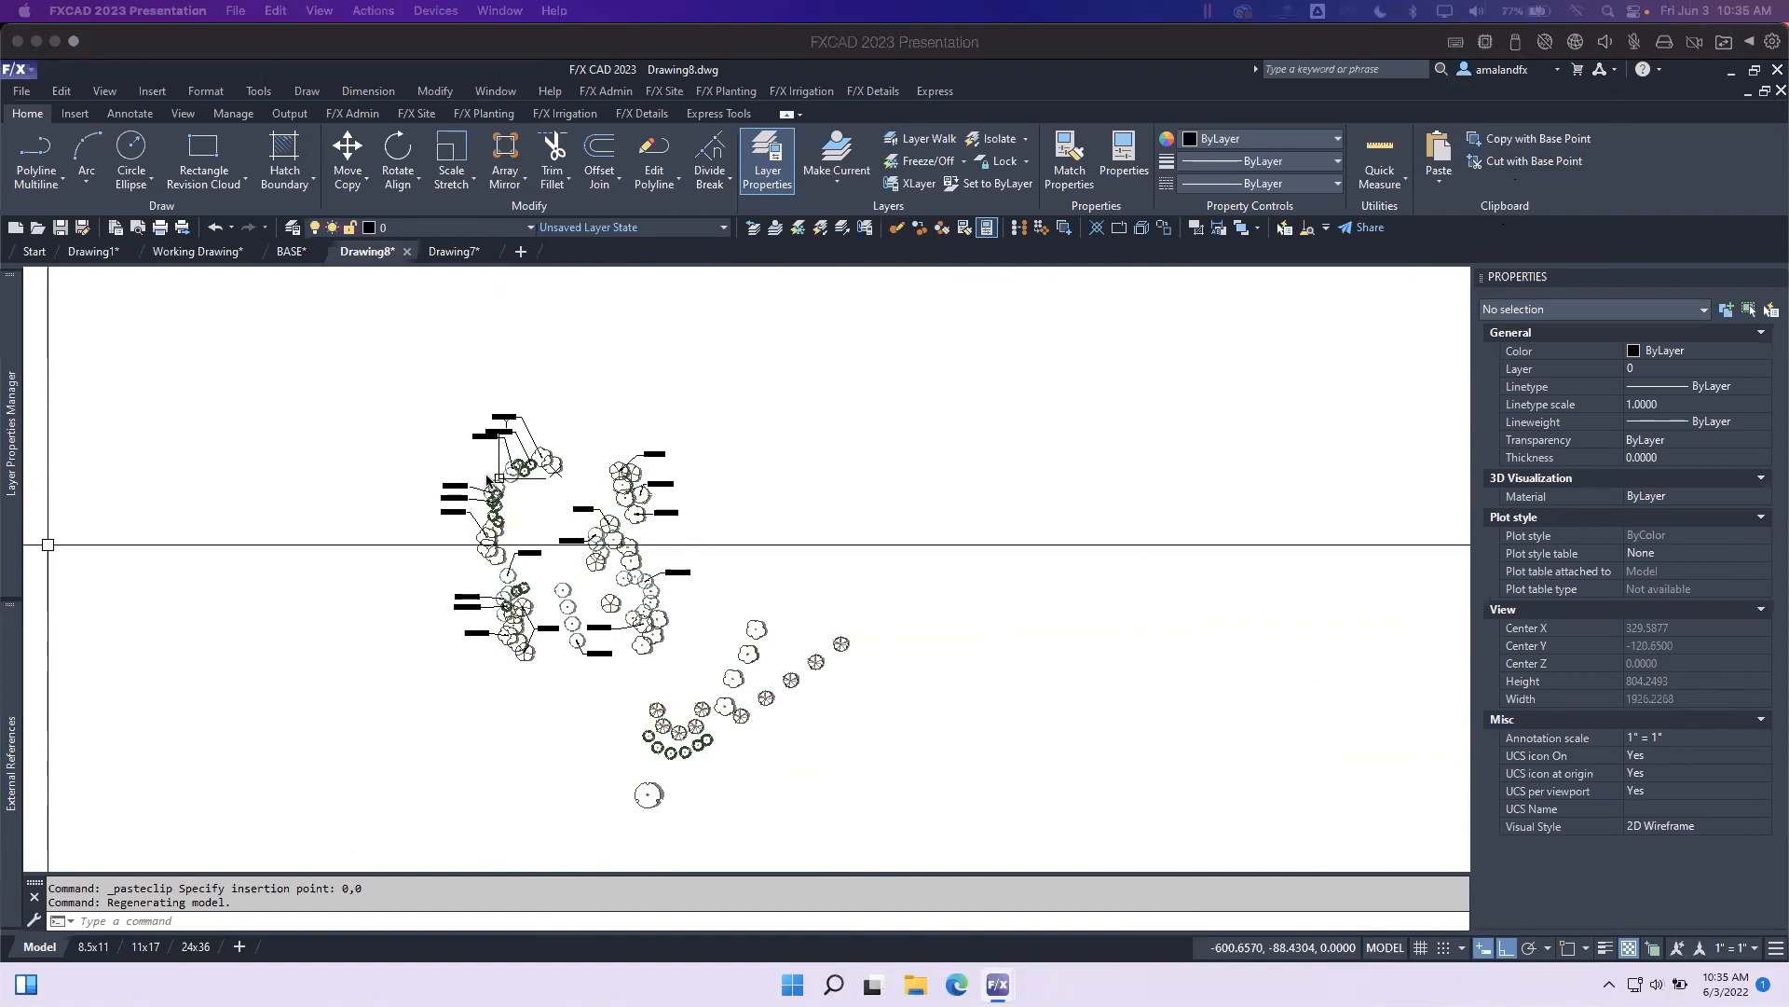
Return to Working Drawing and undo the cut of the trees and their labels.
click(92, 252)
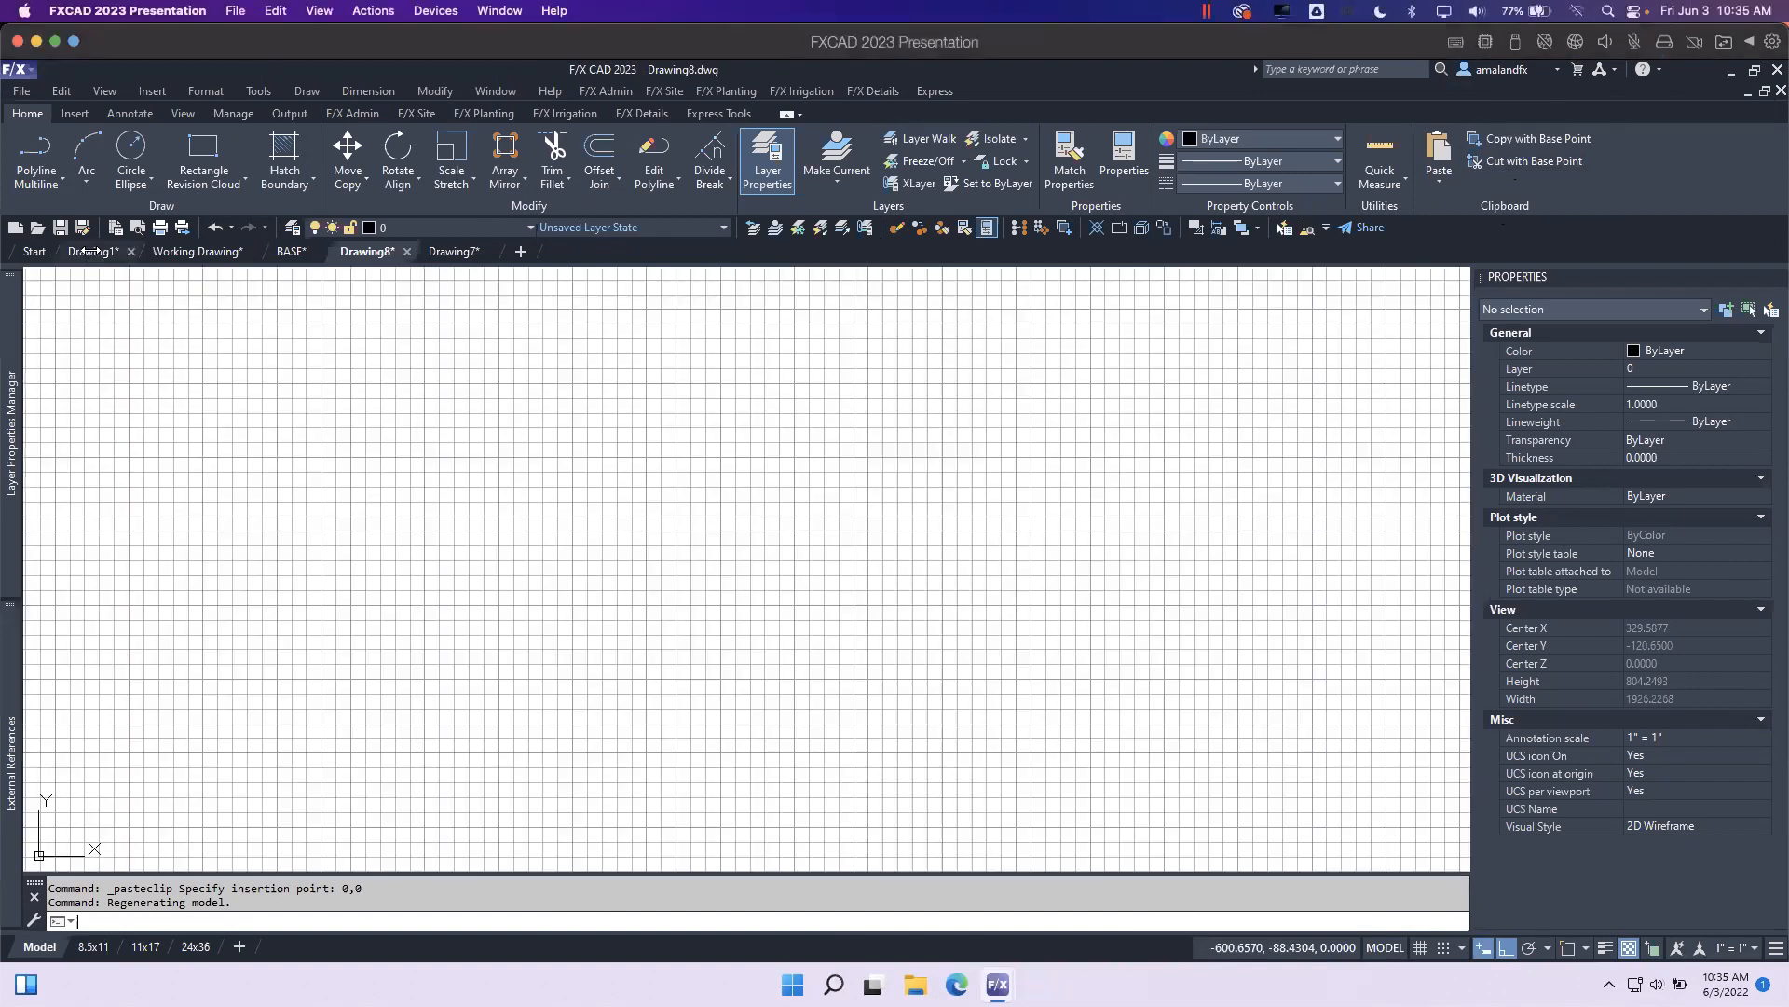
click(202, 252)
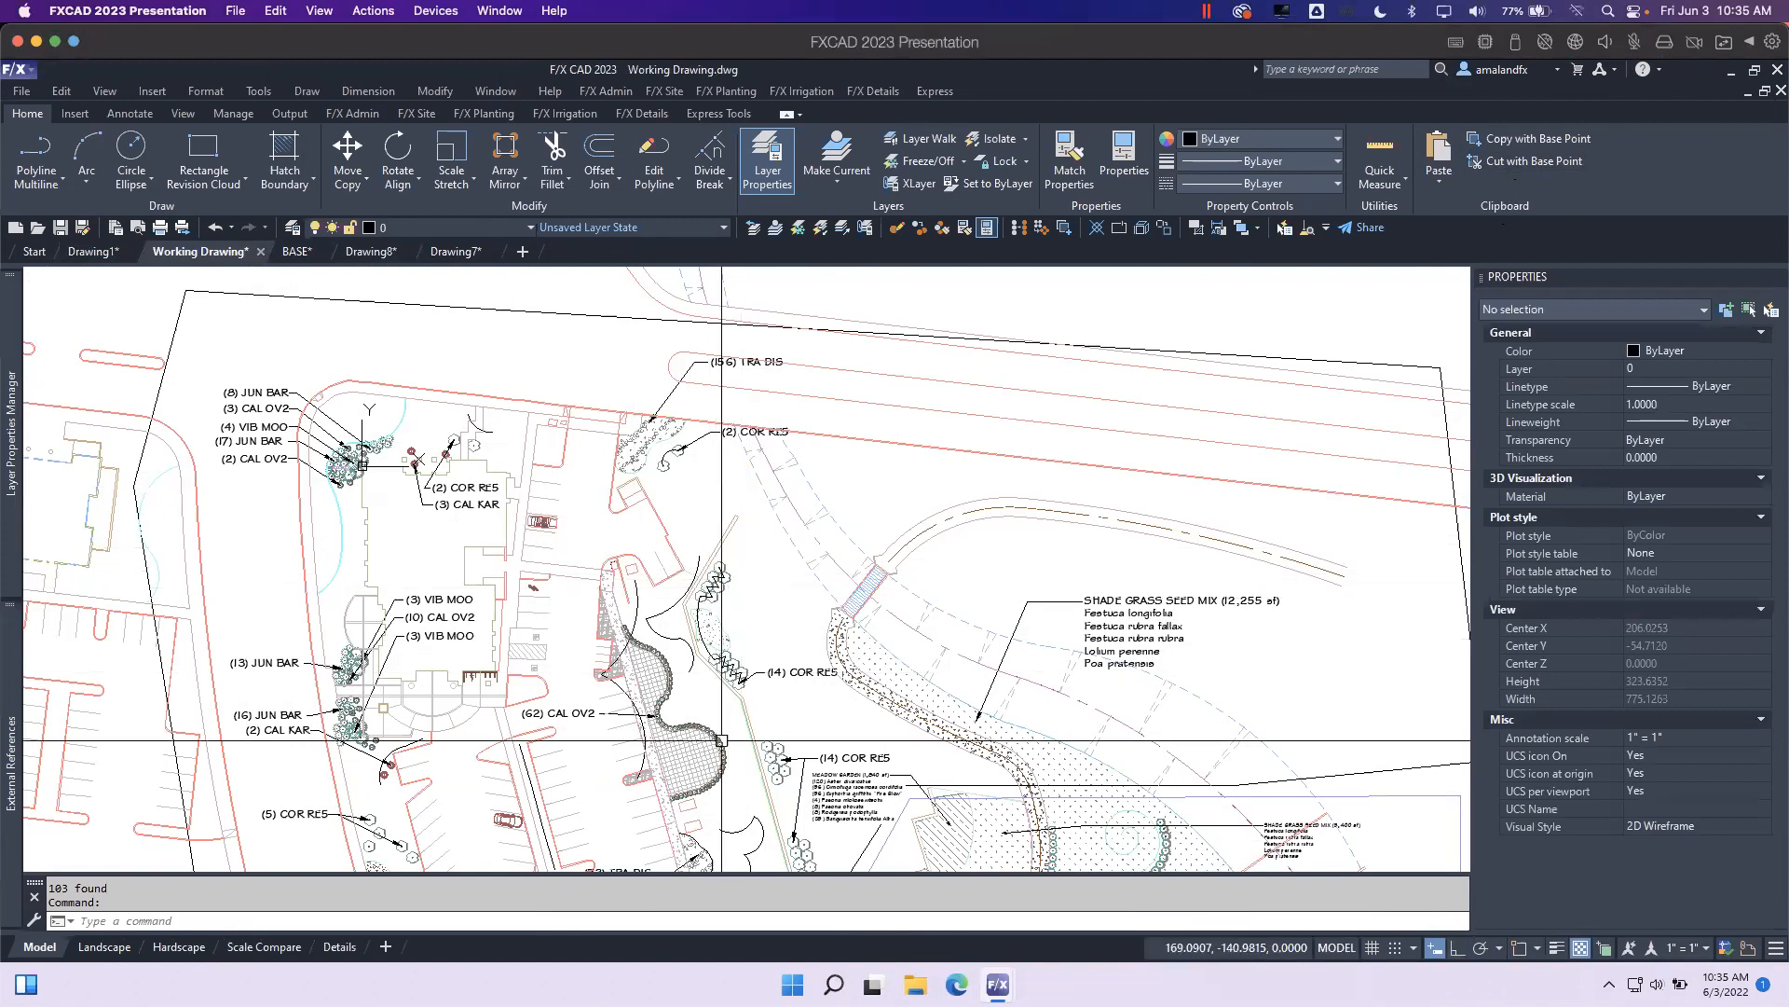
click(673, 607)
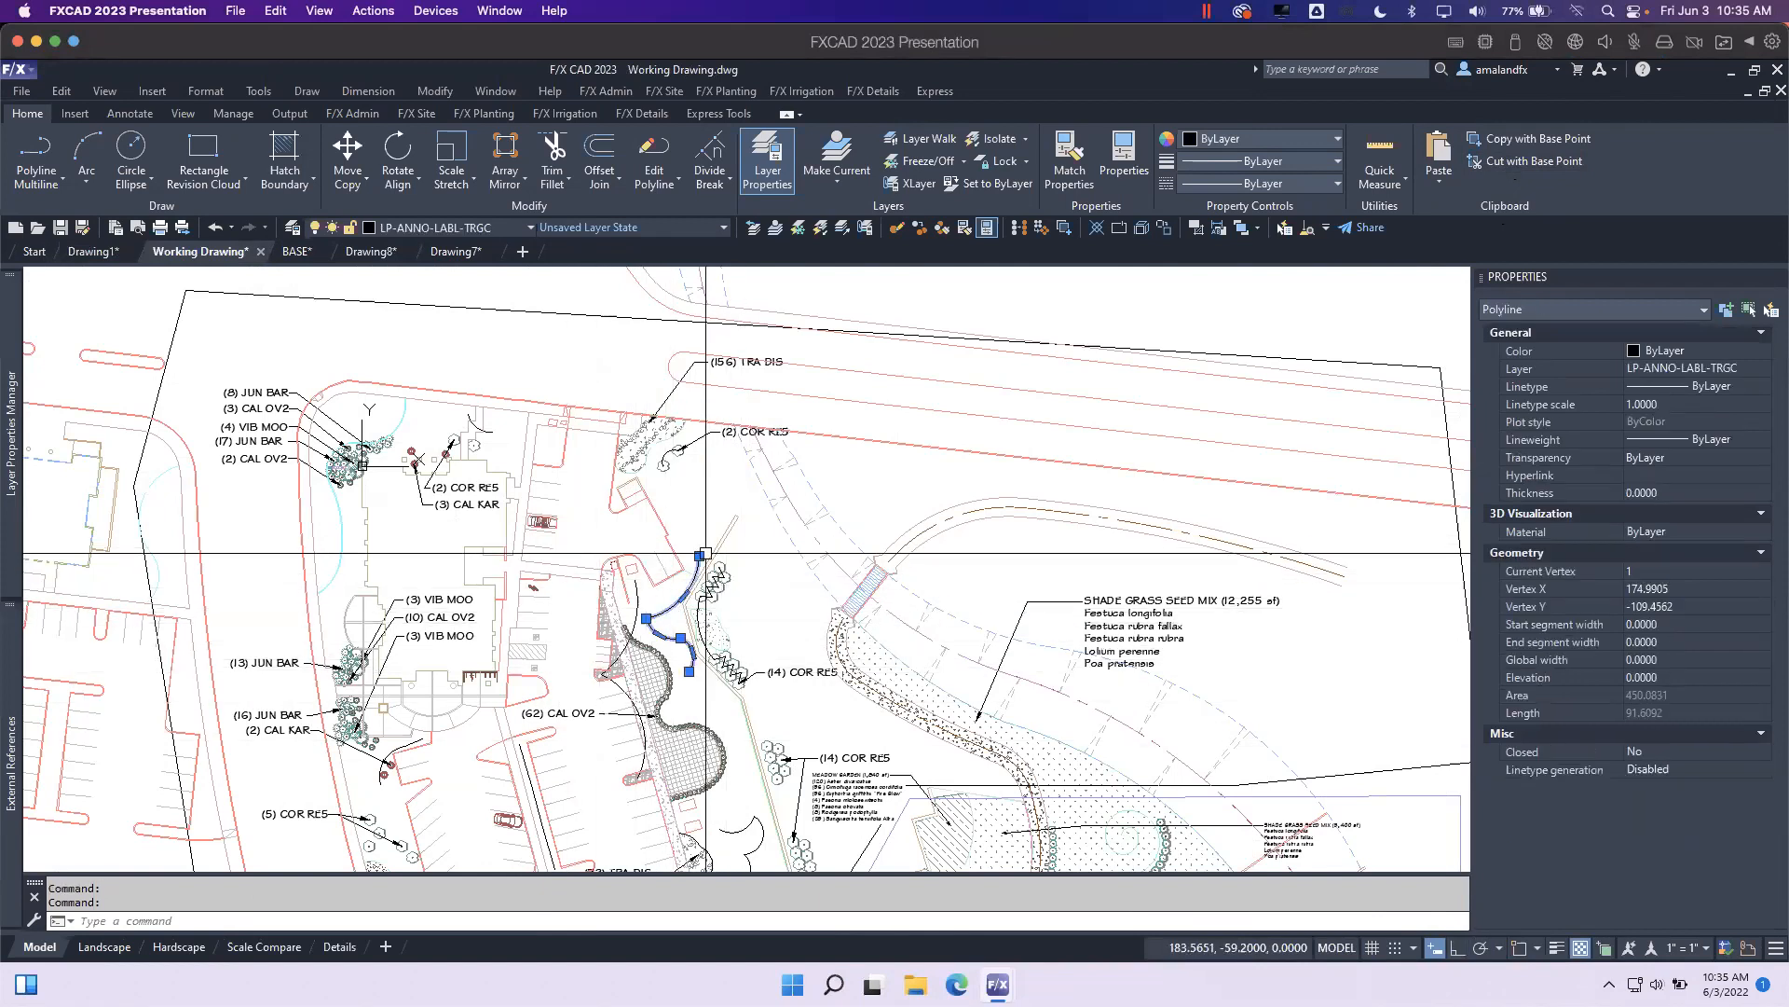
key(Escape)
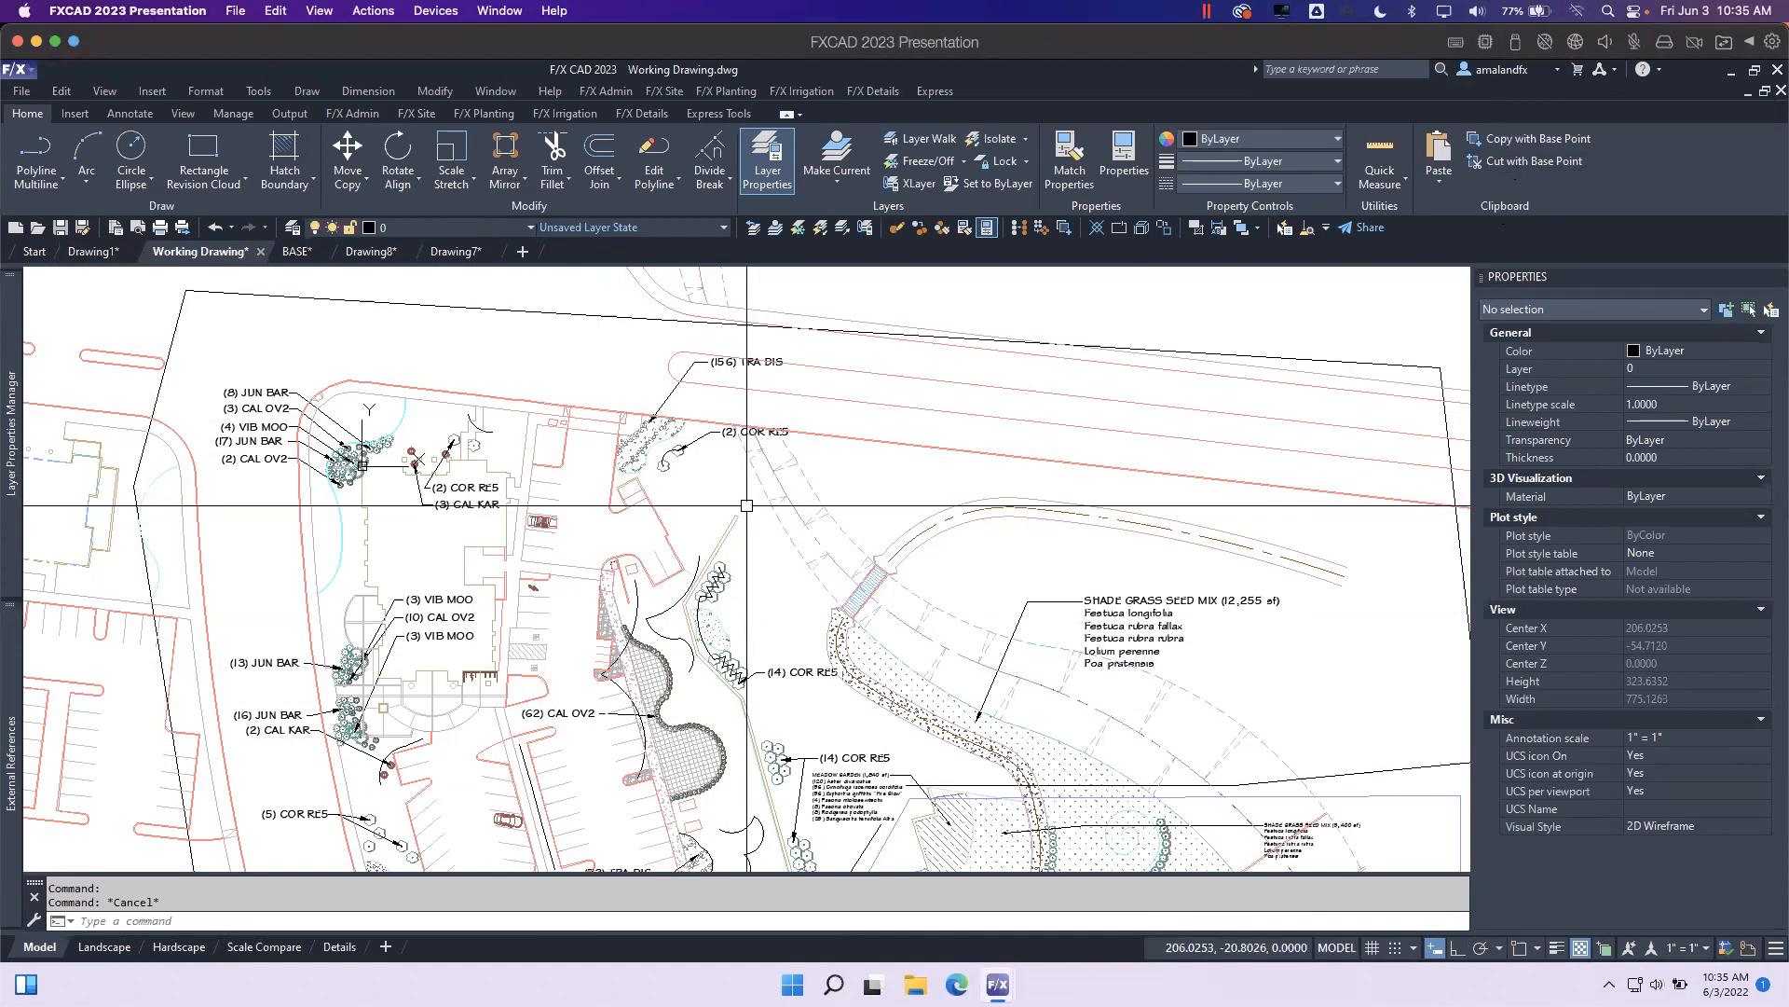
middle_drag(746, 506, 751, 367)
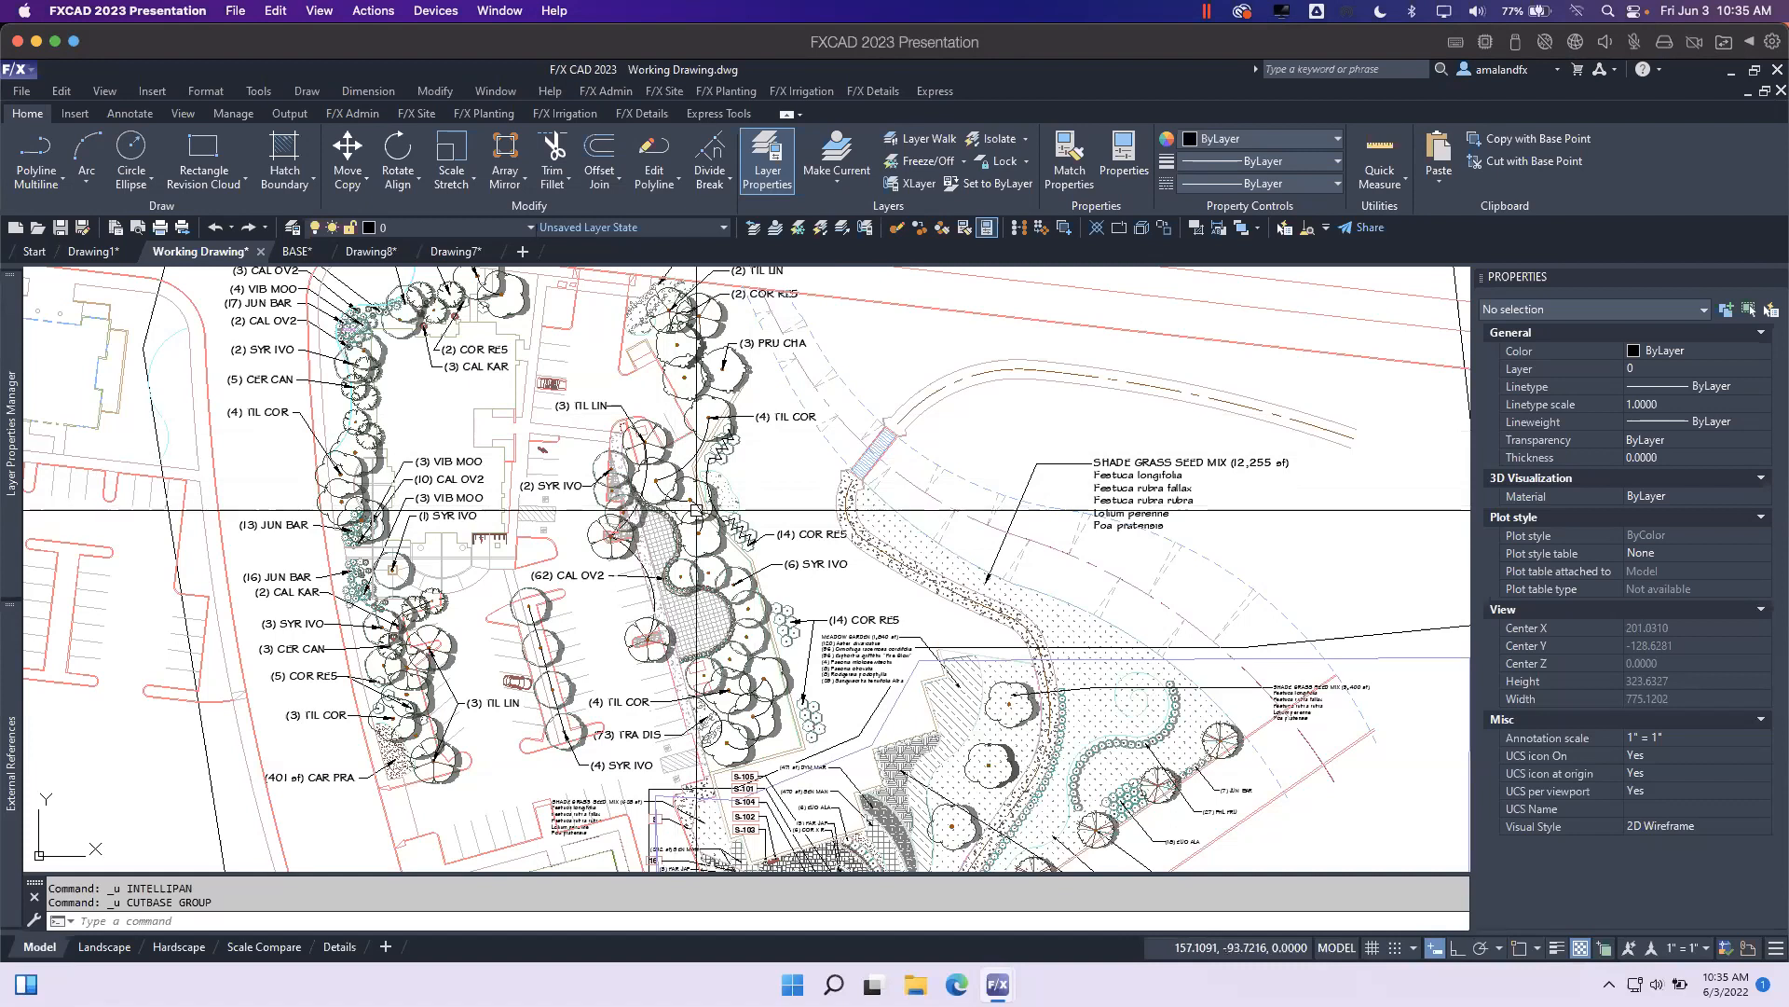
Draw an open four-segment zigzag polyline in the empty area above the site boundary.
middle_drag(998, 428, 943, 627)
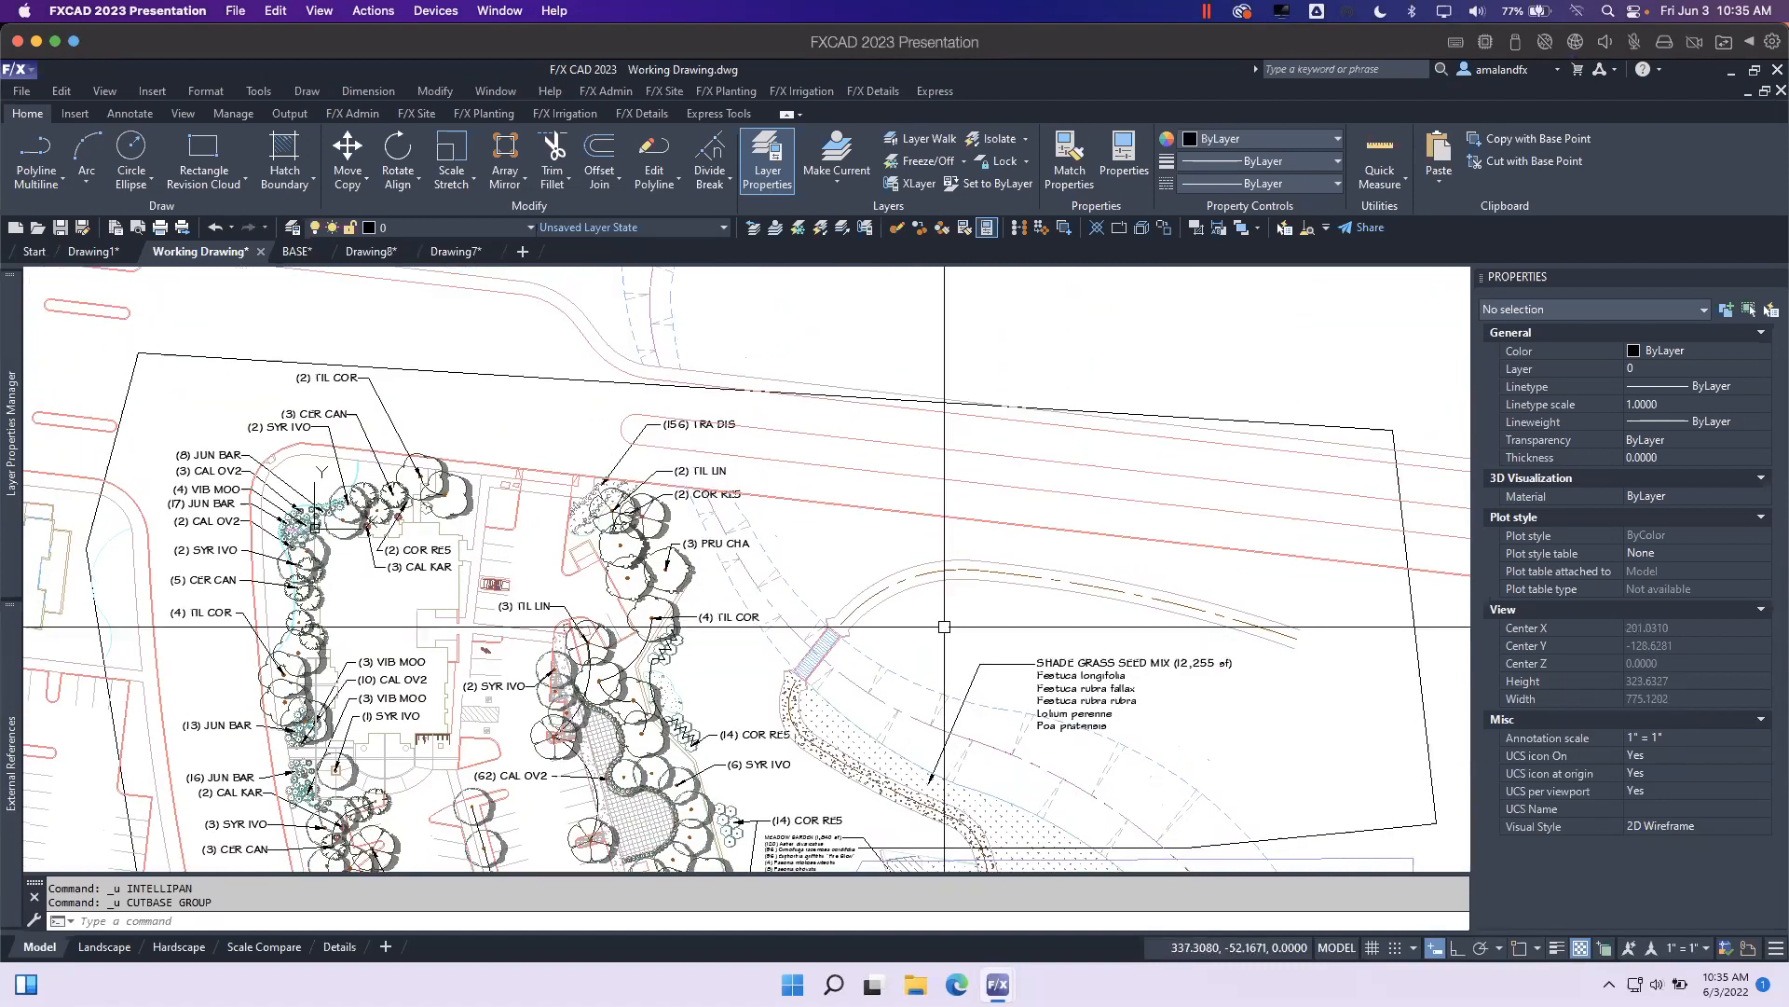
text(pl)
key(Return)
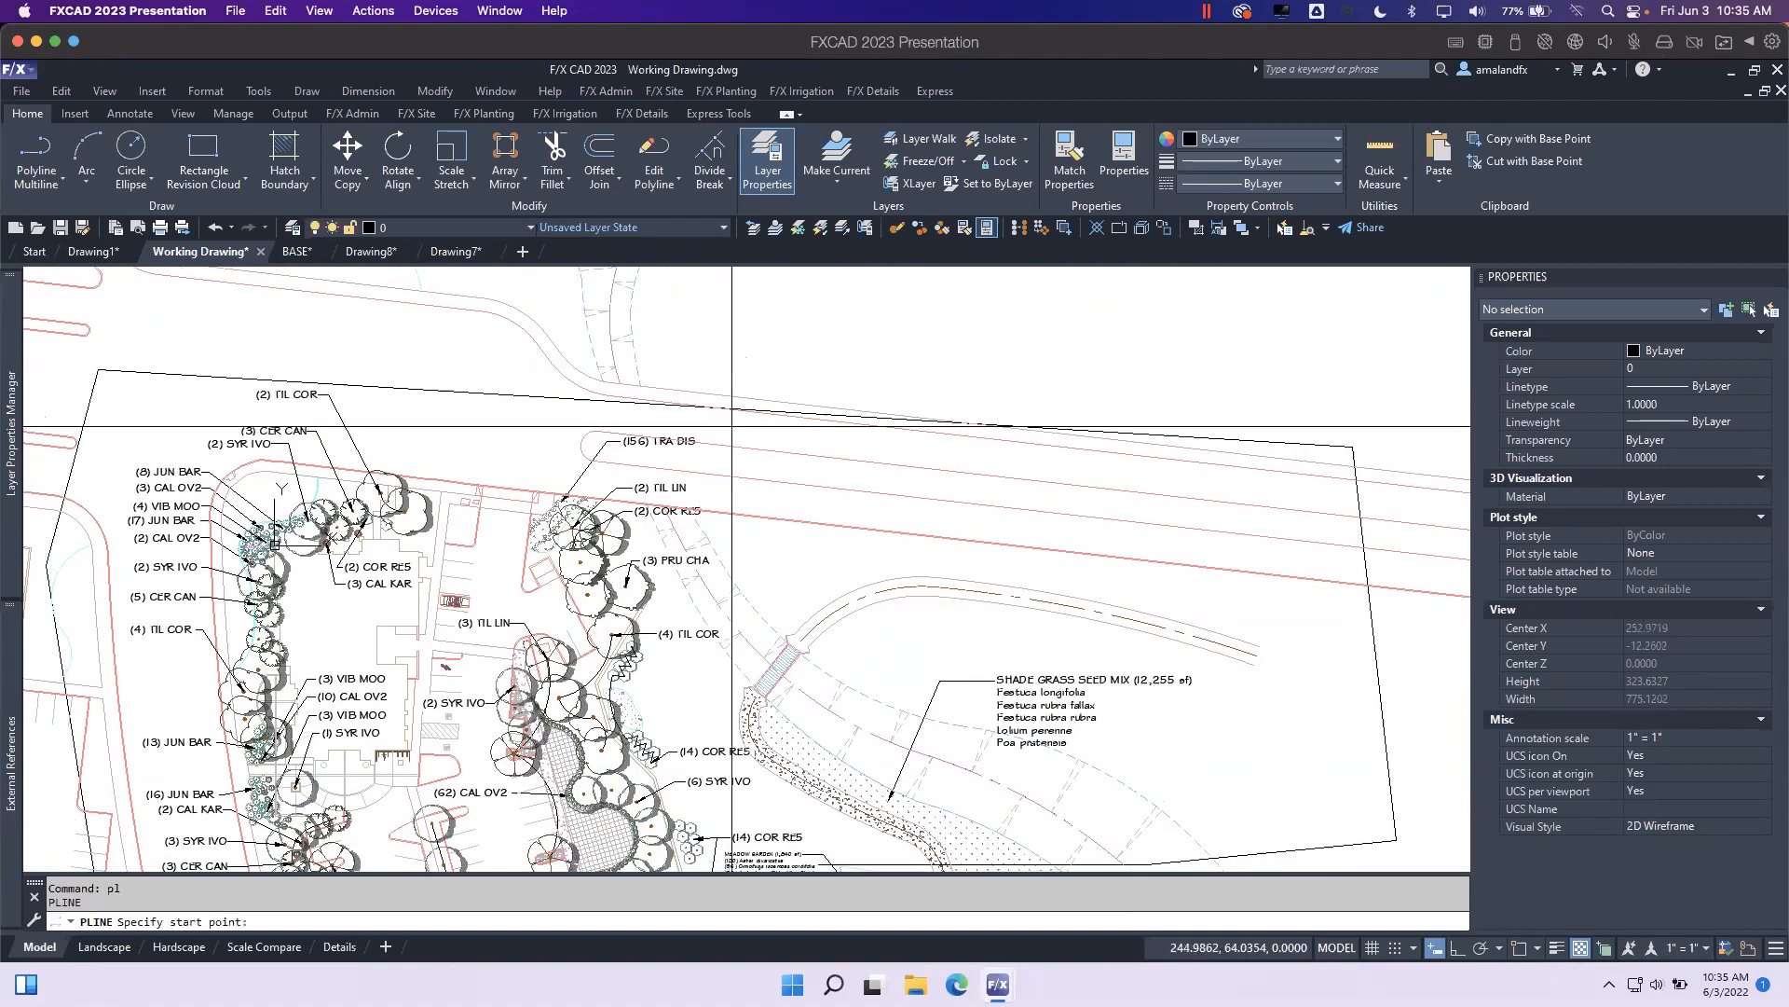
click(687, 362)
click(727, 308)
click(762, 357)
click(794, 299)
click(848, 357)
key(Return)
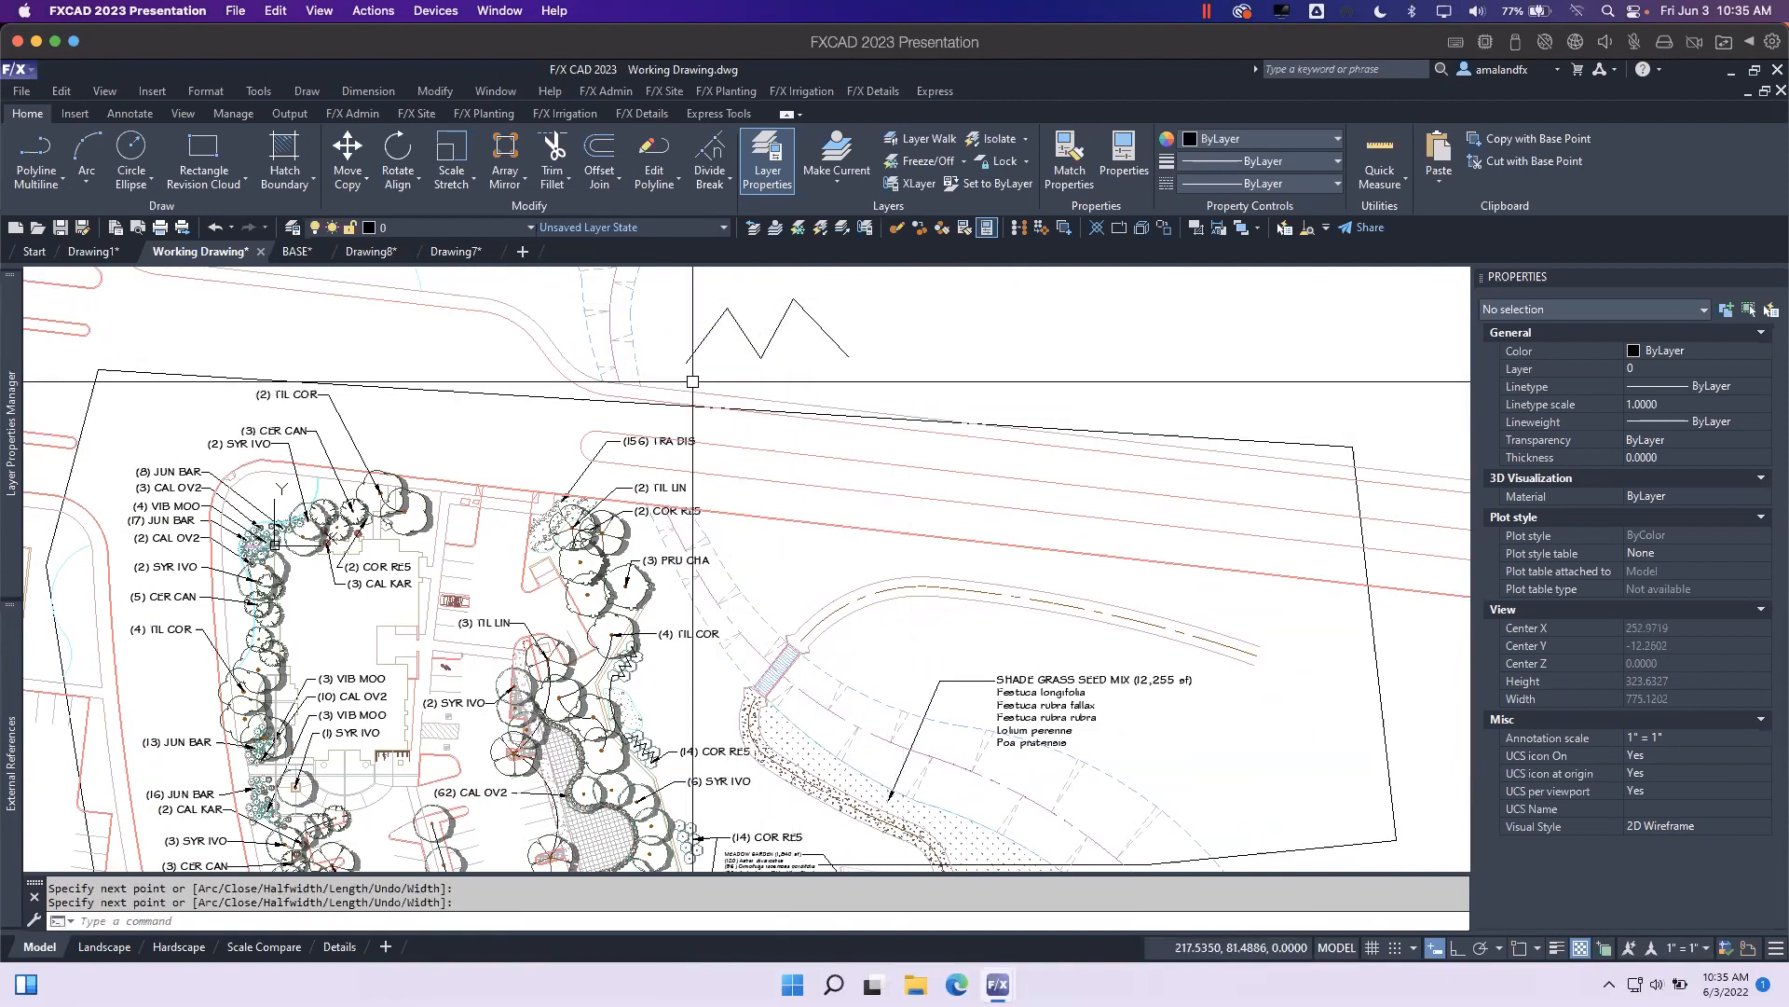
Select the zigzag polyline and add a vertex up and to the right of its last endpoint.
scroll(744, 297, up, 6)
middle_drag(812, 377, 761, 443)
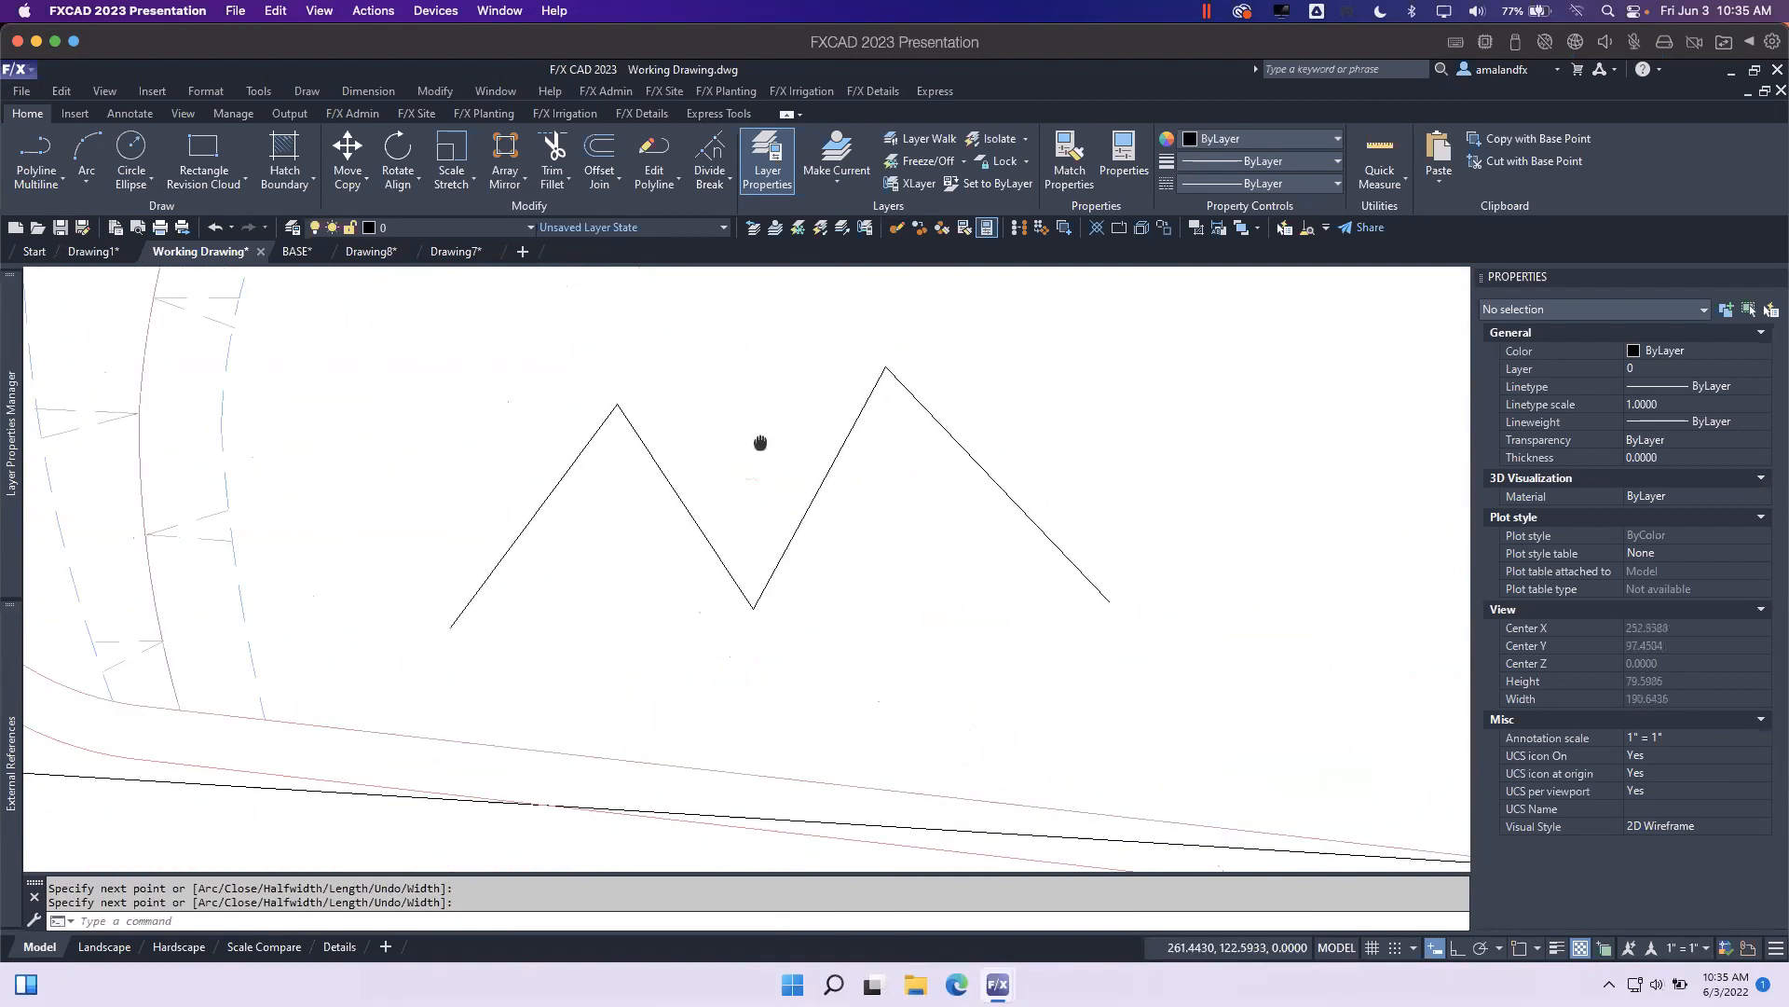
click(686, 496)
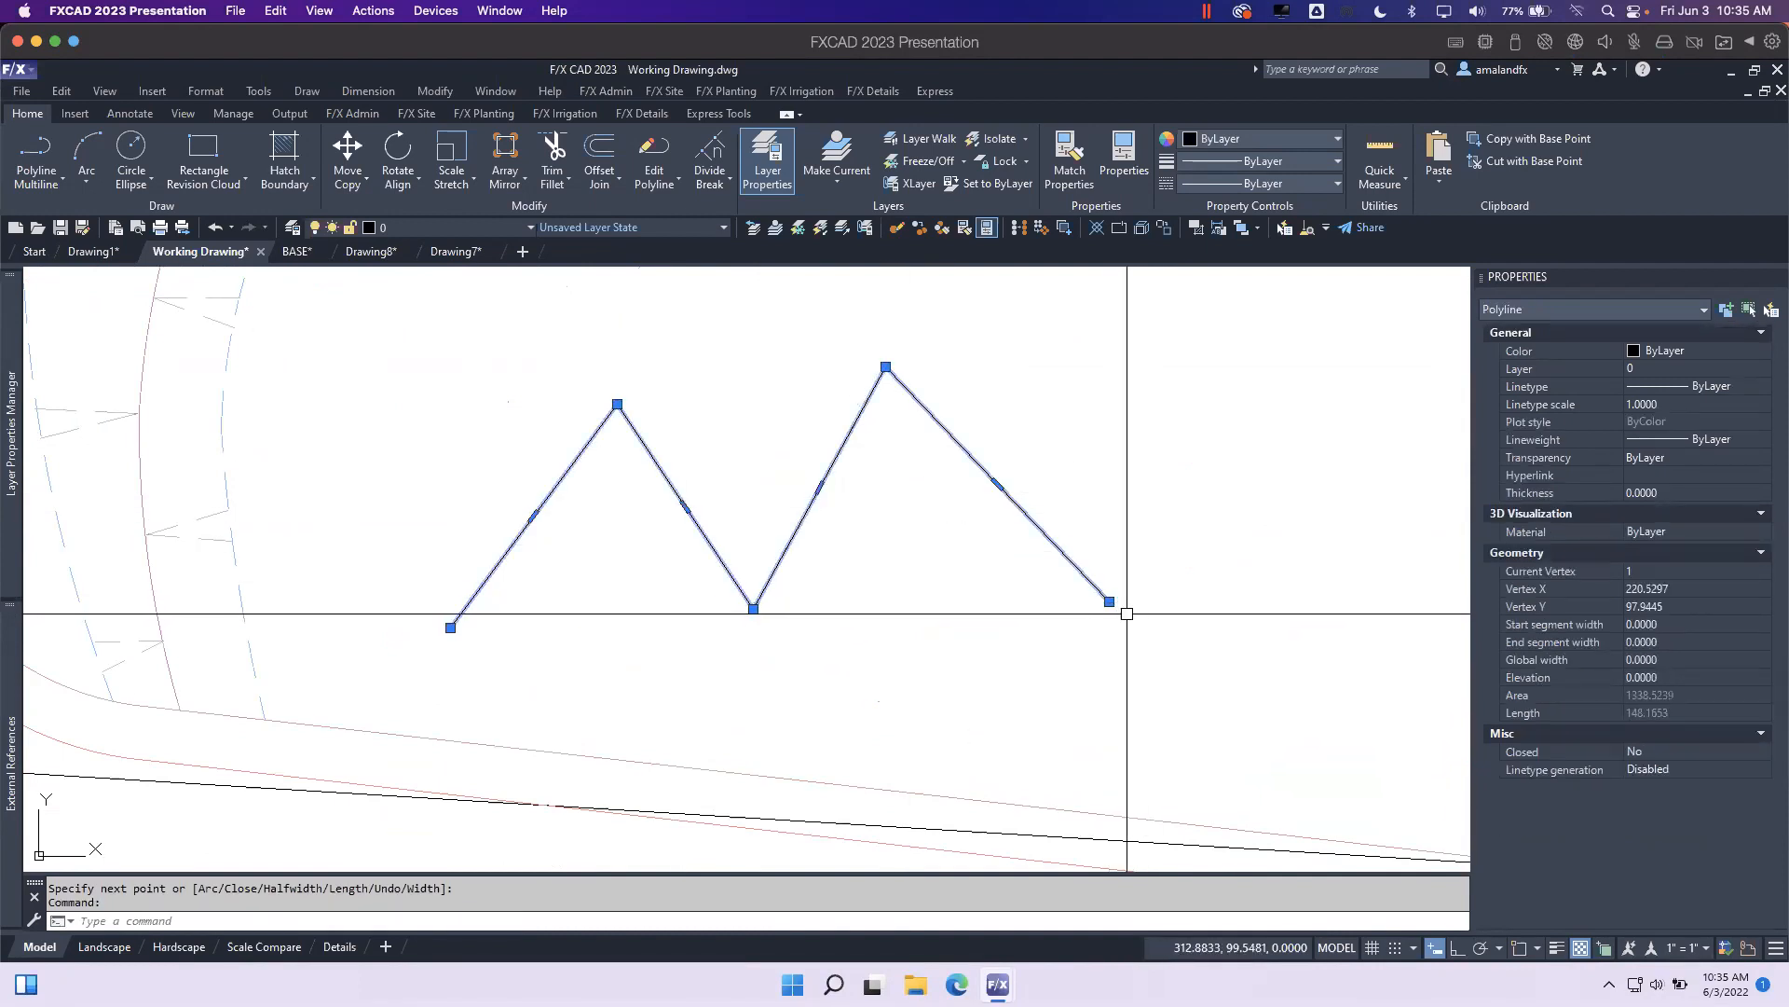
mouse_move(1109, 603)
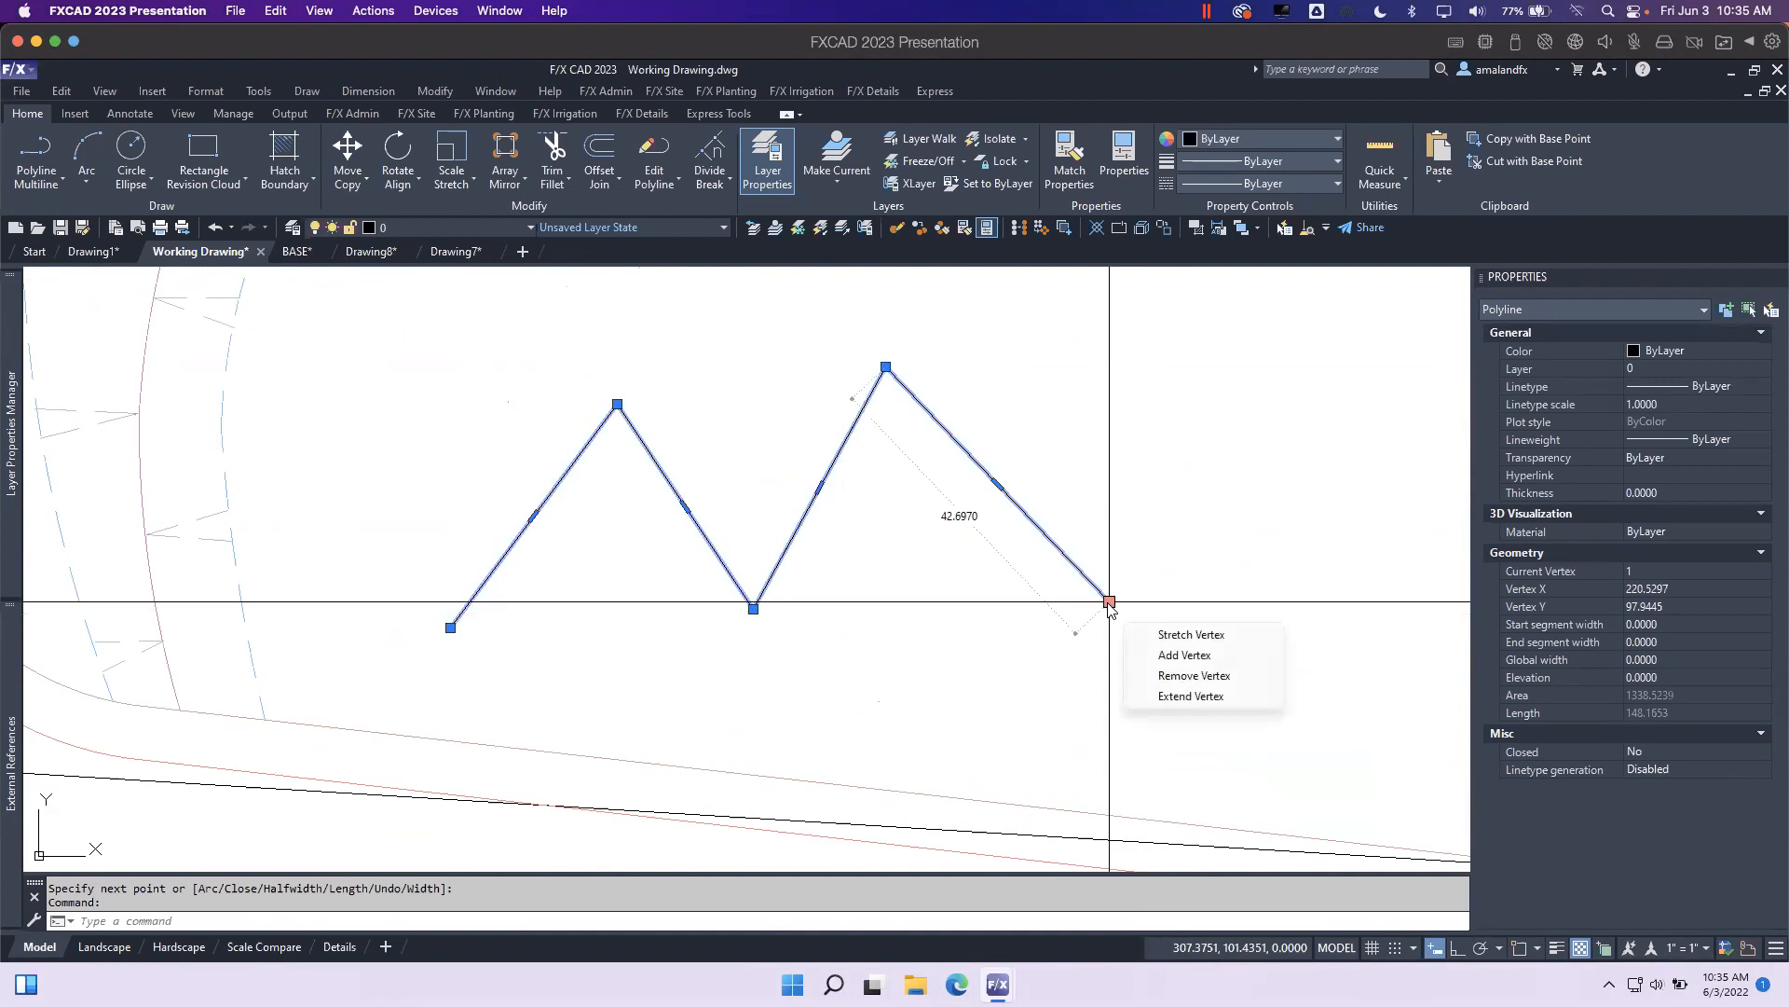
click(1171, 656)
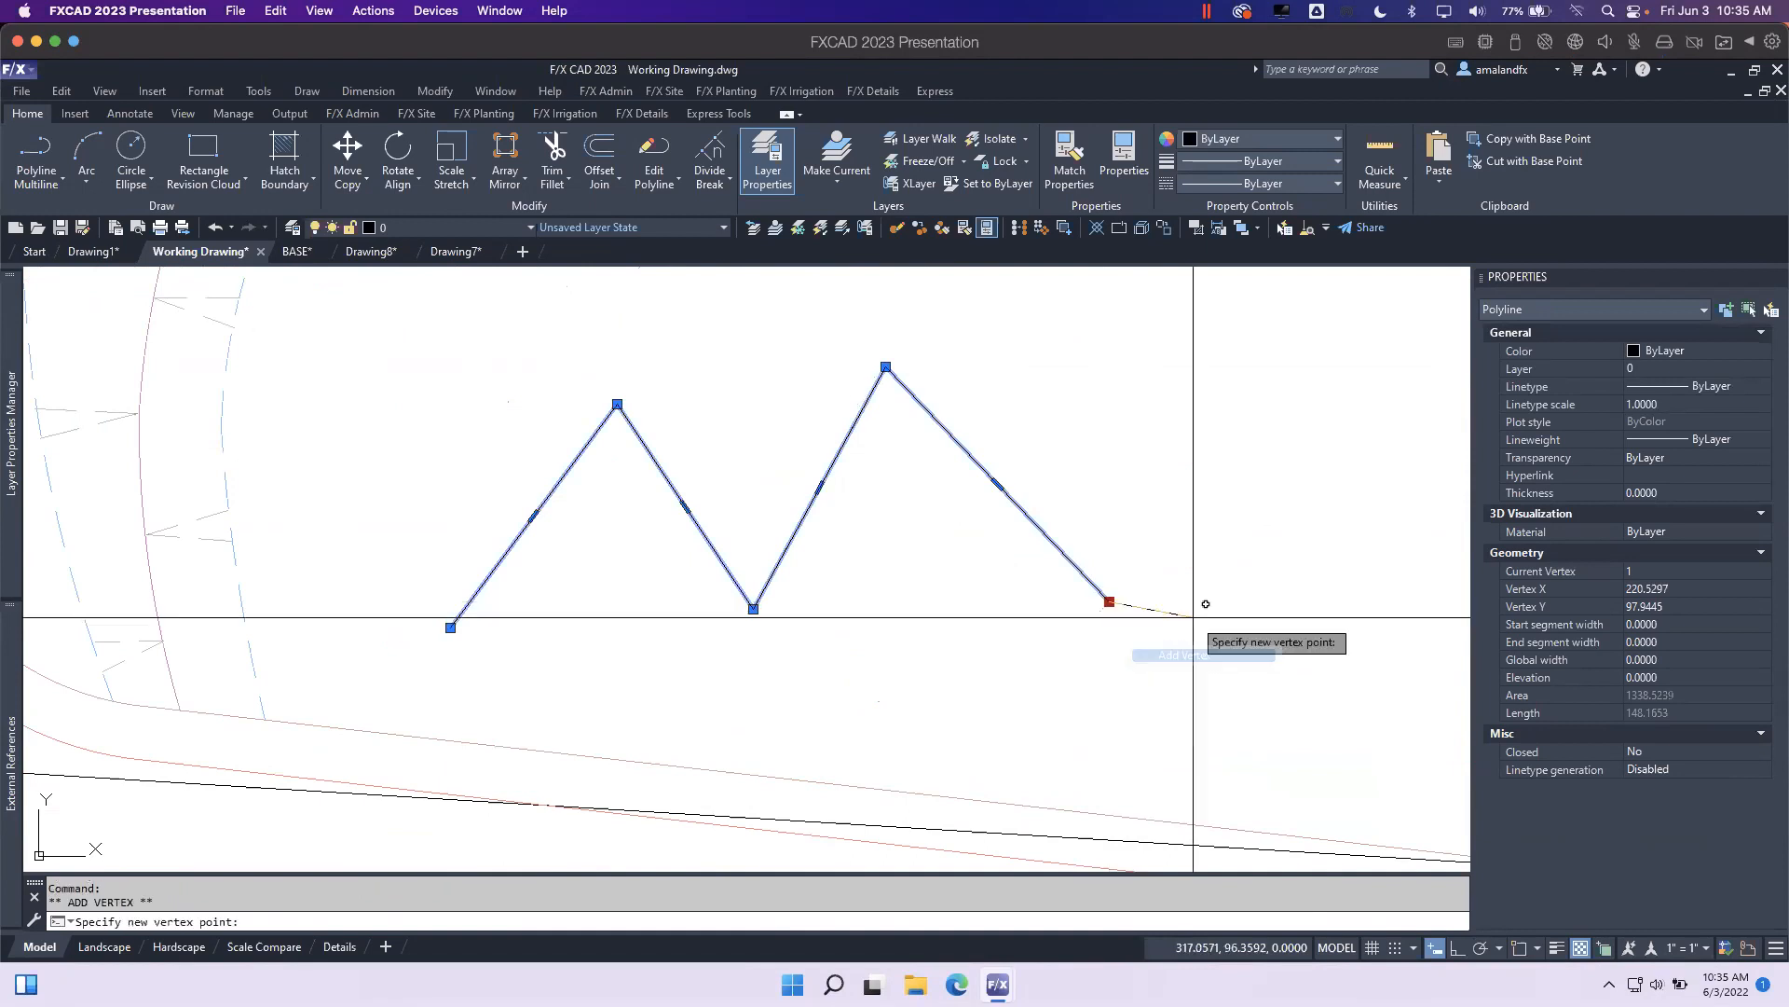
click(1205, 432)
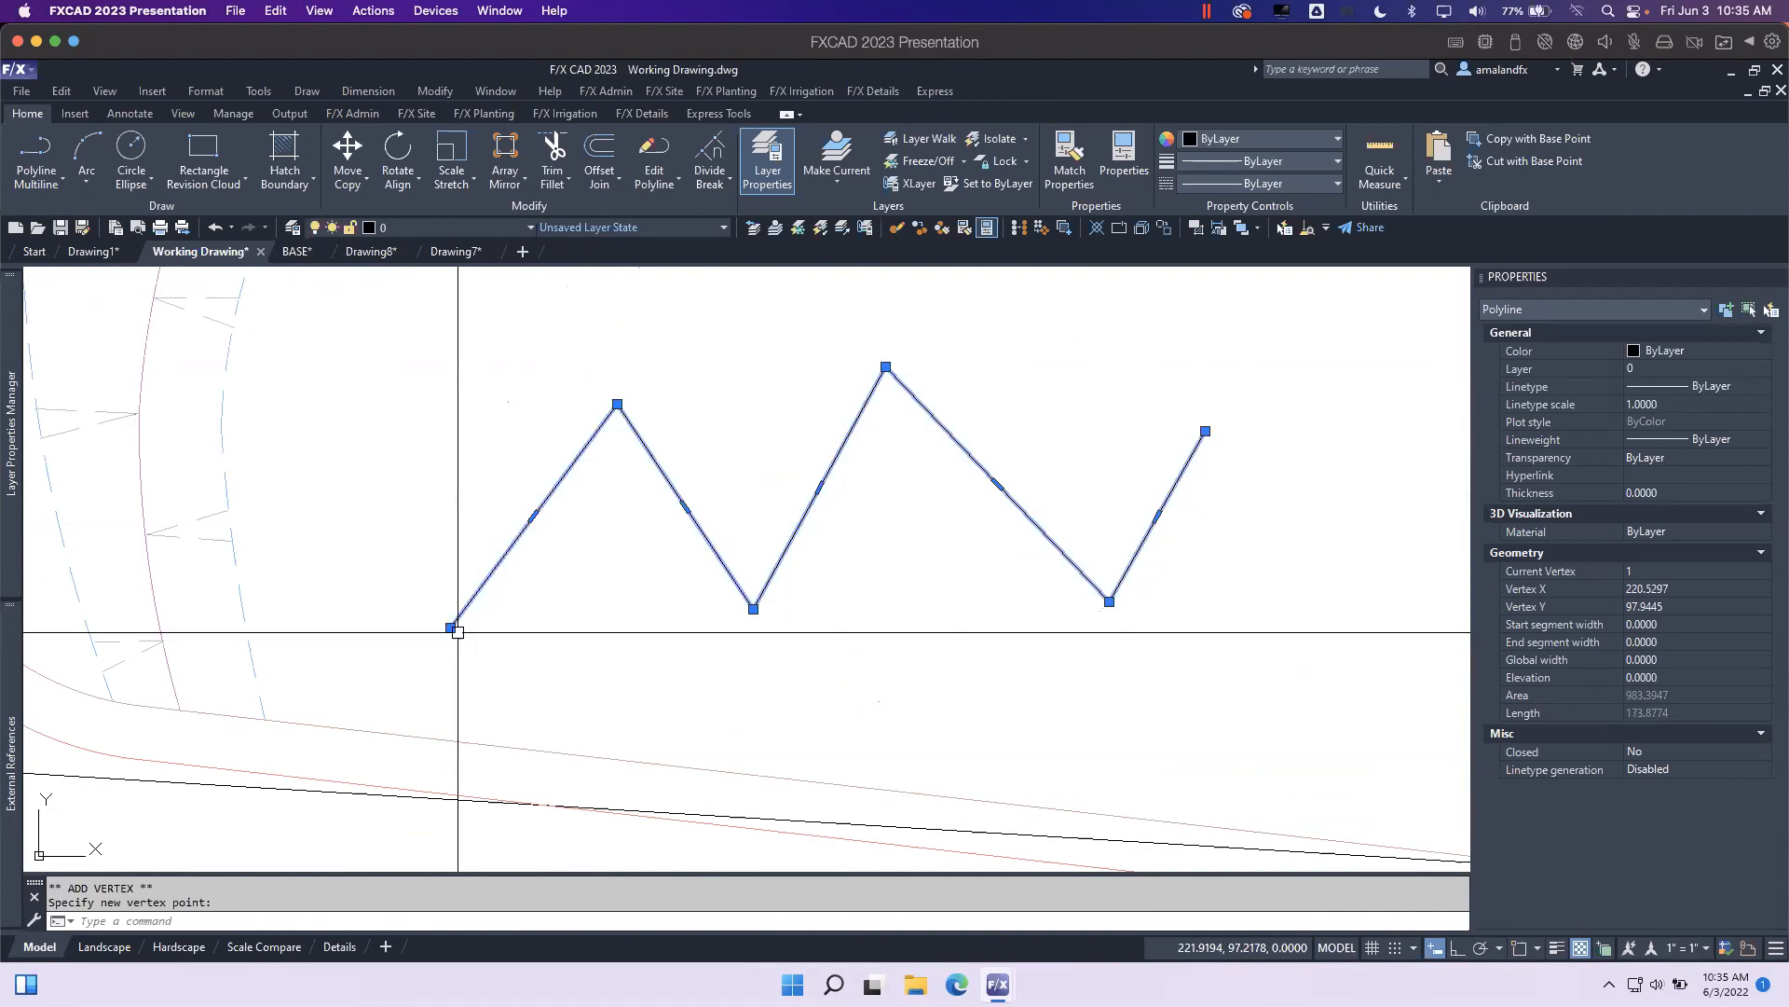
Add a vertex from the polyline's start point, placing it between the start and the first peak.
mouse_move(450, 629)
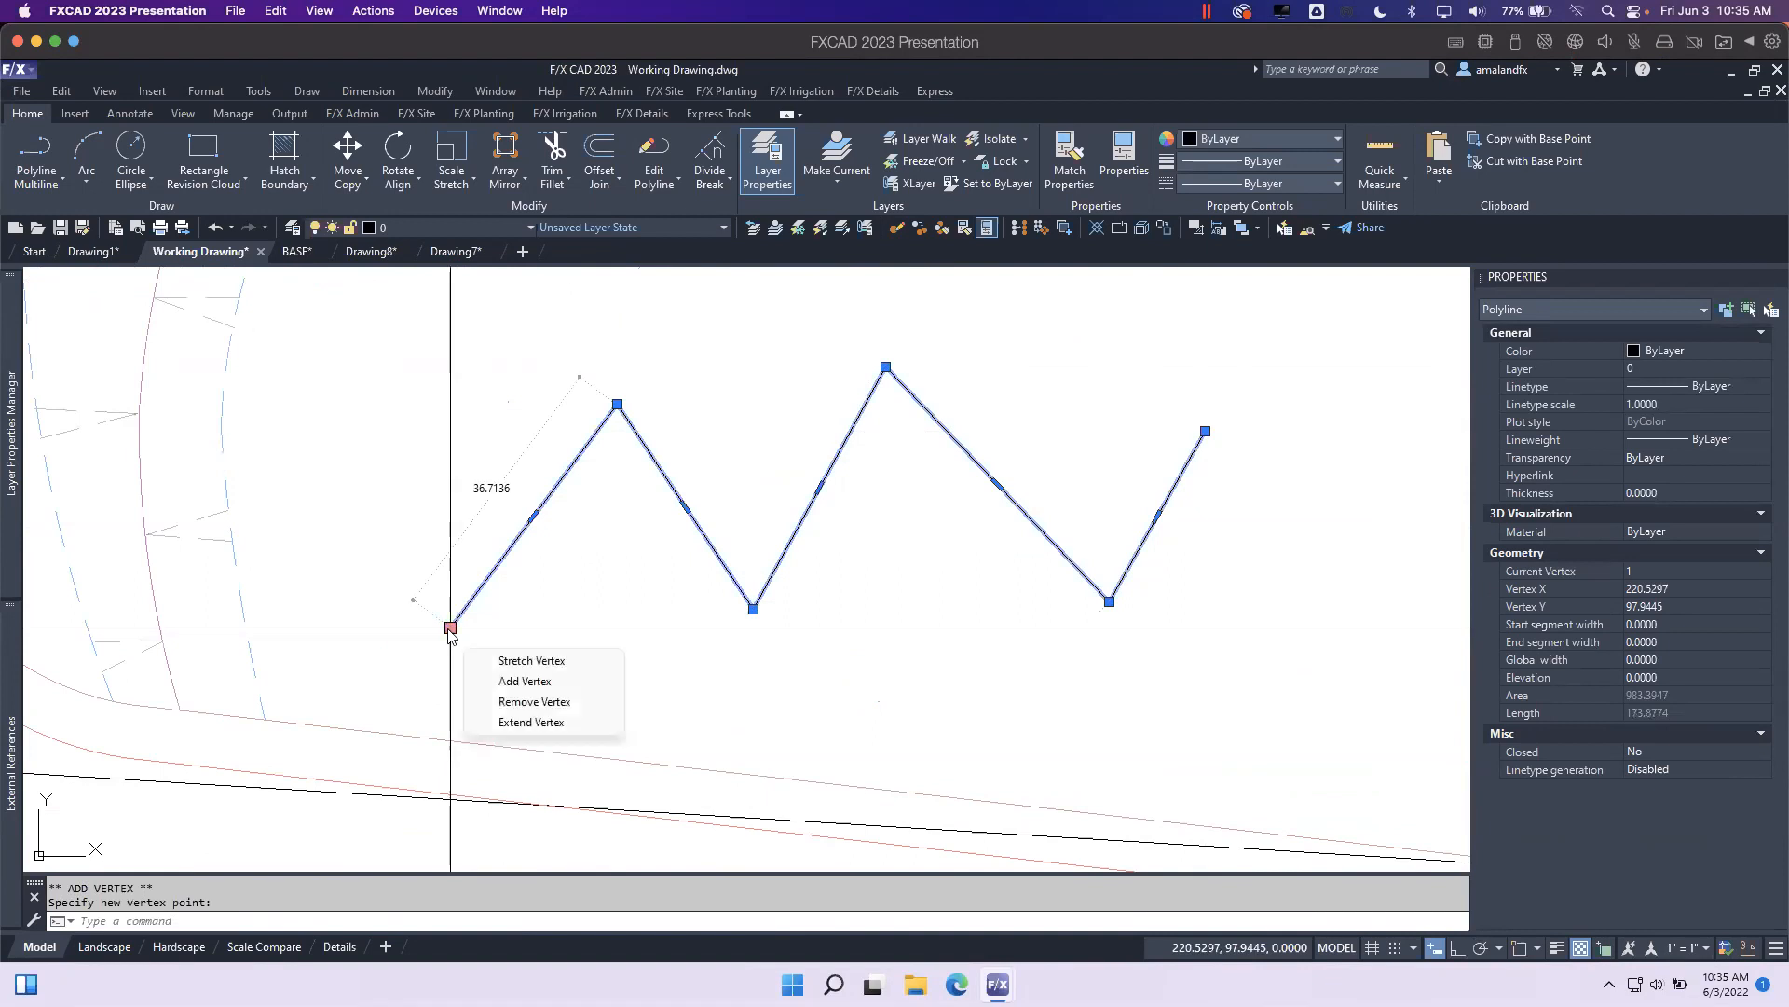
click(511, 682)
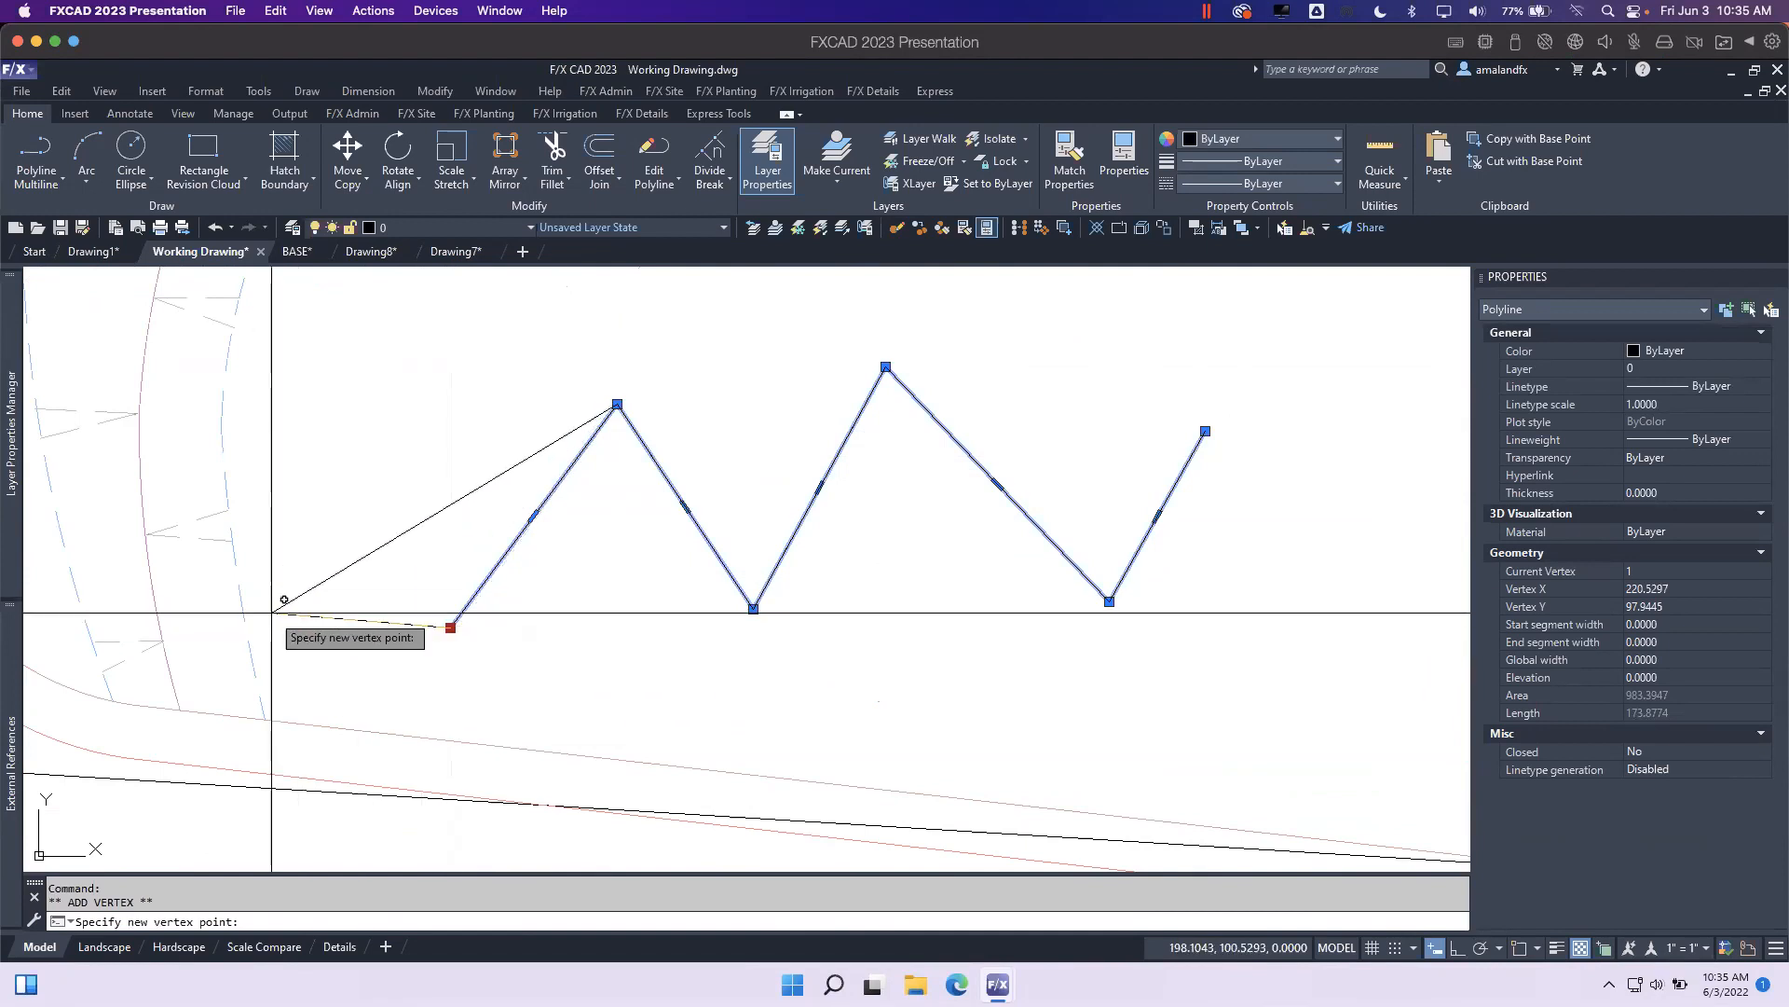
click(507, 499)
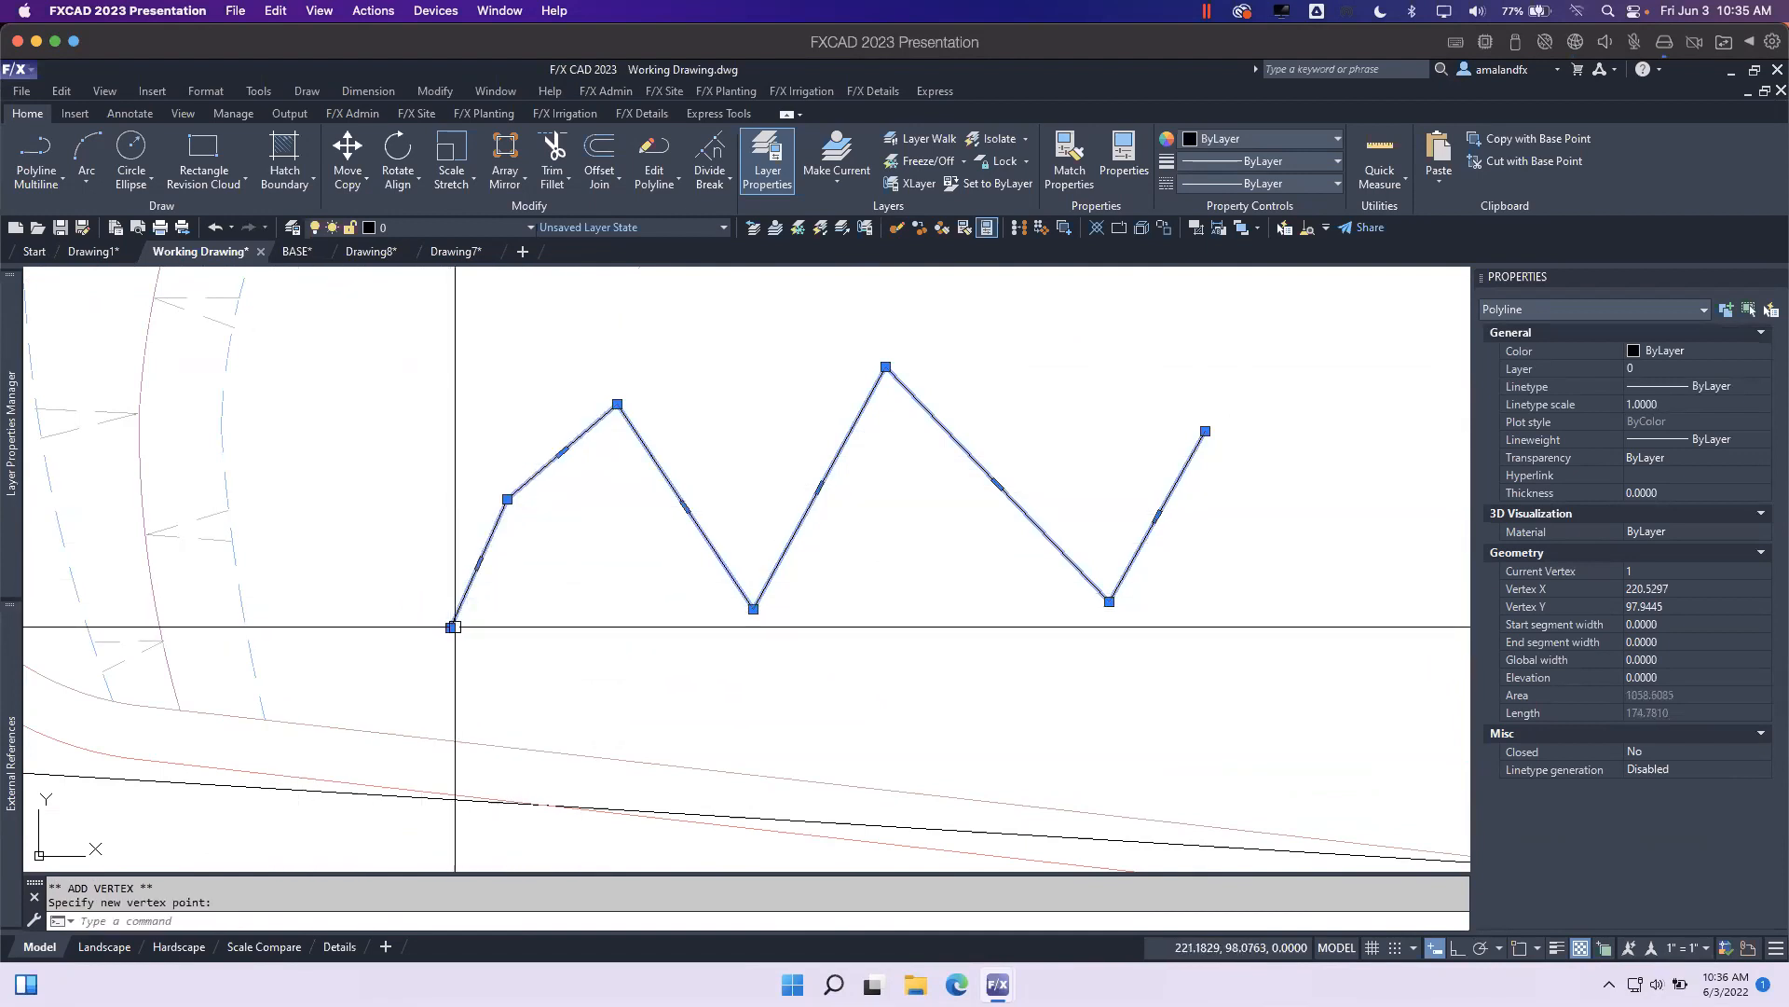
Extend the polyline from its start vertex with a new segment running up and to the left.
mouse_move(452, 628)
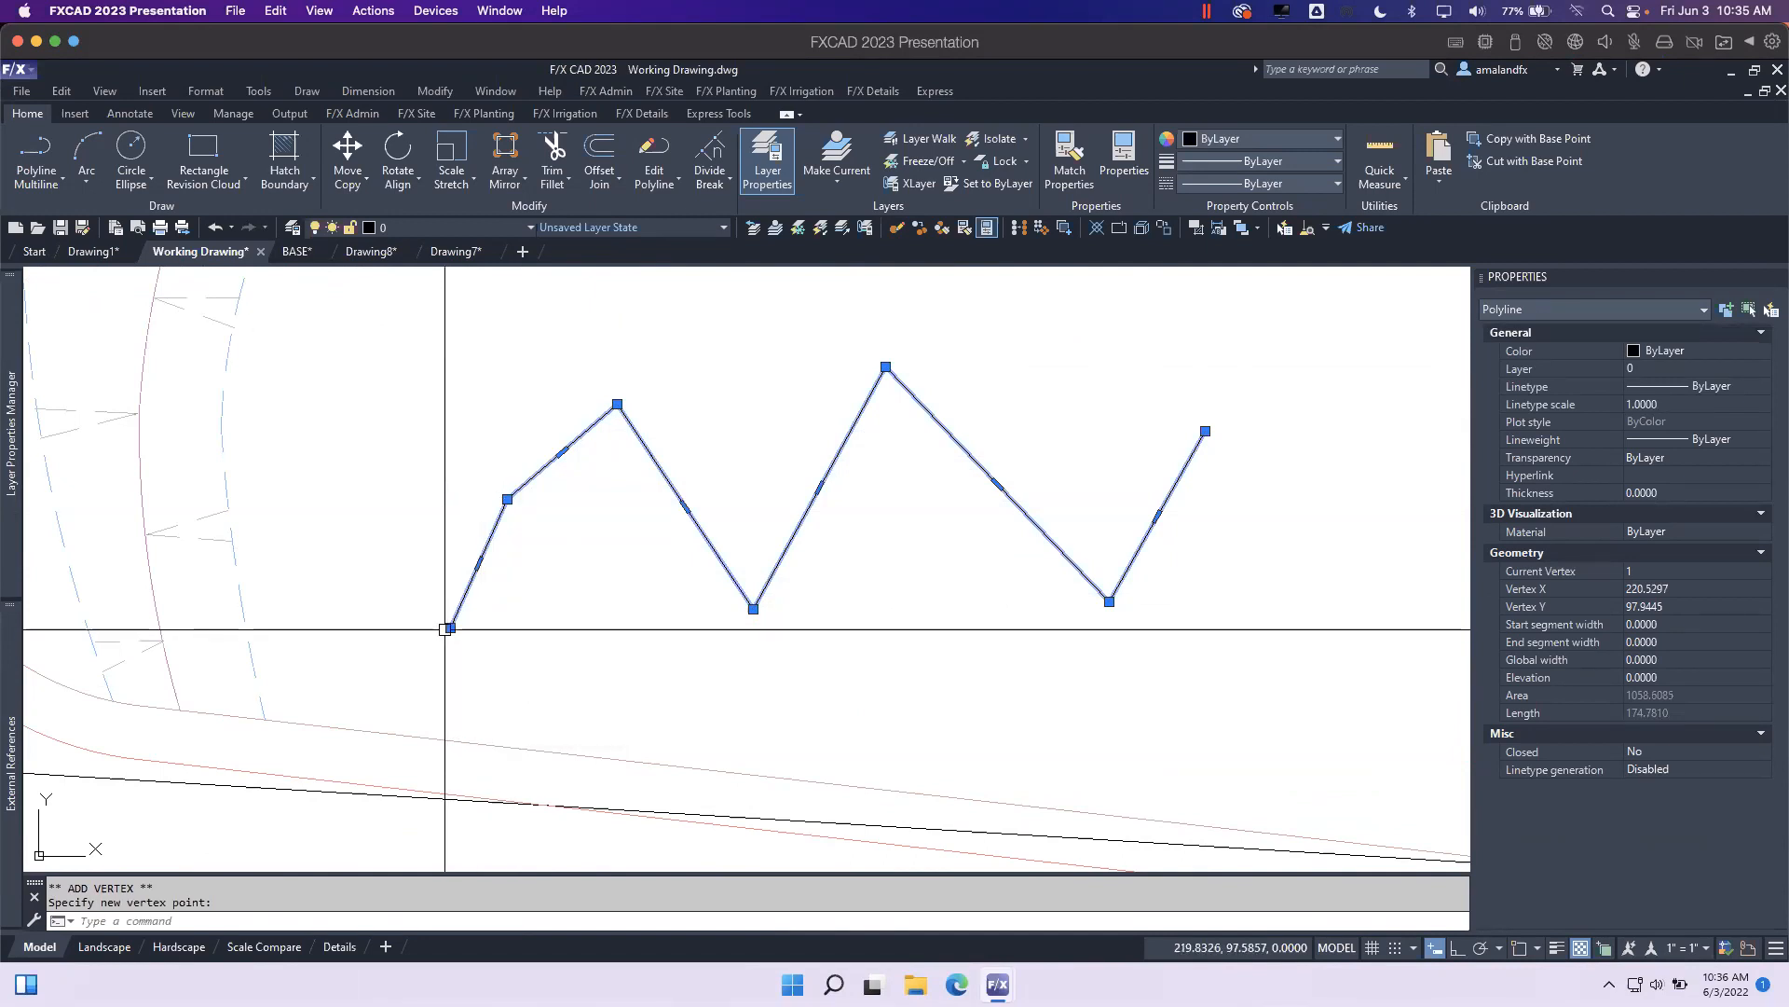
mouse_move(450, 629)
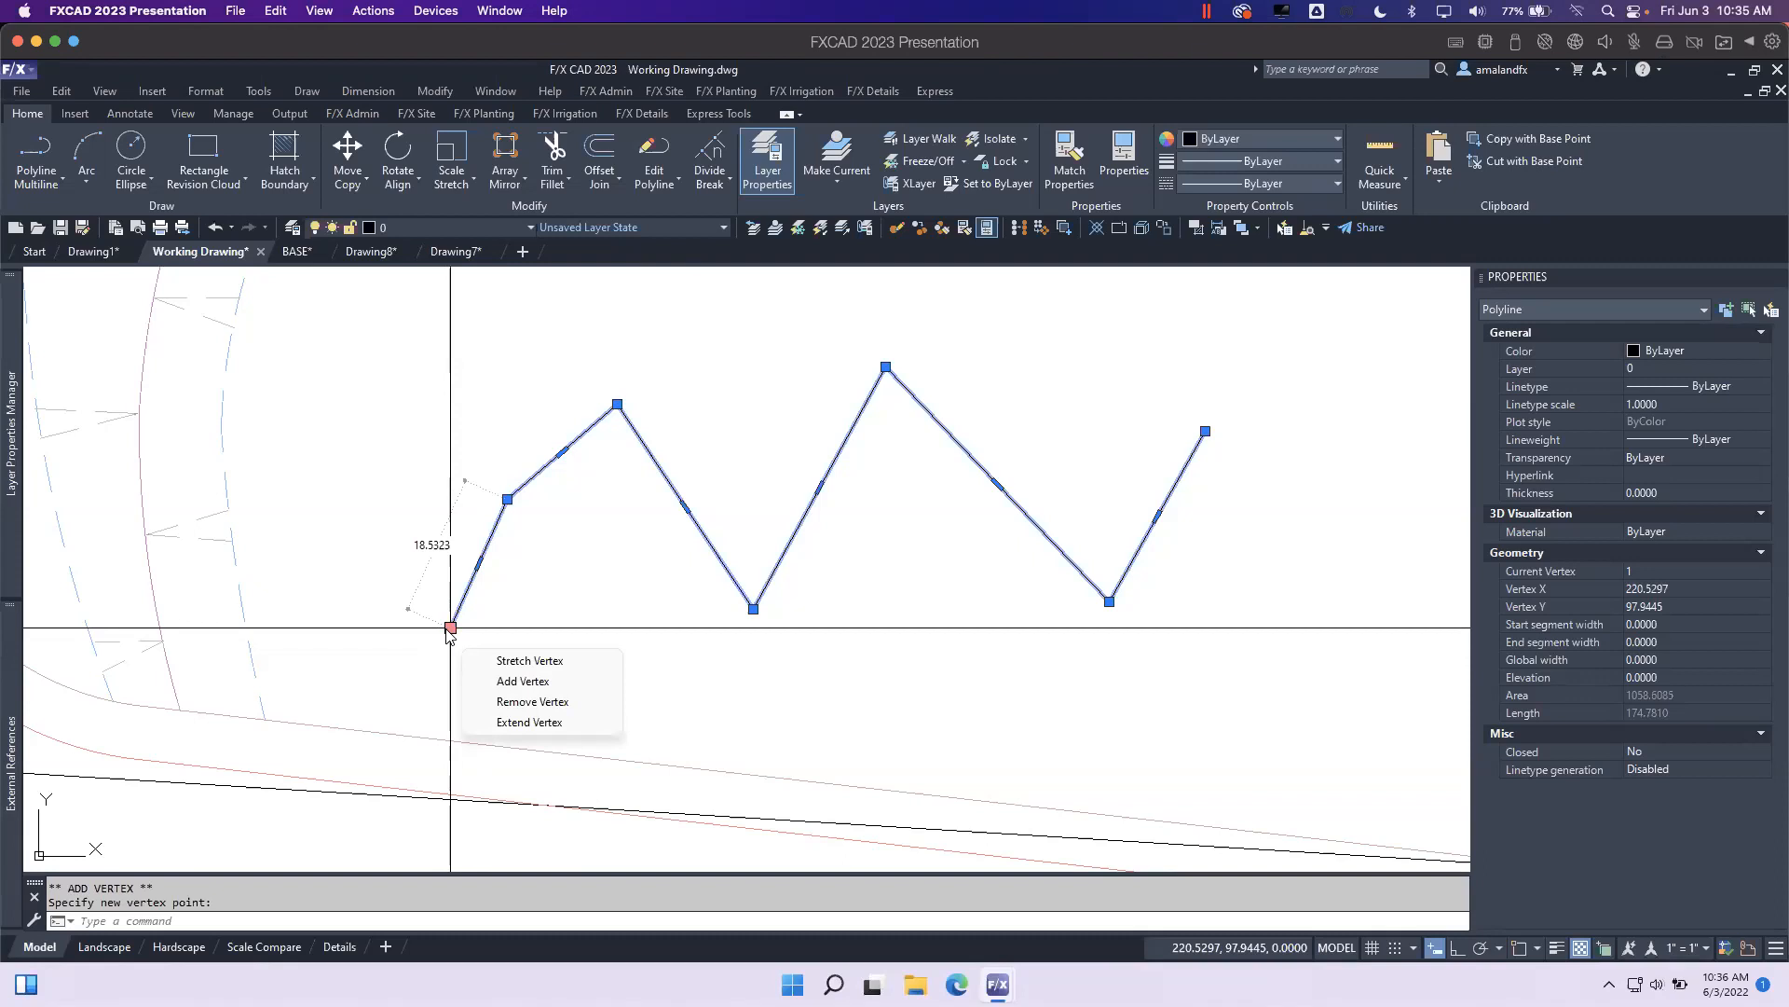
click(527, 722)
click(323, 532)
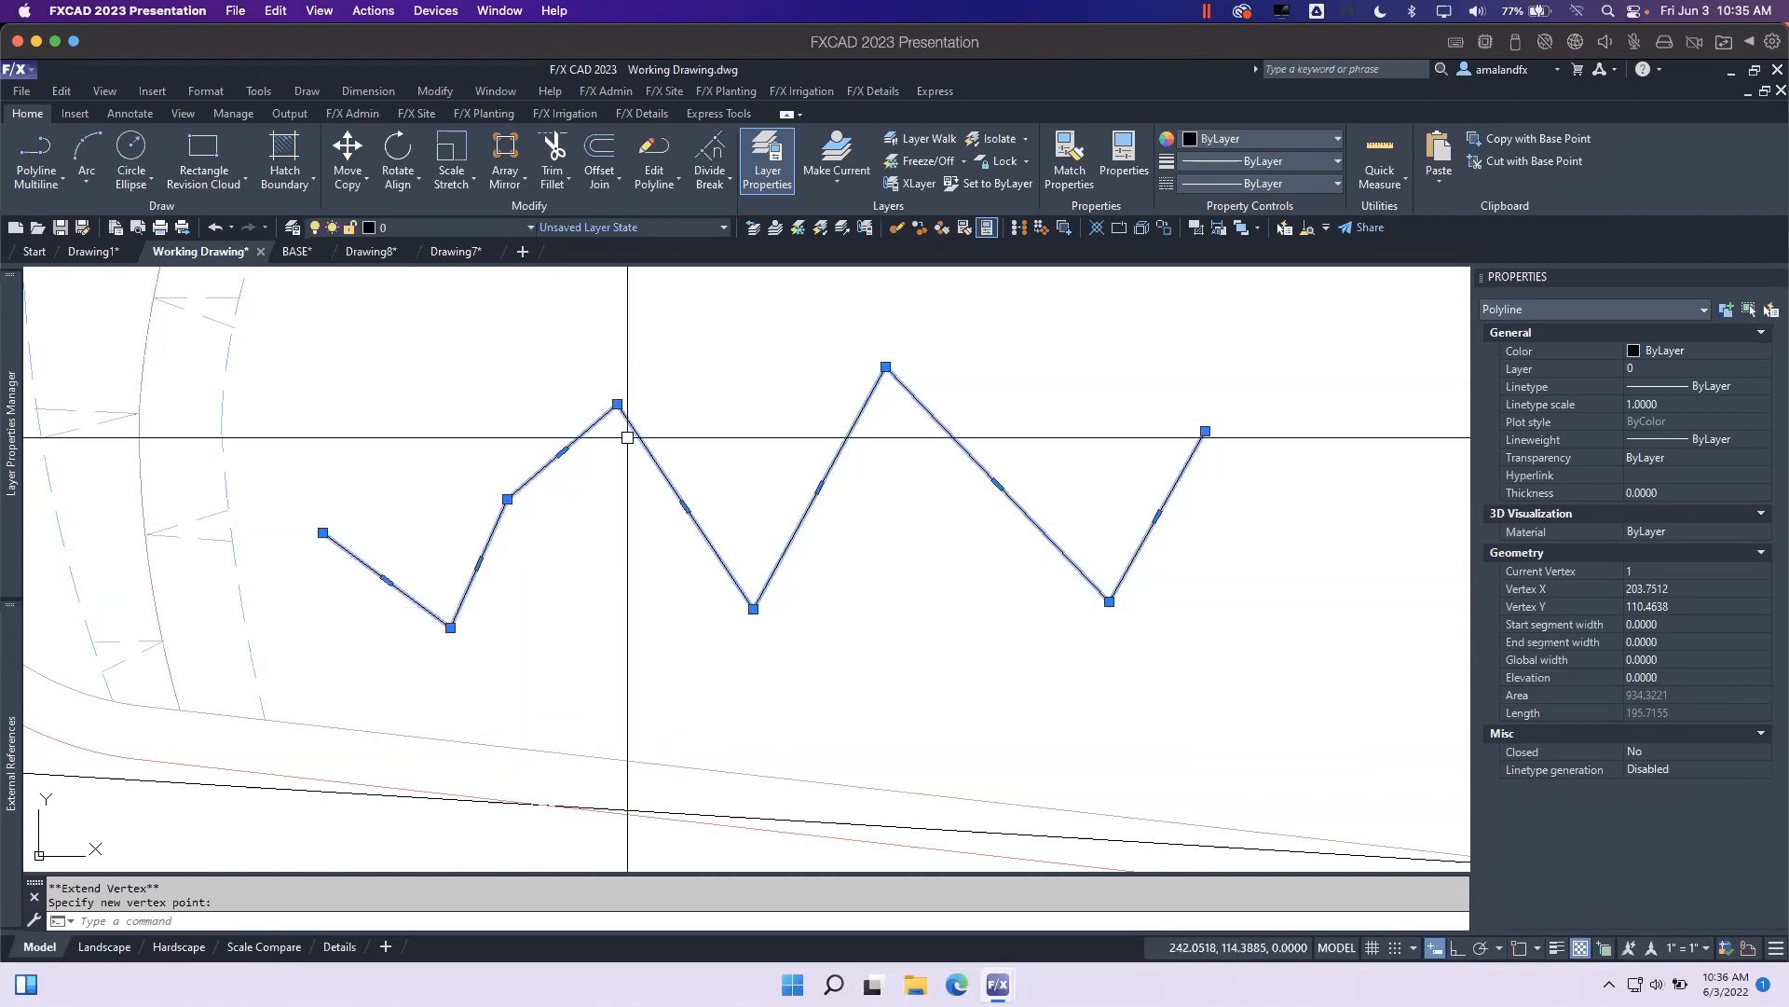
Clear the zigzag selection and remove the end vertex at the southernmost tree from the (4) TIL COR connecting polyline.
key(Escape)
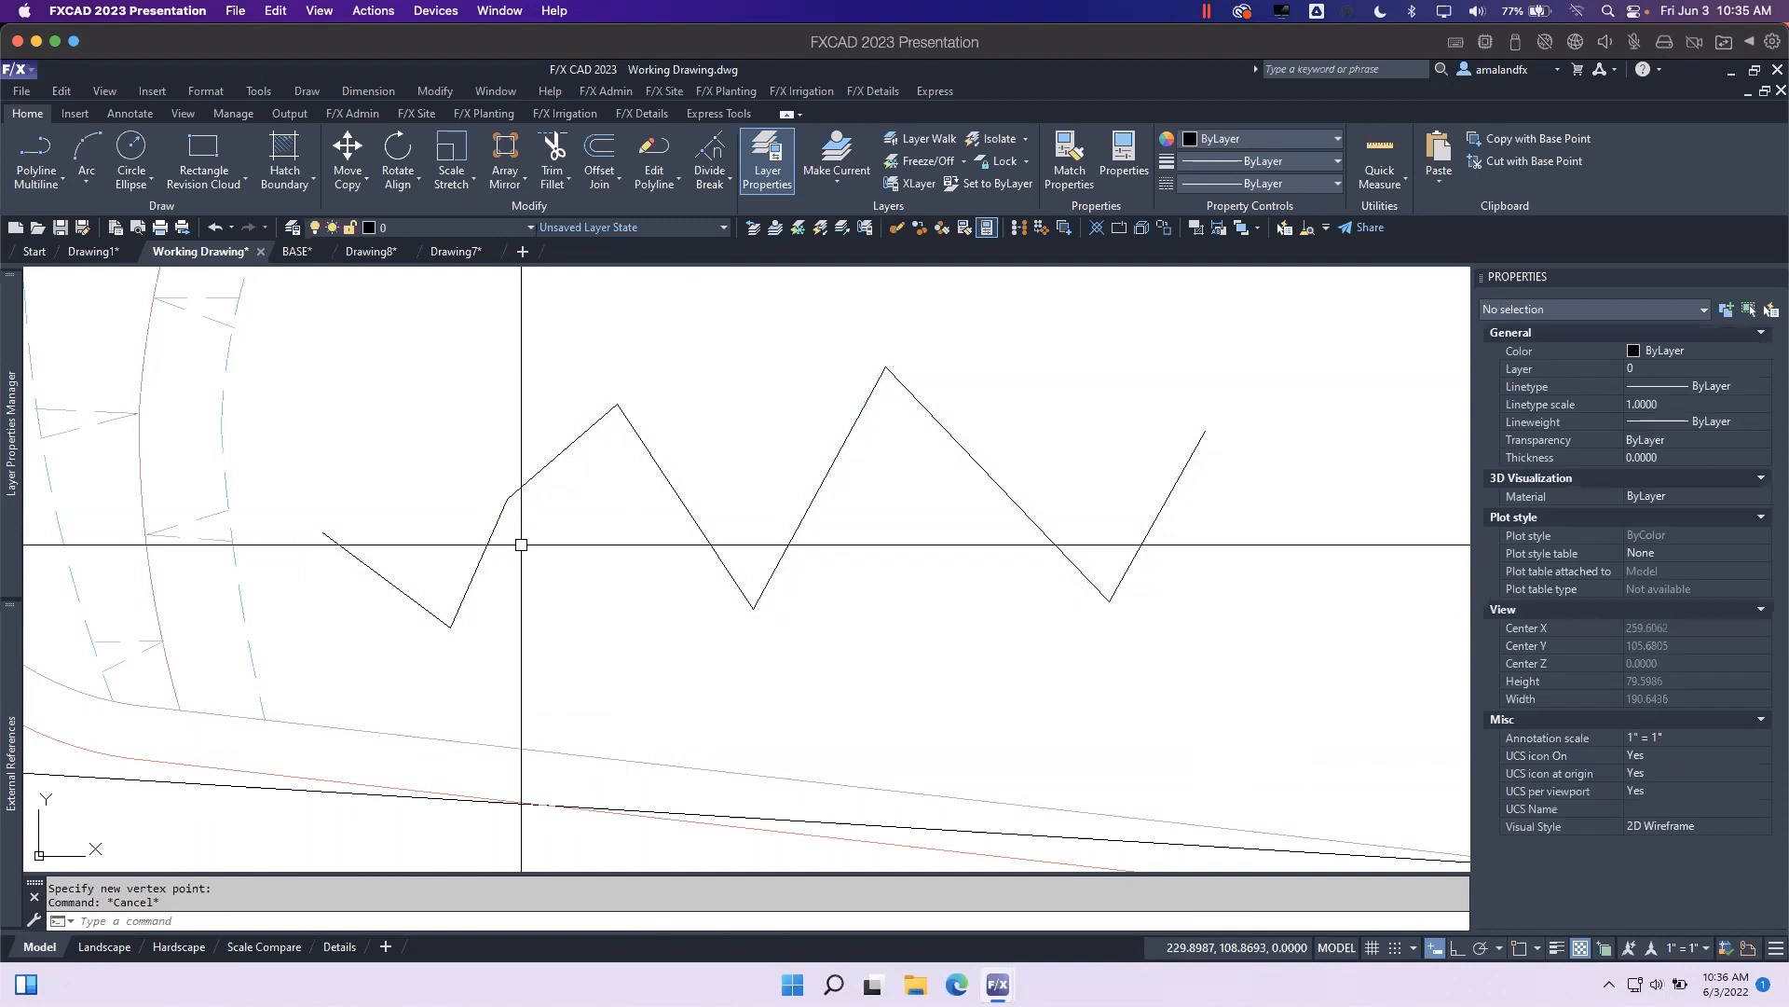
scroll(532, 550, down, 1)
middle_drag(725, 601, 812, 597)
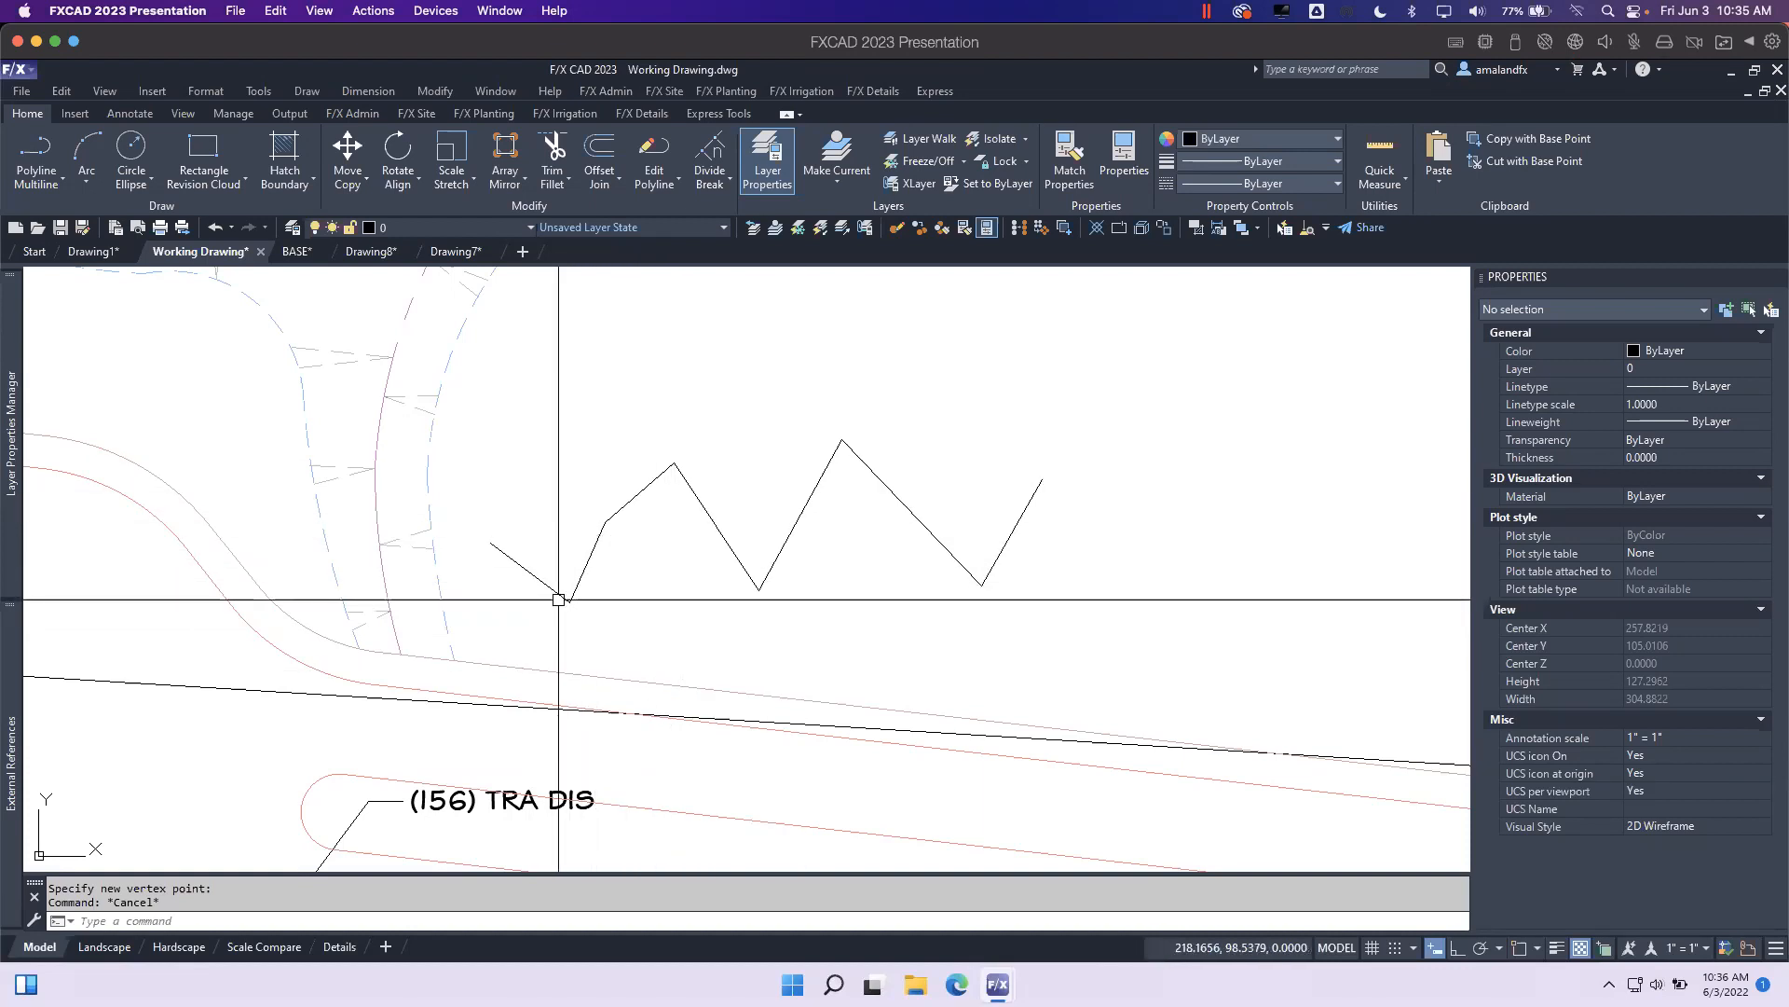
scroll(733, 636, down, 4)
scroll(733, 636, down, 3)
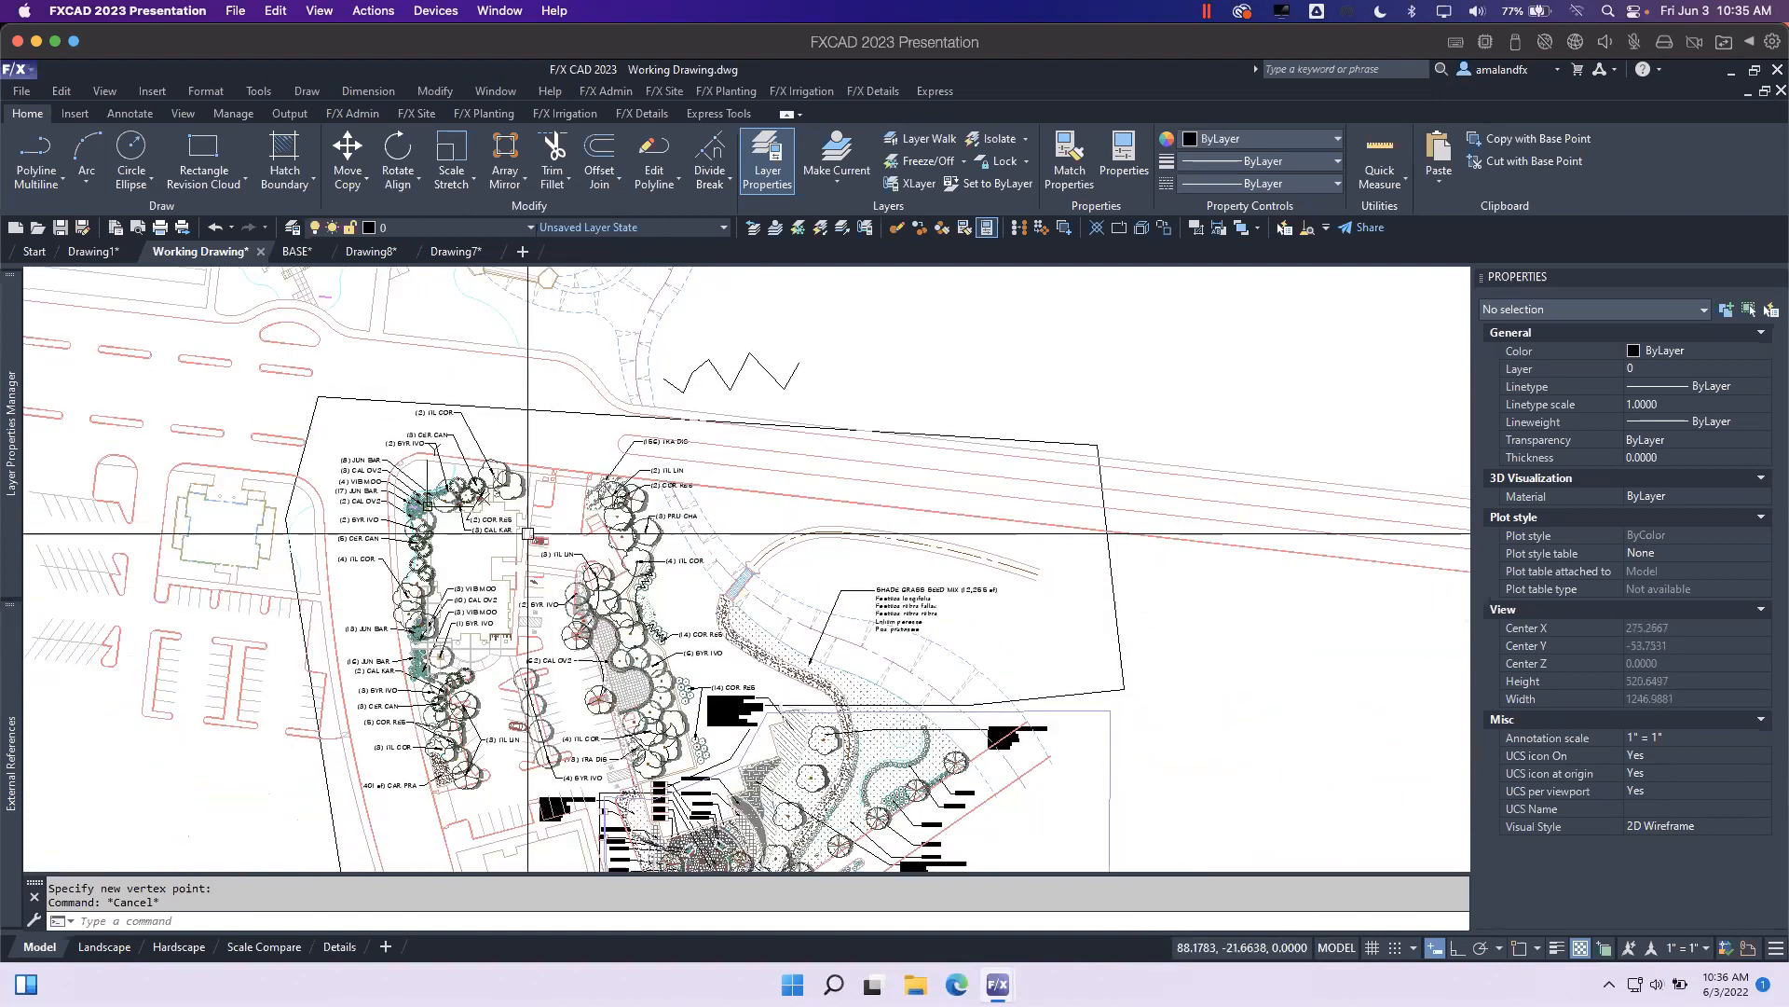
scroll(615, 569, up, 4)
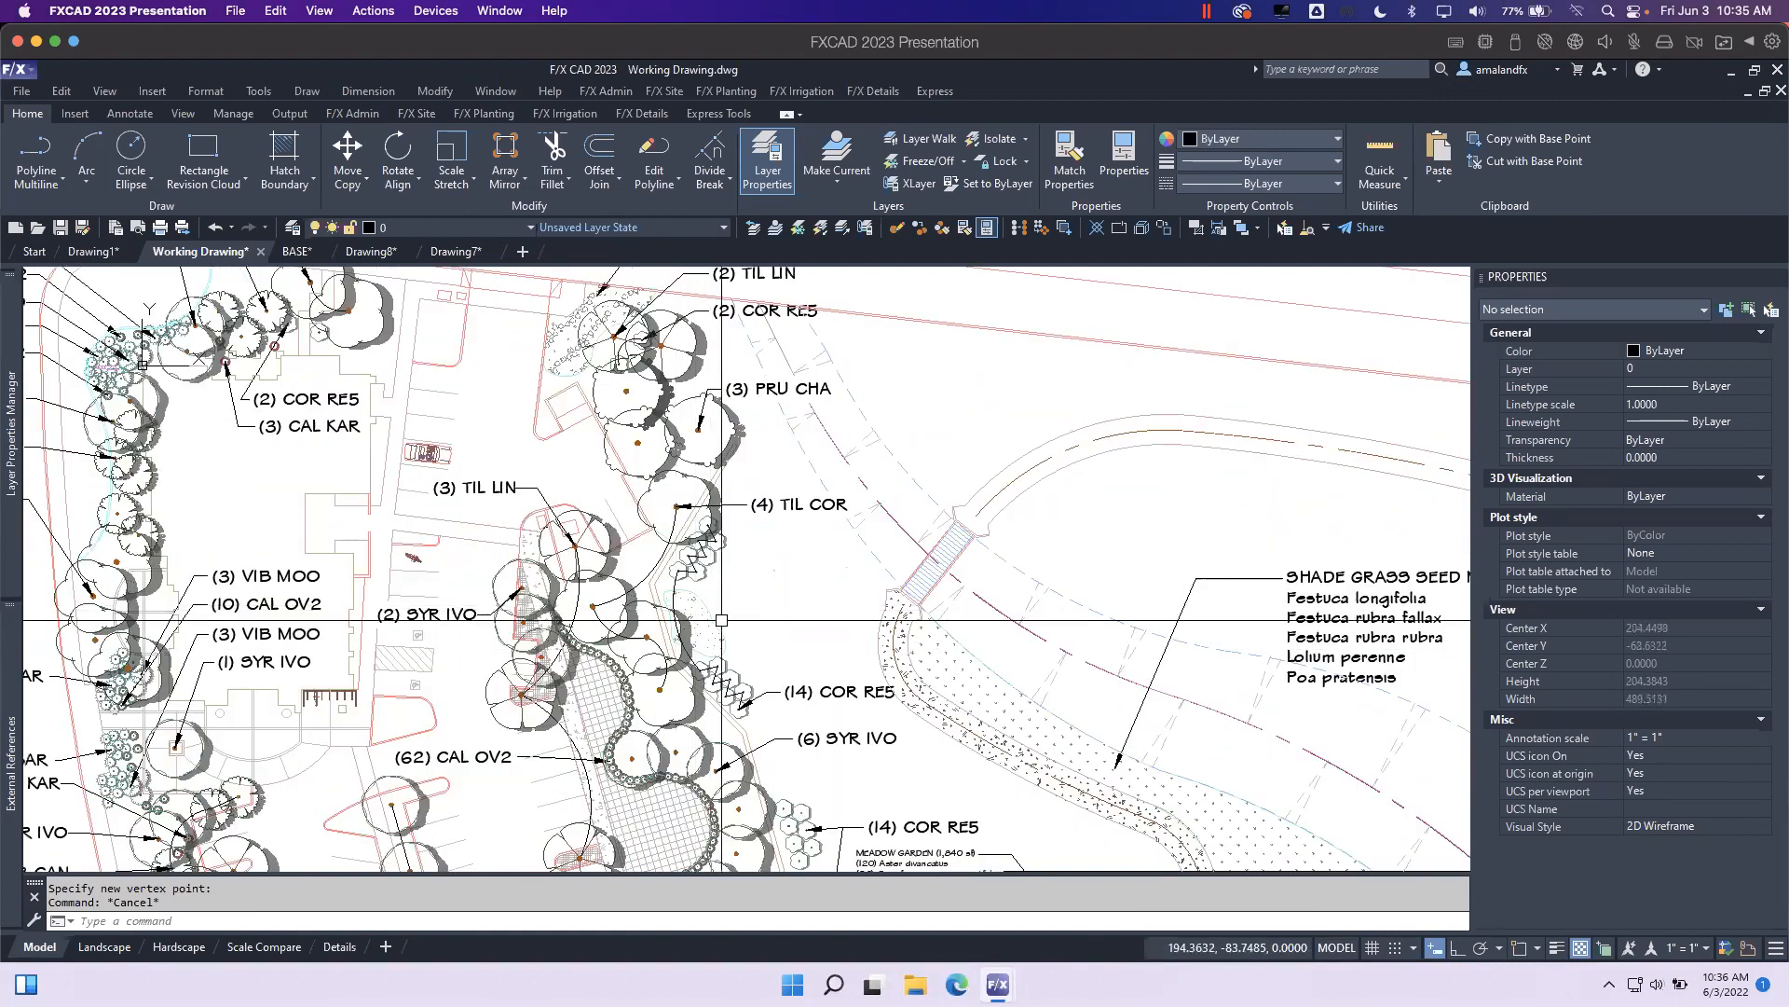
scroll(724, 451, up, 2)
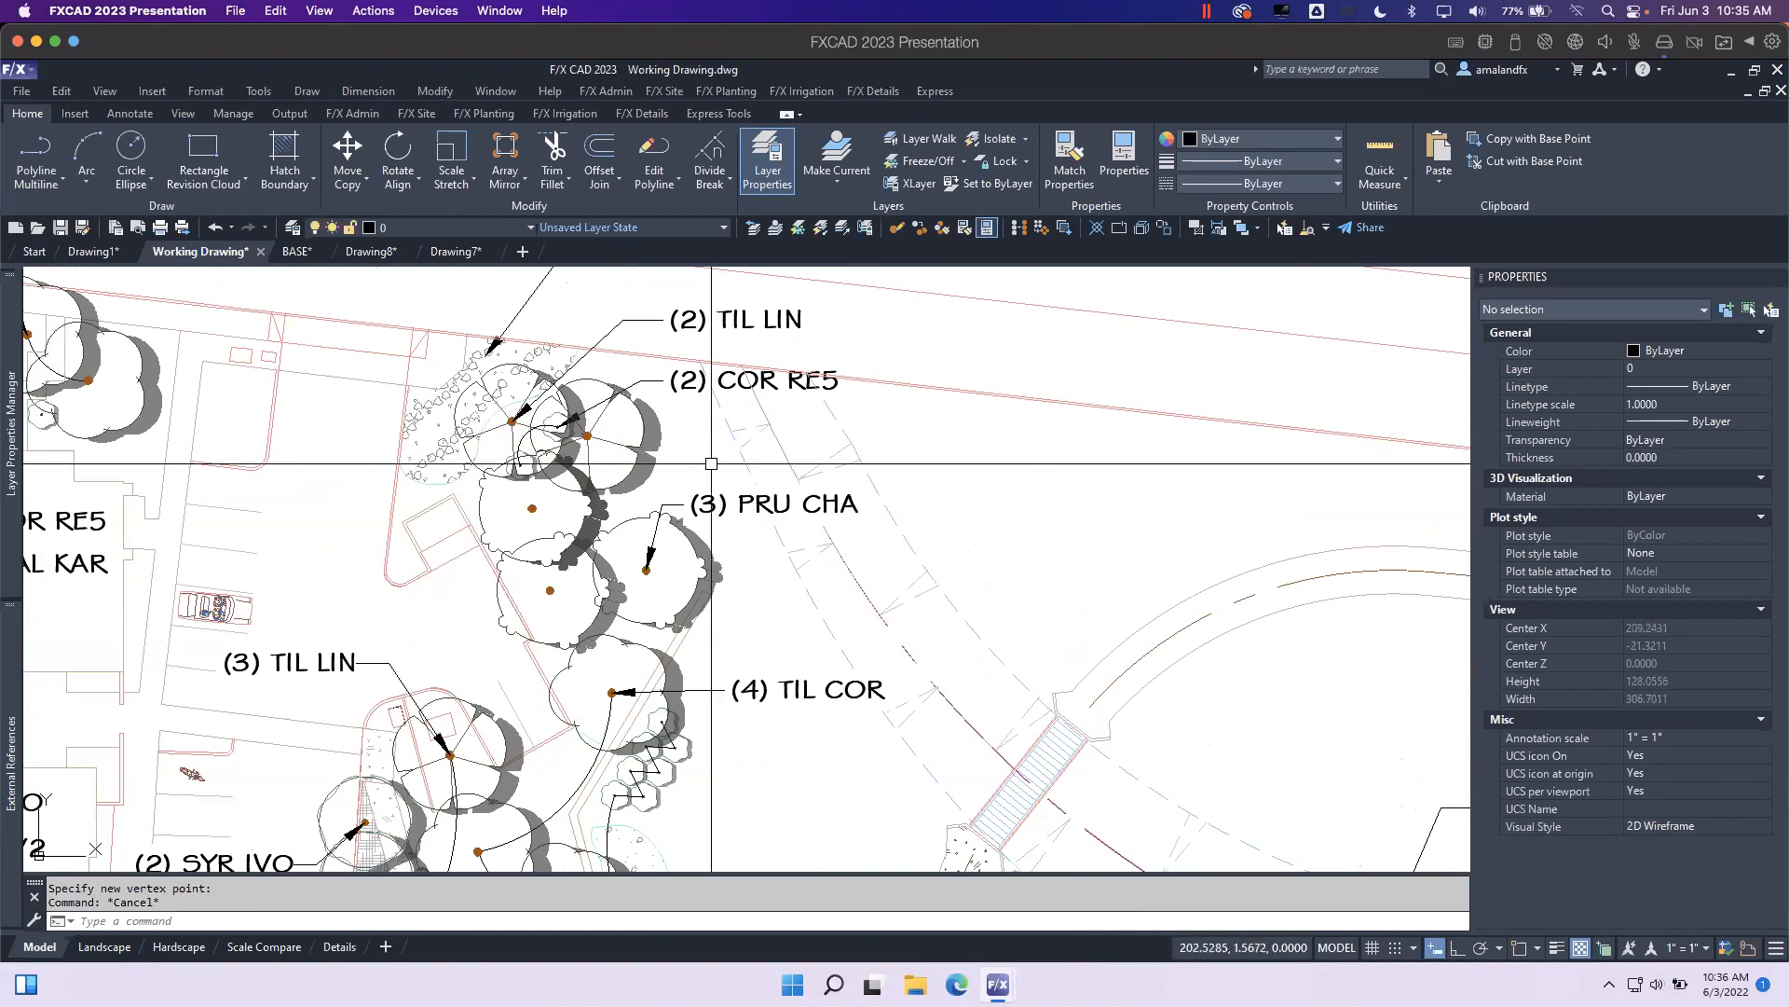
middle_drag(697, 804, 678, 343)
mouse_move(770, 708)
middle_down()
mouse_move(781, 480)
mouse_move(758, 303)
middle_up()
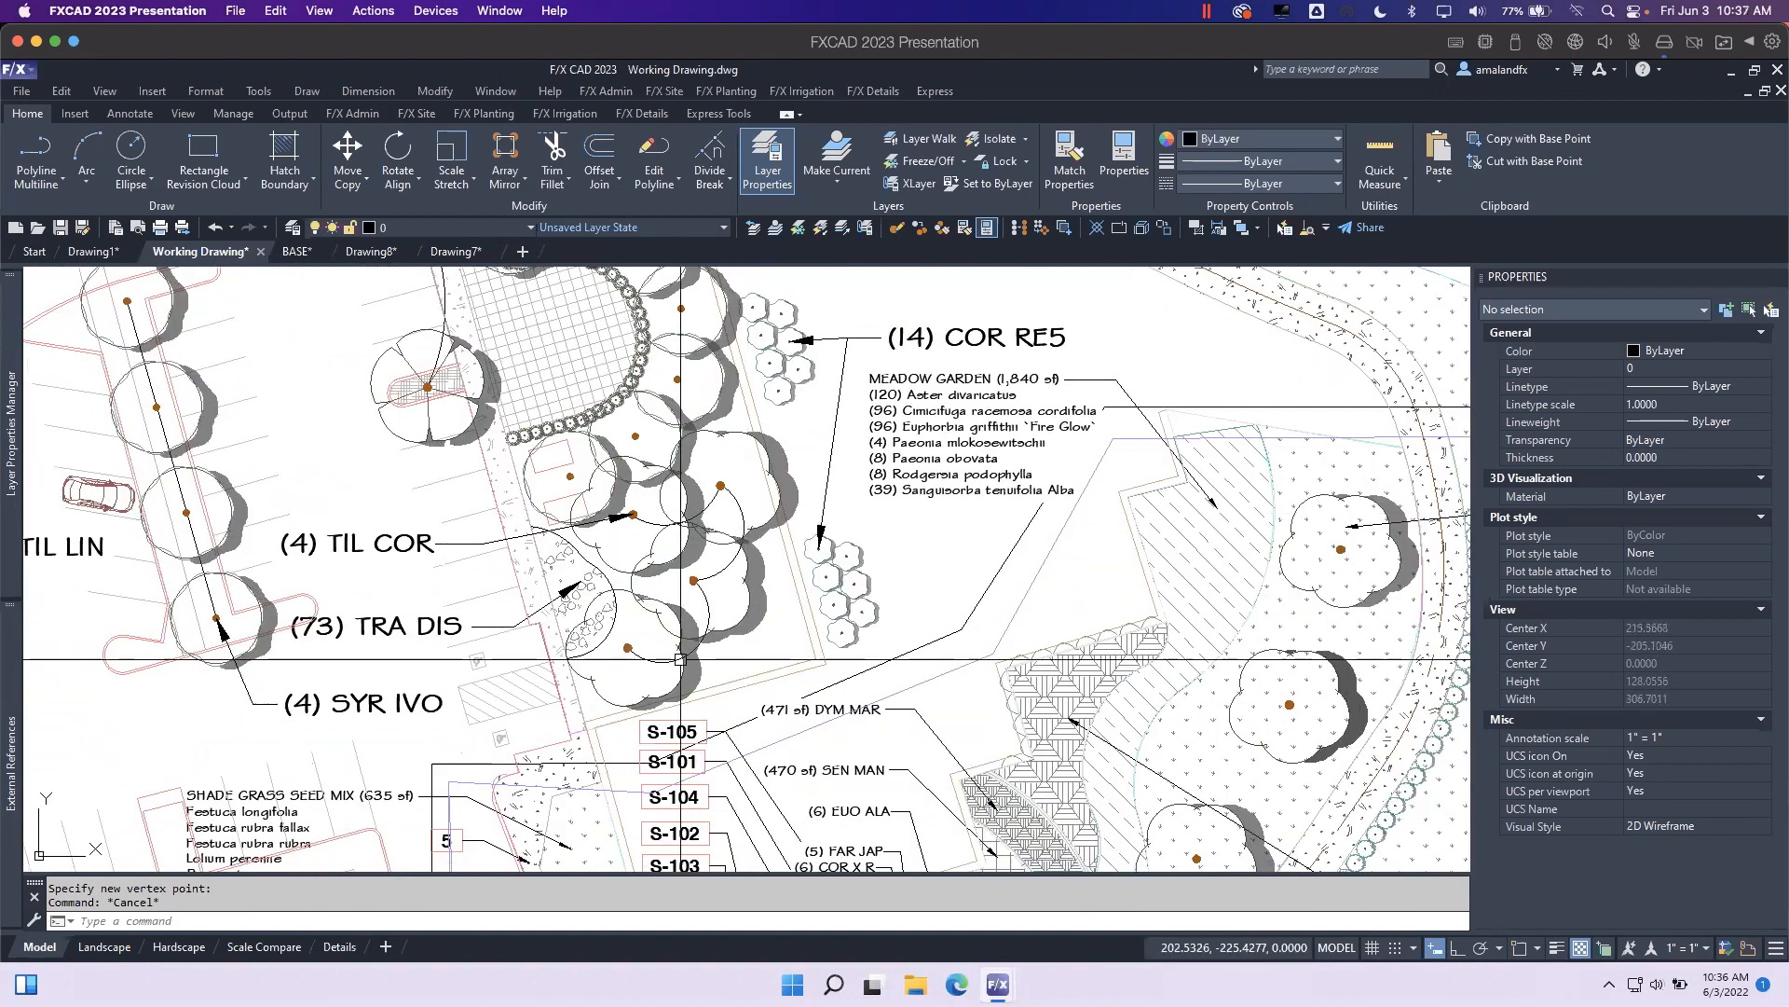
click(636, 655)
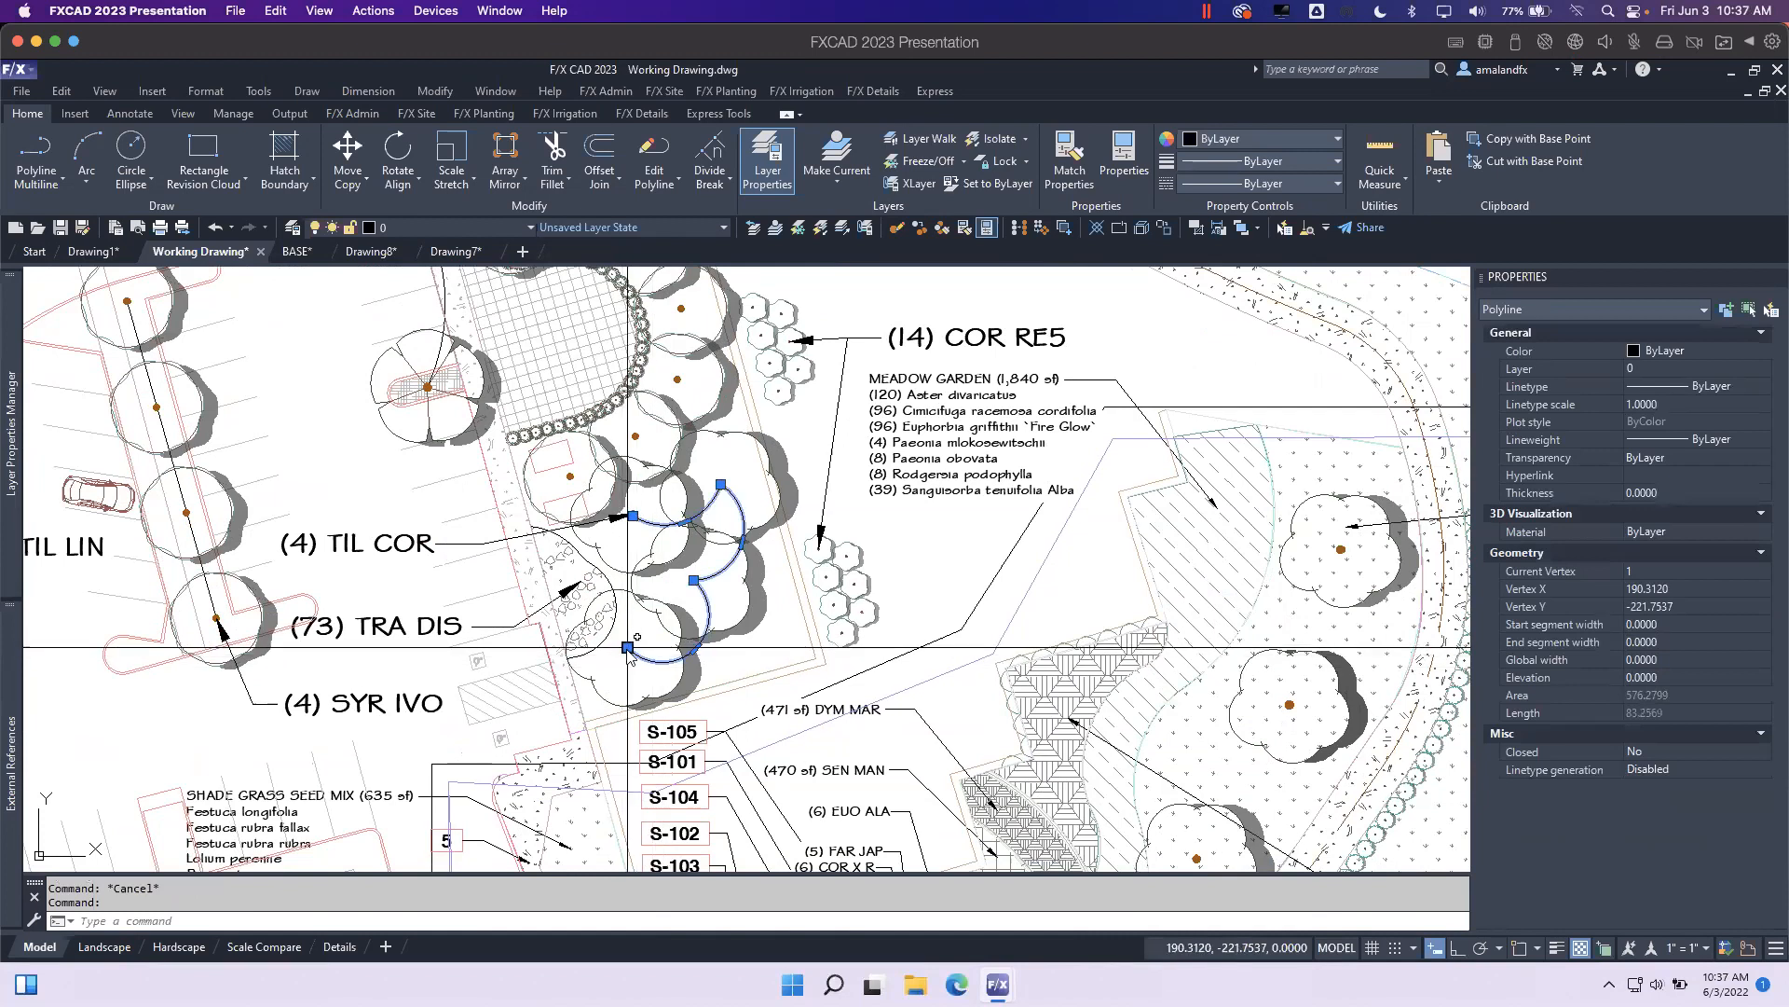
click(712, 723)
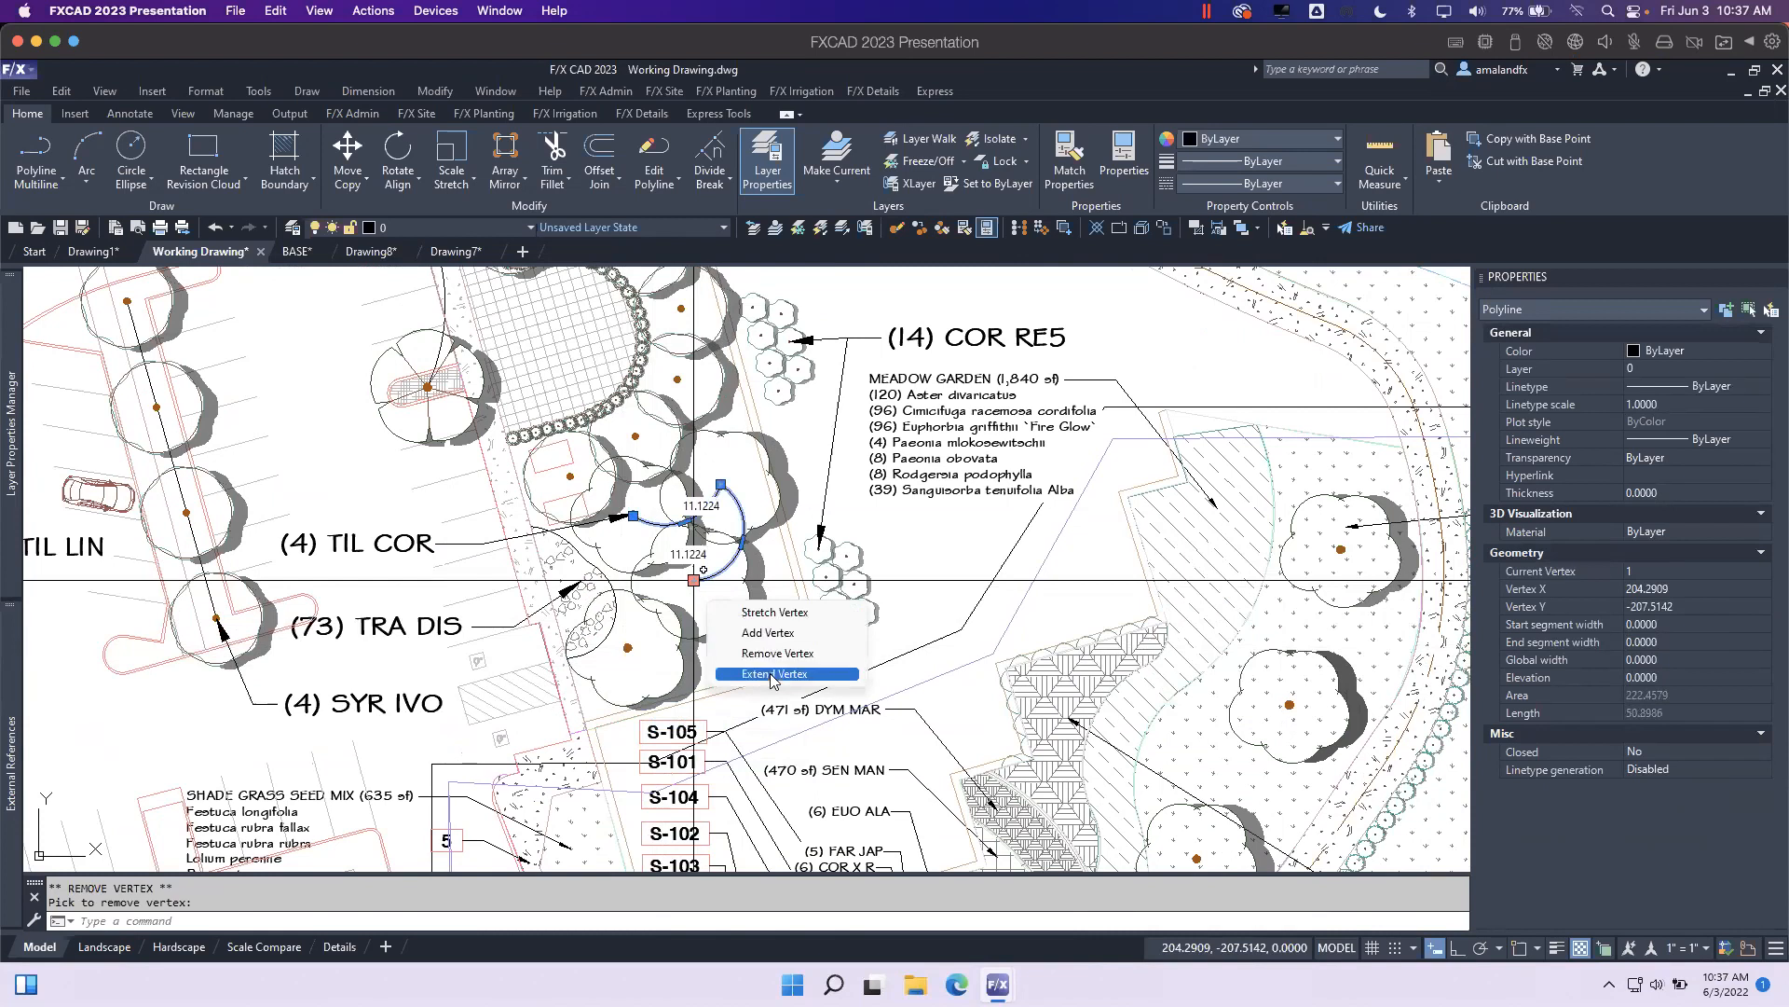
Extend the connecting polyline from its shortened end to the centre of the southernmost tree, with object snap on.
click(771, 675)
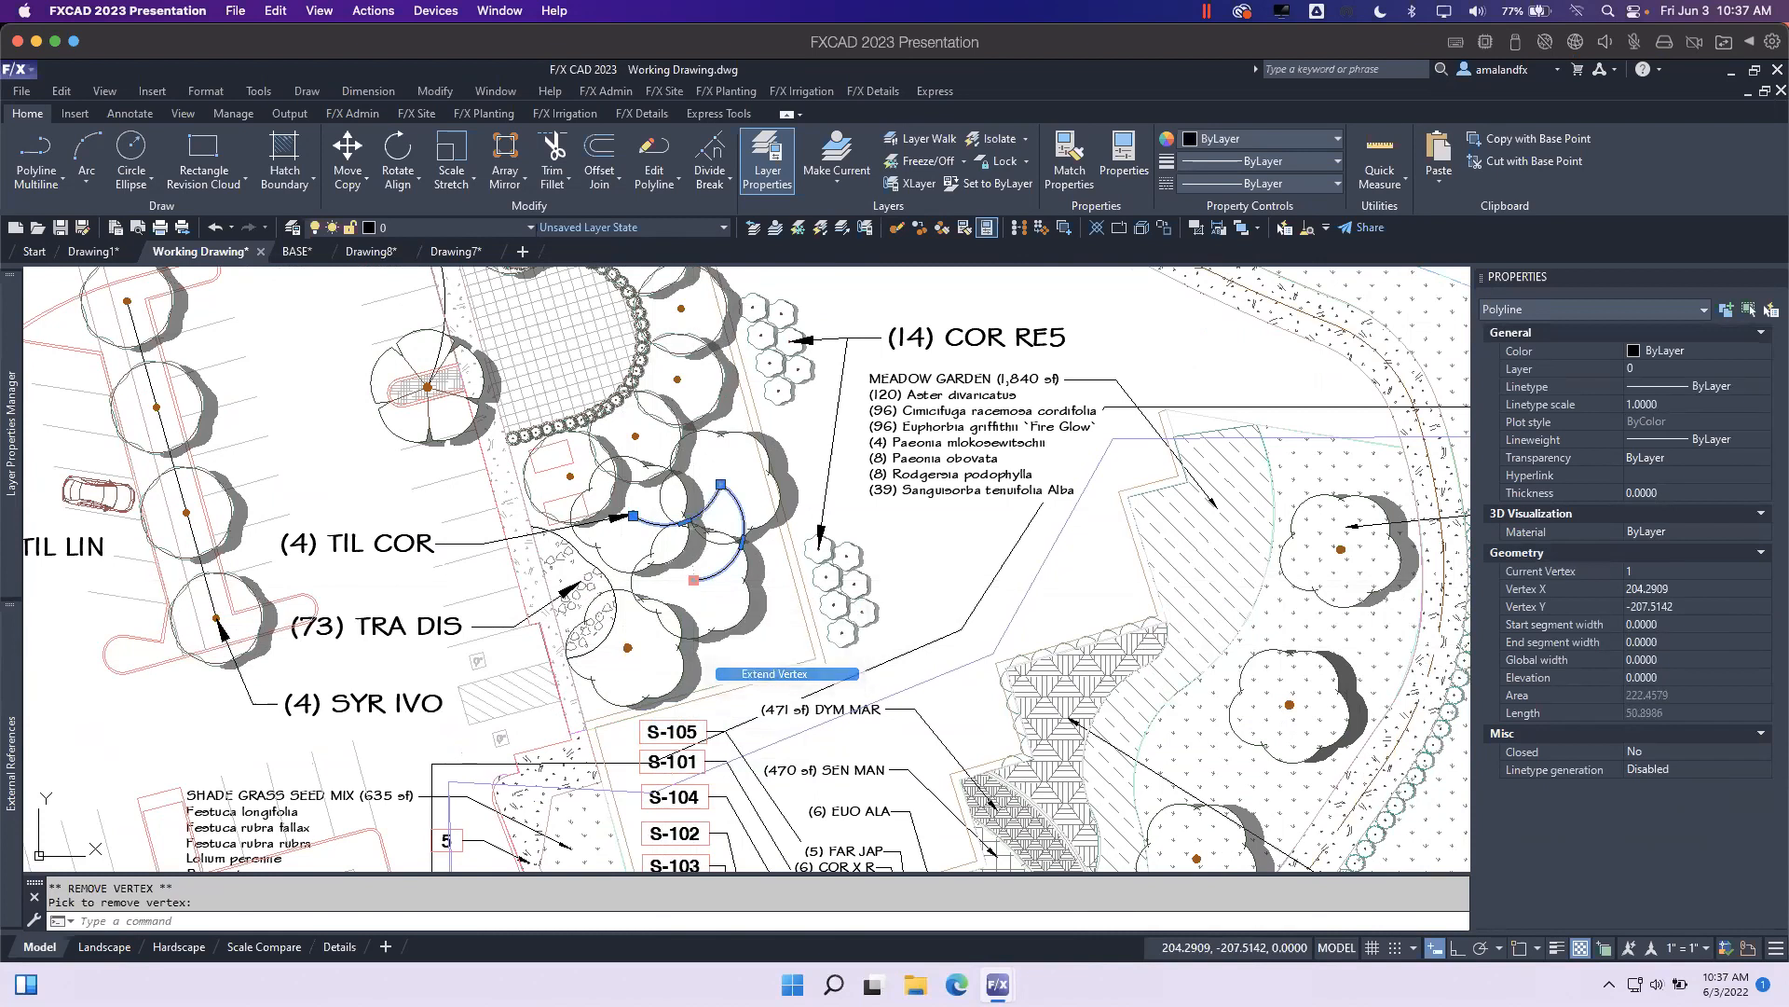
key(F3)
scroll(630, 649, up, 4)
click(621, 661)
scroll(948, 543, down, 2)
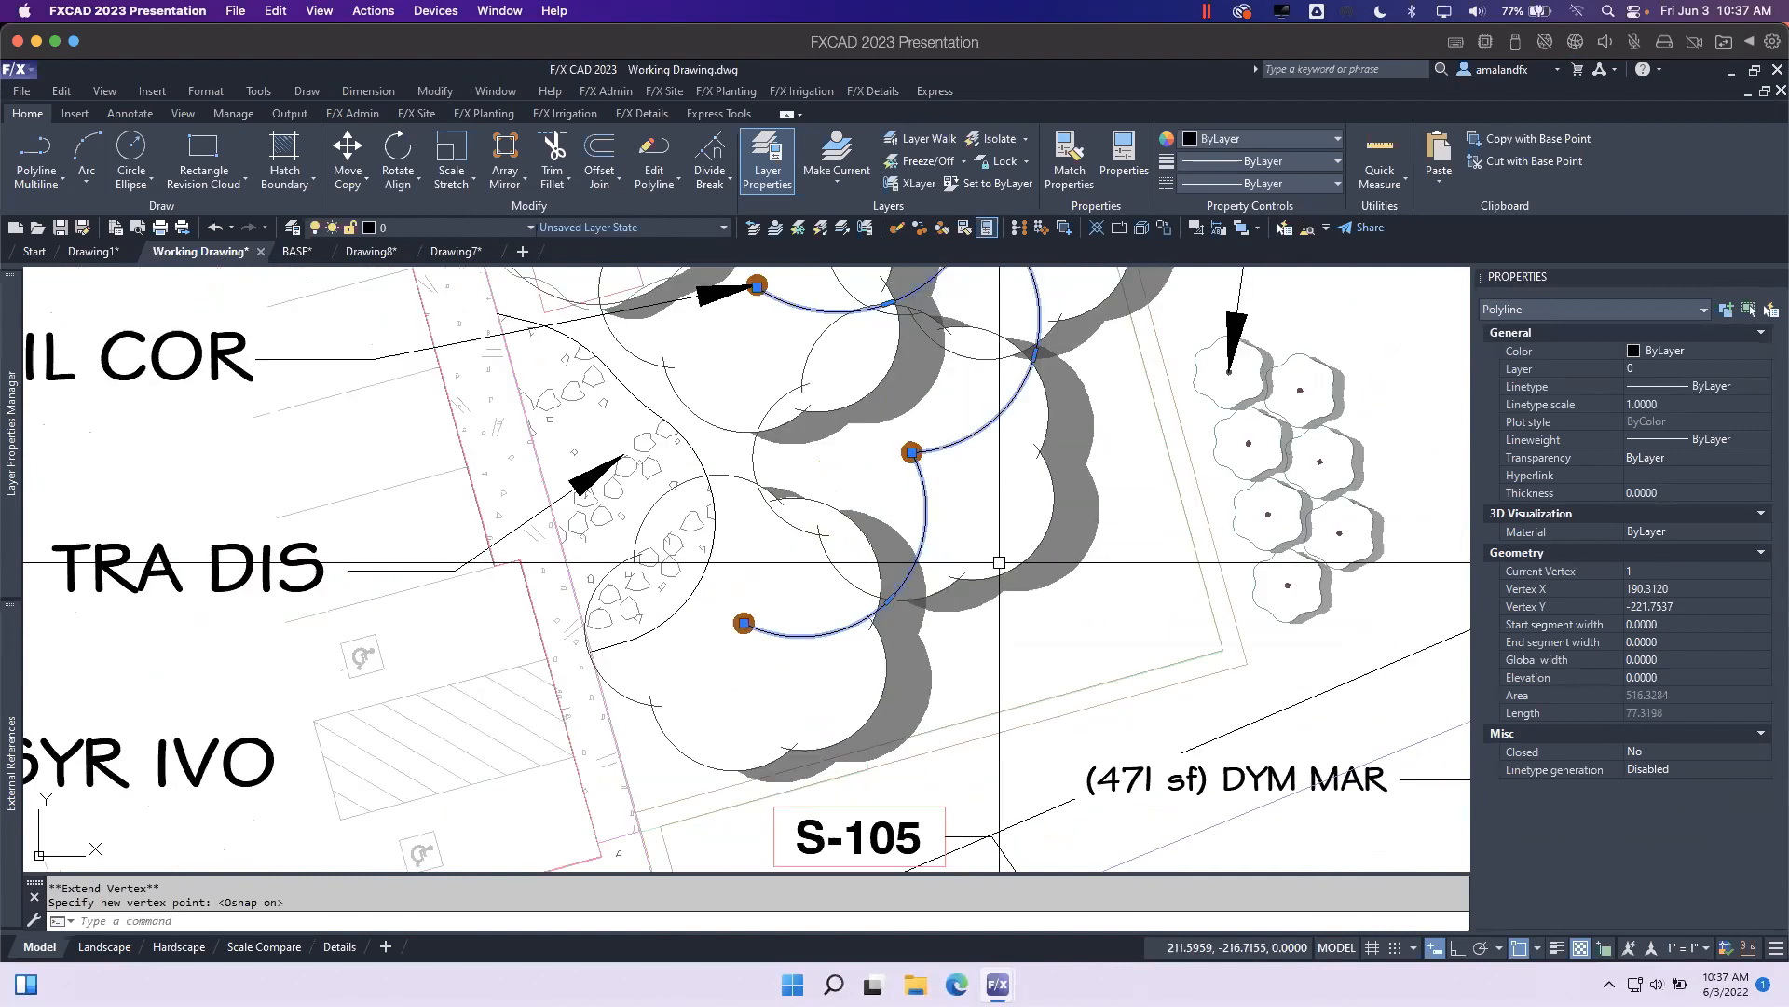
scroll(999, 562, down, 4)
key(Escape)
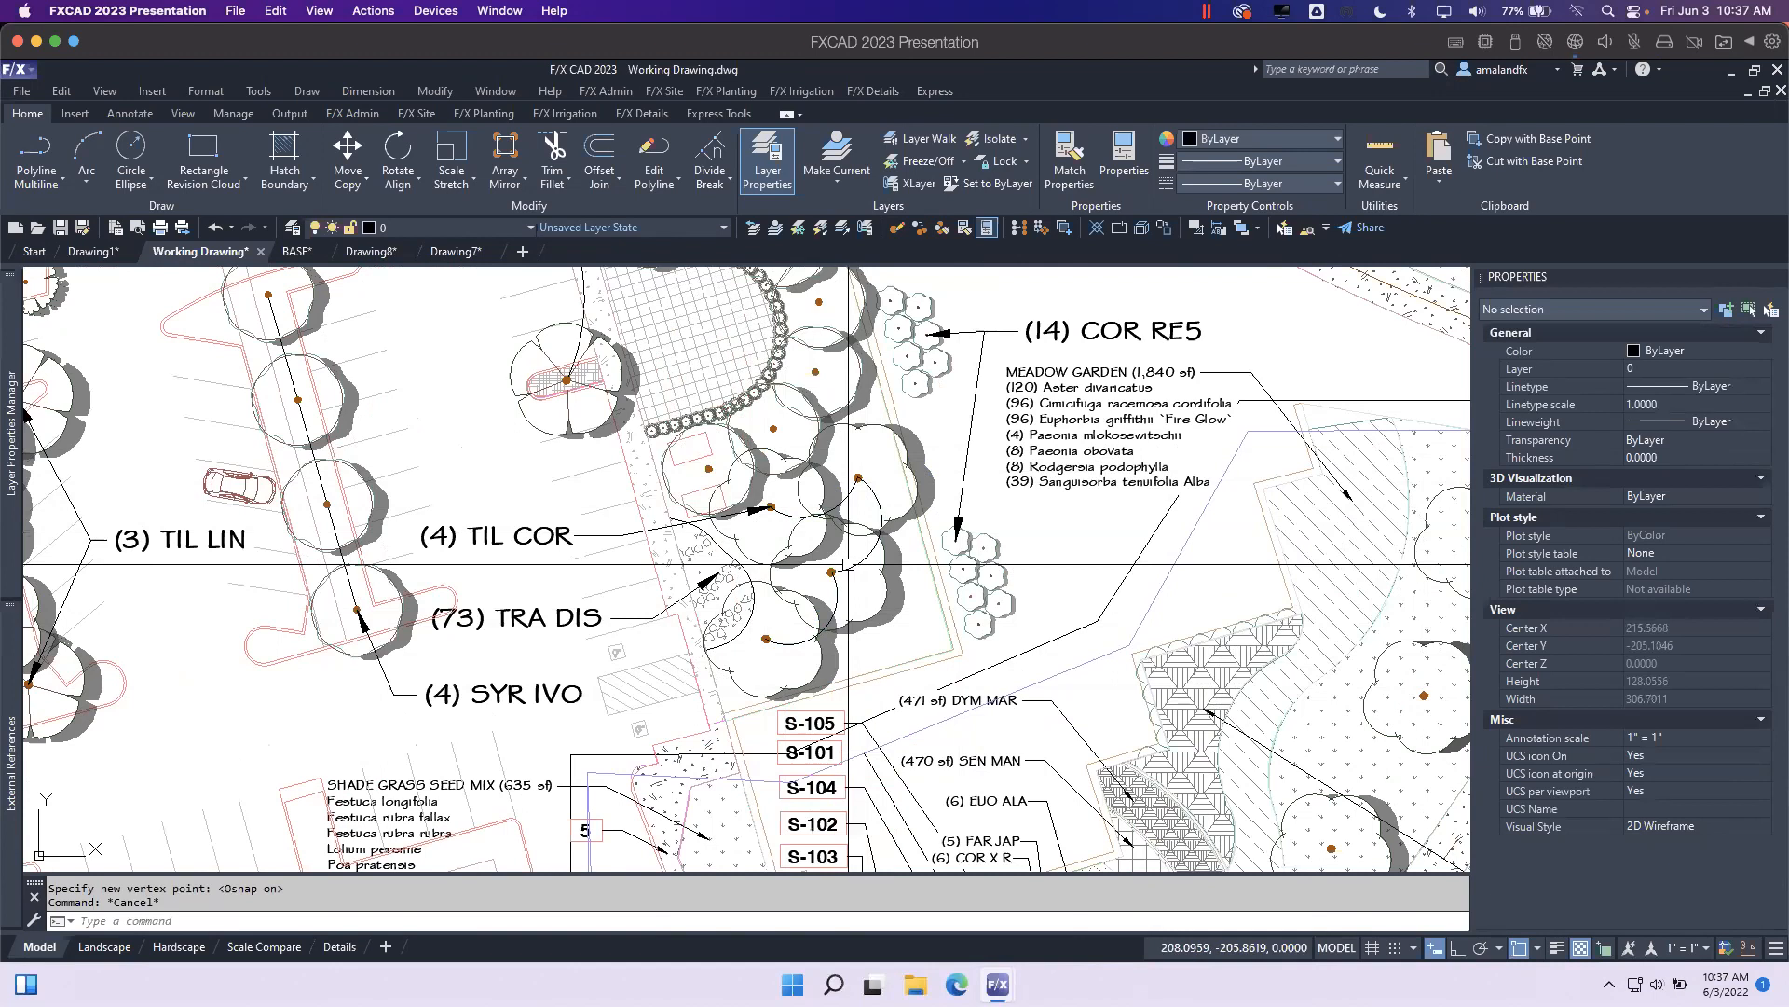
Look over the planting plan from the parking-lot trees down to the Park Street Corner area.
scroll(846, 562, down, 4)
middle_drag(1005, 460, 967, 569)
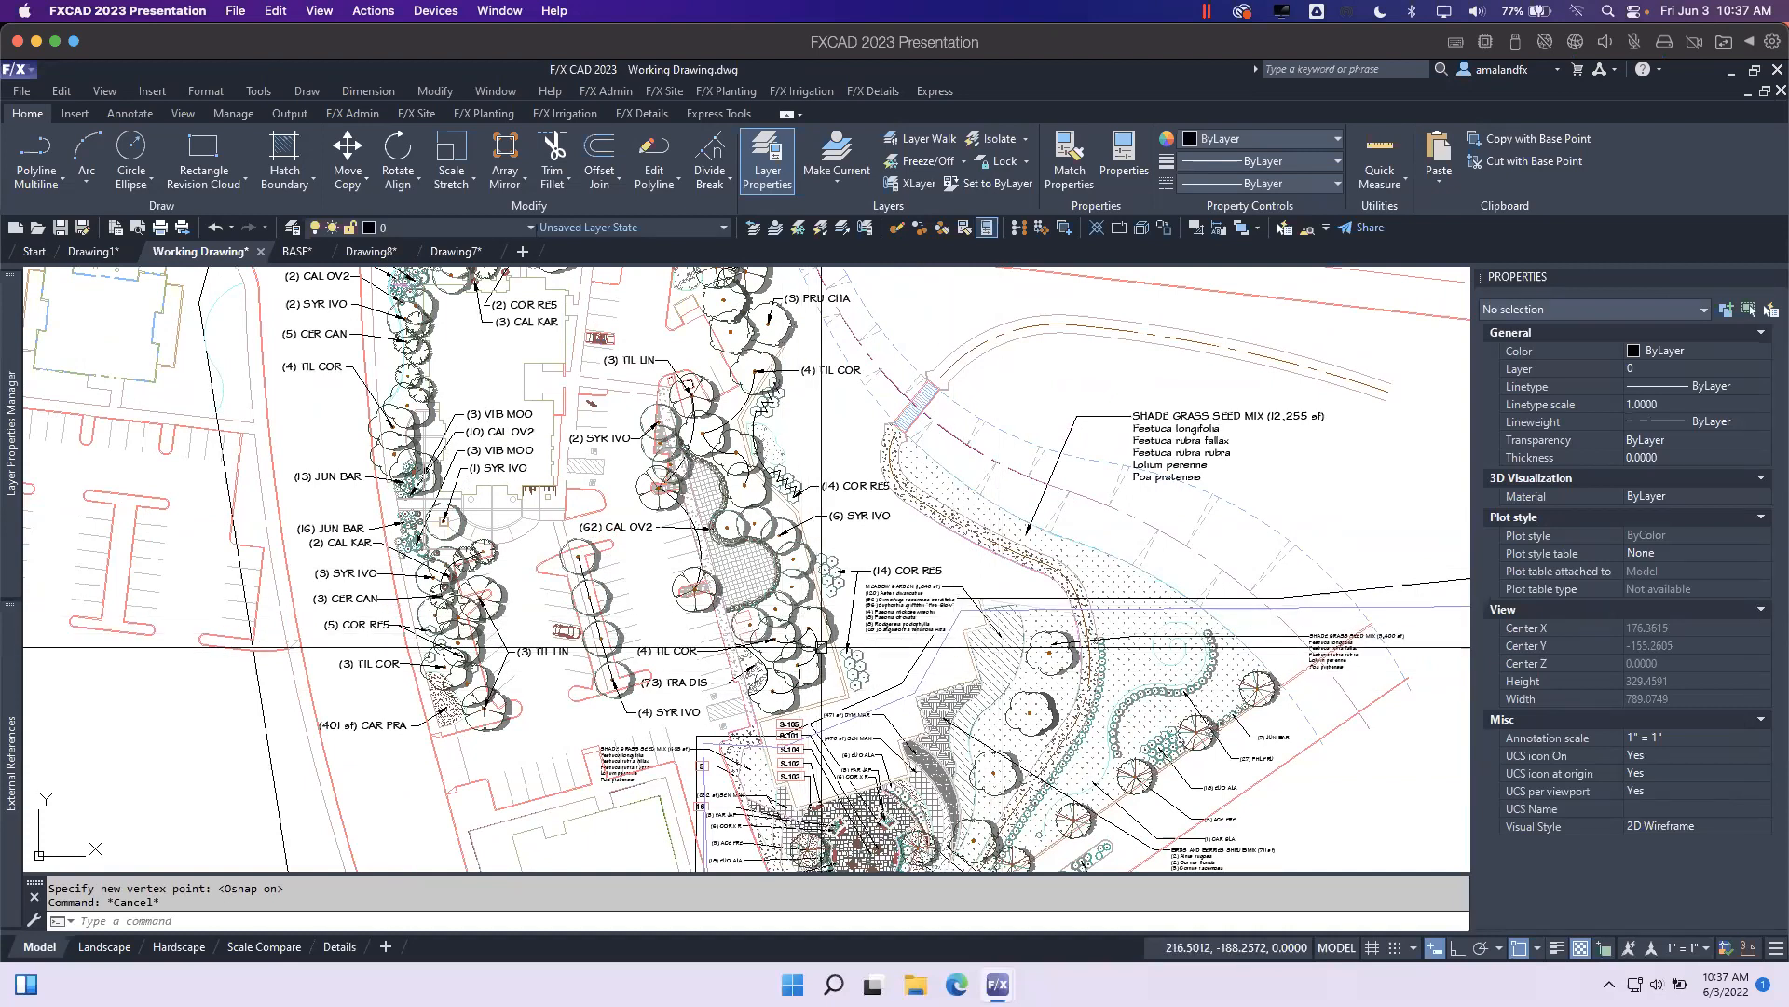
mouse_move(904, 409)
middle_down()
mouse_move(957, 471)
mouse_move(929, 537)
middle_up()
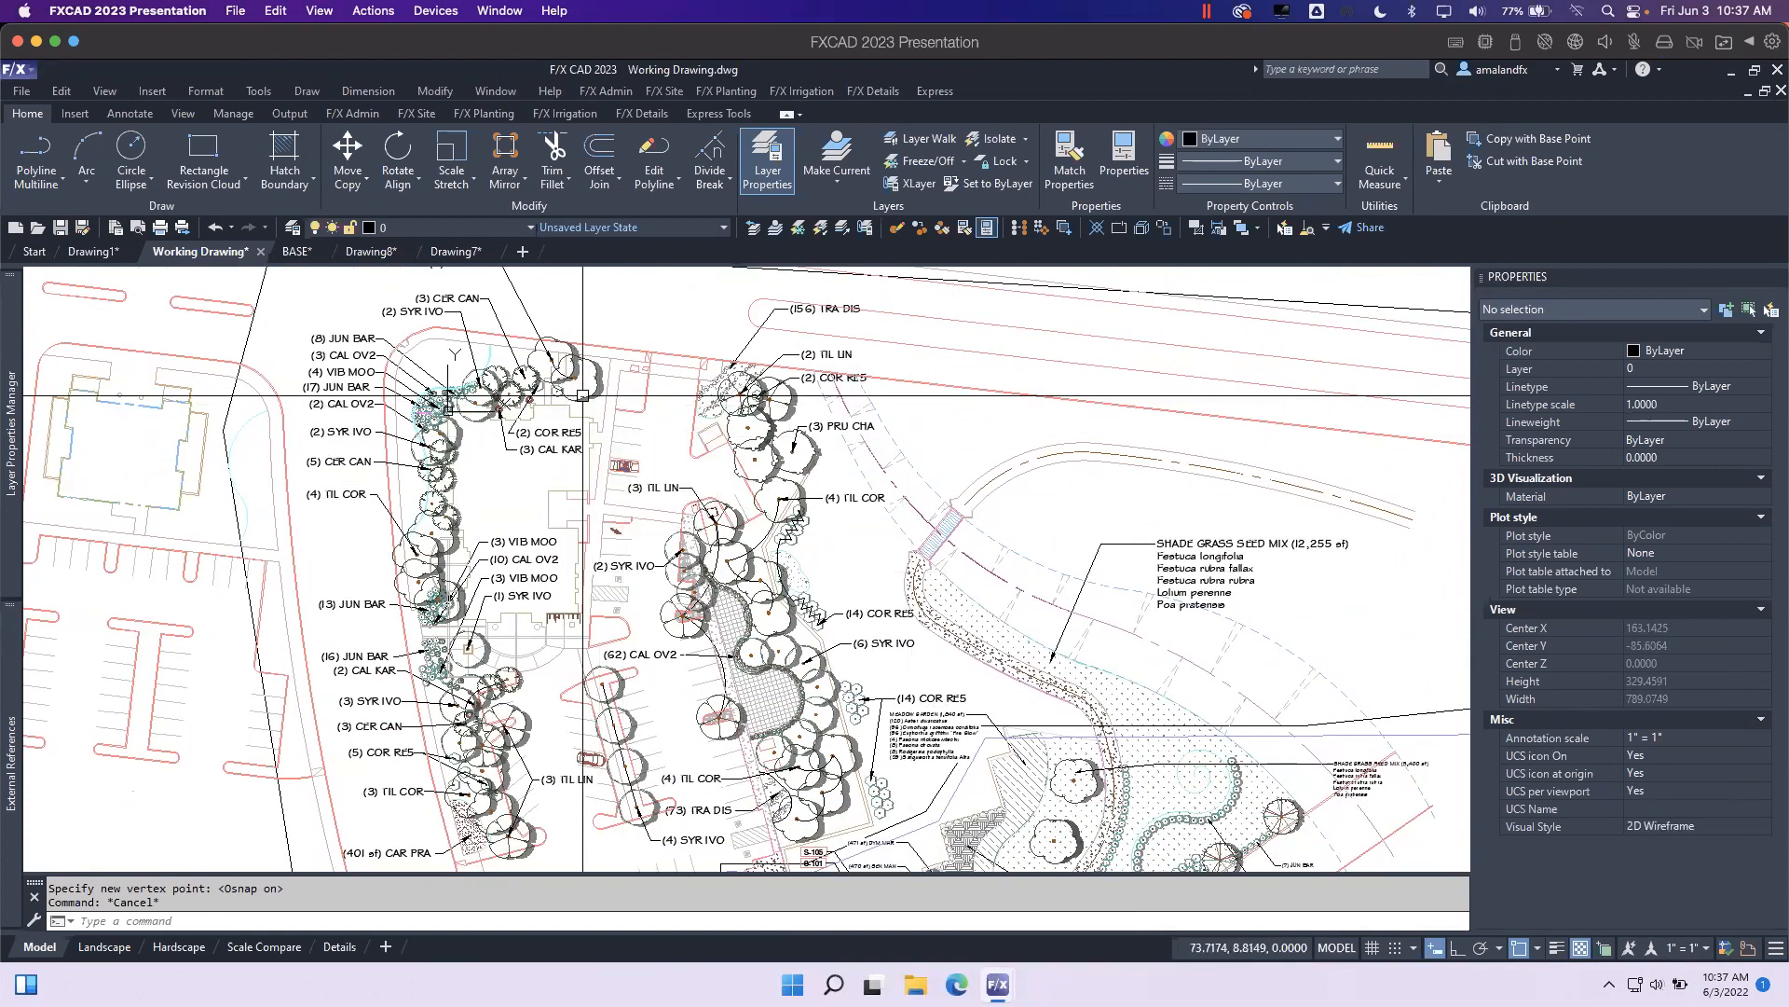
mouse_move(11, 382)
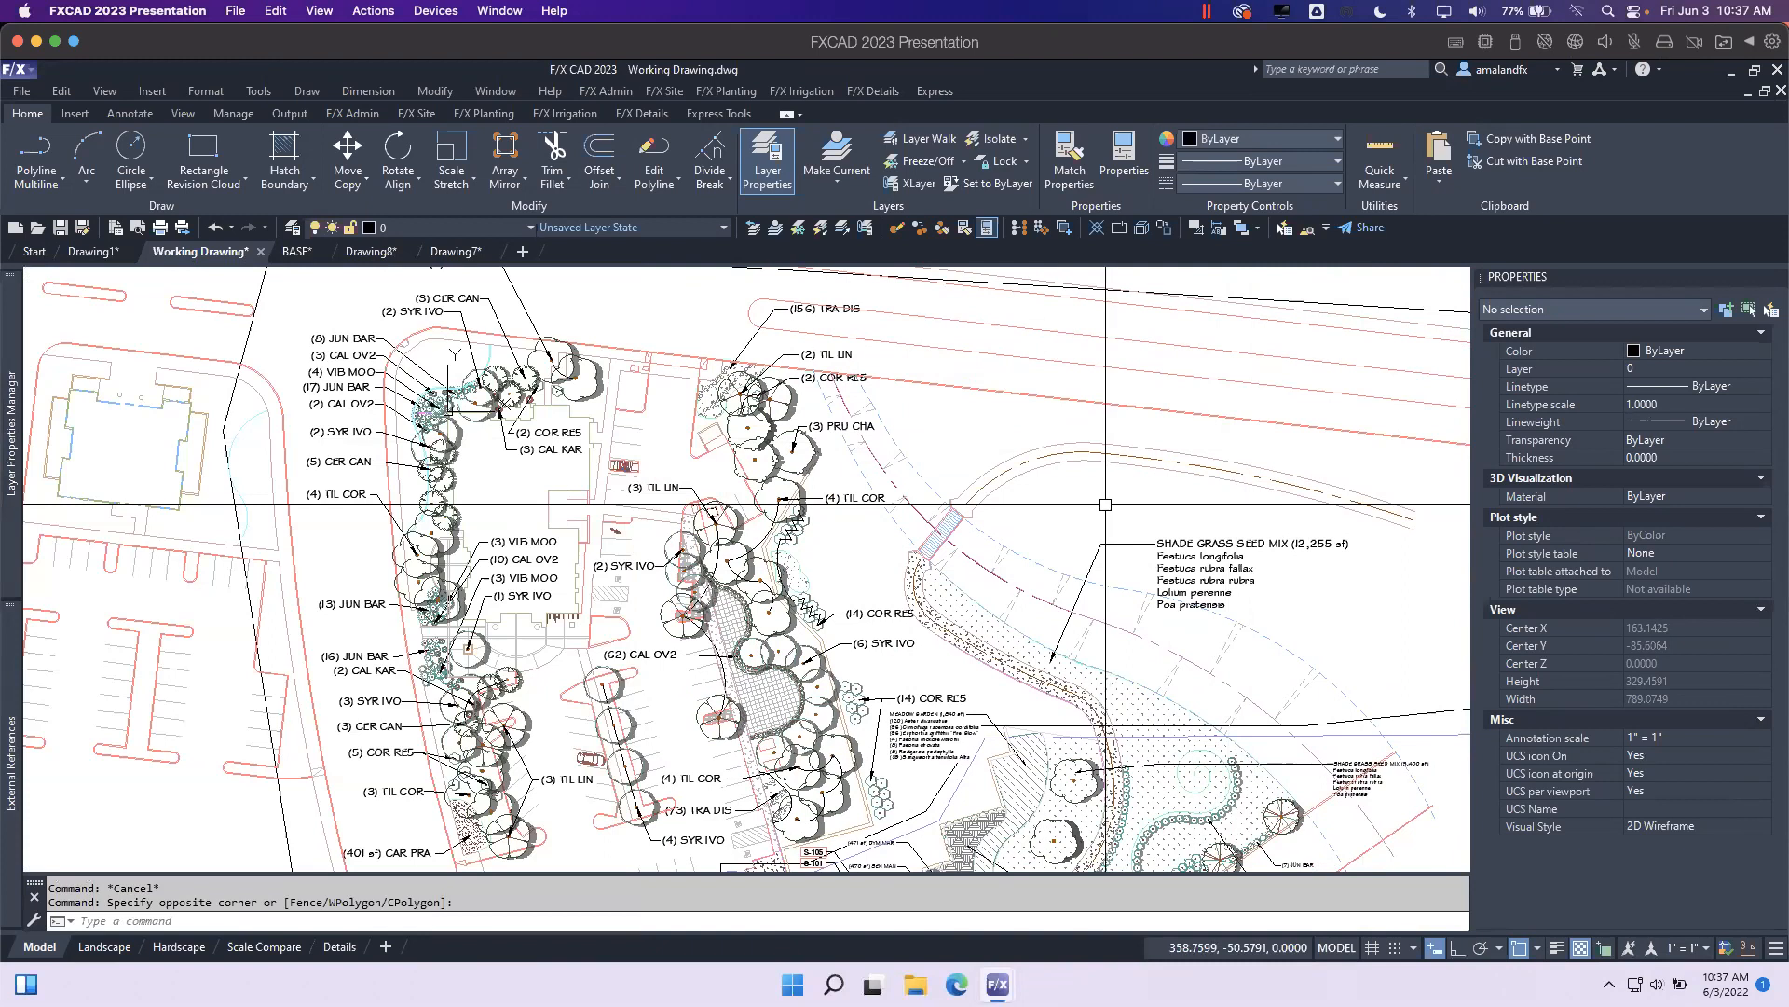
scroll(1105, 505, down, 4)
mouse_move(1152, 627)
middle_down()
mouse_move(828, 563)
mouse_move(586, 488)
middle_up()
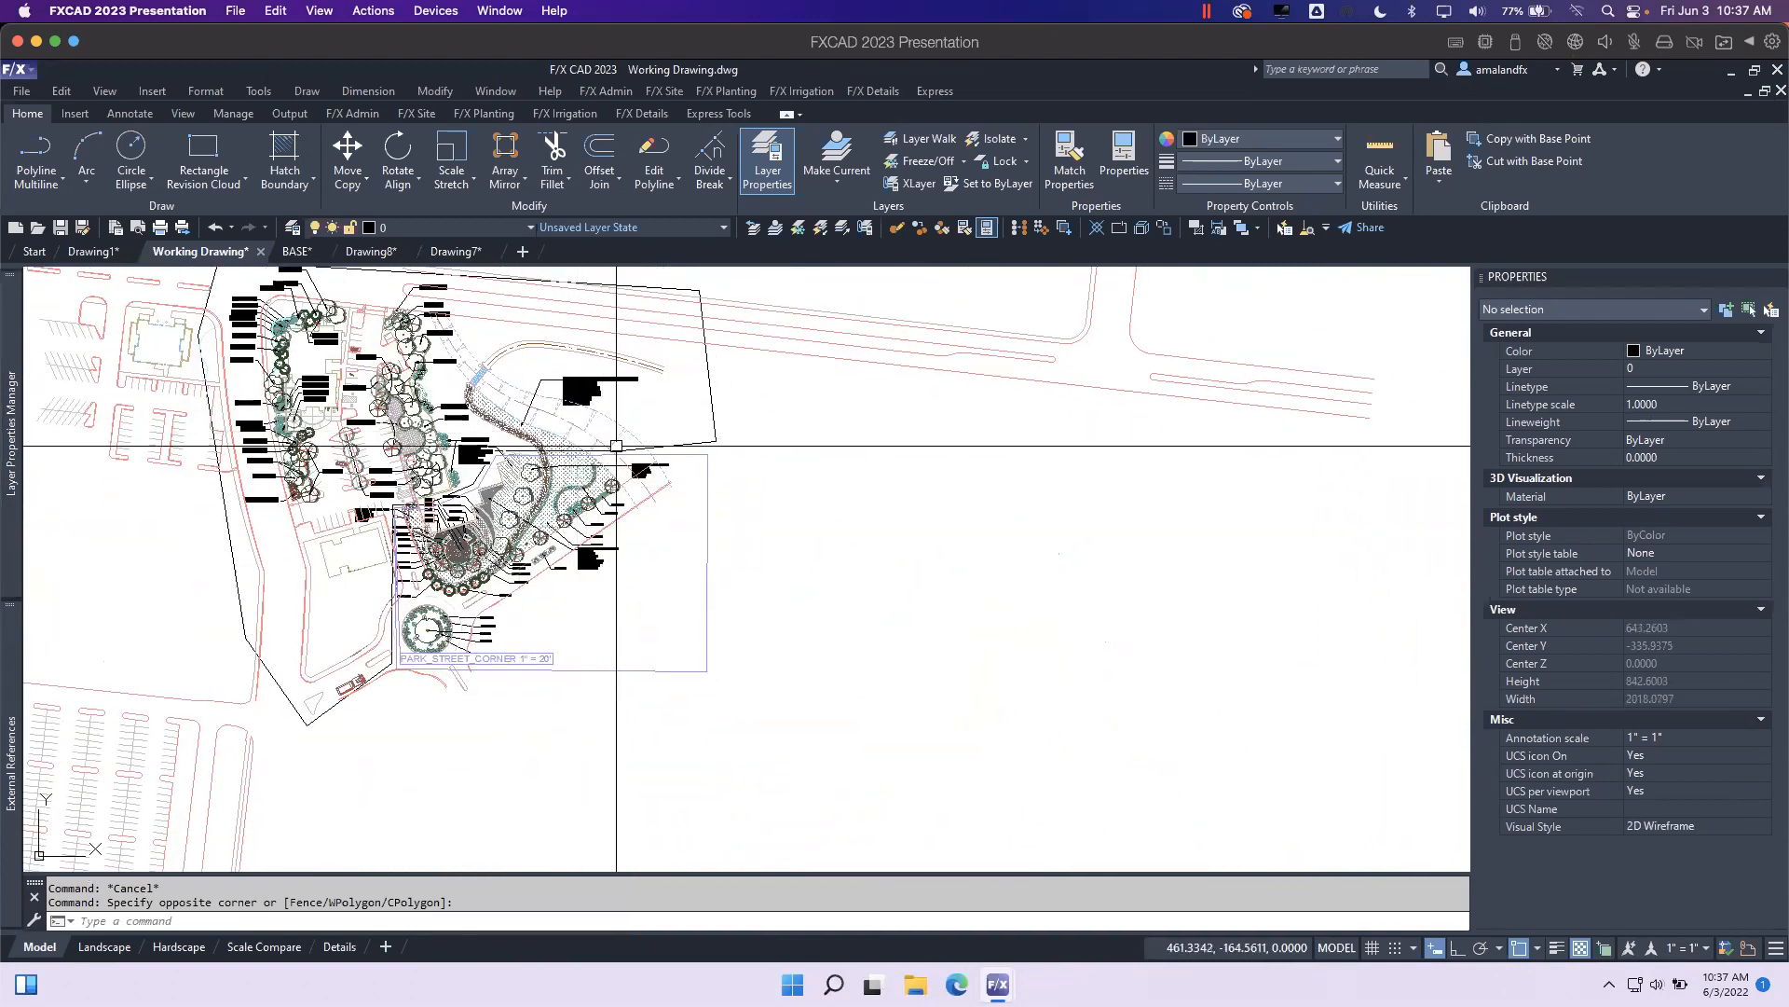
scroll(535, 468, up, 4)
scroll(535, 468, down, 2)
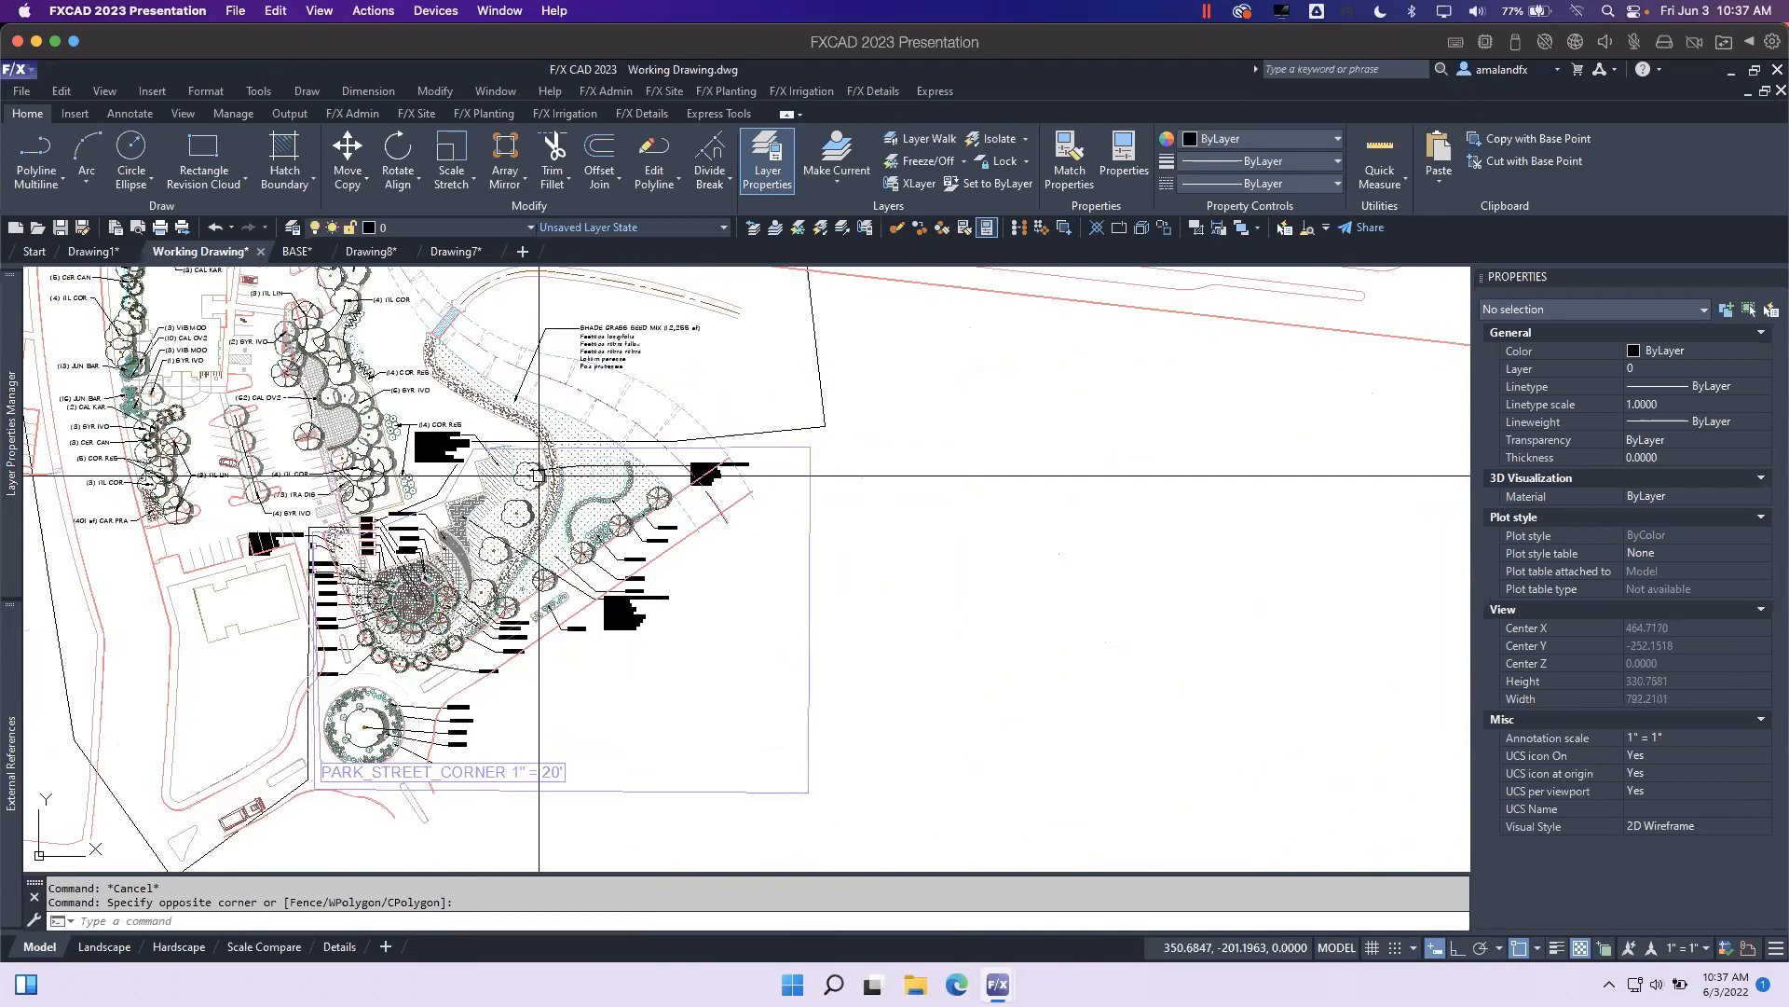
middle_drag(596, 407, 638, 453)
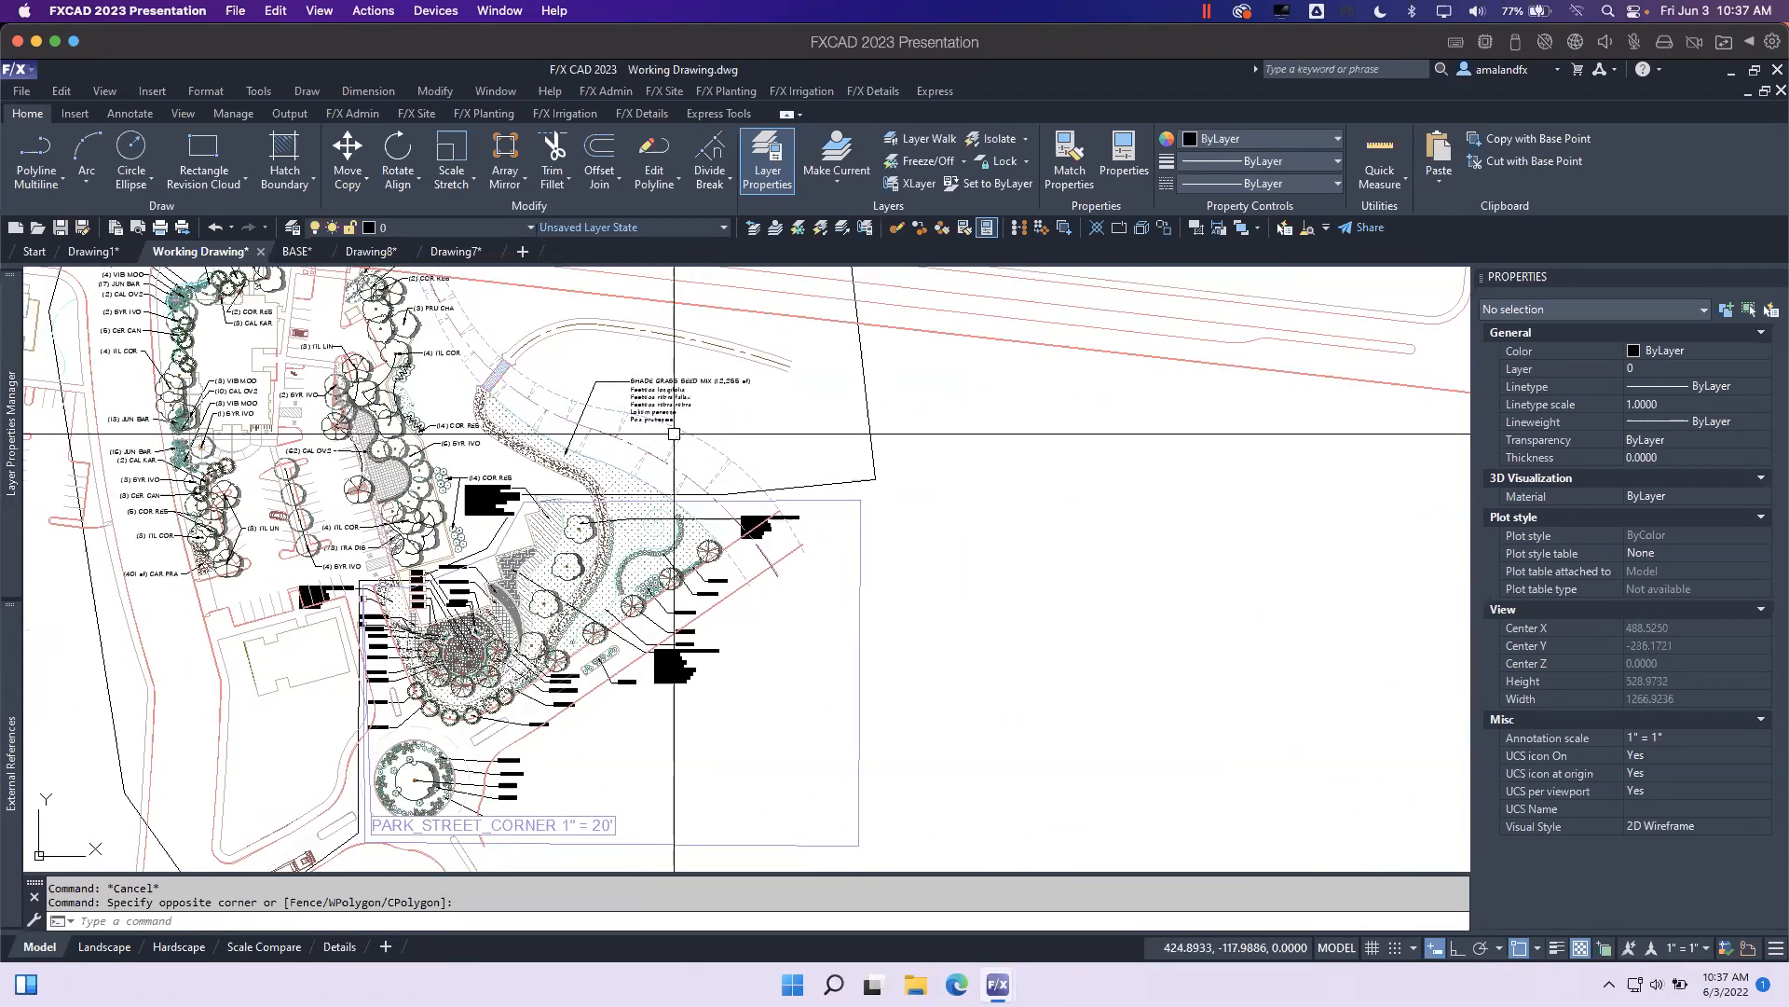
Open the Count palette, place it beside the Properties palette, and browse its block list down to the tree blocks.
click(179, 113)
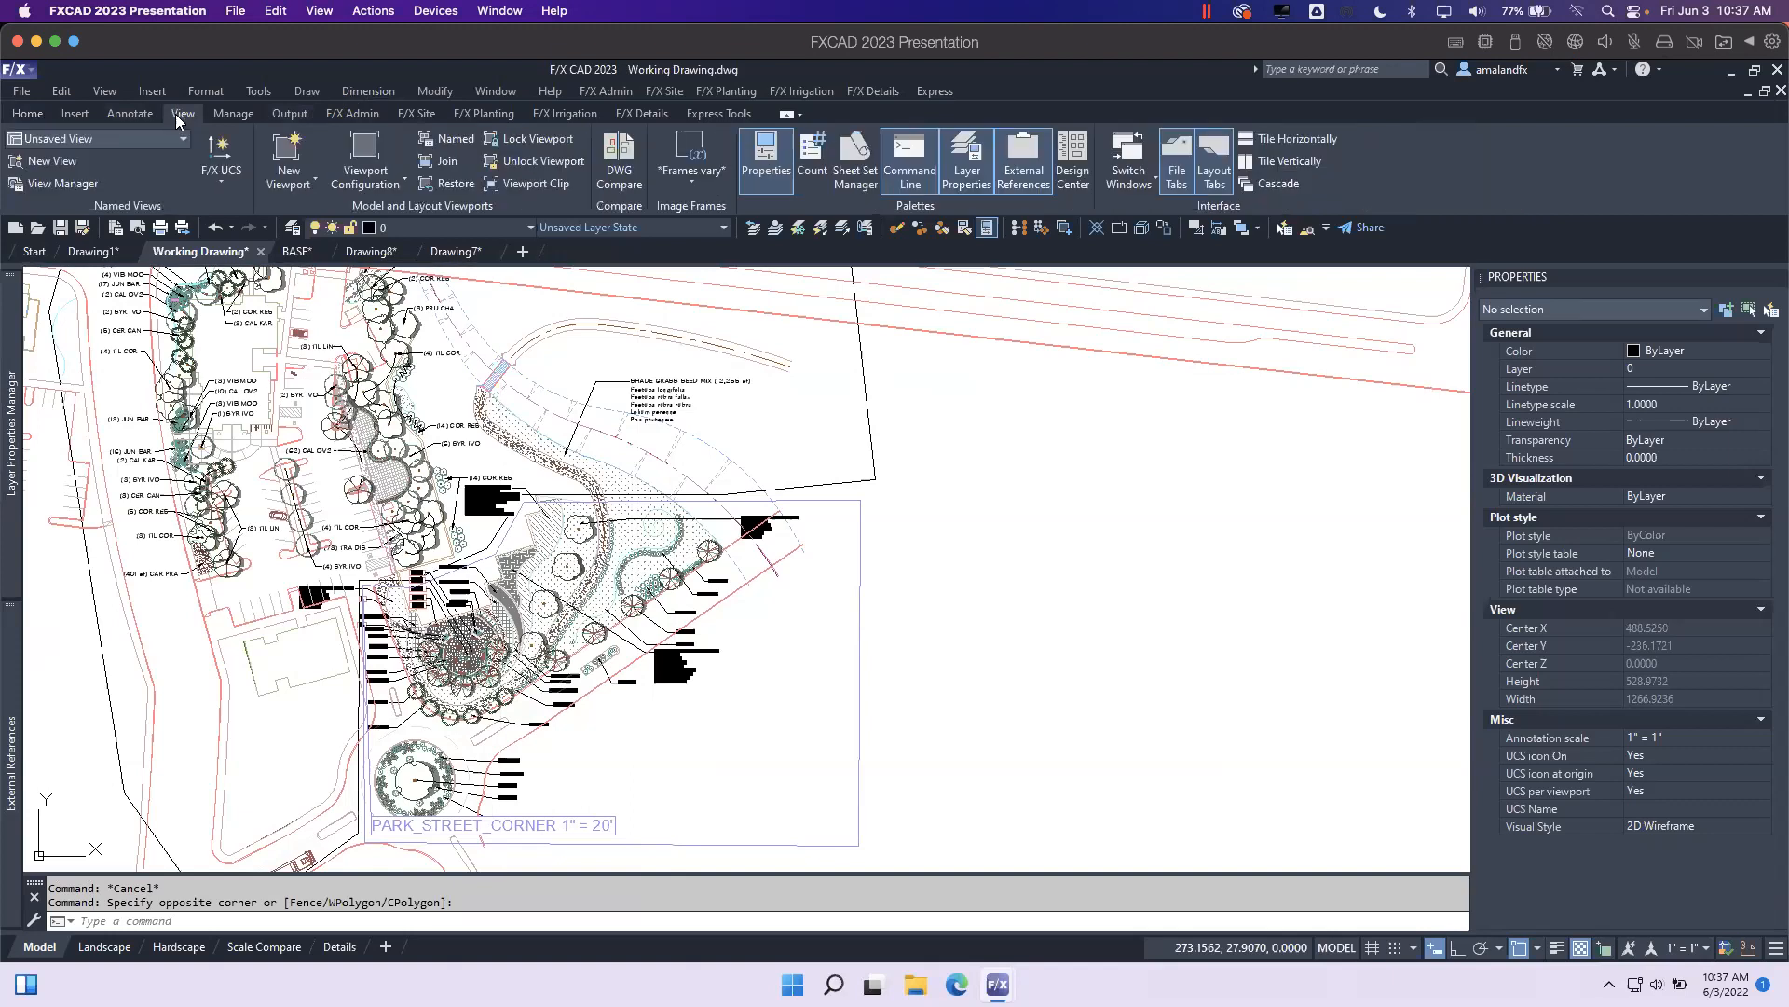
click(814, 152)
drag(1196, 378, 1055, 384)
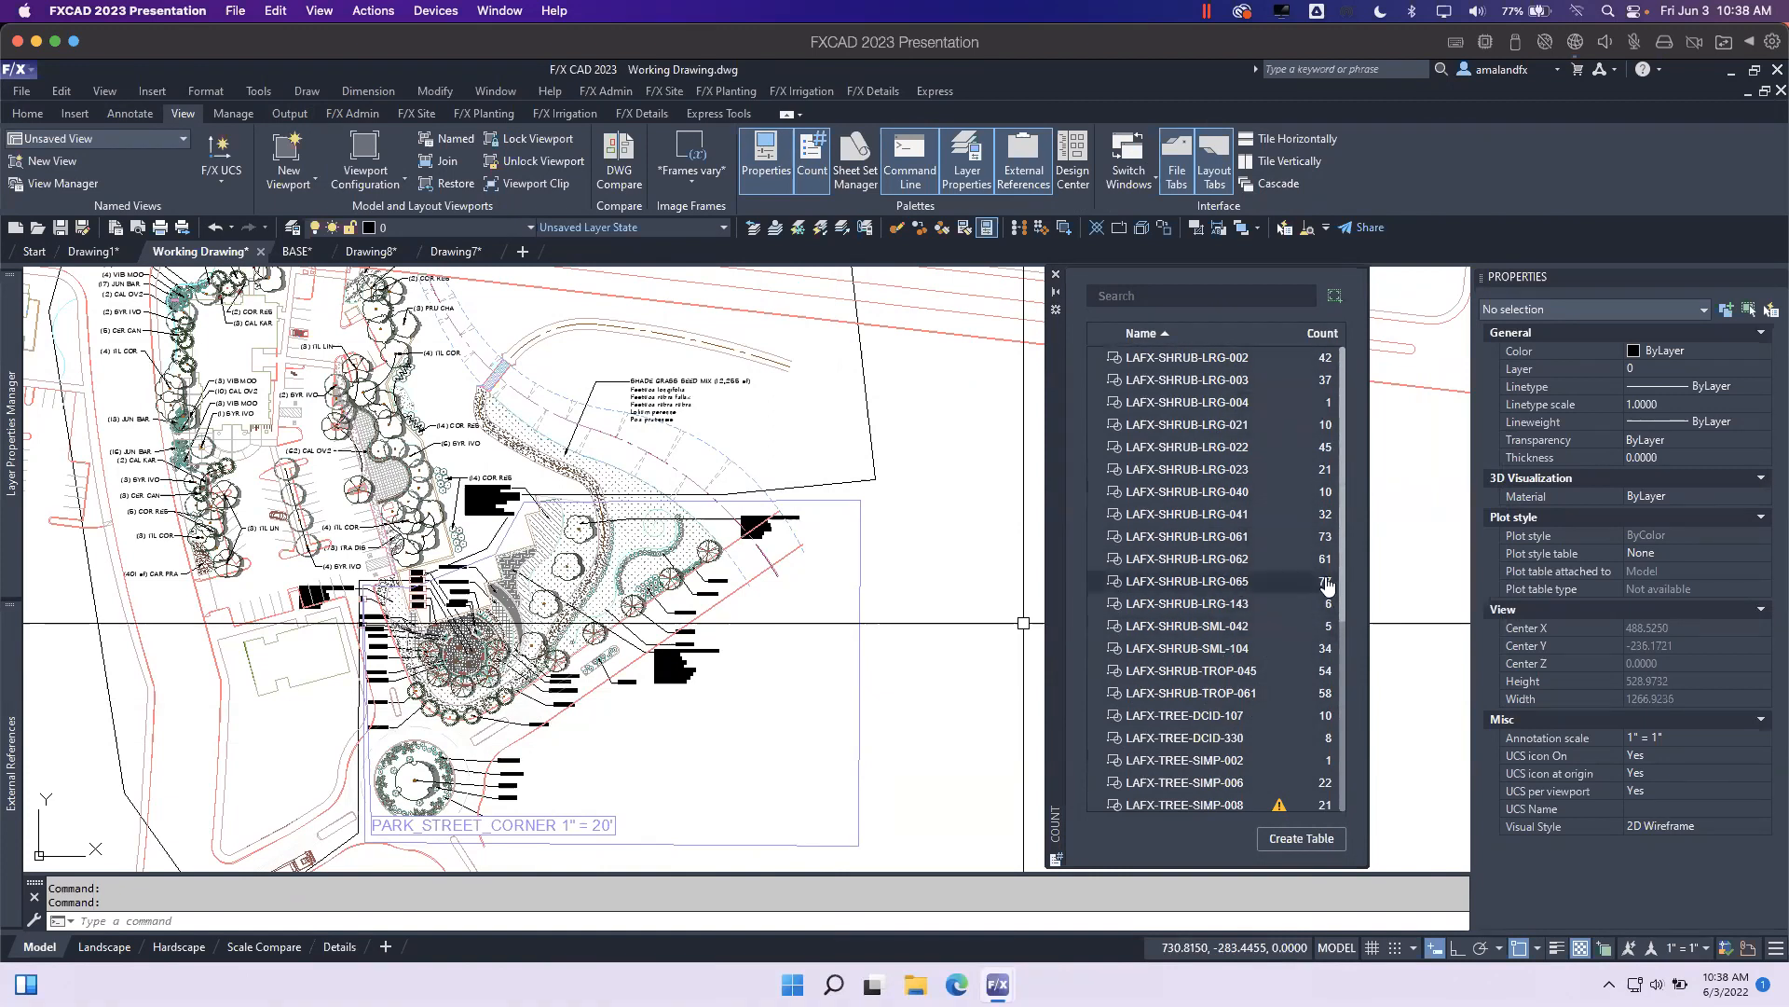
drag(1342, 505, 1346, 674)
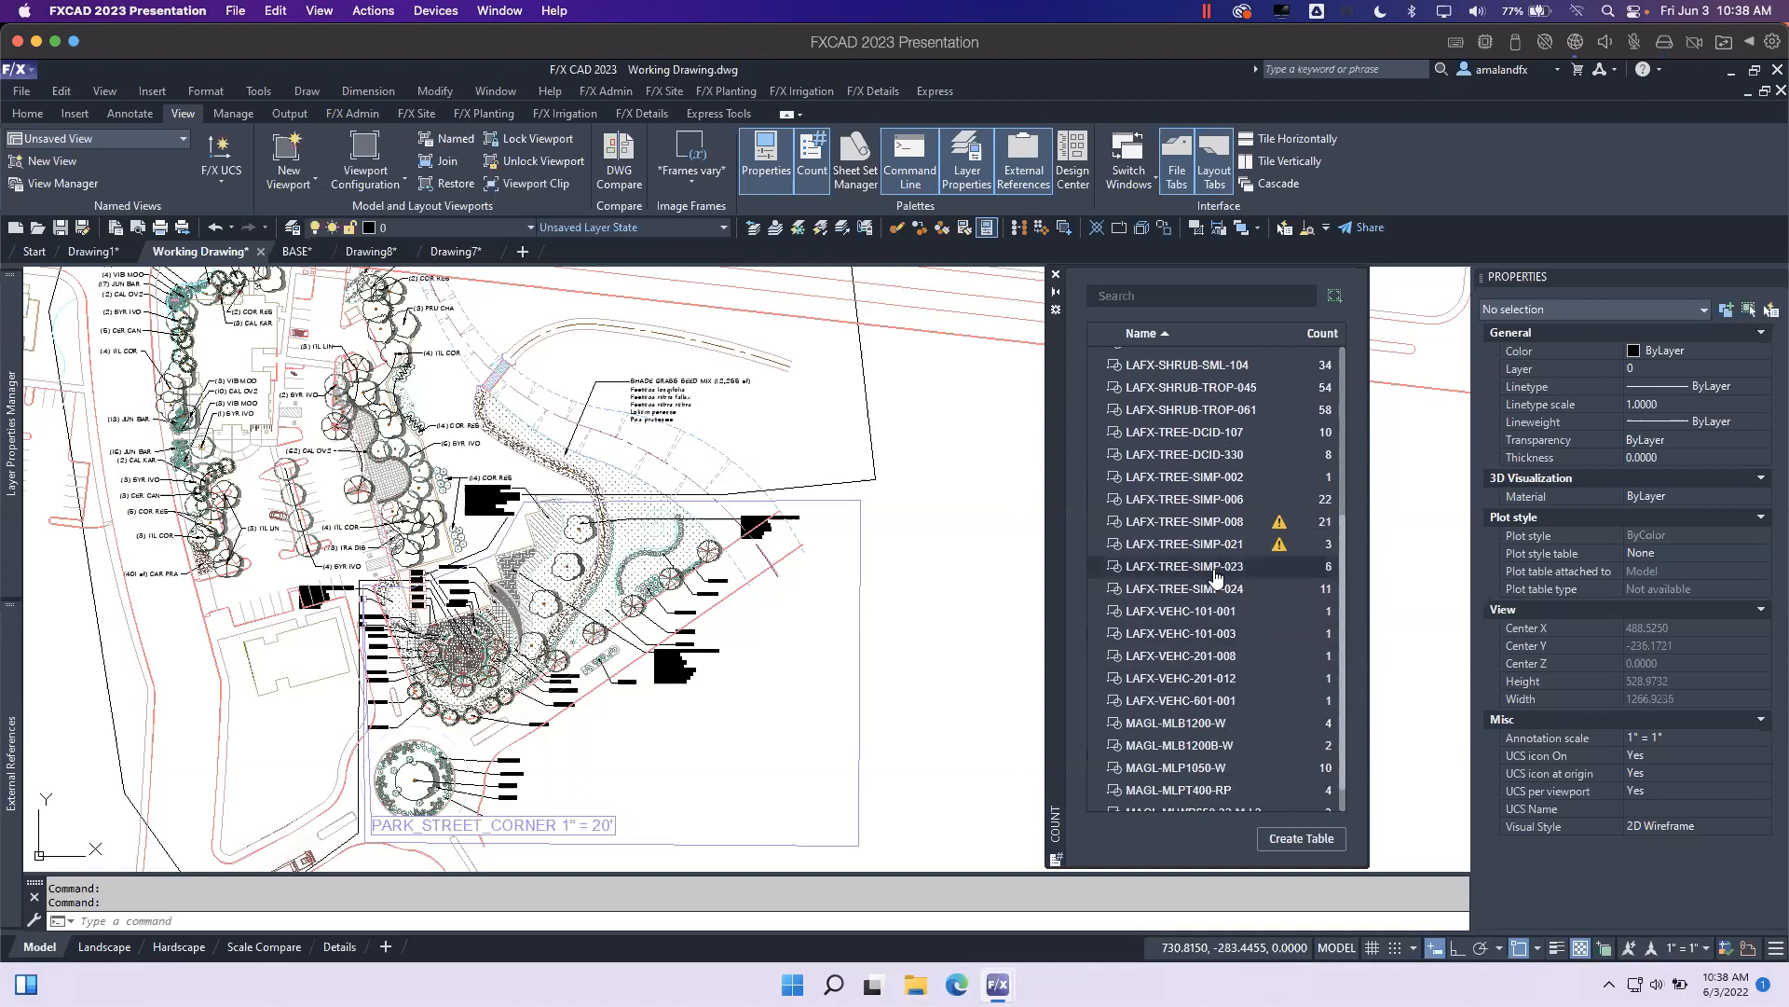
Check the LAFX-TREE-SIMP-008 count error by moving the overlapping tree off its duplicate, and undo the move.
click(1285, 520)
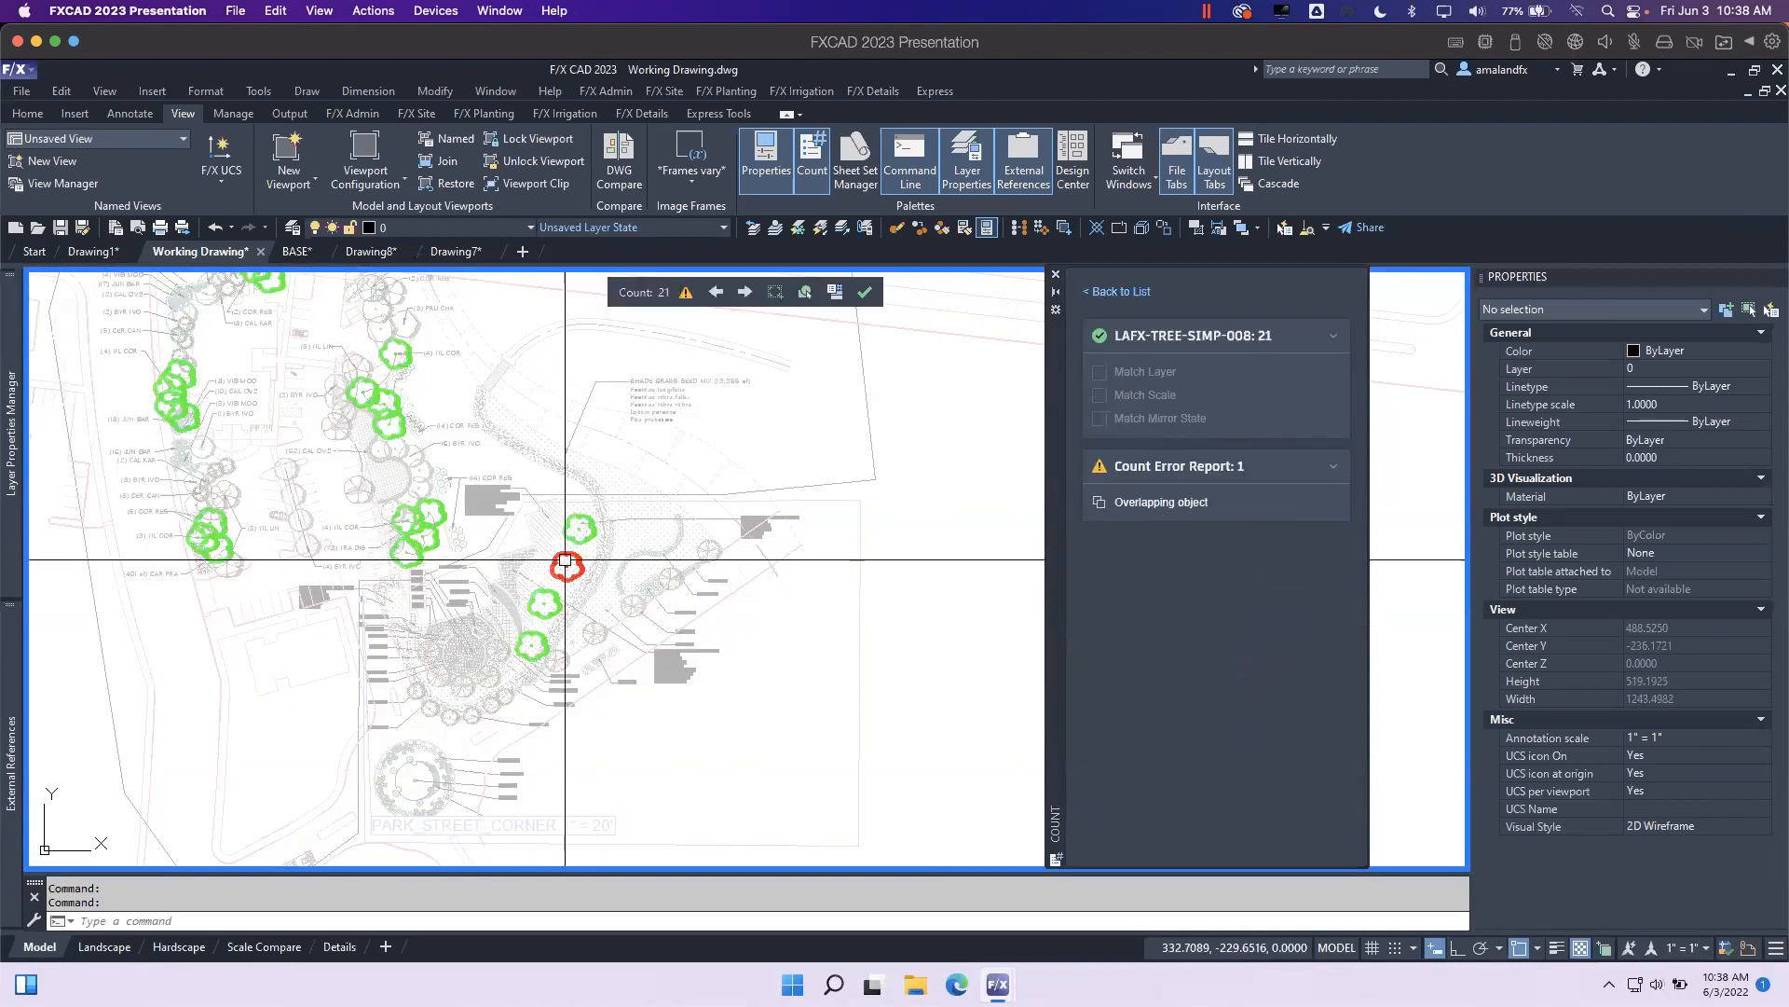
scroll(563, 569, up, 10)
click(698, 528)
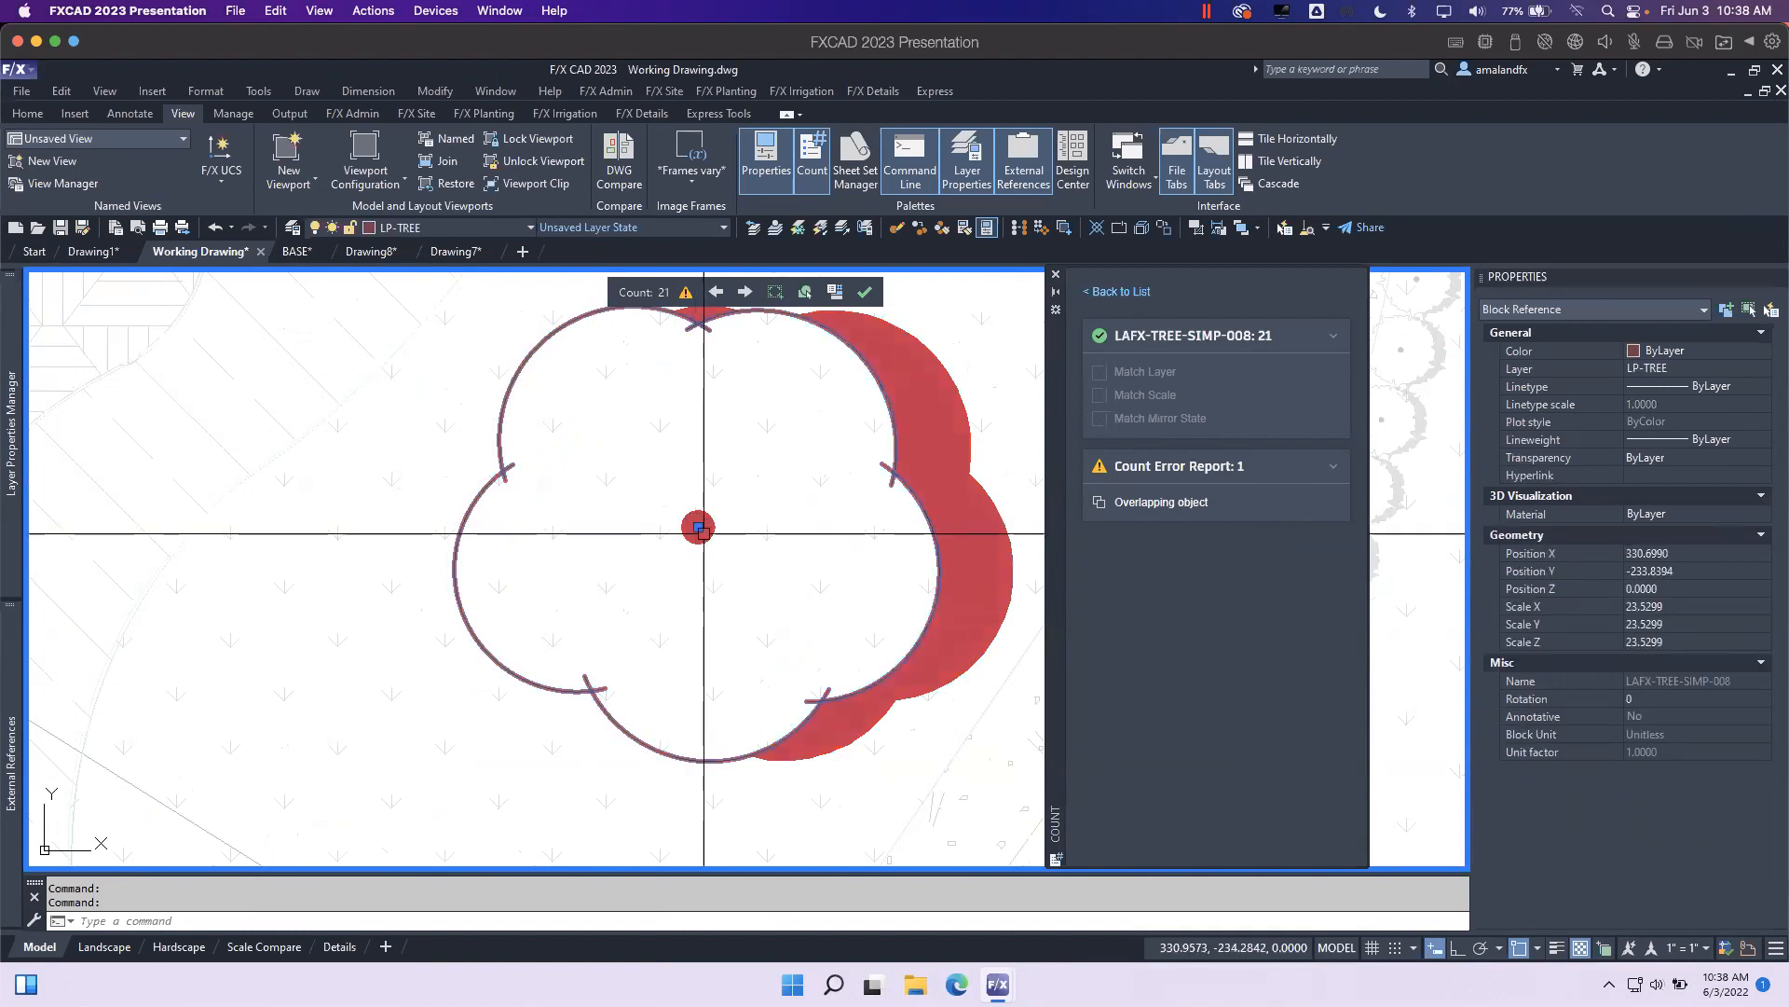
click(698, 527)
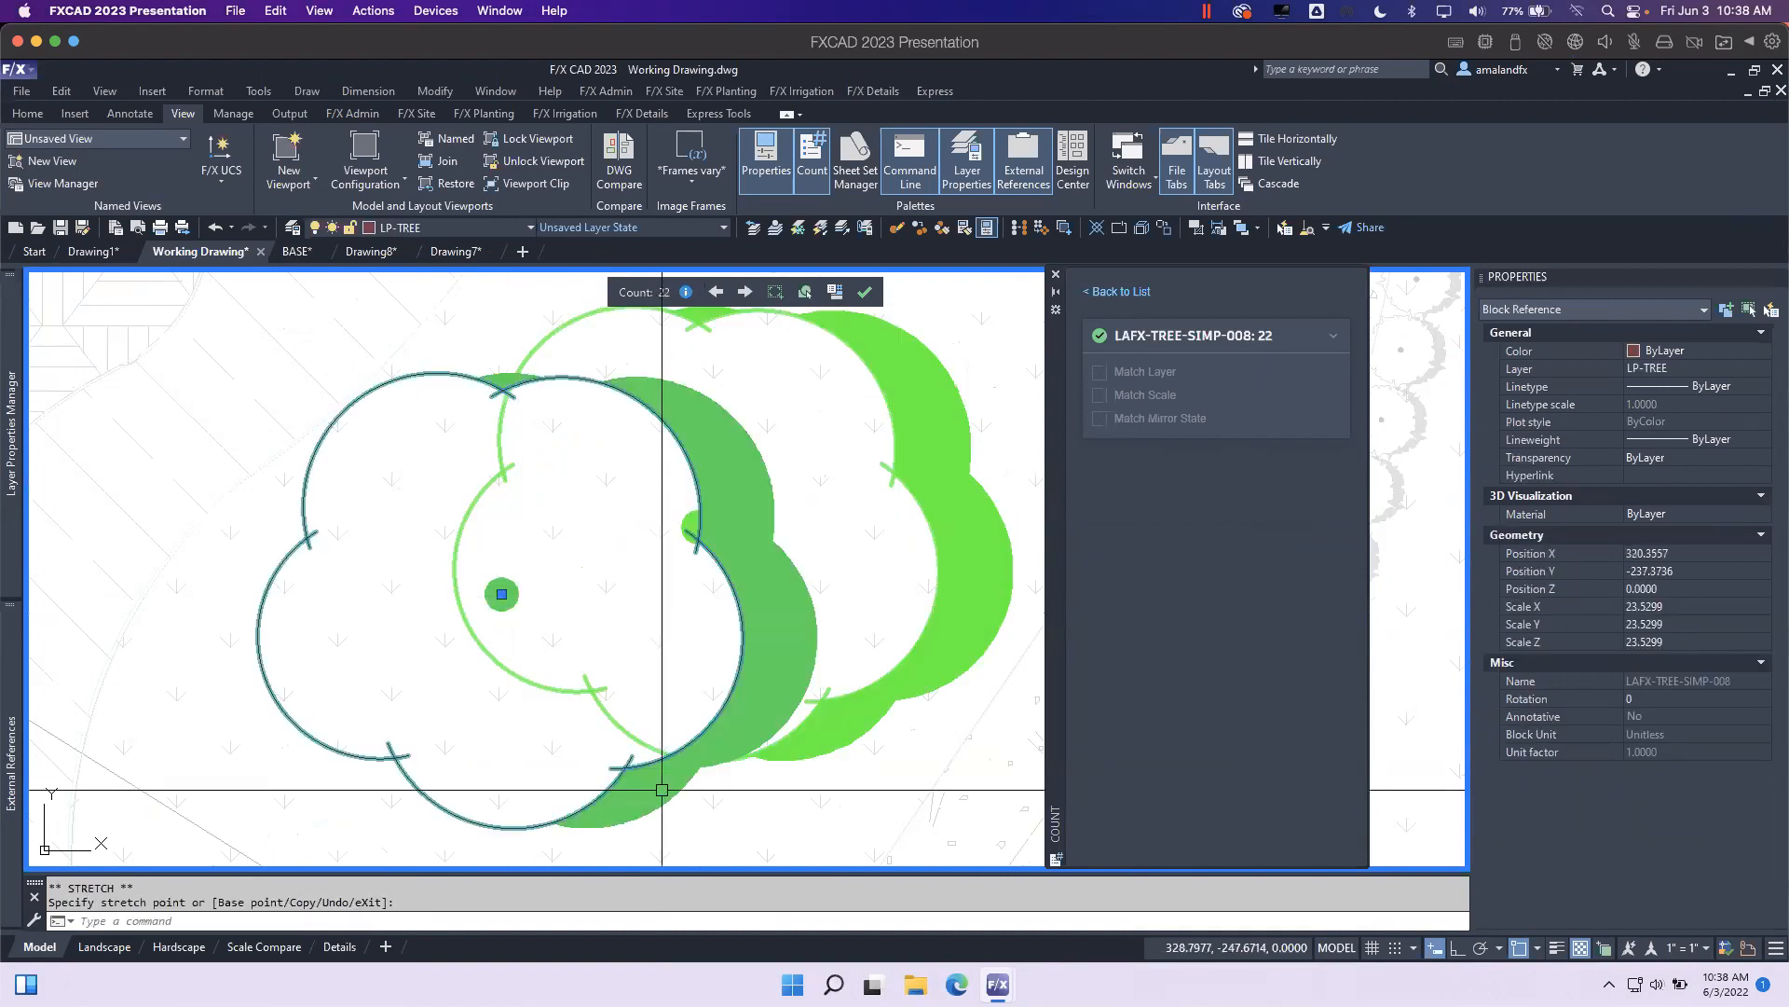
key(Escape)
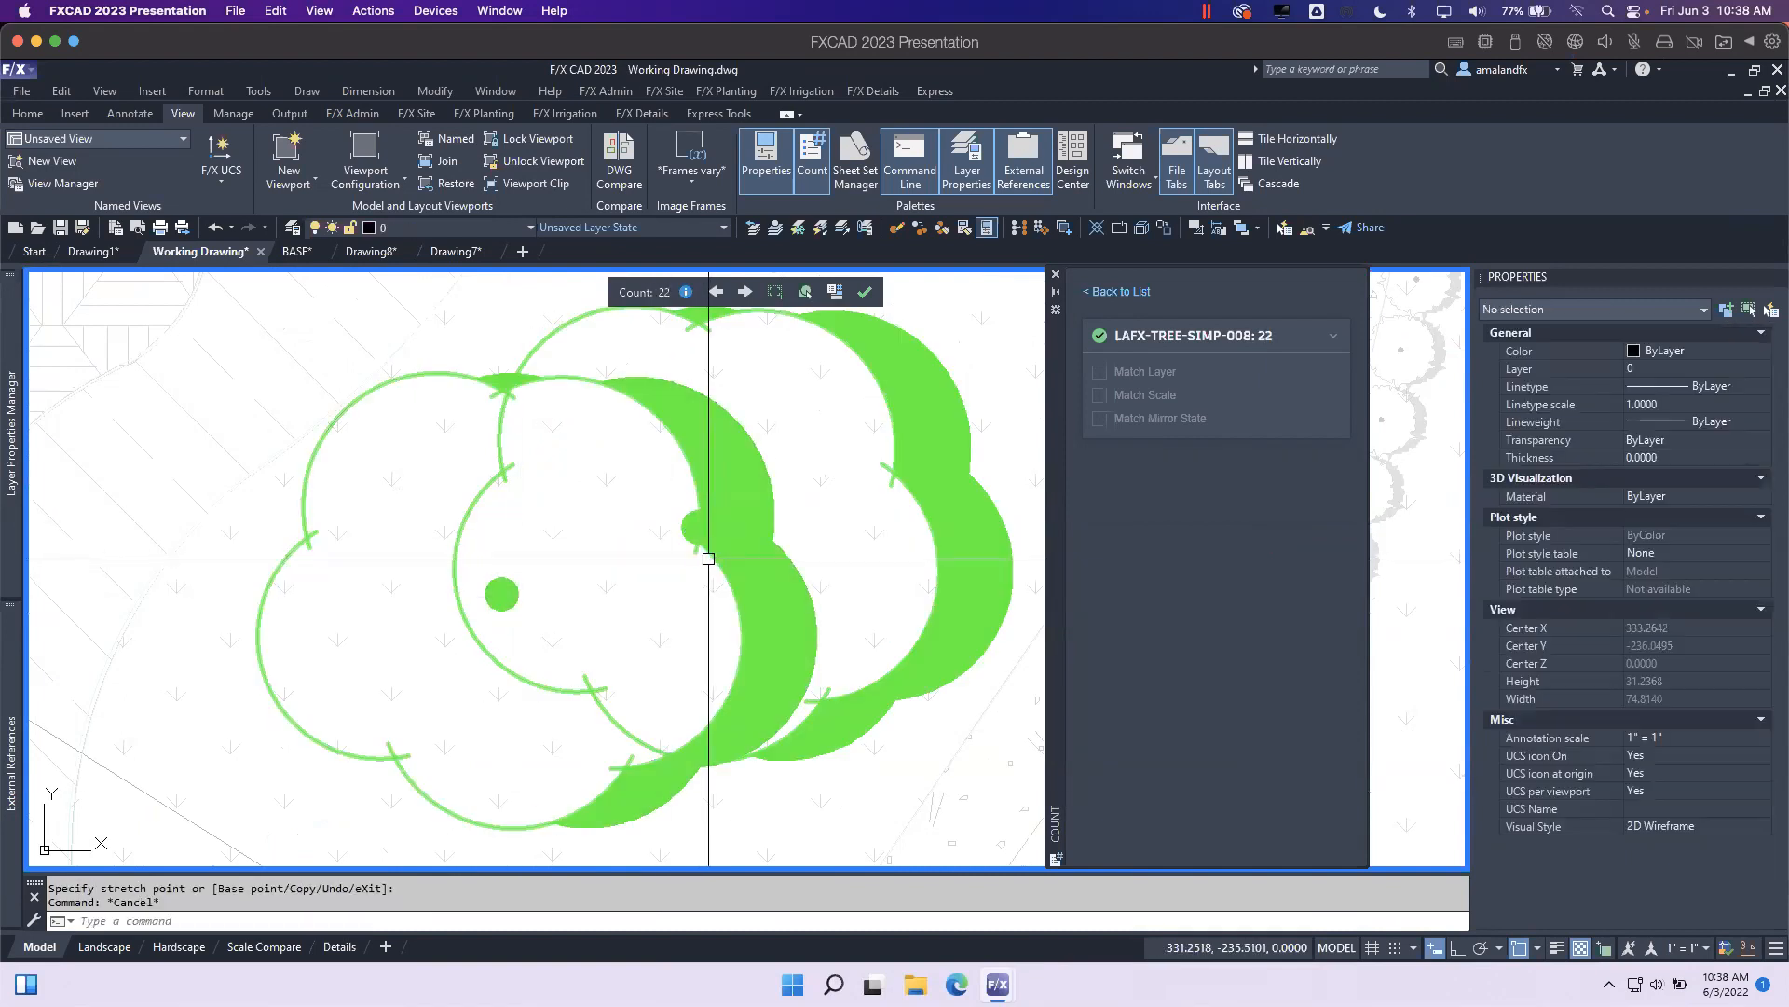
key(ctrl+z)
scroll(716, 564, down, 12)
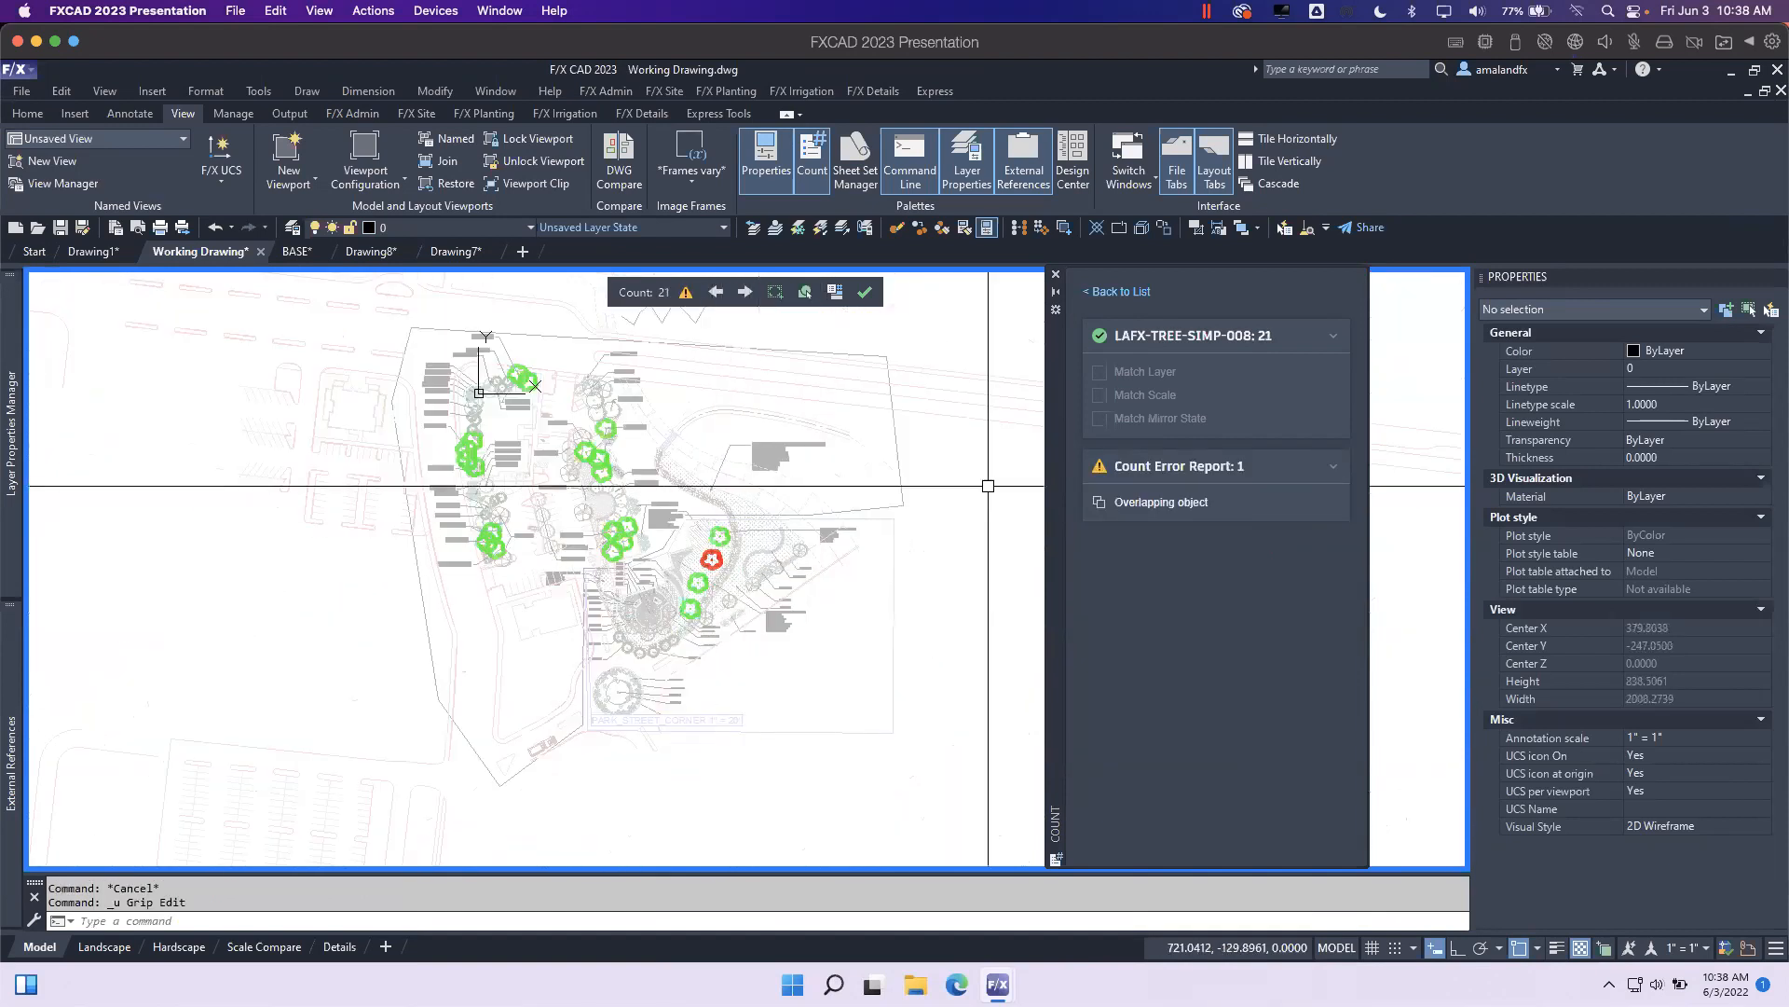
Review the count error for LAFX-TREE-SIMP-021 and return to the block list.
click(1109, 293)
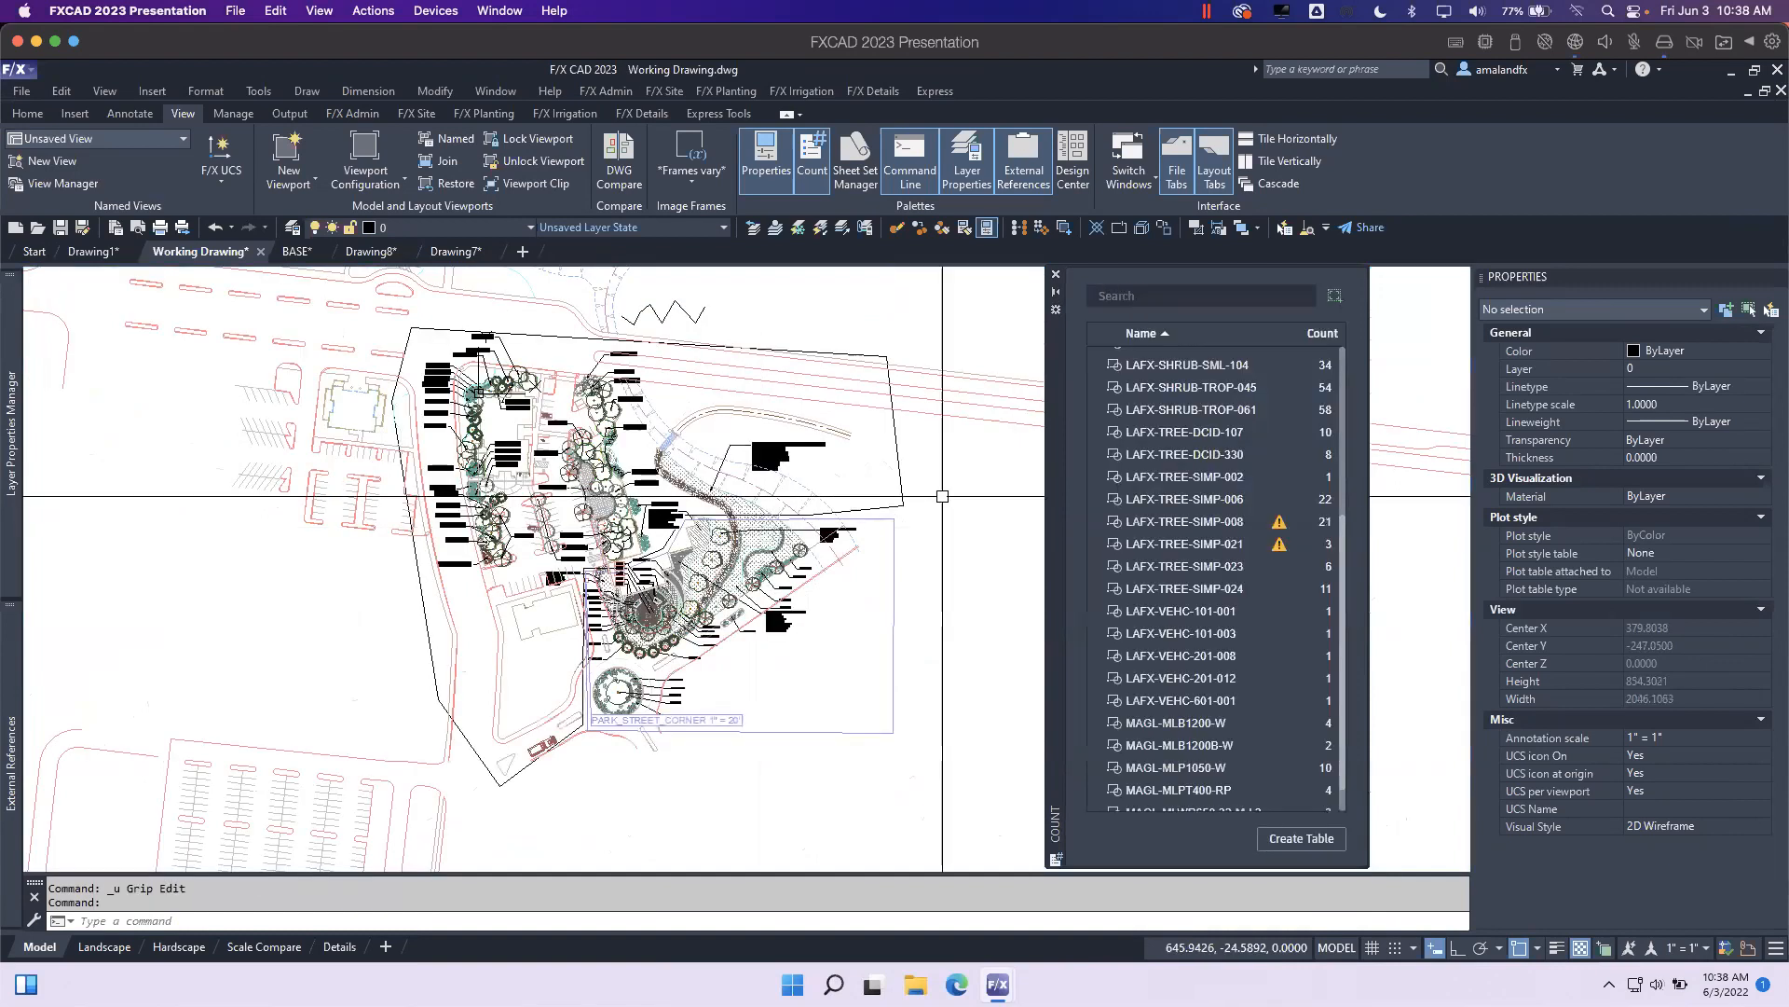
click(1279, 544)
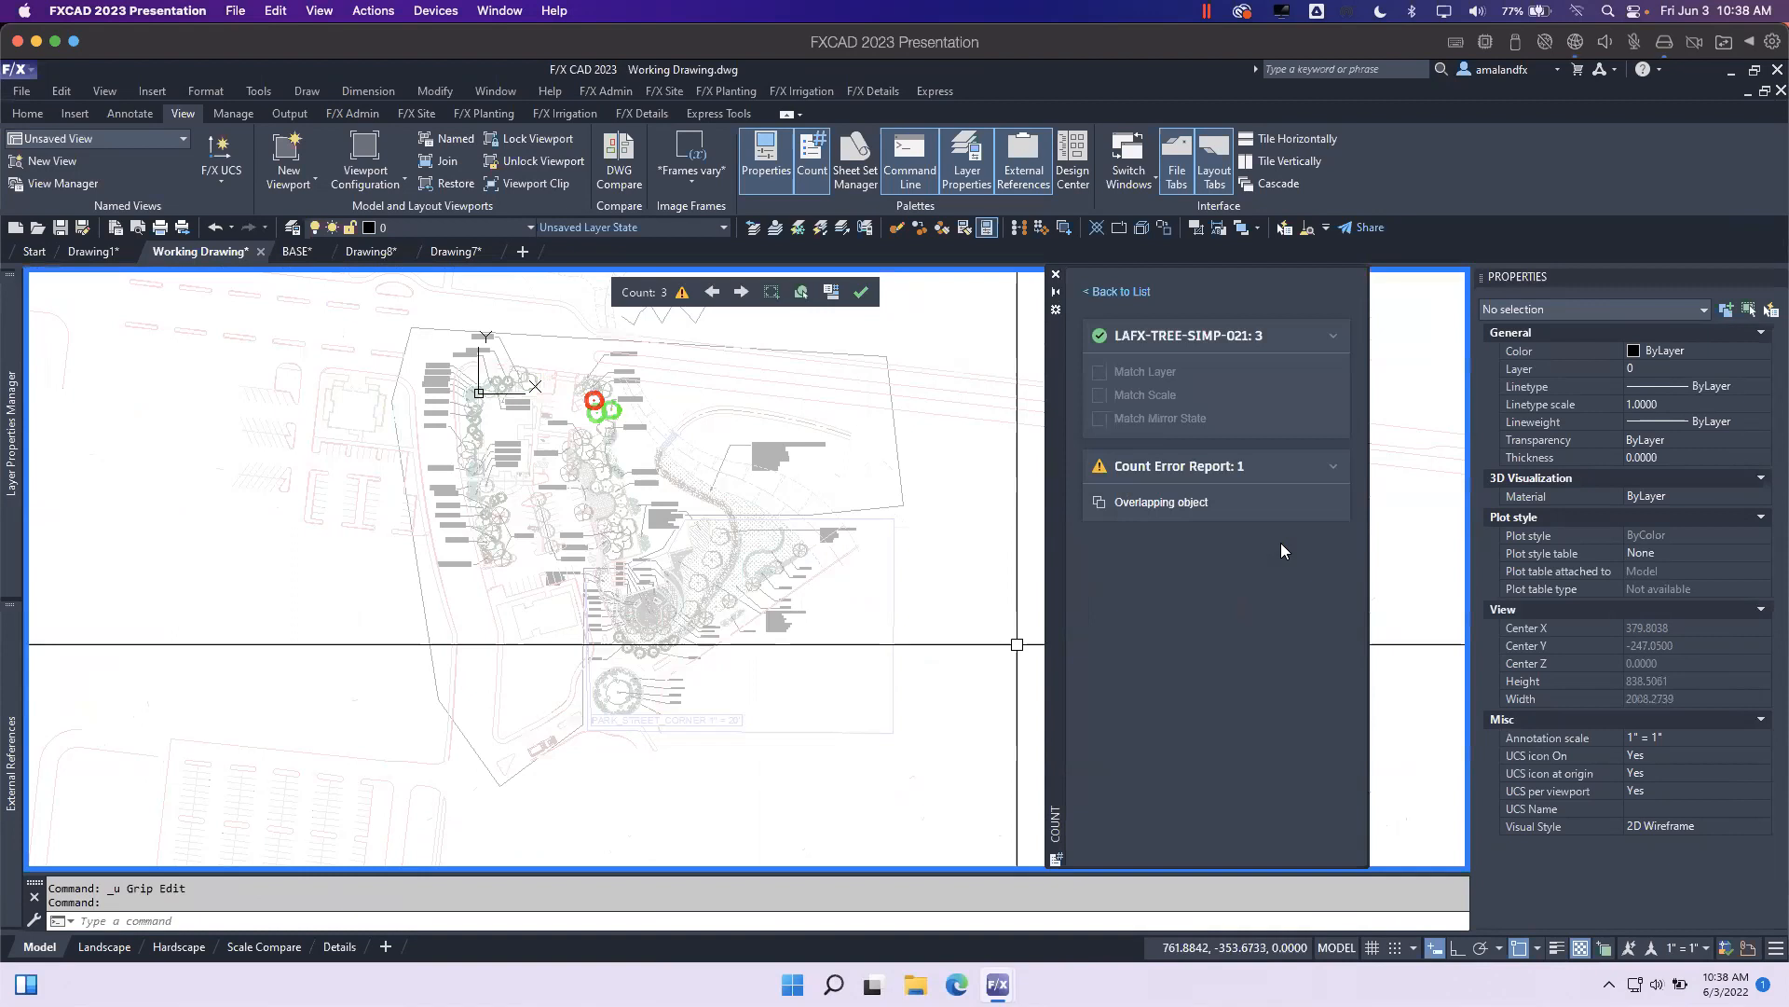
click(1107, 294)
Limit the LAFX-TREE-SIMP-008 count to the area inside the Park Street Corner boundary, using that boundary object as the count area.
click(1100, 520)
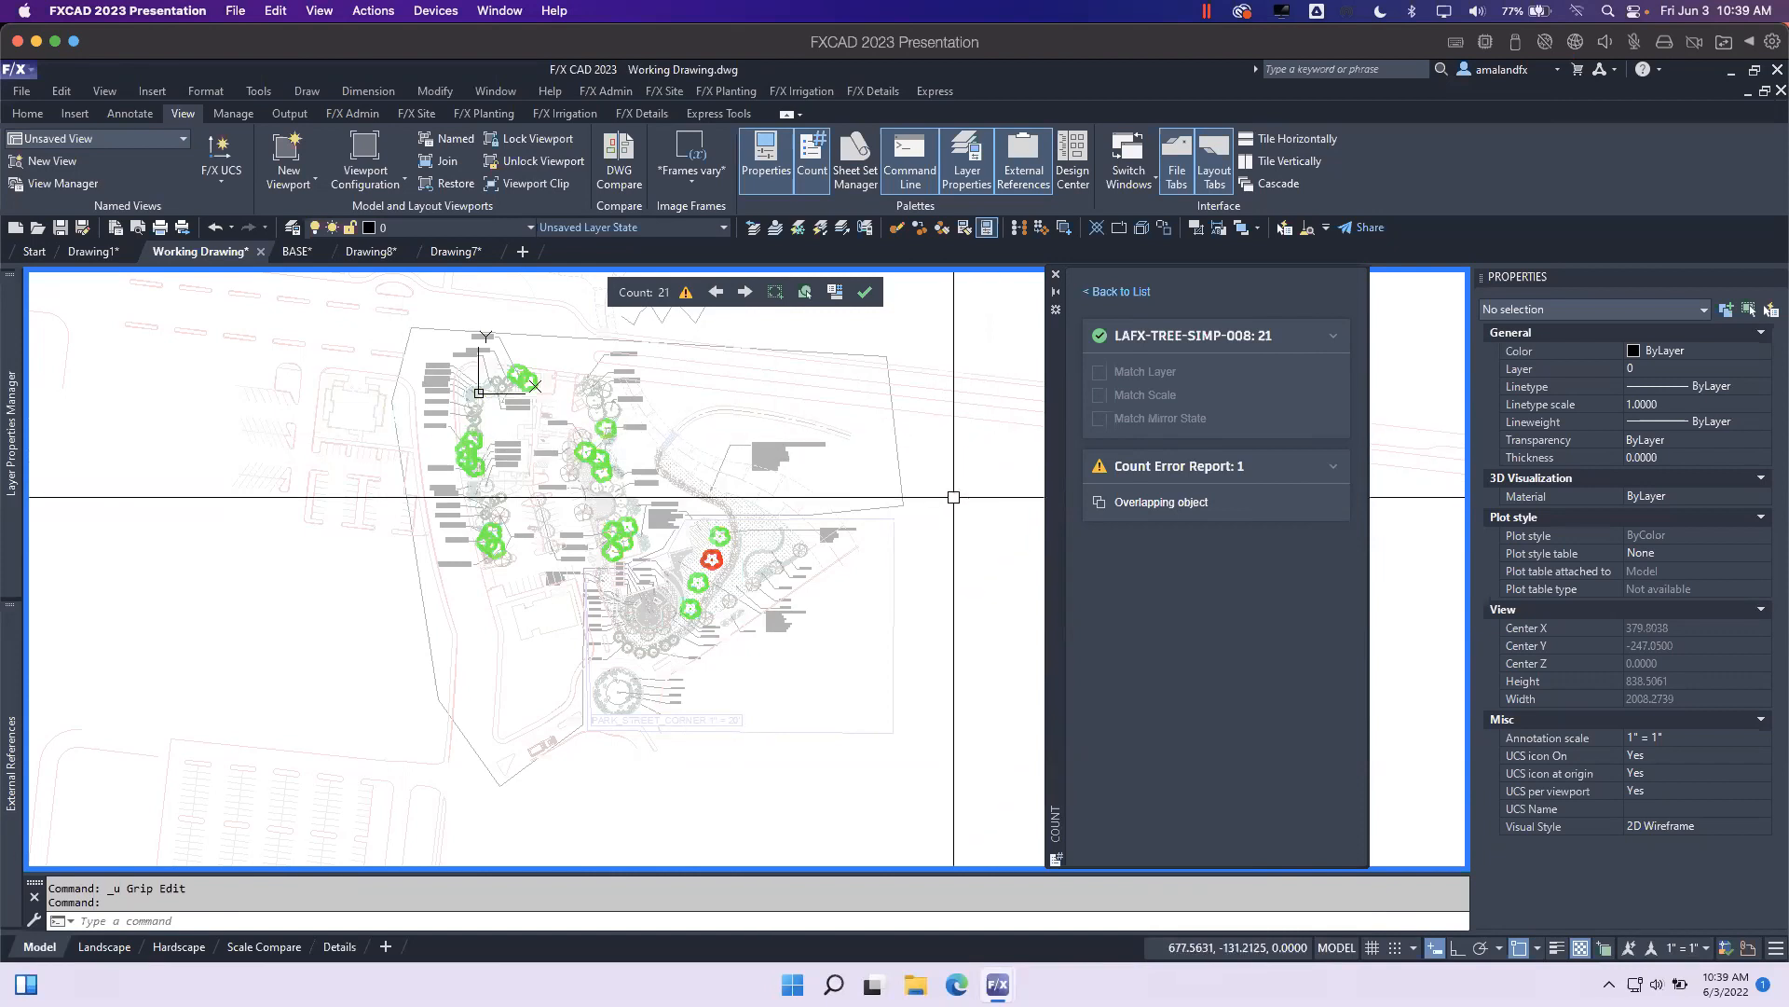
click(773, 292)
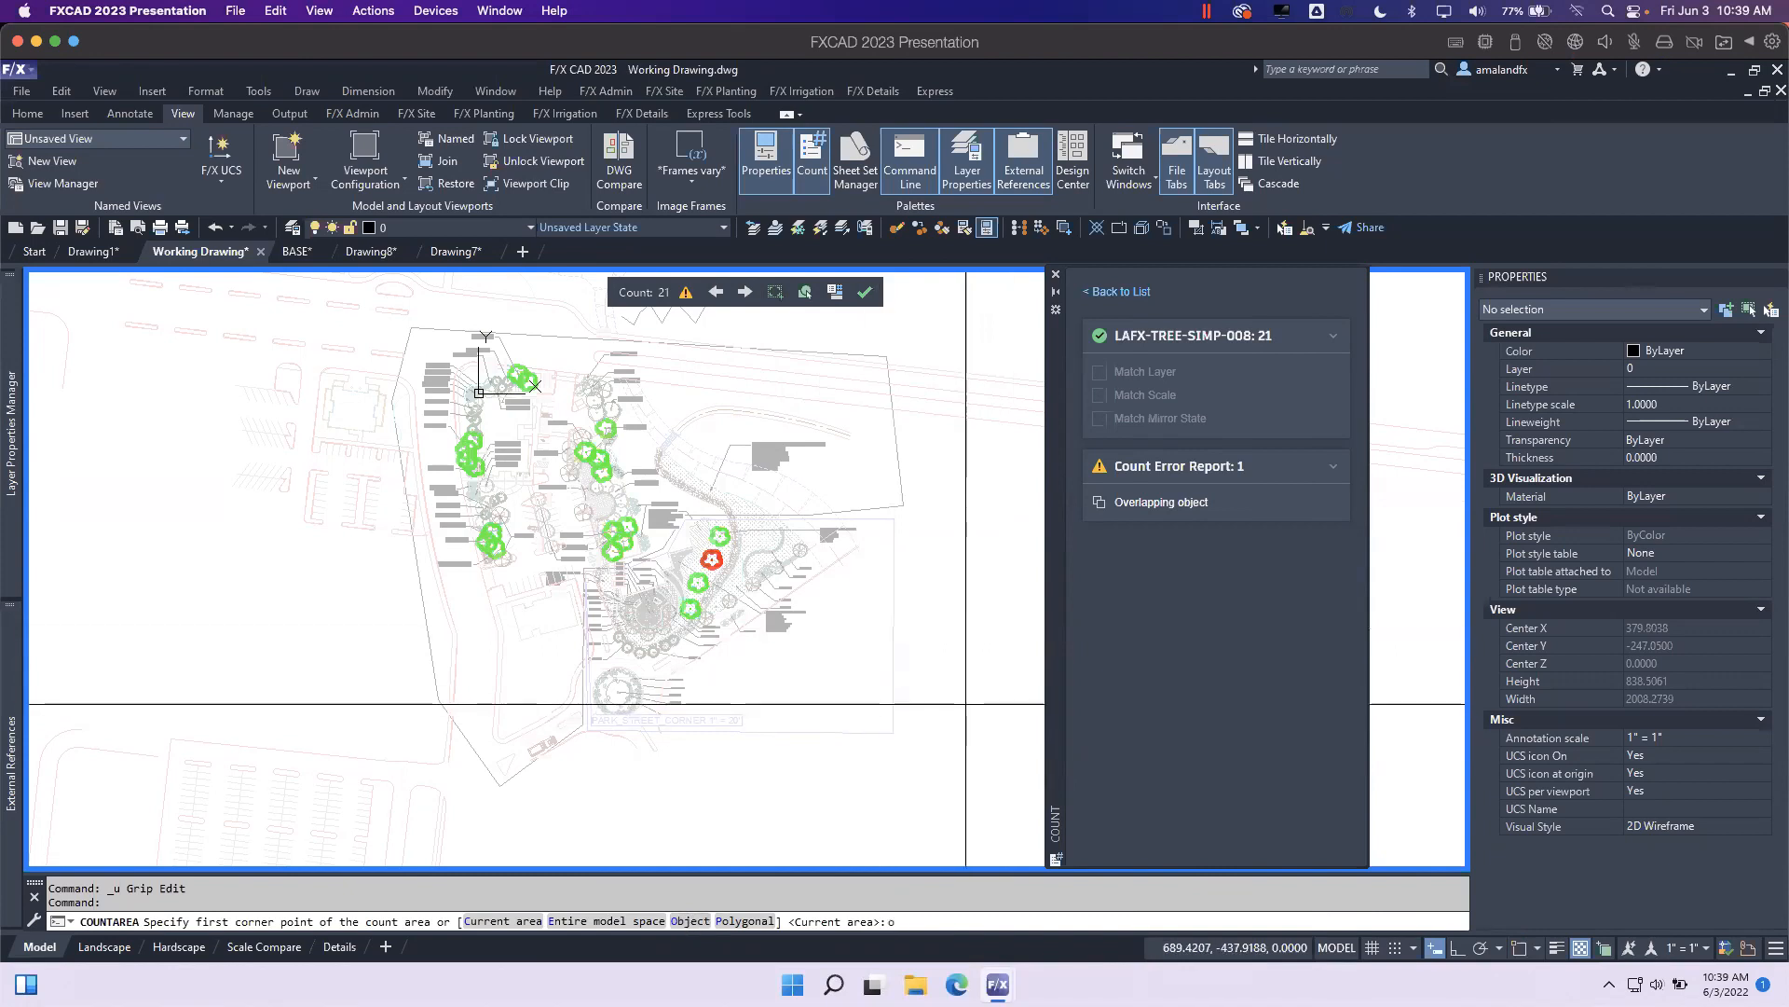
key(Return)
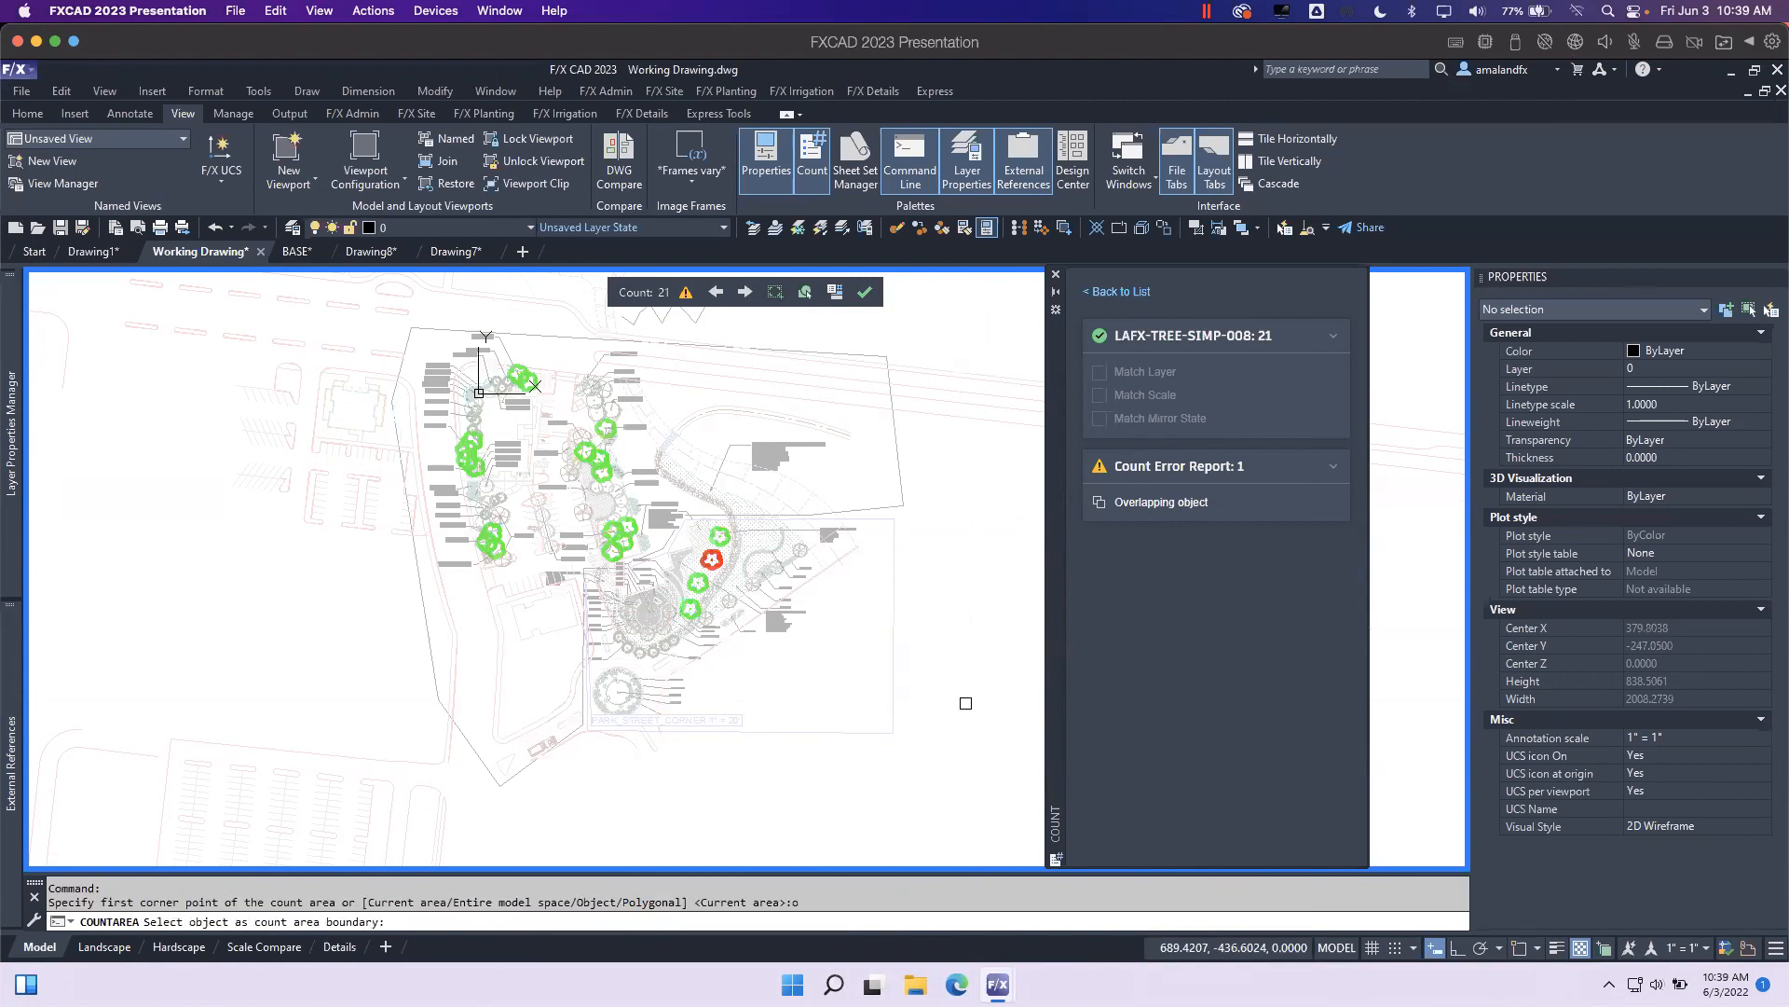
click(892, 595)
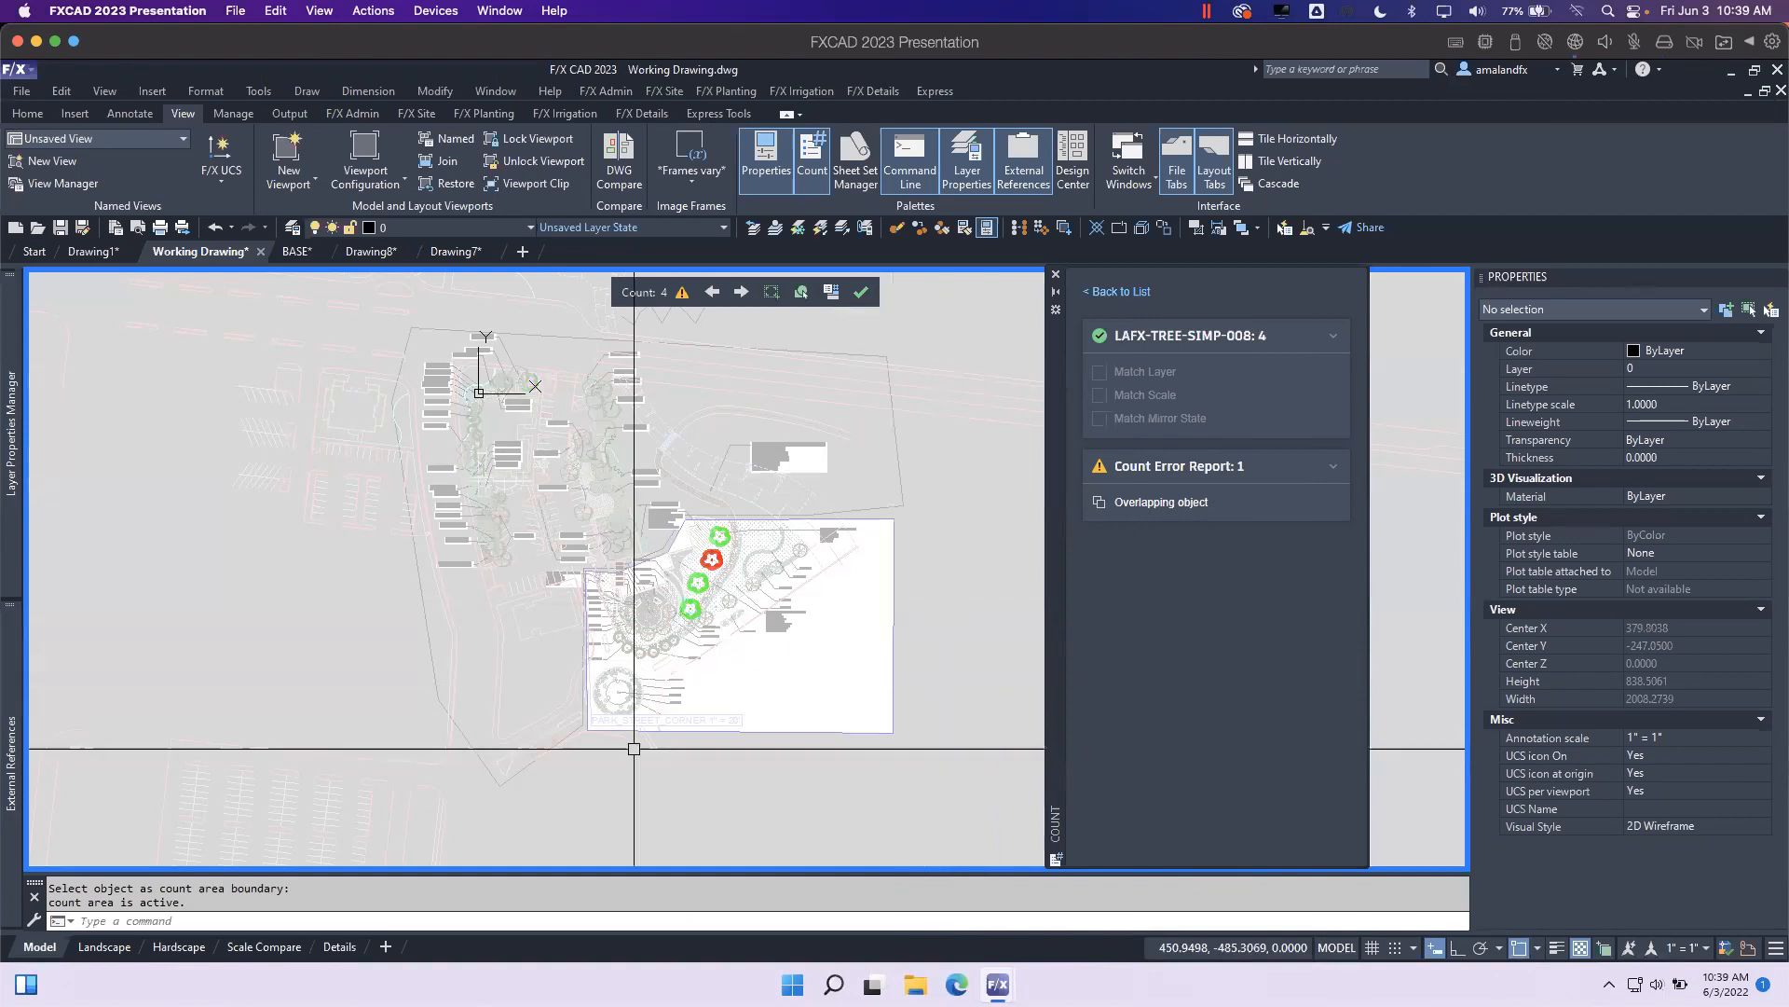
scroll(678, 578, up, 2)
scroll(781, 635, down, 2)
middle_drag(850, 619, 603, 633)
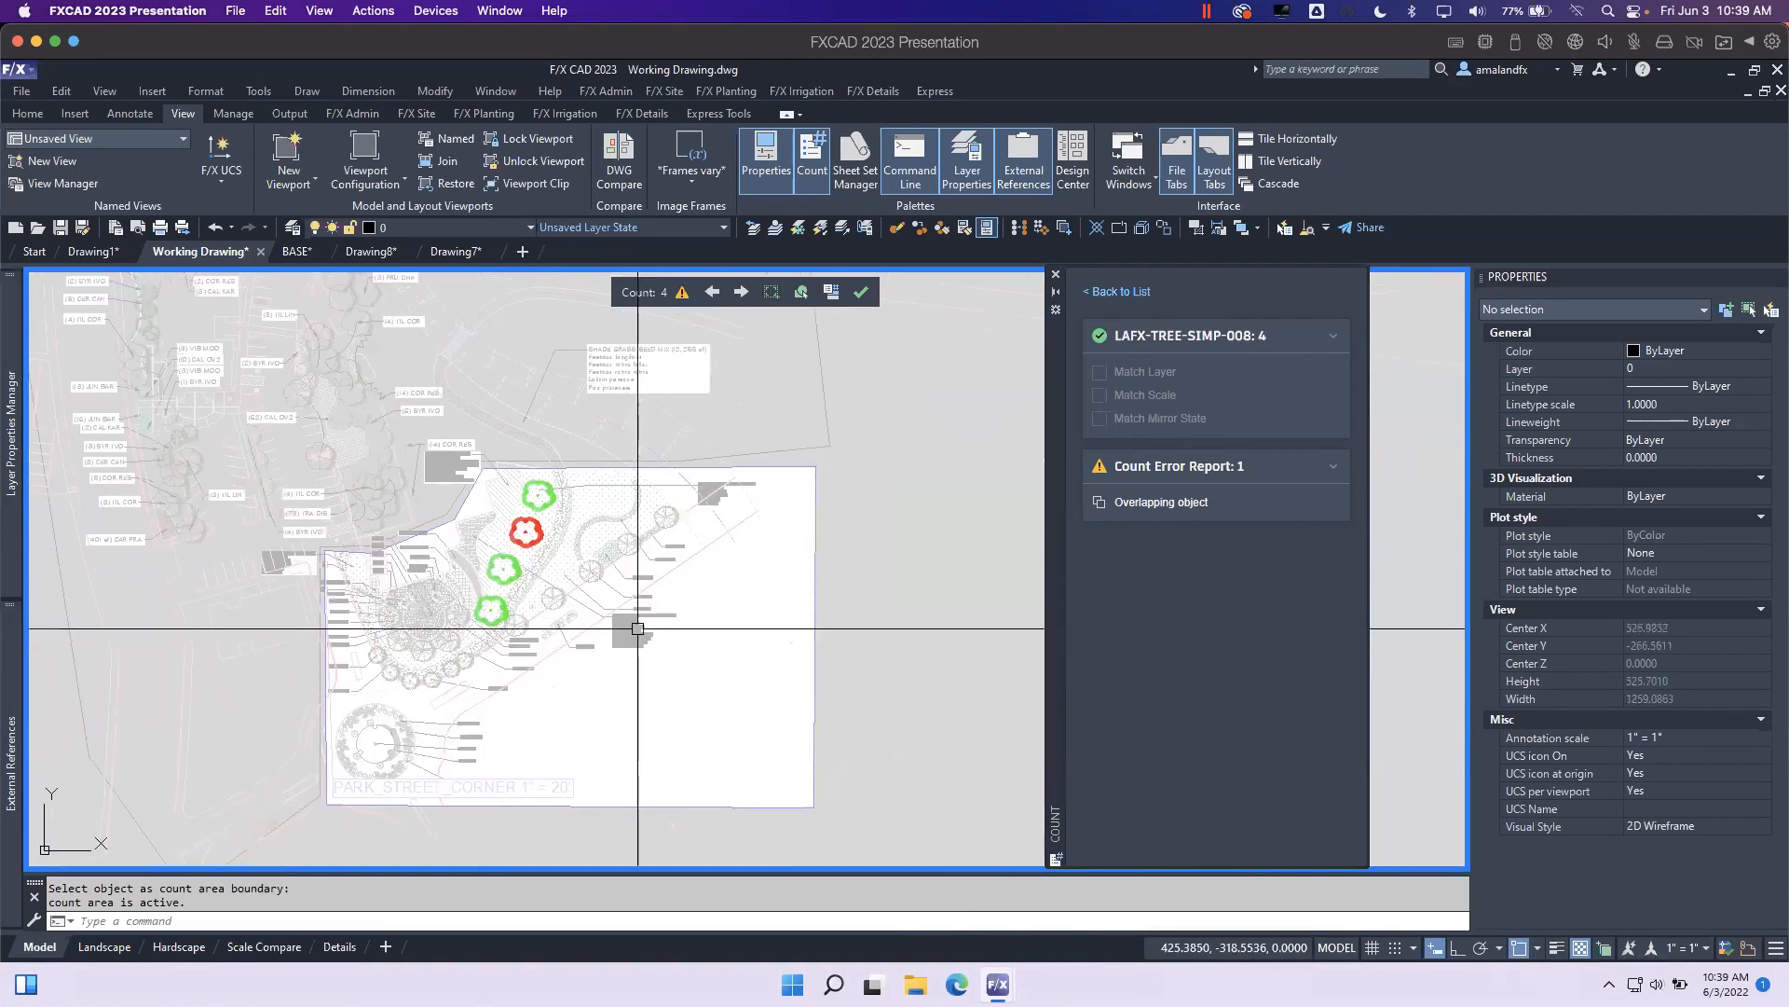
Review the block list for the Park Street Corner count area and reopen the LAFX-TREE-SIMP-008 error report.
click(1125, 291)
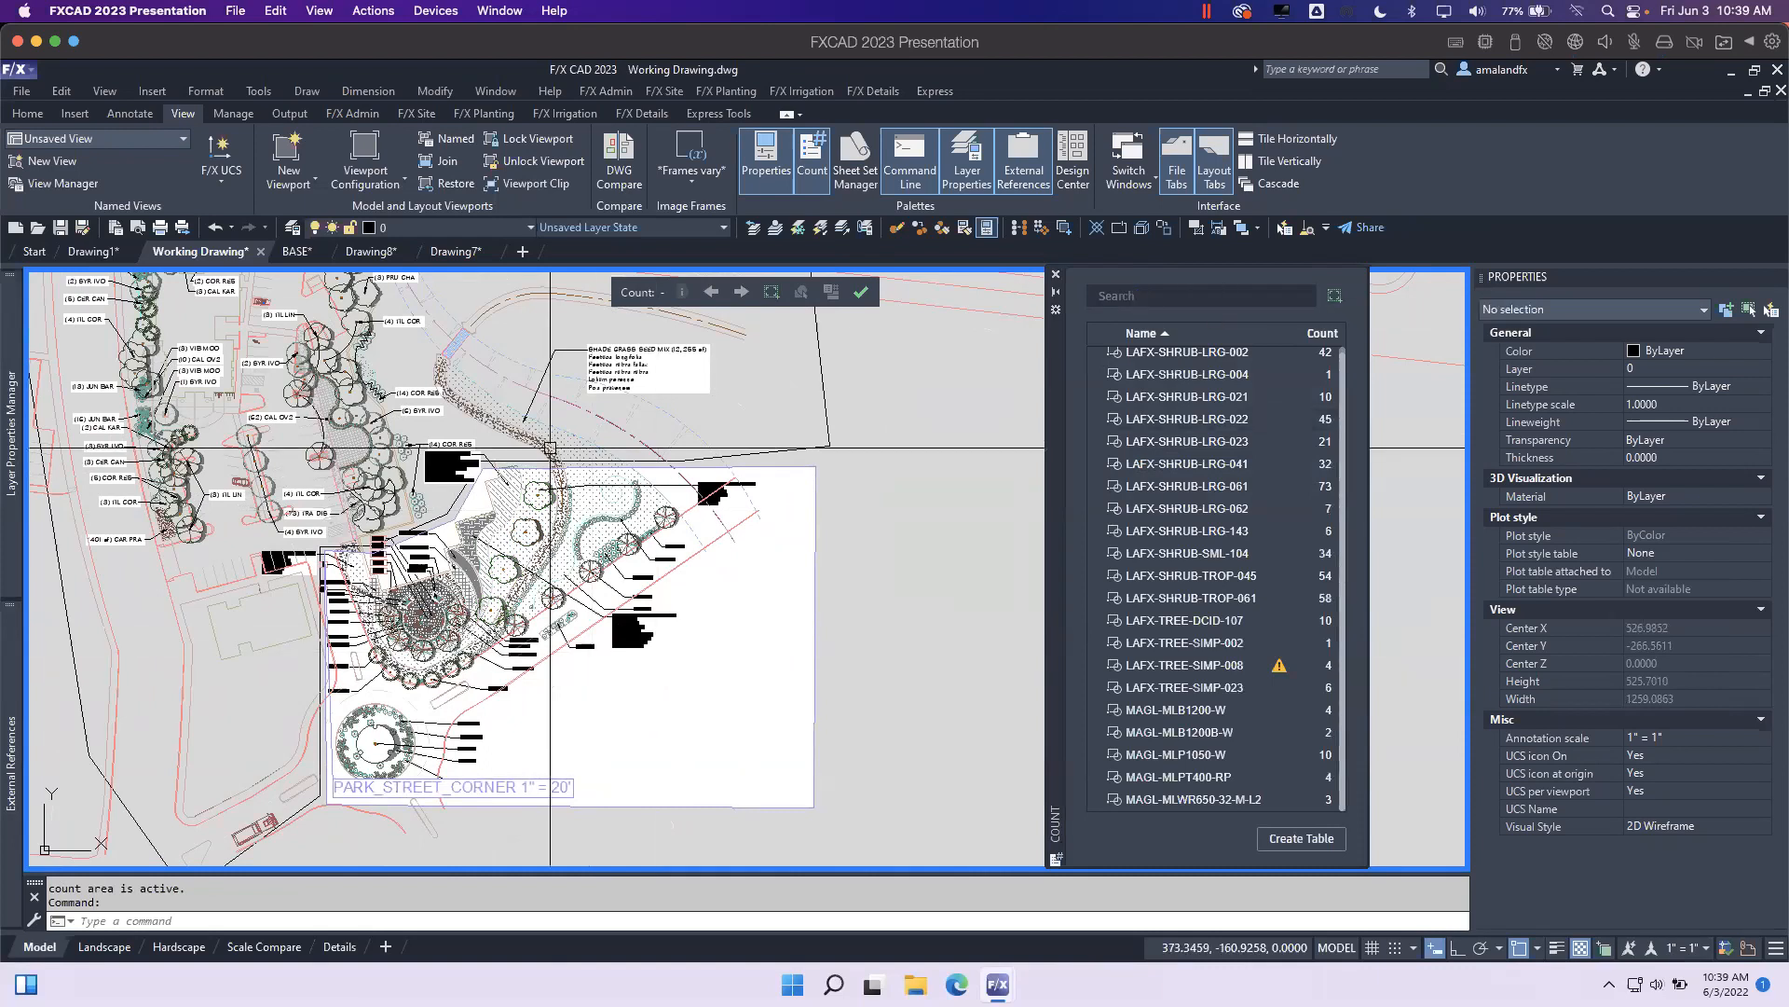
scroll(1342, 406, up, 1)
scroll(1349, 503, down, 1)
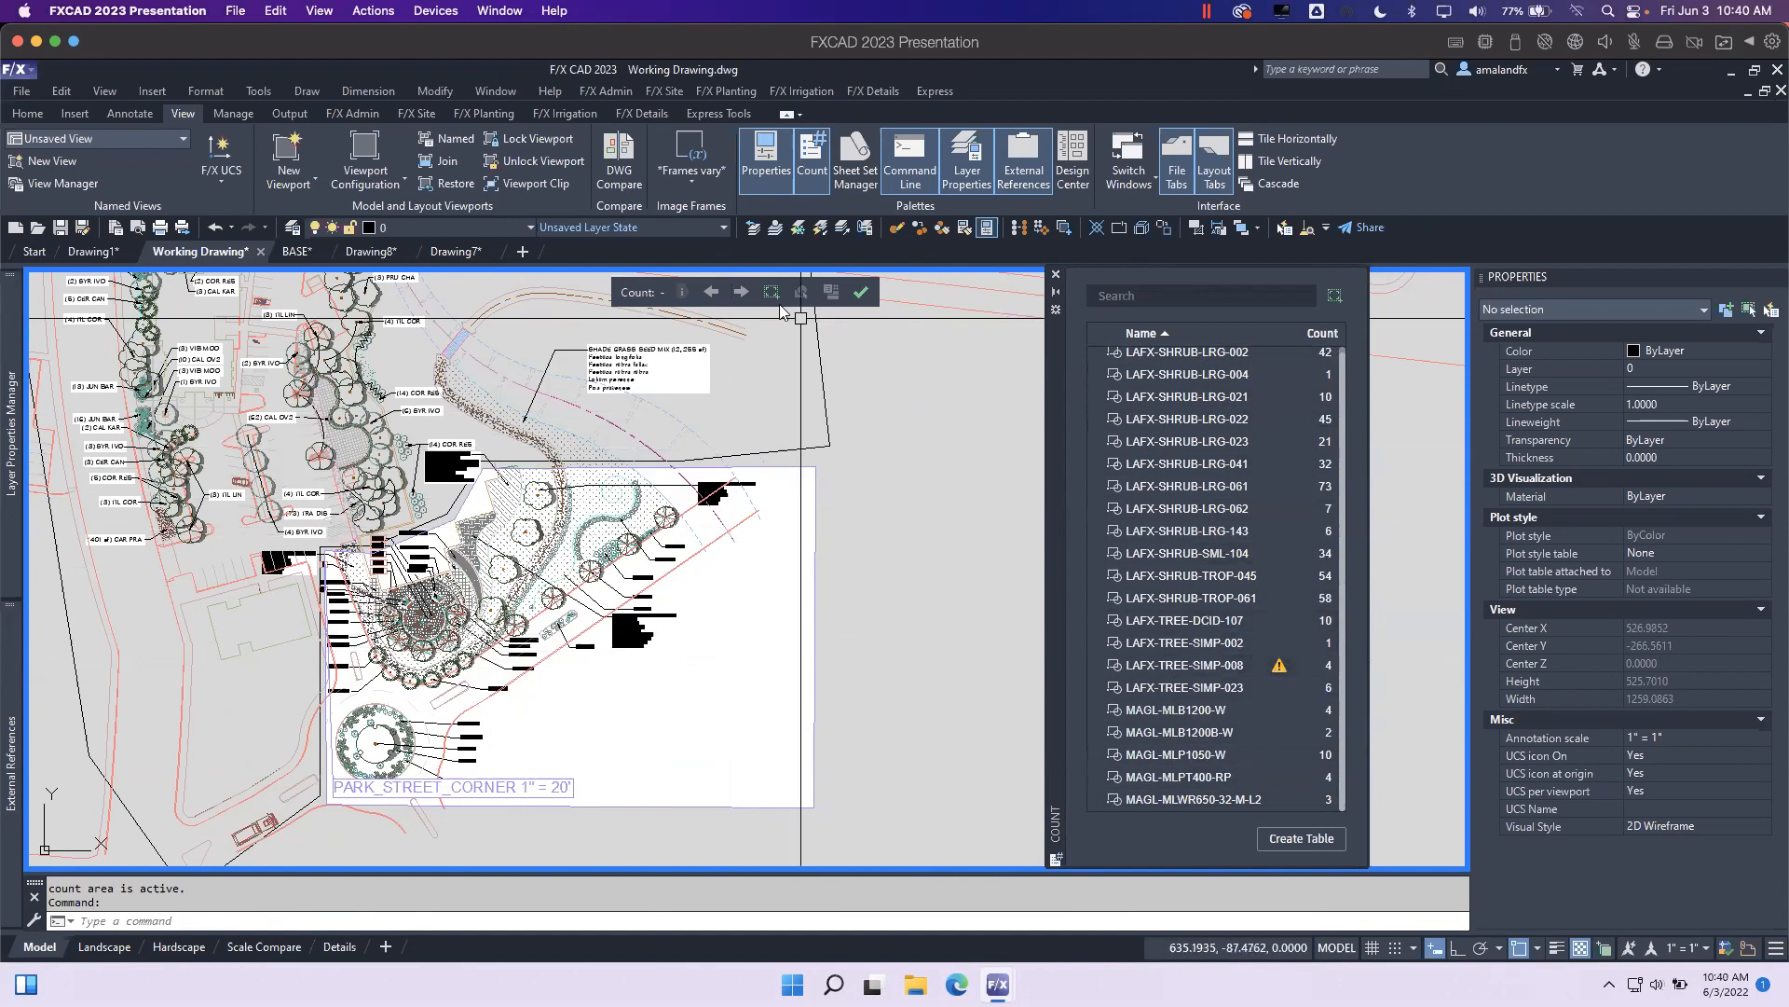
click(1281, 668)
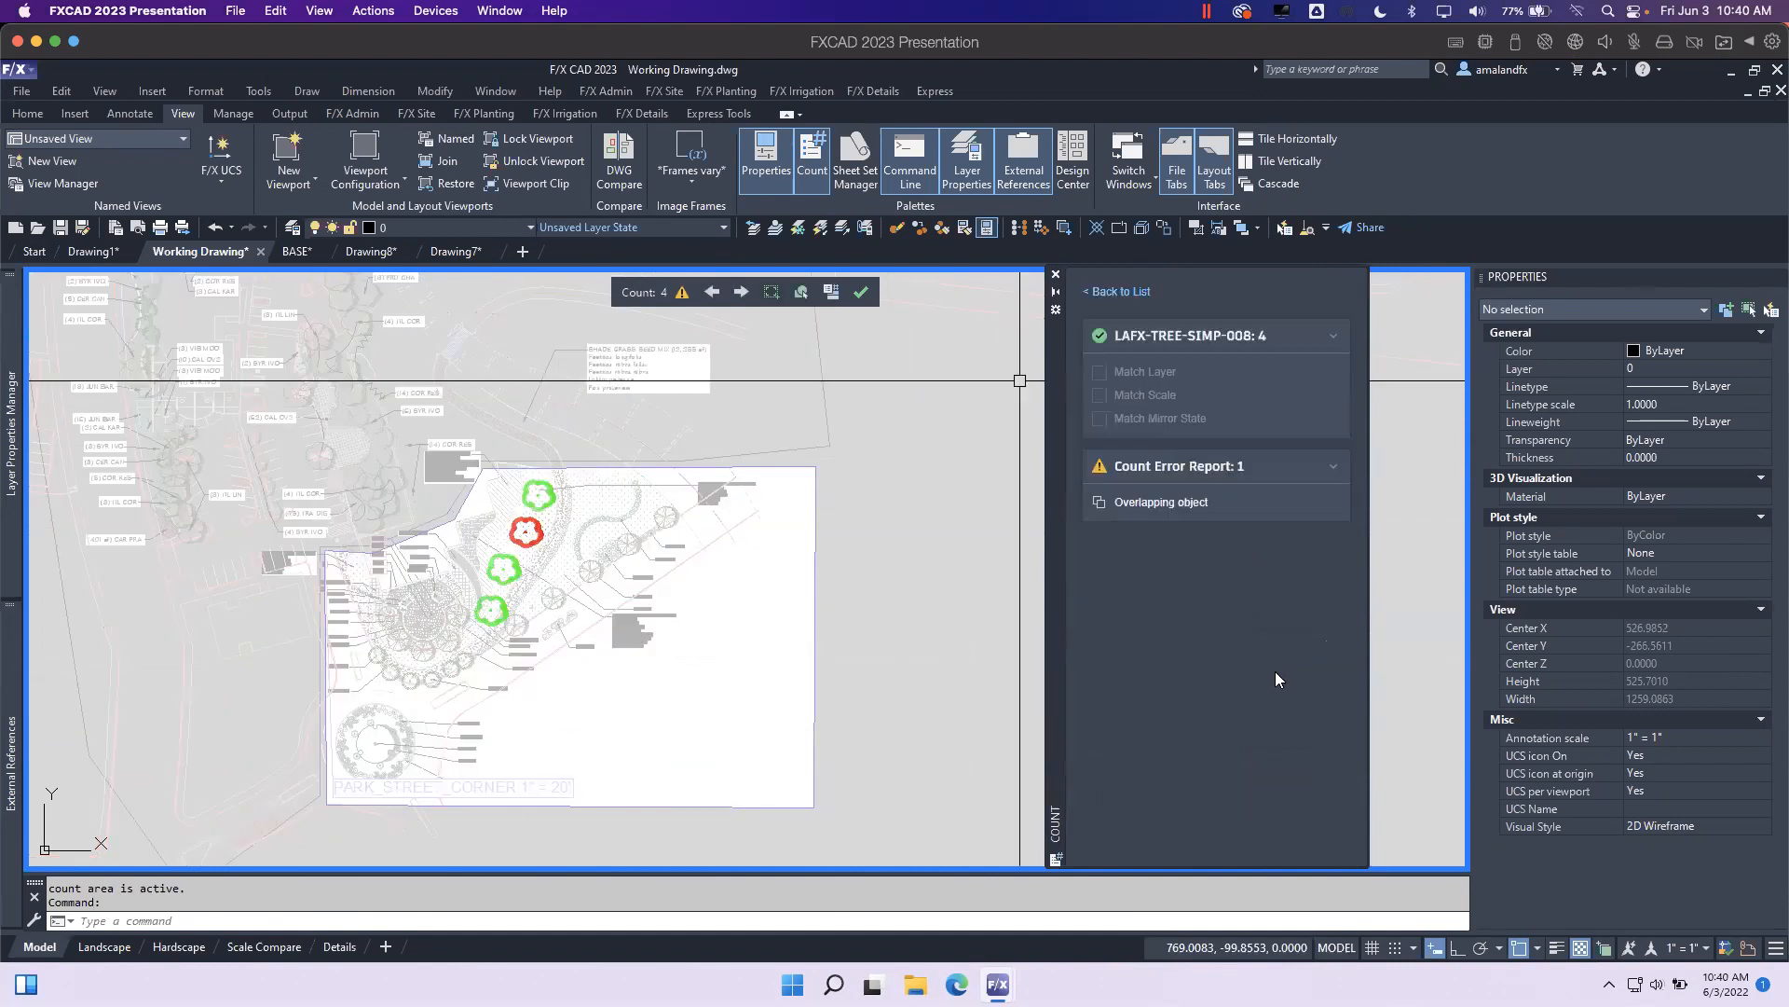
Select all counted LAFX-TREE-SIMP-008 trees in the count area, clear the selection and end the count.
click(801, 293)
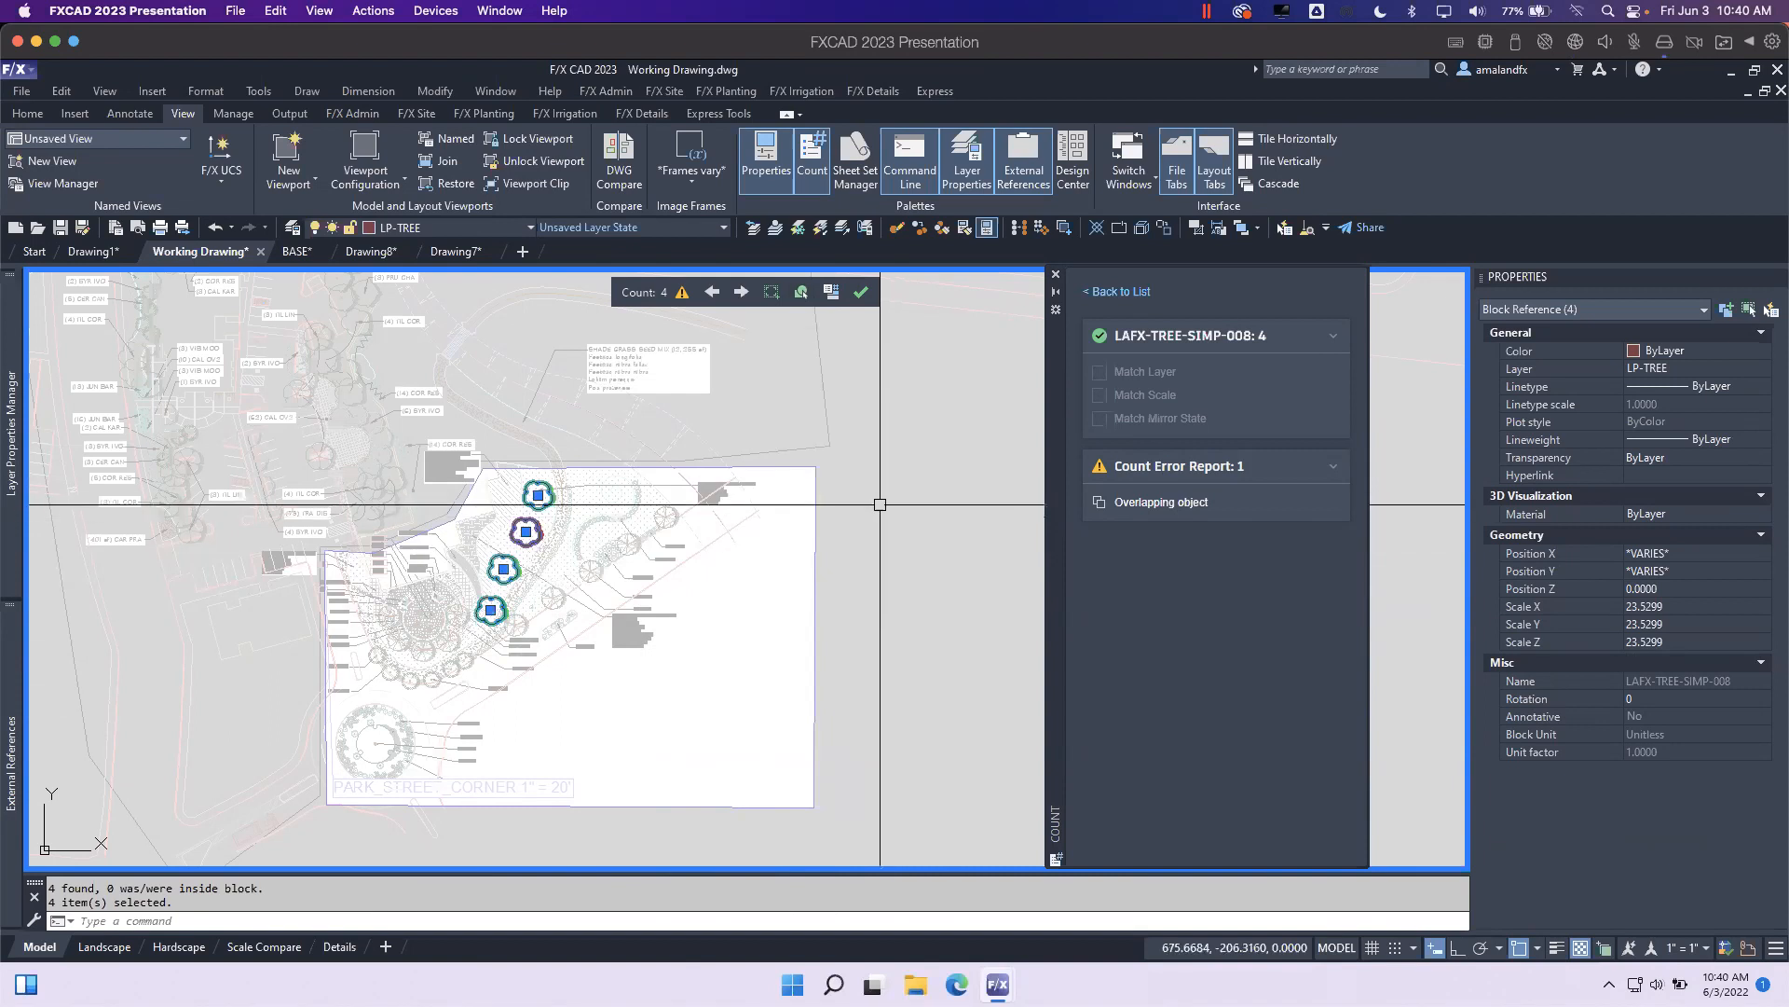
key(Escape)
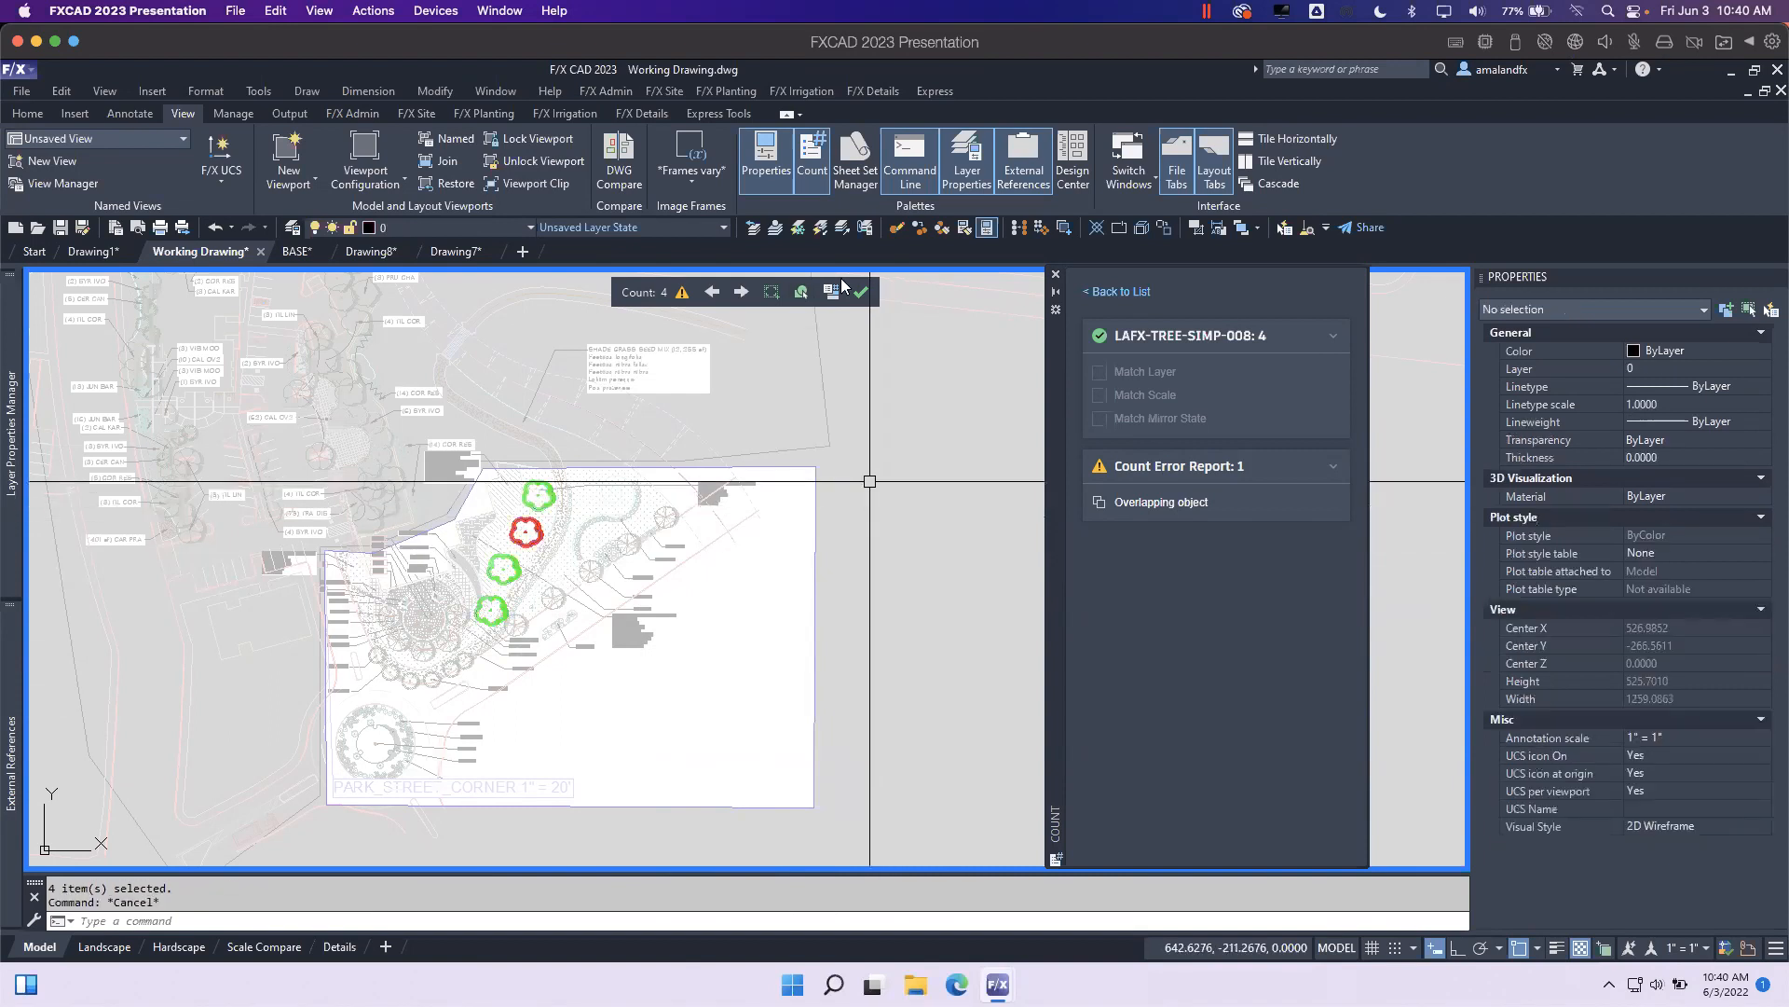
click(866, 293)
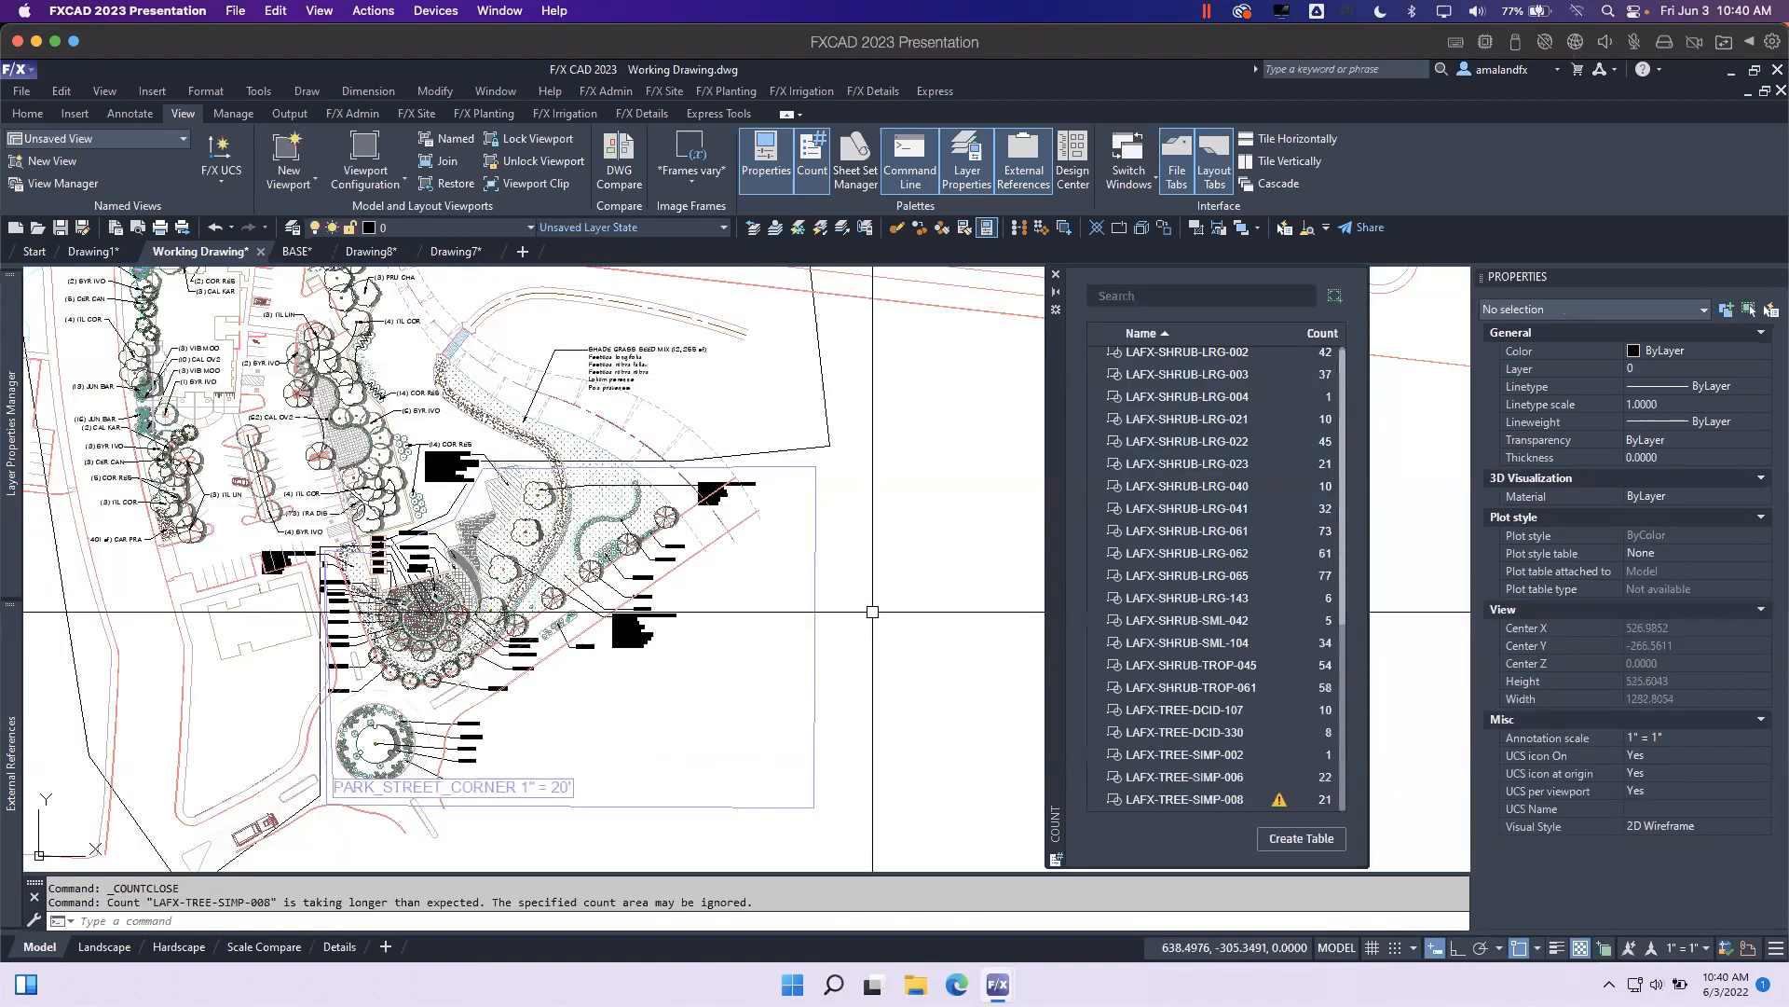
Close the Count palette and return to the full site plan.
scroll(747, 562, down, 2)
middle_drag(746, 562, 774, 584)
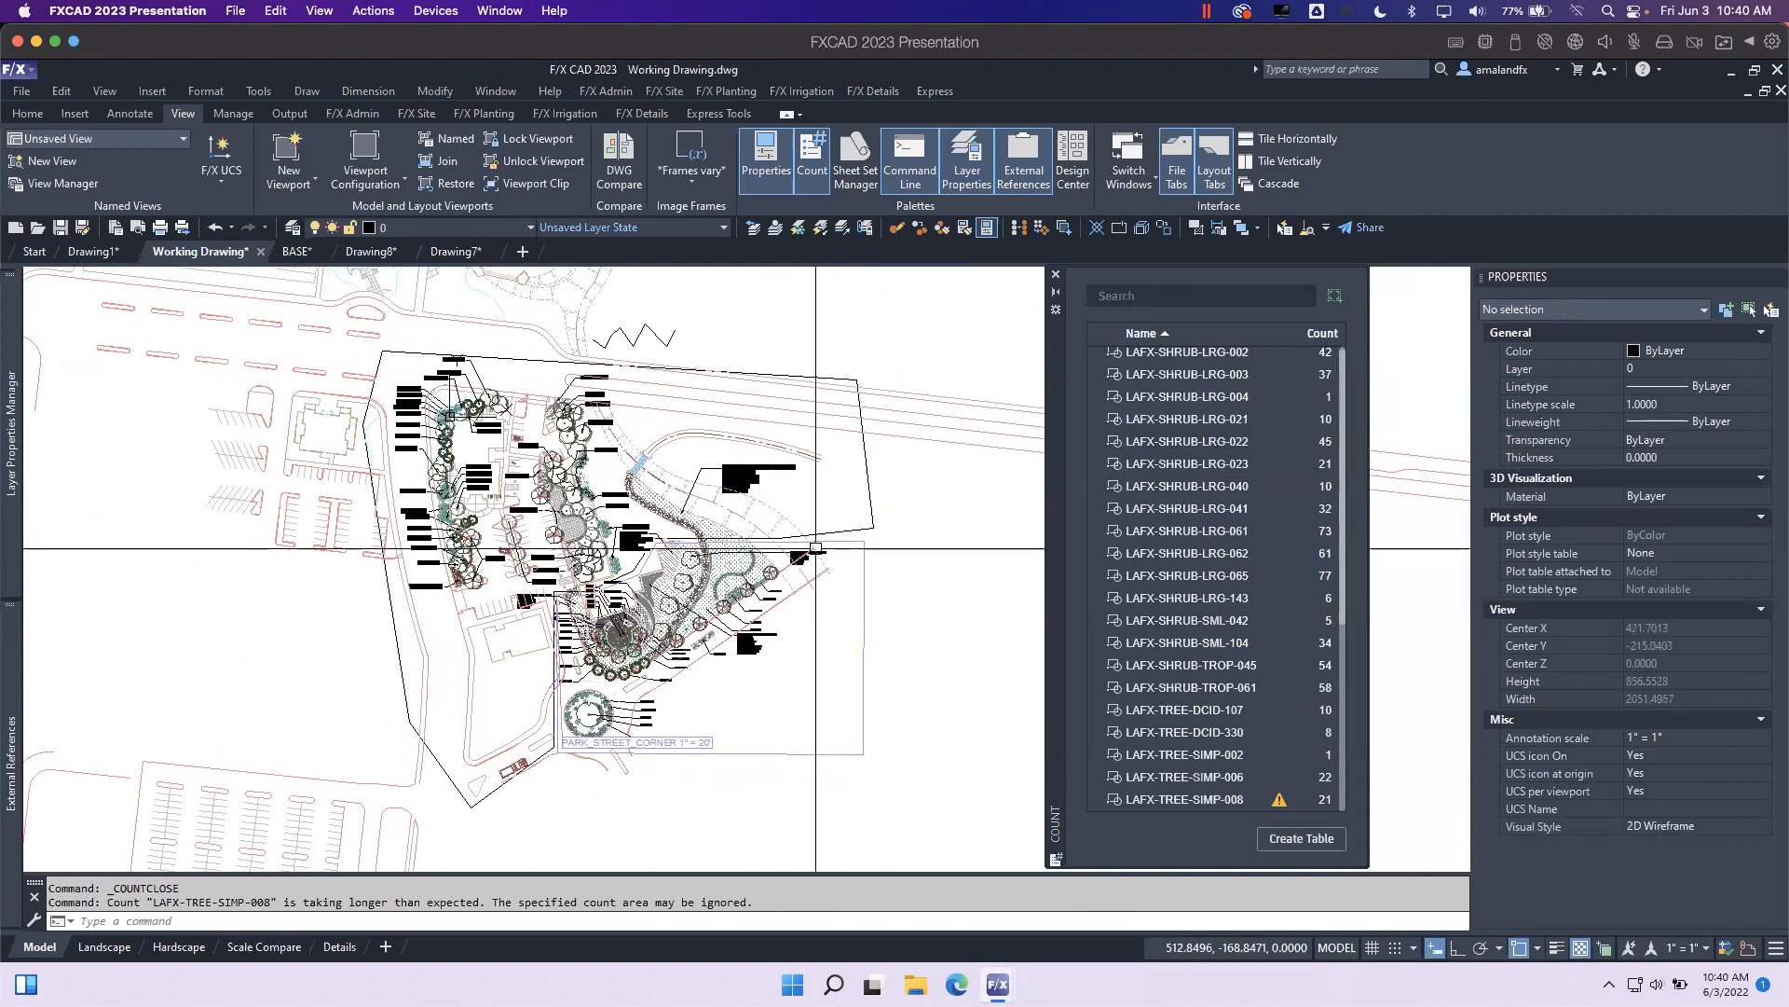
middle_drag(876, 612, 841, 584)
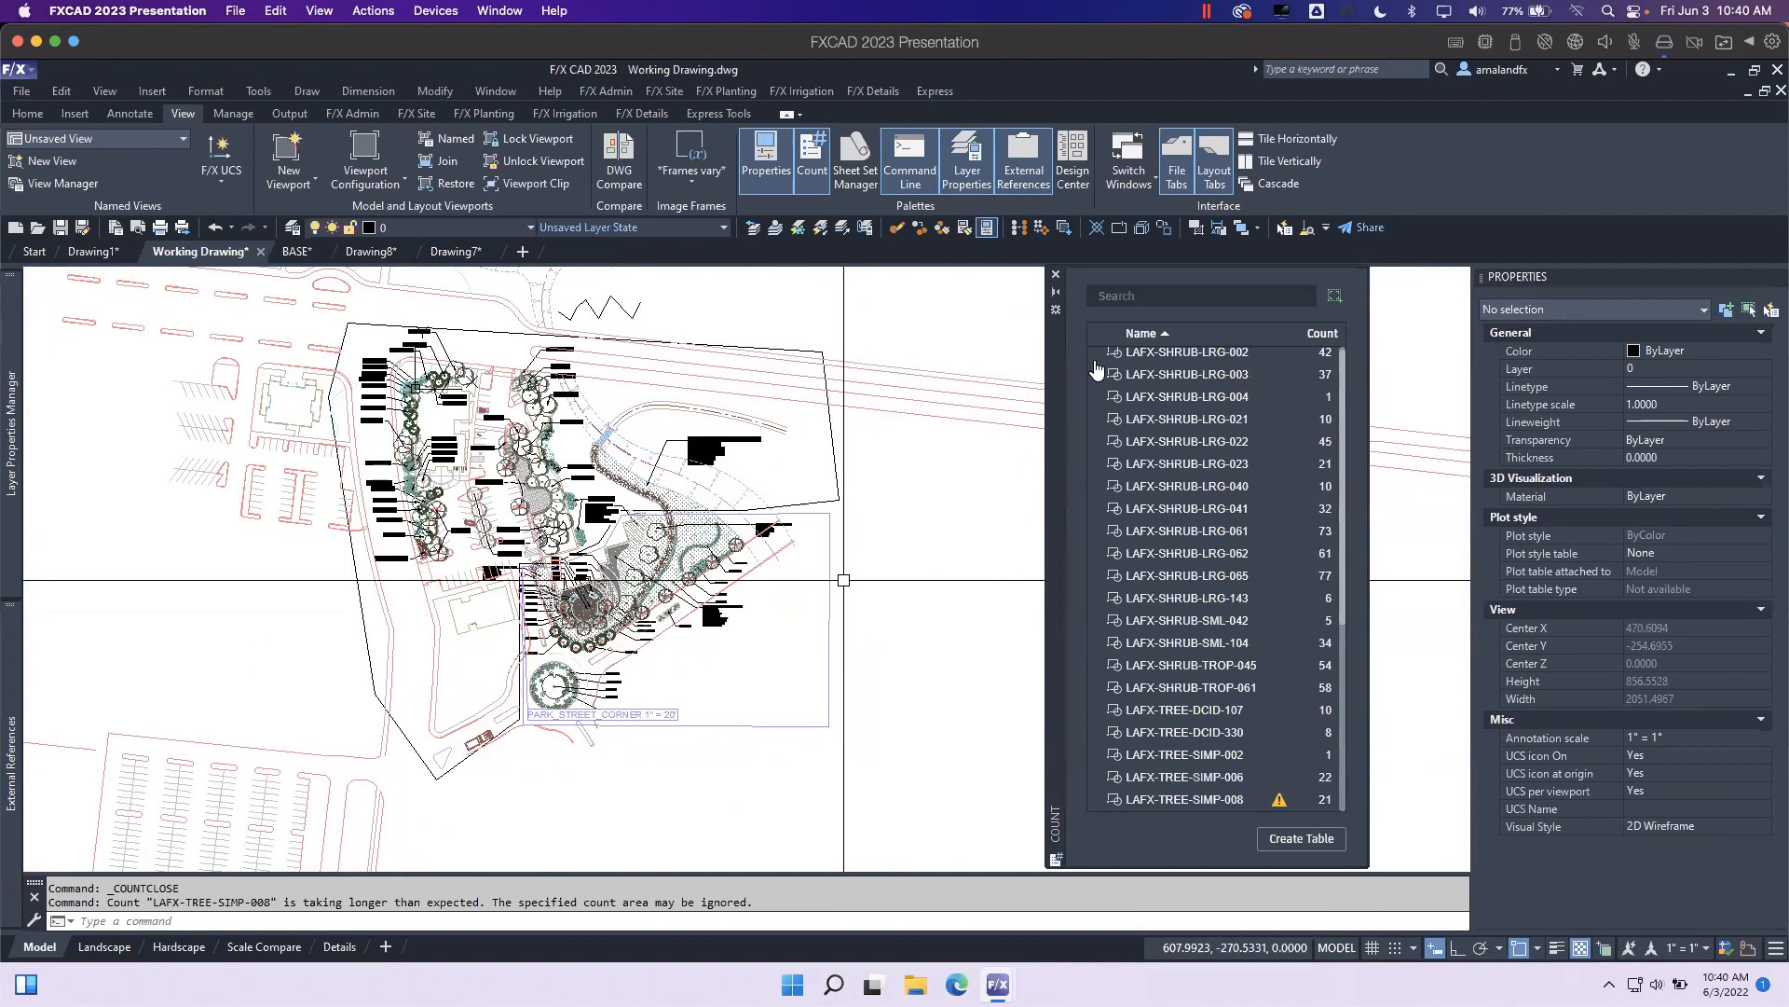
click(1056, 274)
middle_drag(819, 517, 859, 520)
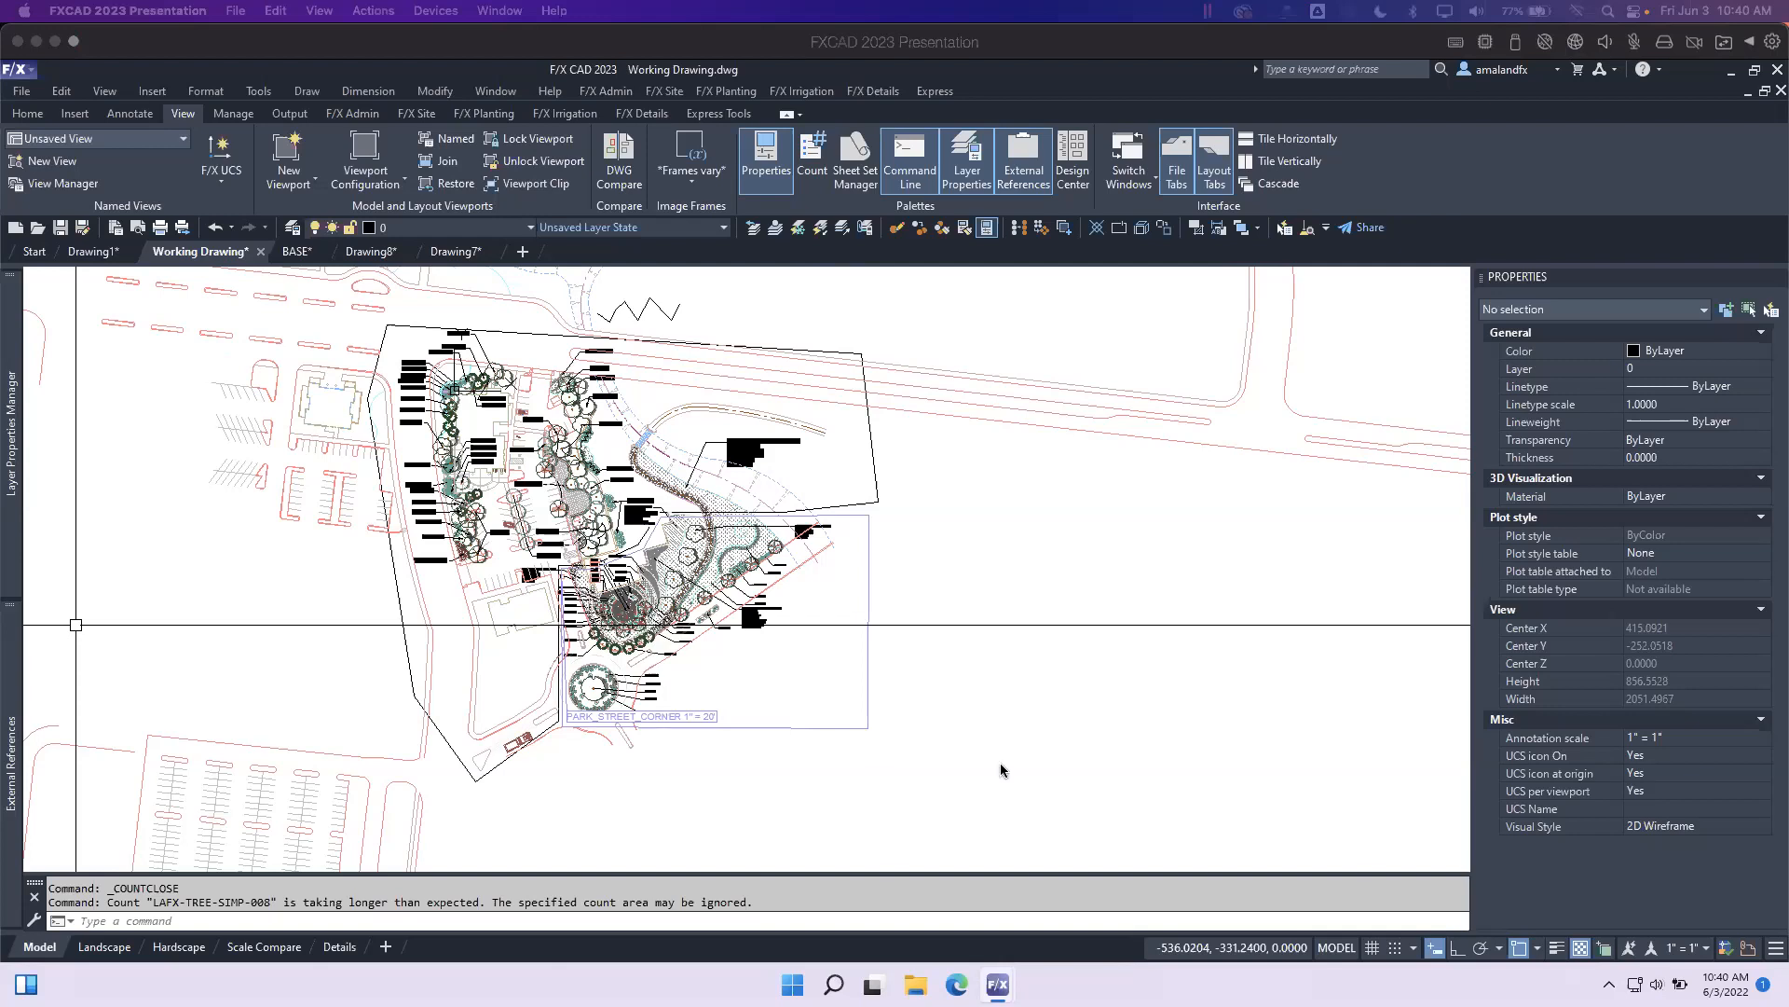
Undock the command line and float it over the site plan.
click(1126, 641)
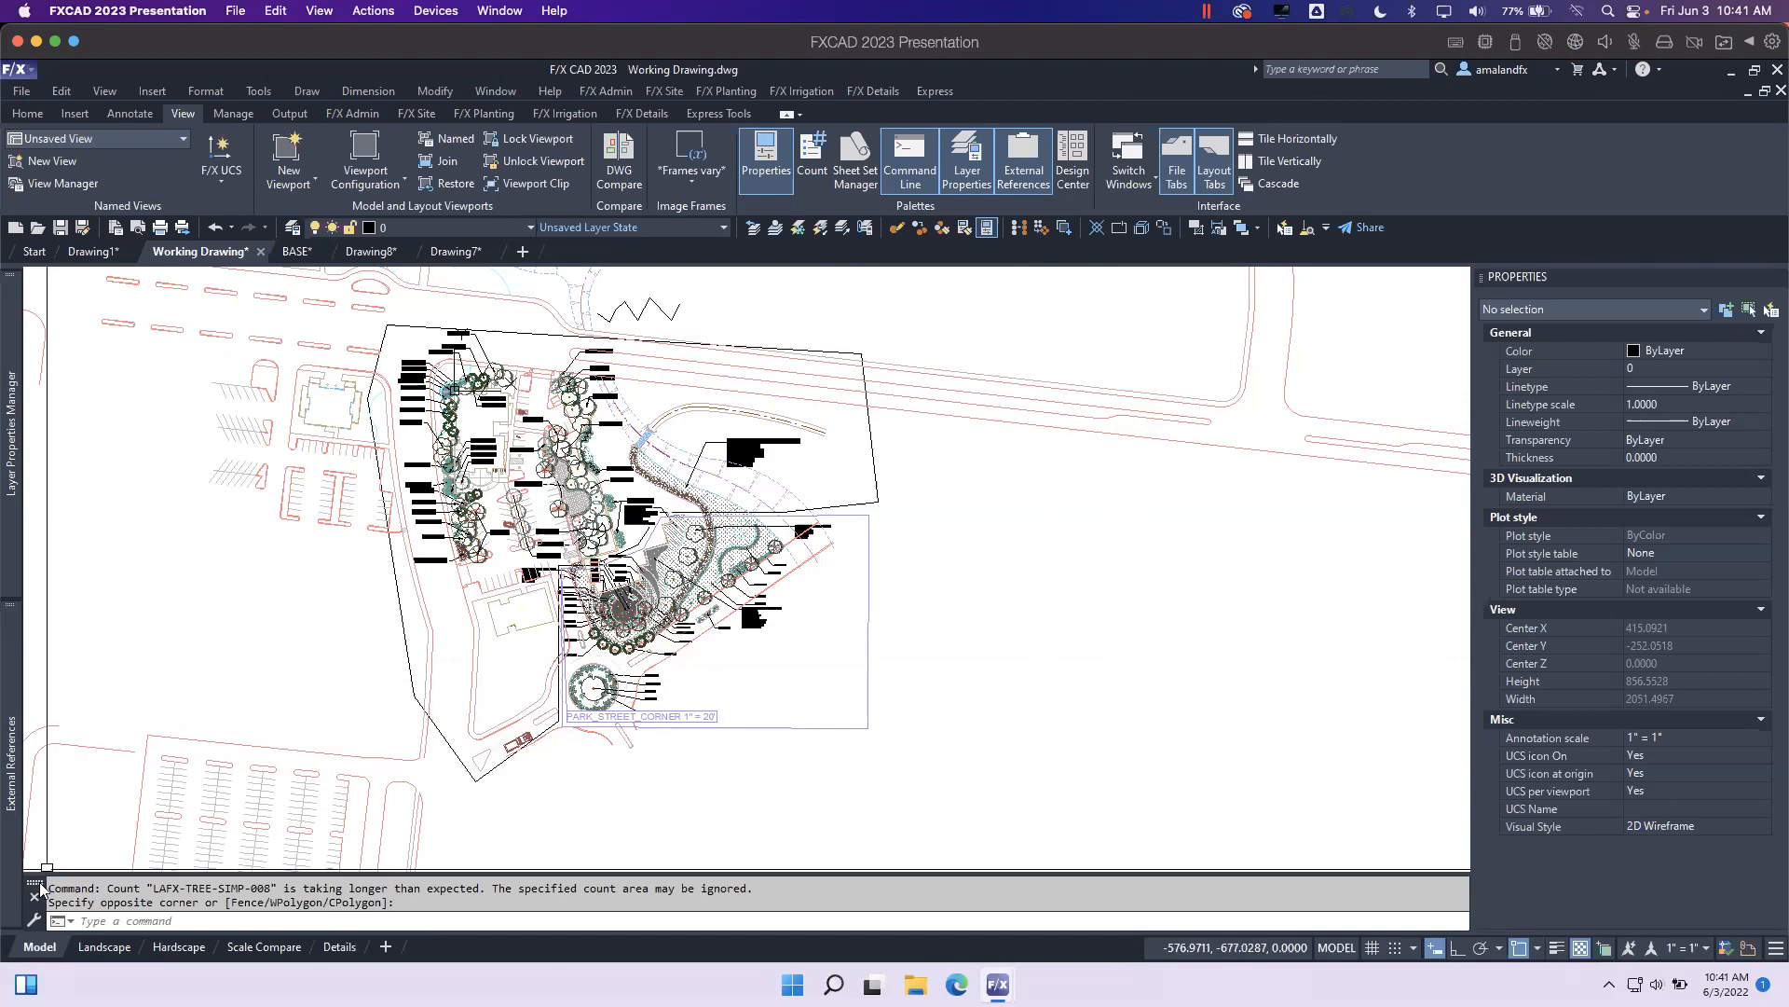
drag(41, 890, 47, 885)
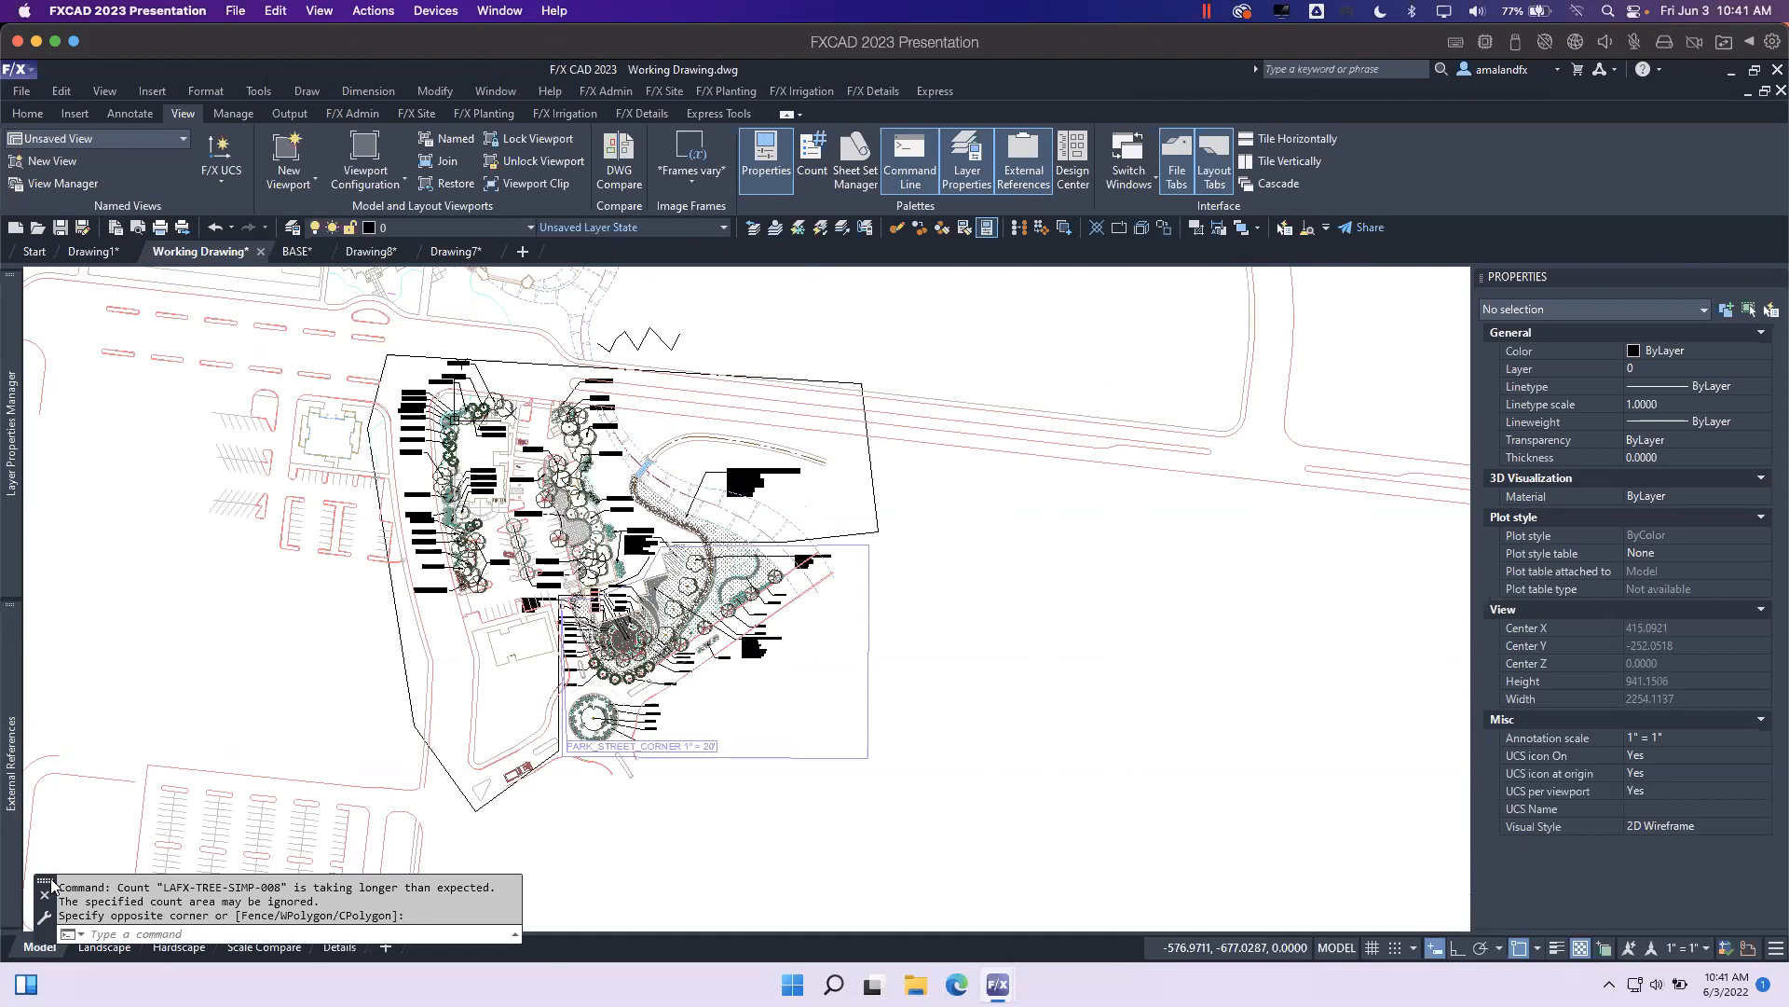
drag(48, 885, 208, 442)
drag(145, 612, 350, 629)
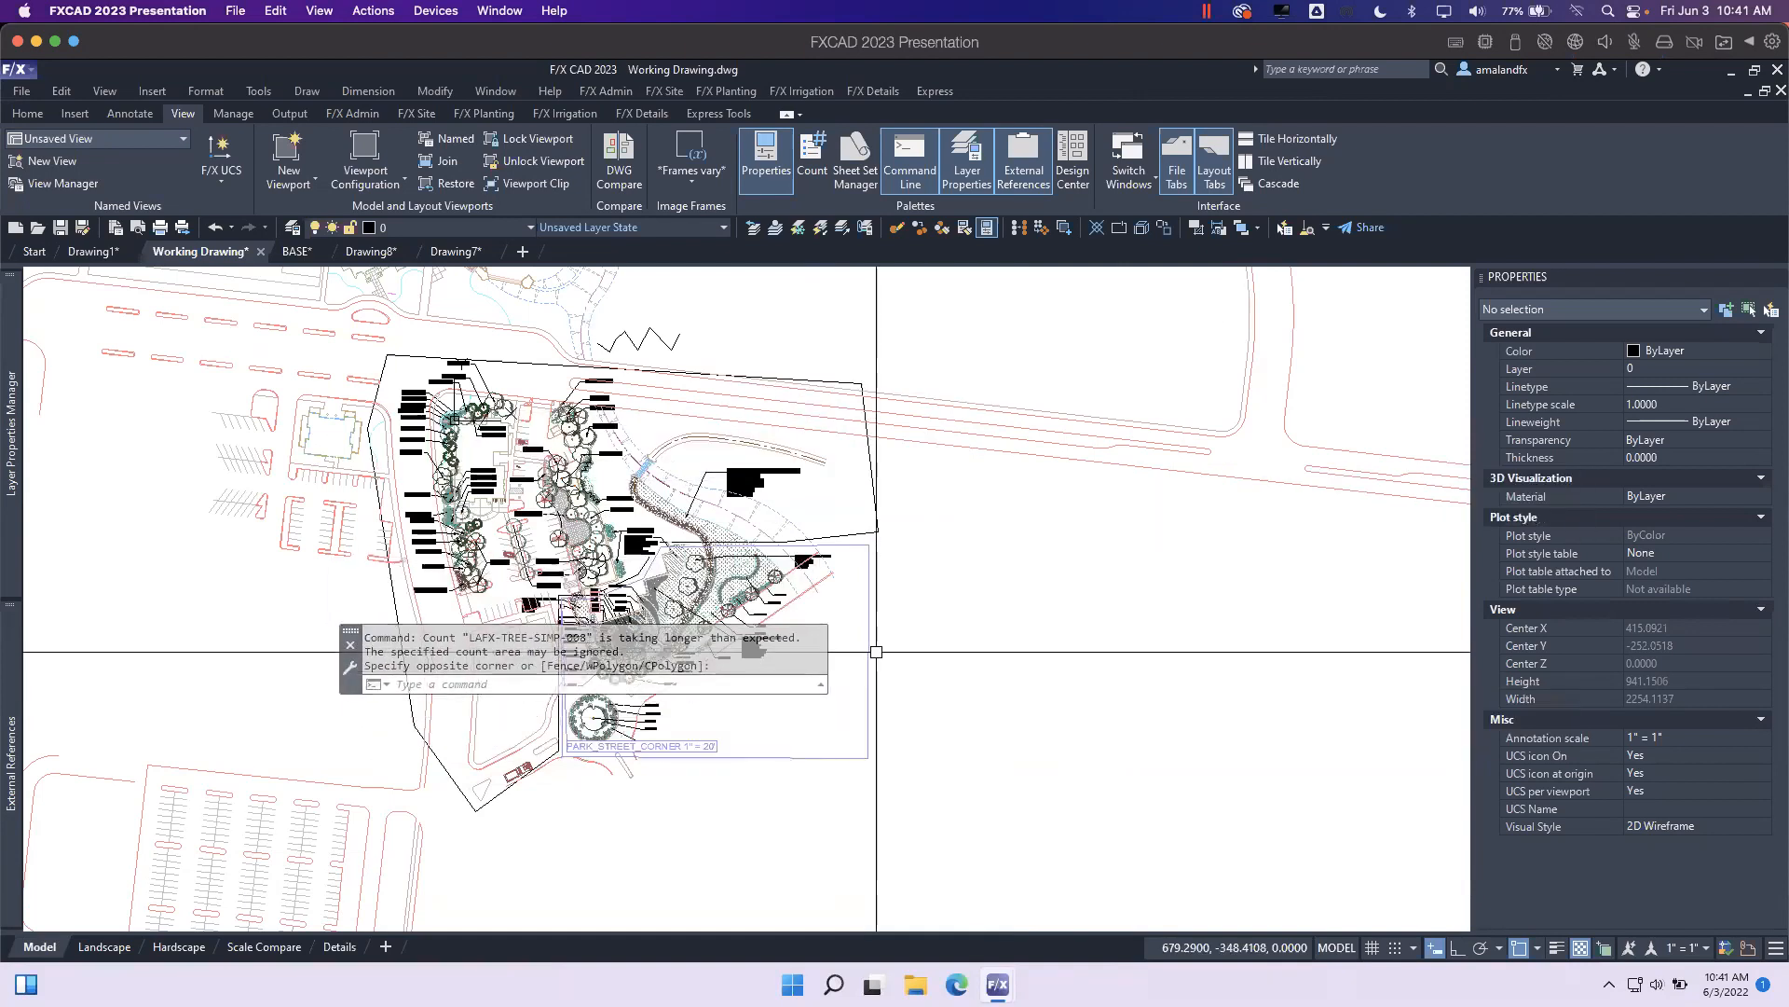
Widen and heighten the floating command line, and place it just below the site plan.
drag(824, 650, 1069, 644)
drag(828, 650, 906, 599)
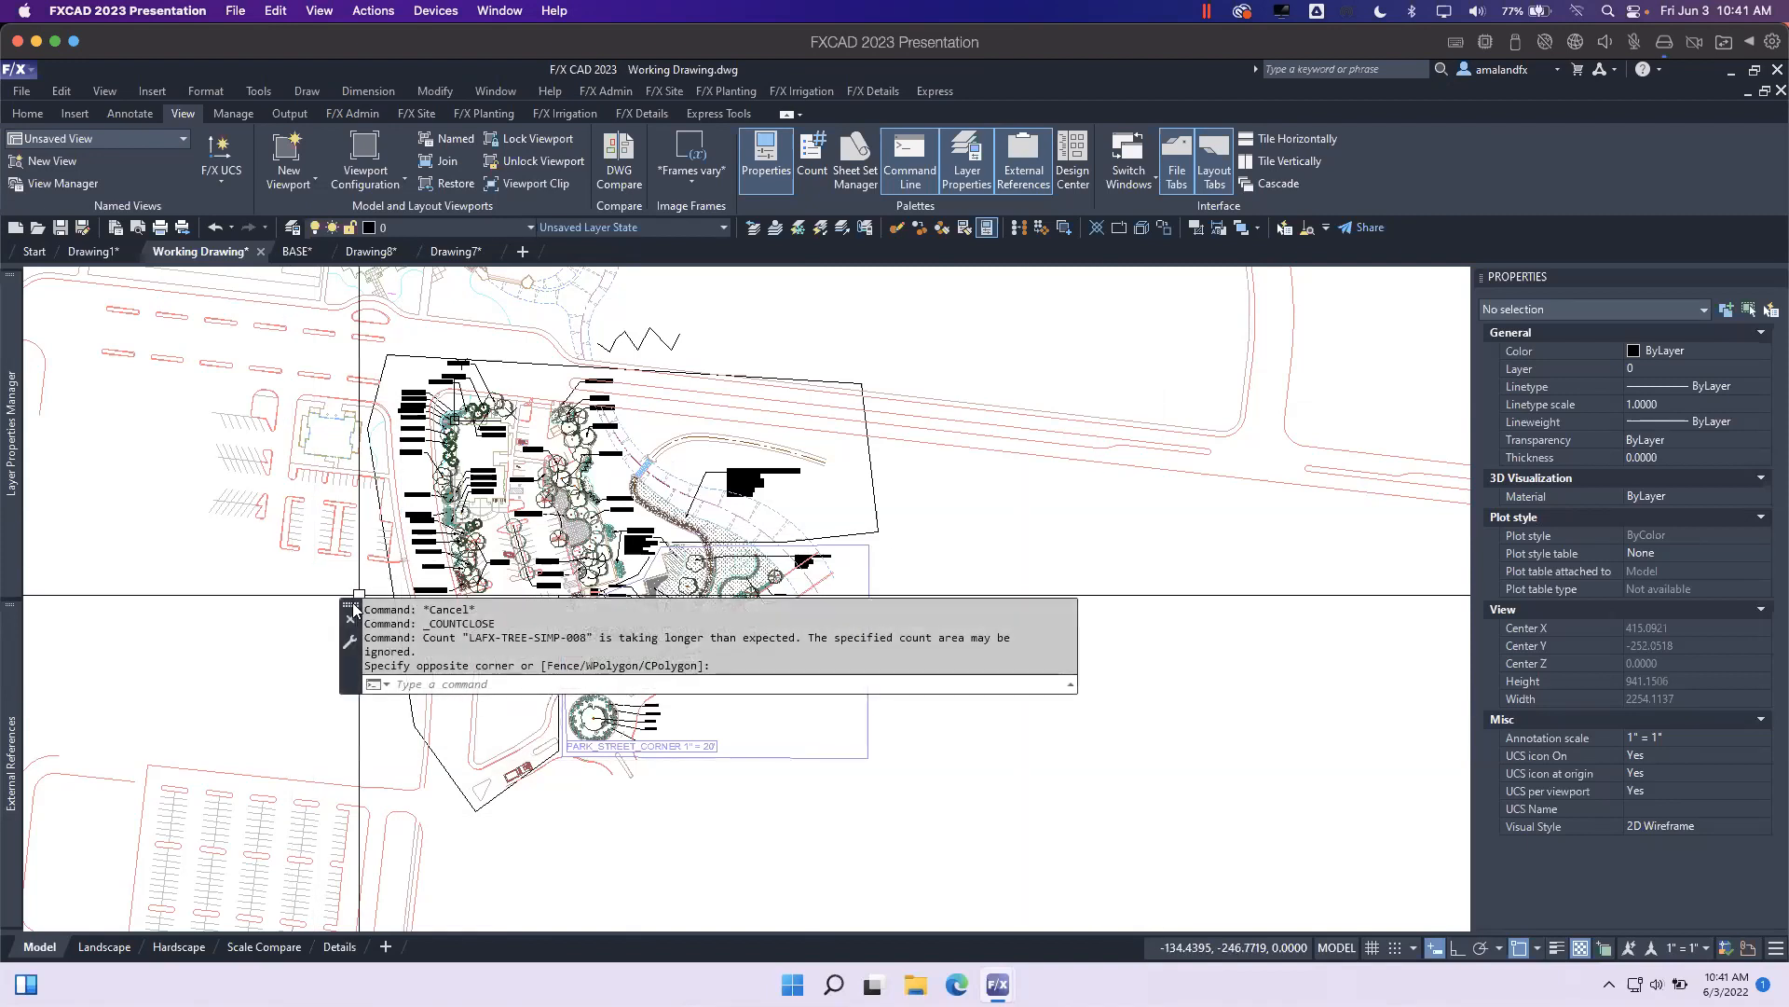
mouse_move(352, 607)
mouse_down()
mouse_move(415, 688)
mouse_move(429, 827)
mouse_move(422, 648)
mouse_move(422, 821)
mouse_up()
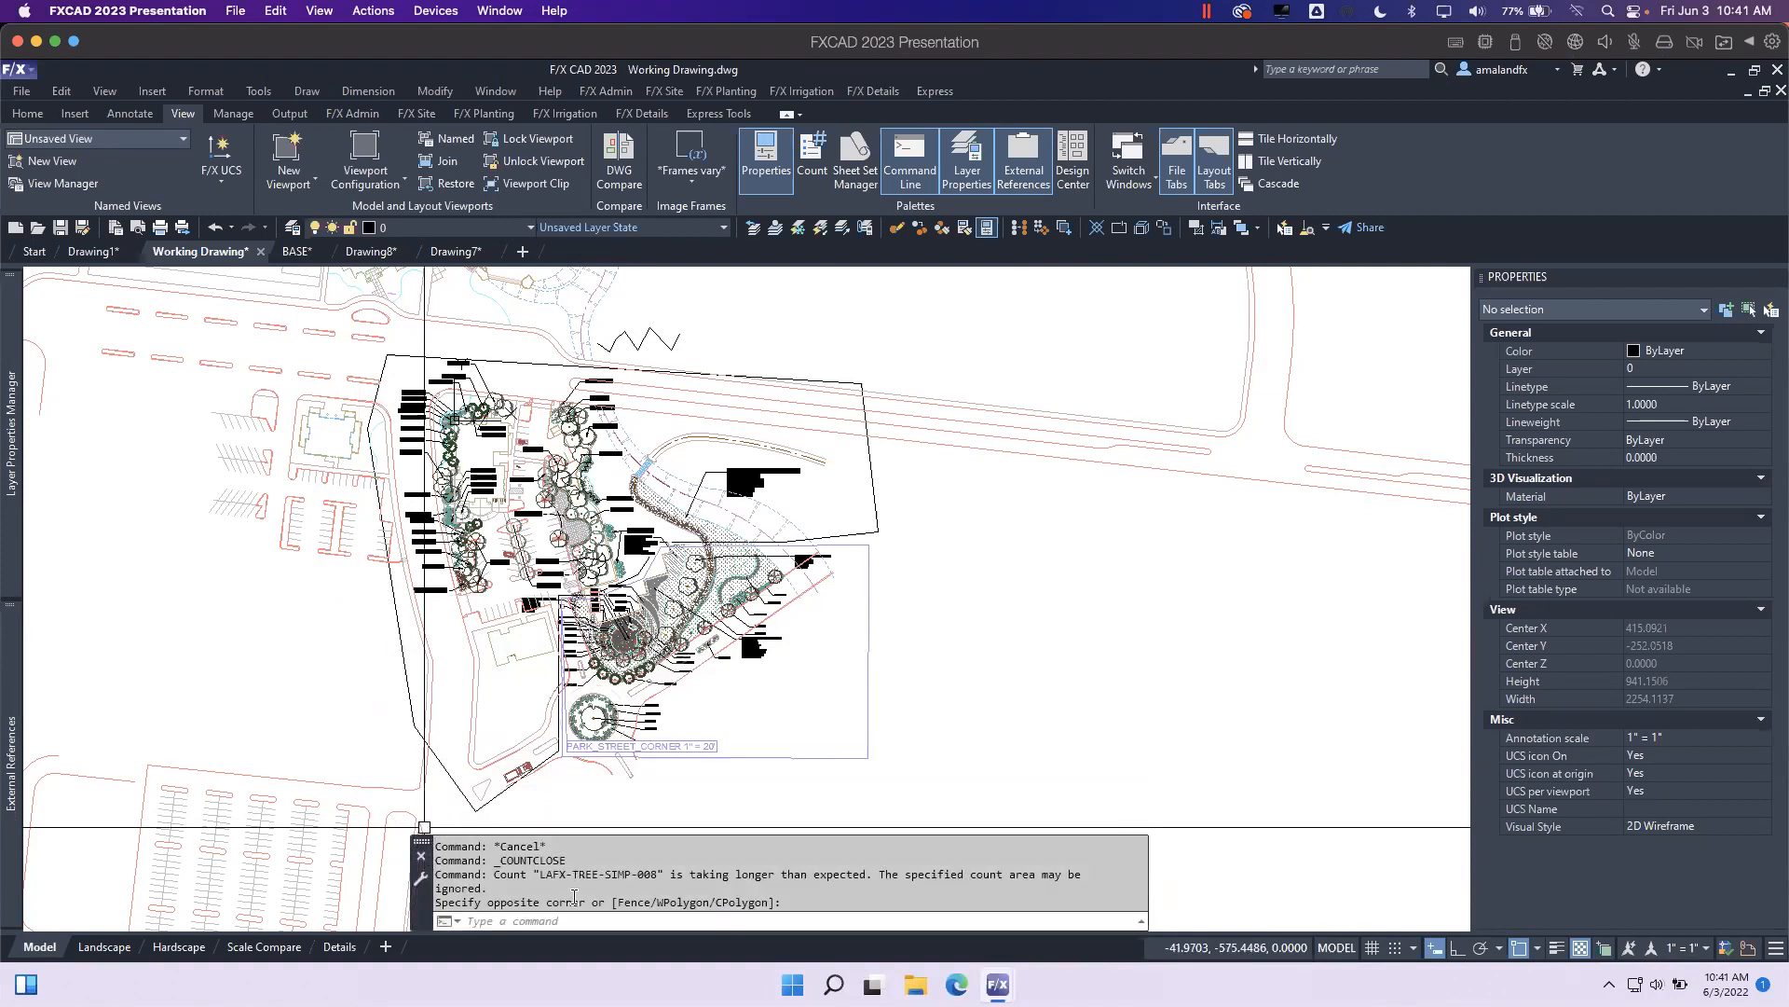
mouse_move(122, 944)
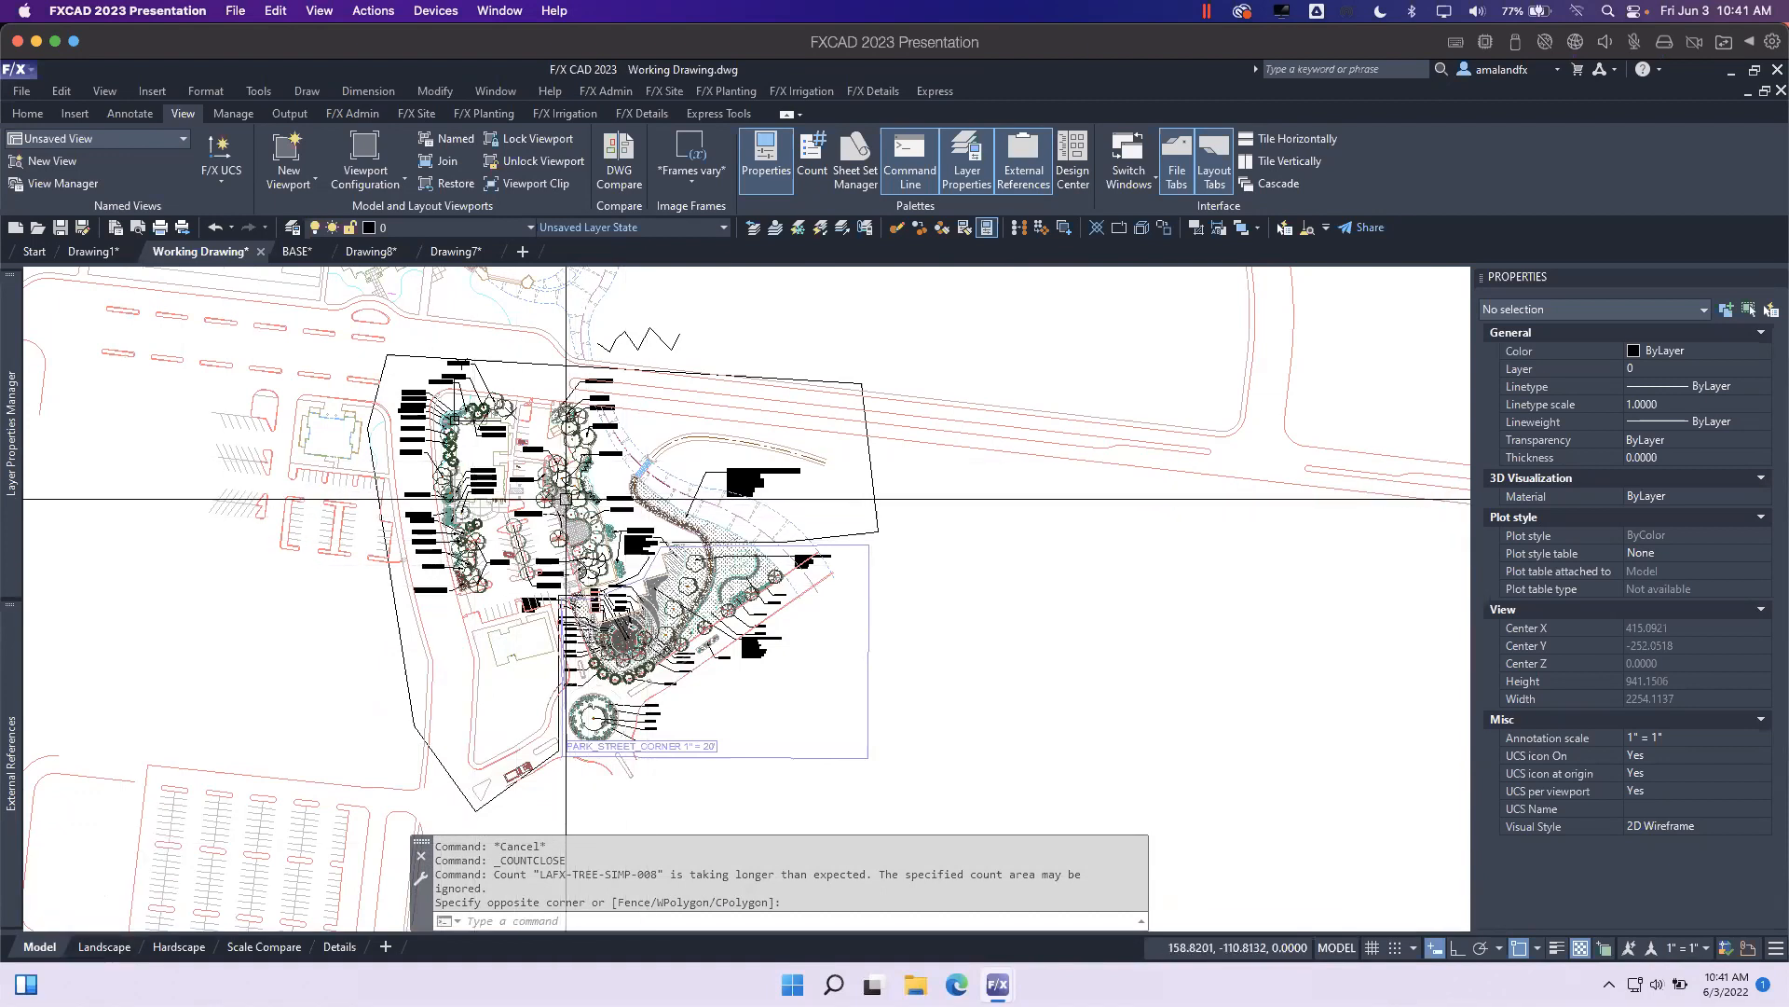
click(952, 634)
click(936, 574)
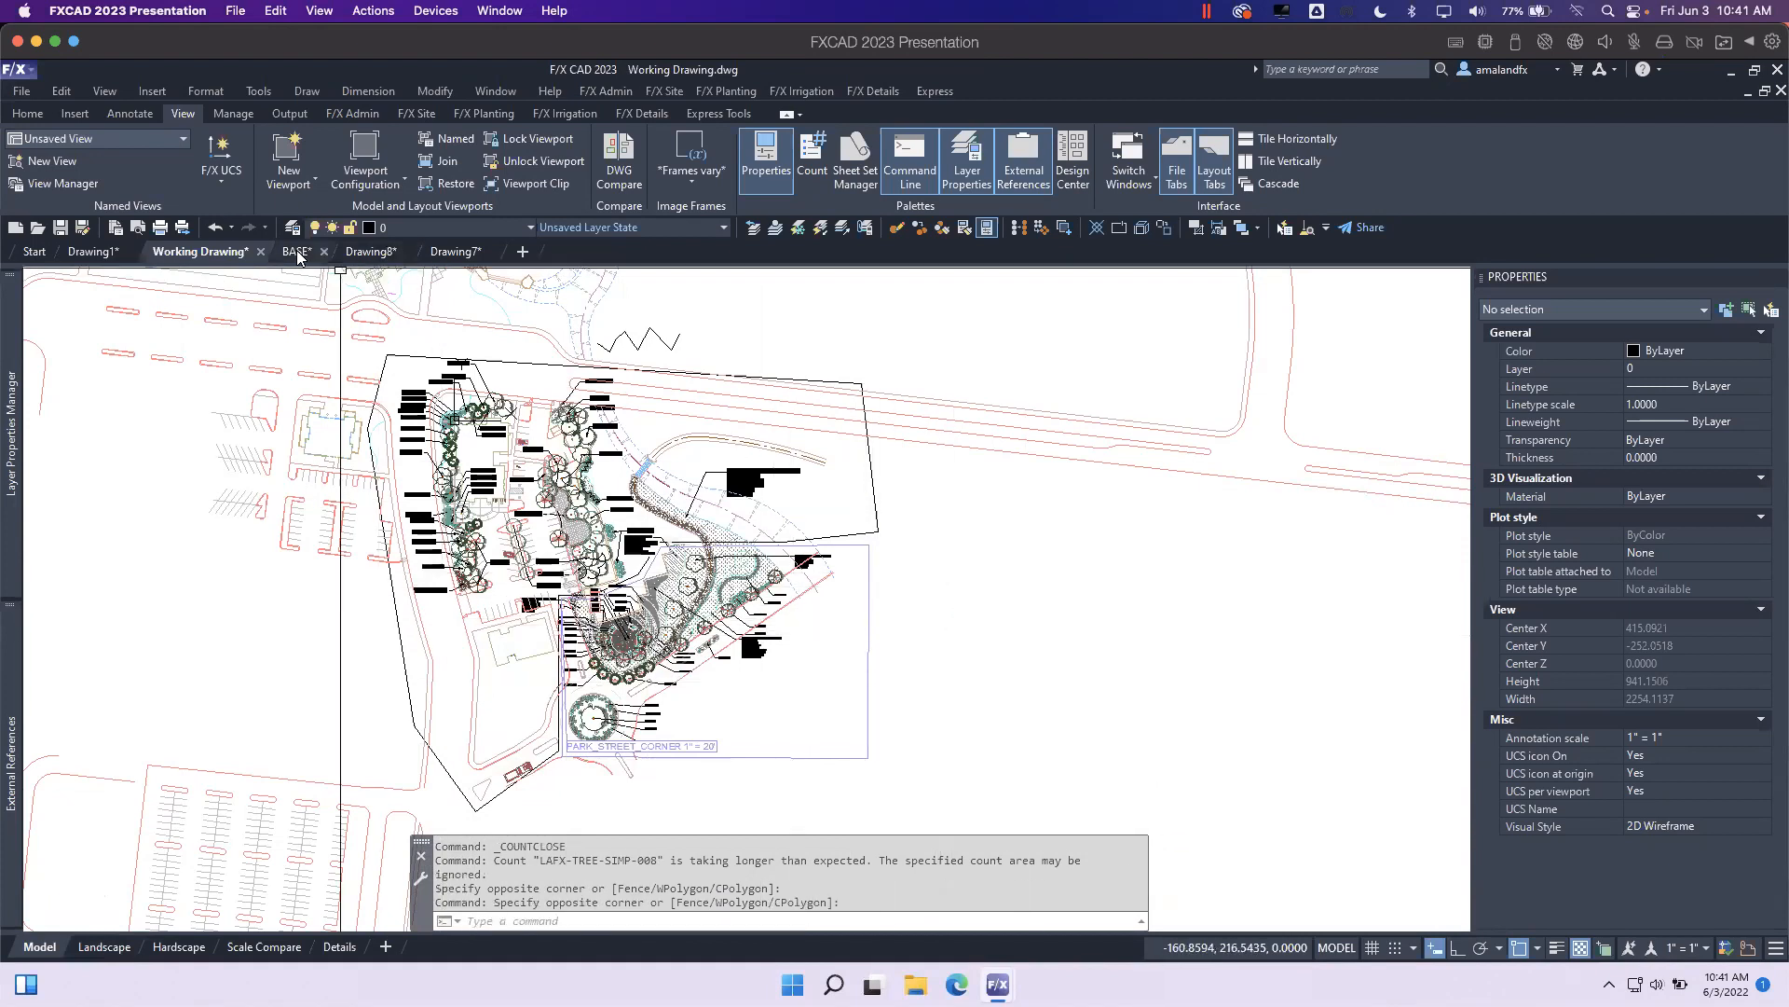
Detach Drawing8, Drawing7 and BASE from the main window into separate floating drawing windows.
drag(370, 252, 435, 321)
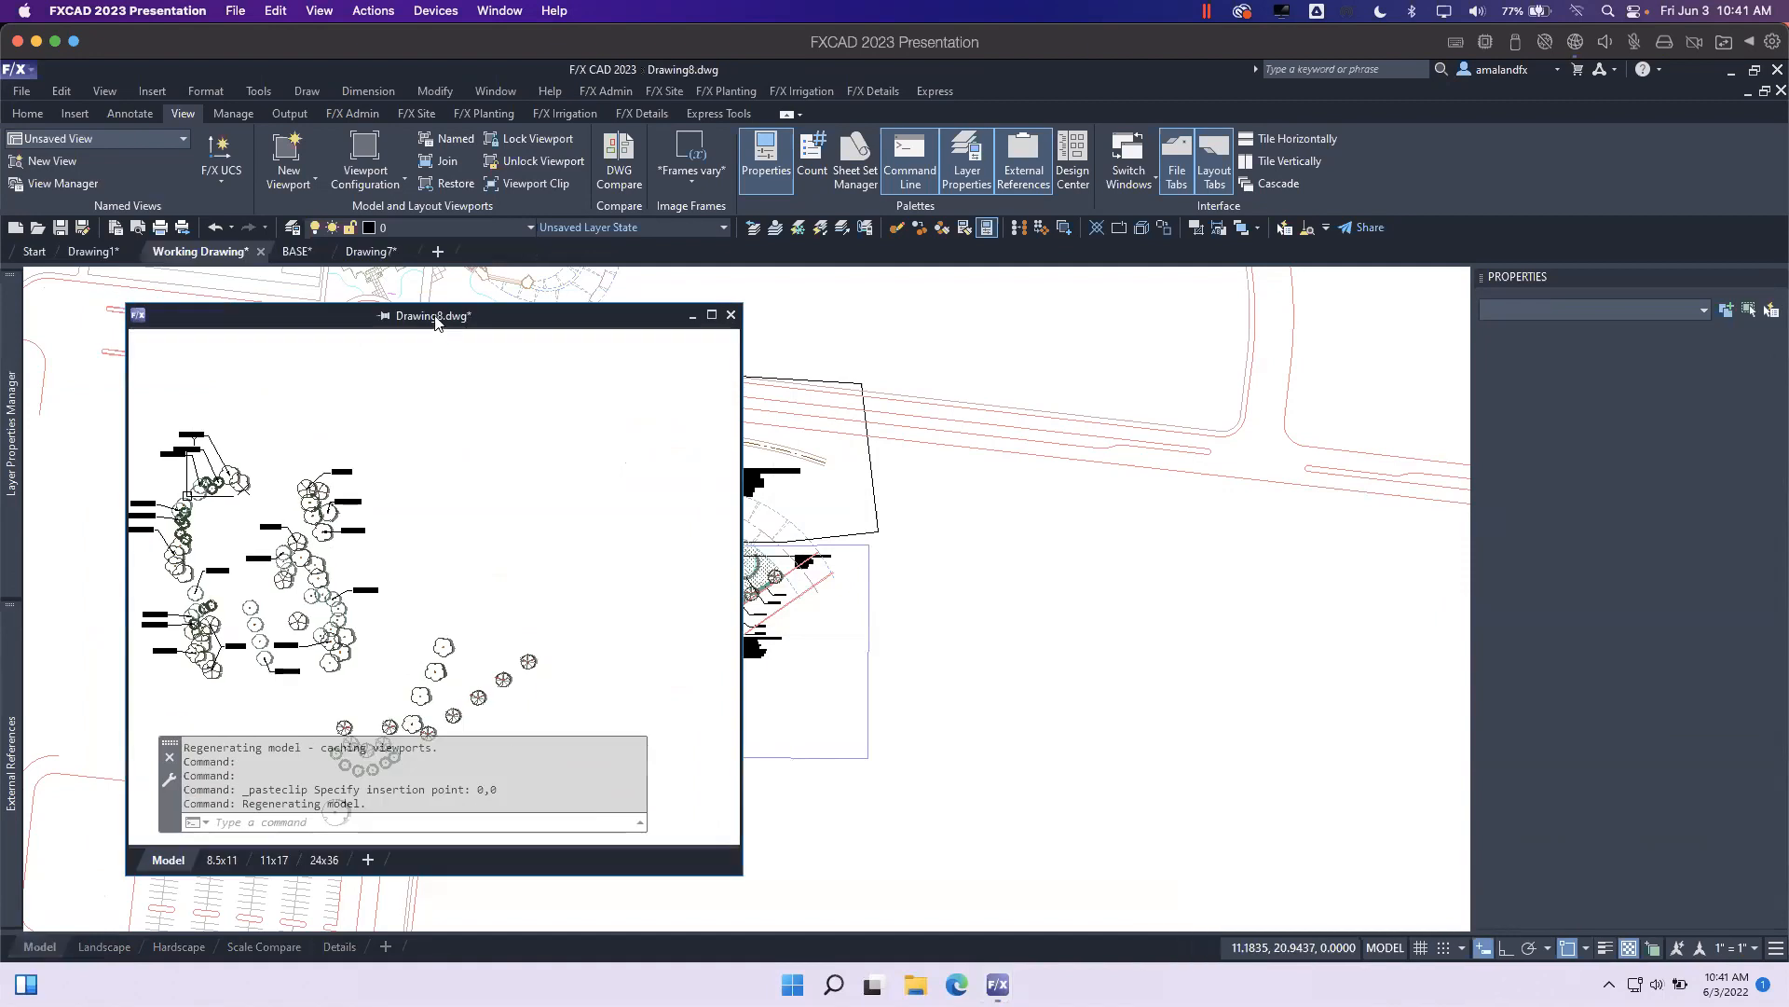
drag(372, 252, 1066, 198)
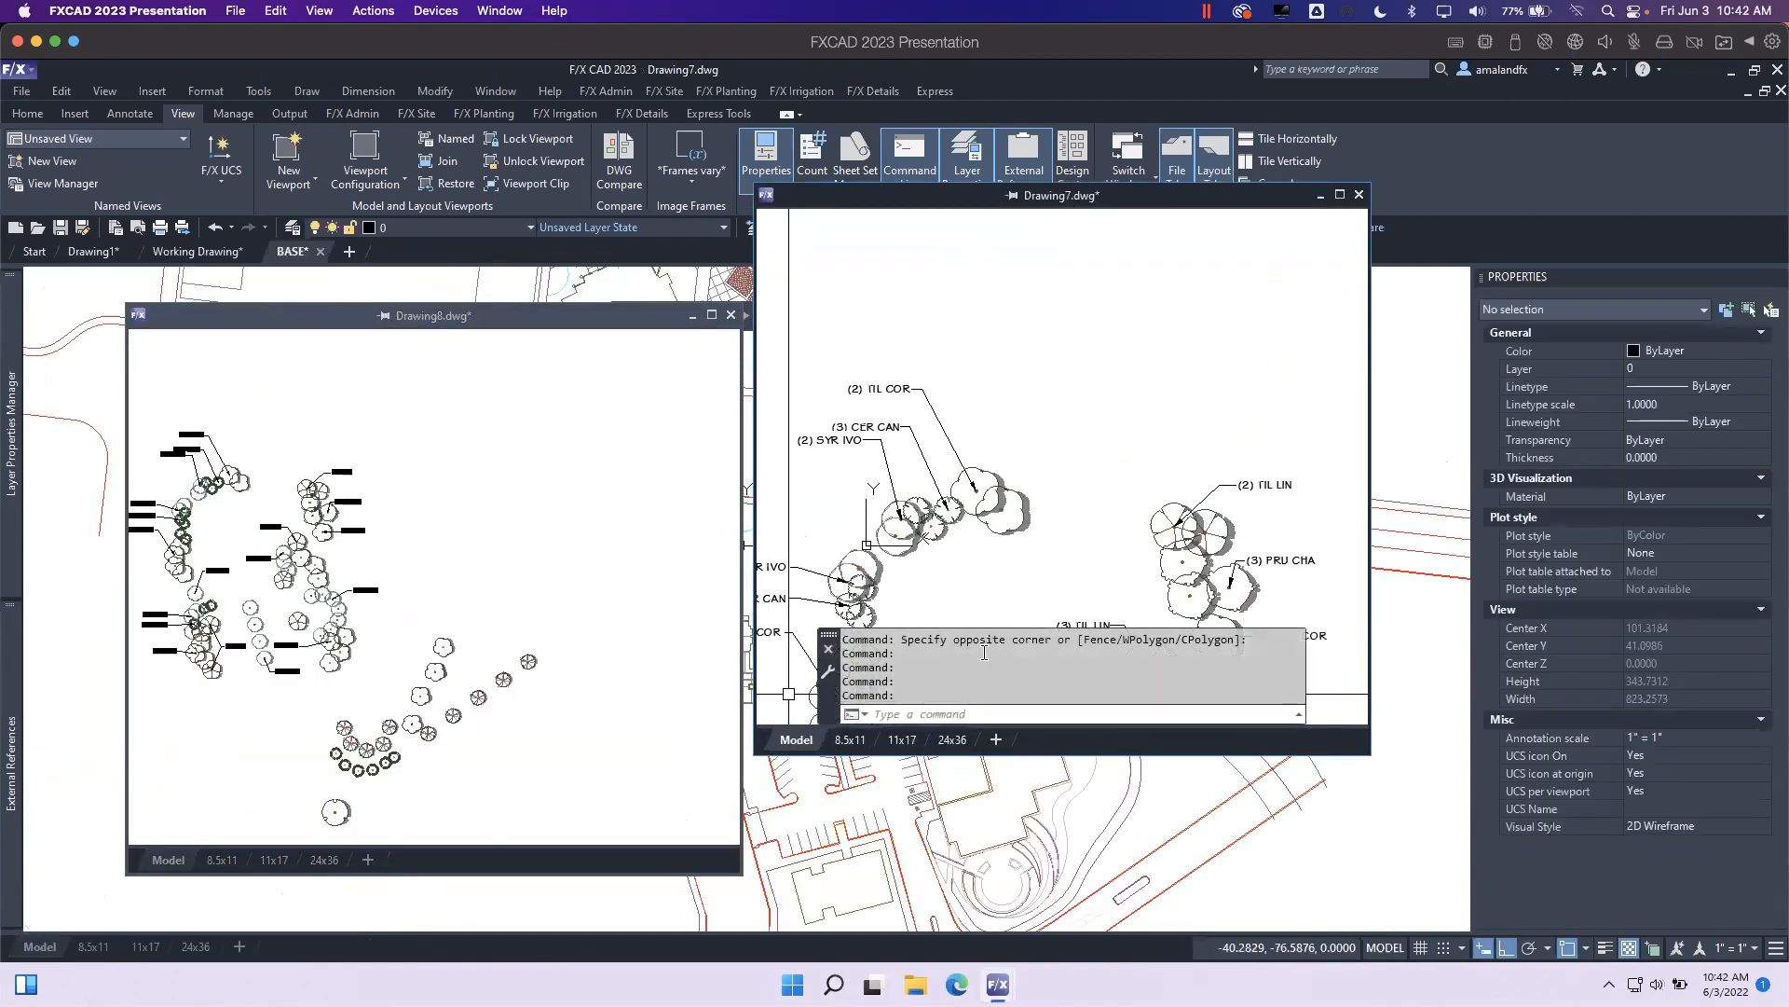
drag(298, 257, 774, 339)
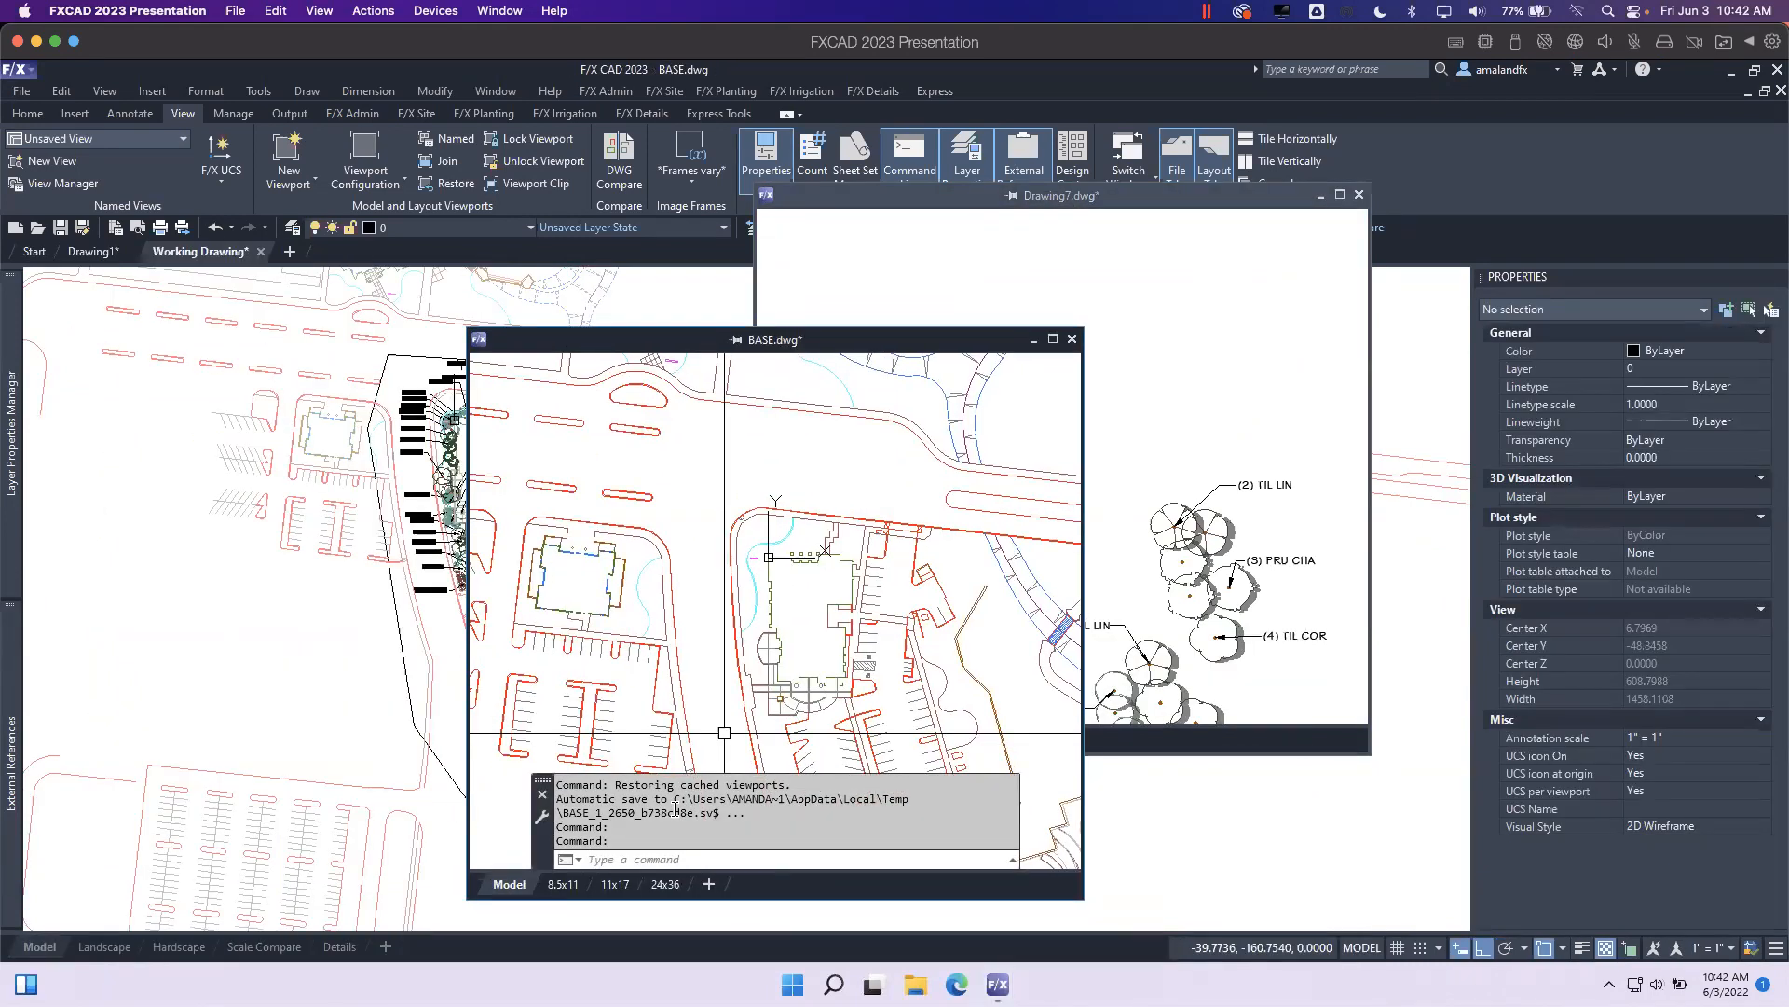
click(1196, 286)
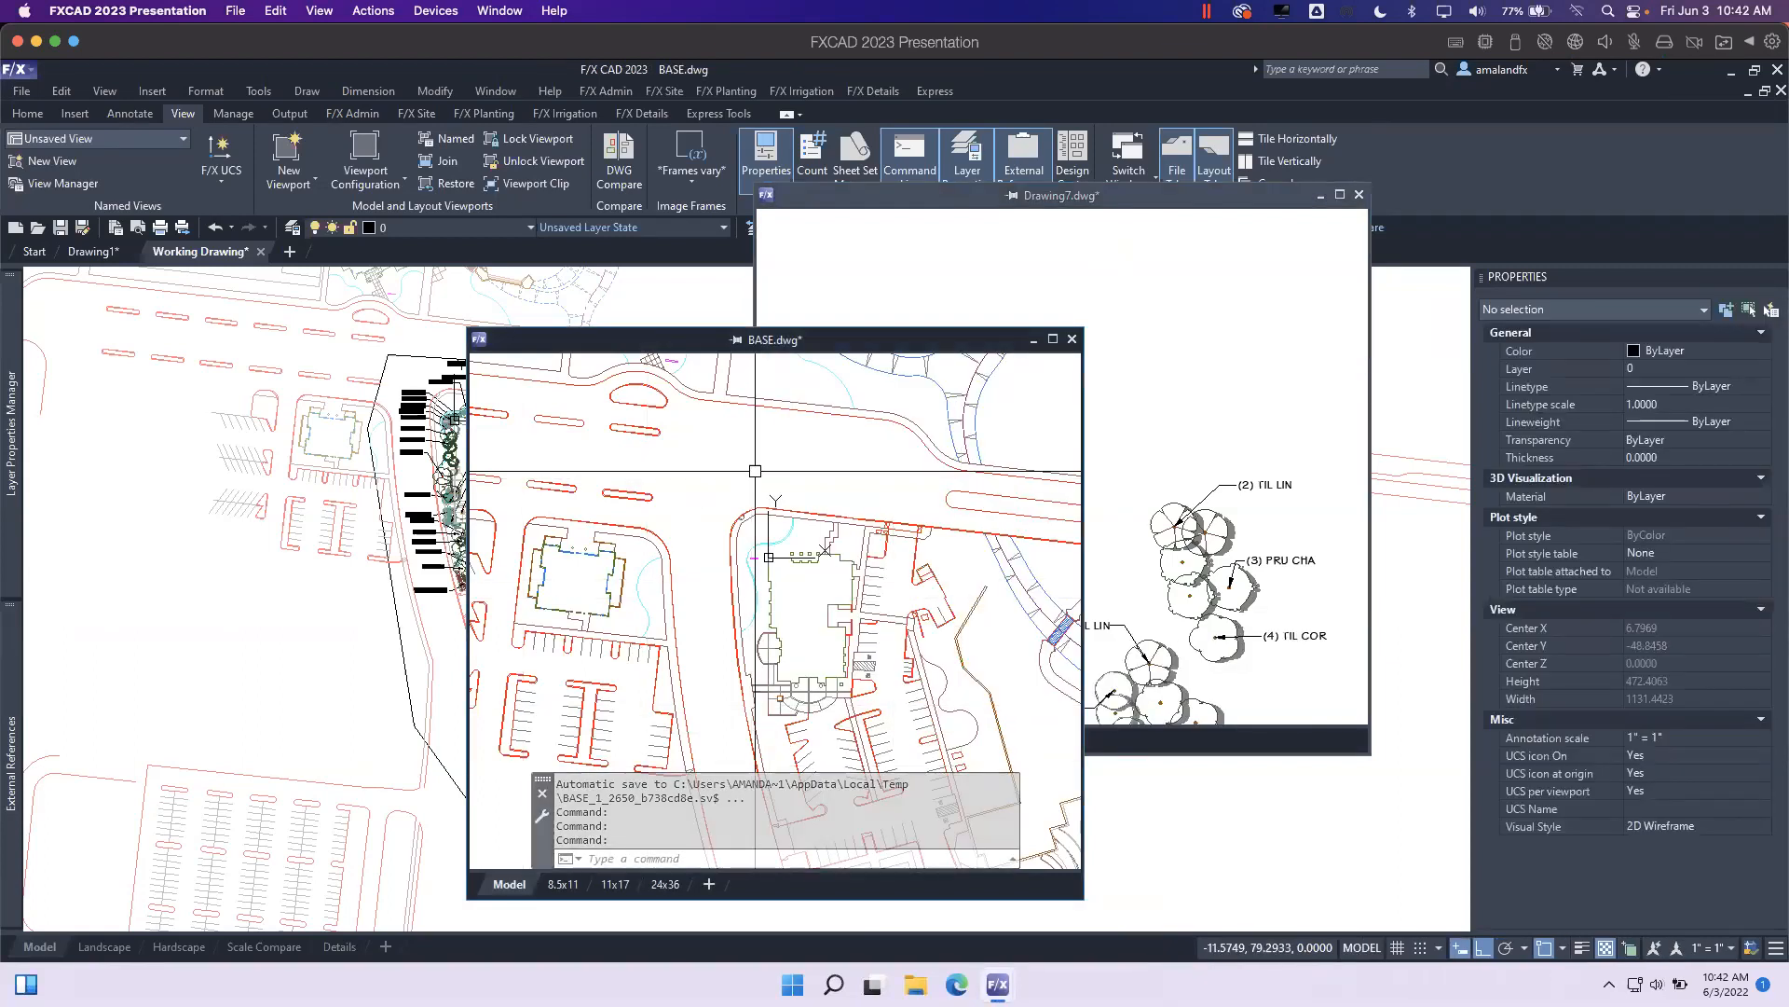
Draw a four-segment zigzag polyline across the road above the building in the floating BASE drawing, turning Ortho off after the first segment.
text(PL)
key(Return)
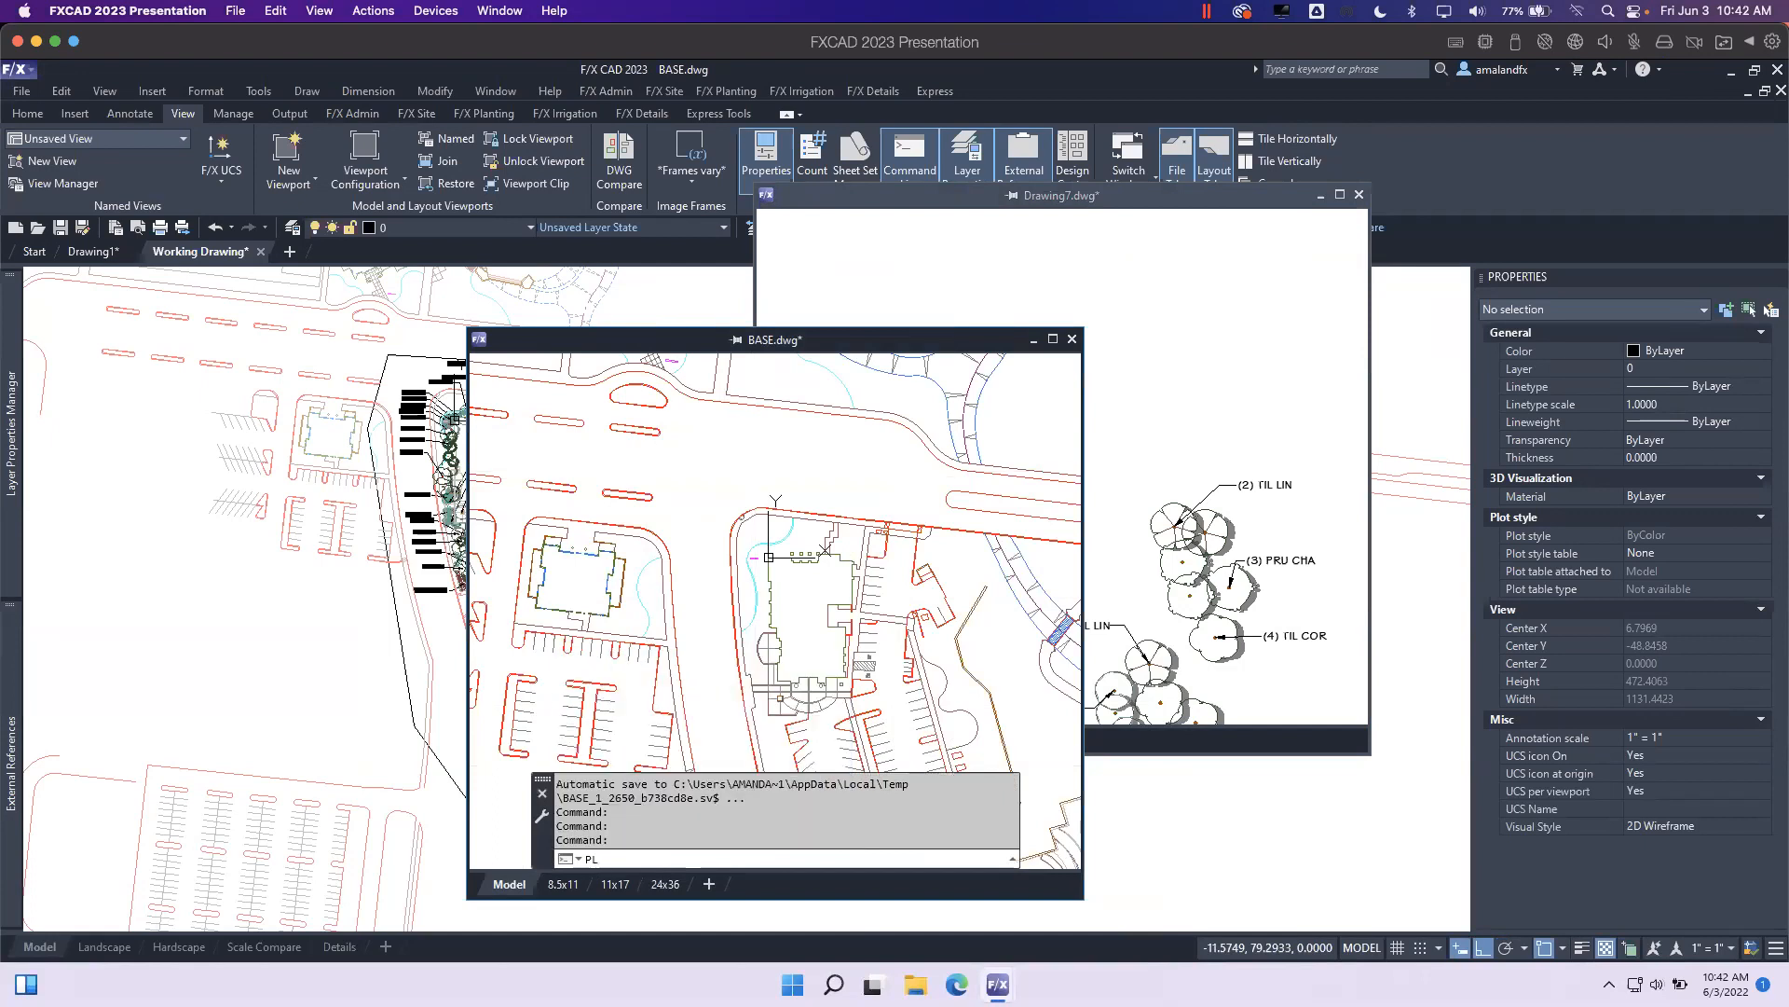
click(753, 474)
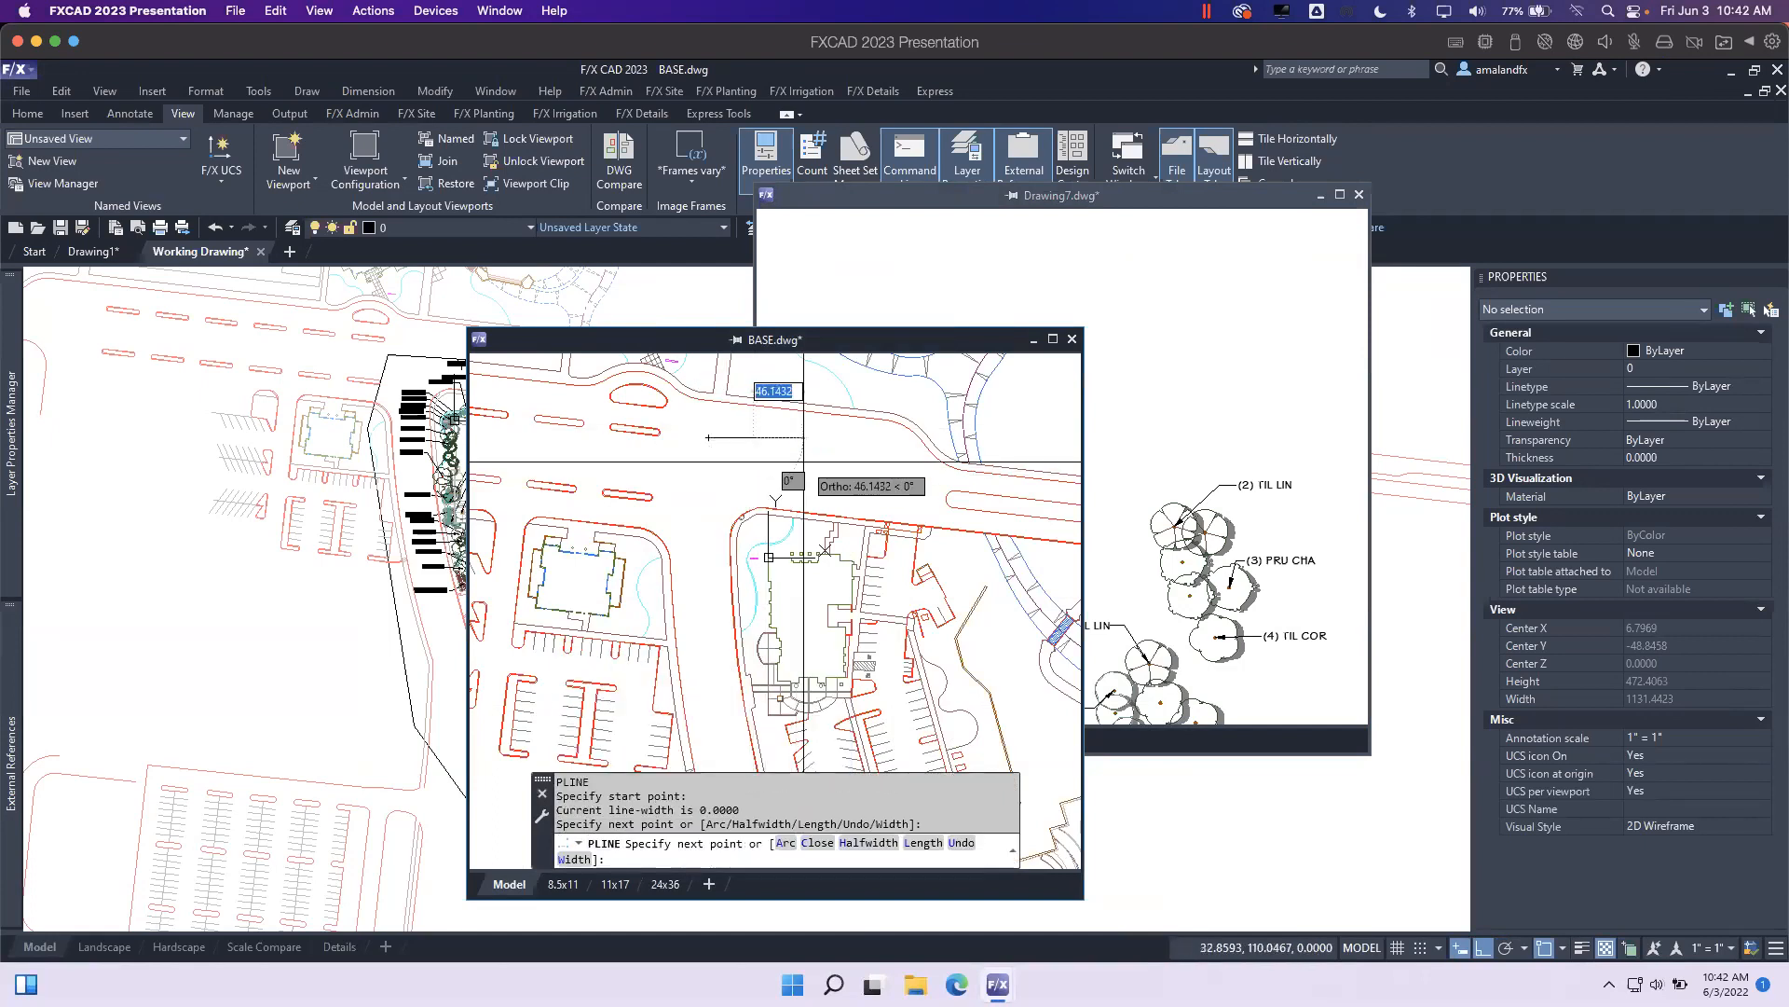
key(F8)
click(834, 435)
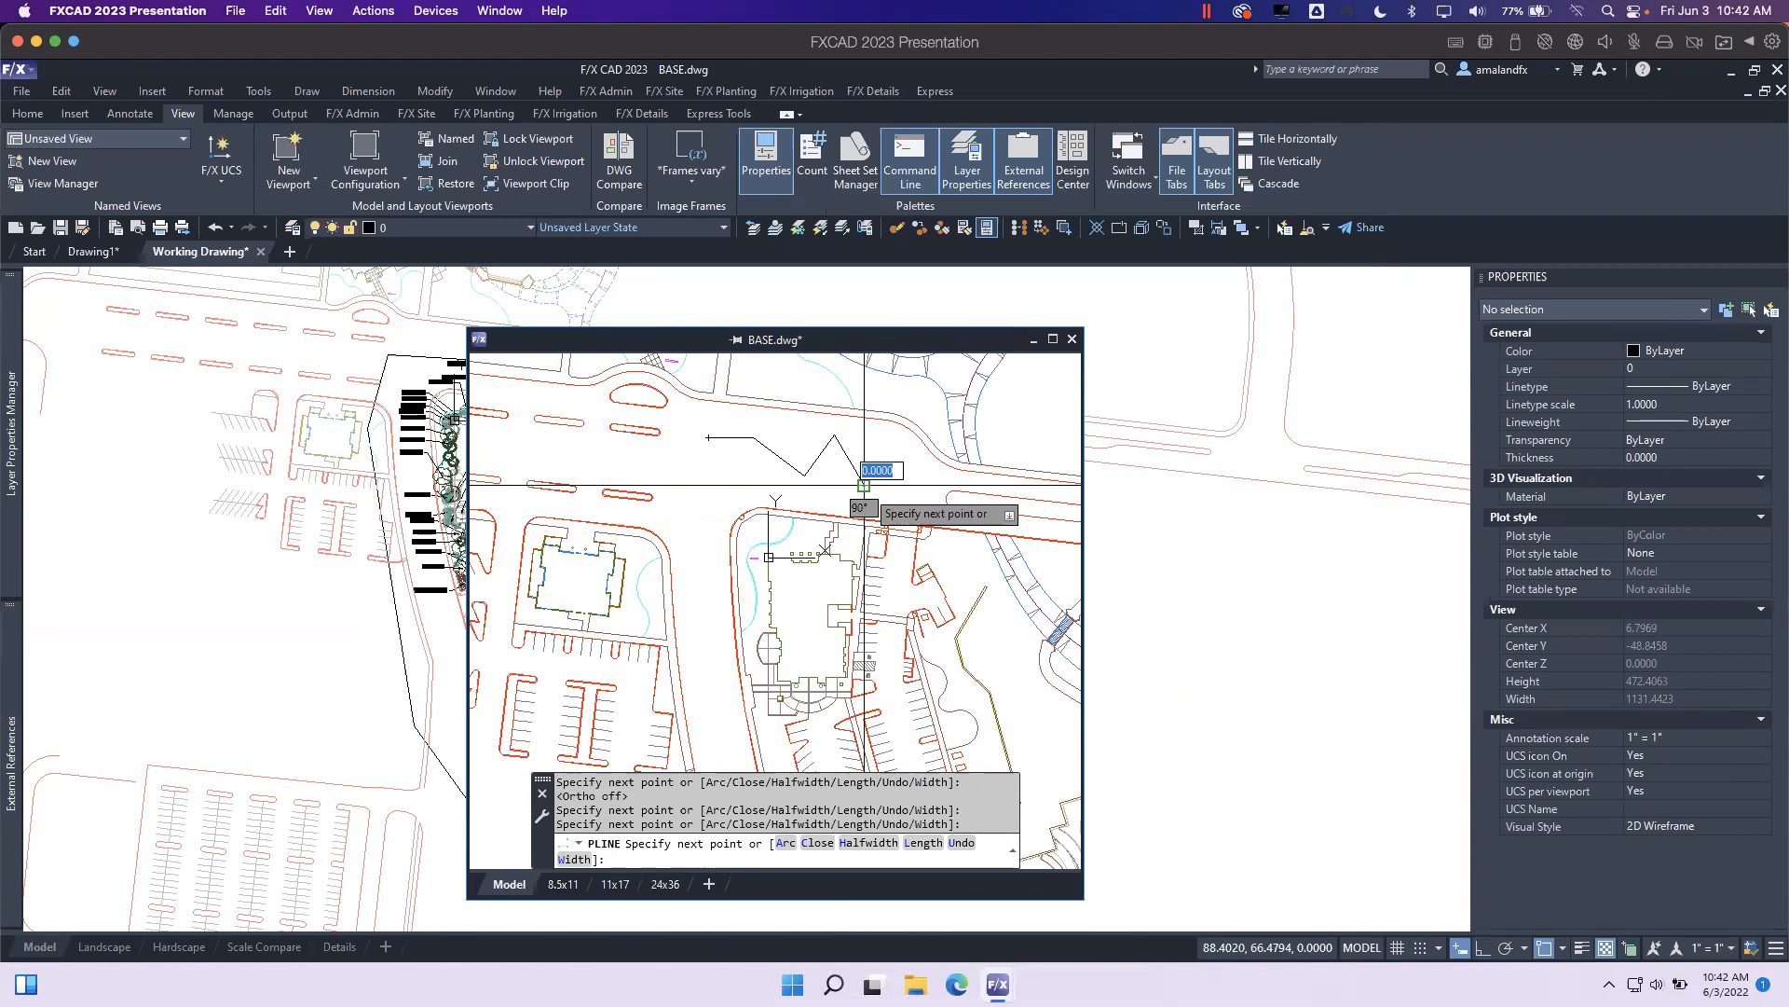
click(865, 483)
key(Escape)
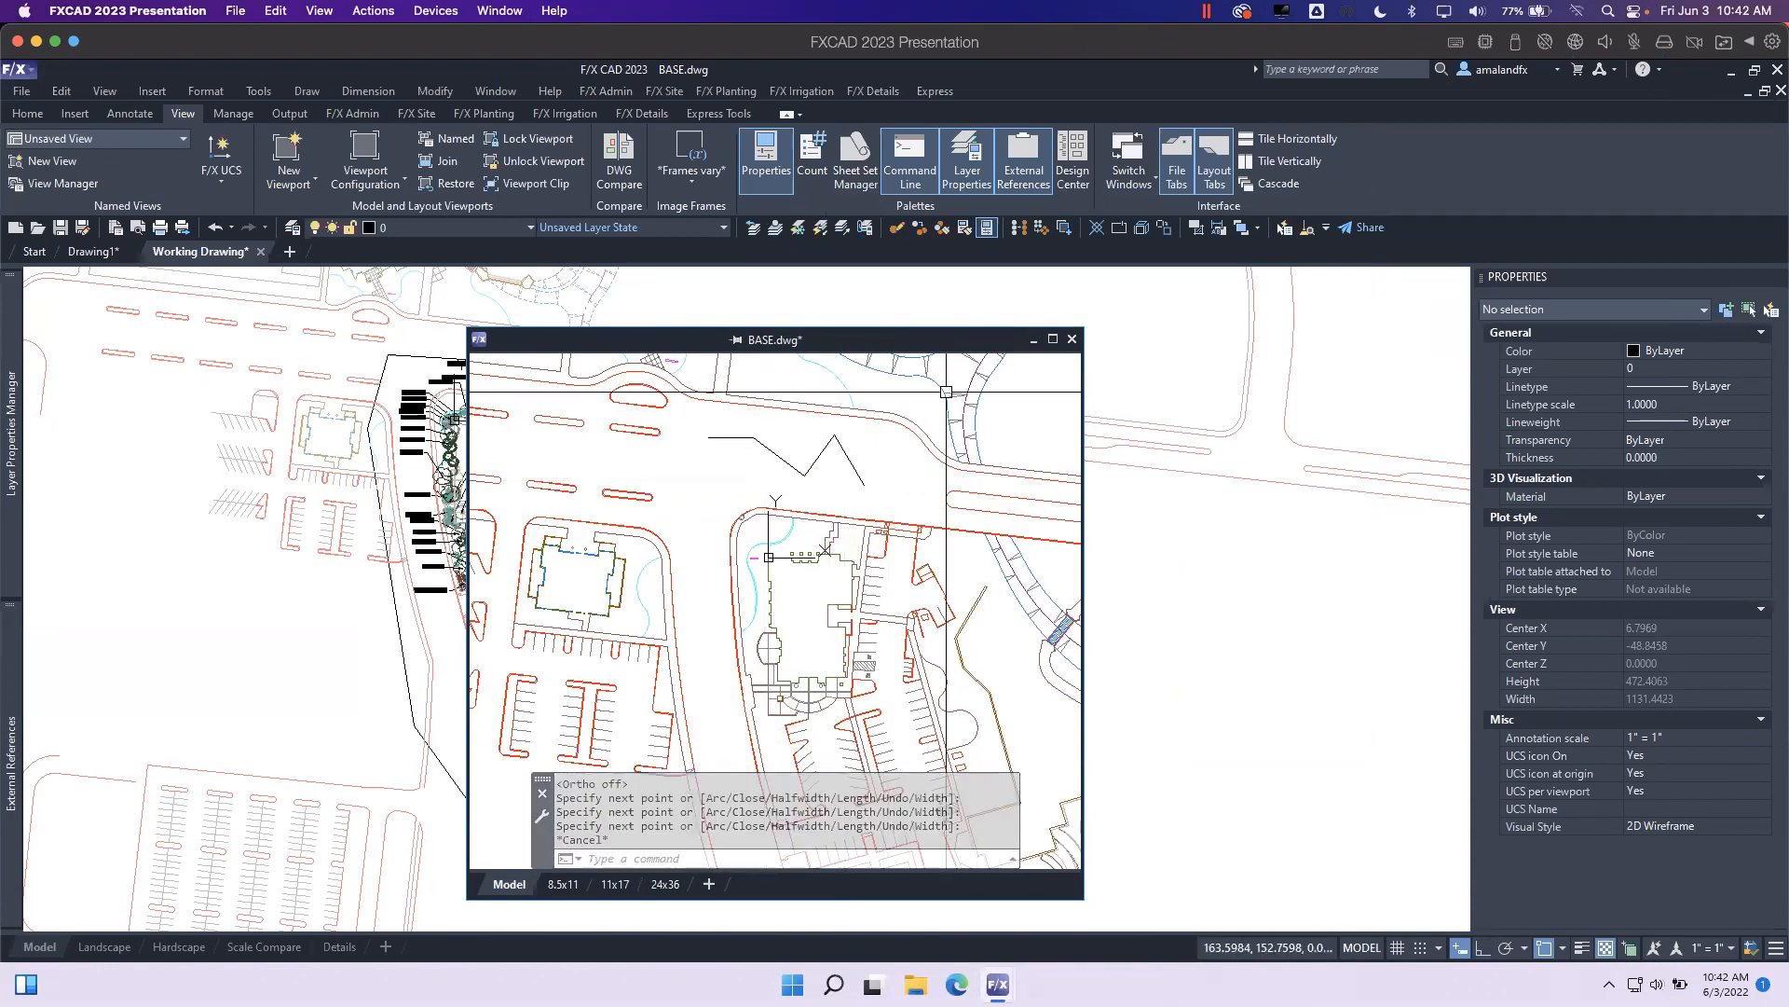
Bring the hidden Drawing8 window in front of Working Drawing, move it over the east side of the plan, and reactivate Working Drawing.
click(1193, 538)
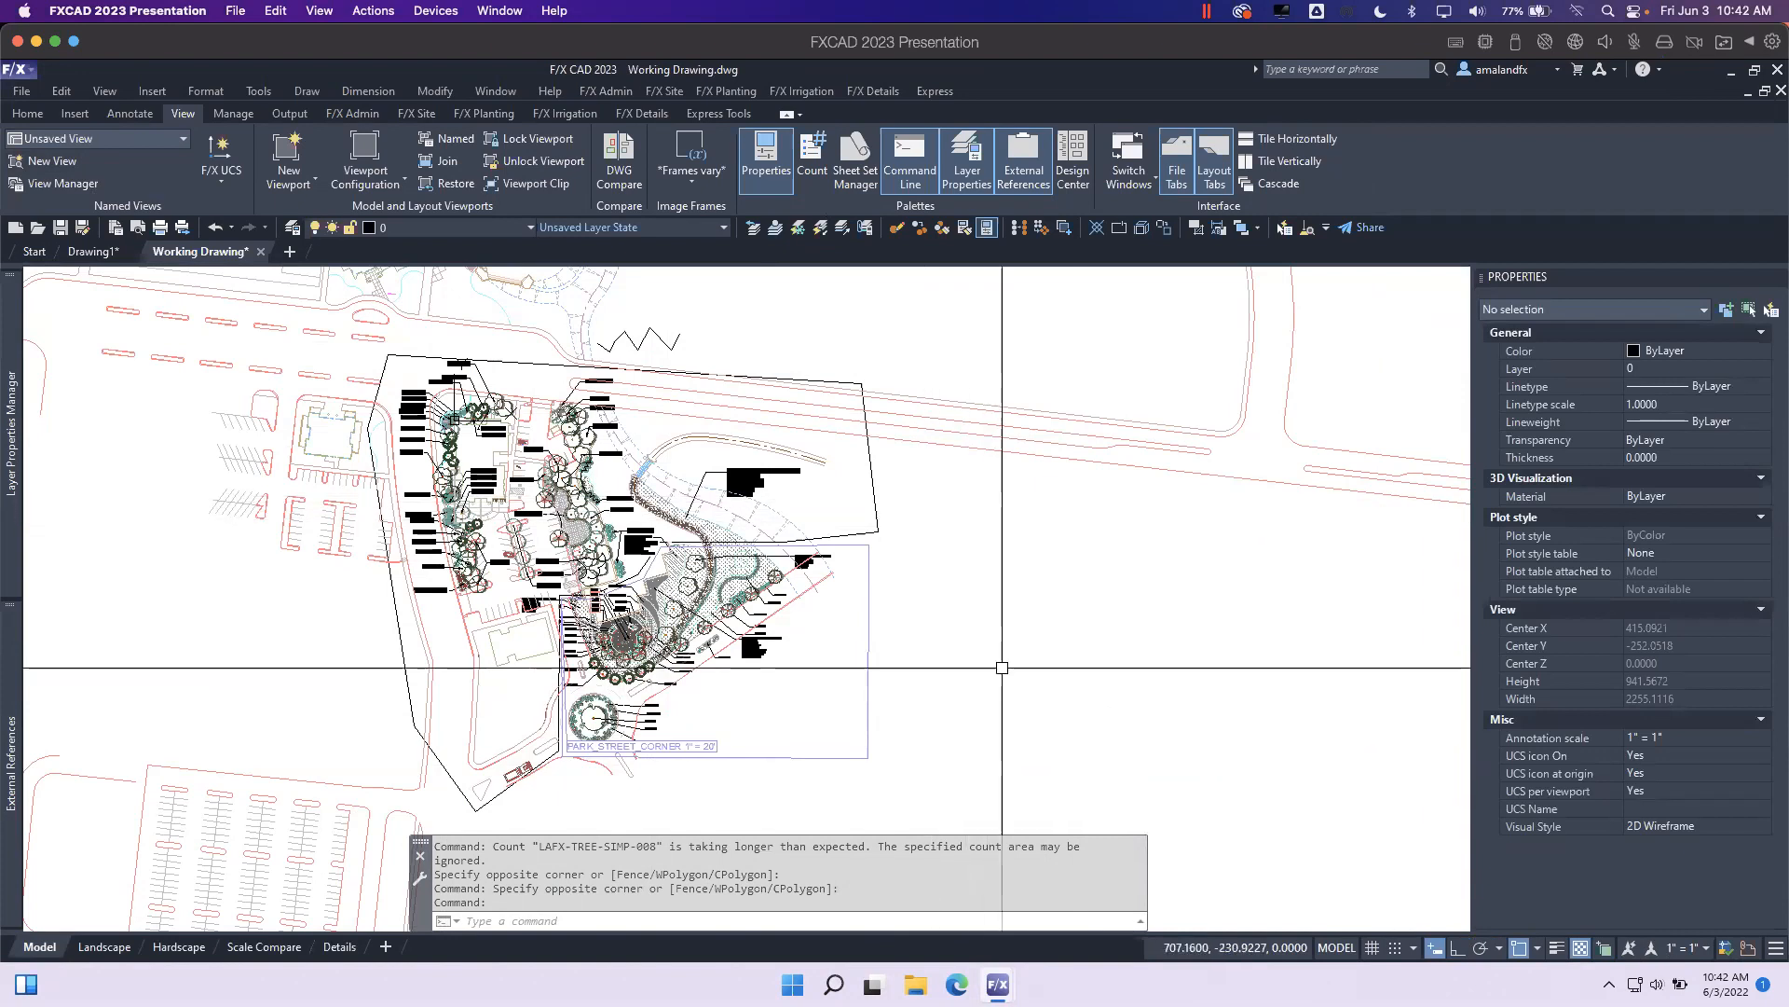
mouse_move(997, 985)
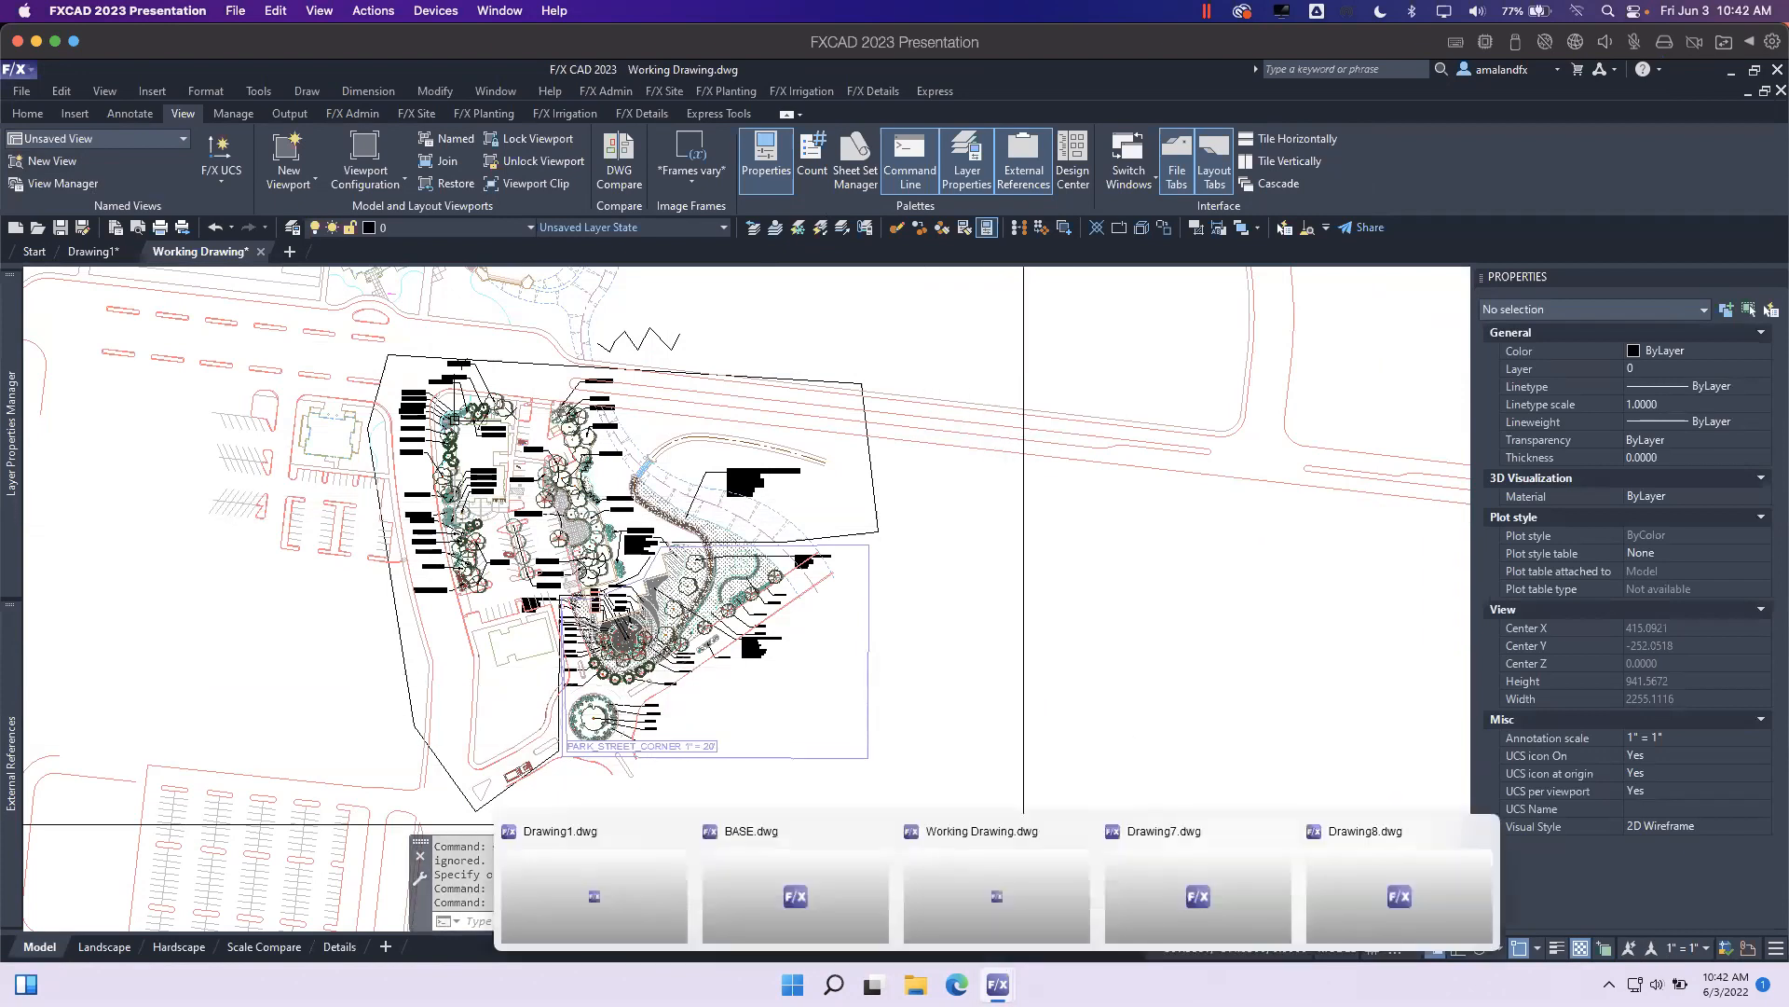
click(1437, 893)
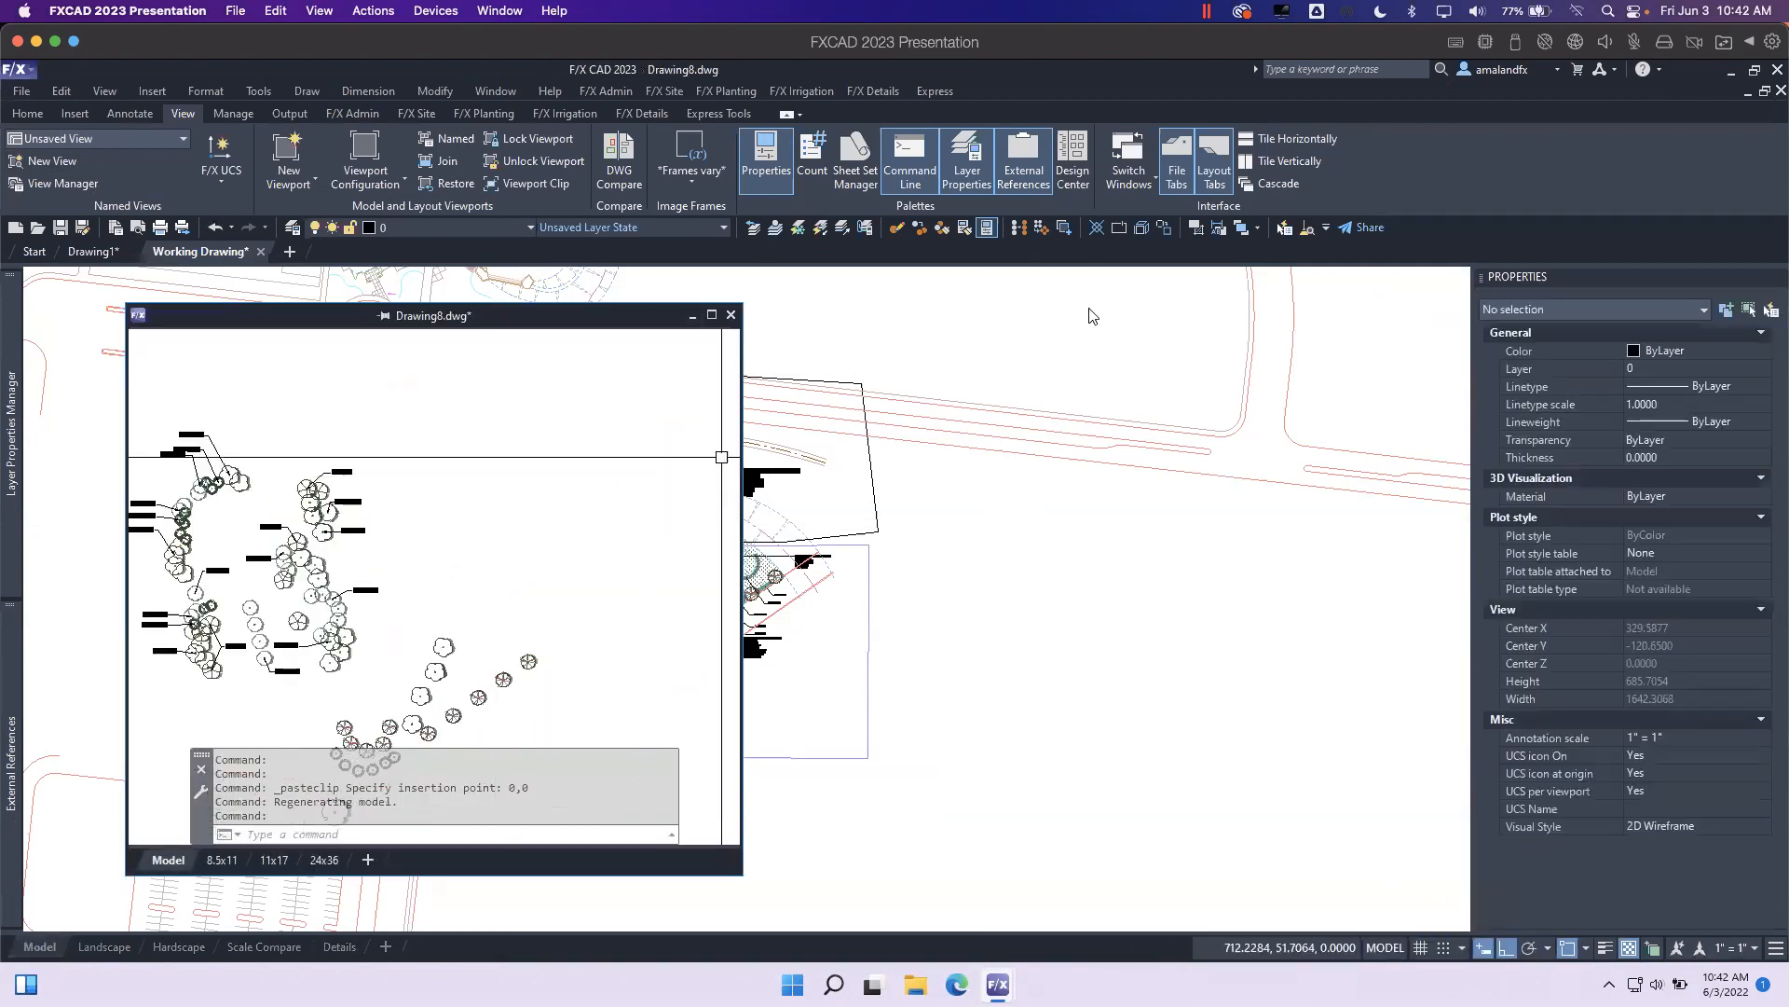
drag(558, 324, 1148, 332)
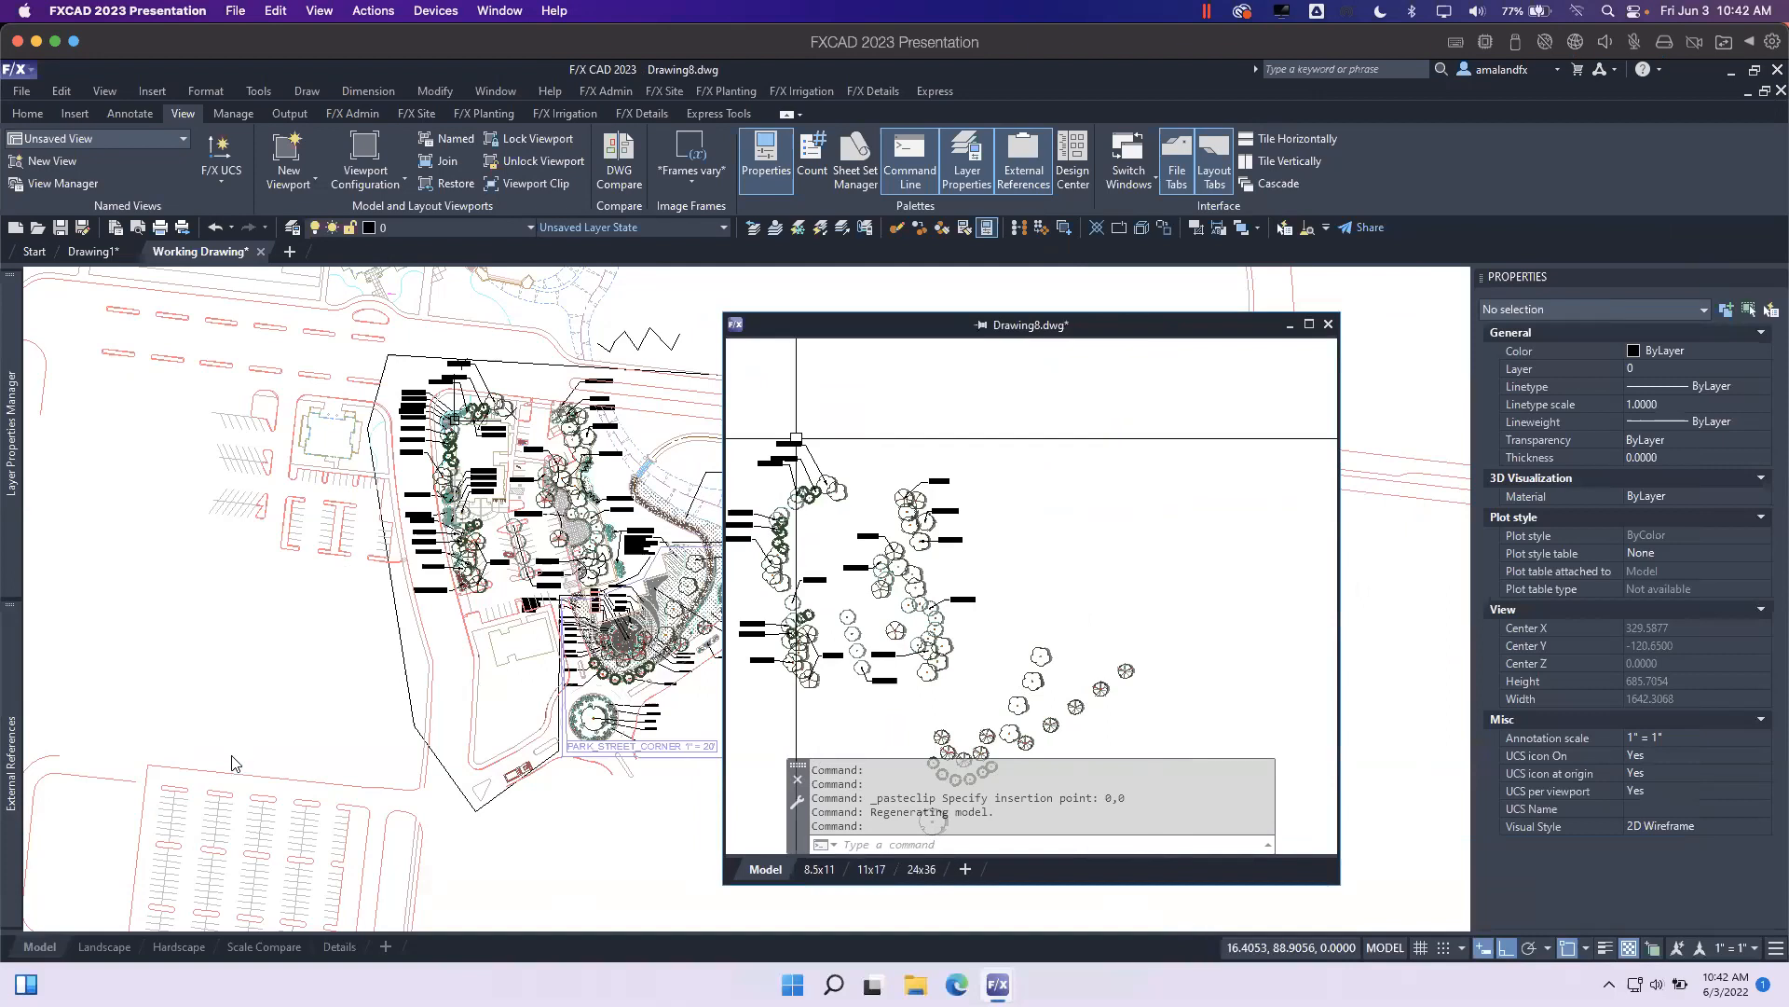
click(252, 745)
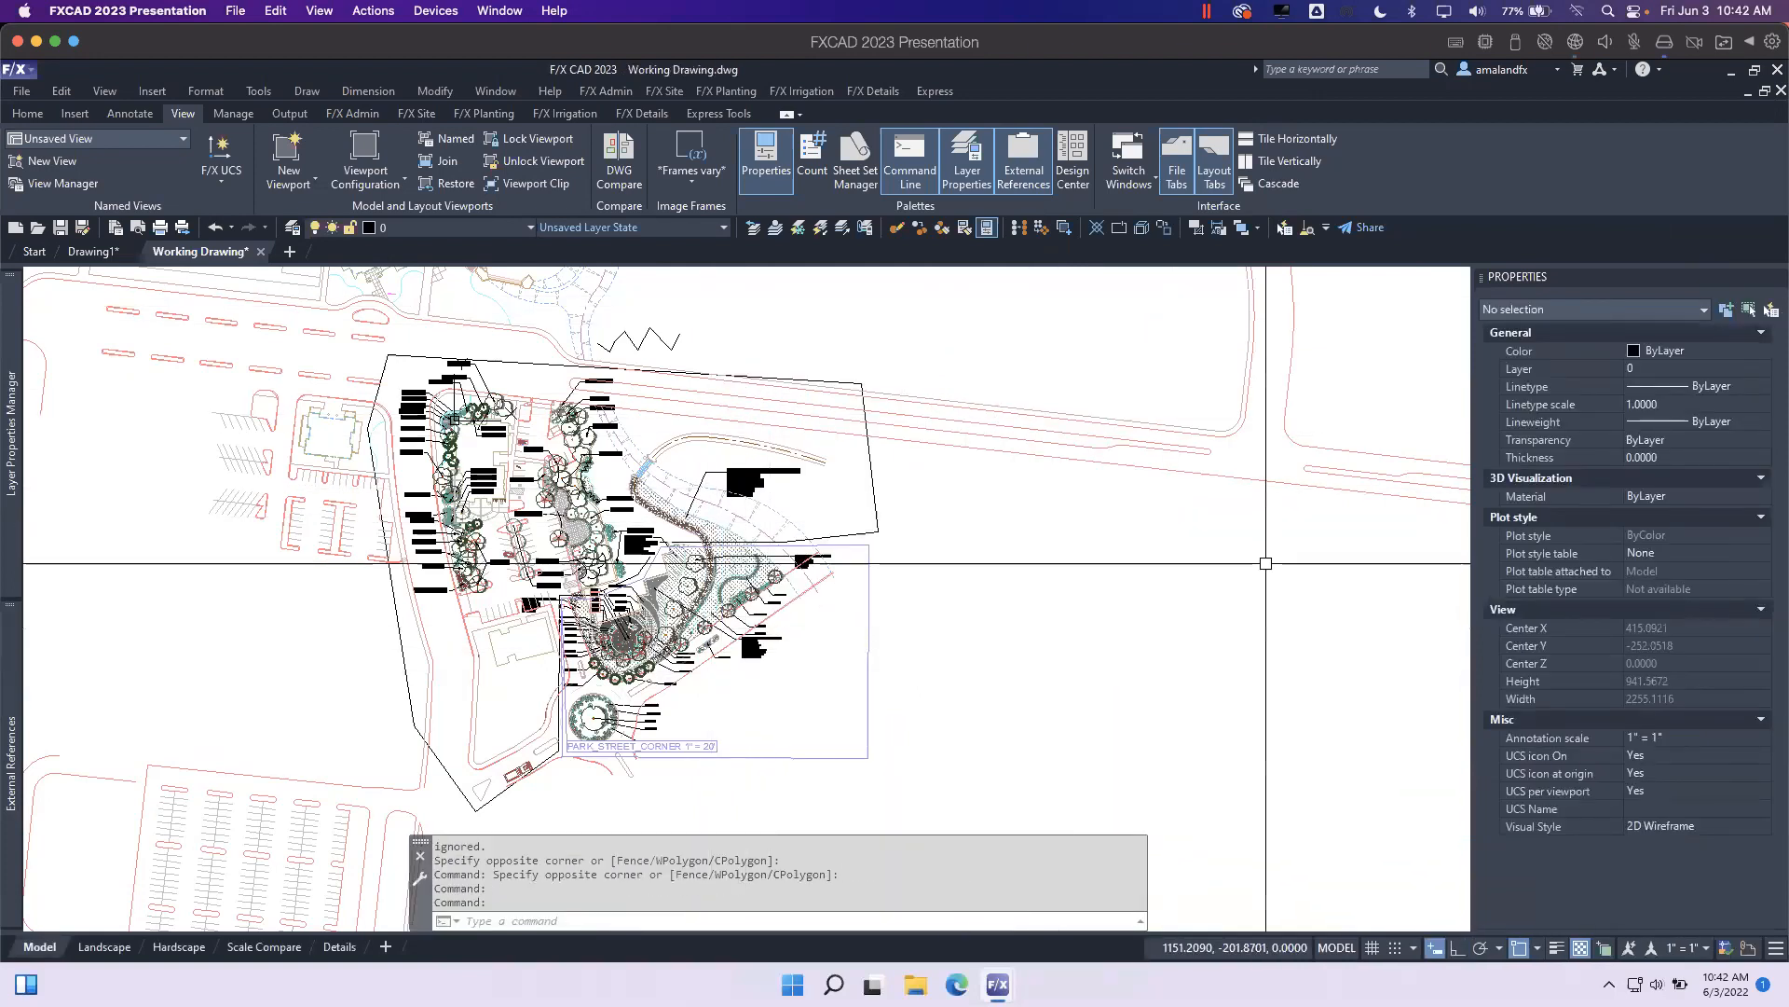
Restore the main program window to a smaller size and spread it and the floating Drawing7 window apart.
click(1755, 70)
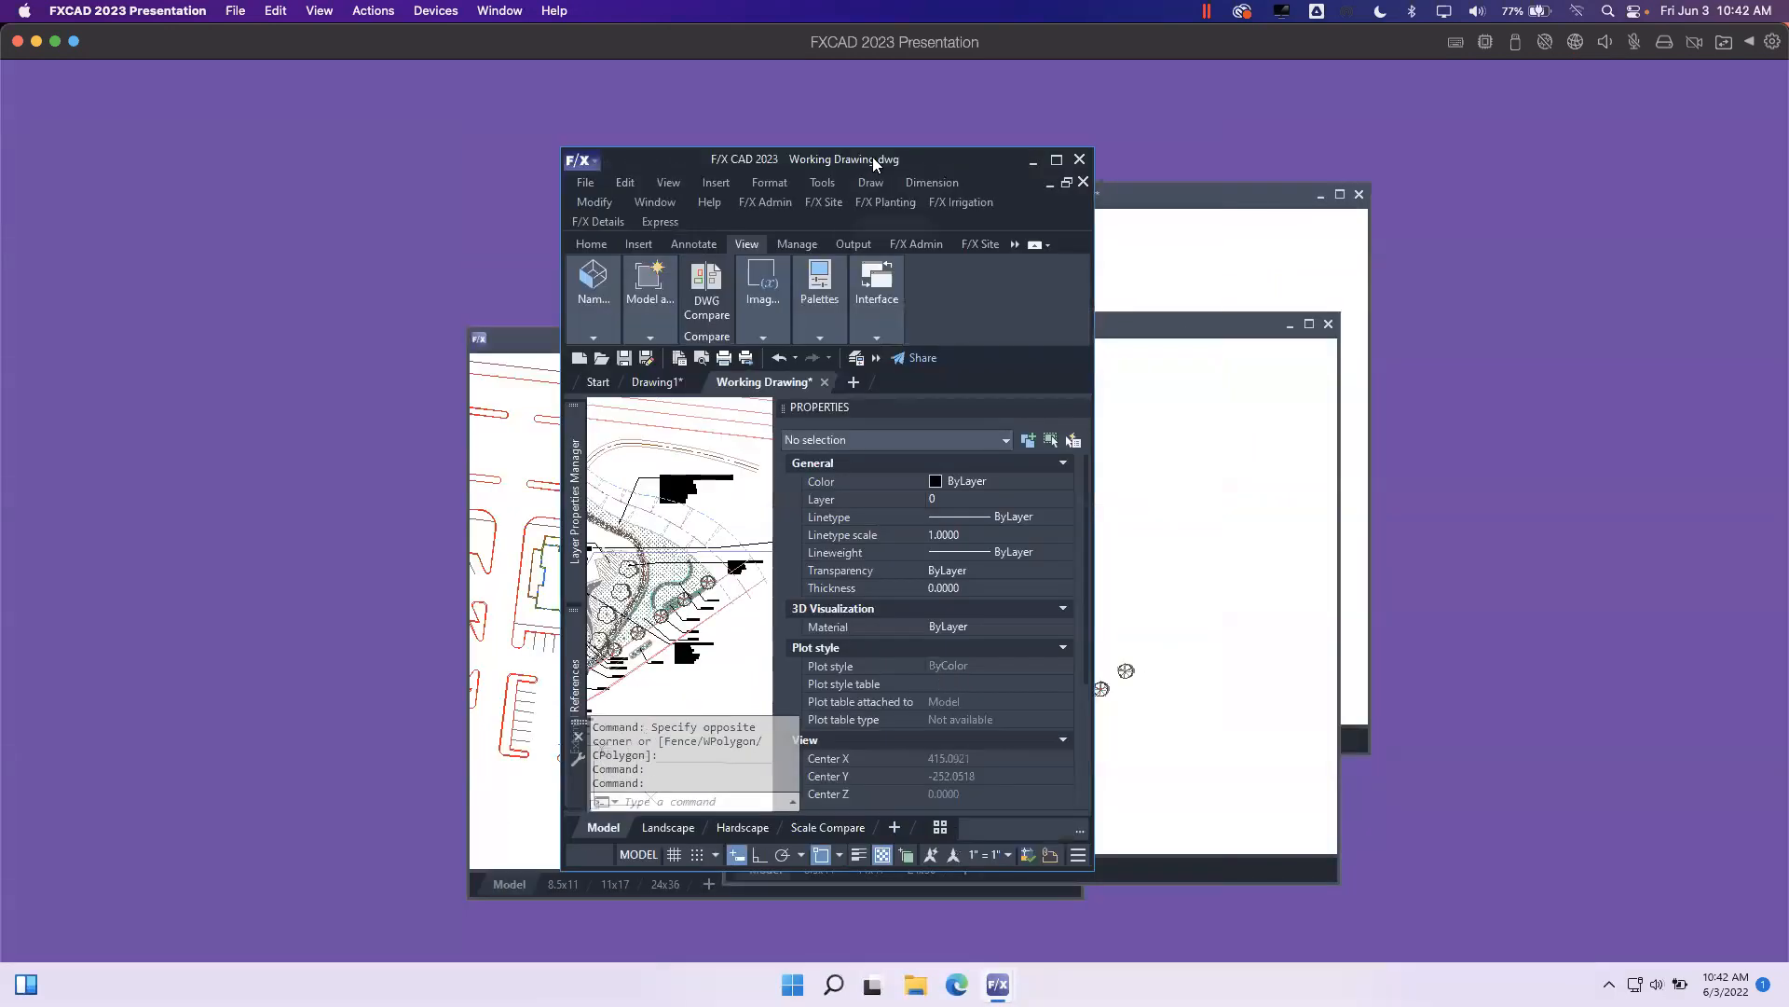
mouse_move(967, 156)
mouse_down()
mouse_move(468, 77)
mouse_move(686, 137)
mouse_move(634, 153)
mouse_up()
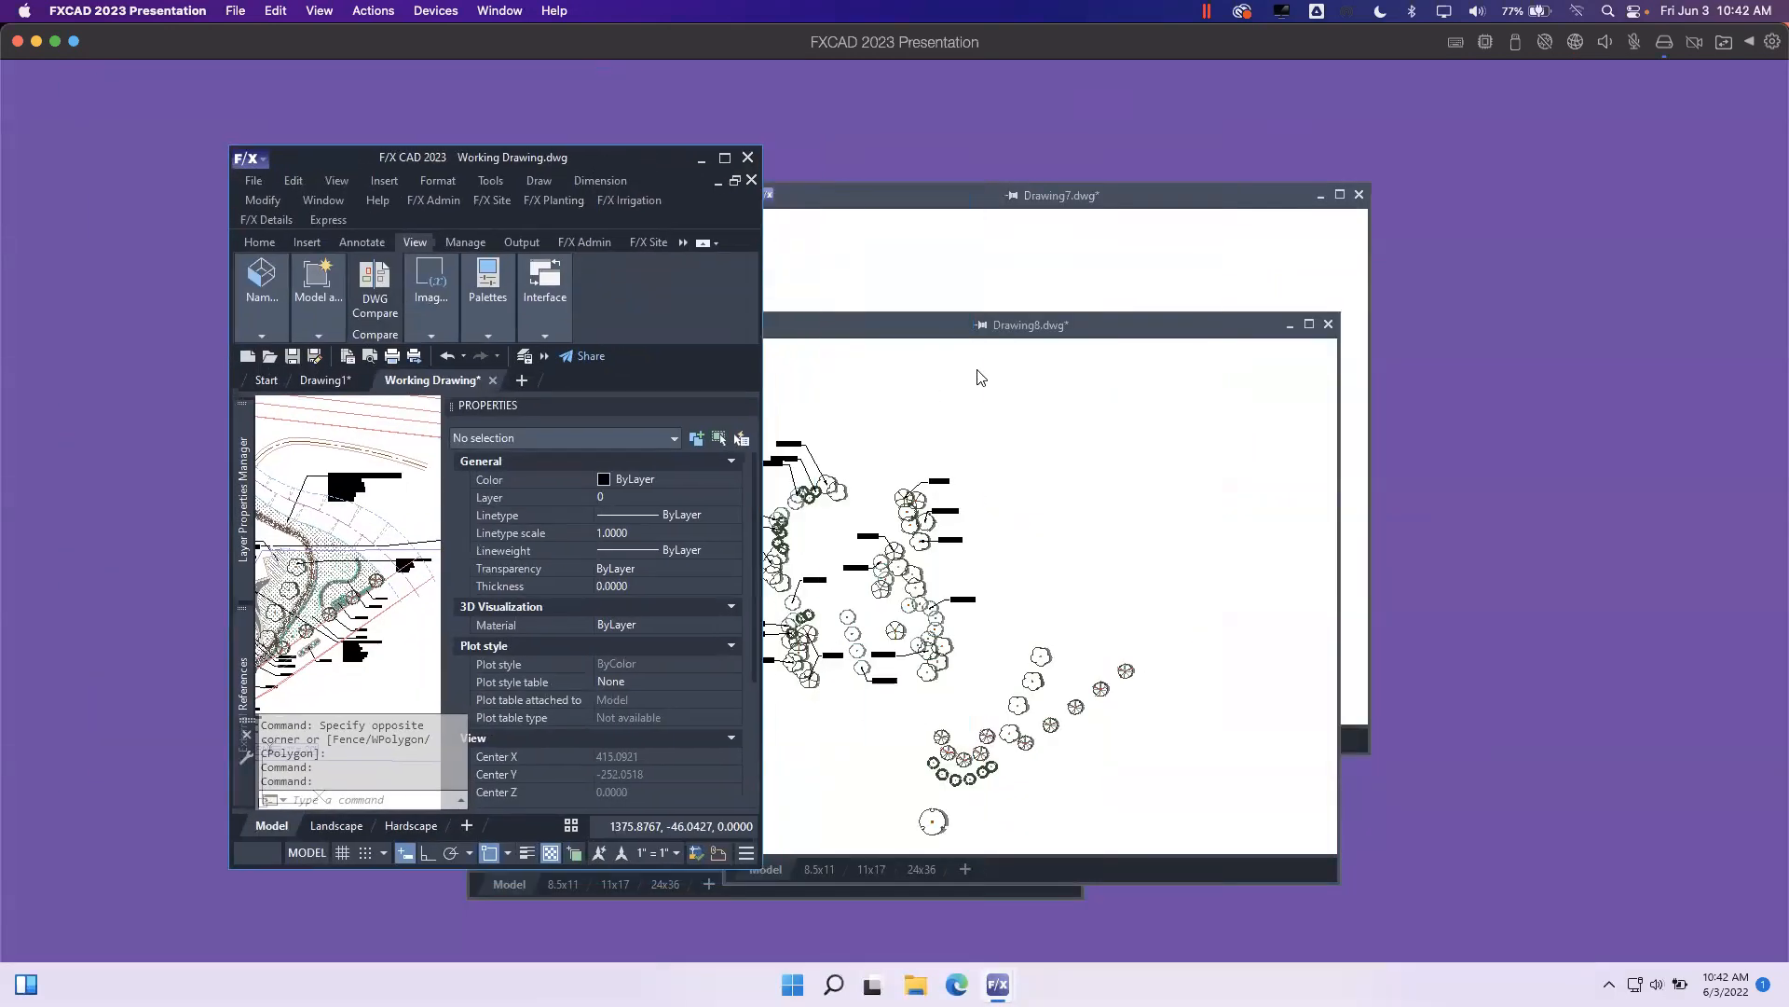
click(1142, 334)
click(1232, 203)
drag(1232, 203, 1575, 174)
click(401, 699)
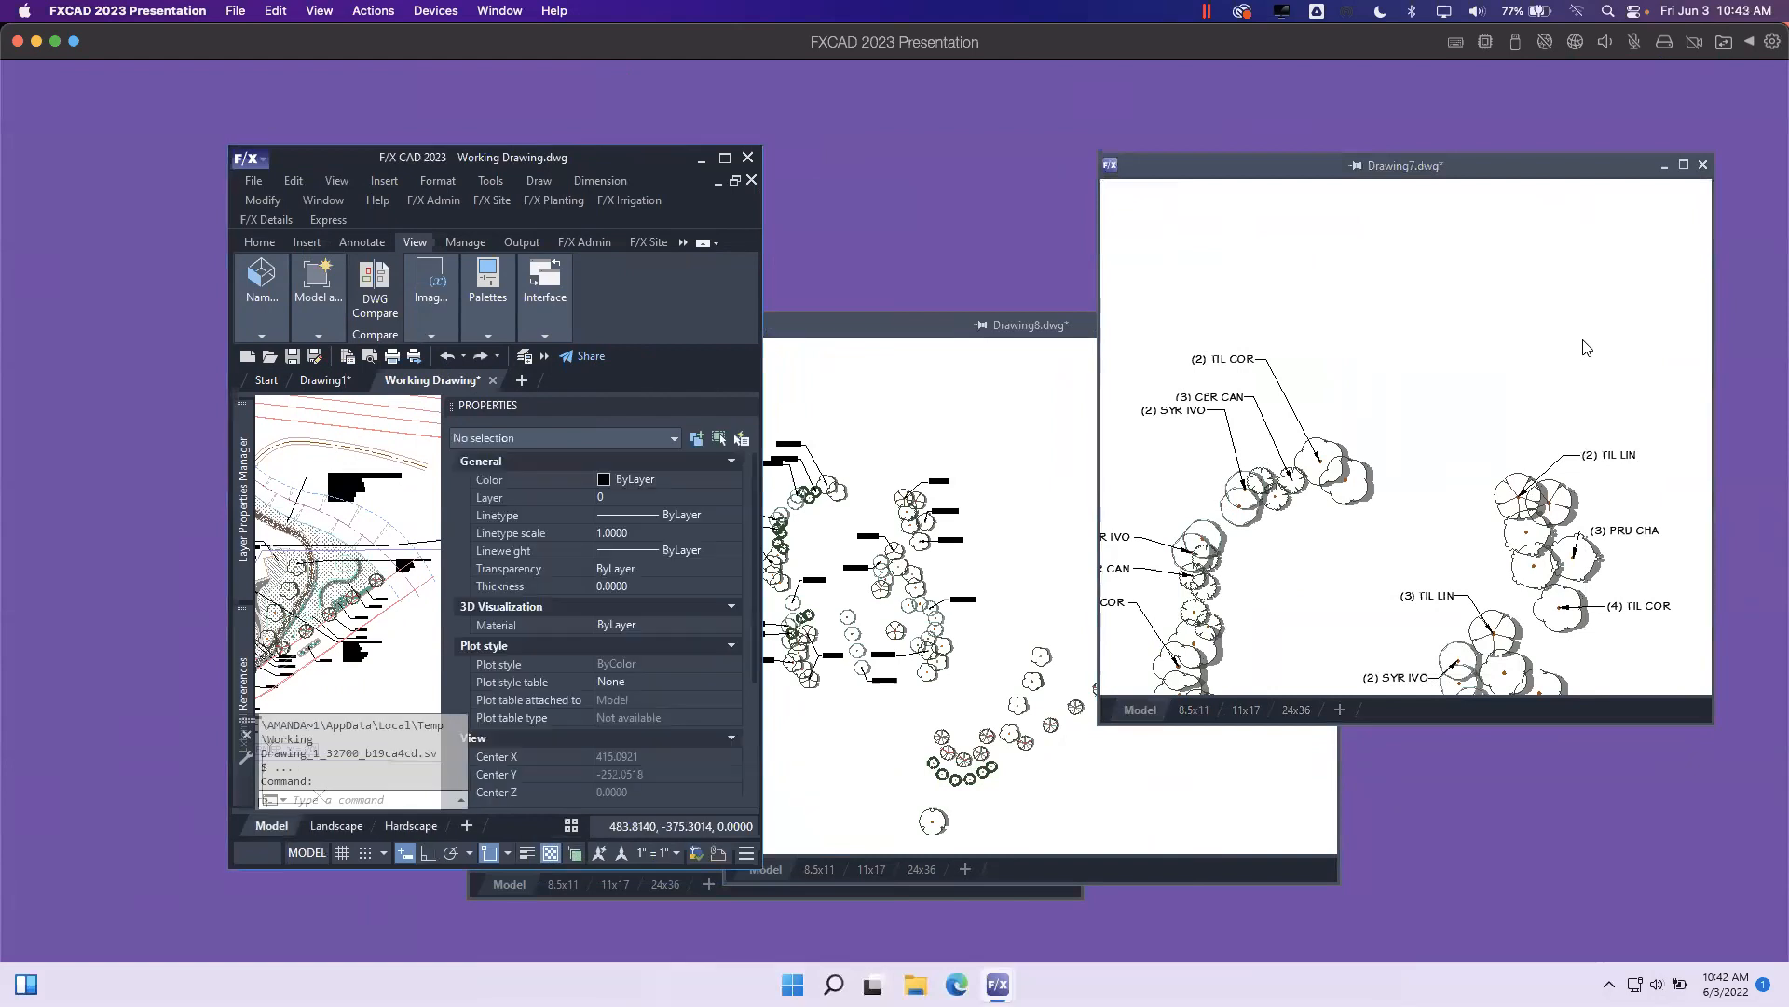
Reattach the floating Drawing7, Drawing8 and BASE windows to the main window as file tabs.
click(1590, 412)
drag(1366, 168, 519, 378)
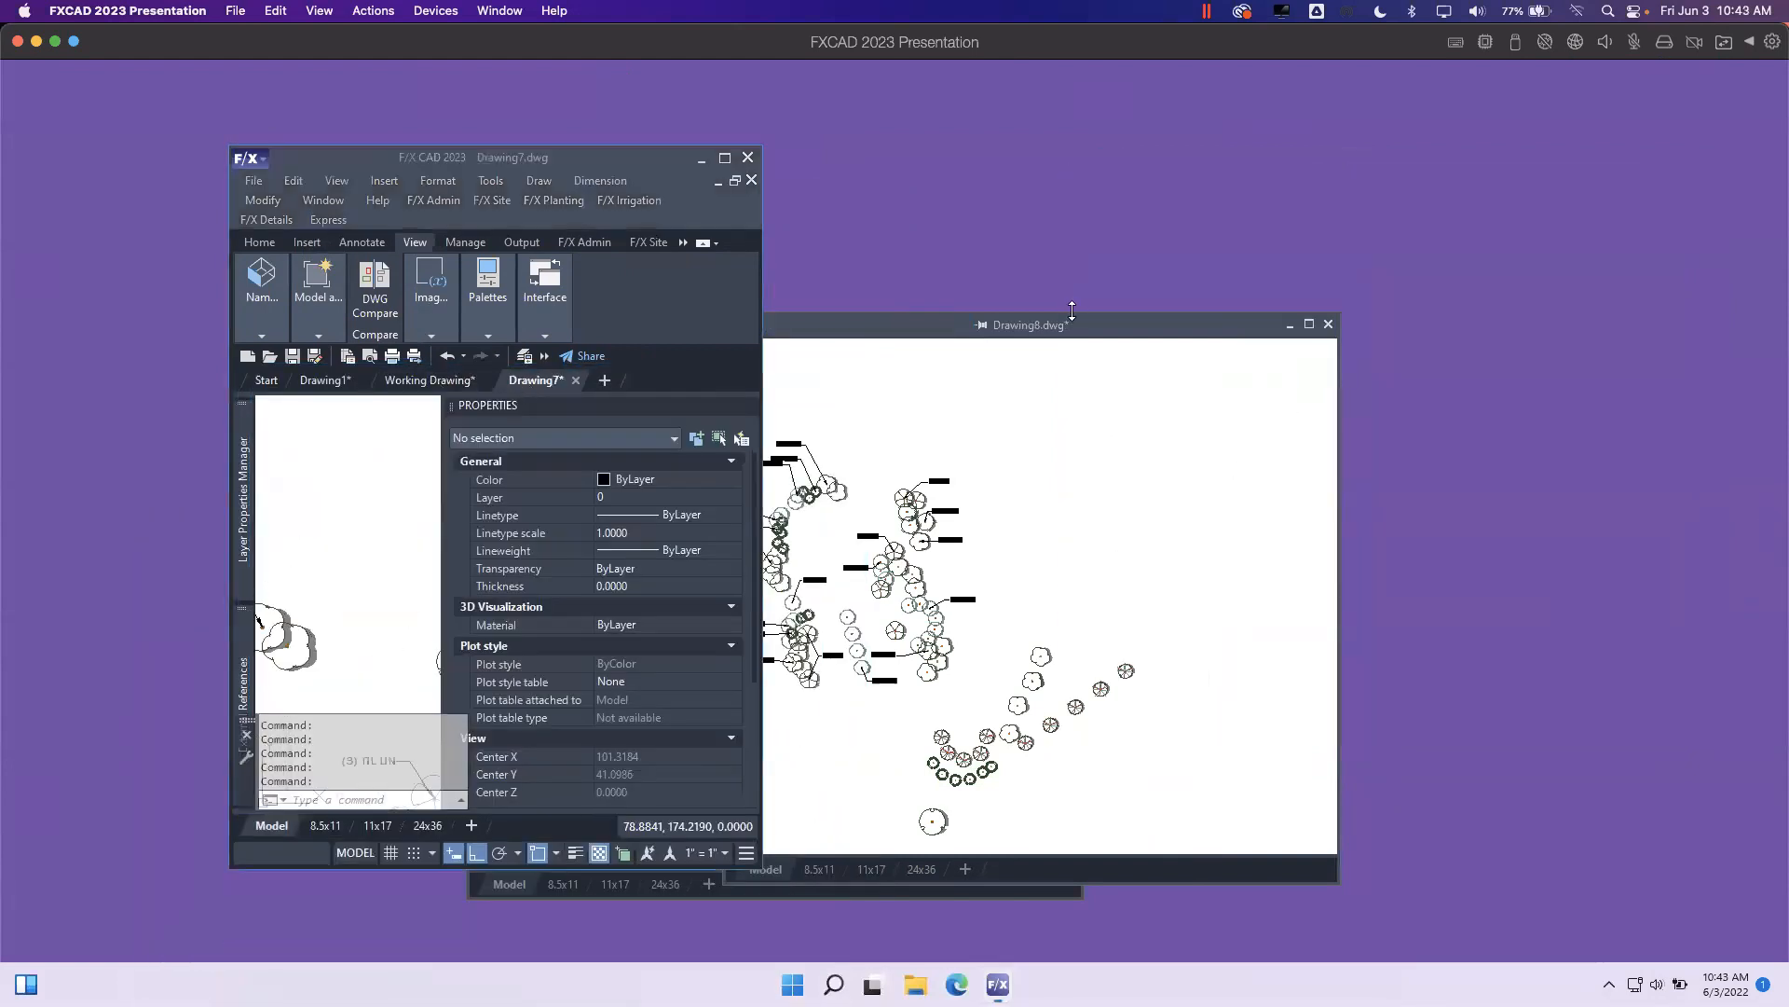
drag(1106, 332, 612, 379)
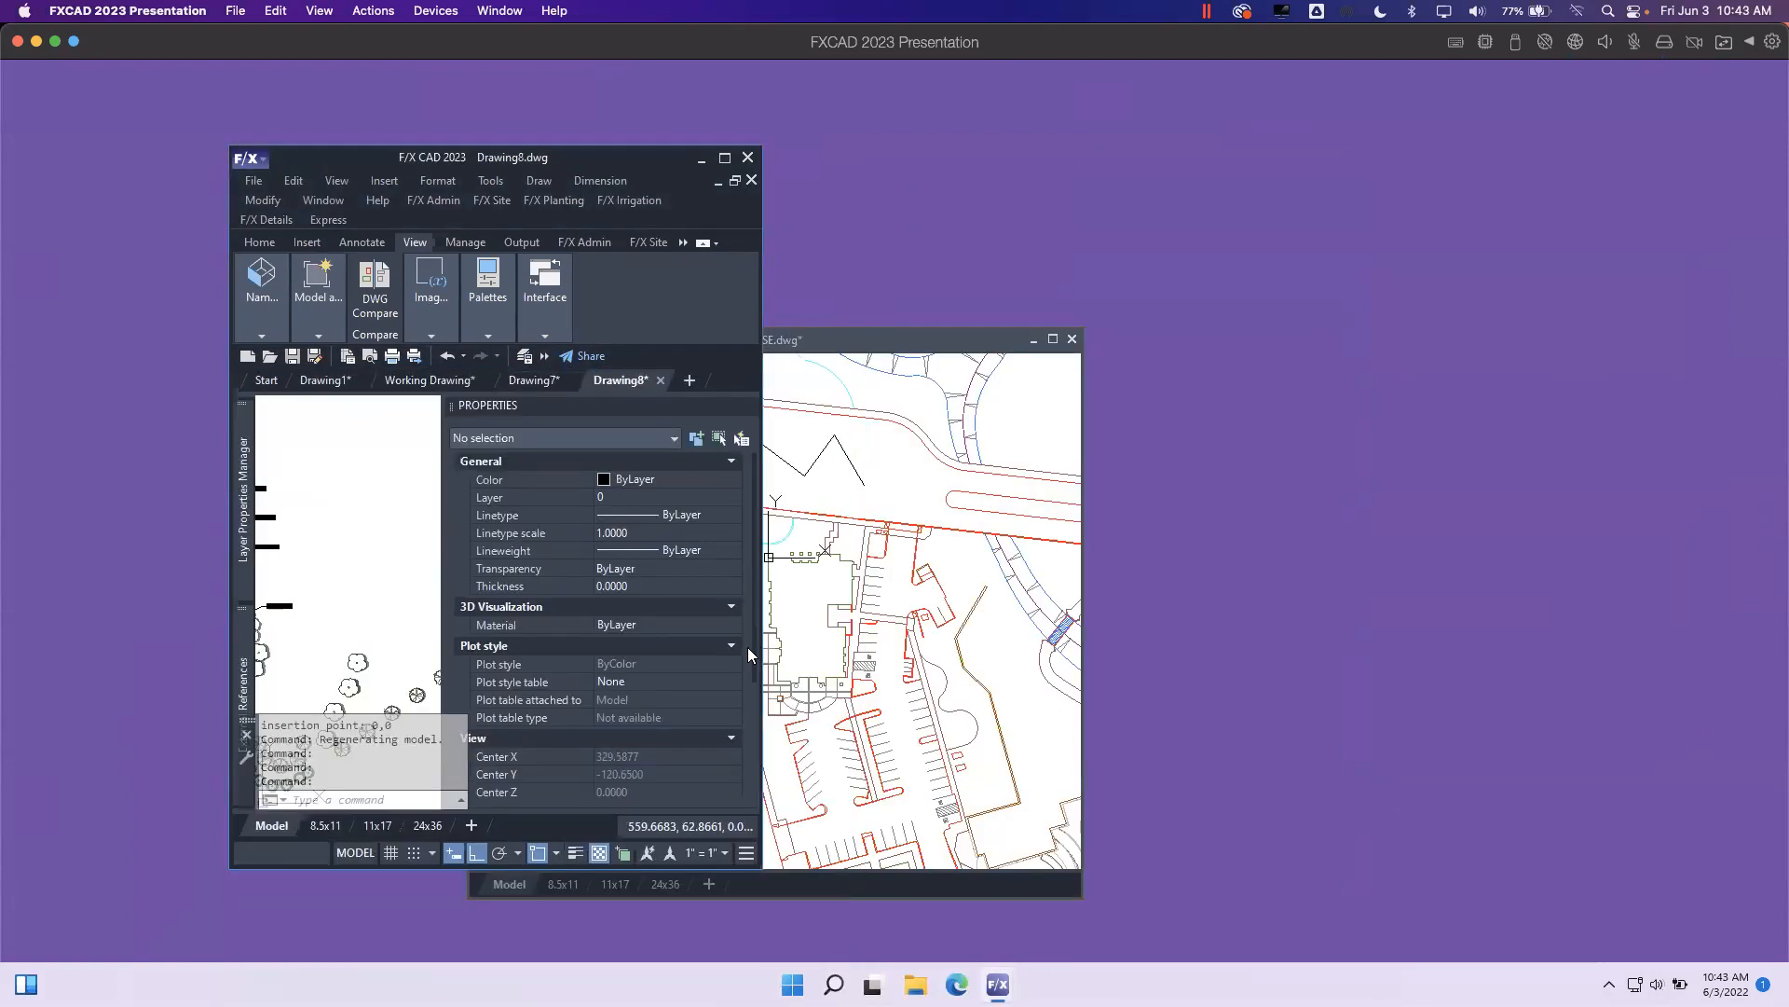
drag(951, 342, 616, 383)
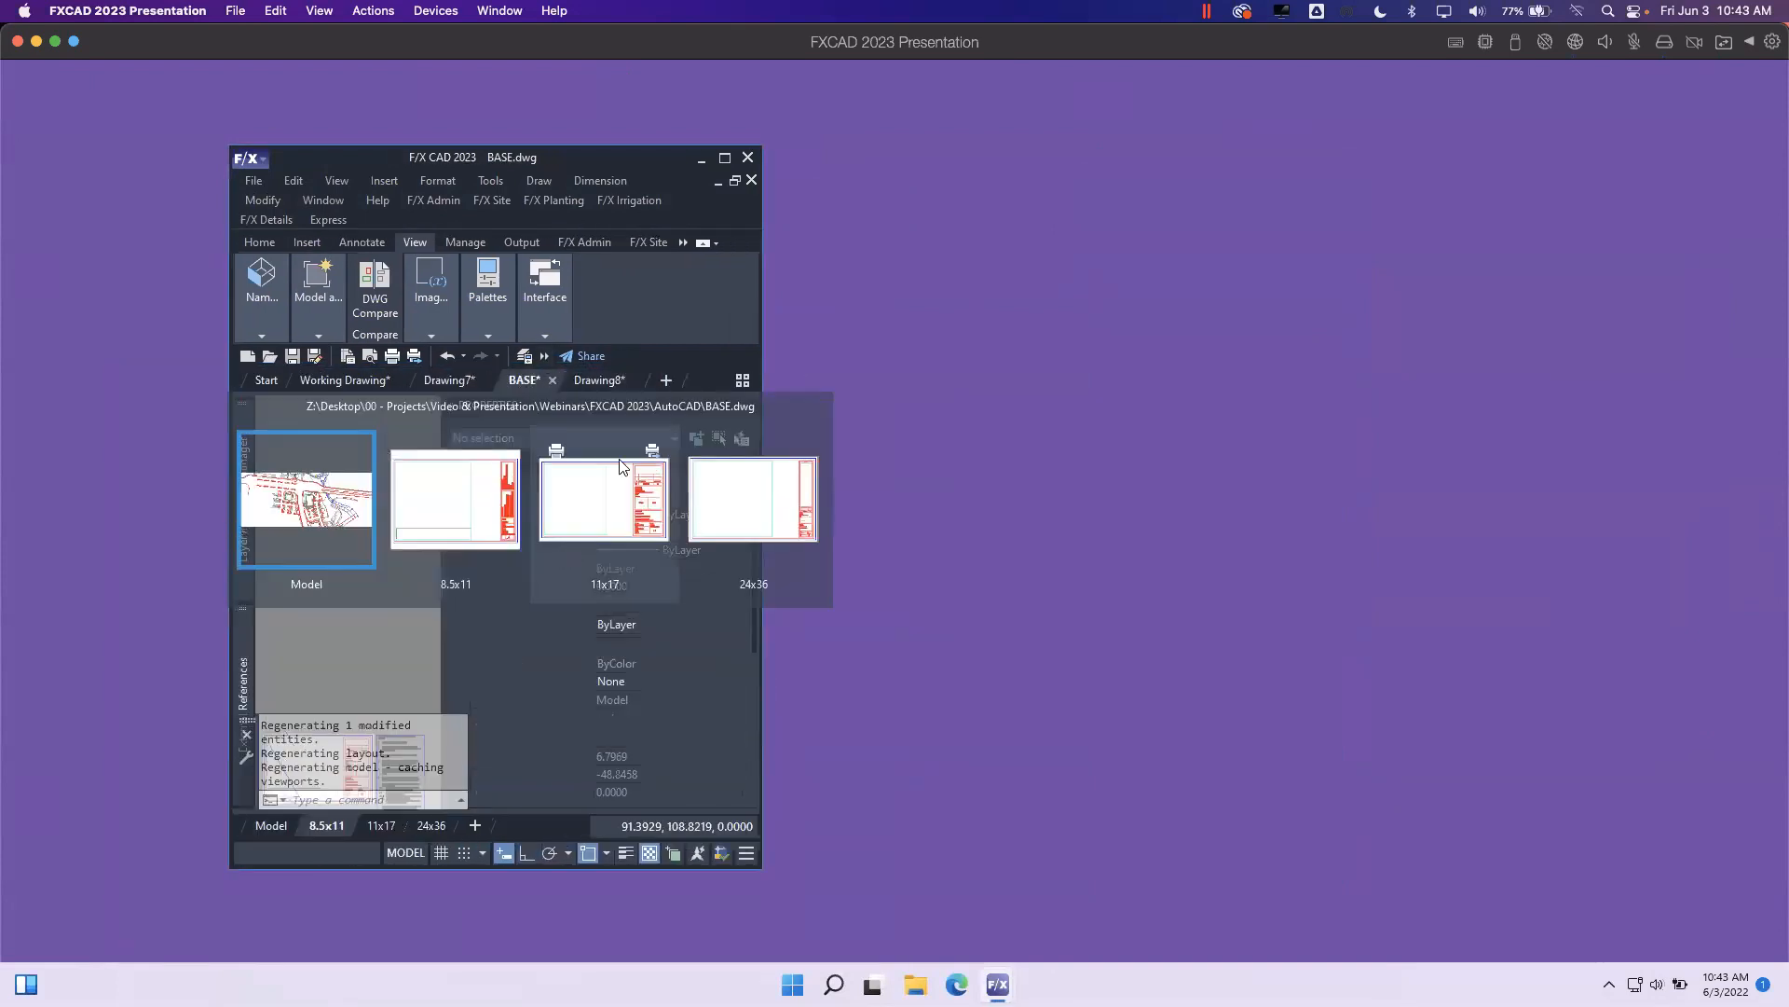
Maximize the main program window, restore its smaller size, and dock the command line beneath the drawing area.
click(724, 159)
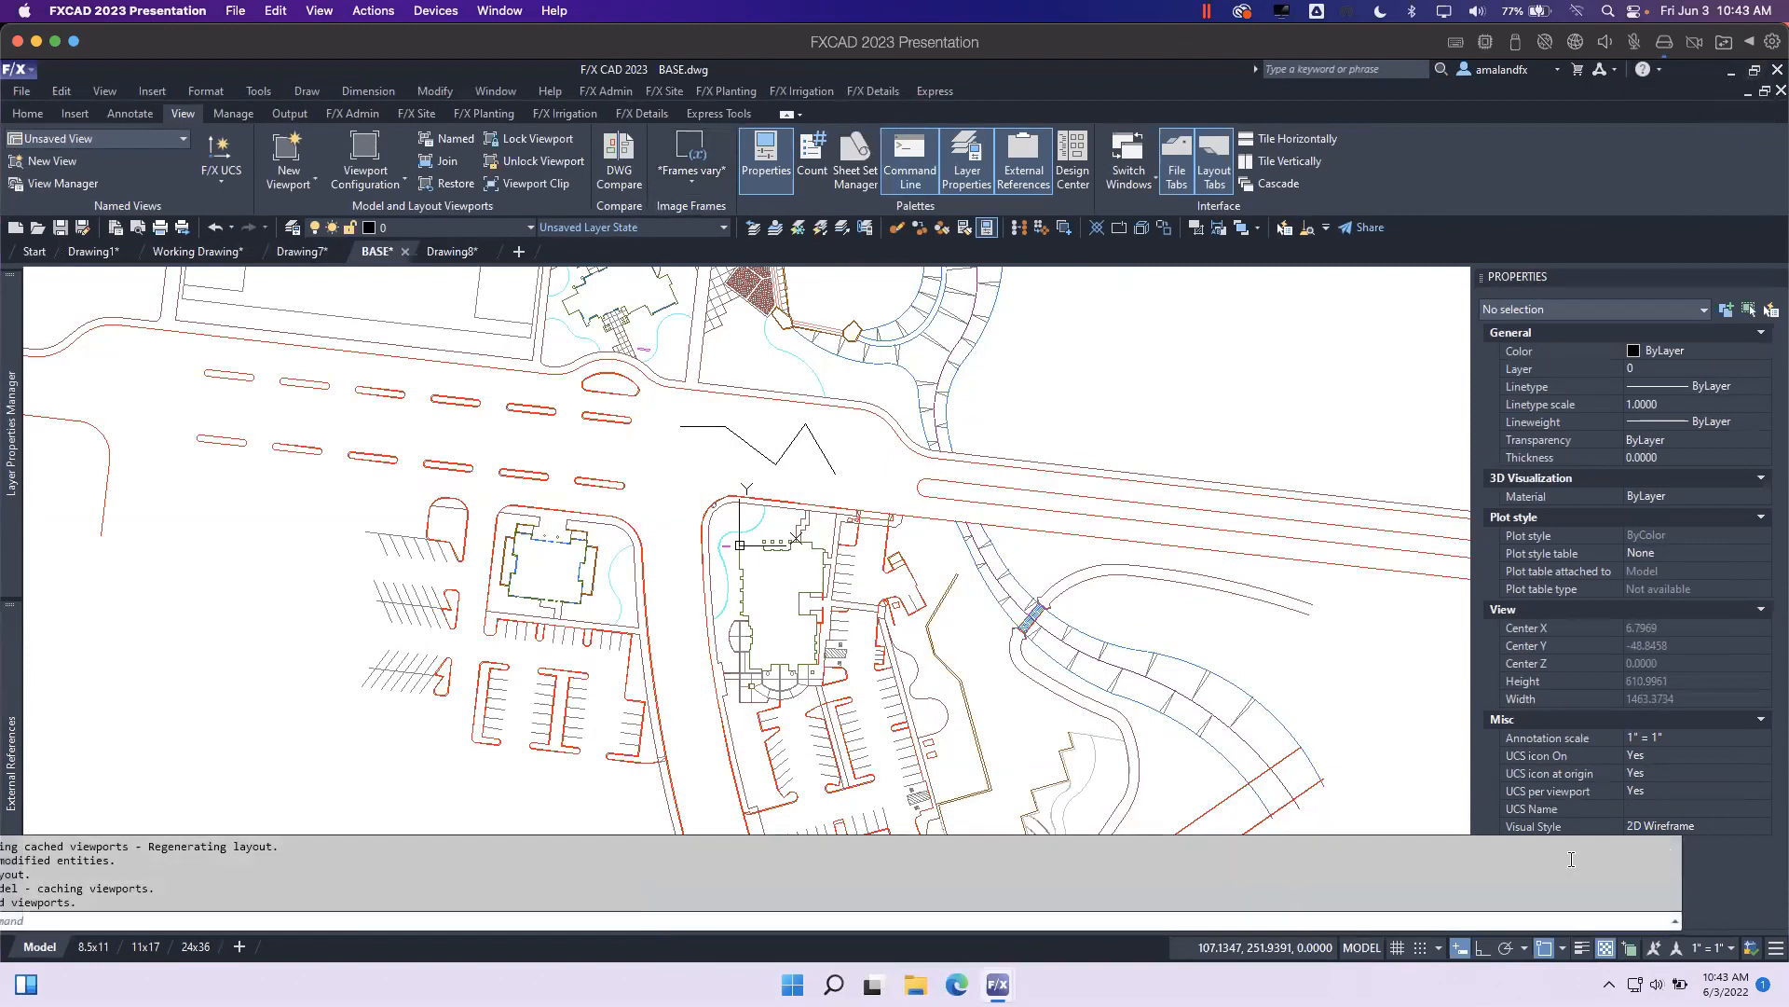
click(1758, 75)
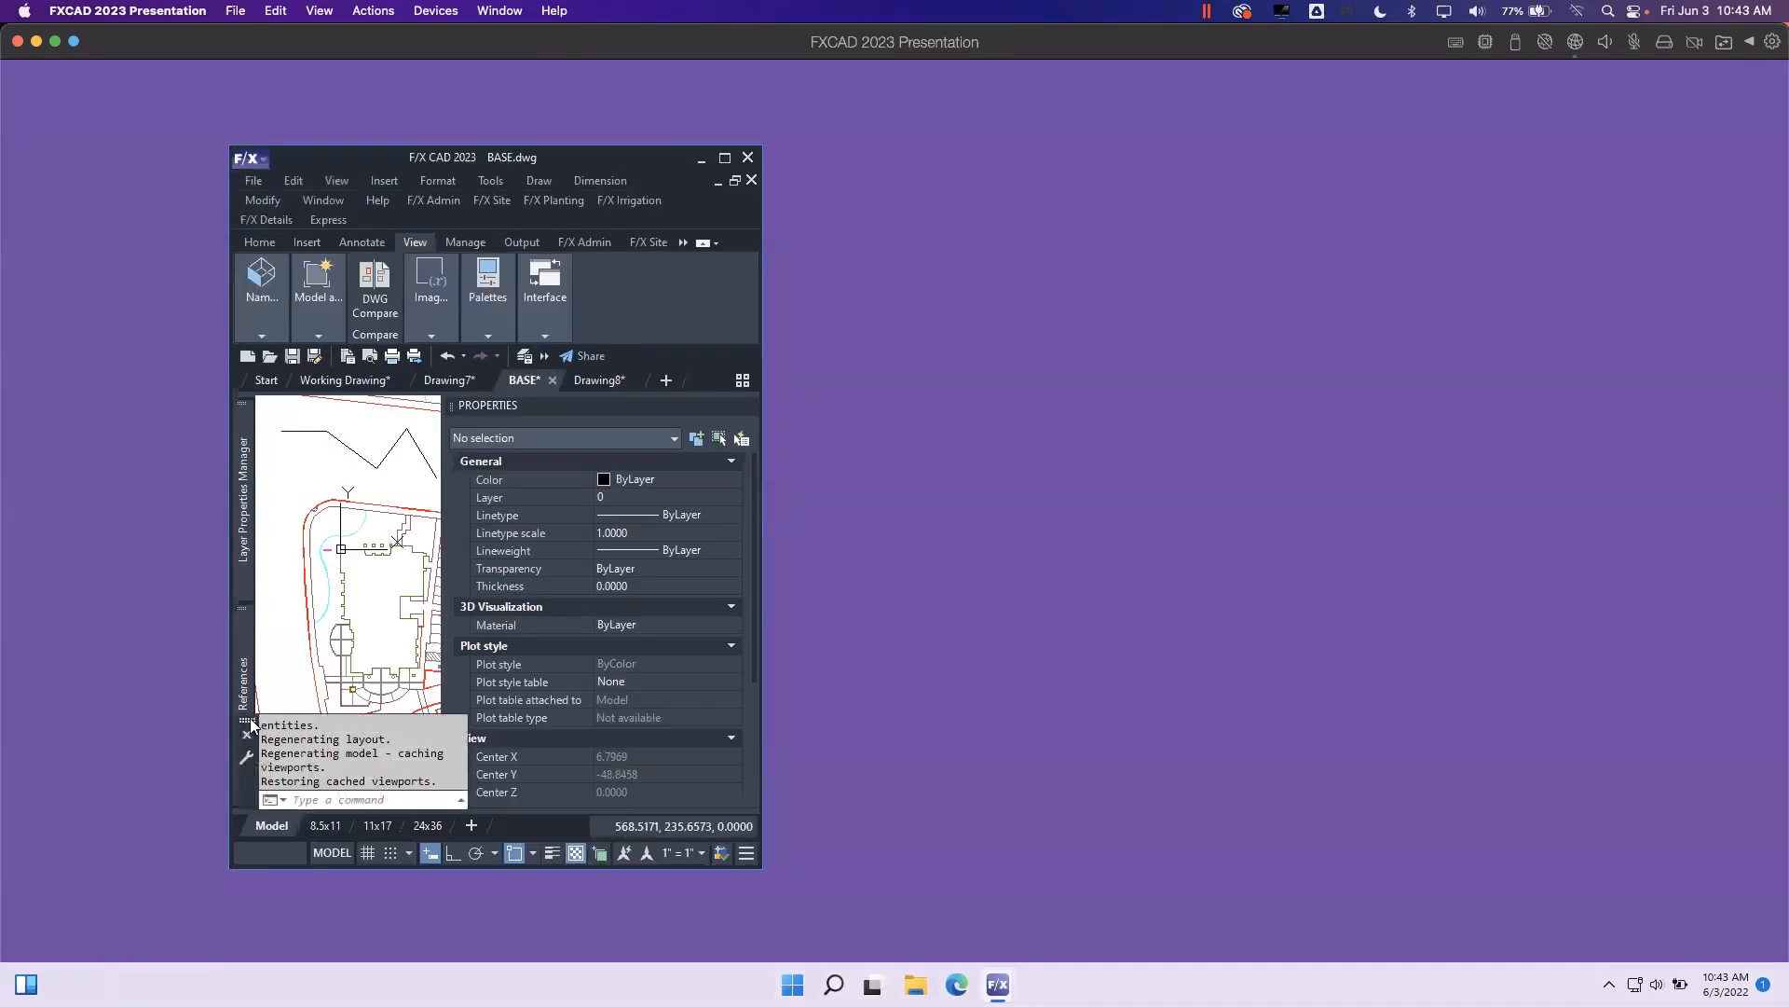
mouse_move(246, 717)
mouse_down()
mouse_move(289, 837)
mouse_move(296, 807)
mouse_up()
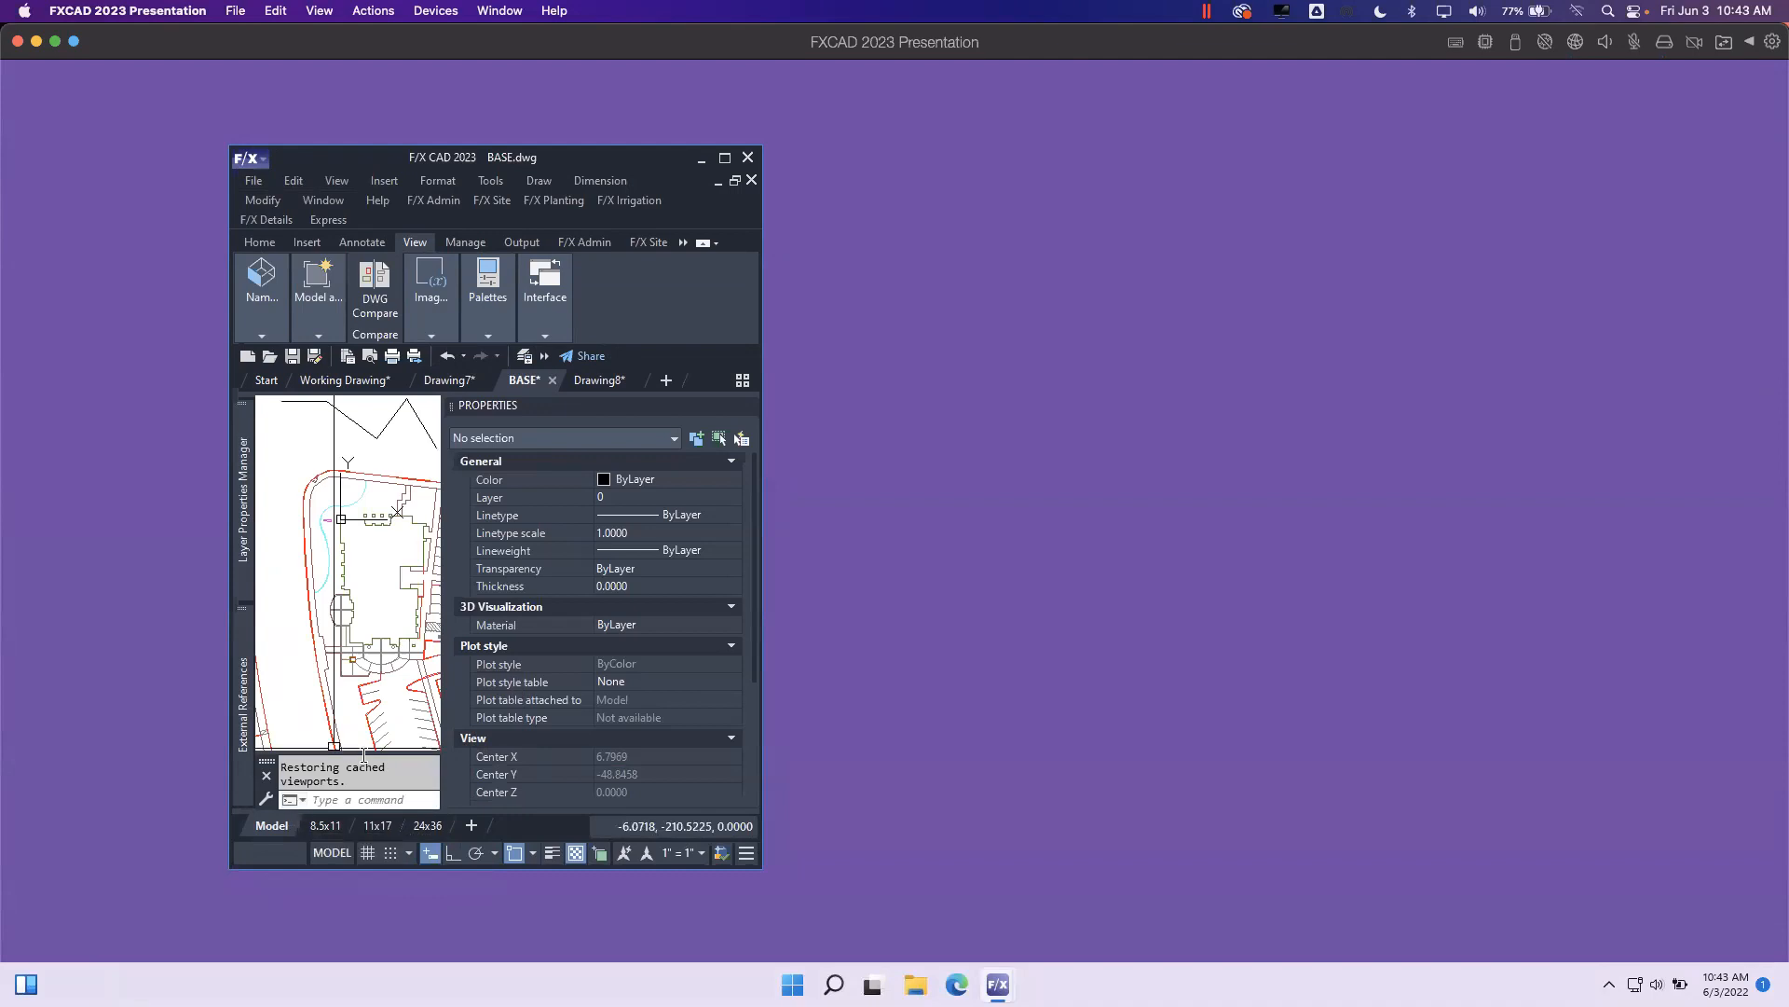
Maximize the main program window.
click(724, 160)
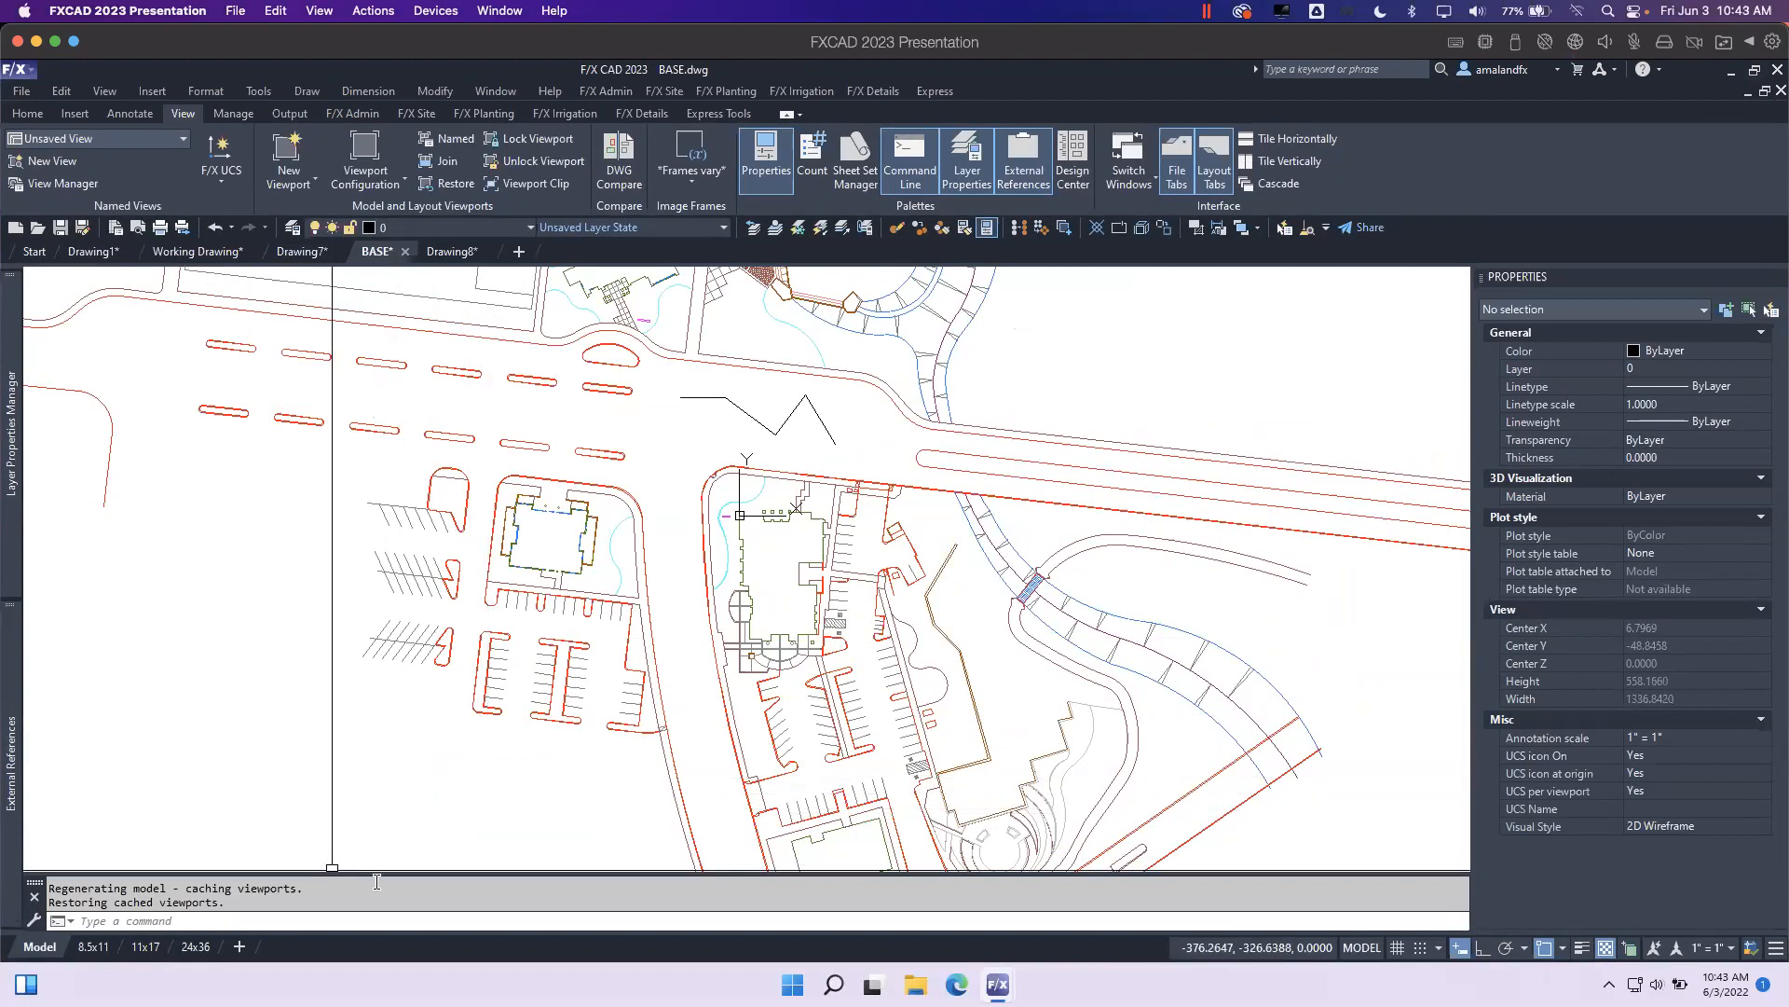
mouse_move(12, 882)
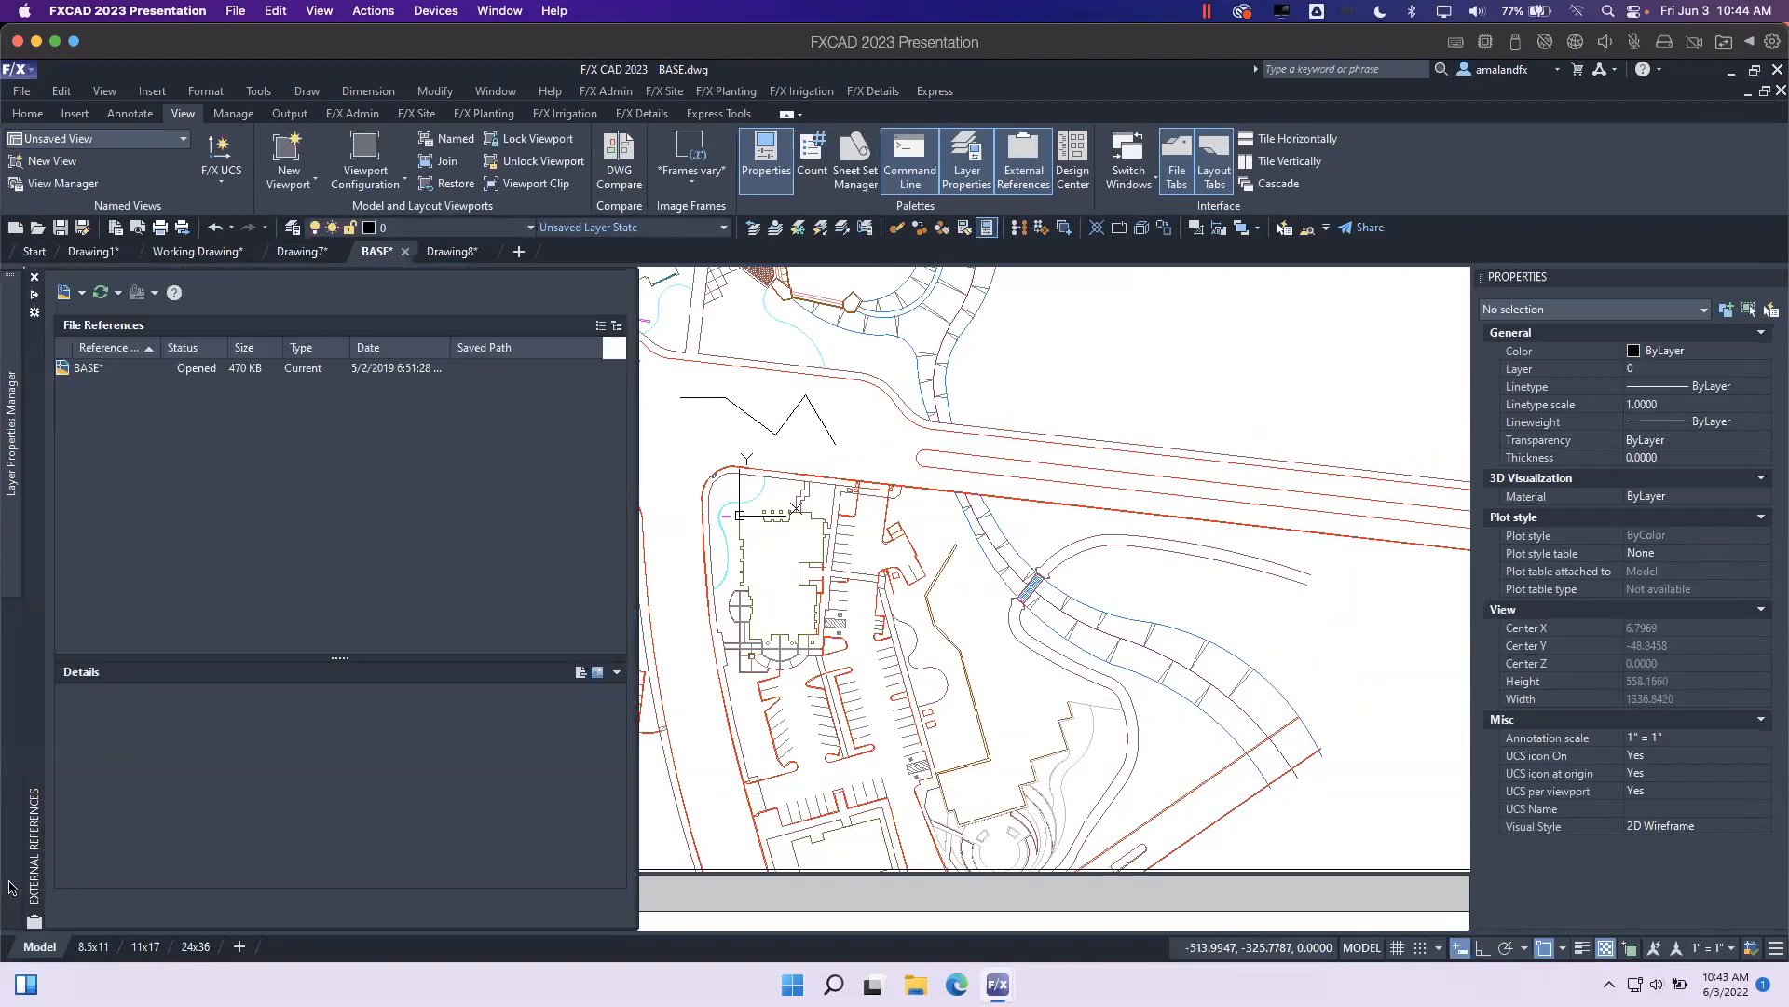
click(677, 699)
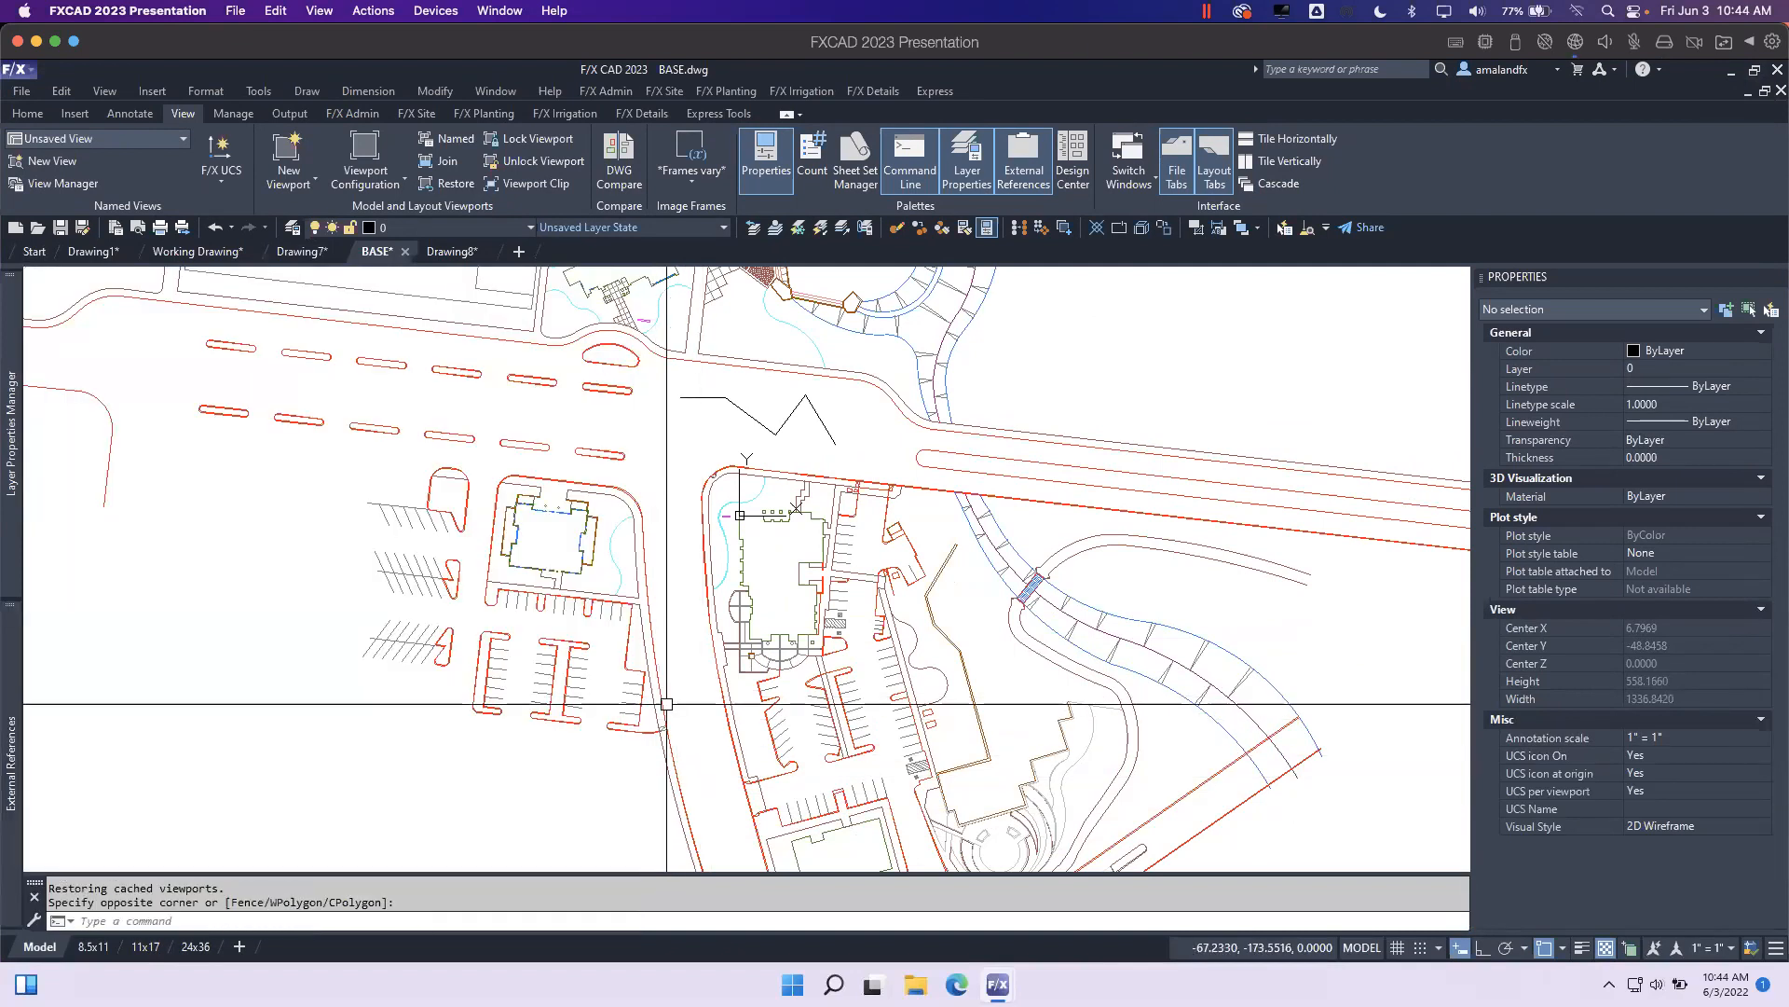
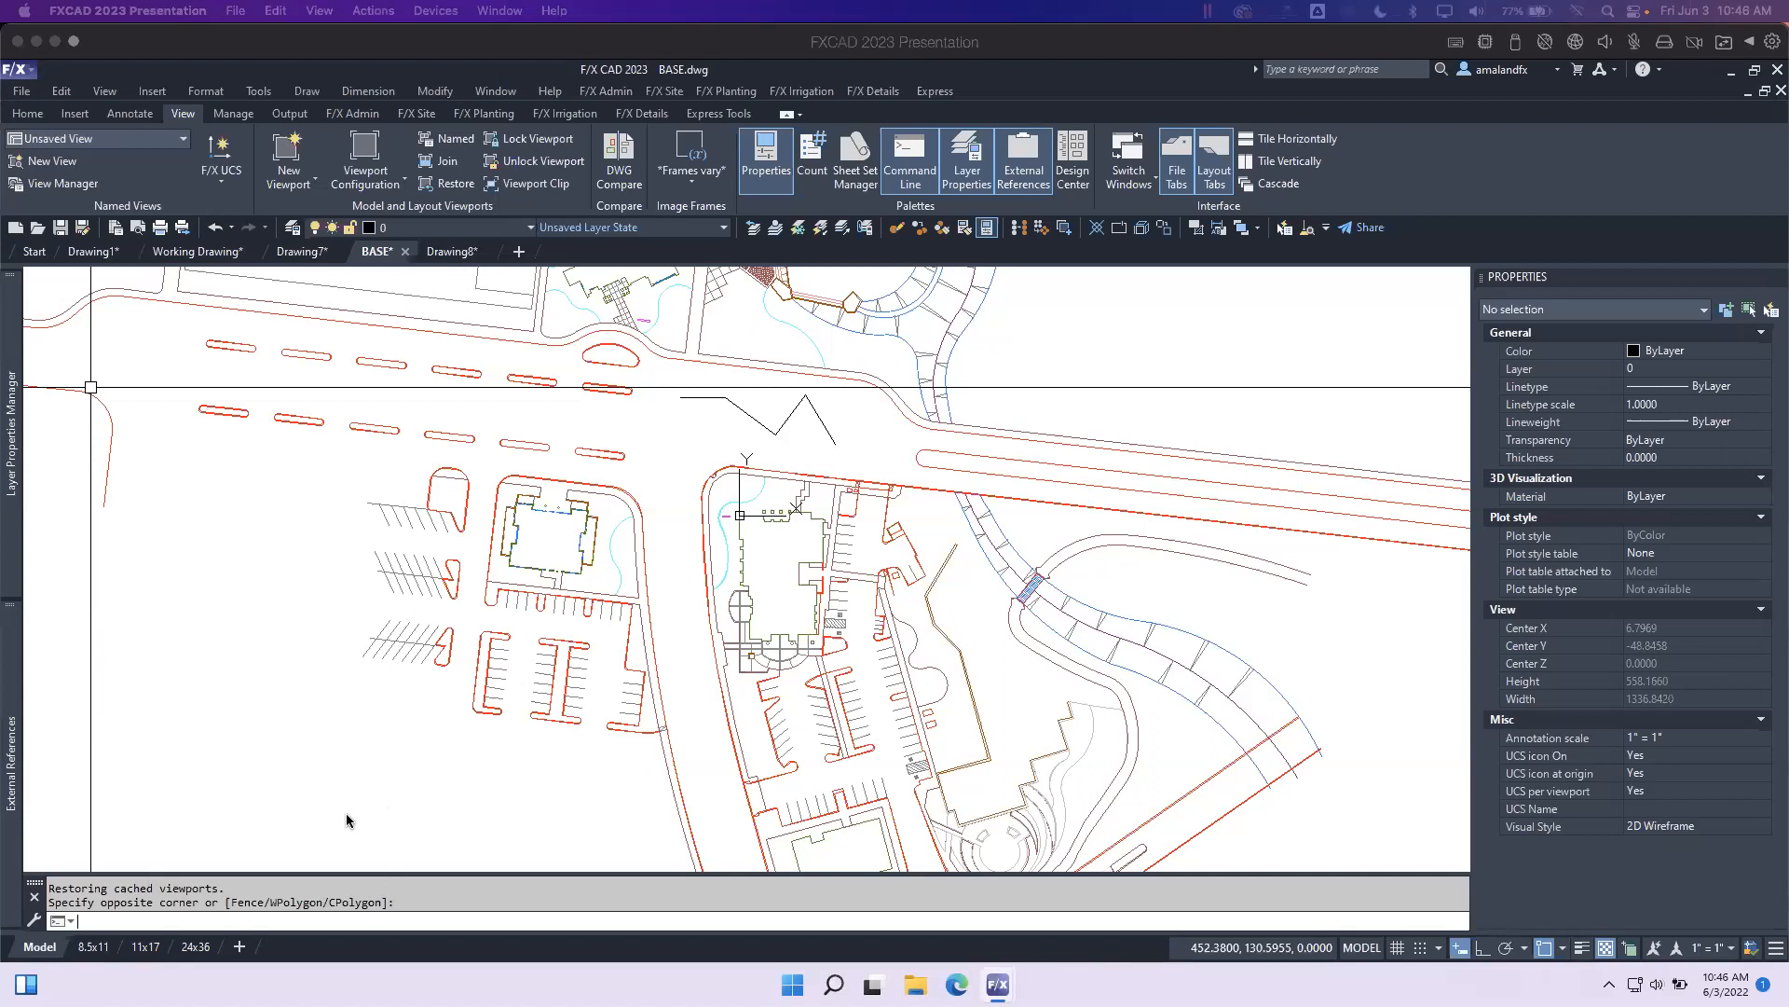
click(681, 420)
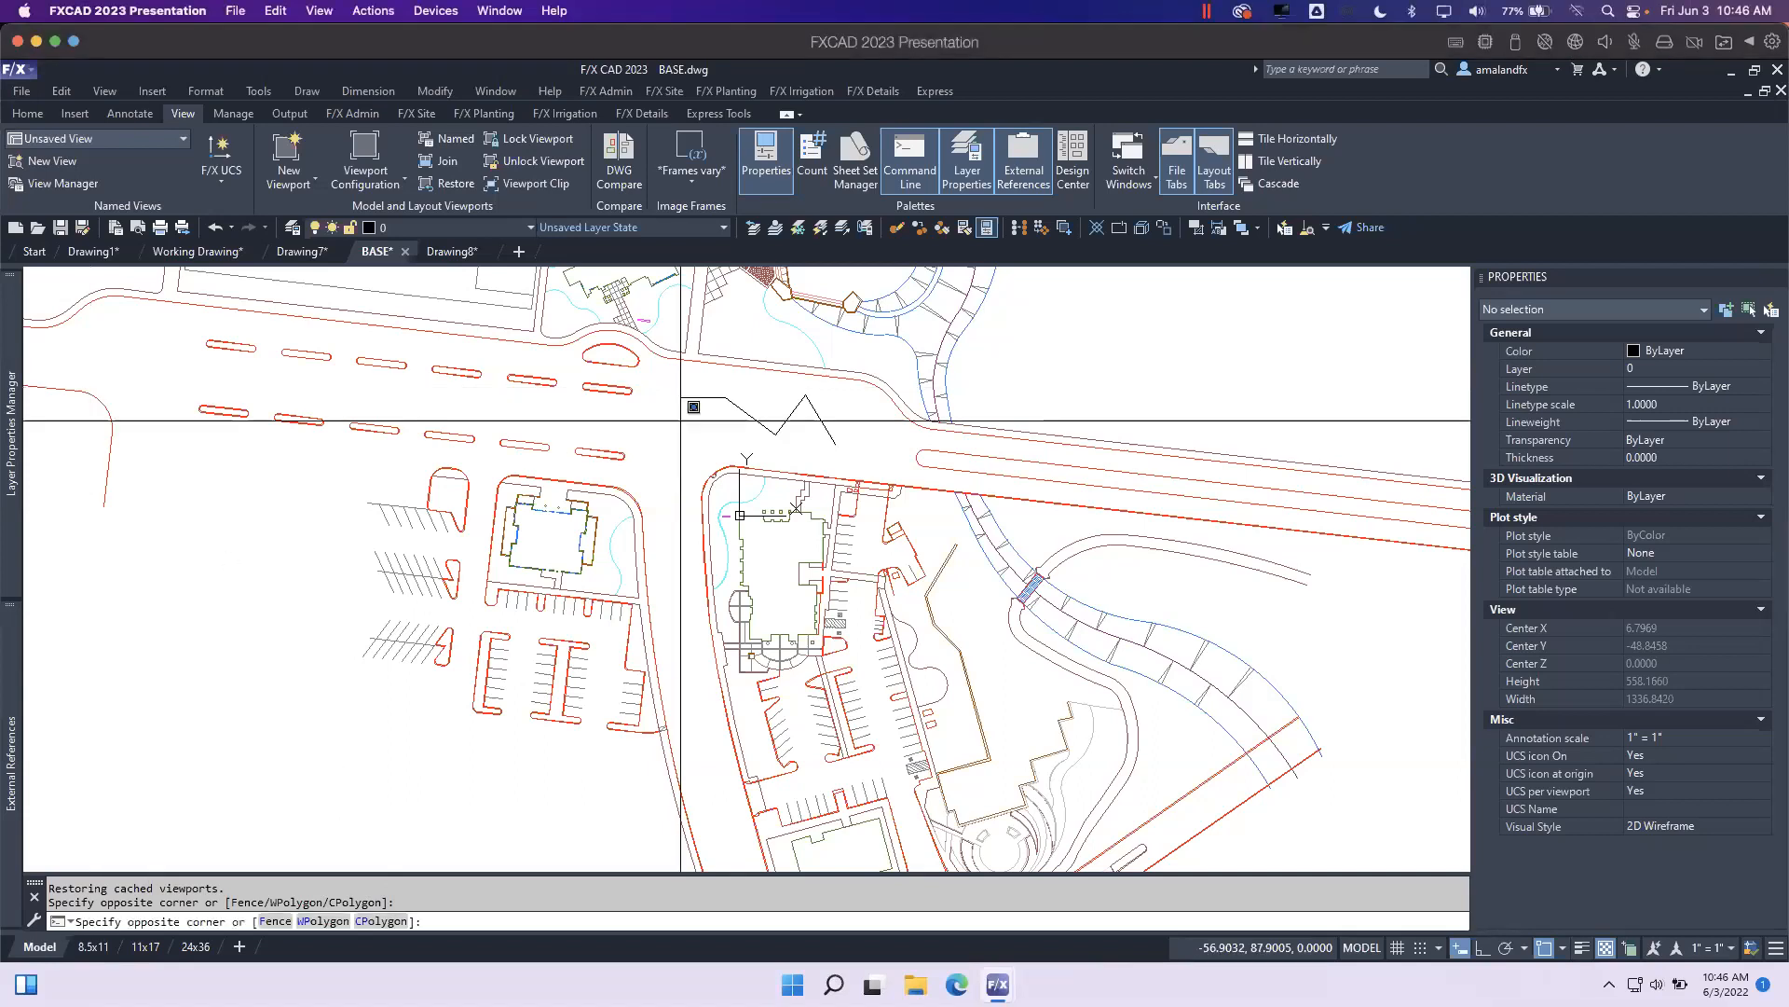
click(703, 429)
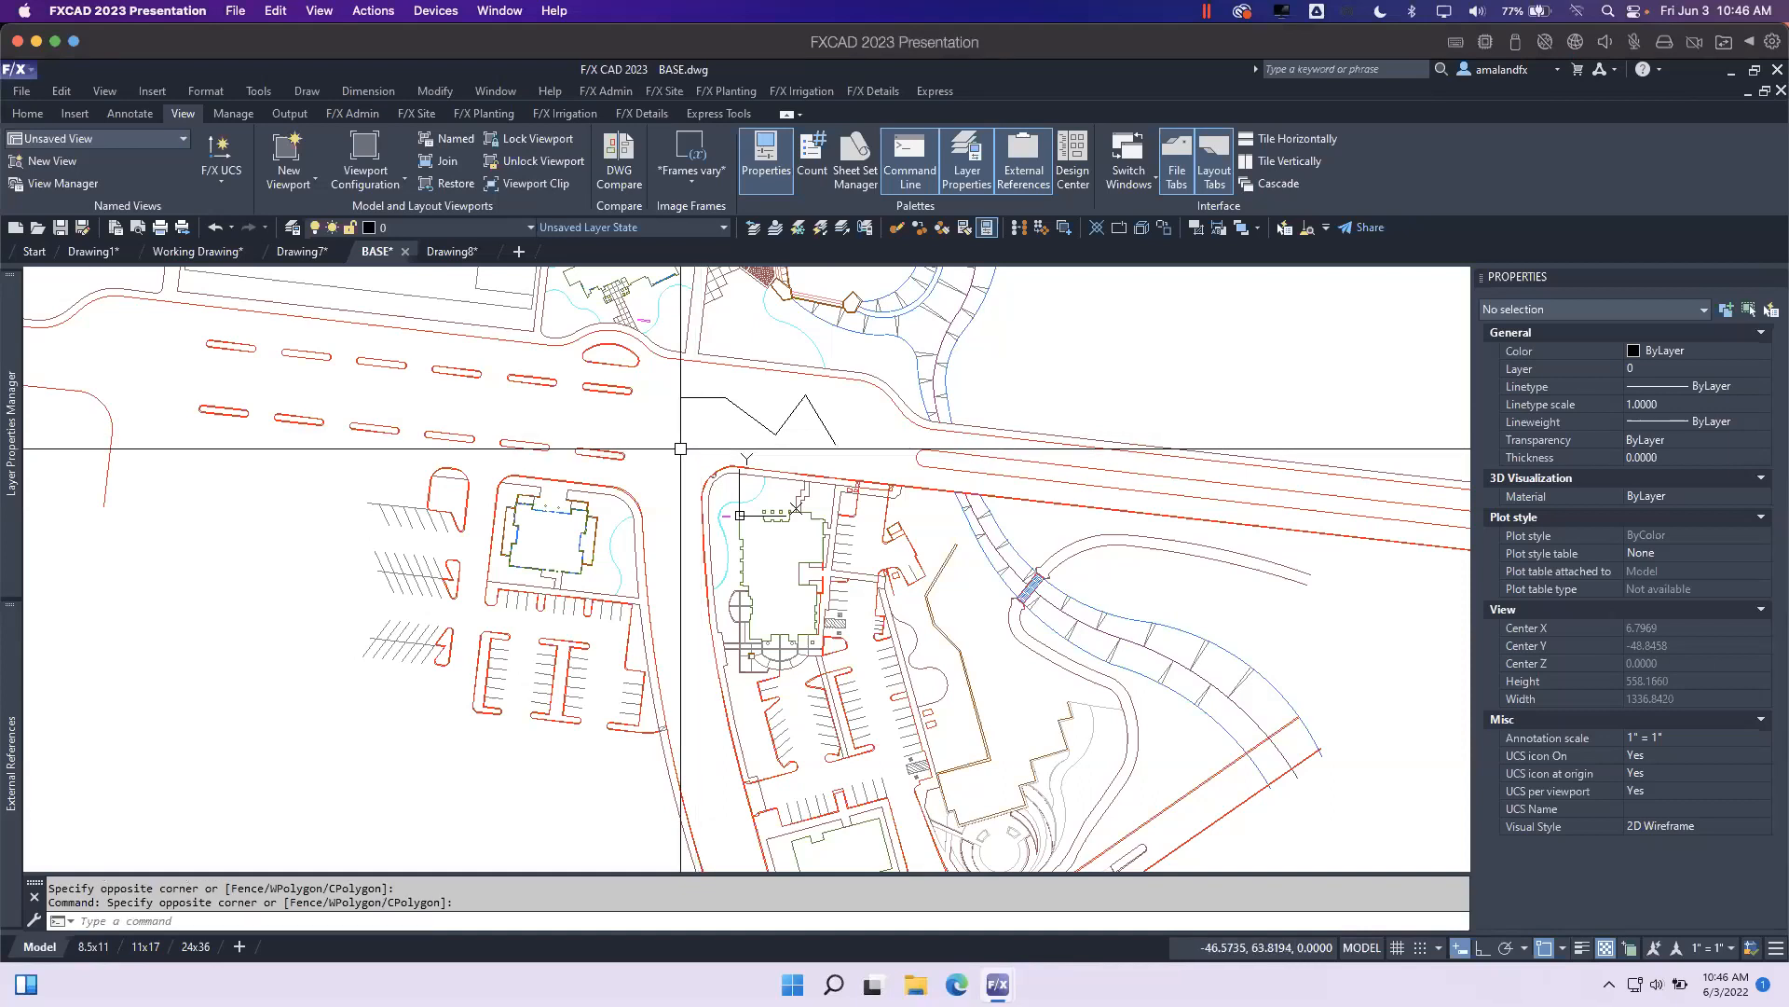
mouse_move(638, 420)
mouse_down()
mouse_move(703, 451)
mouse_move(711, 415)
mouse_up()
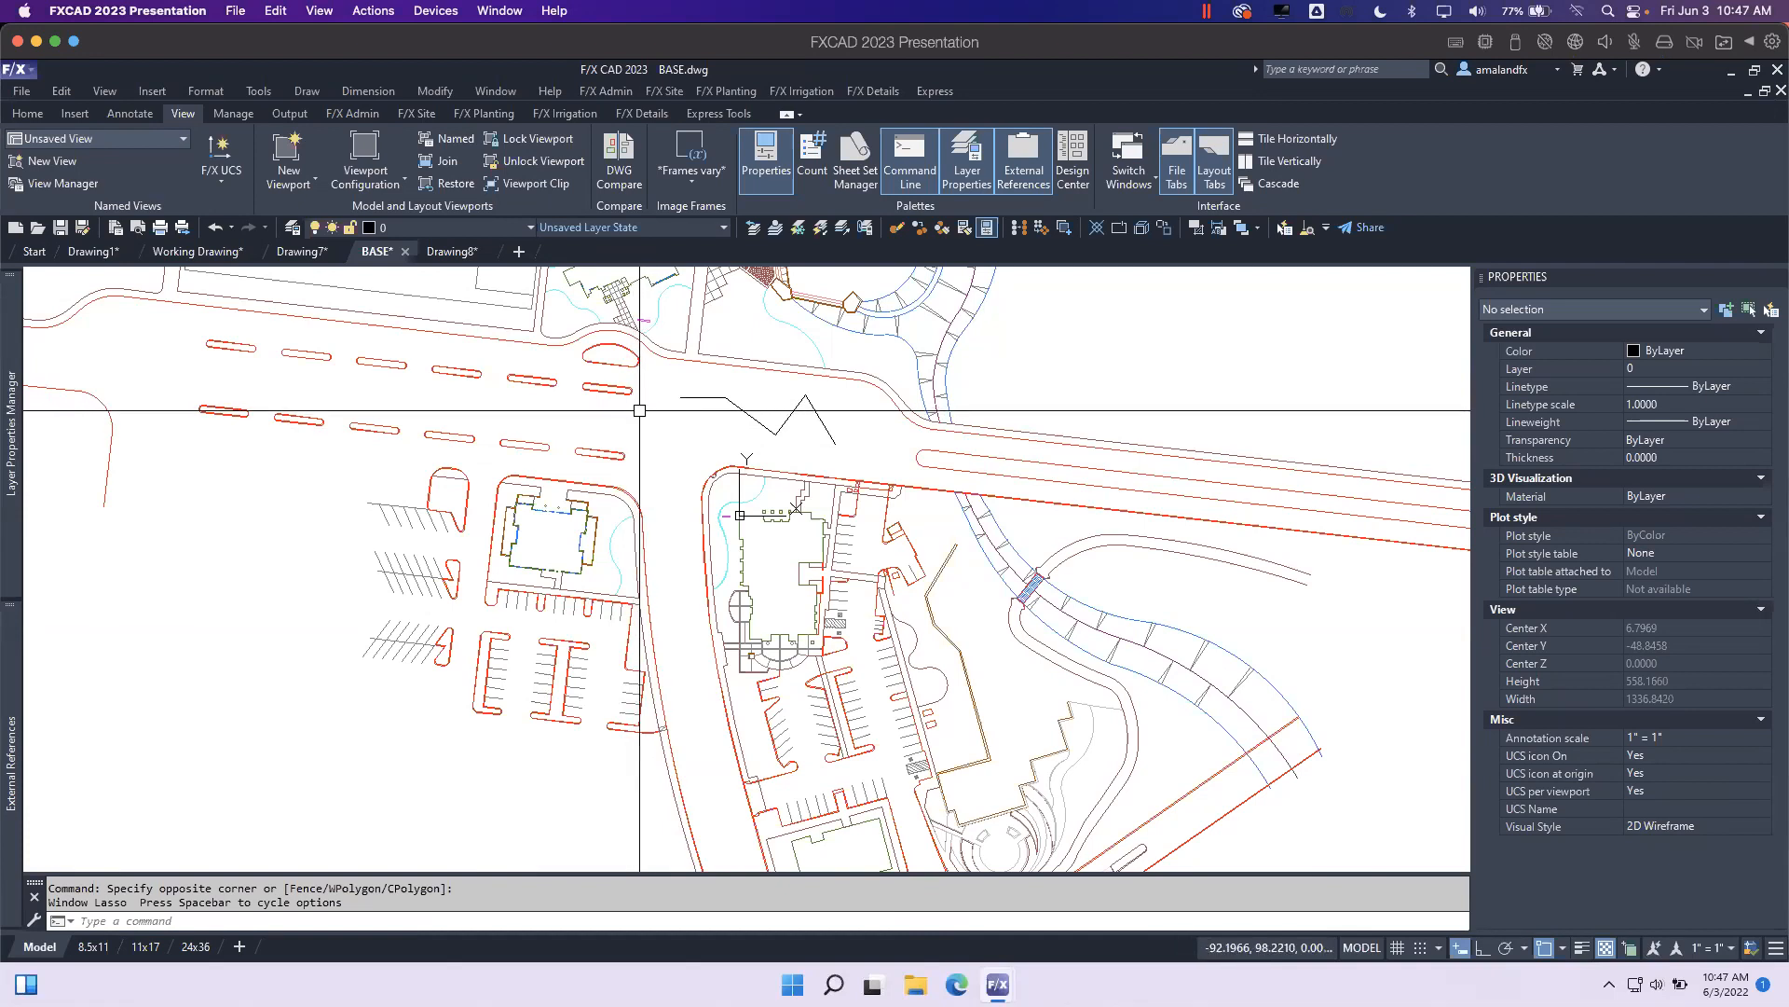
In the Open and Save options, choose Object detect and command invoke for demand loading ObjectARX apps, and discard the change.
text(OP)
key(Return)
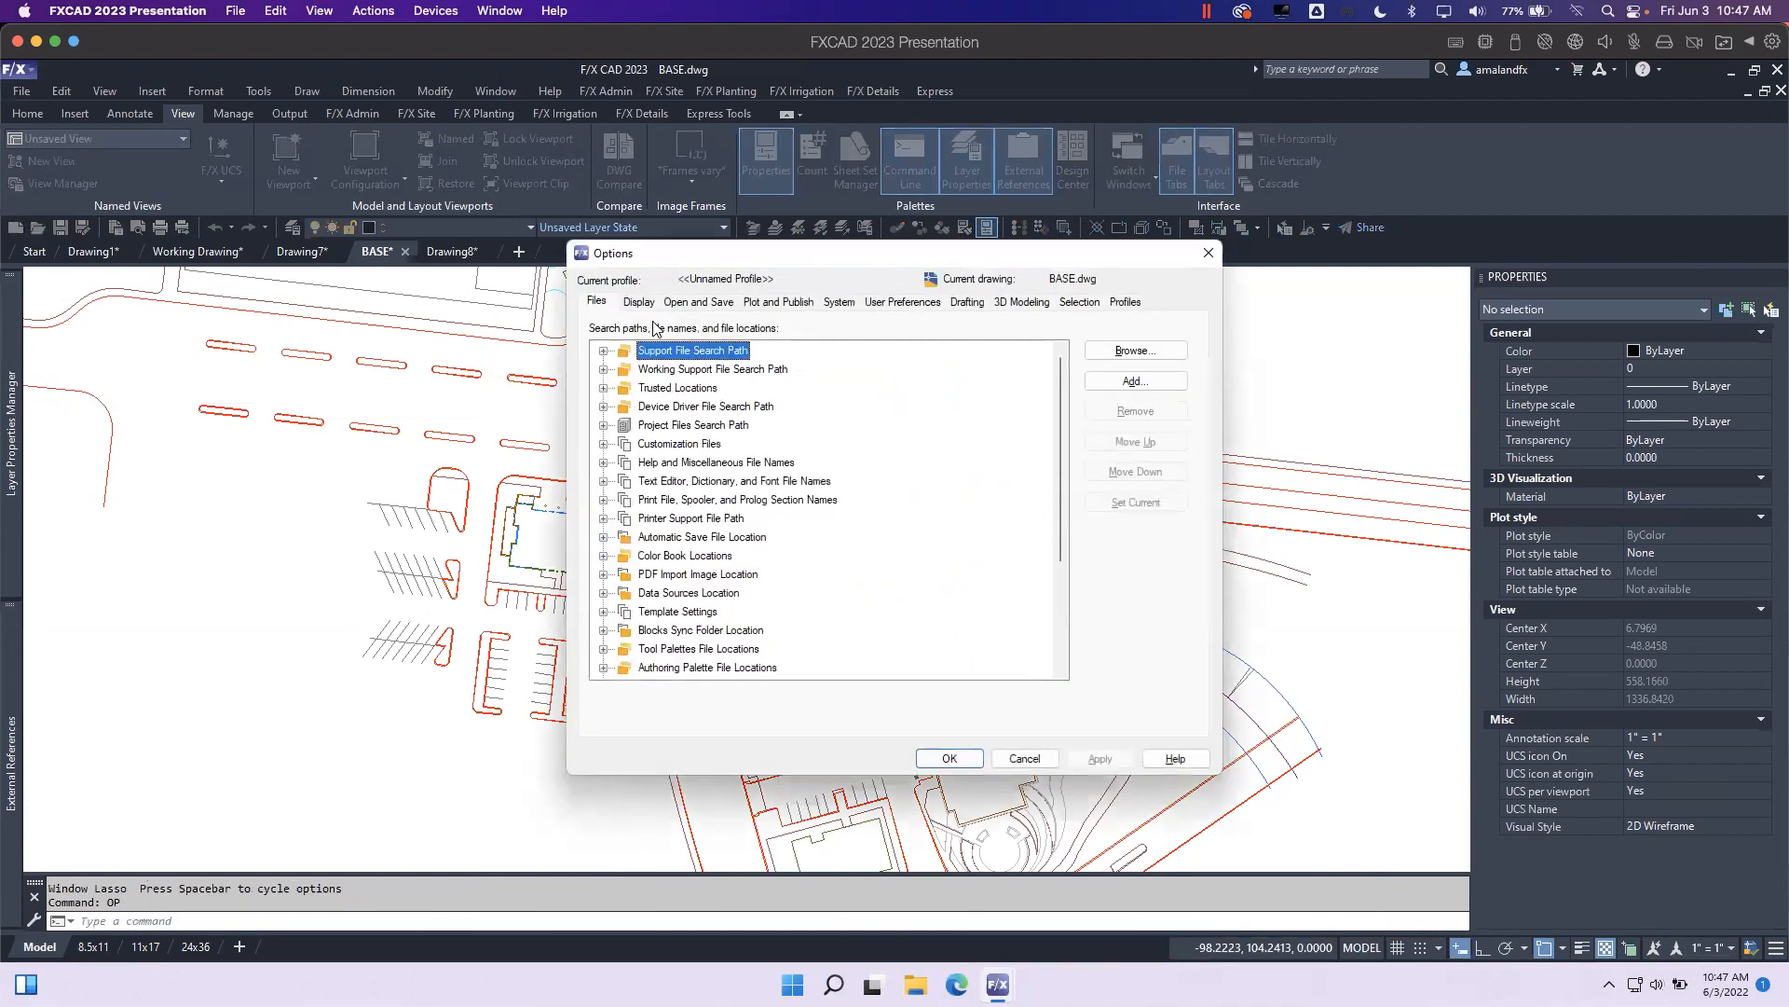
click(691, 304)
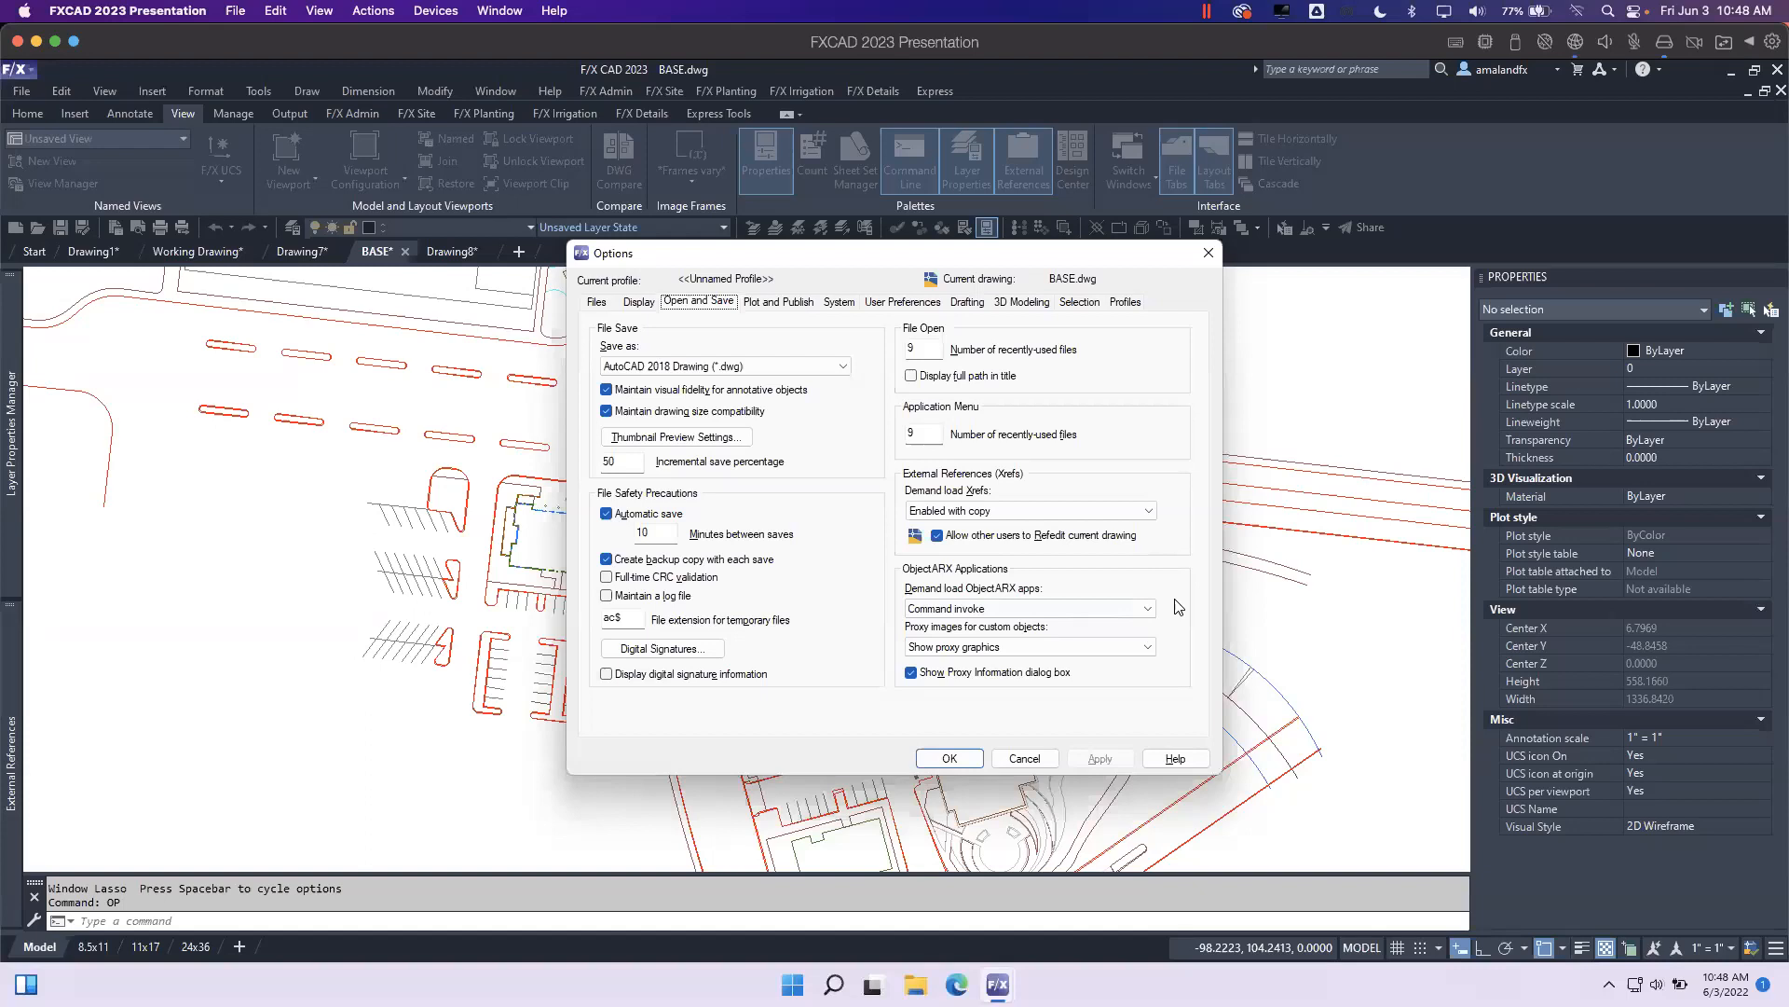
click(1152, 608)
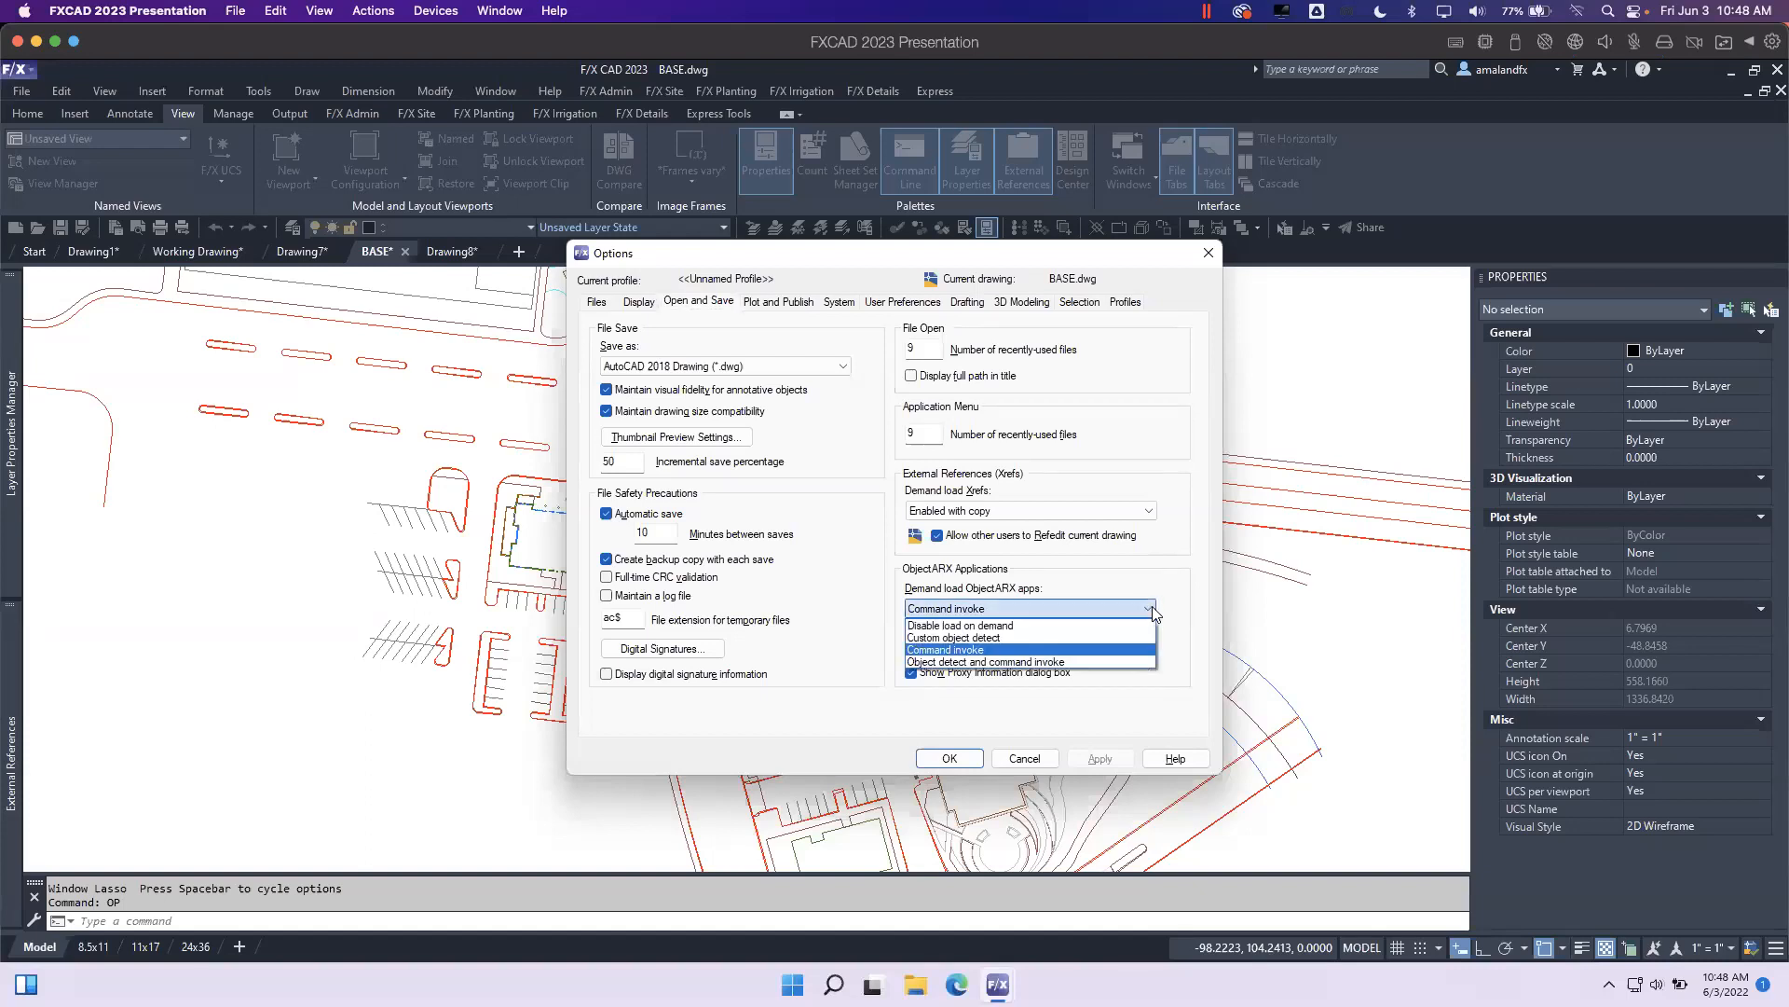
click(1062, 661)
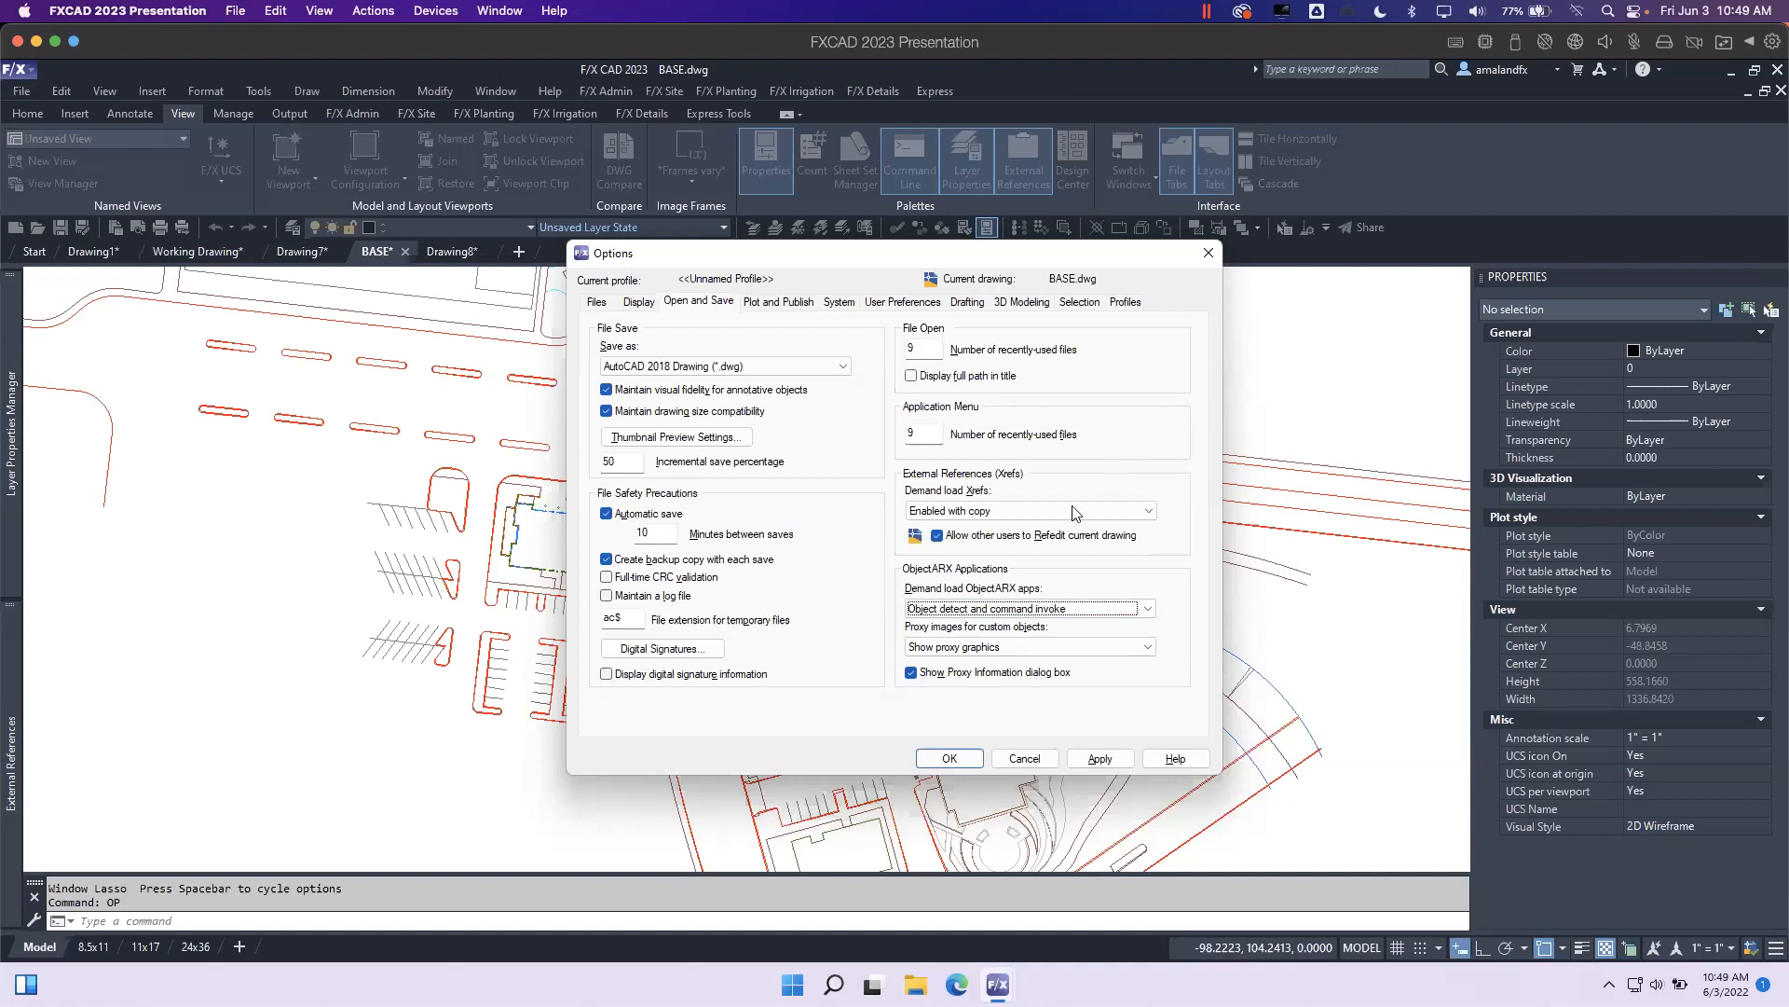
click(1025, 758)
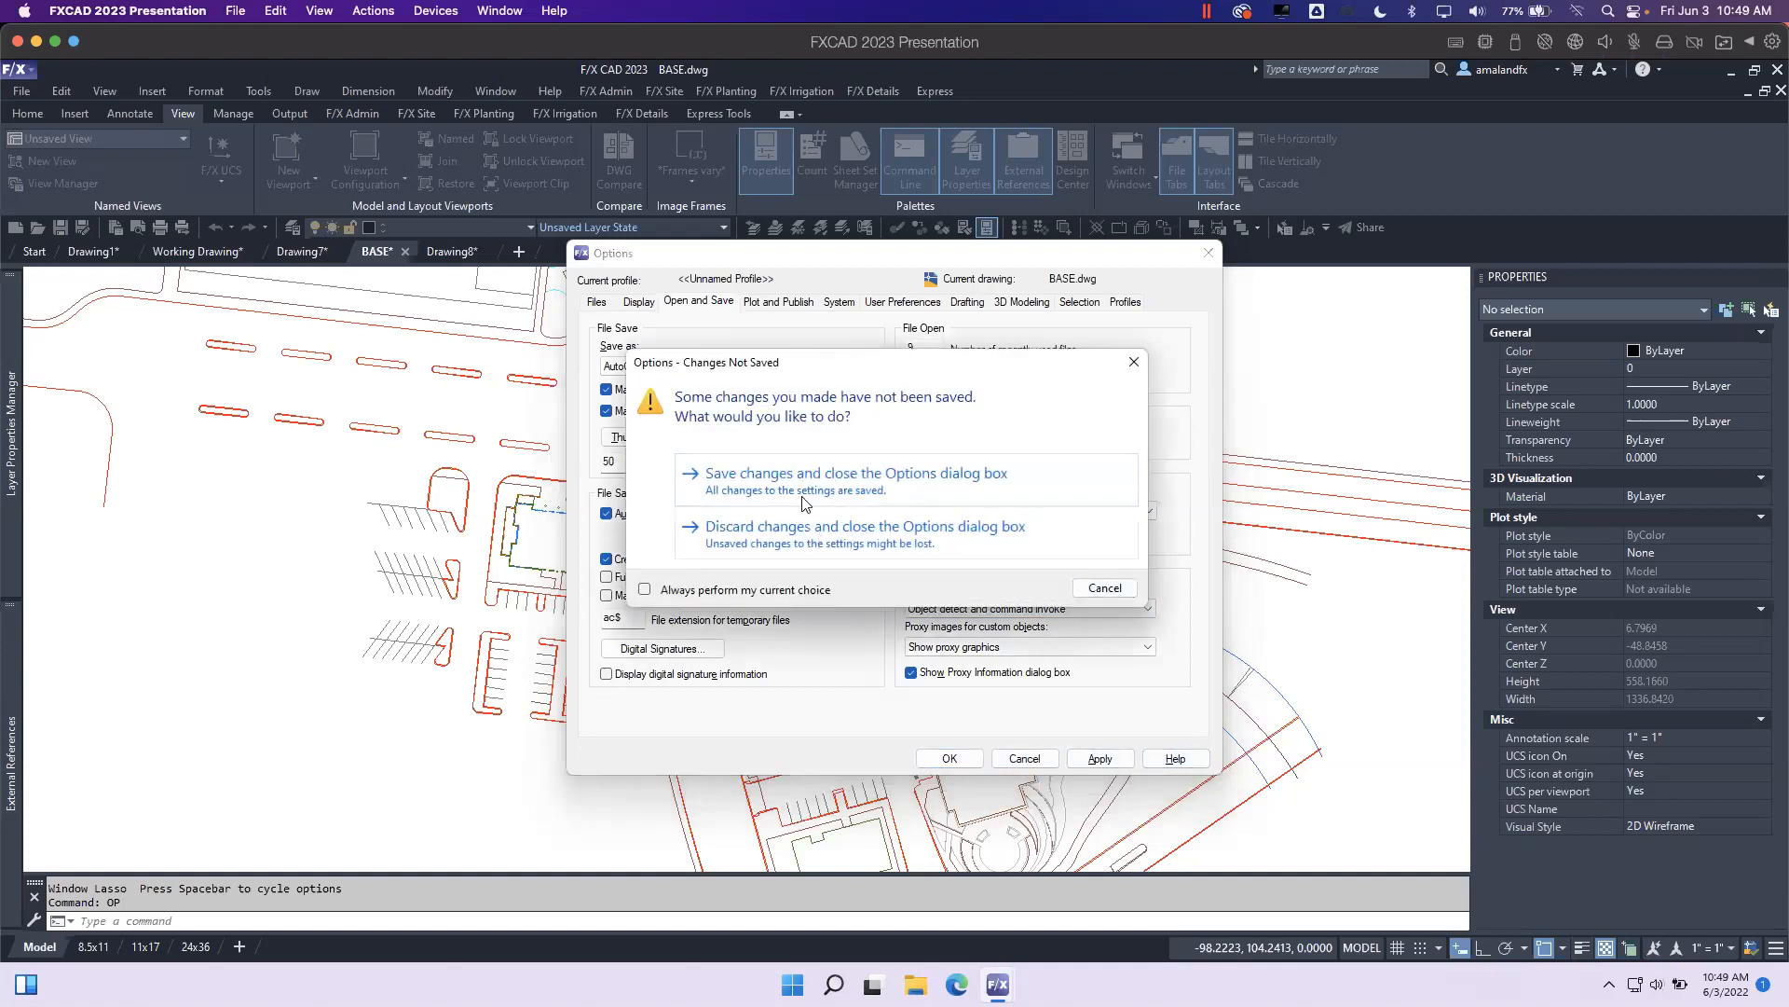
click(935, 536)
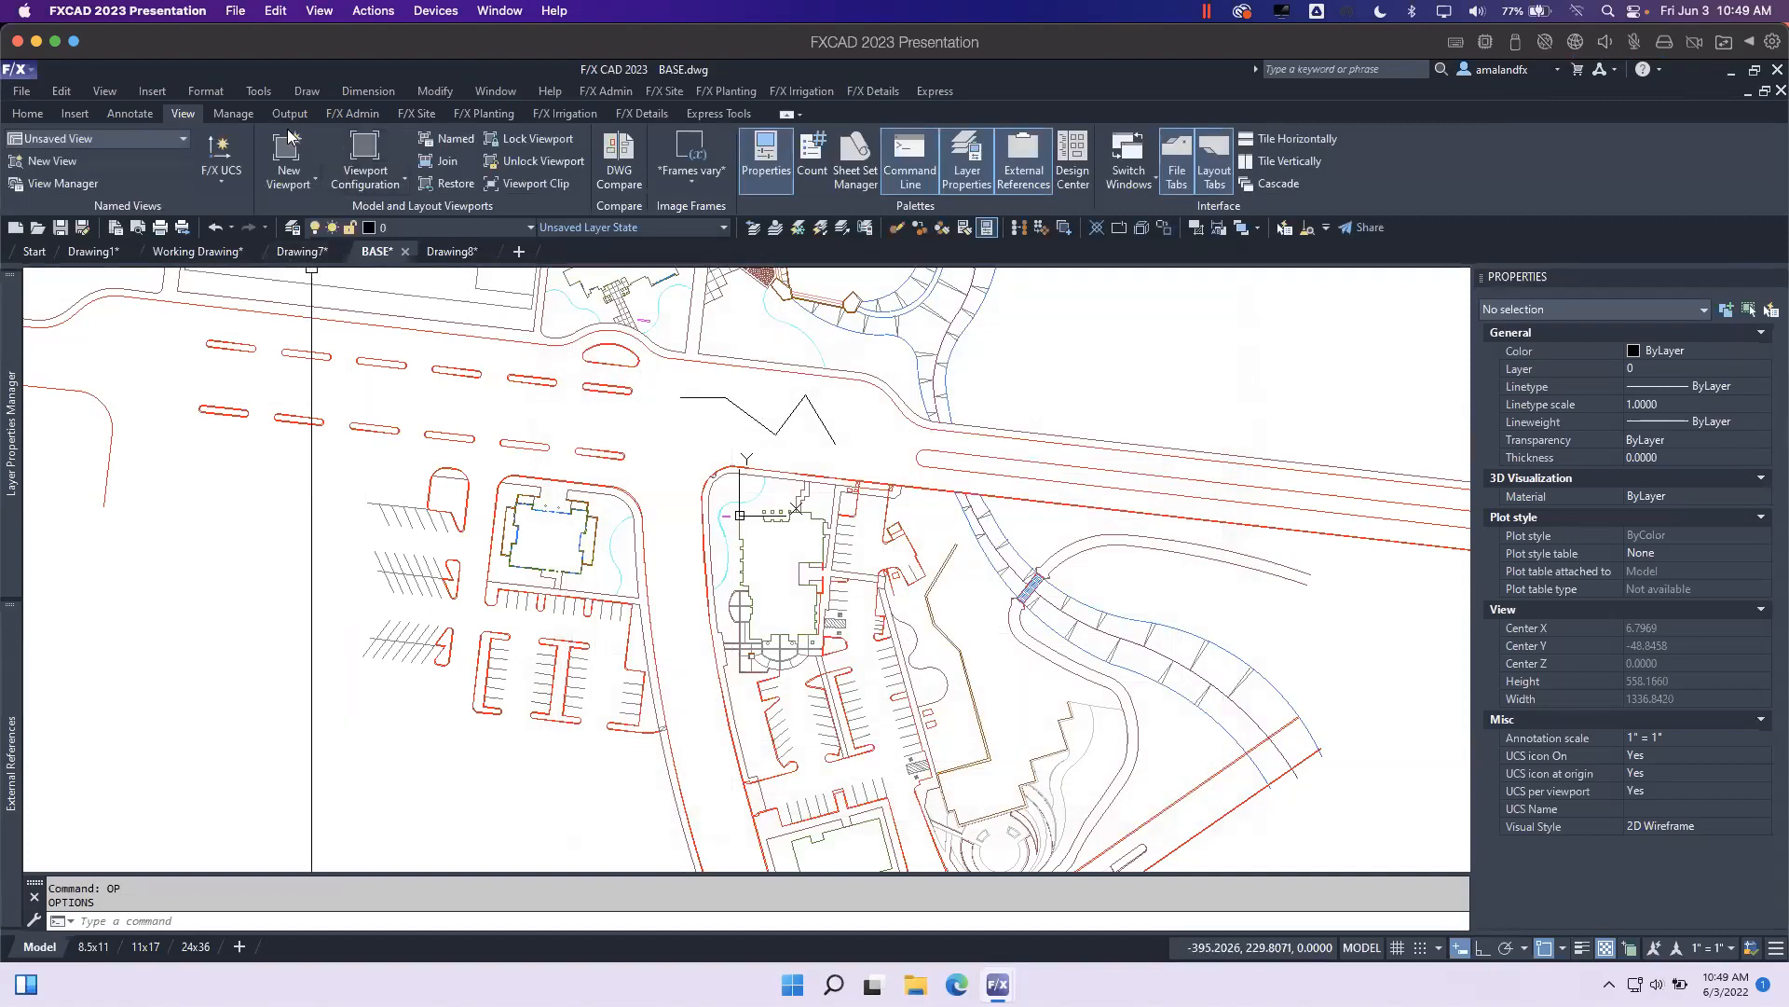
Show the drawing management and cleanup tools for the BASE drawing.
click(224, 113)
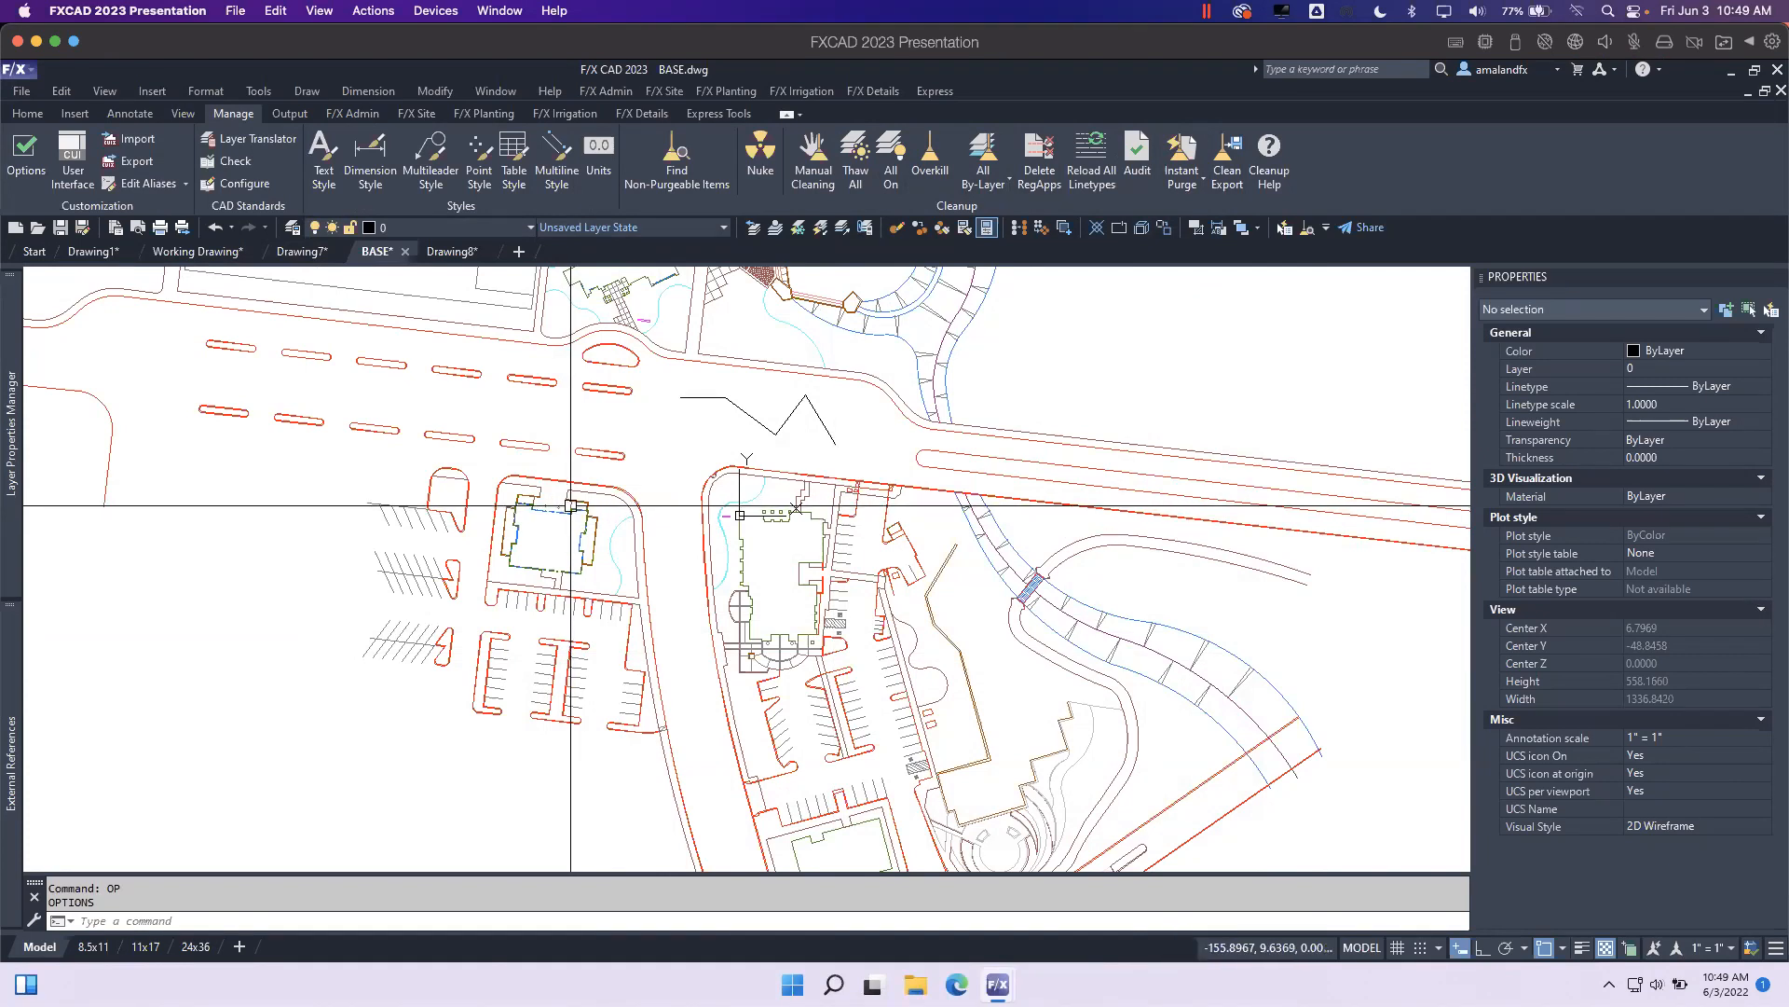
mouse_move(561, 507)
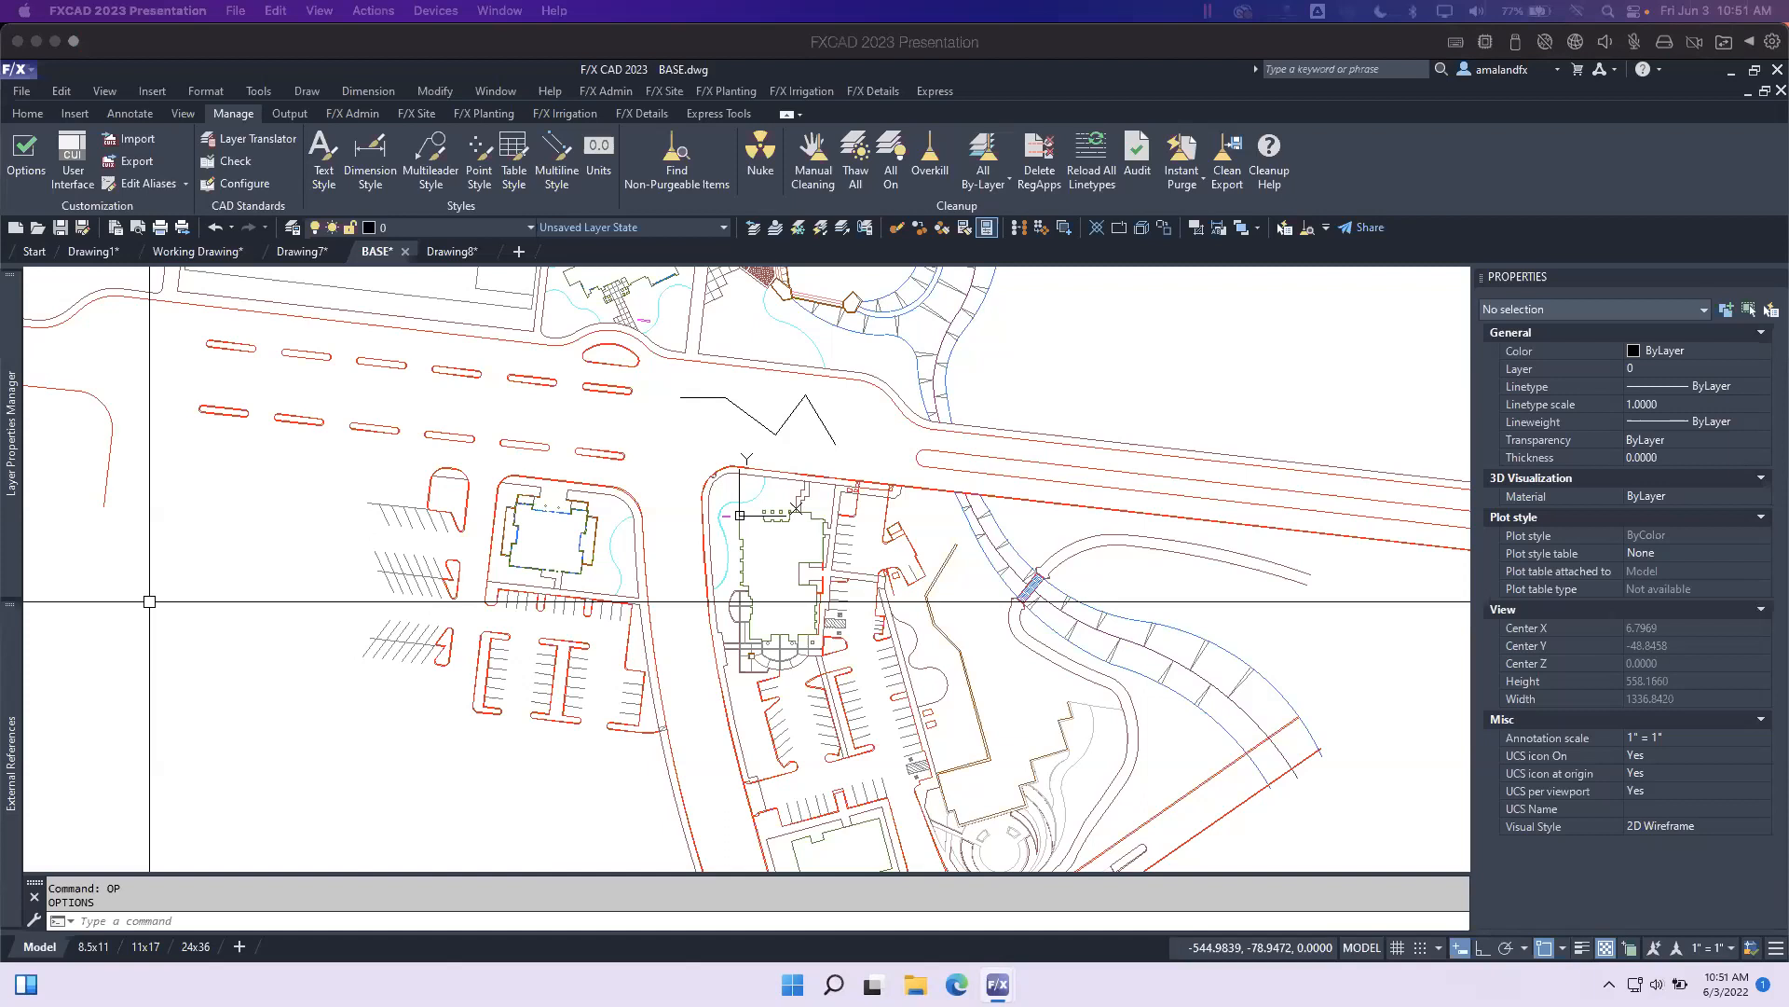
click(362, 787)
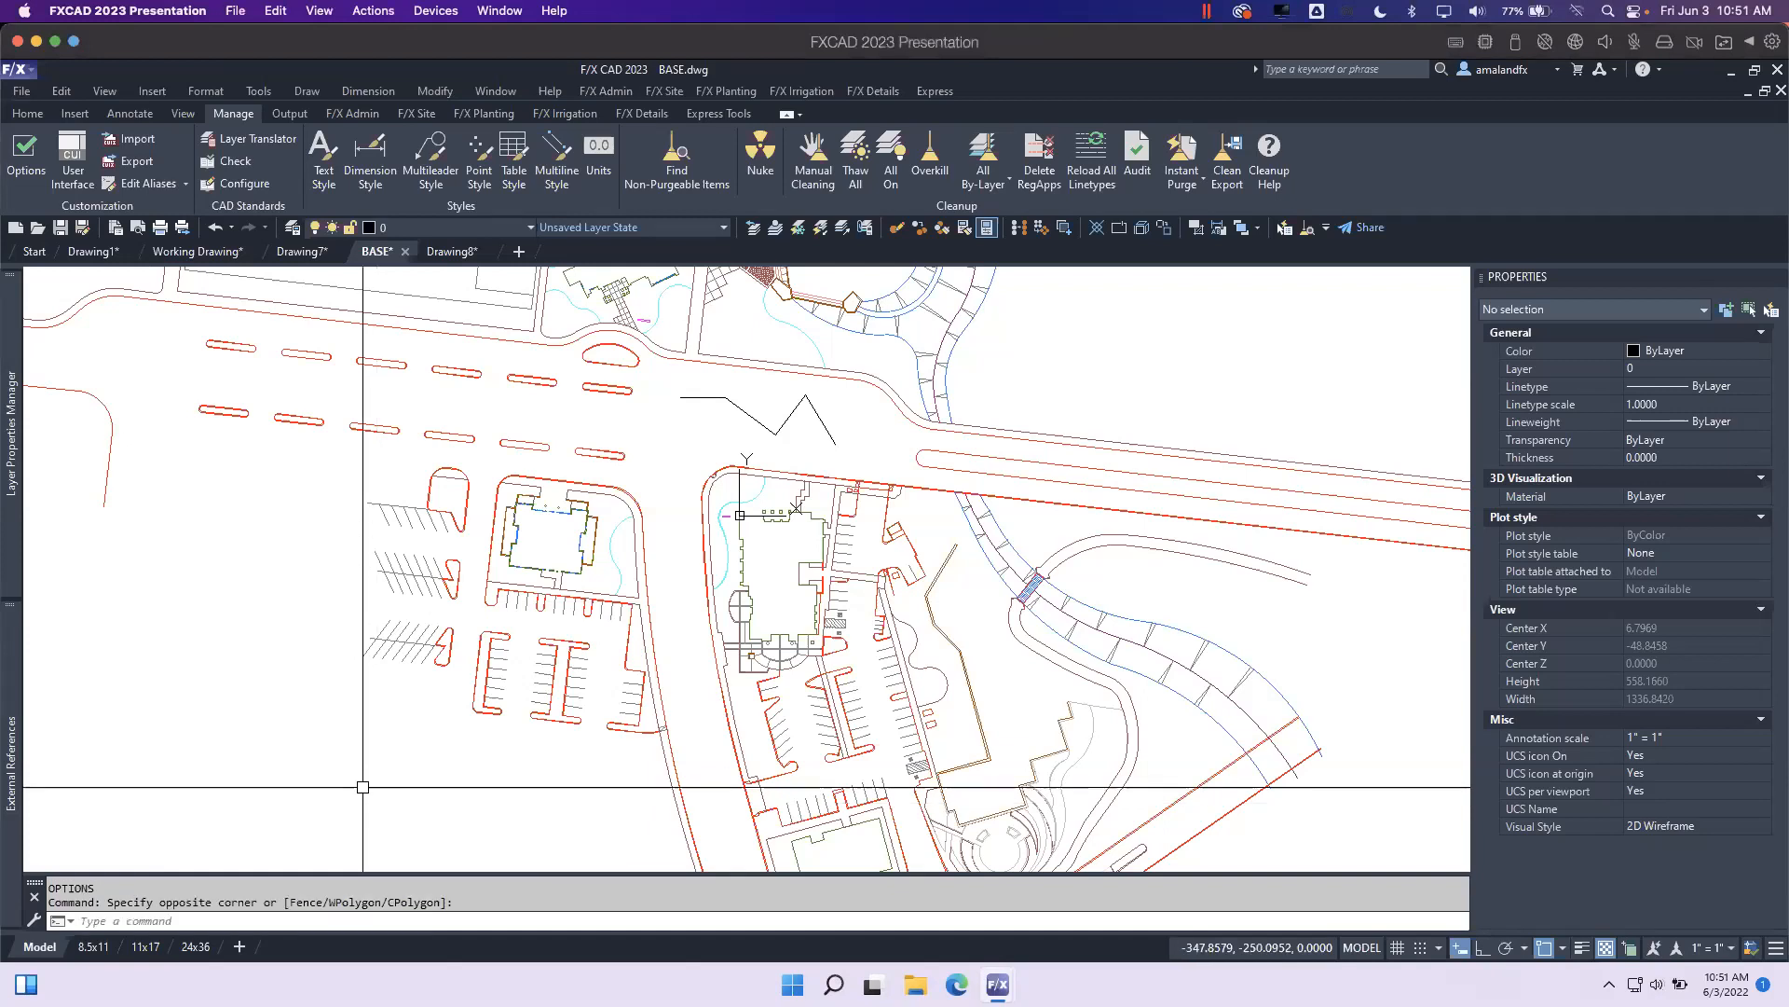
click(41, 231)
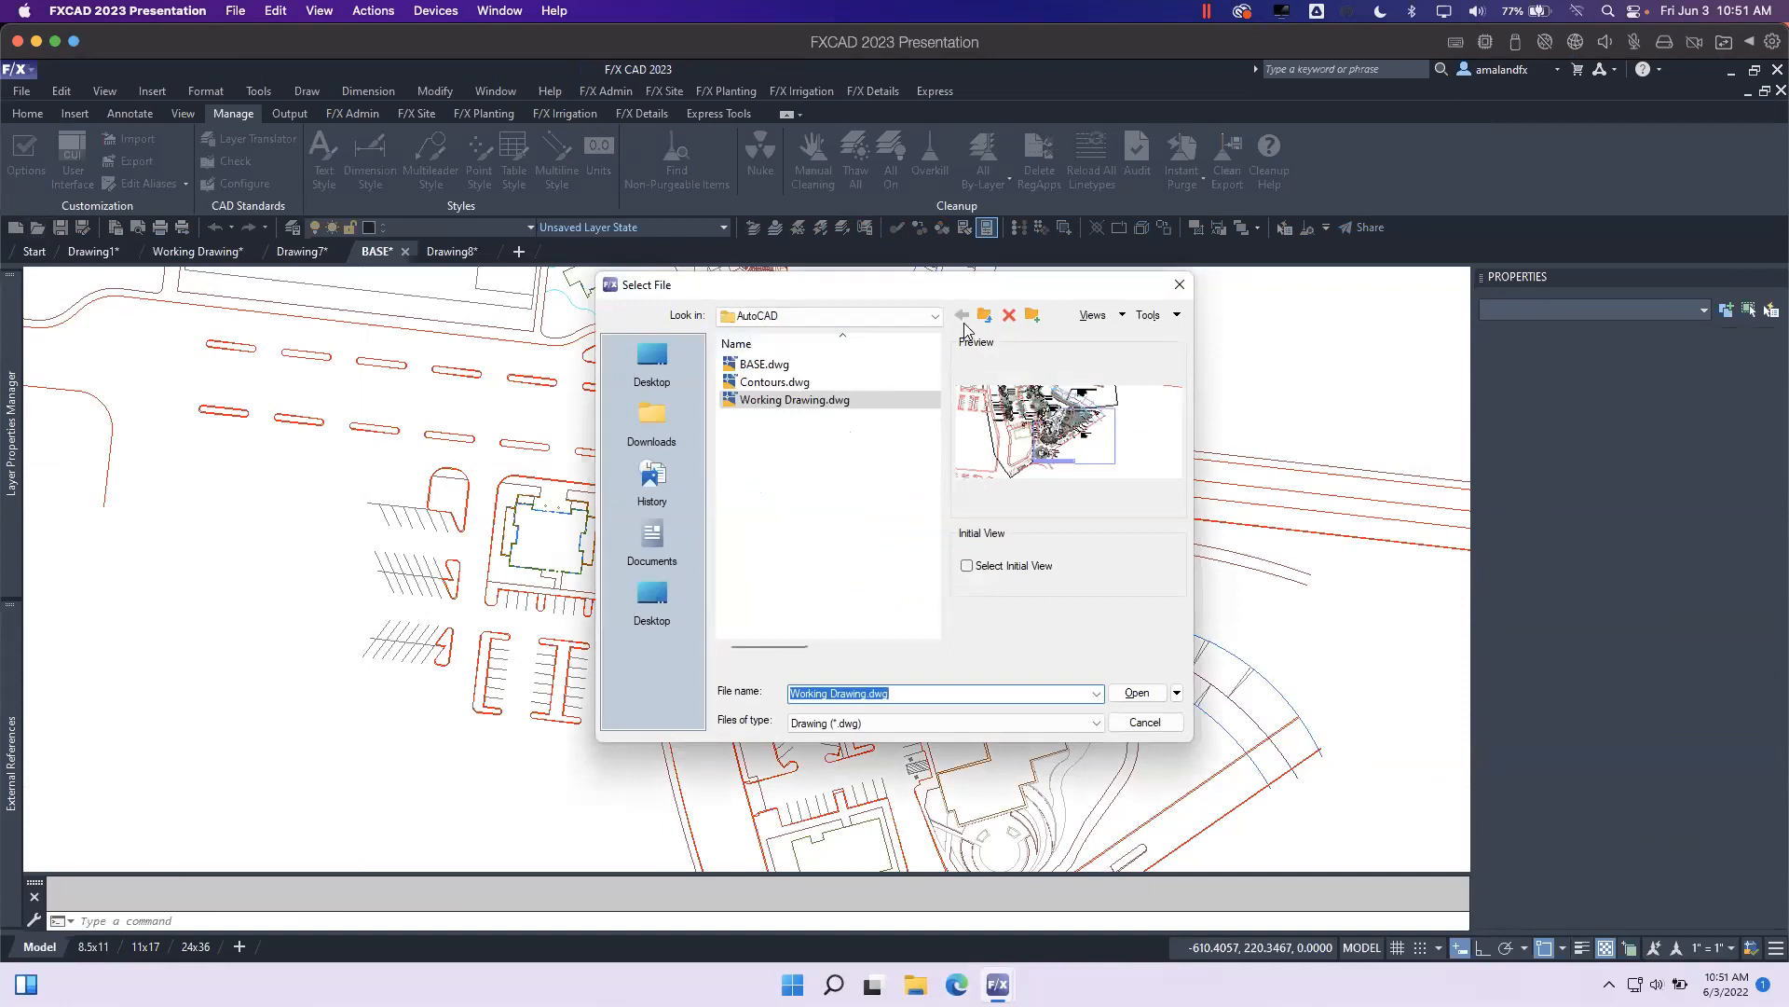
click(816, 380)
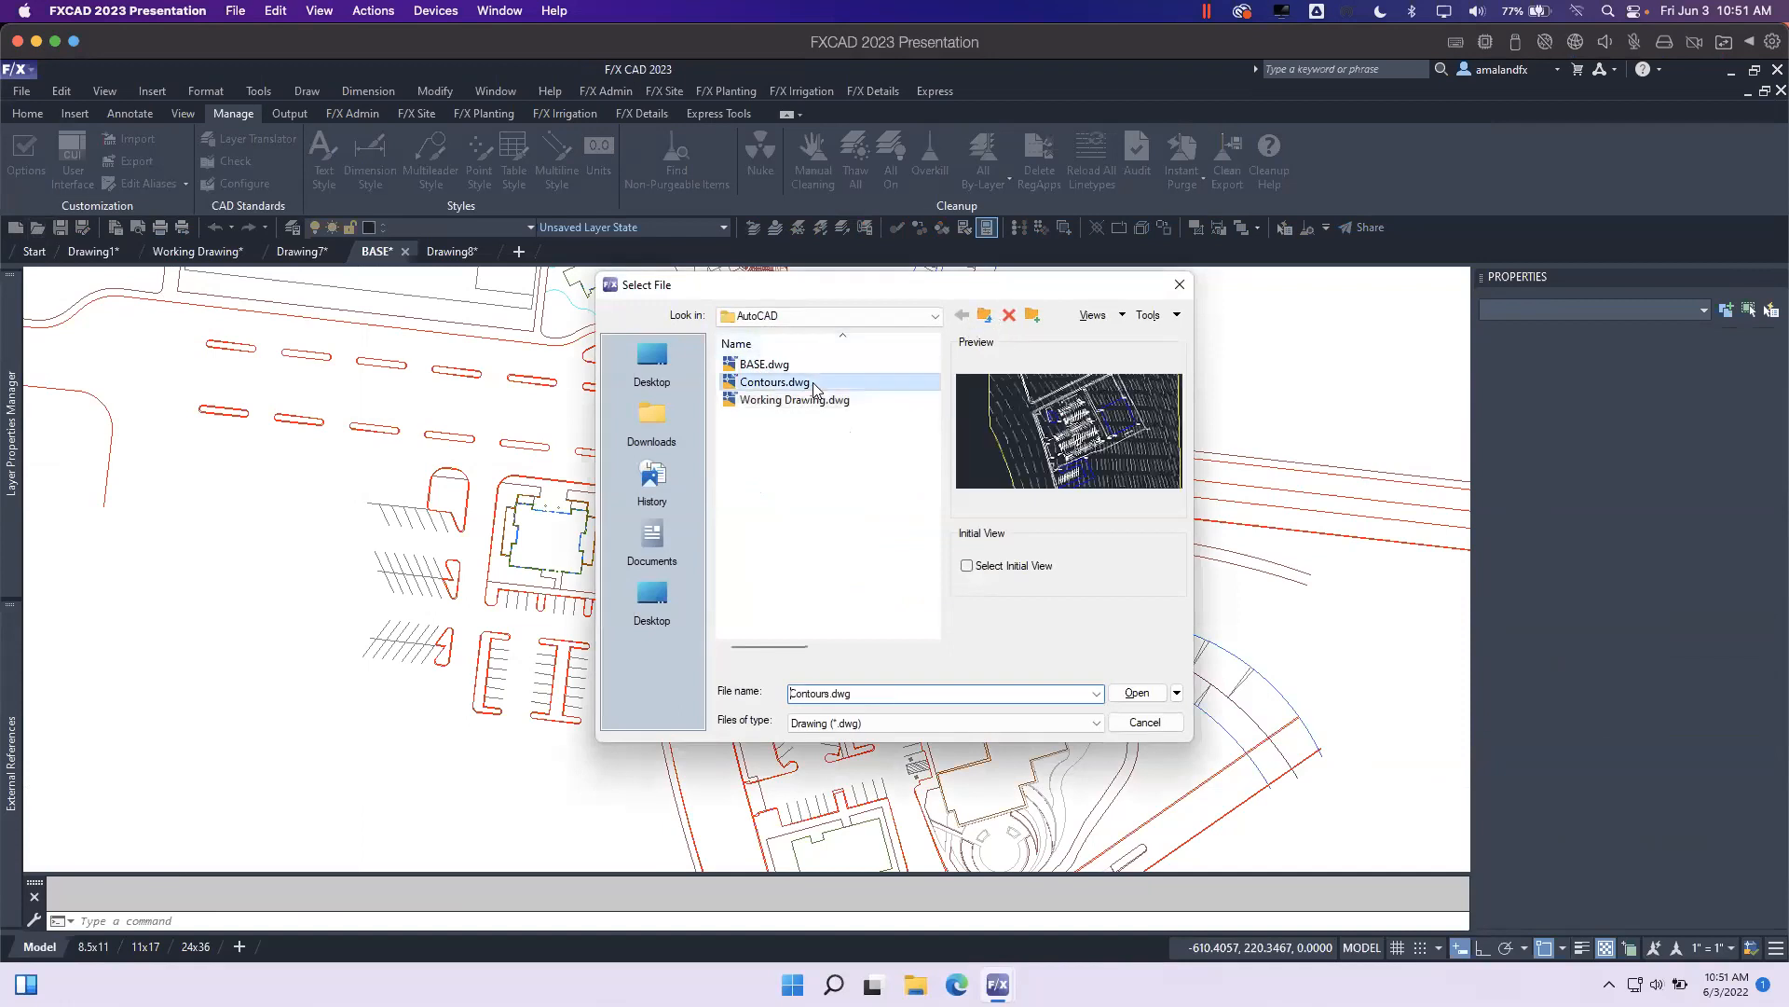
click(1159, 726)
In the Open and Save options, set demand loading of ObjectARX apps to Object detect and command invoke, and save the setting.
text(op)
key(Return)
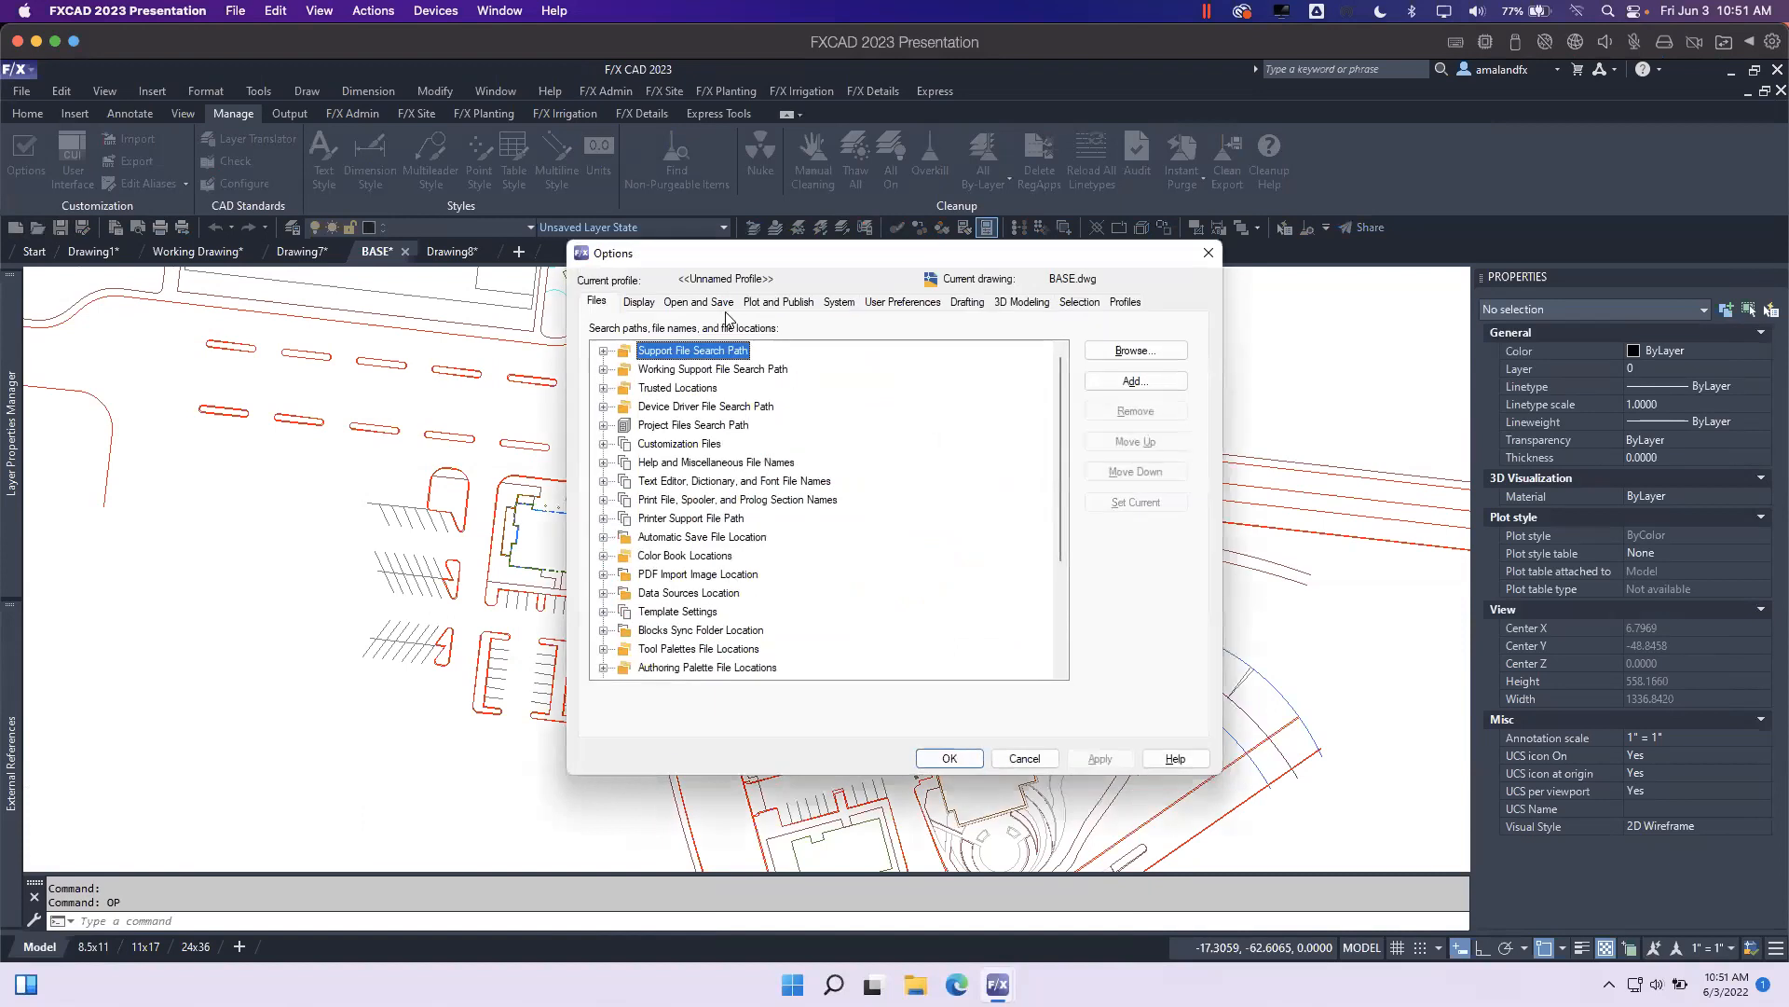
click(716, 306)
click(993, 609)
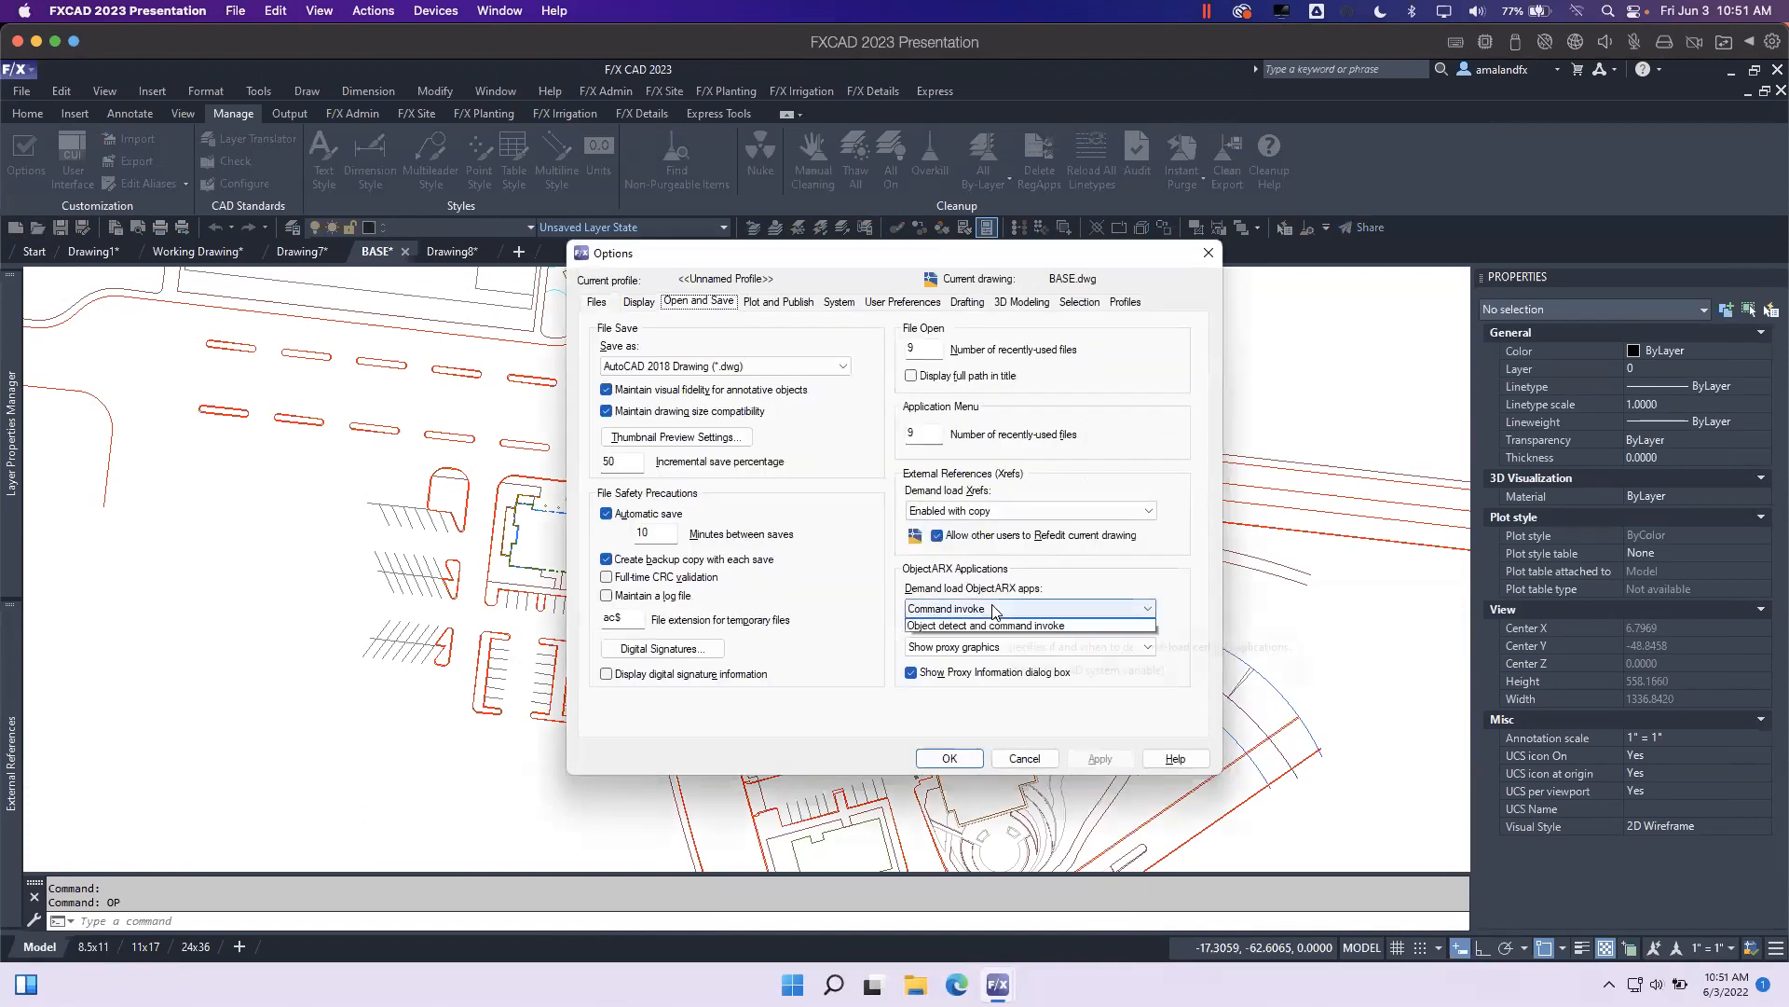
click(986, 626)
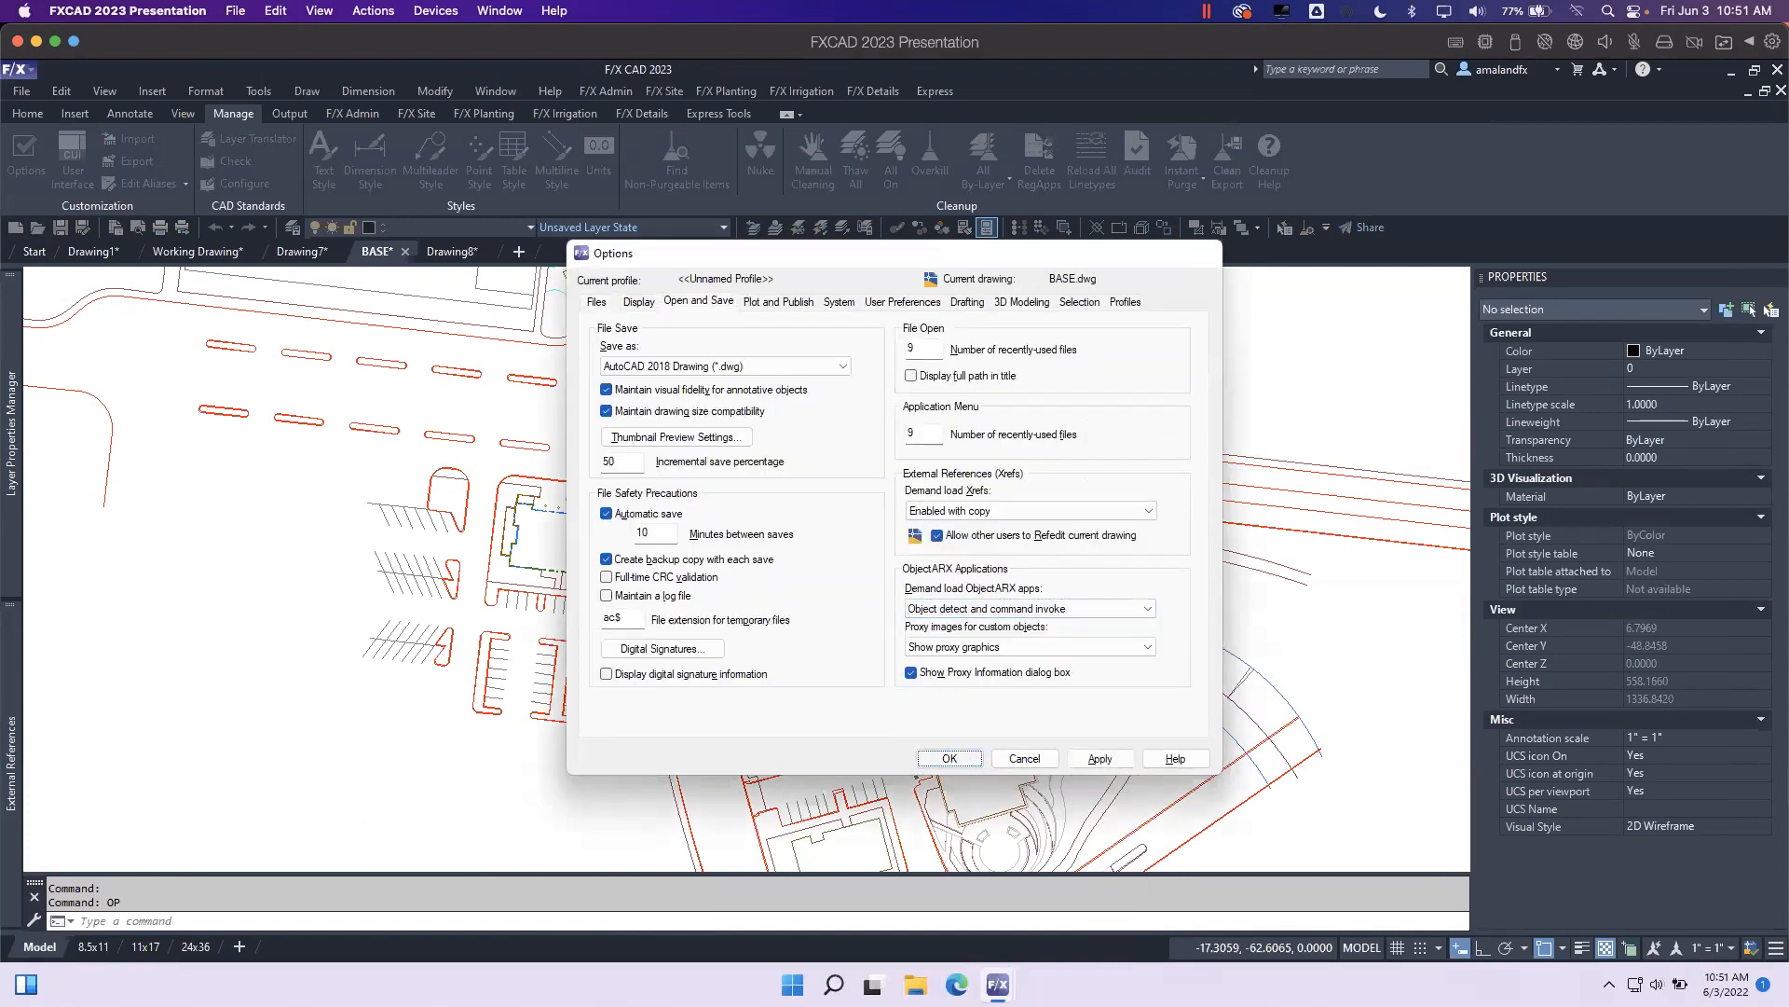
key(Return)
Close the BASE, Drawing7, Drawing8 and Working Drawing files, discarding the changes to BASE and Working Drawing and keeping Drawing1 open.
mouse_move(80, 261)
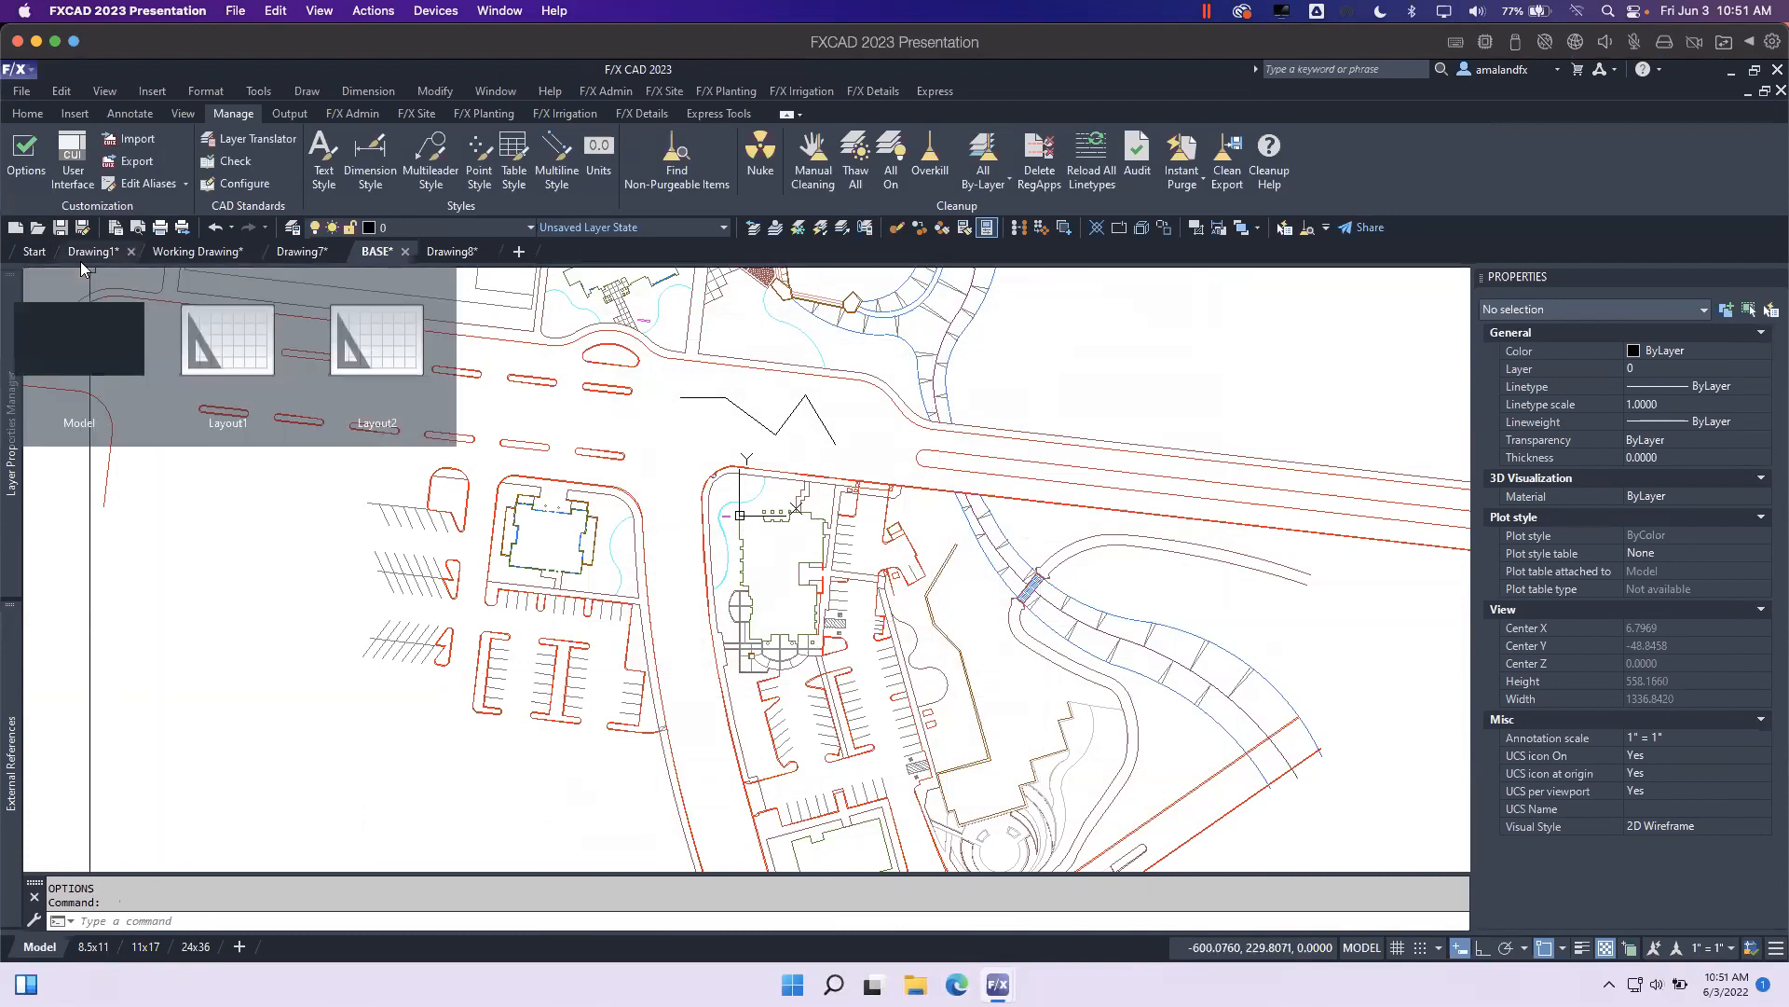
click(1775, 71)
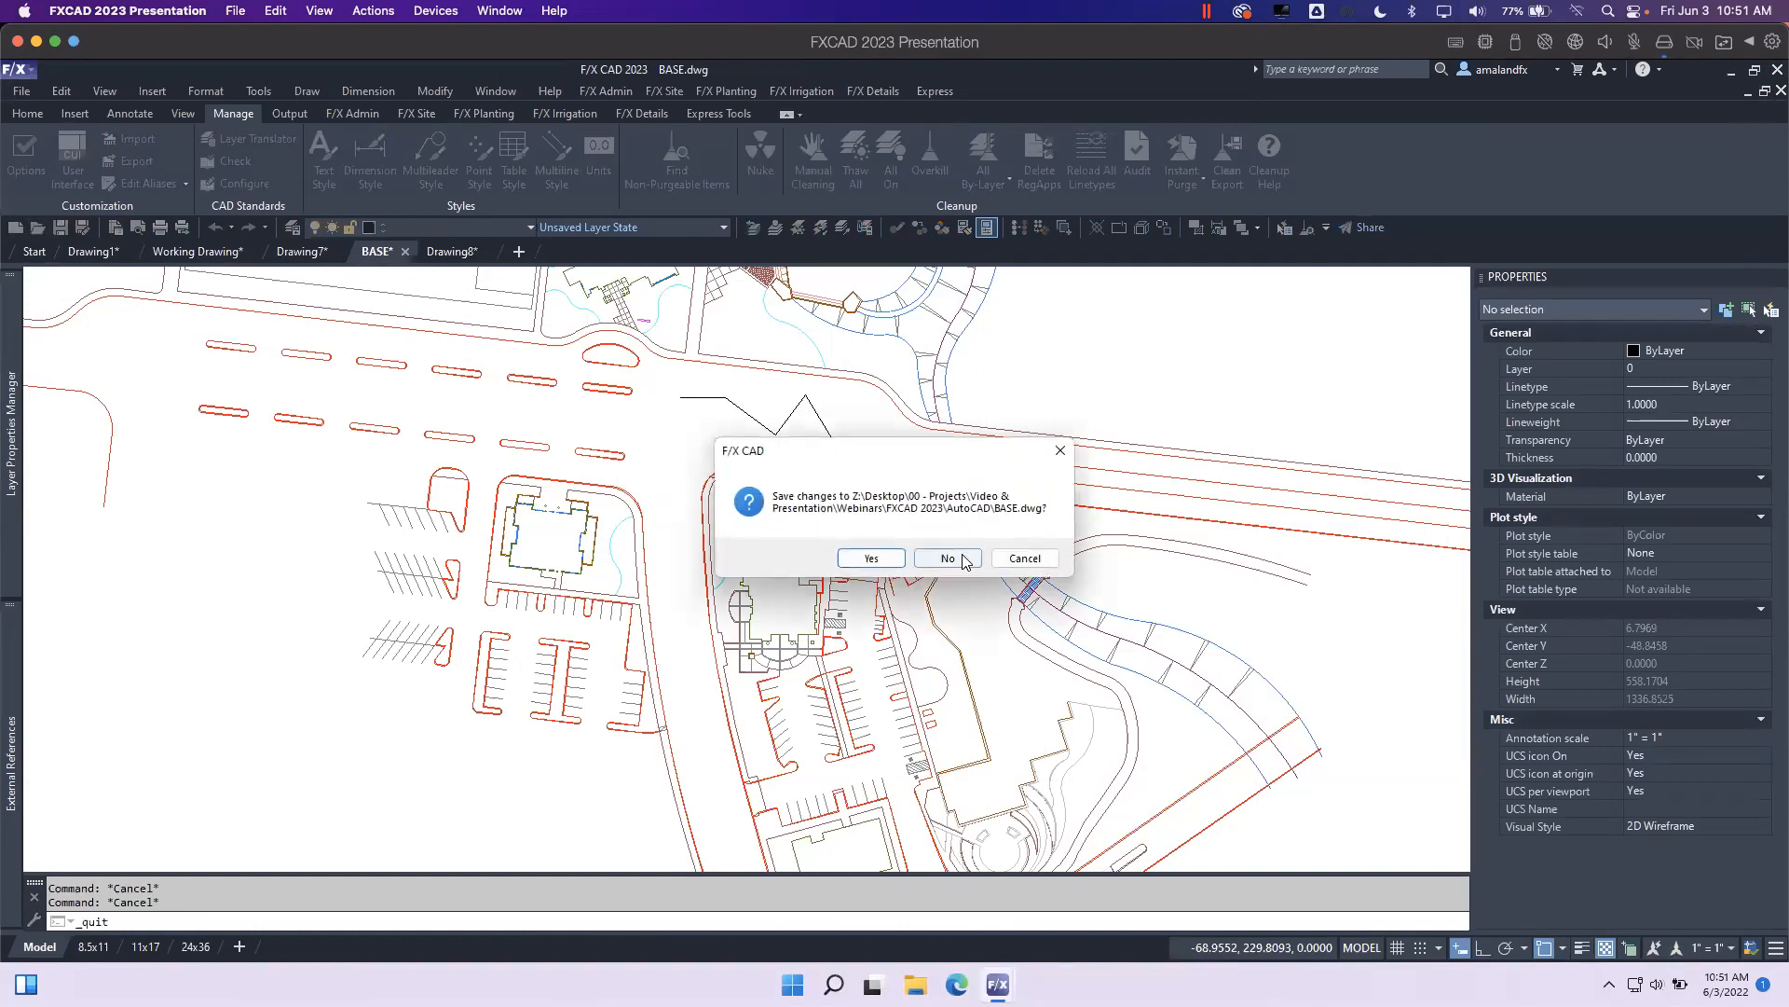
click(963, 559)
click(899, 558)
click(900, 558)
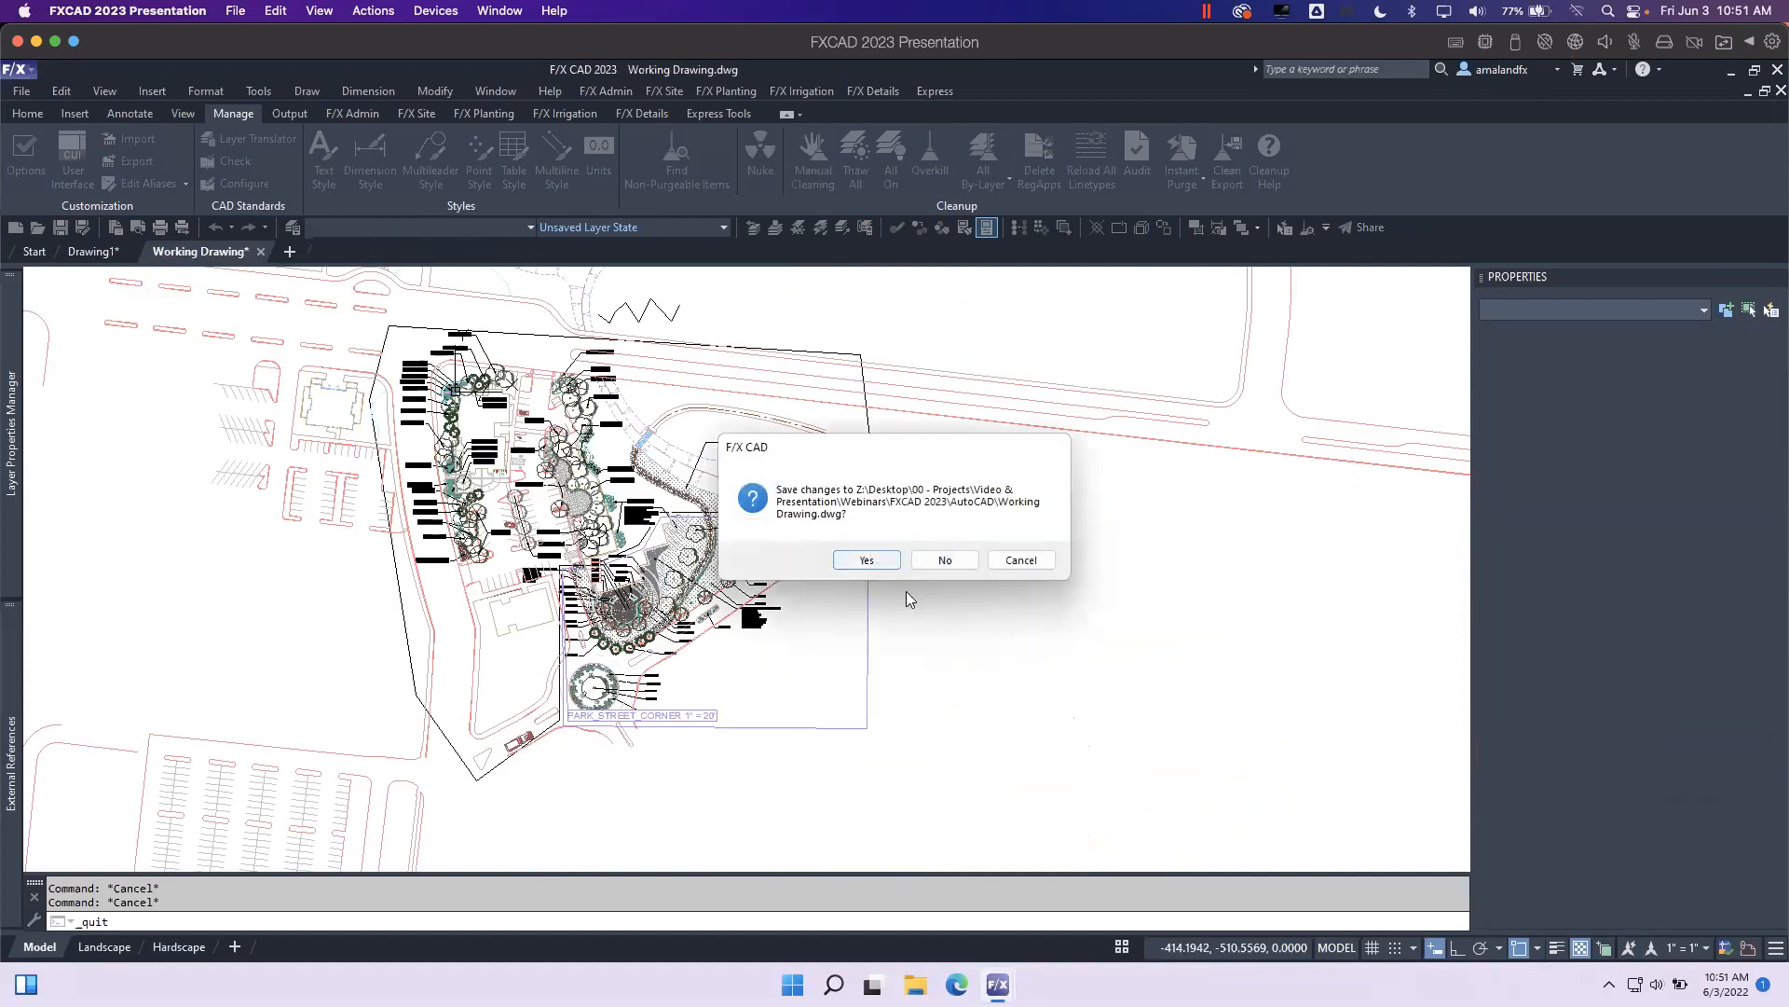
click(940, 561)
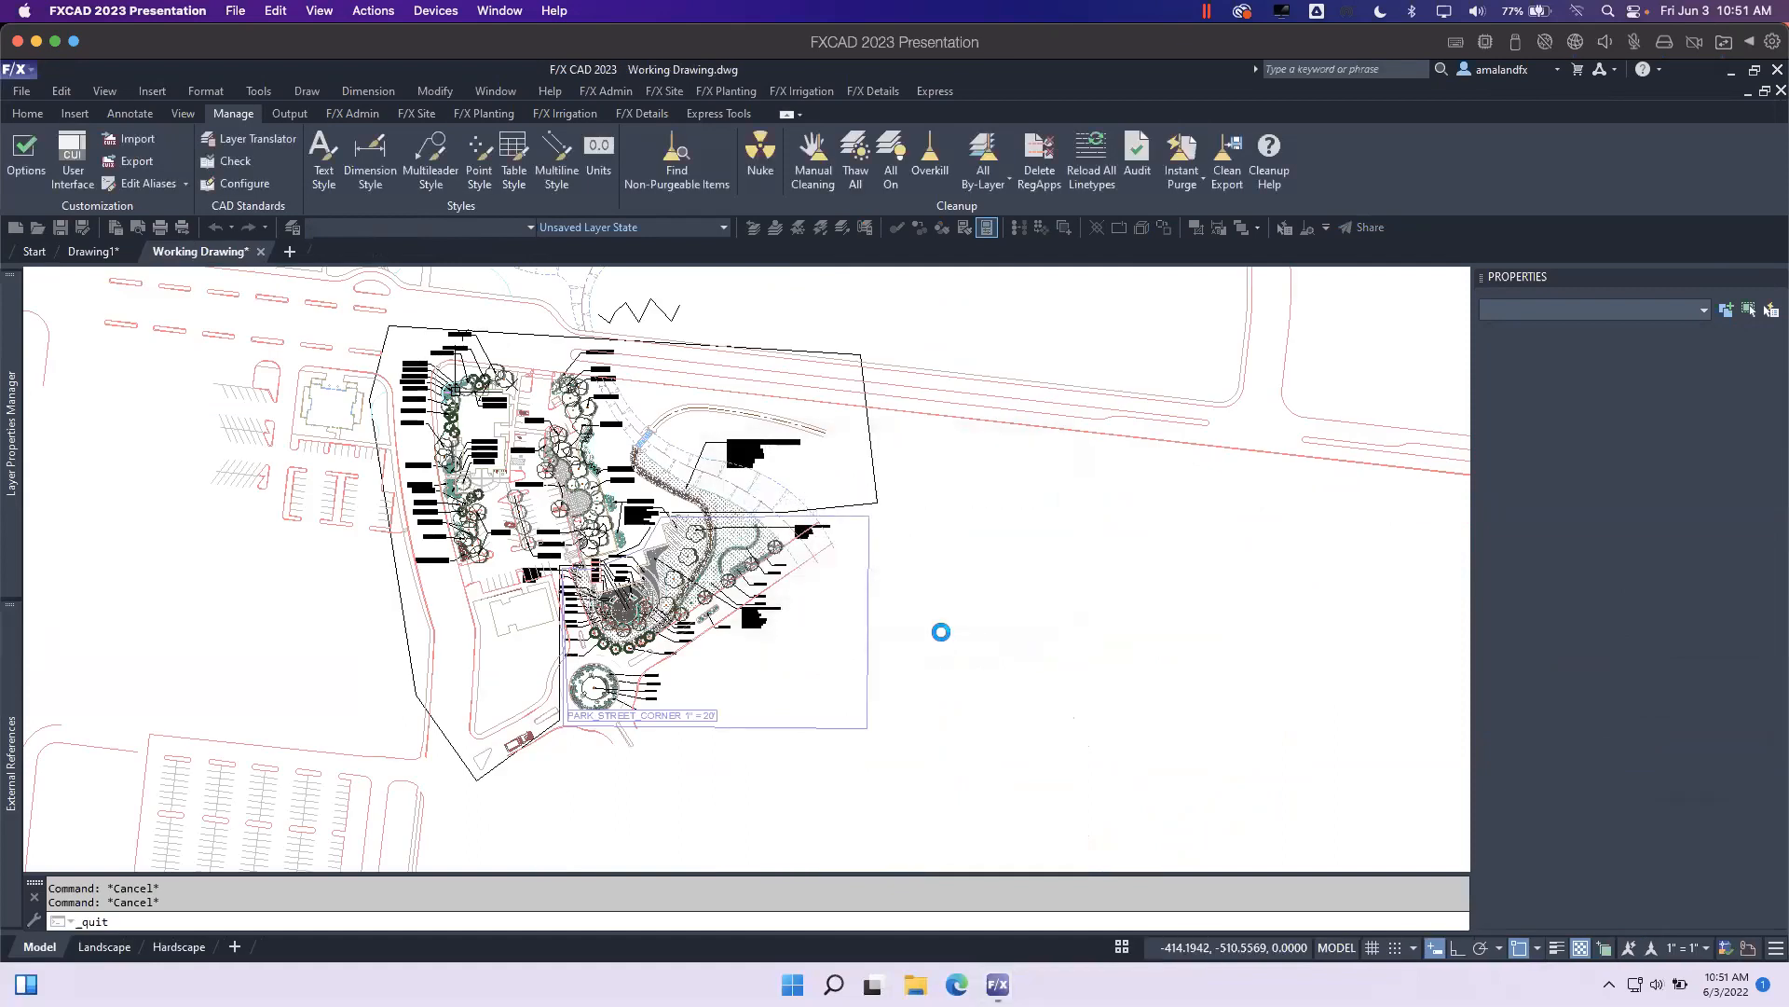
click(898, 556)
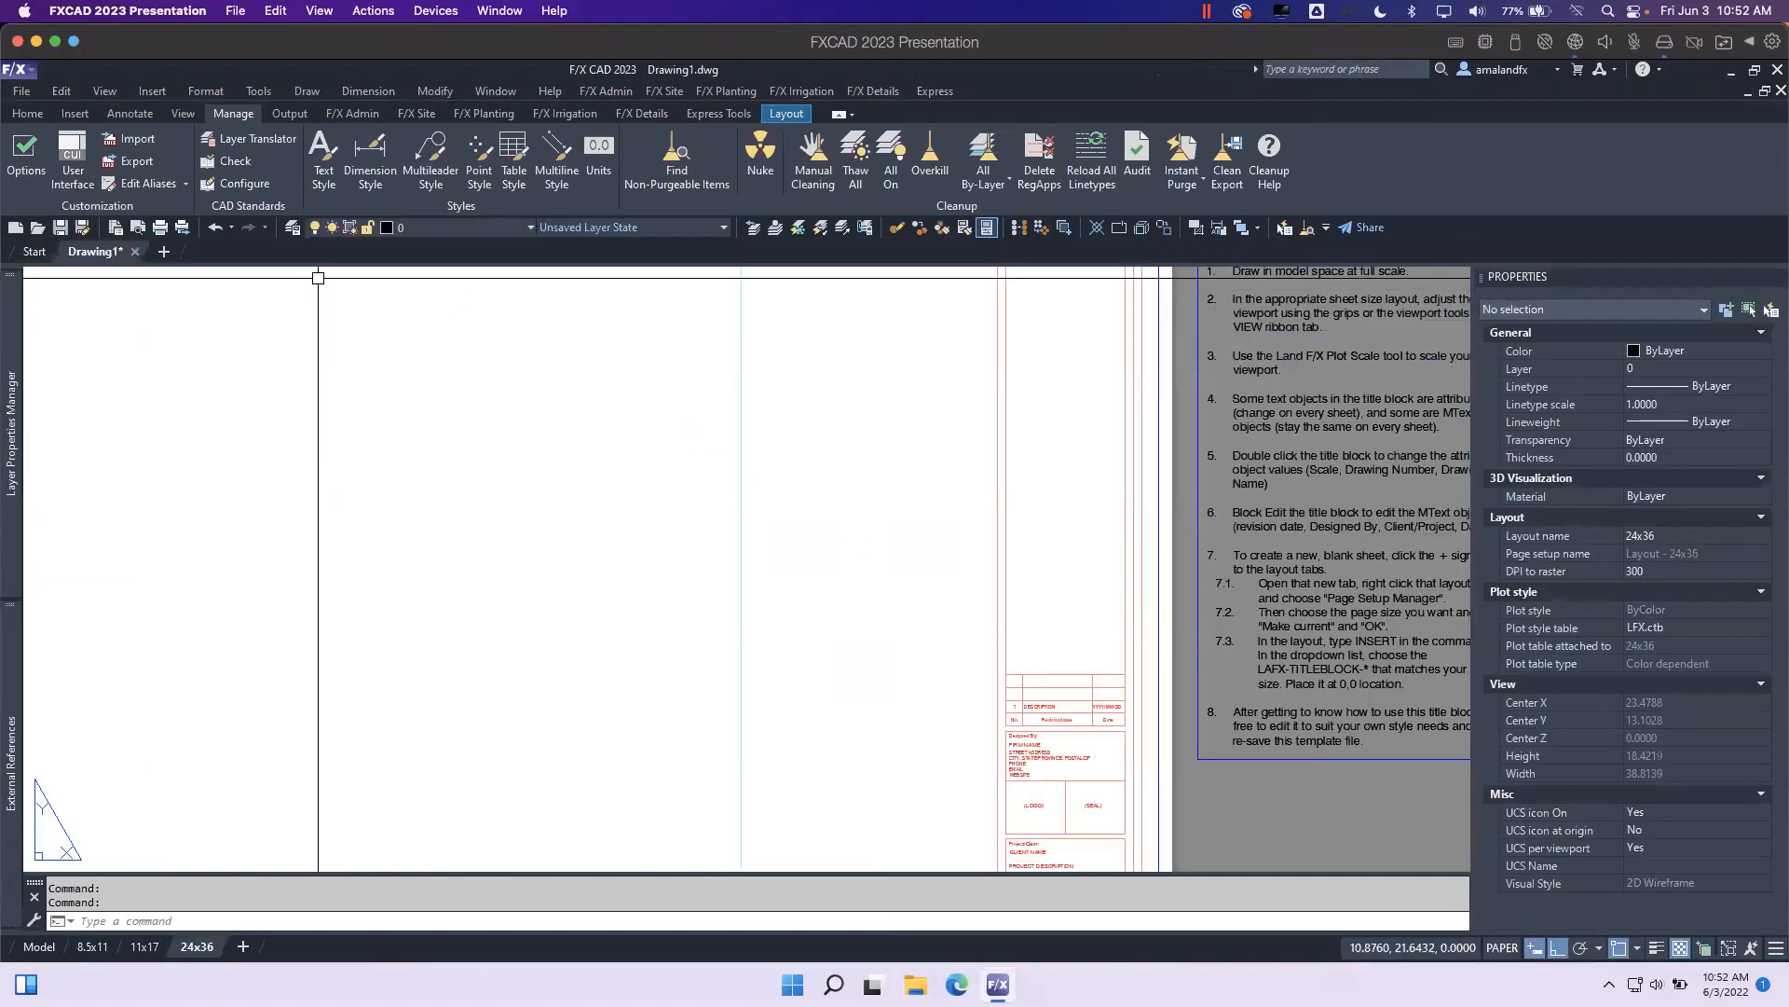
Open Contours.dwg from the AutoCAD folder and continue past the foreign DWG file warning.
click(39, 230)
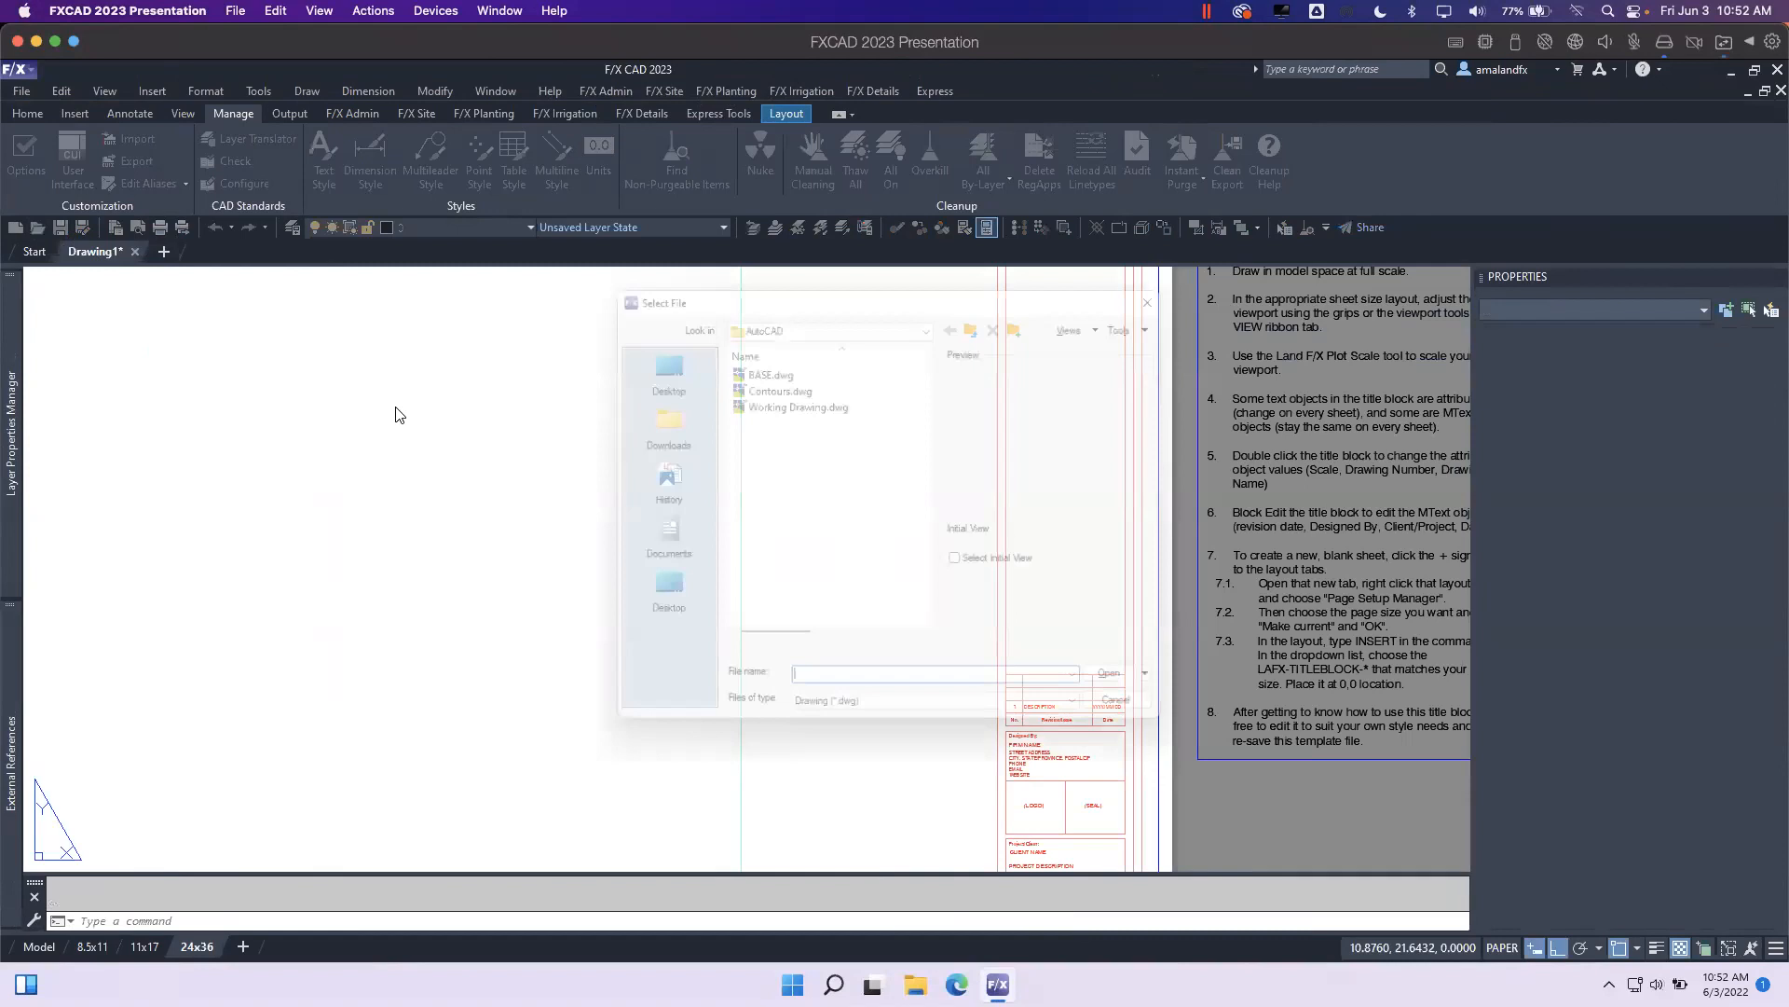
click(774, 383)
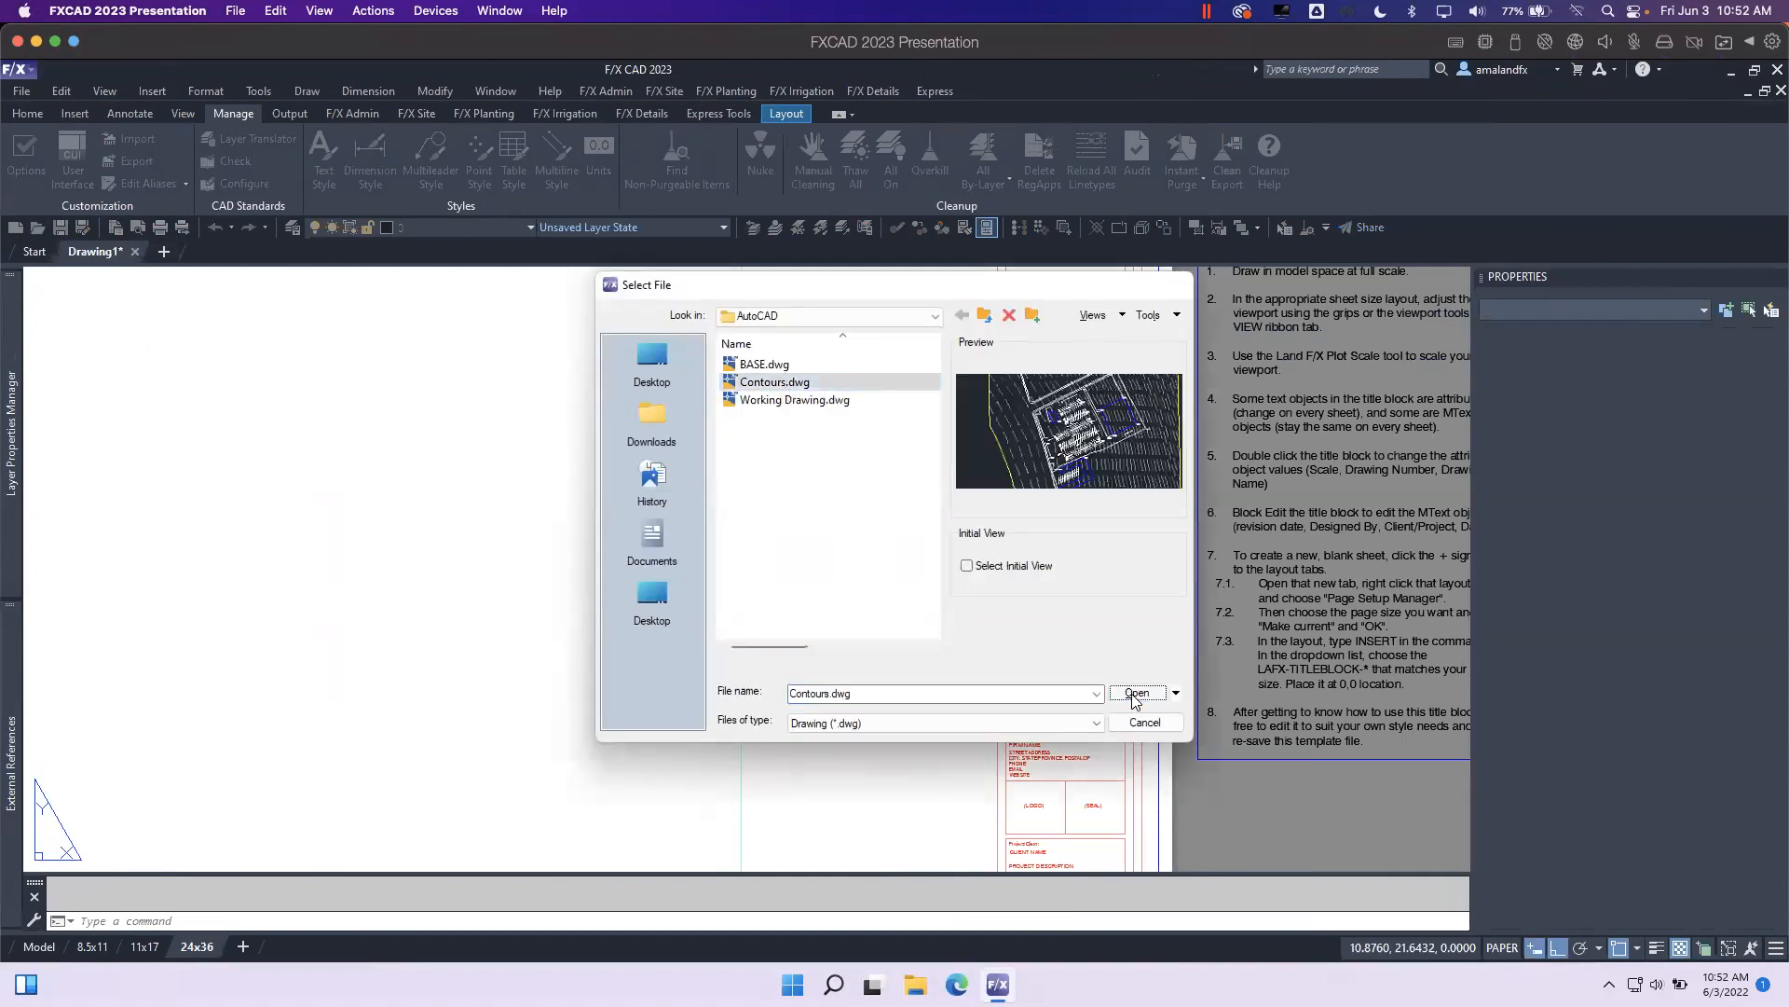
click(1134, 695)
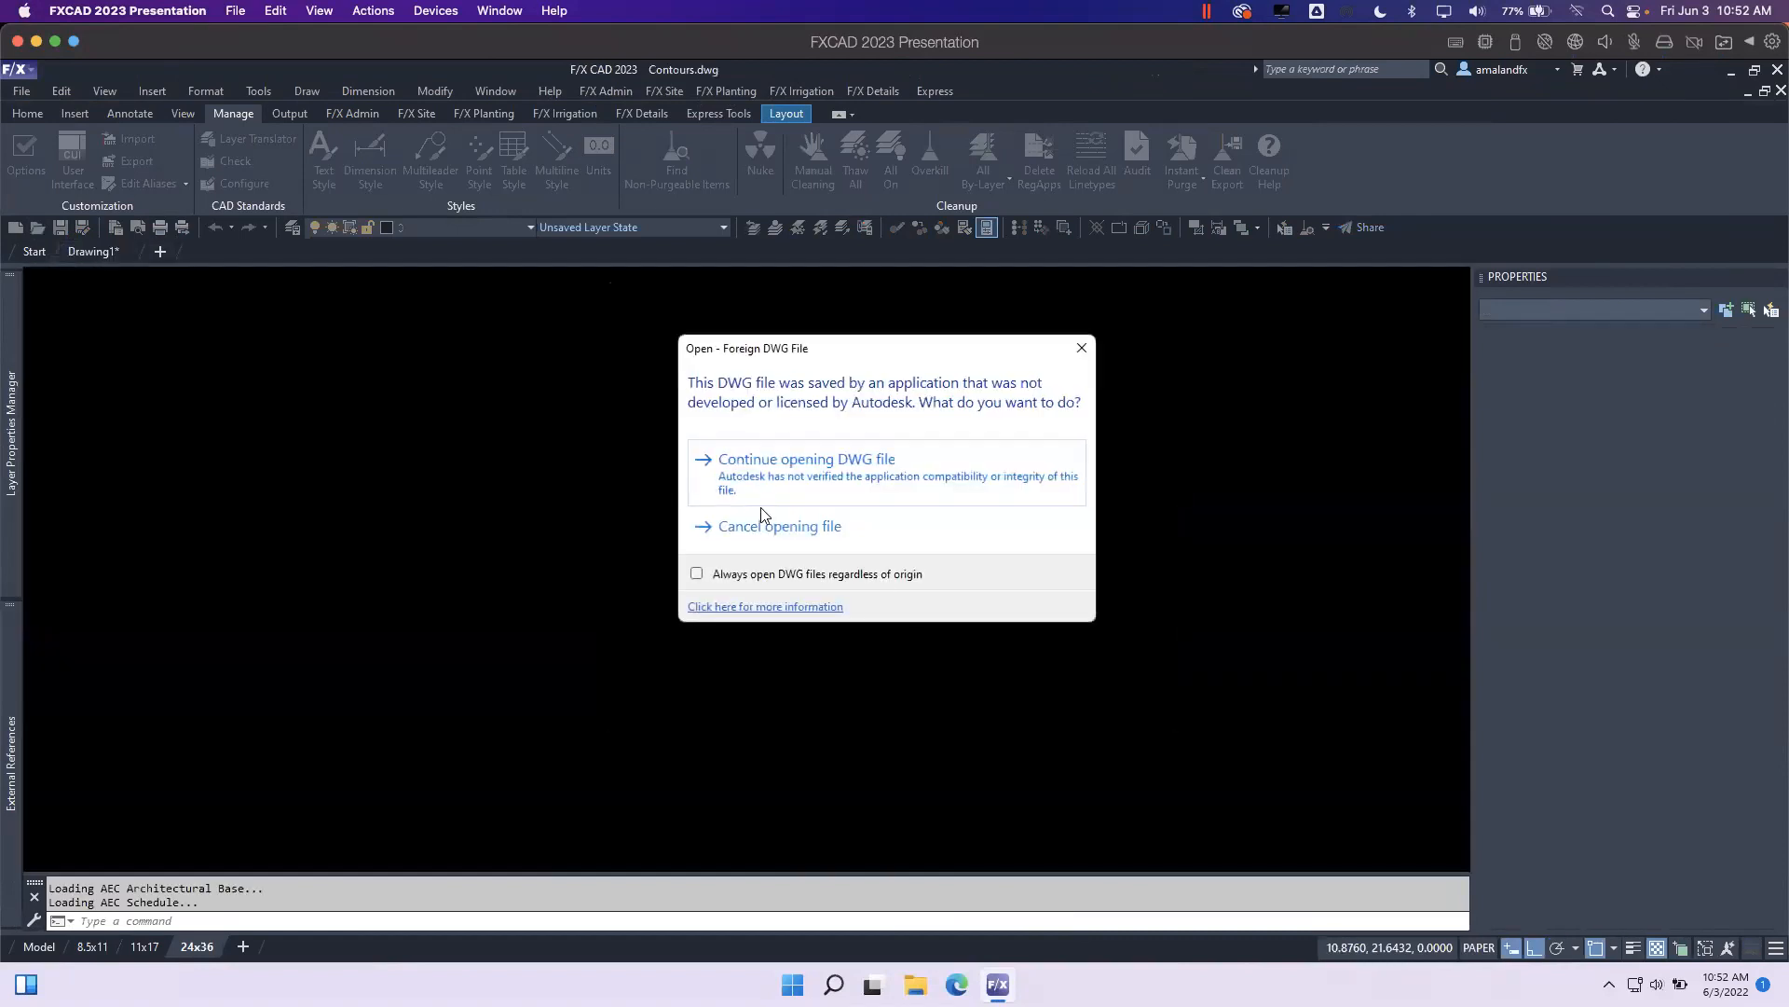
click(797, 491)
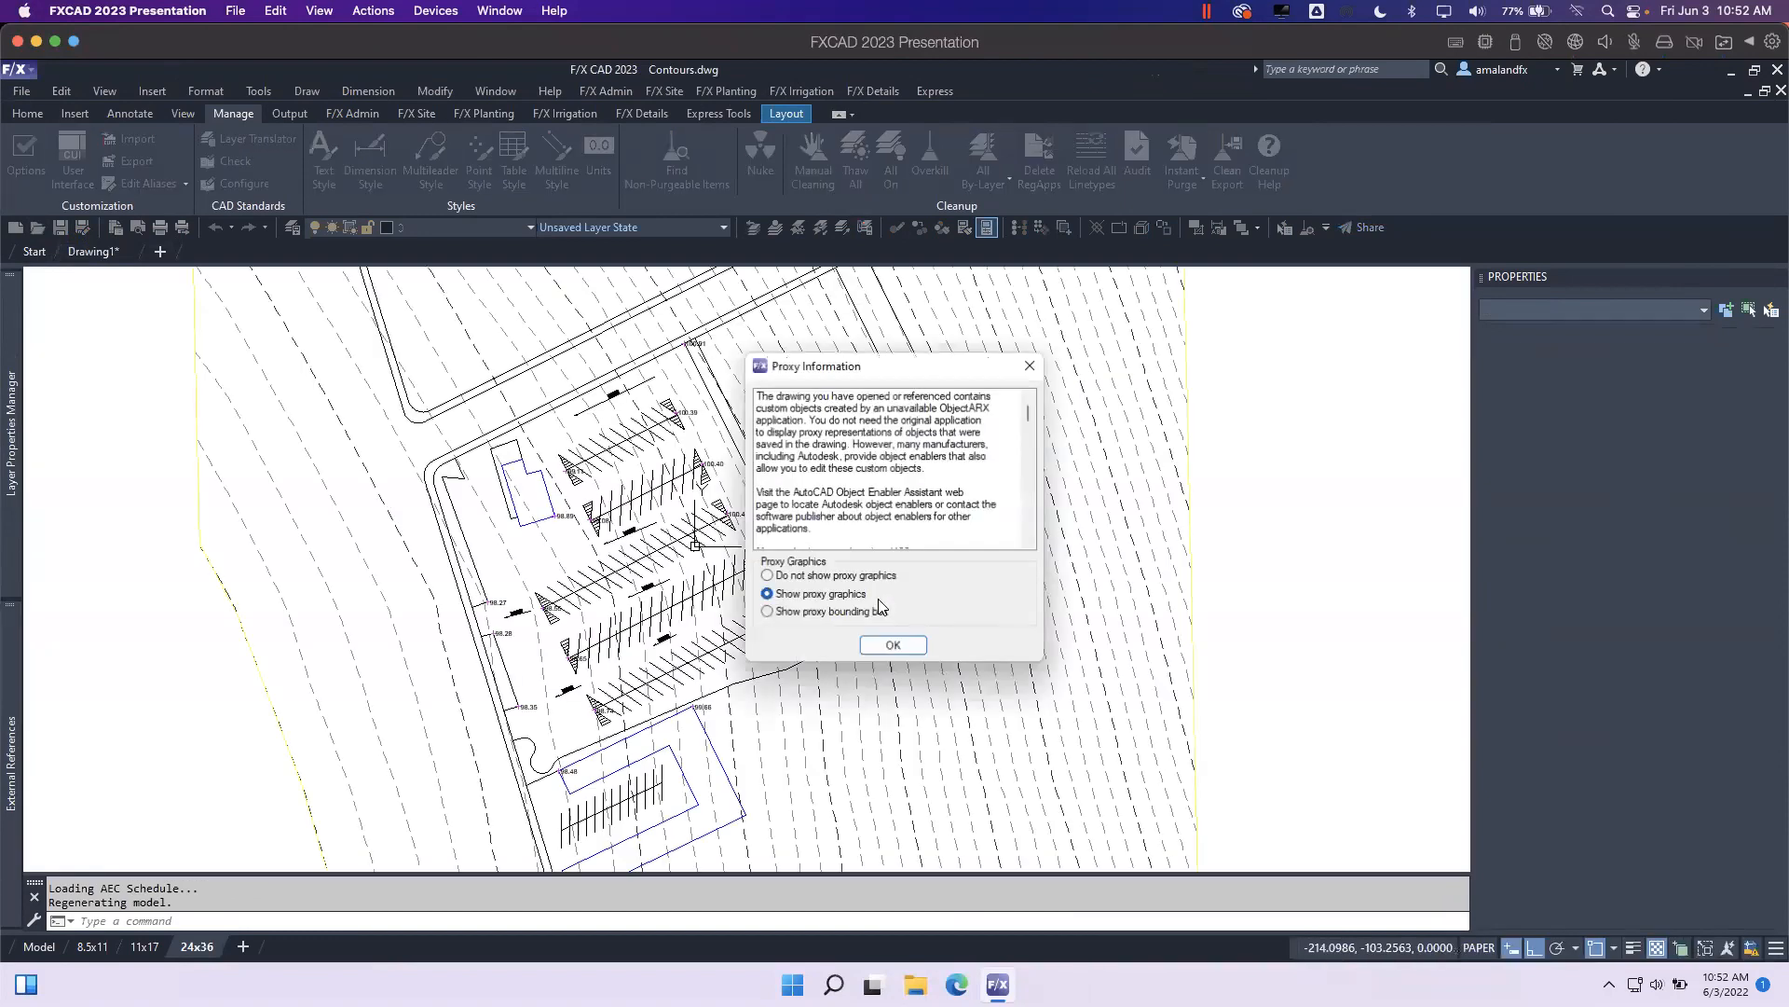
Enlarge and reposition the Proxy Information dialog and review its list of missing applications and their proxy objects.
drag(917, 366, 845, 308)
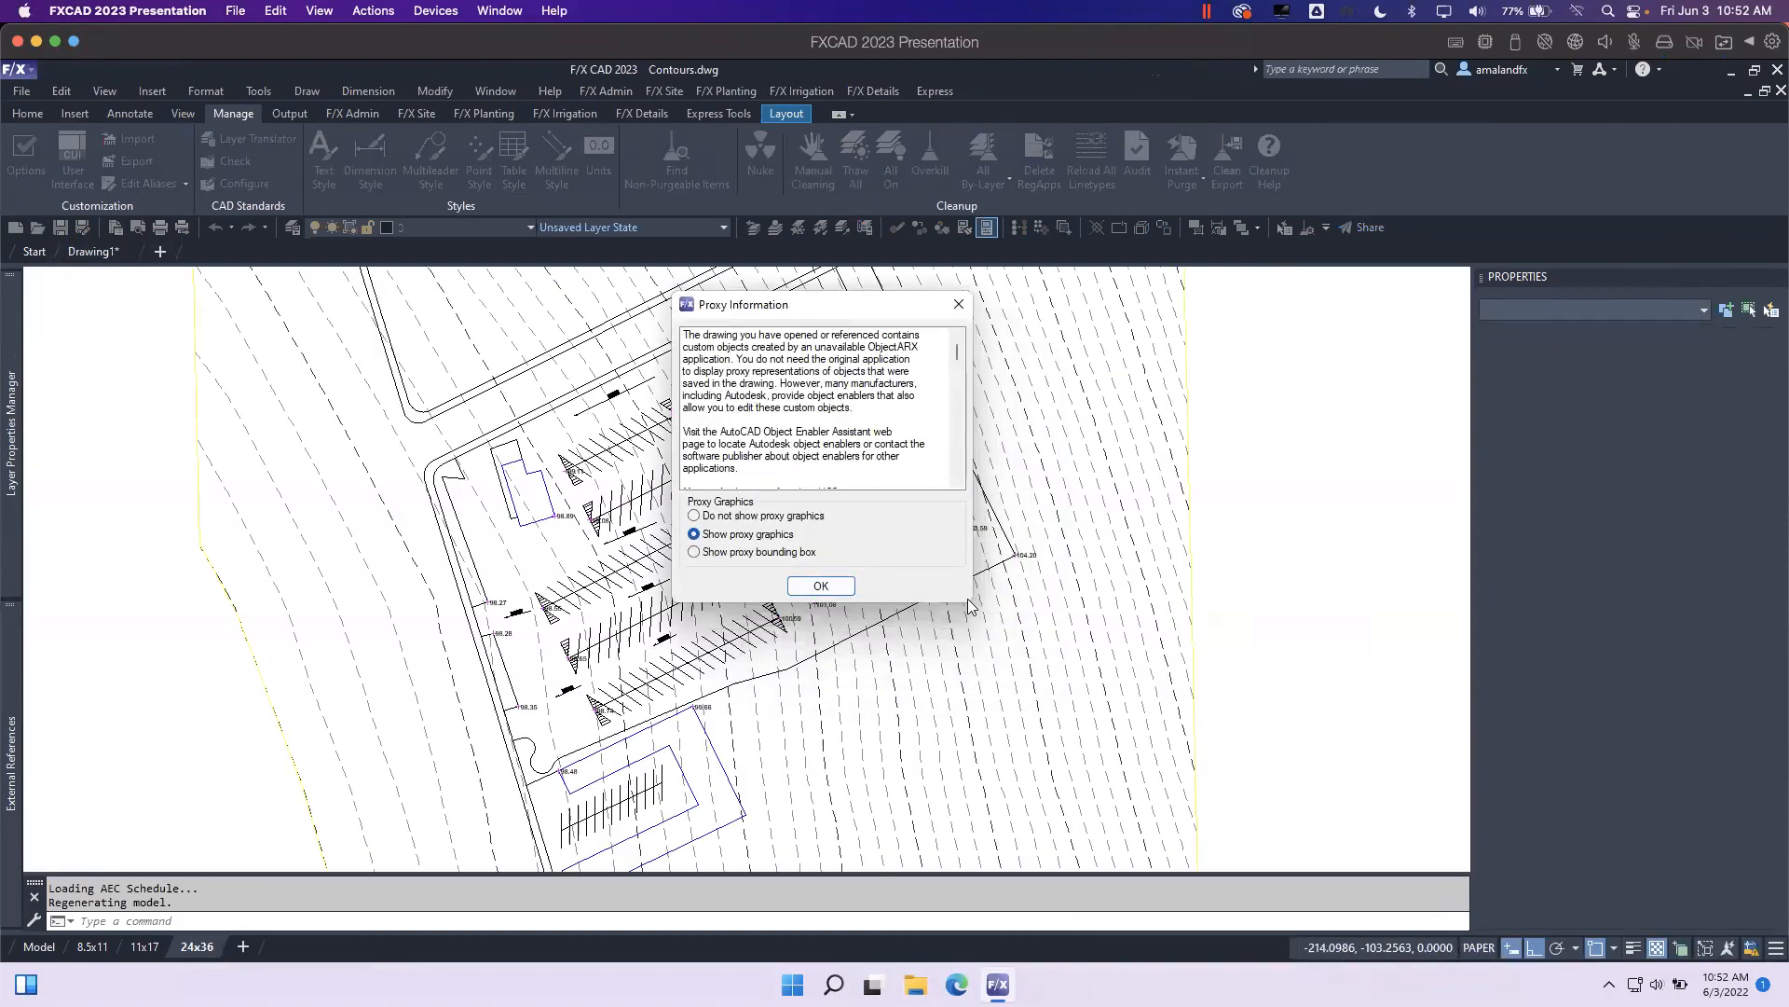
drag(969, 600, 1204, 857)
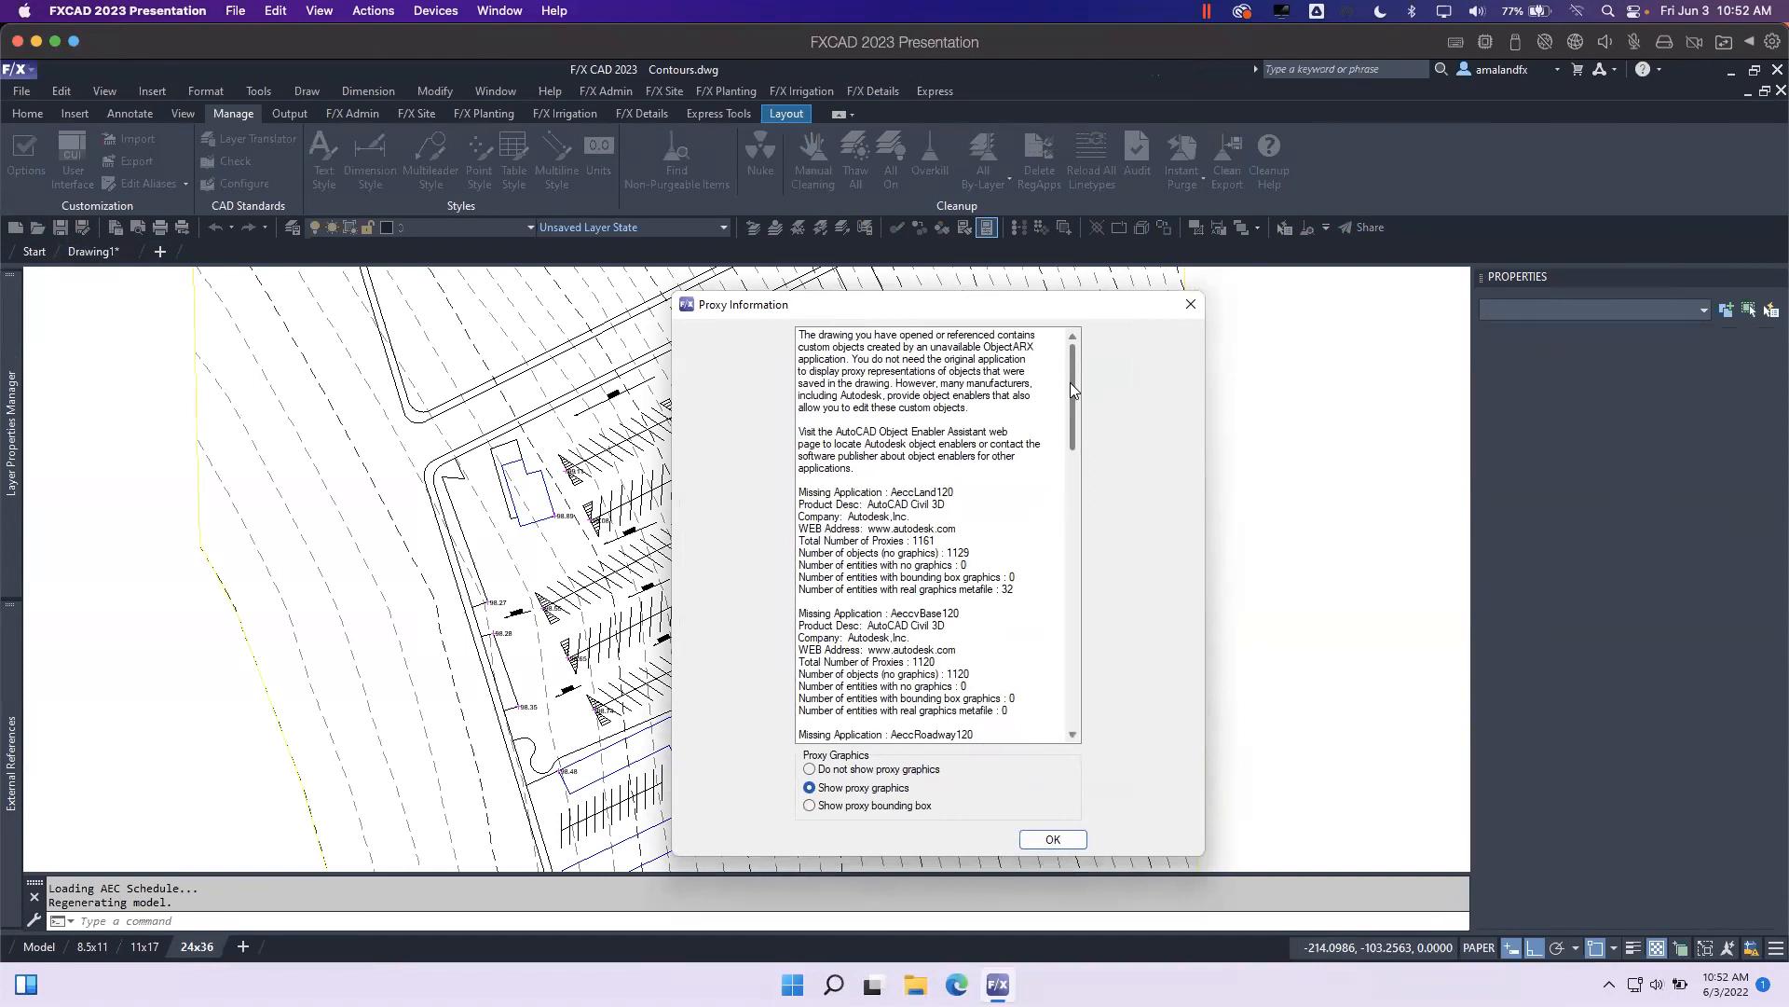
drag(1070, 386, 1069, 683)
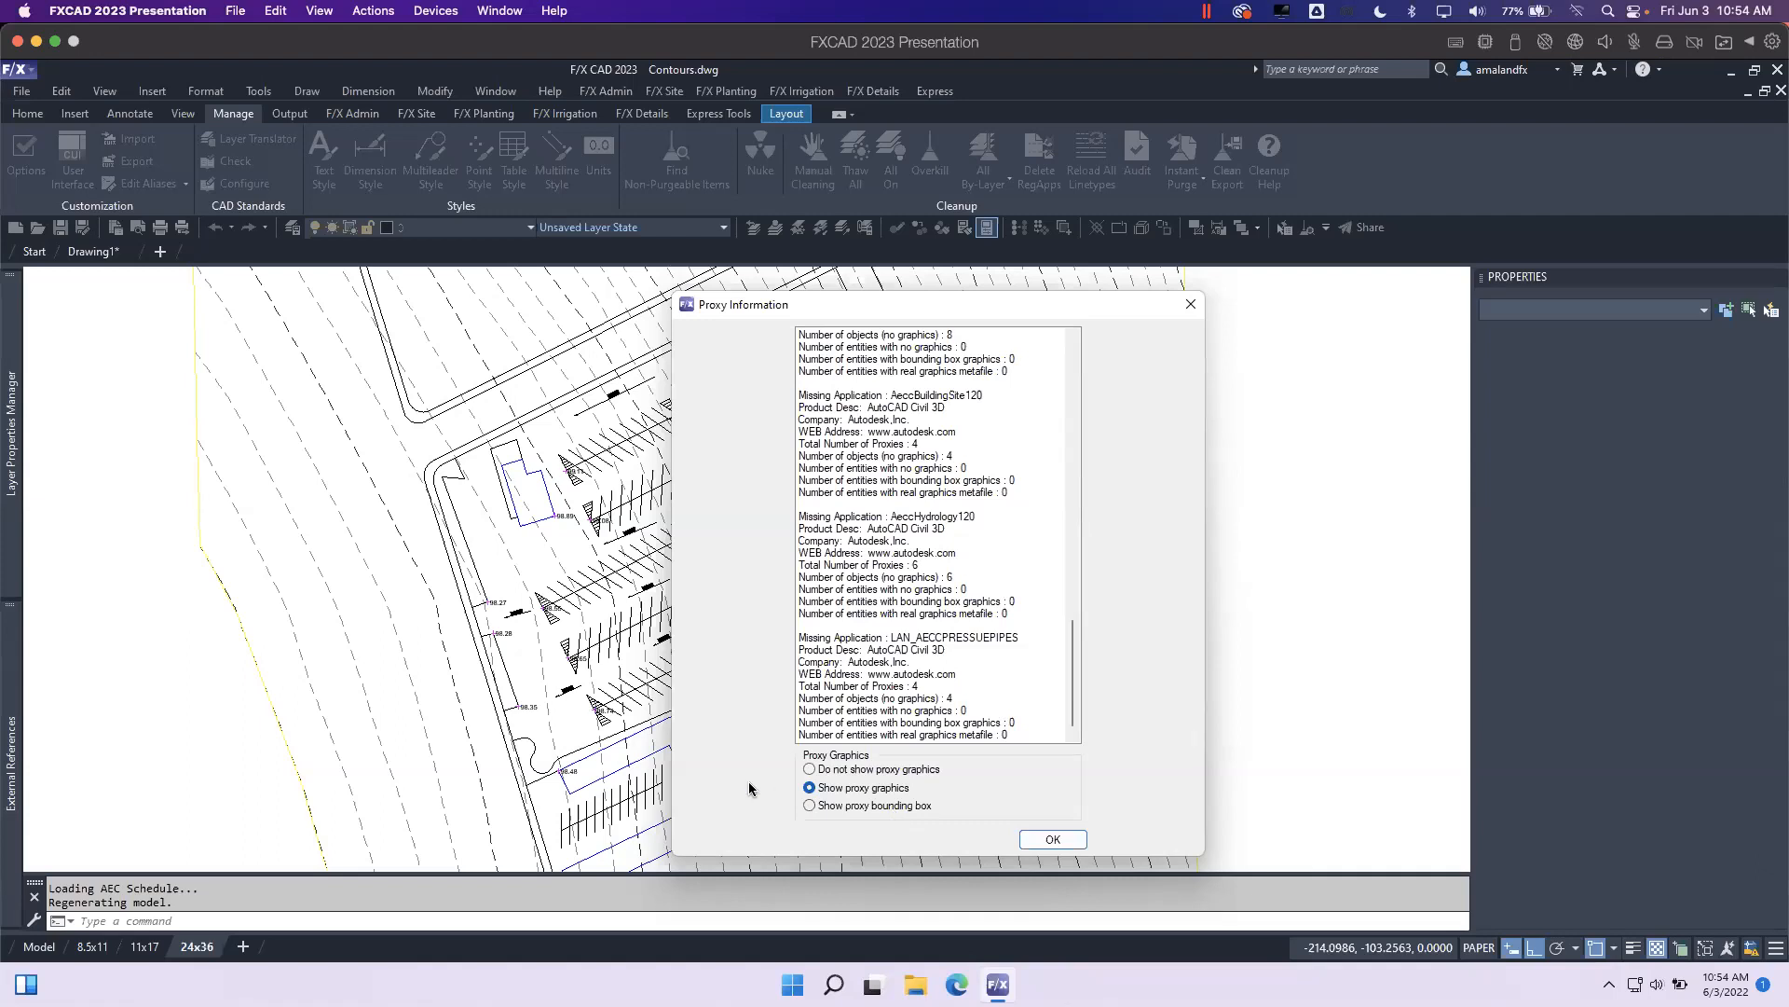
drag(886, 296, 794, 145)
scroll(855, 509, up, 17)
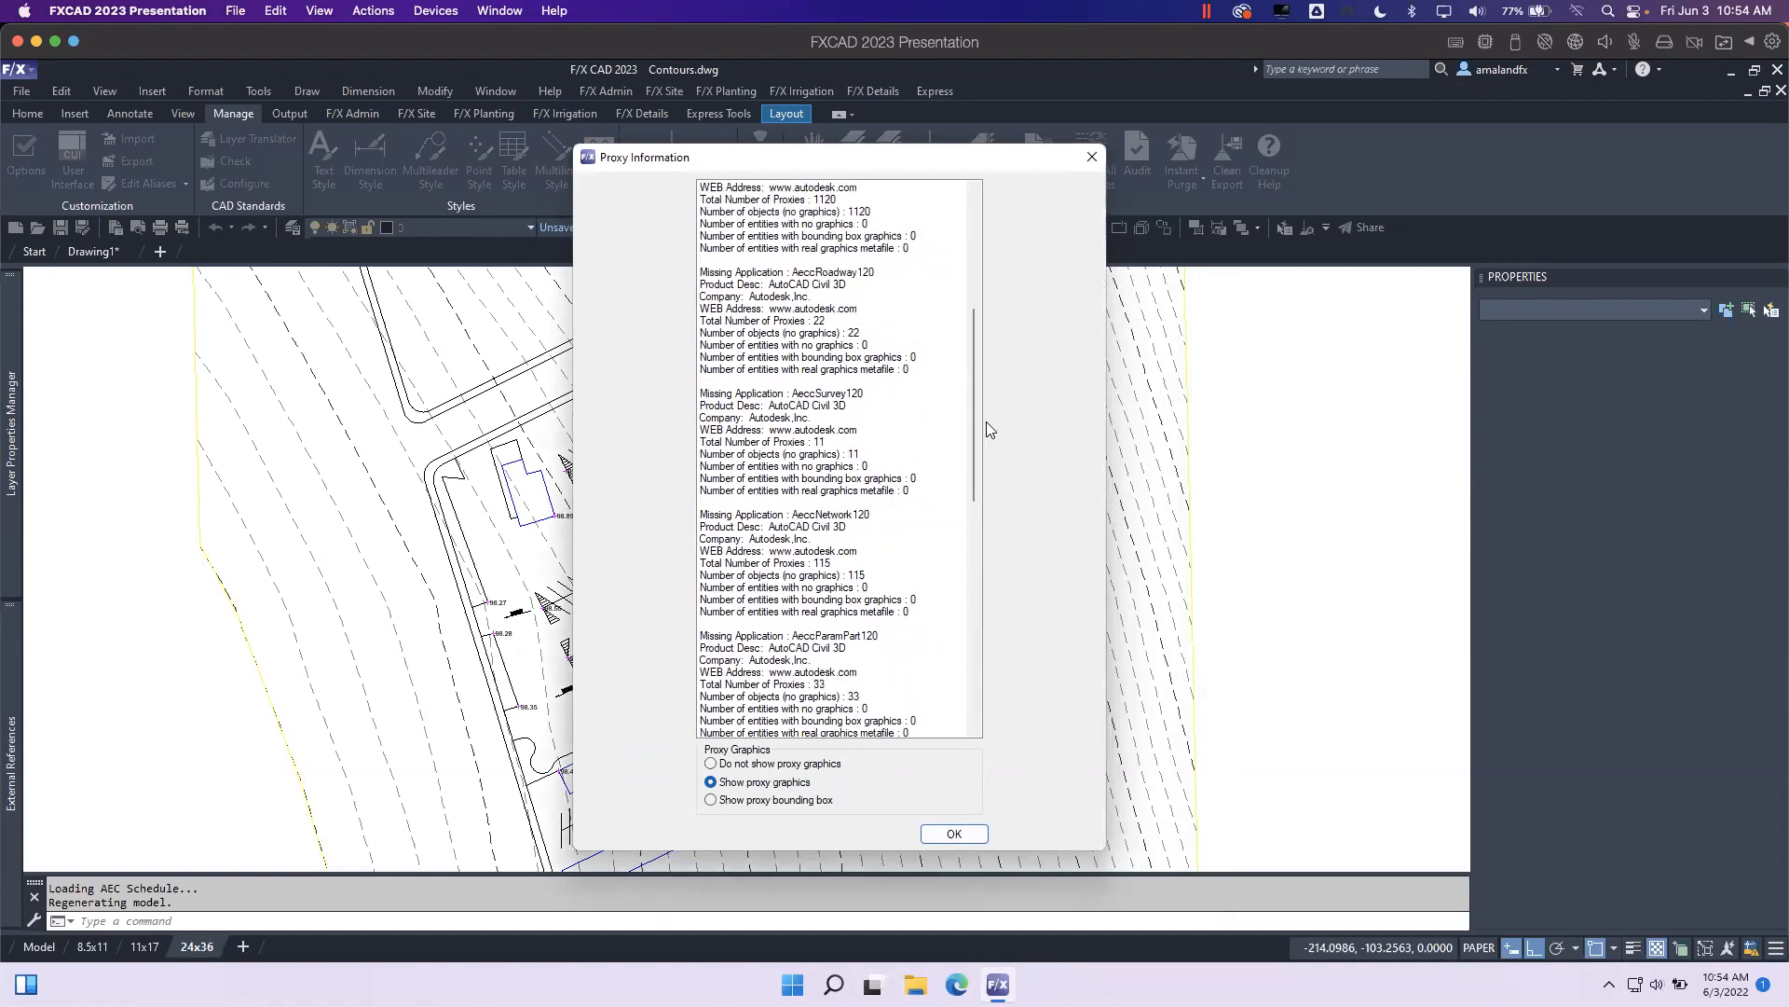
drag(972, 382, 981, 230)
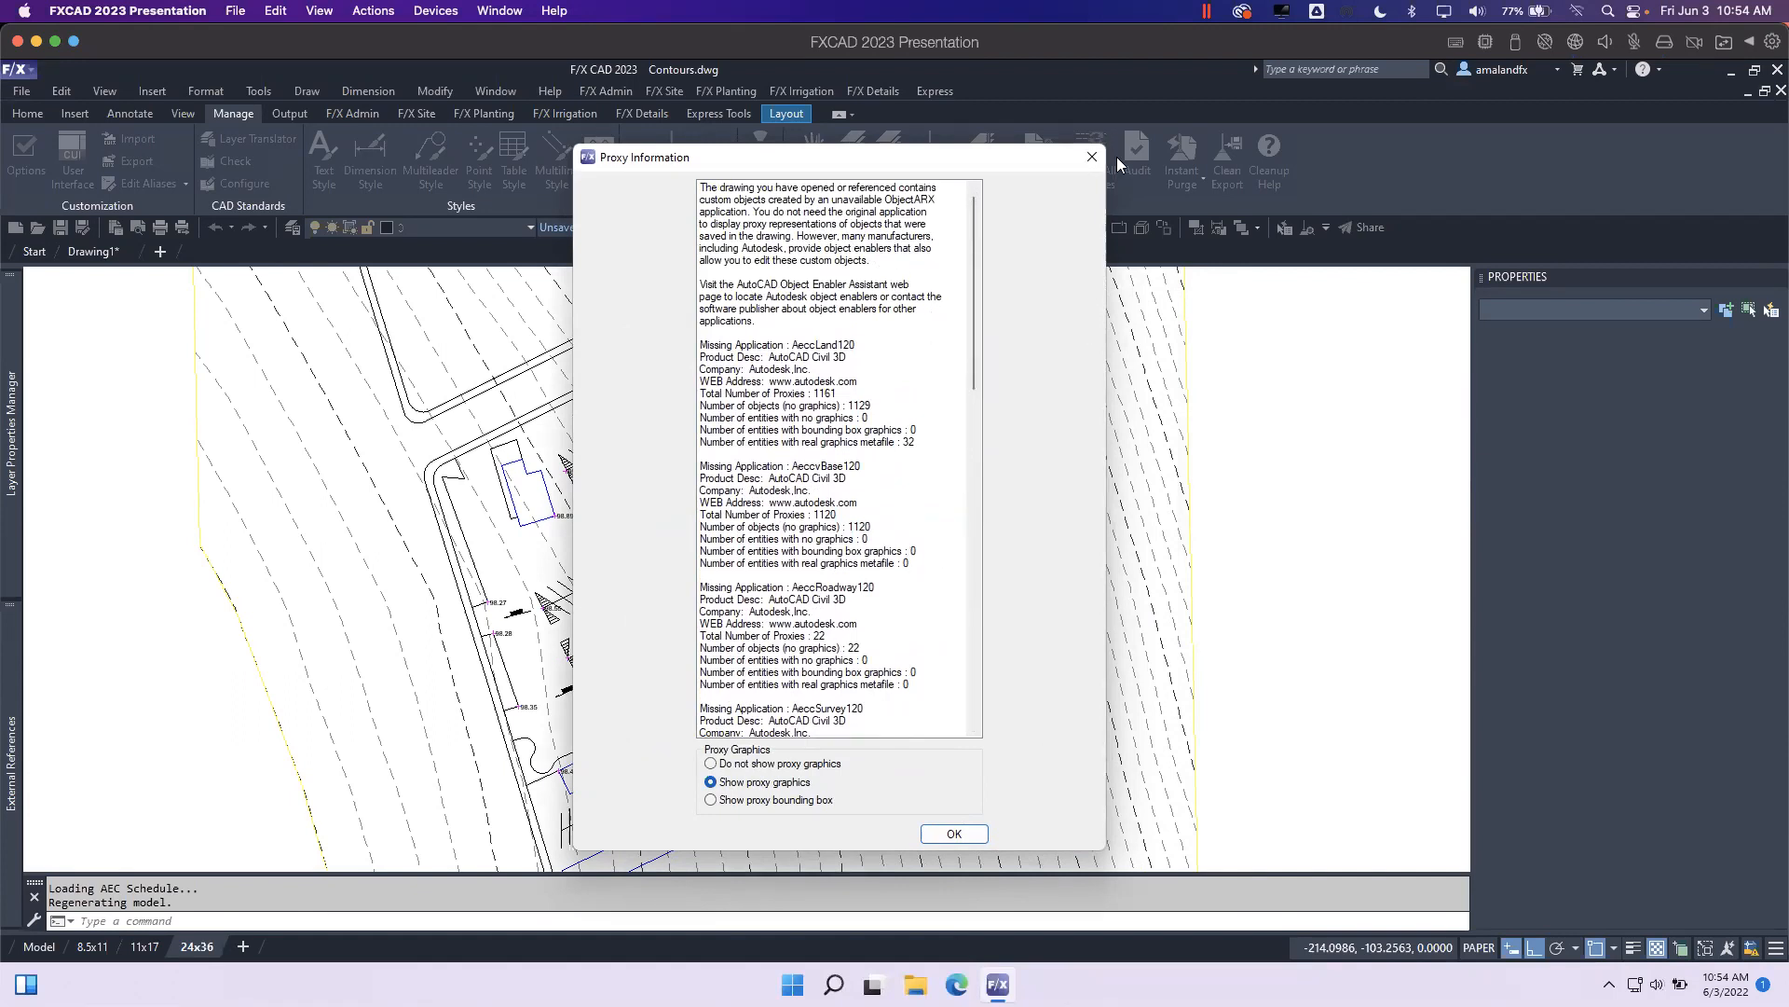
Move the Proxy Information dialog aside, review its missing applications, and close it, ignoring the unresolved reference files.
drag(974, 165, 1136, 152)
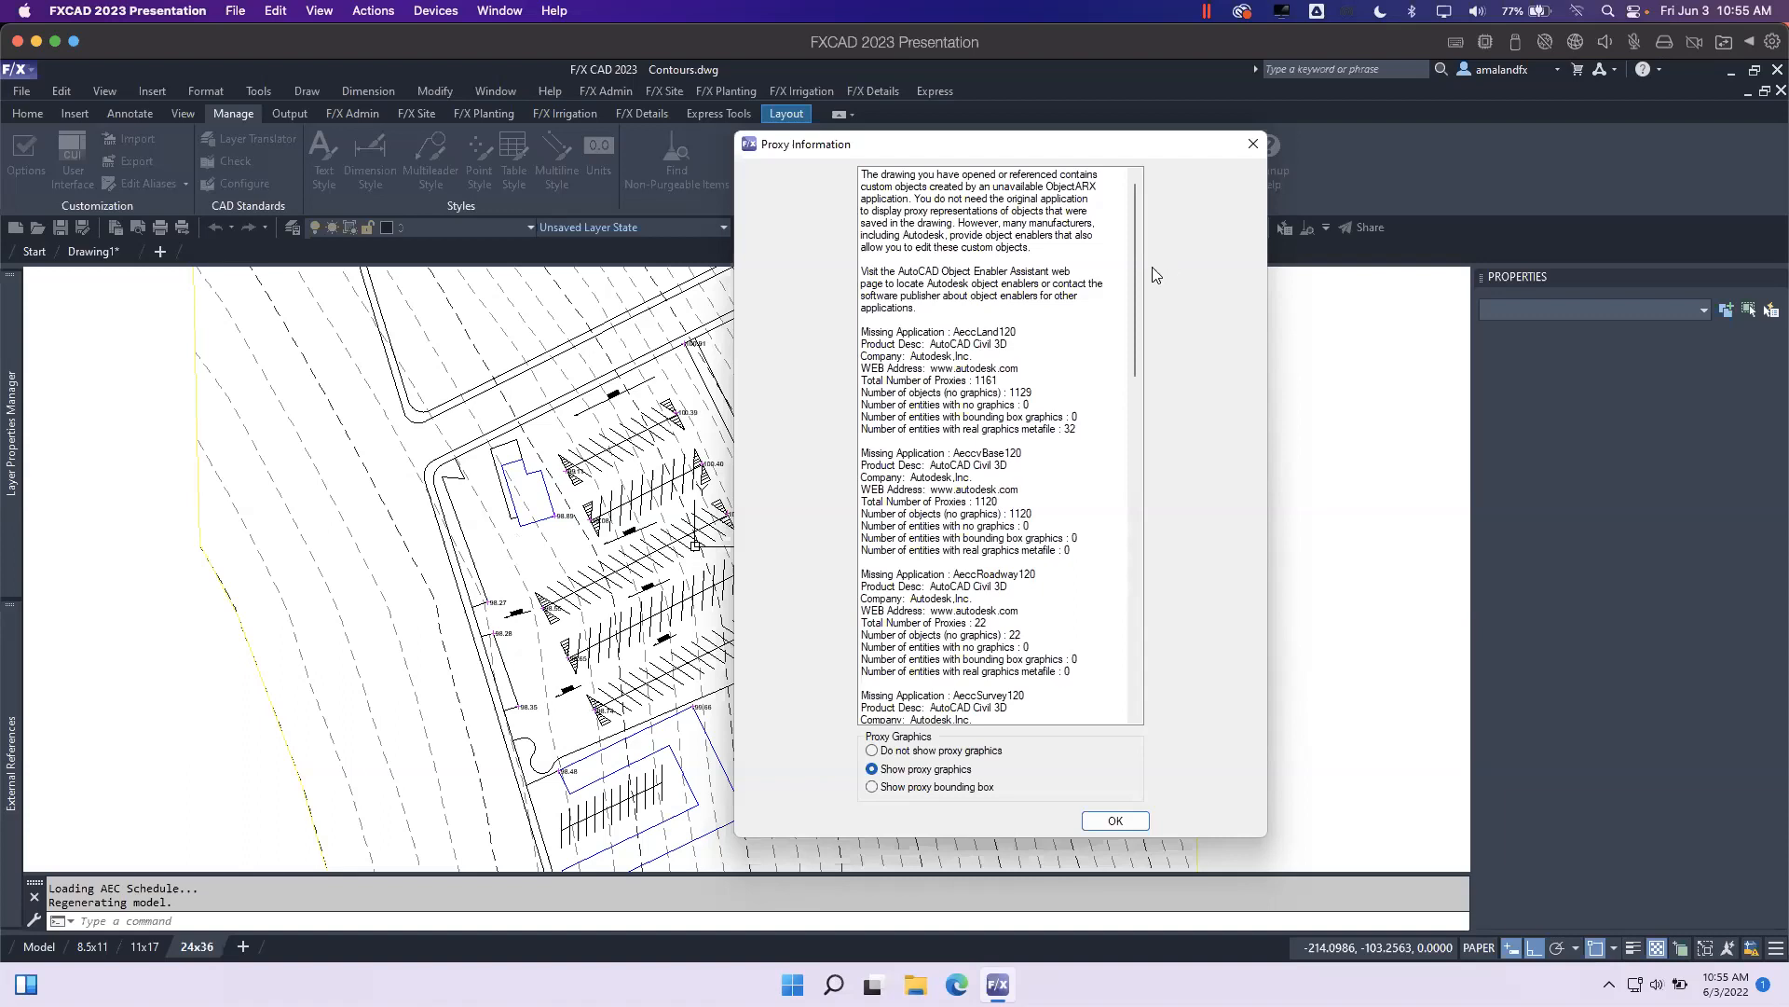
mouse_move(1136, 233)
mouse_down()
mouse_move(1132, 535)
mouse_move(1146, 220)
mouse_up()
scroll(1141, 313, down, 3)
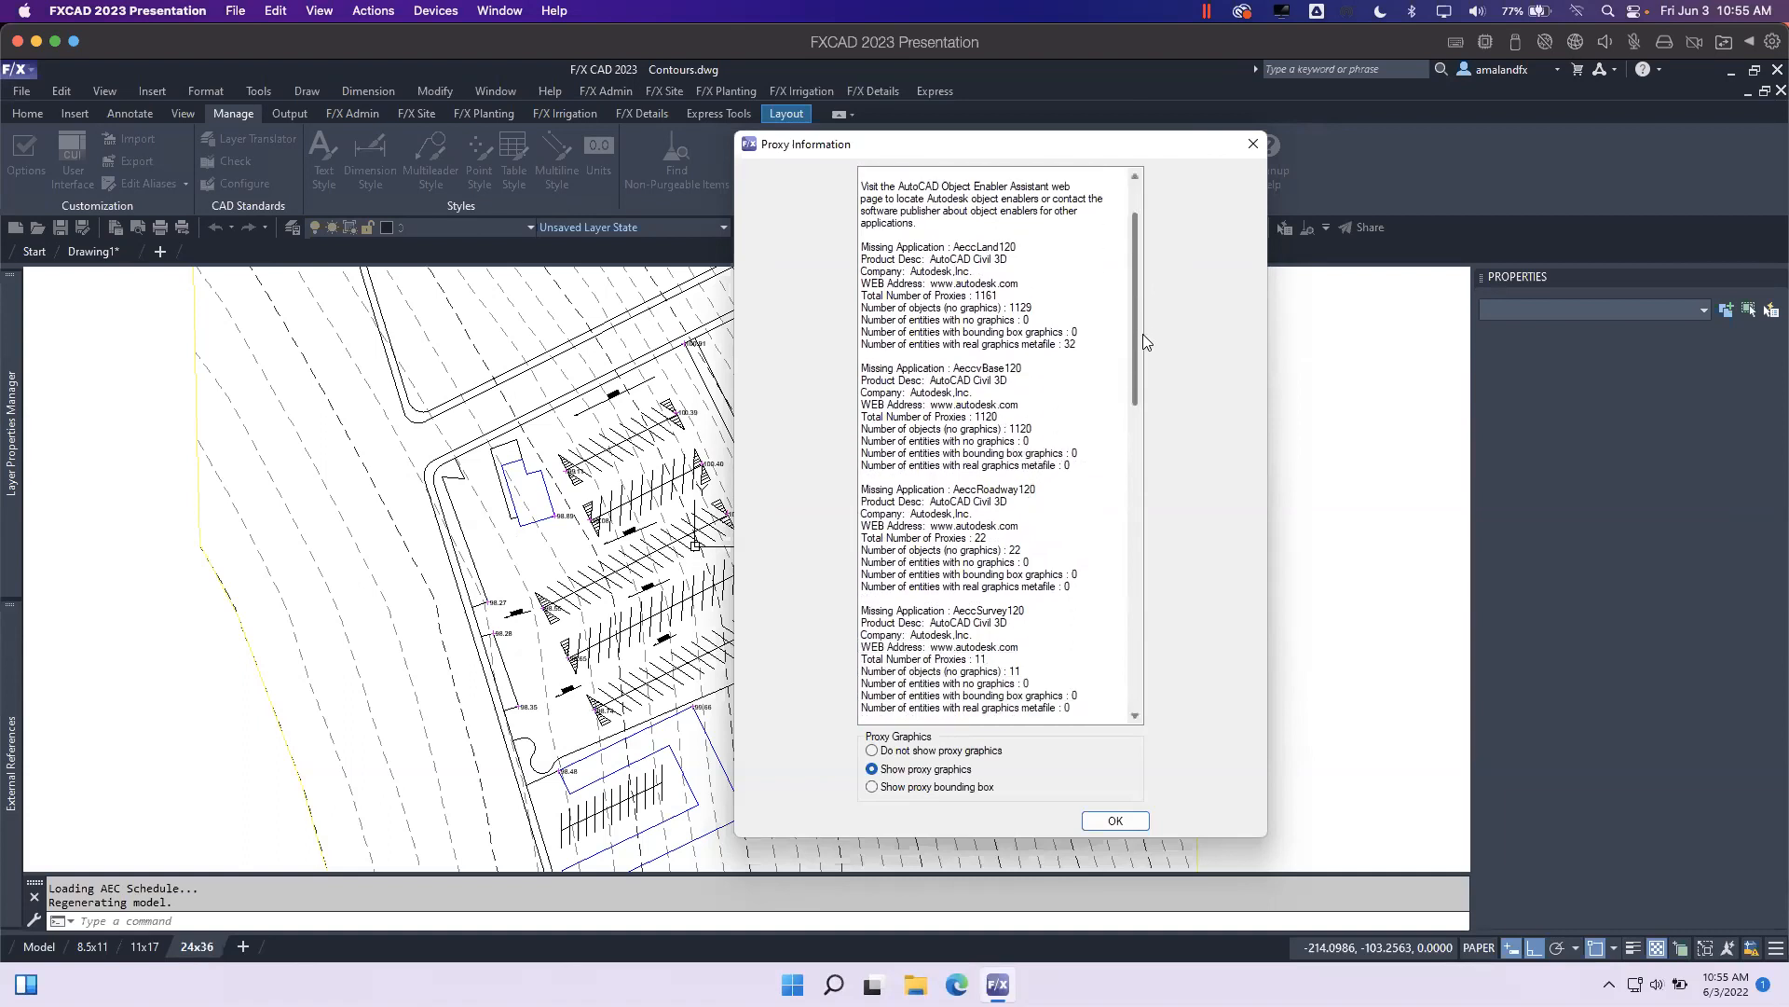
drag(1133, 324, 1165, 250)
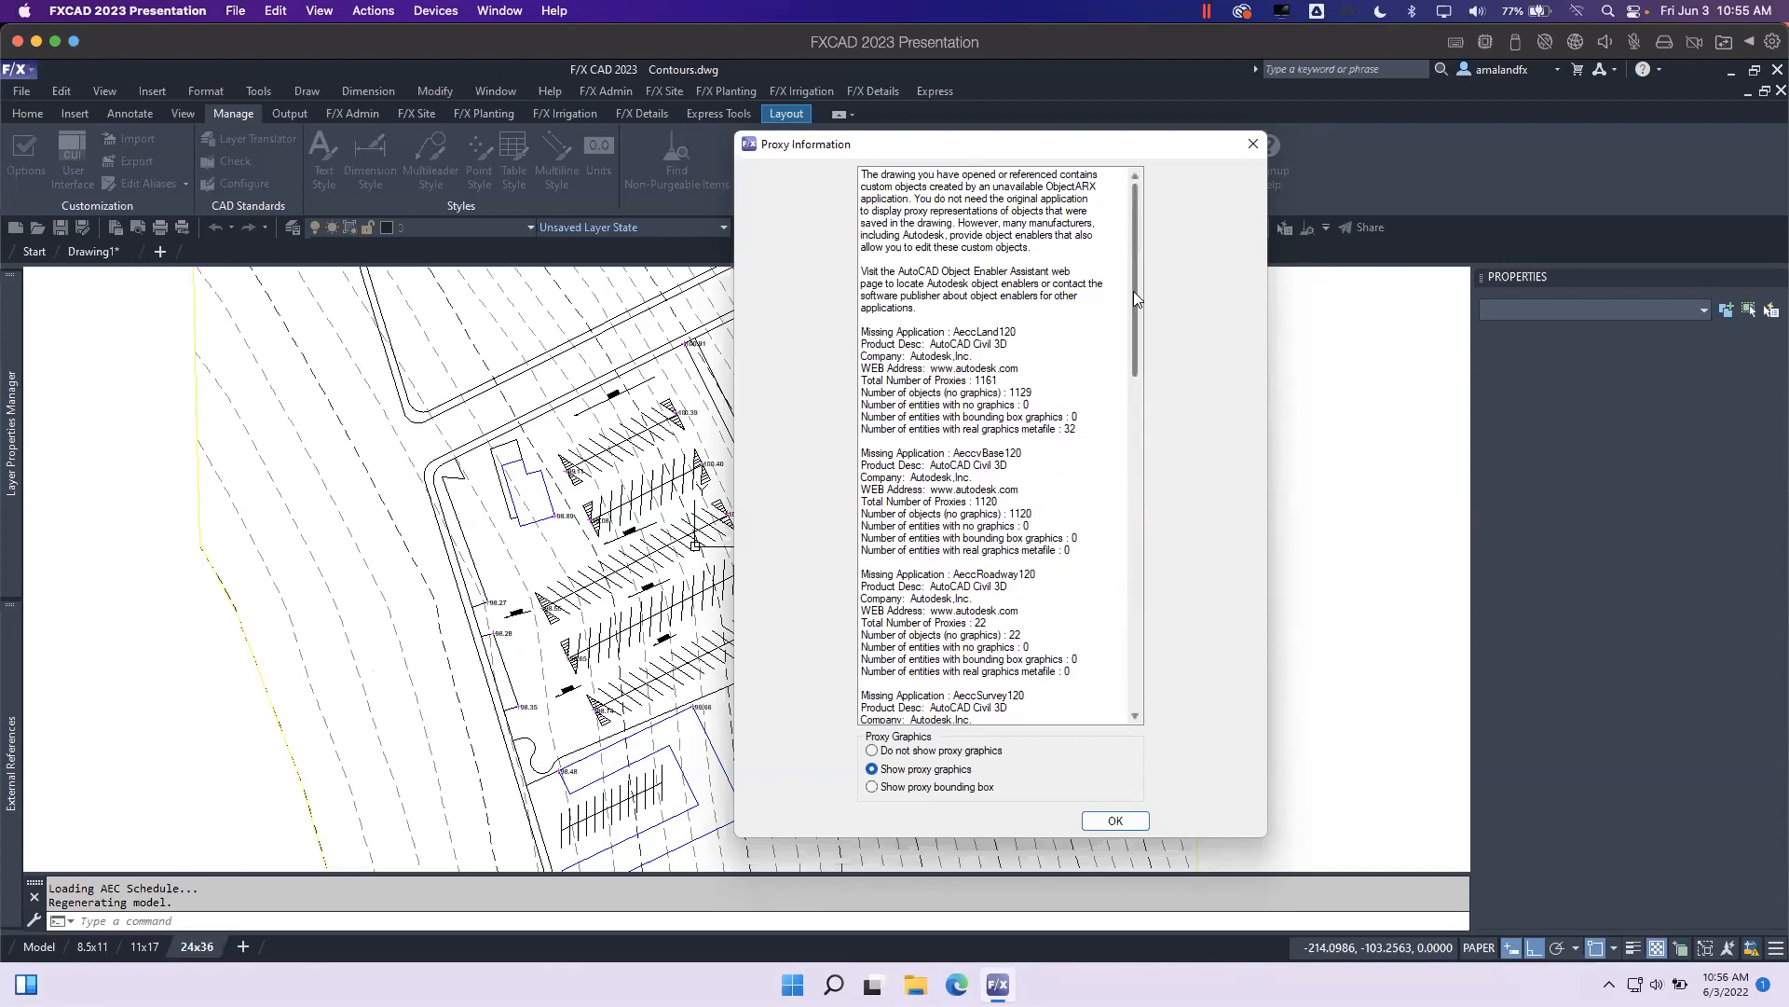
scroll(1137, 295, down, 1)
drag(1137, 295, 1135, 592)
drag(1129, 553, 1128, 259)
click(1253, 143)
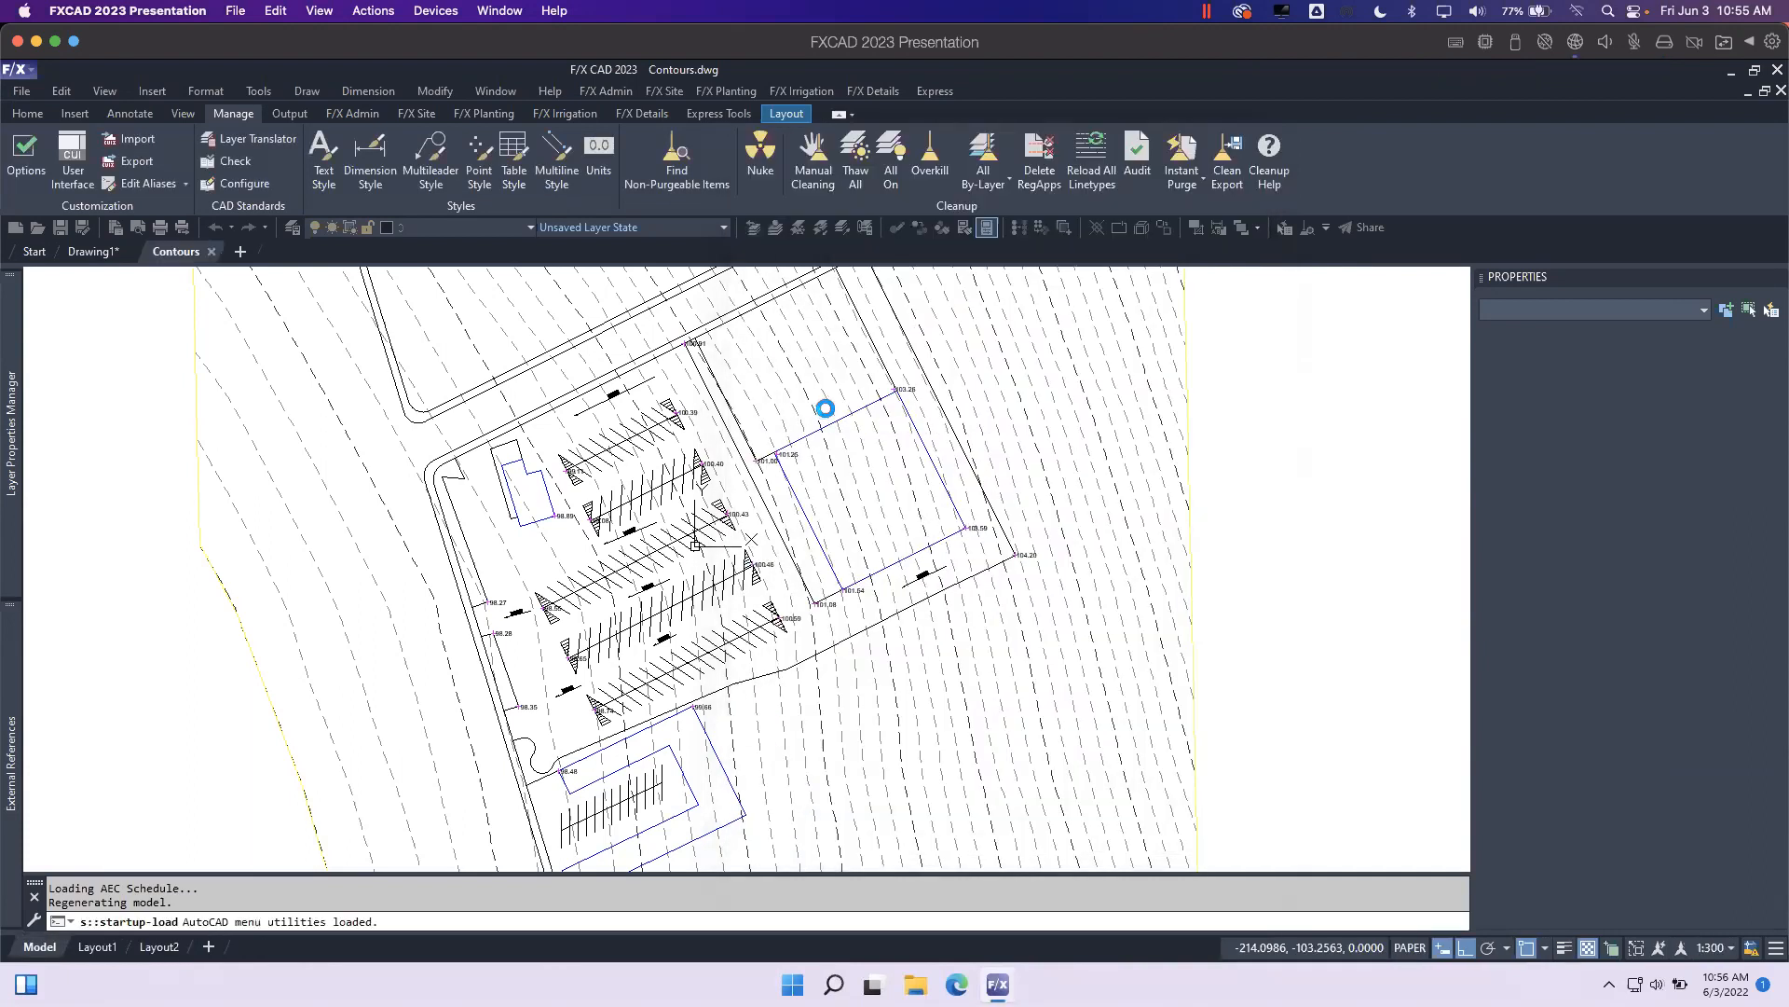
click(904, 537)
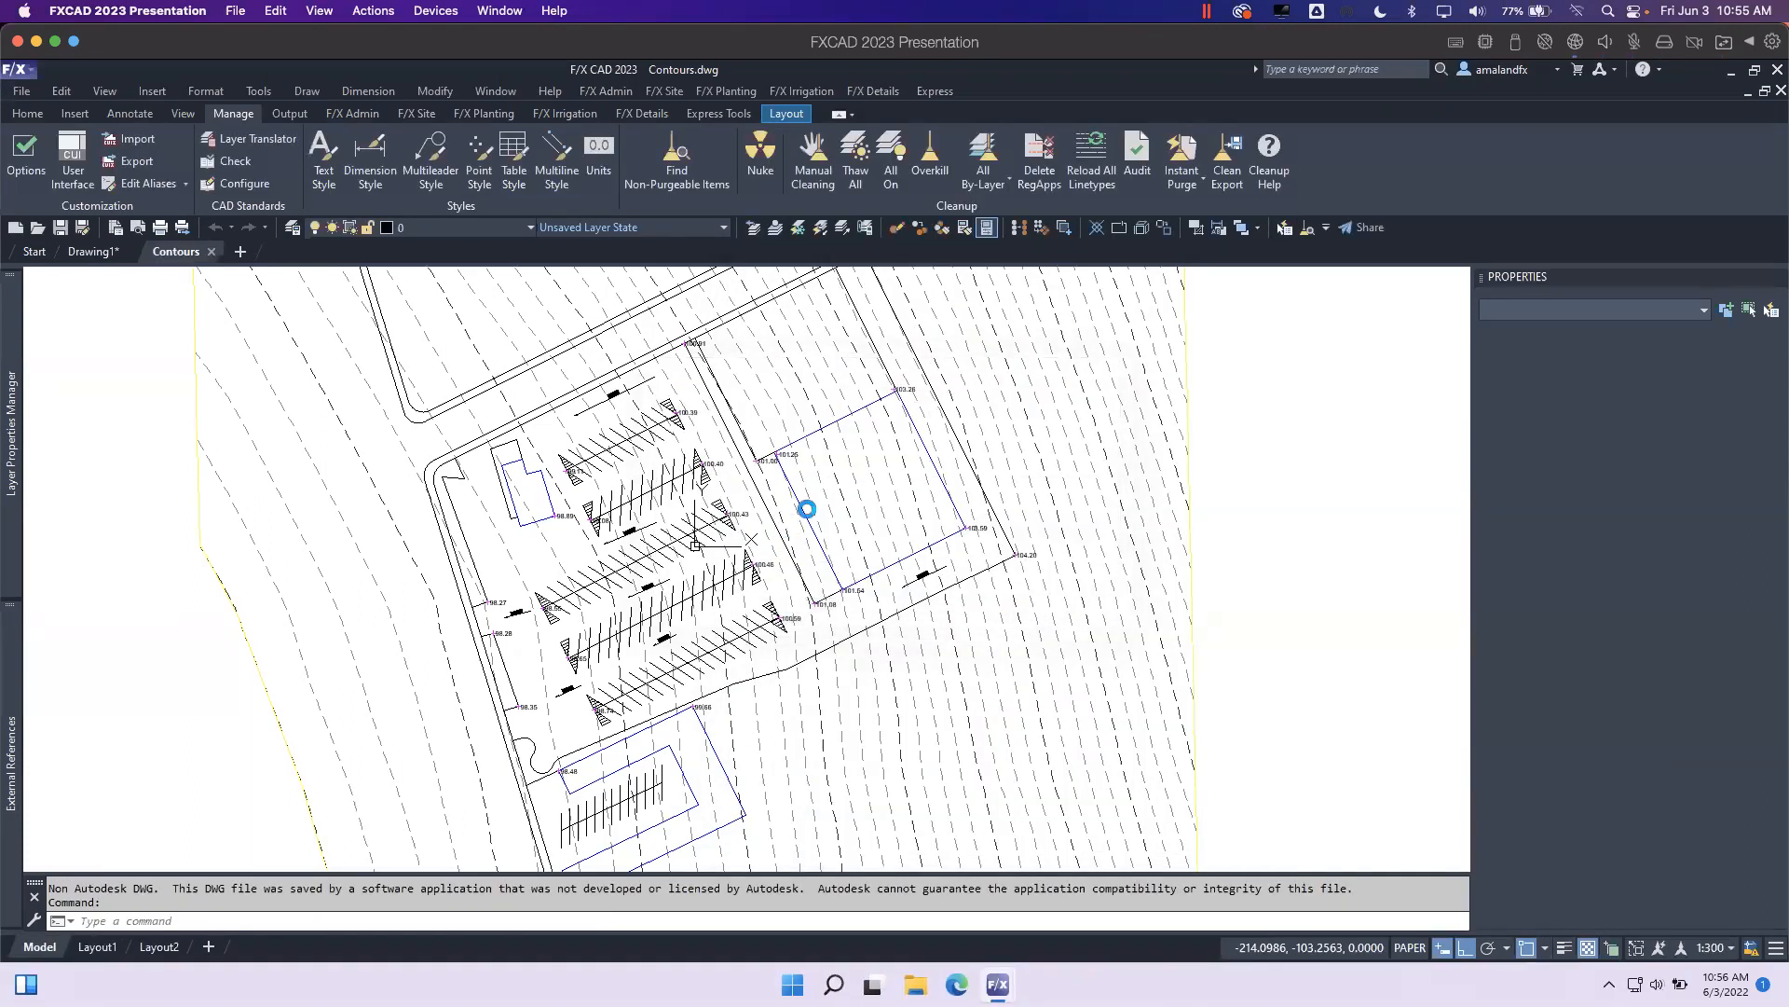
In the Open and Save options, set demand loading of ObjectARX apps to Command invoke and save the setting.
text(op)
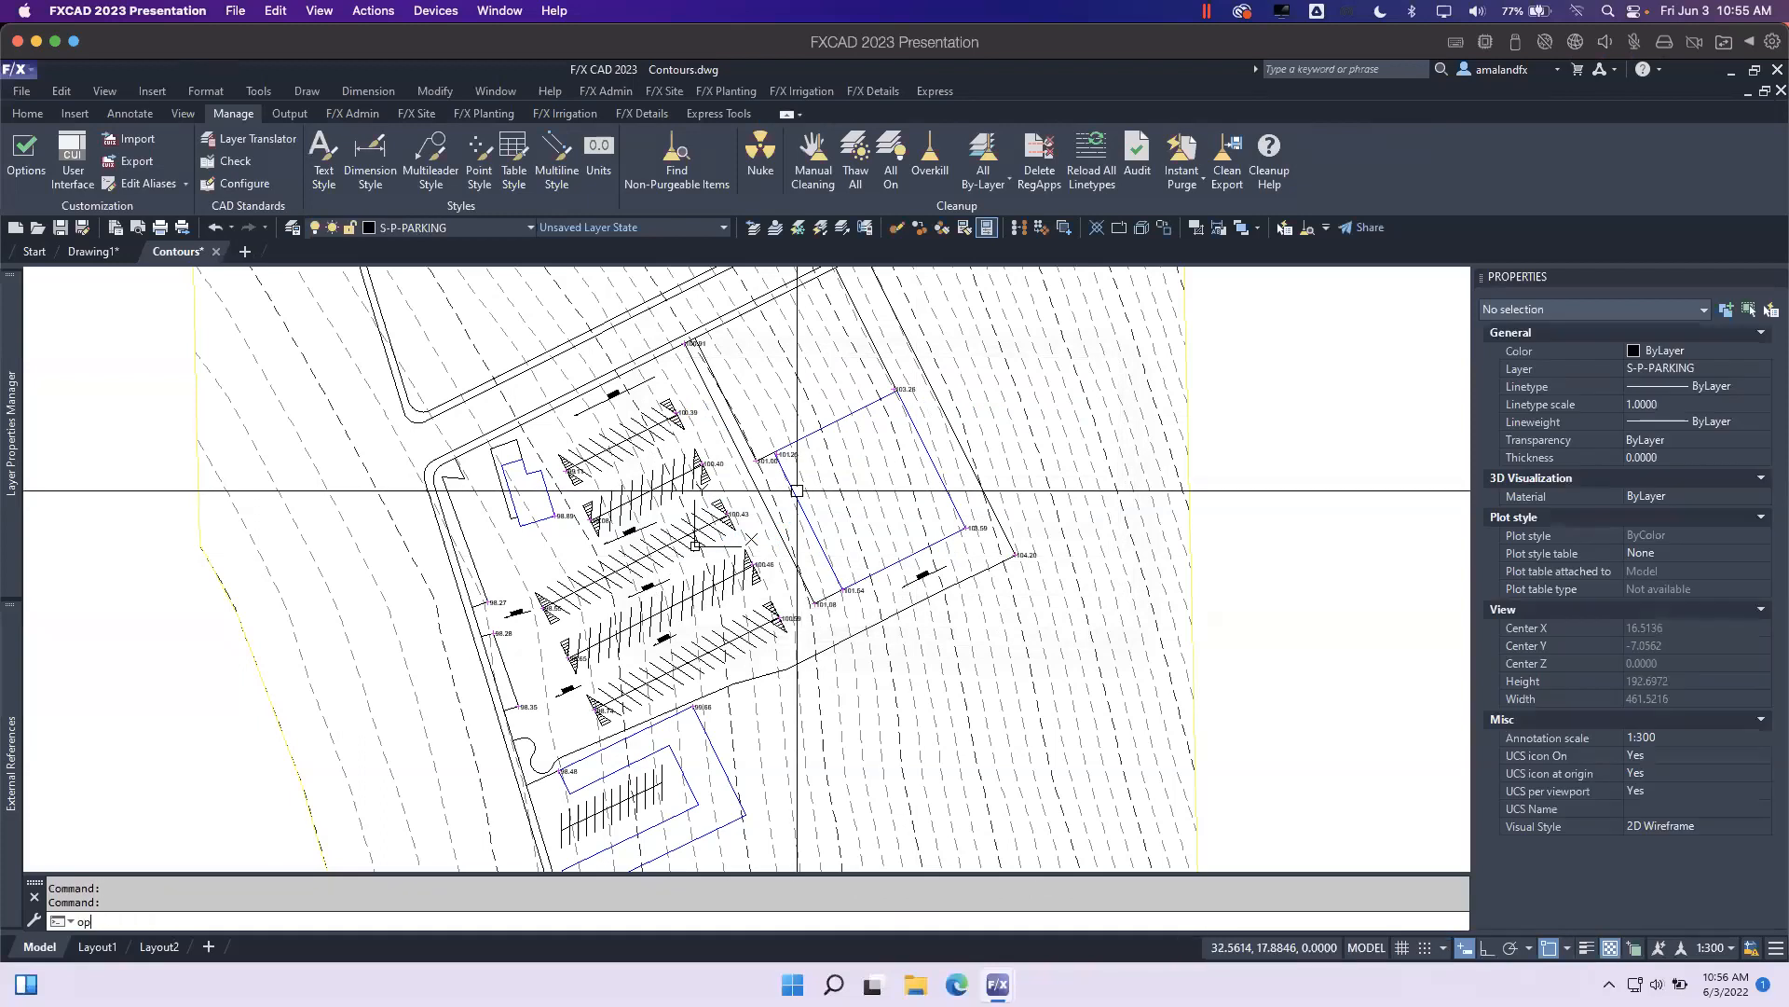
key(Return)
click(1016, 609)
click(970, 649)
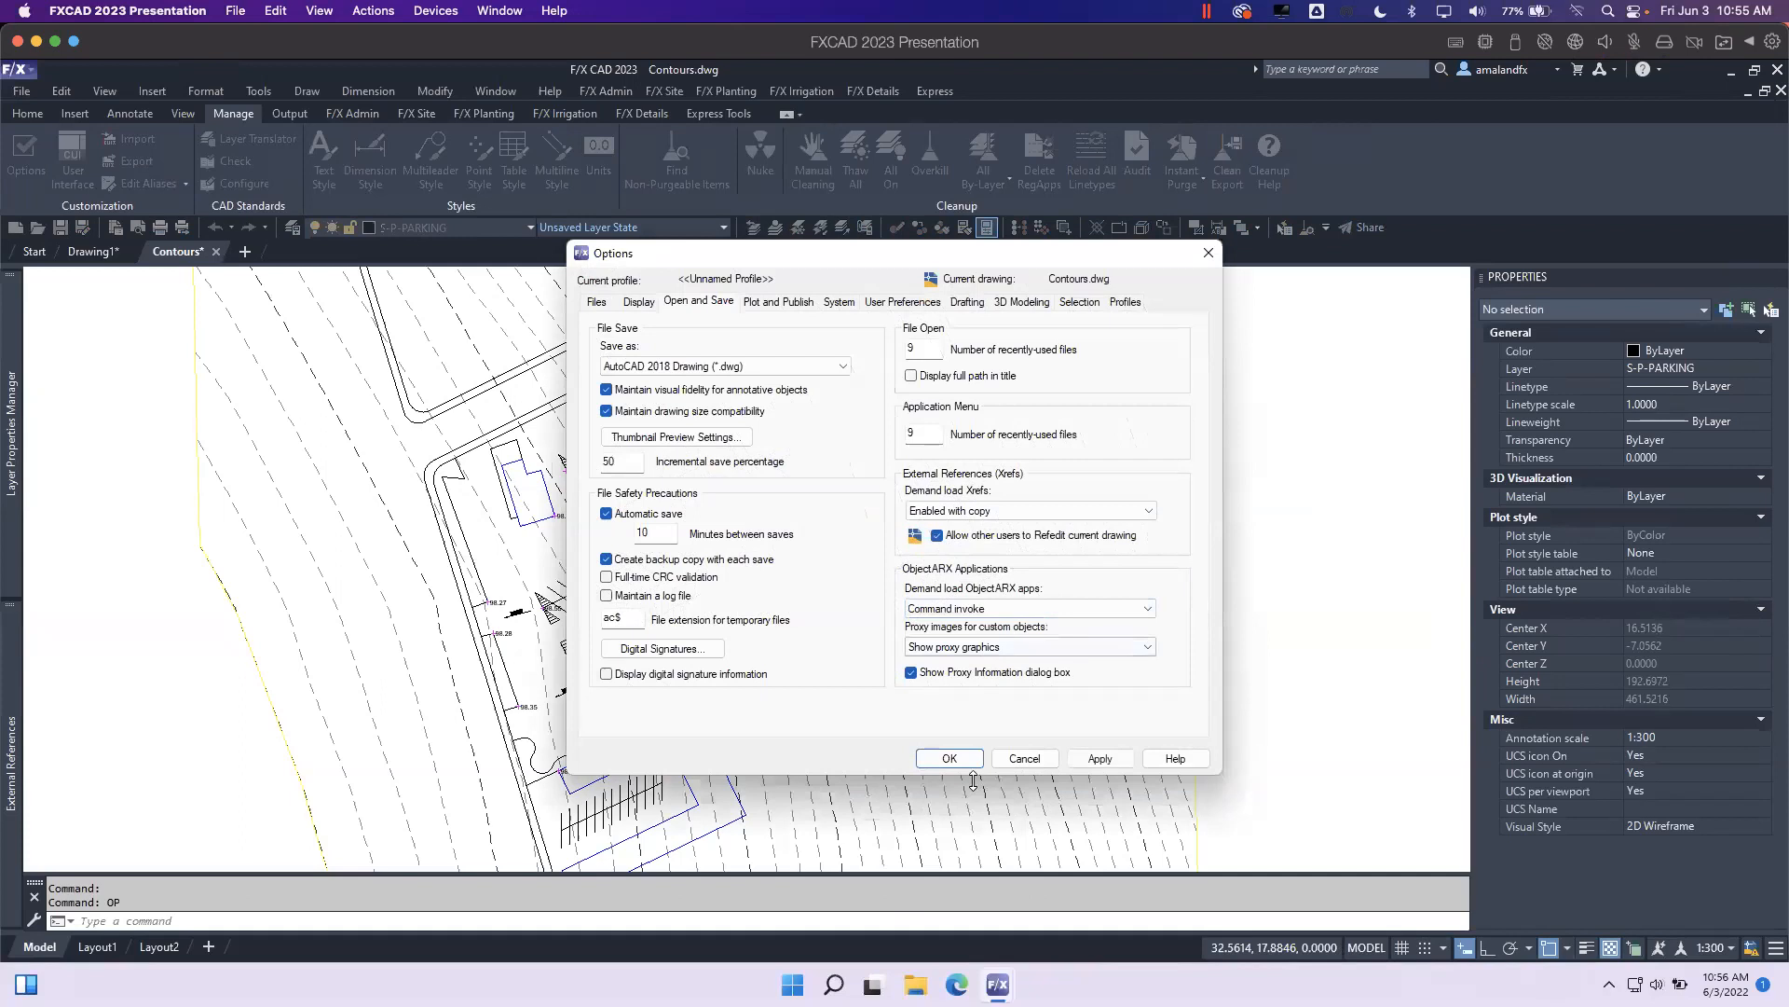
click(950, 757)
Close Contours.dwg without saving its changes, keeping Drawing1 open.
click(1777, 70)
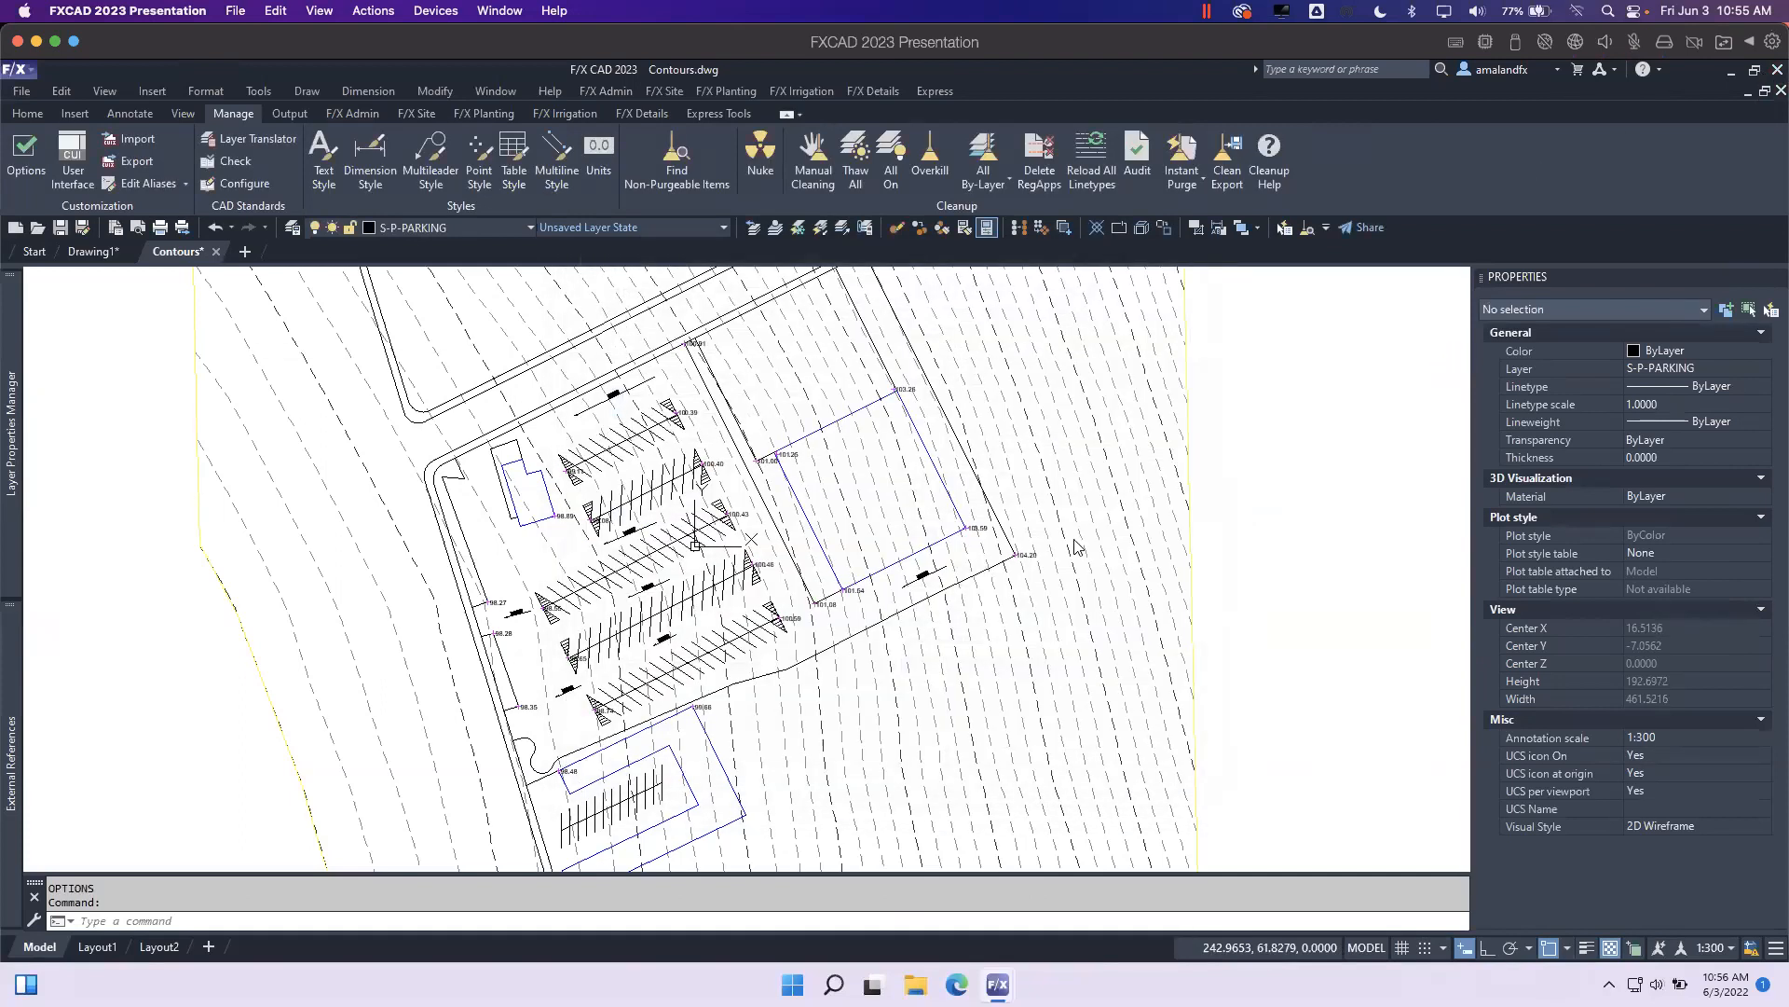
click(945, 560)
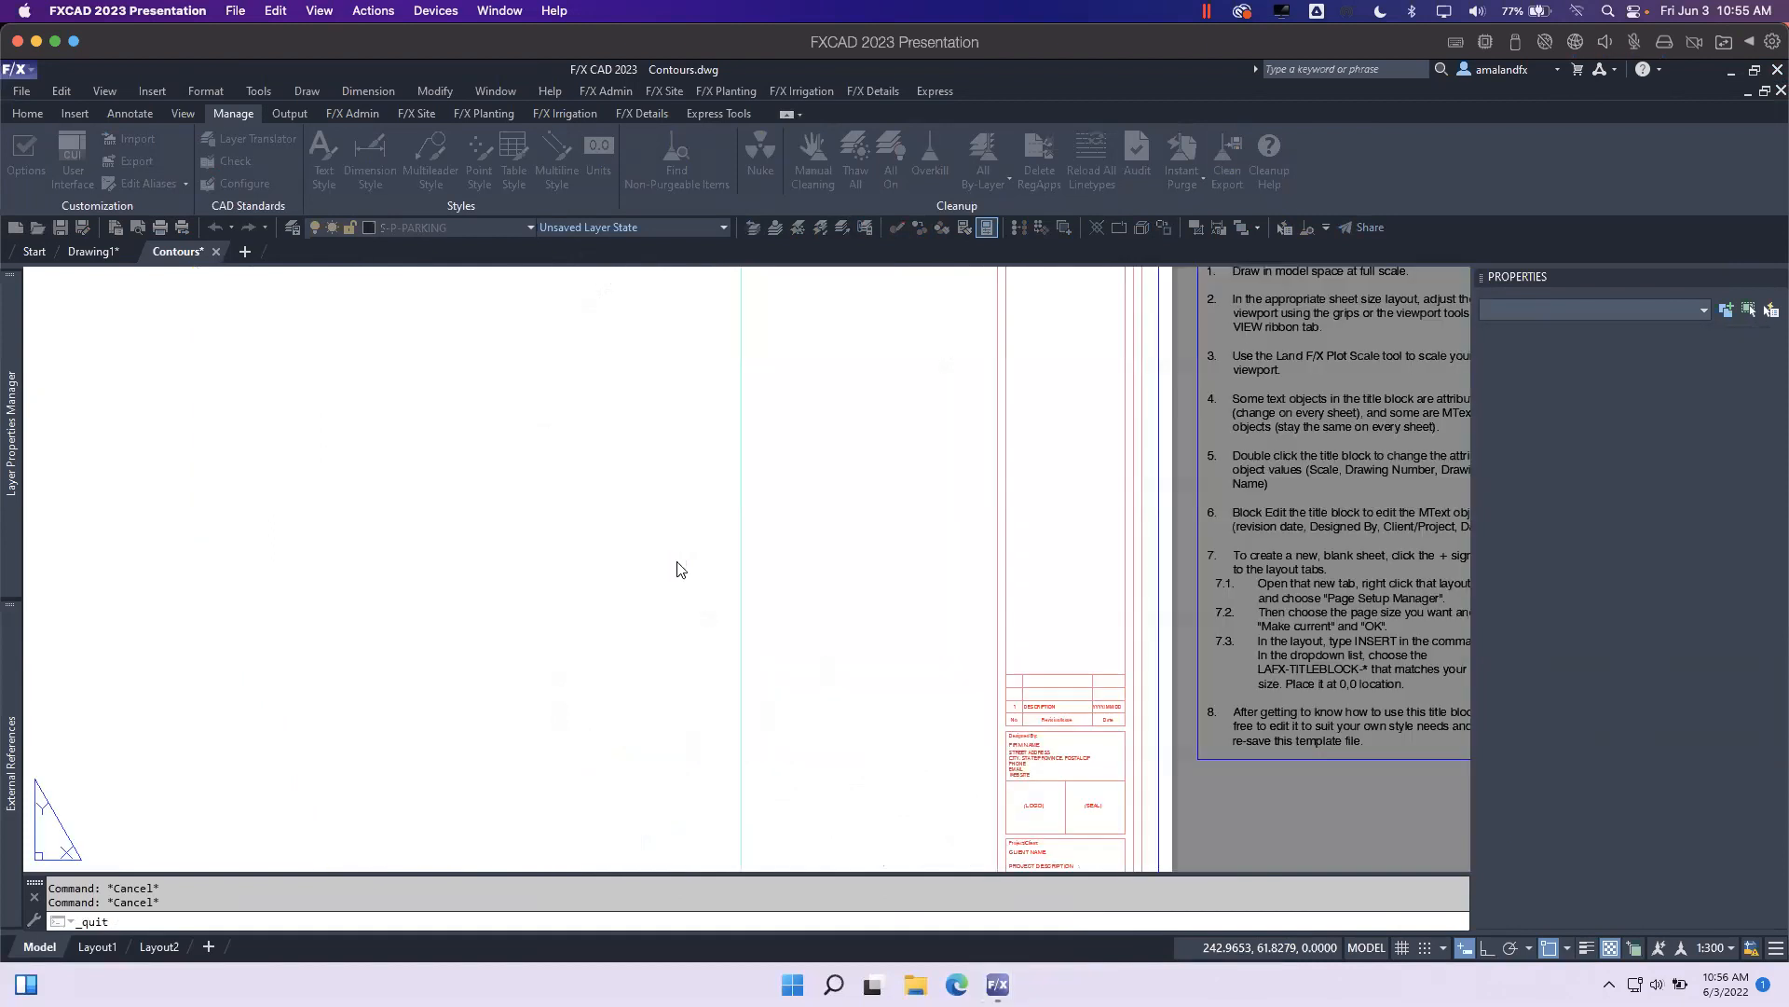
click(899, 559)
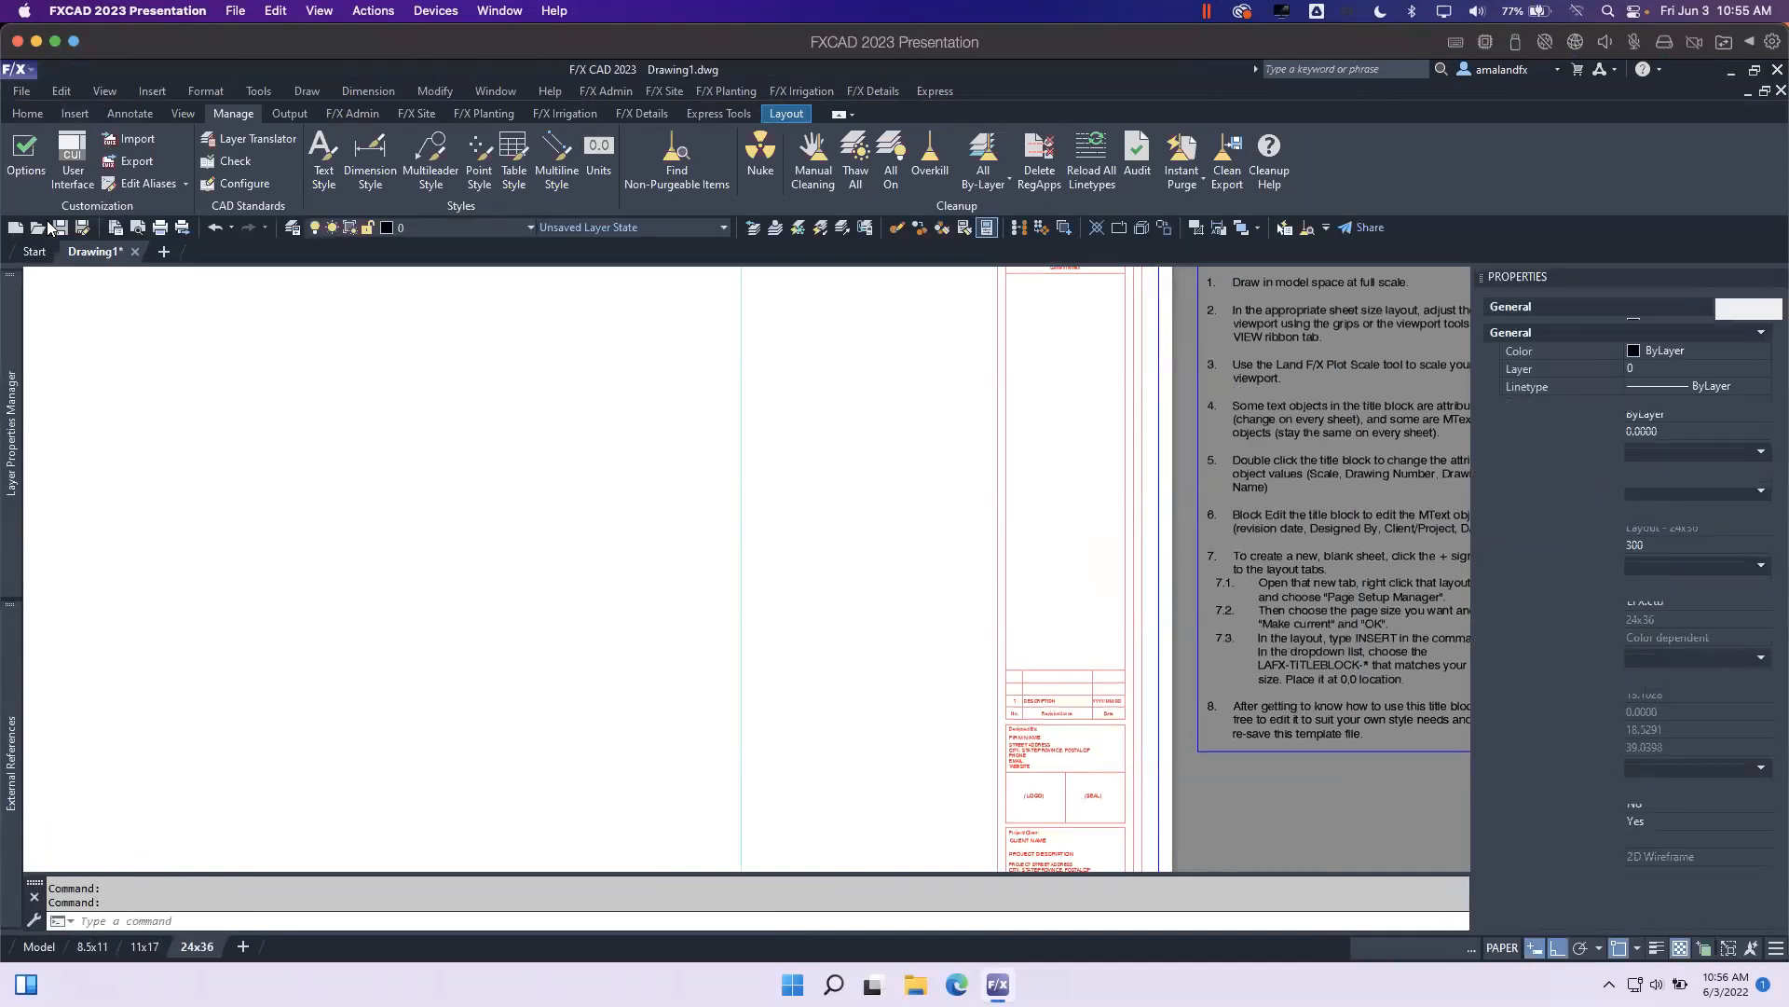
Reopen Contours.dwg from the AutoCAD folder and continue past the foreign DWG file warning.
click(37, 228)
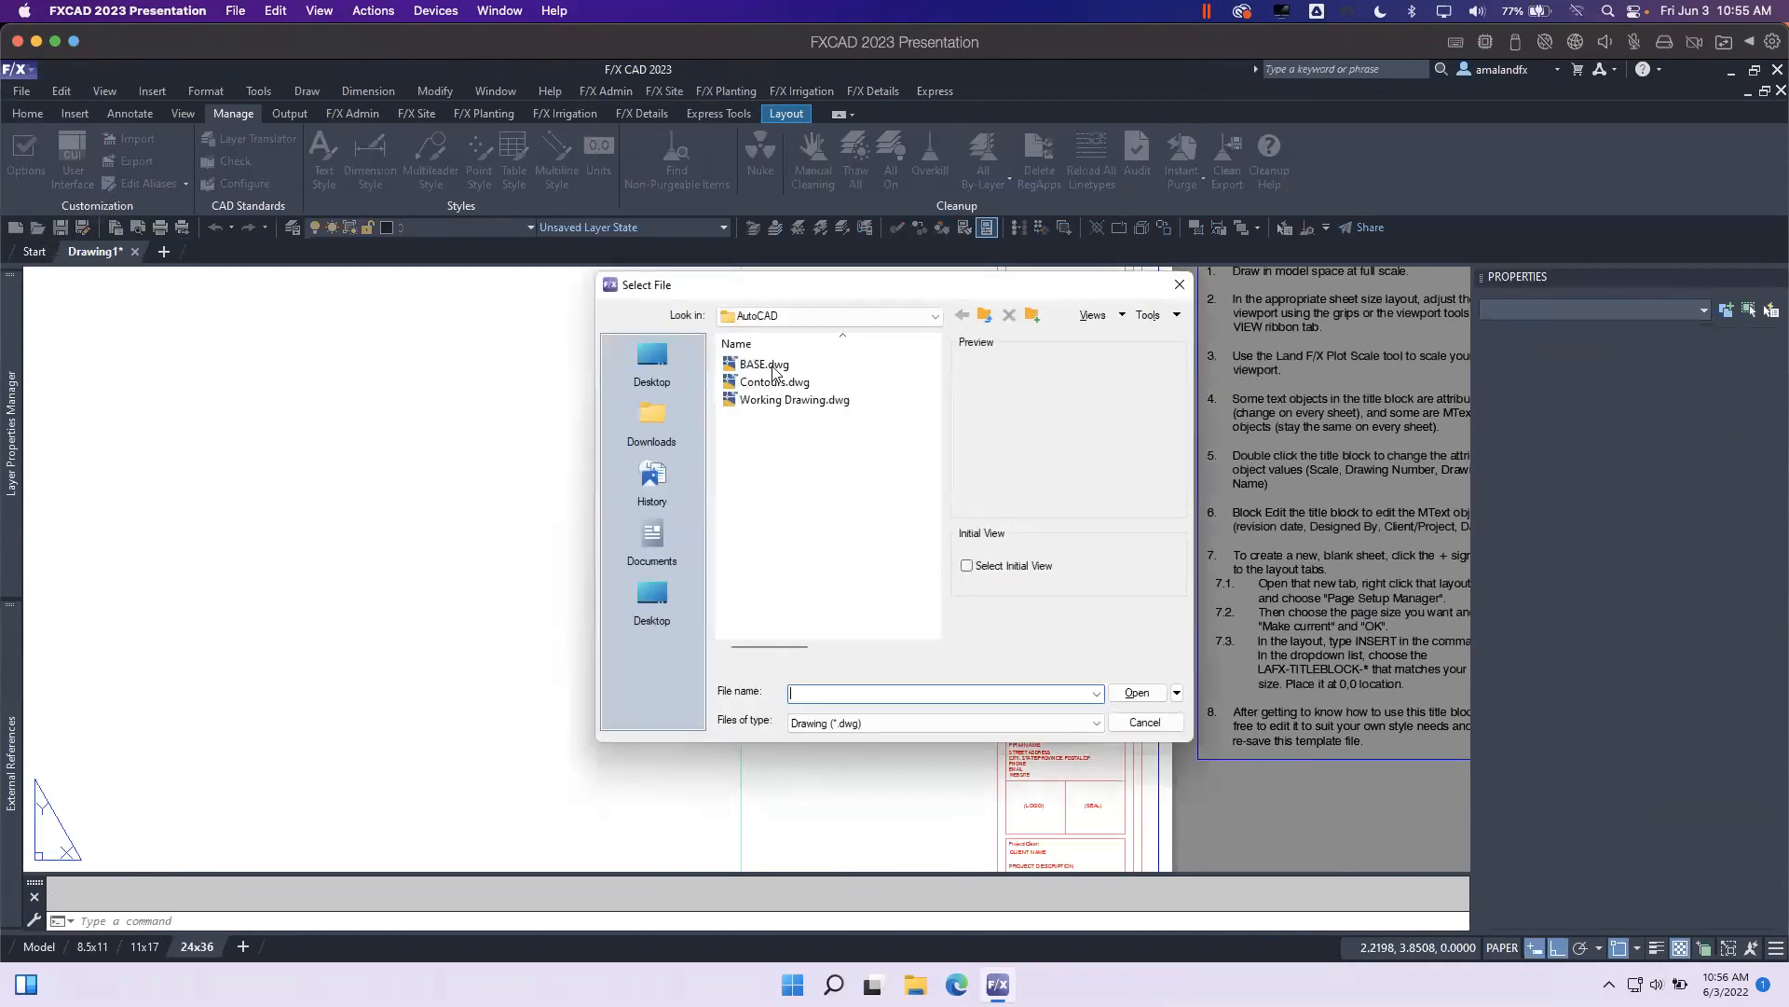
click(774, 382)
click(1134, 693)
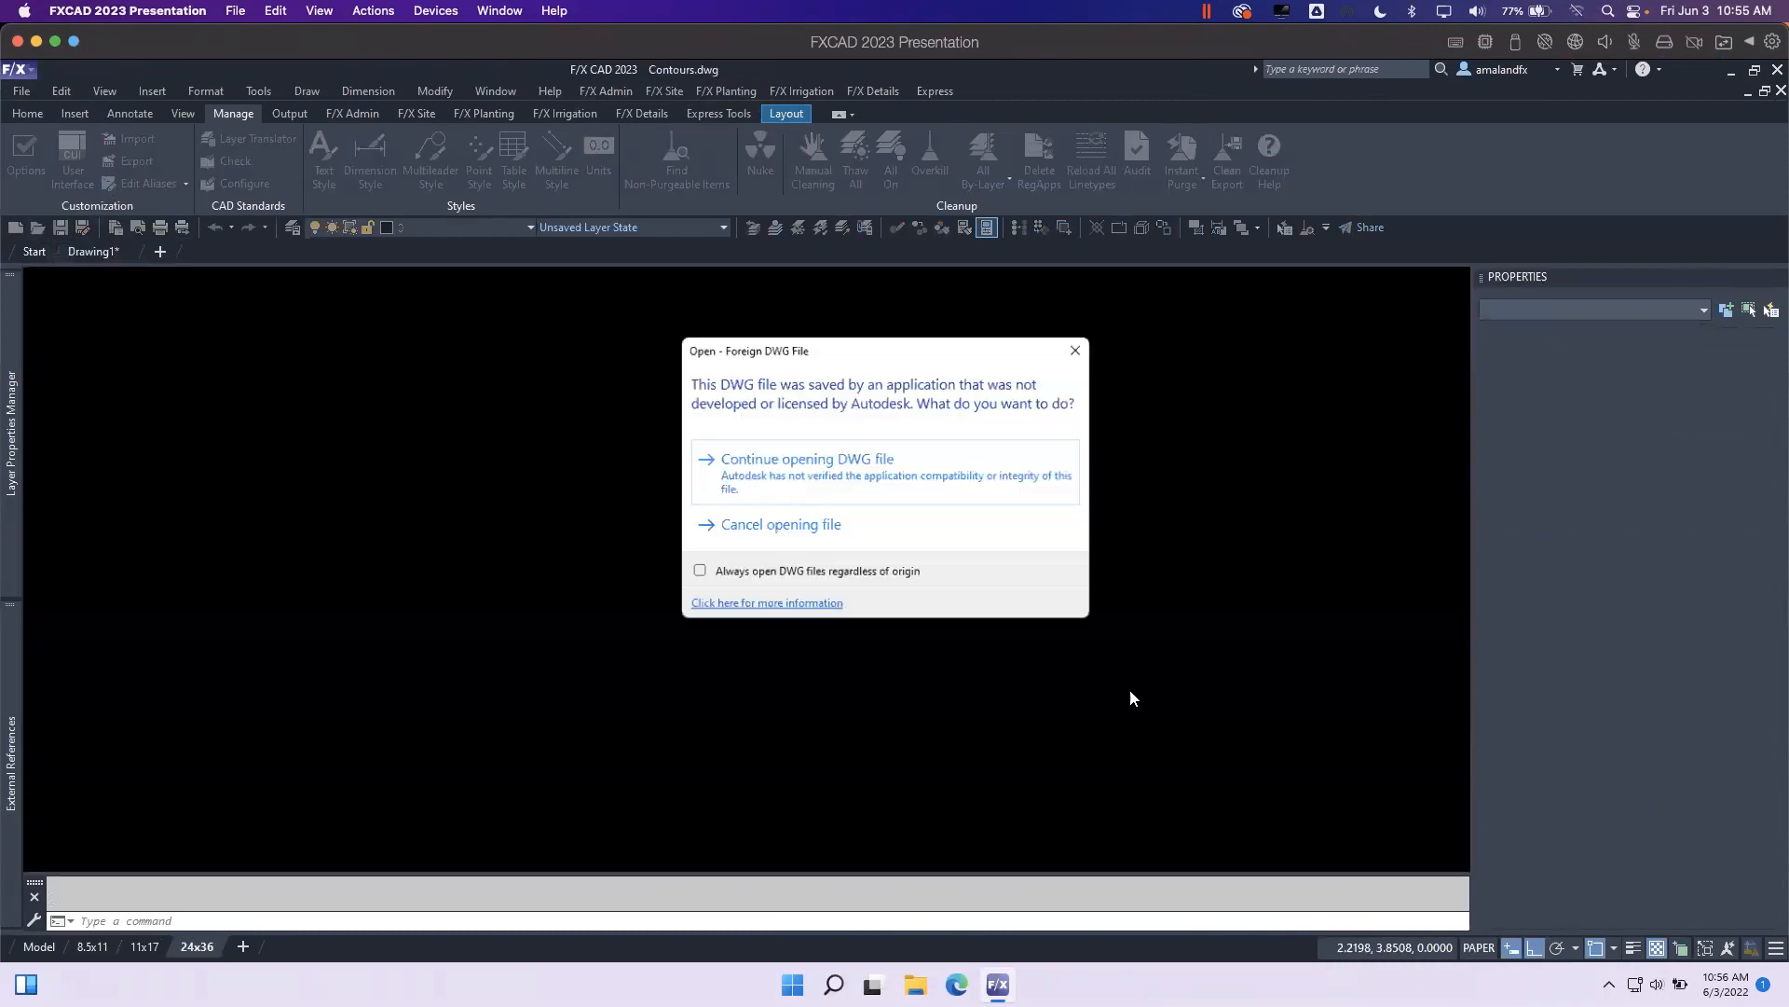
click(876, 458)
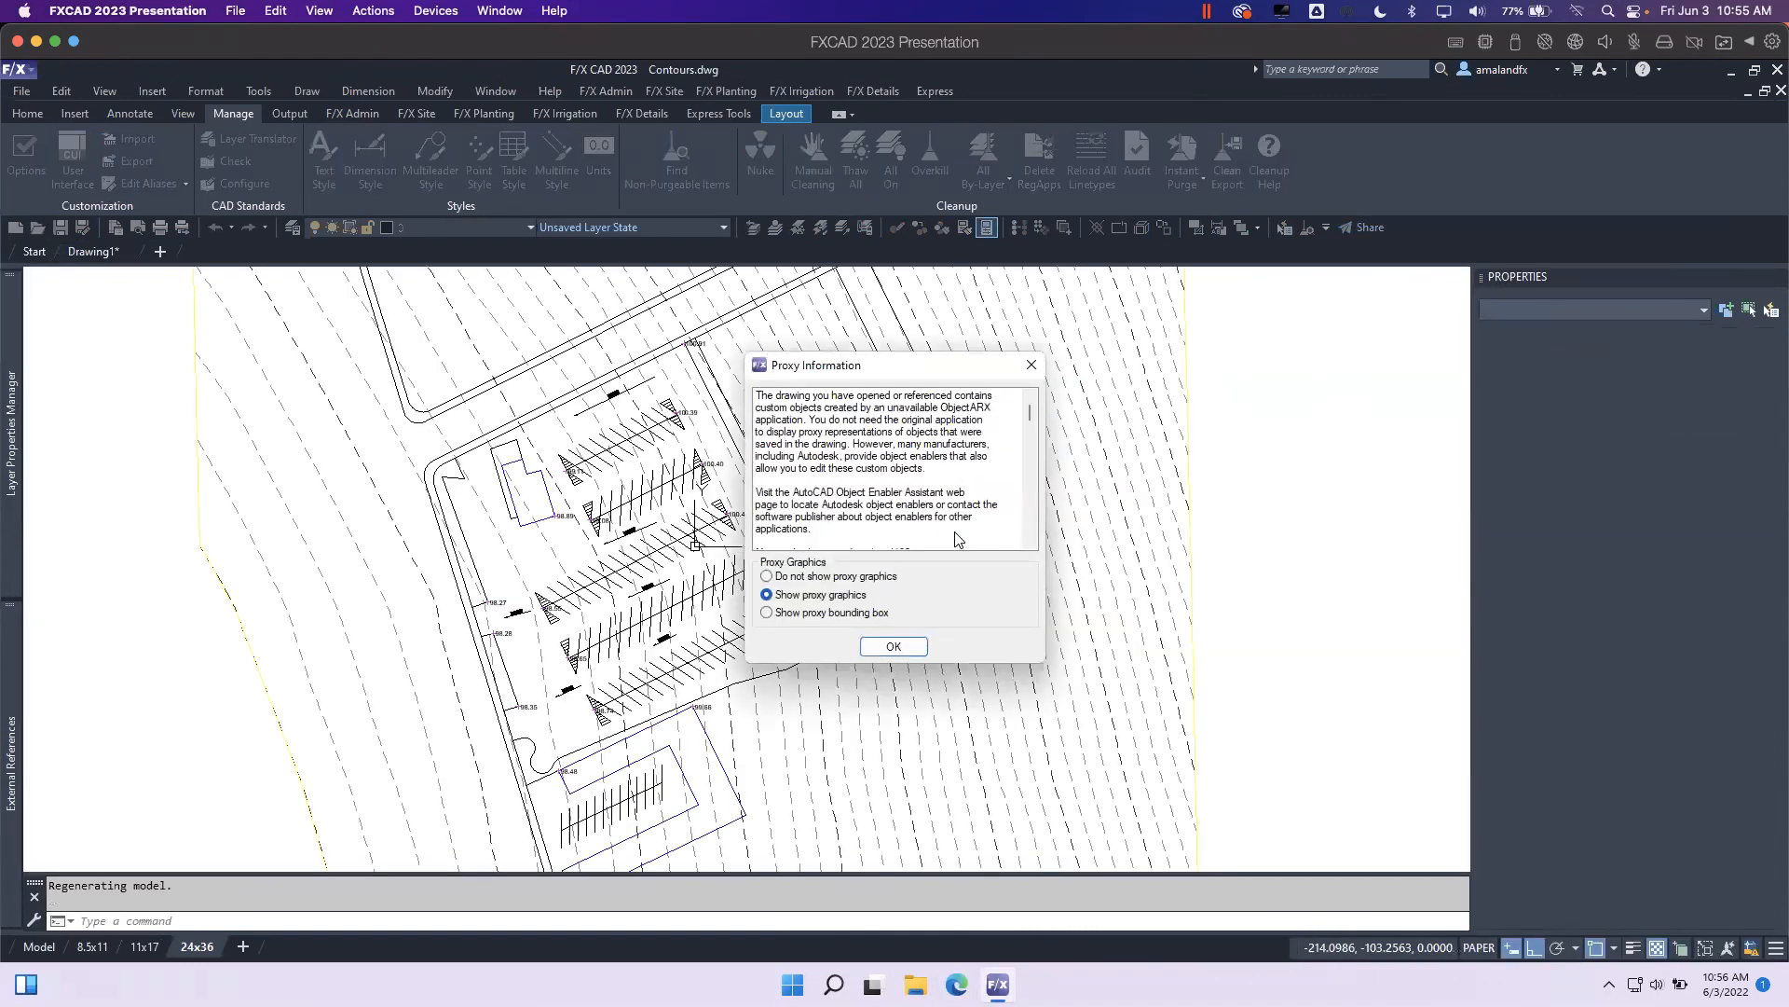
Enlarge the Proxy Information dialog, review its missing applications, and accept it with proxy graphics shown, ignoring the unresolved reference files.
drag(1043, 662, 1169, 909)
drag(987, 367, 853, 247)
drag(959, 338, 959, 385)
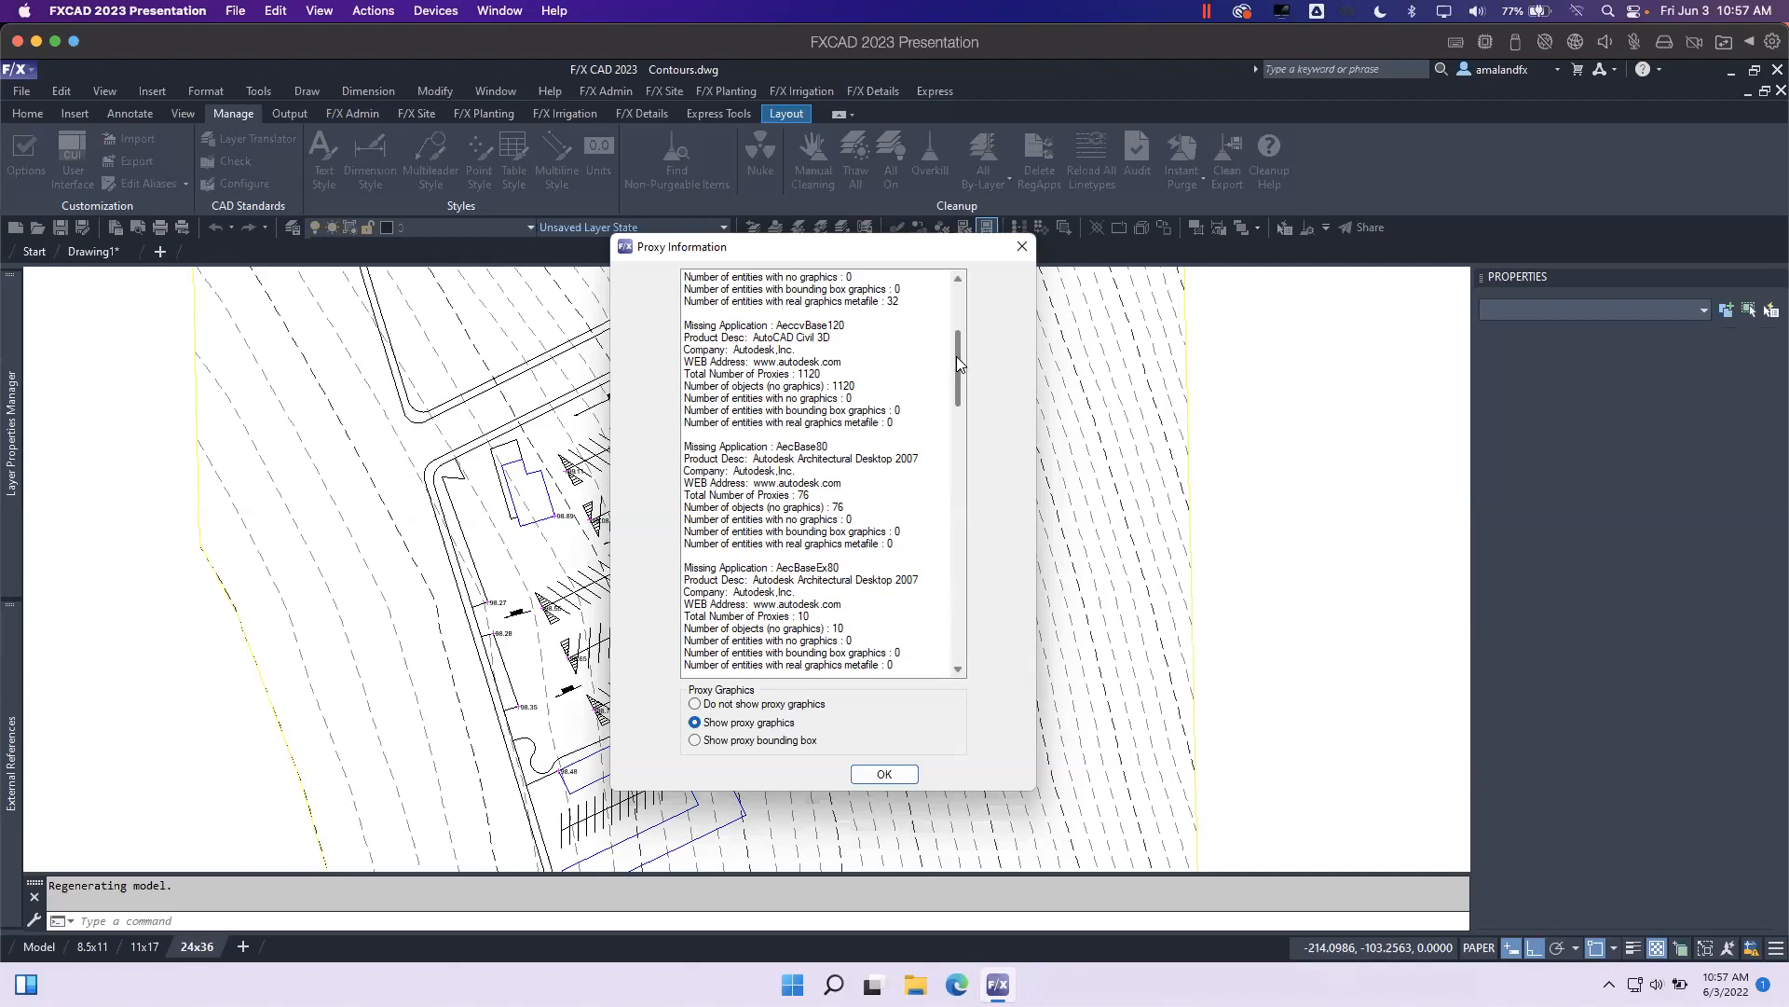
scroll(956, 356, down, 2)
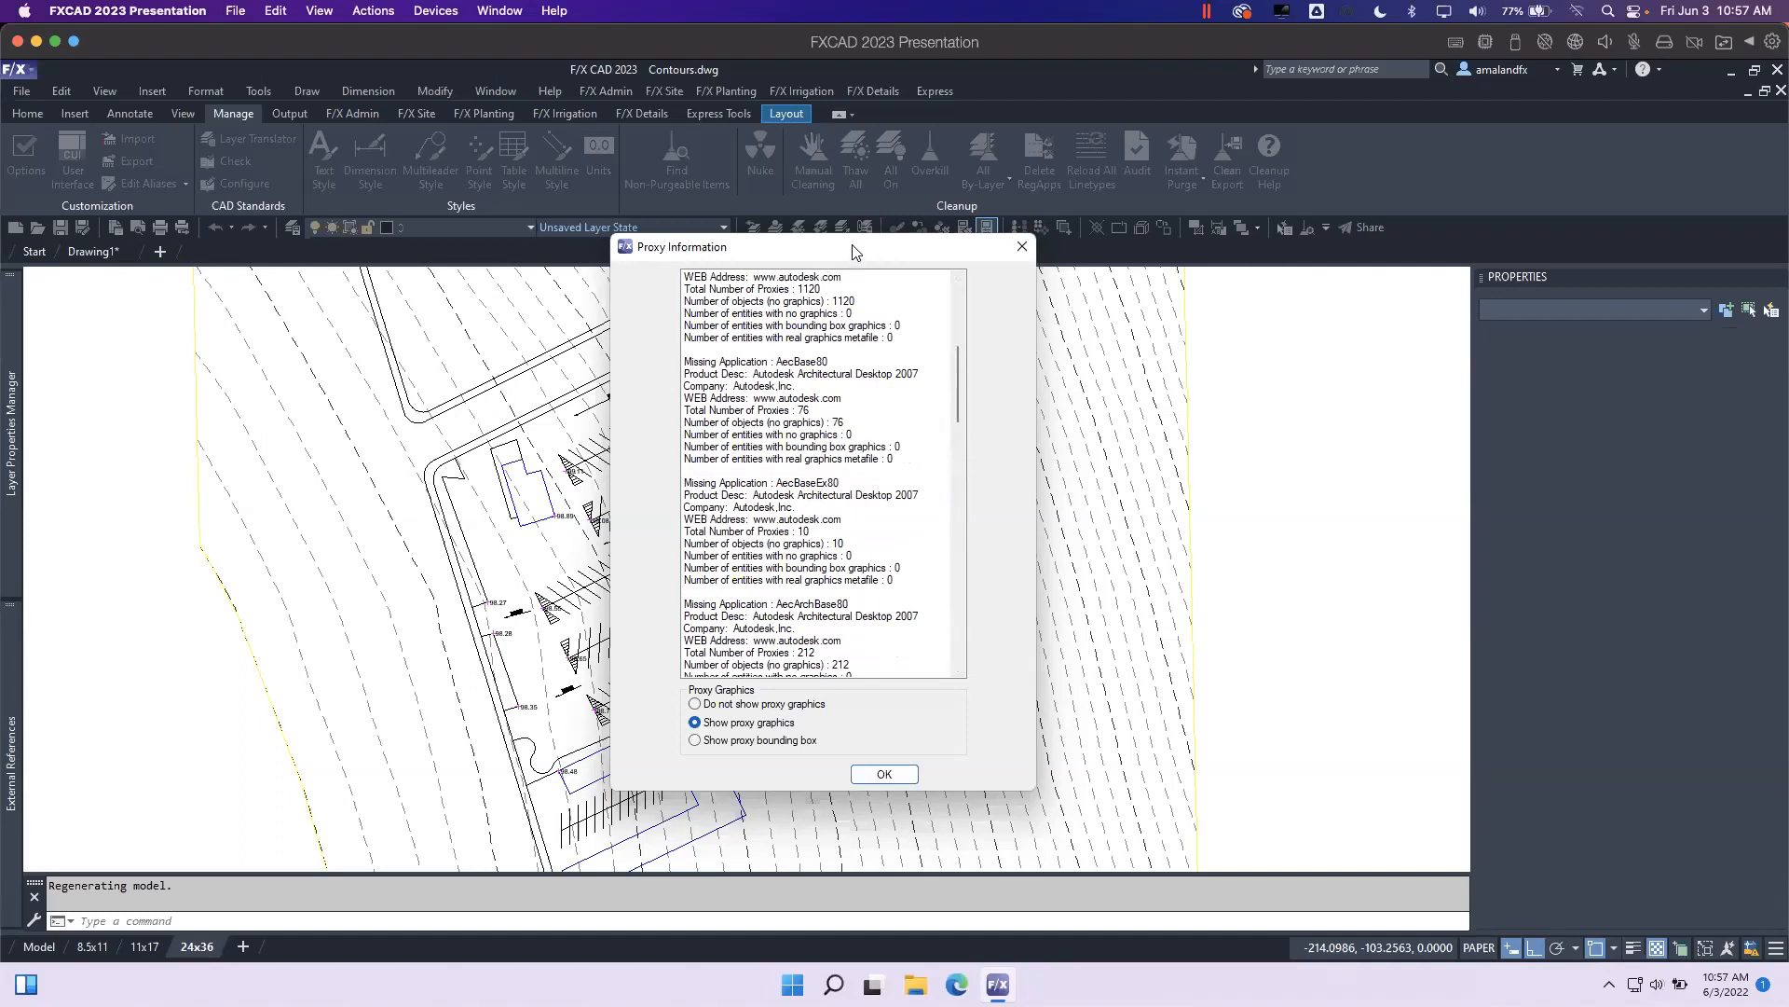
drag(852, 250, 861, 256)
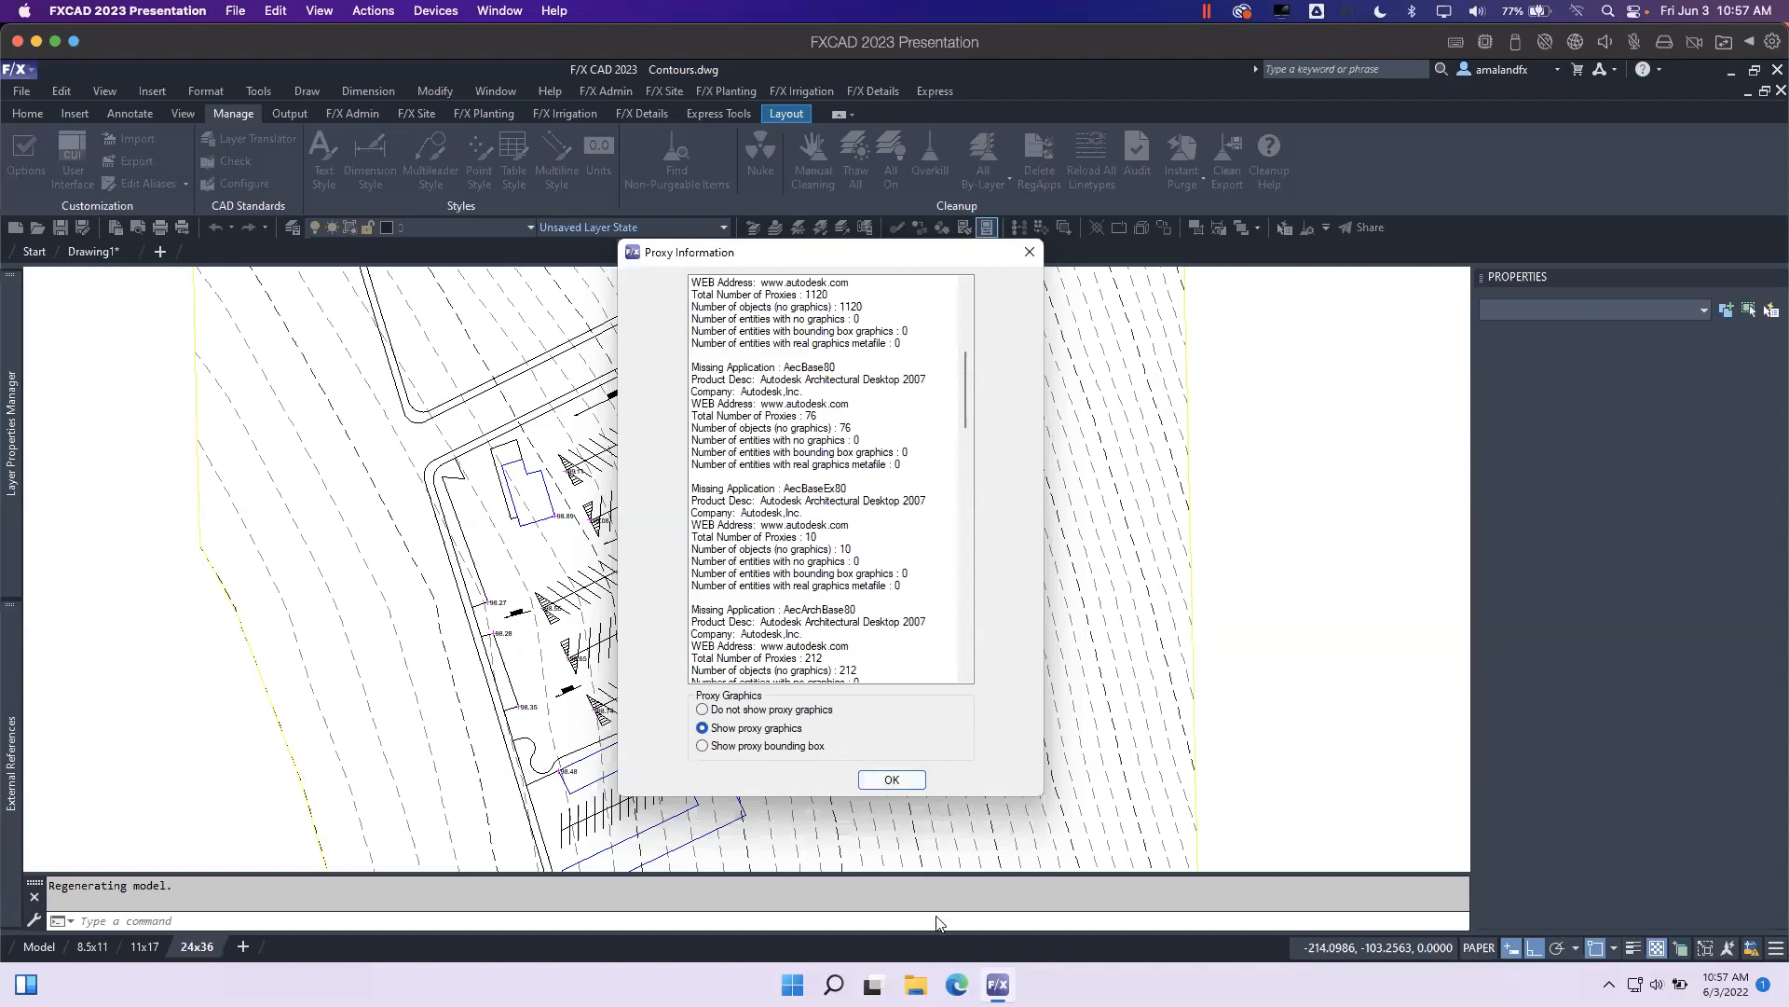
click(892, 780)
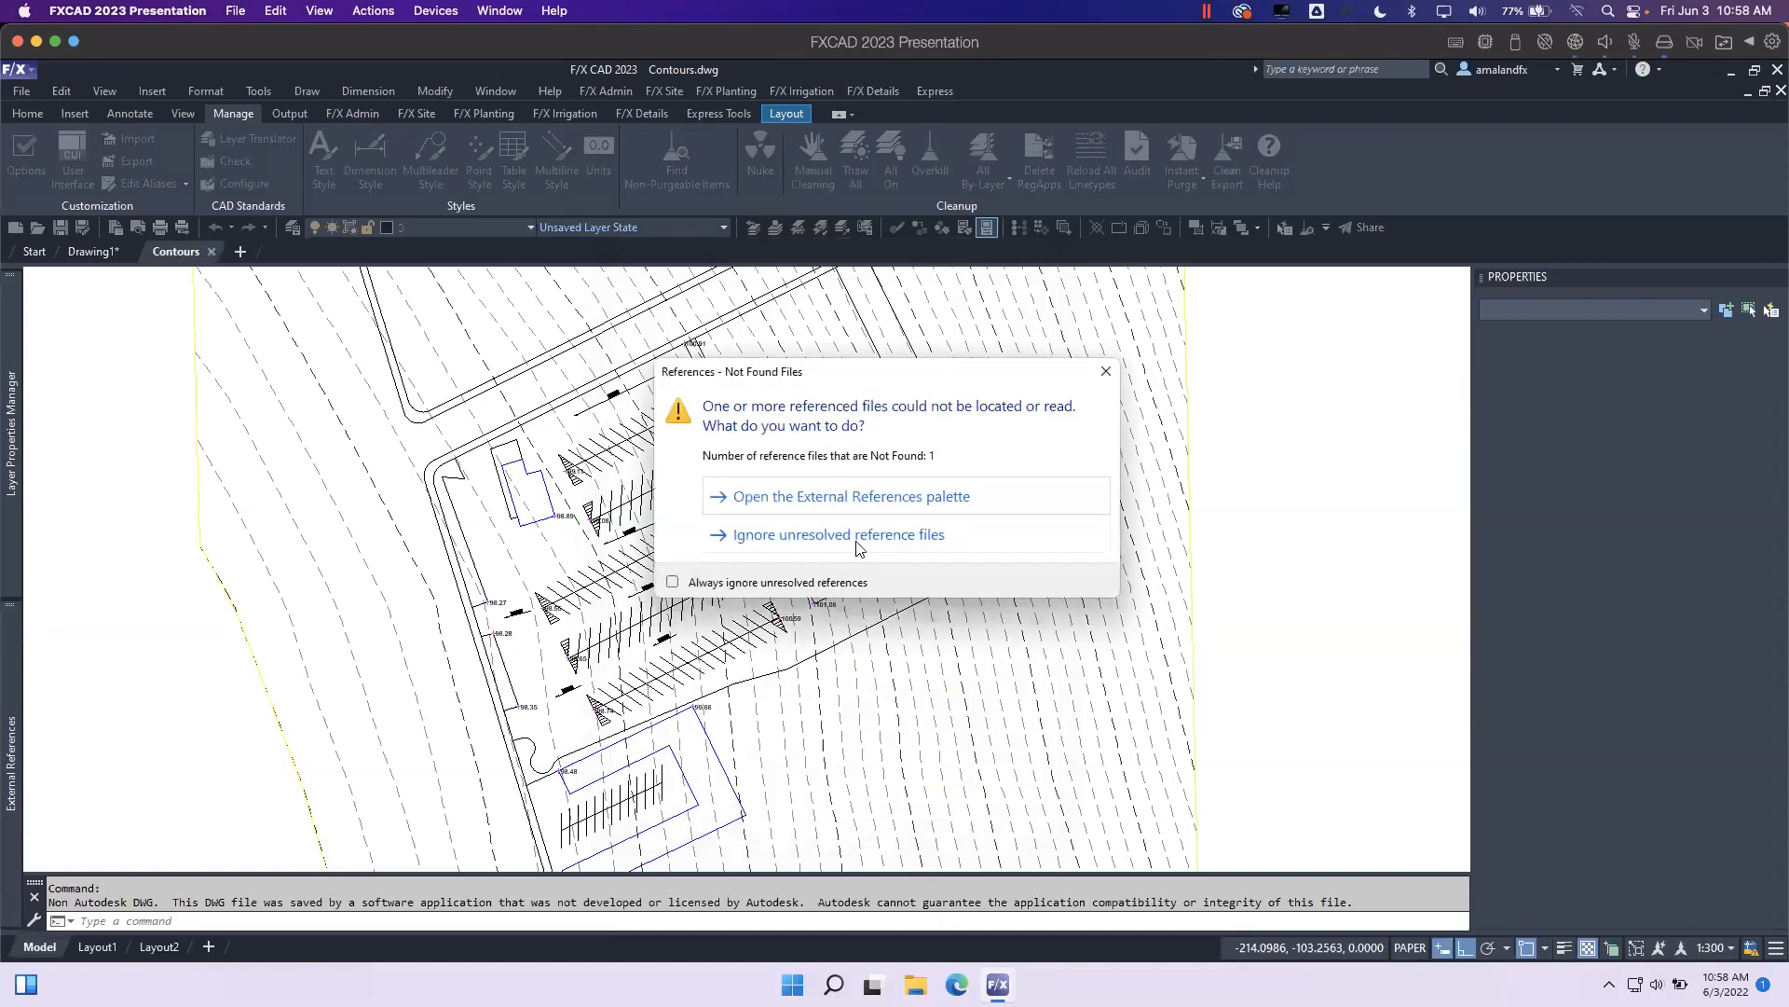
click(858, 541)
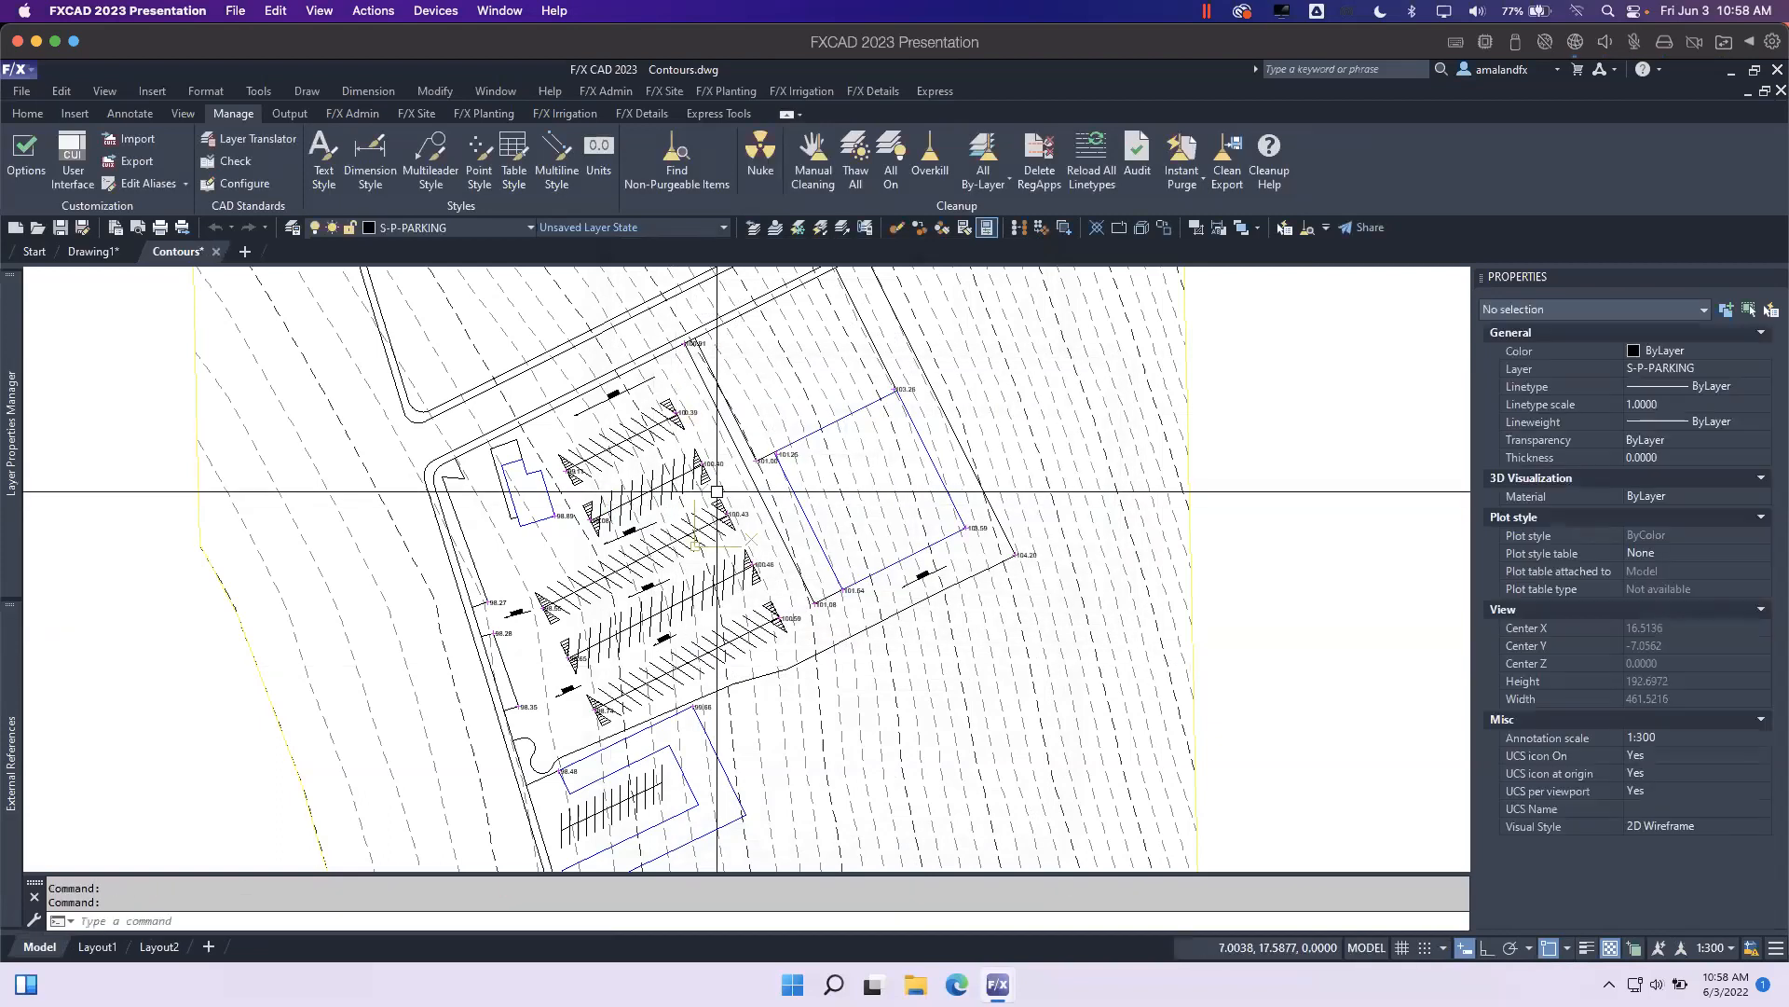
Check the ObjectARX demand-load setting in the Open and Save options and leave it without making changes.
text(op)
key(Return)
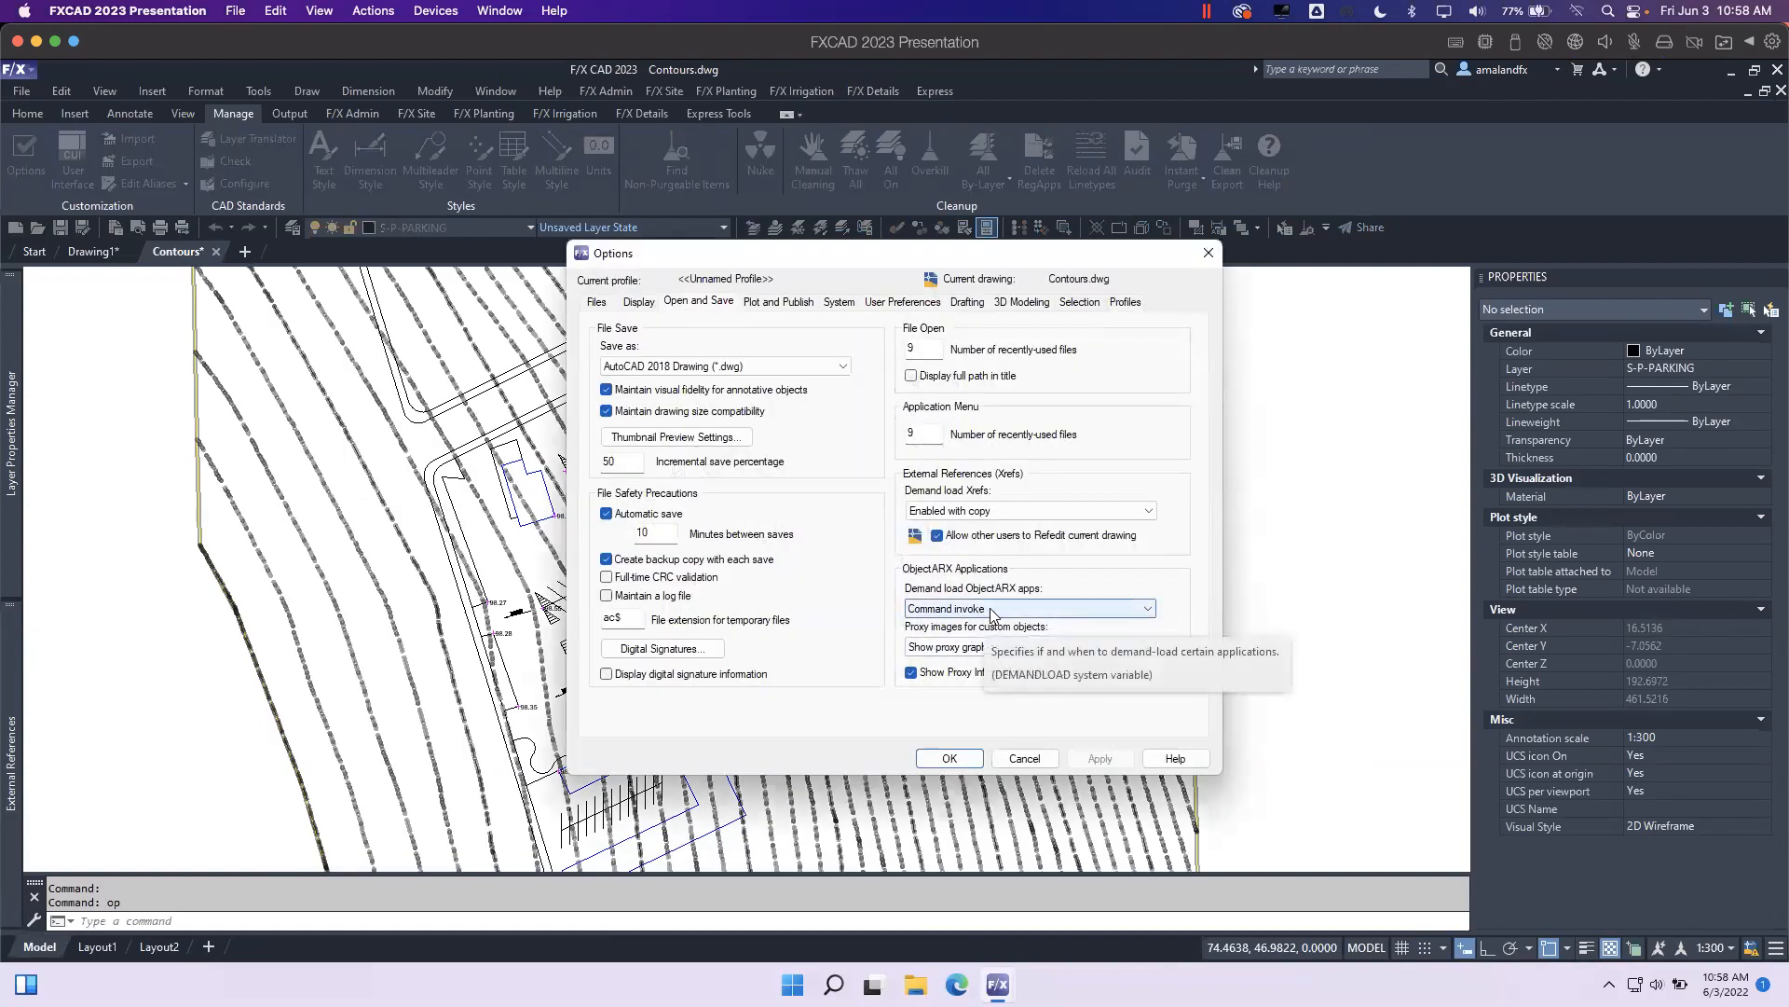
click(1024, 758)
click(1267, 498)
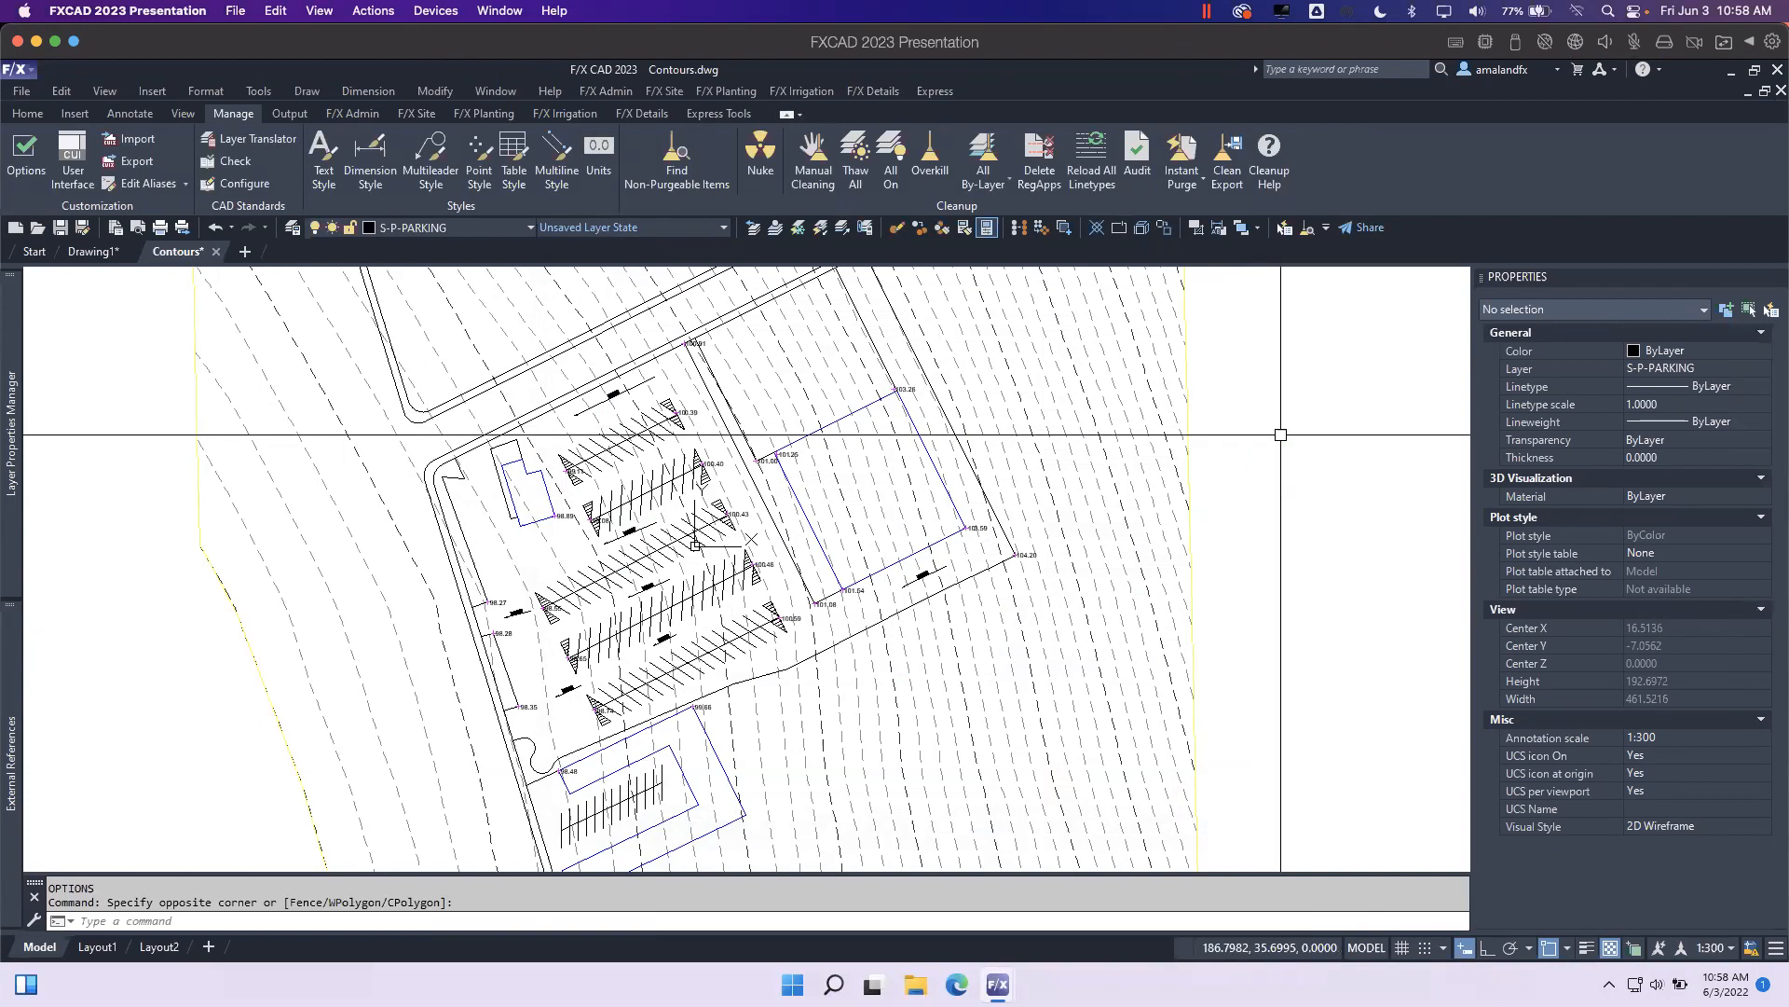
click(1354, 639)
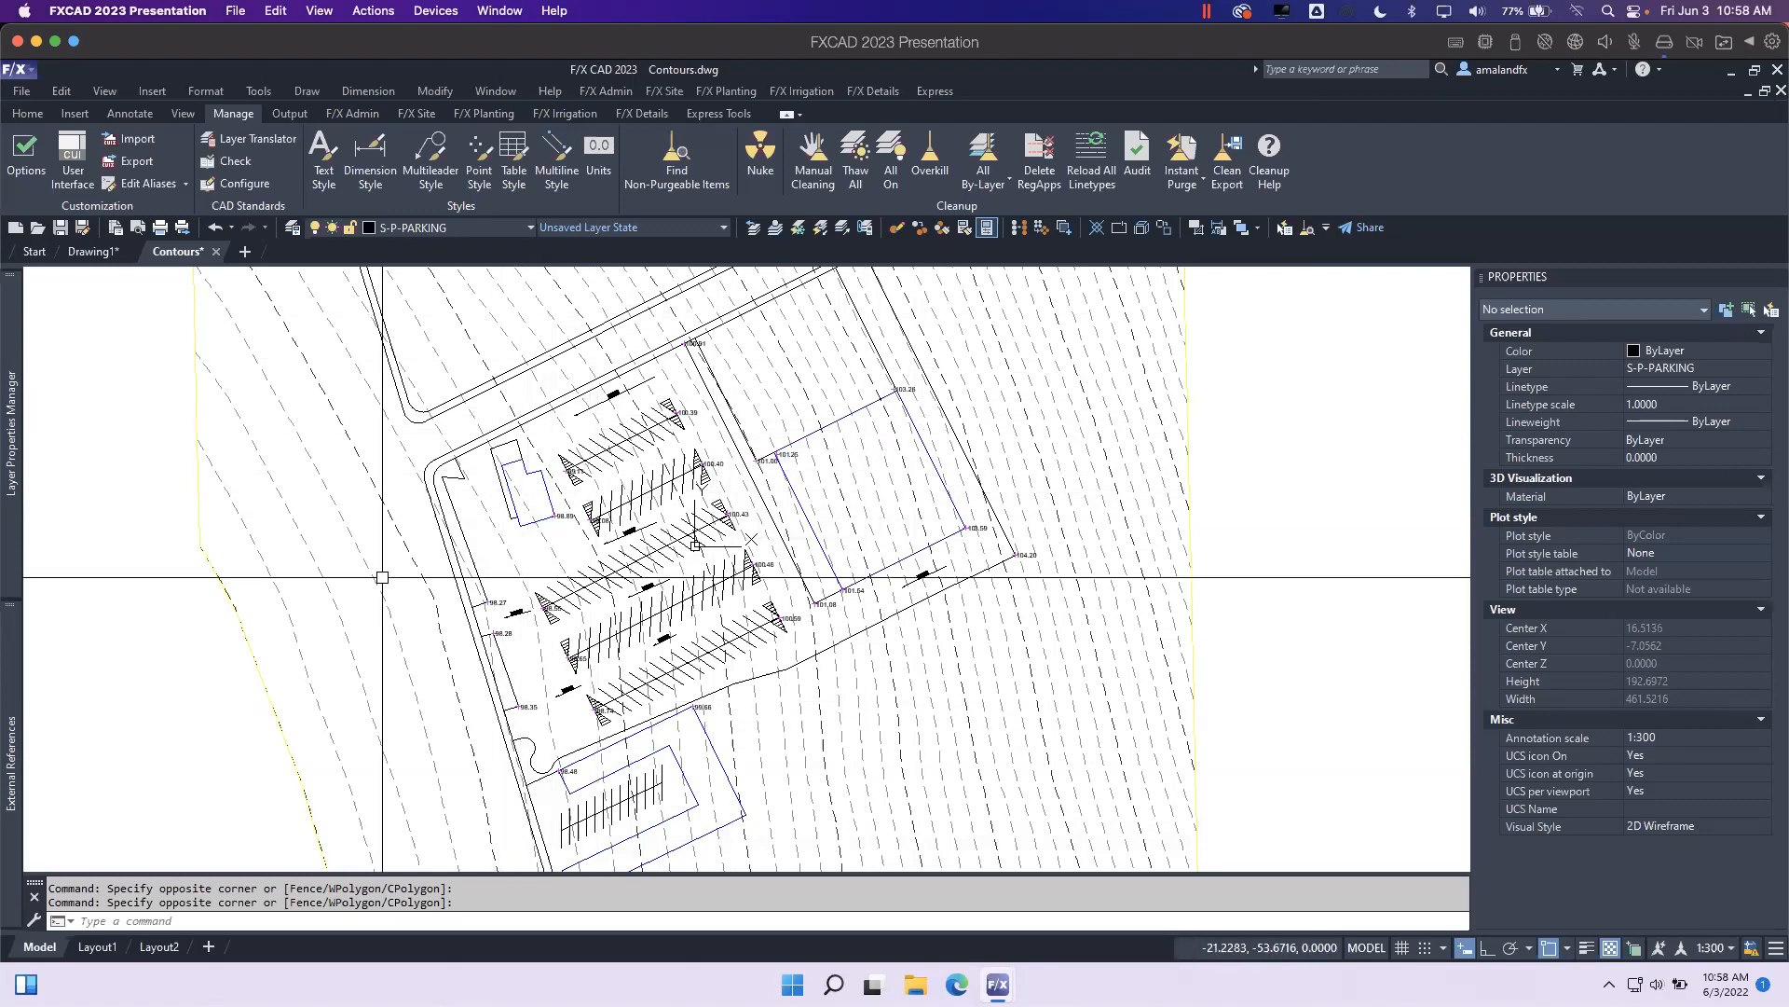
Explode the proxy entity containing the site contours and check the properties of one resulting contour line near the eastern boundary.
click(1058, 467)
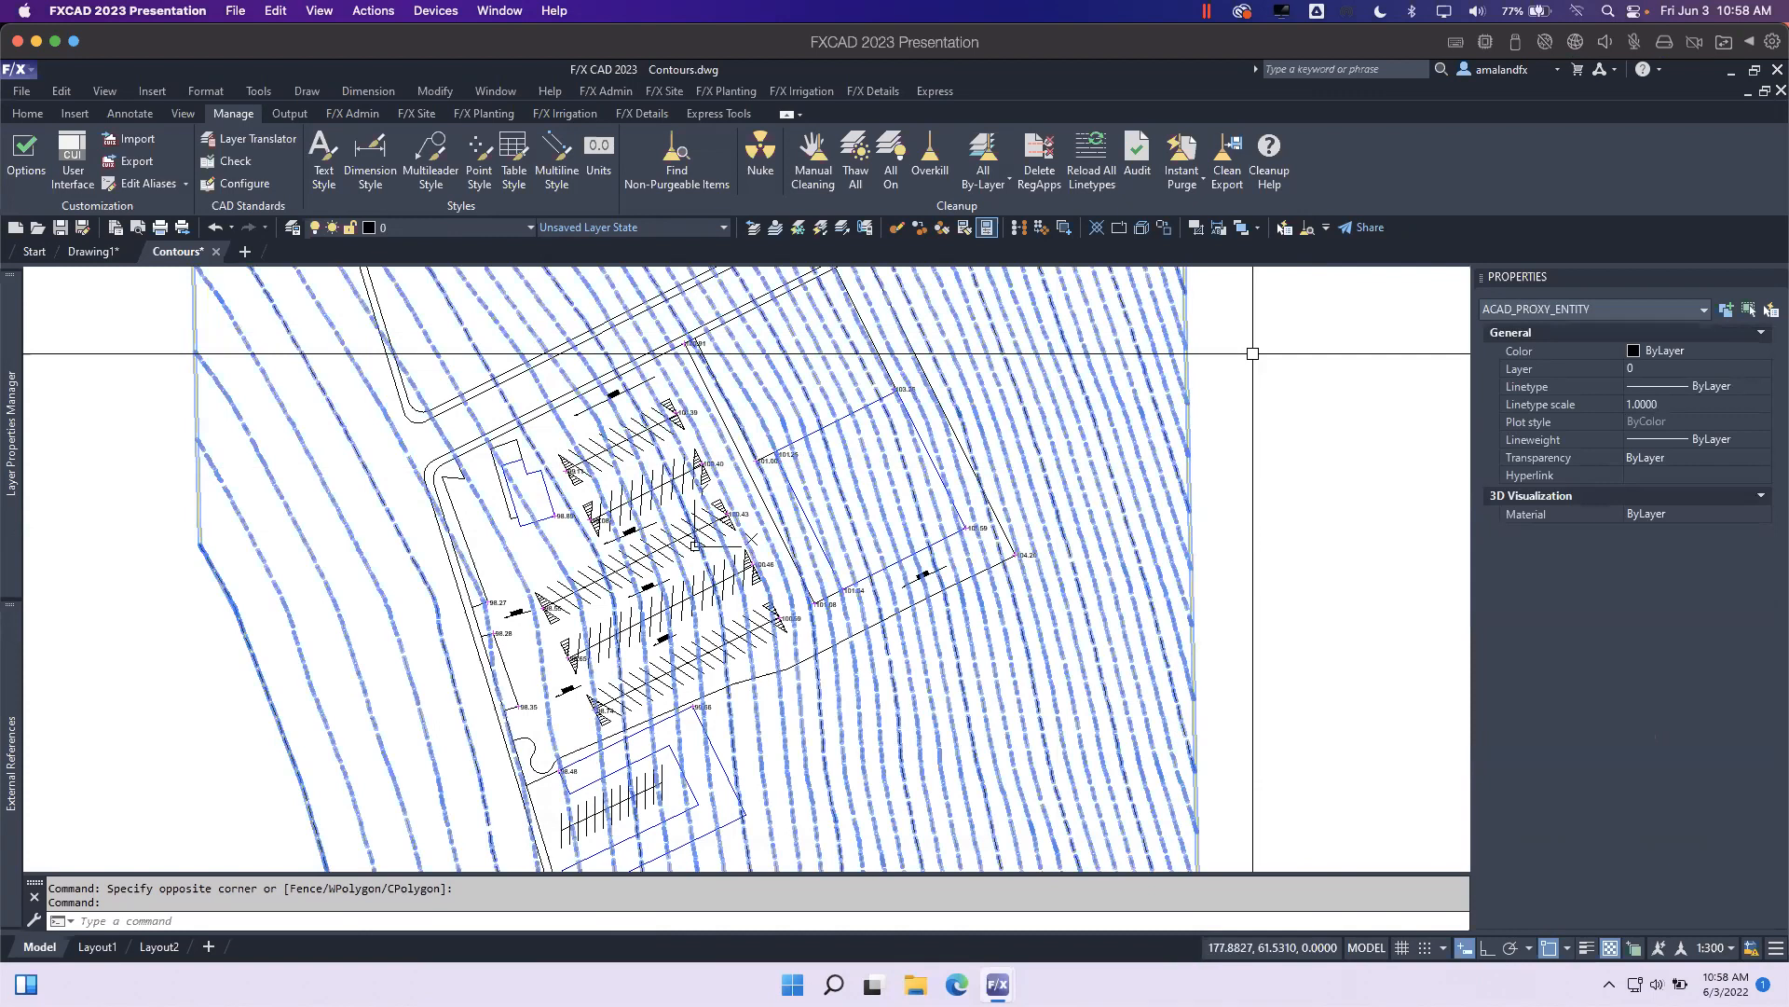
text(x)
key(Return)
click(1147, 382)
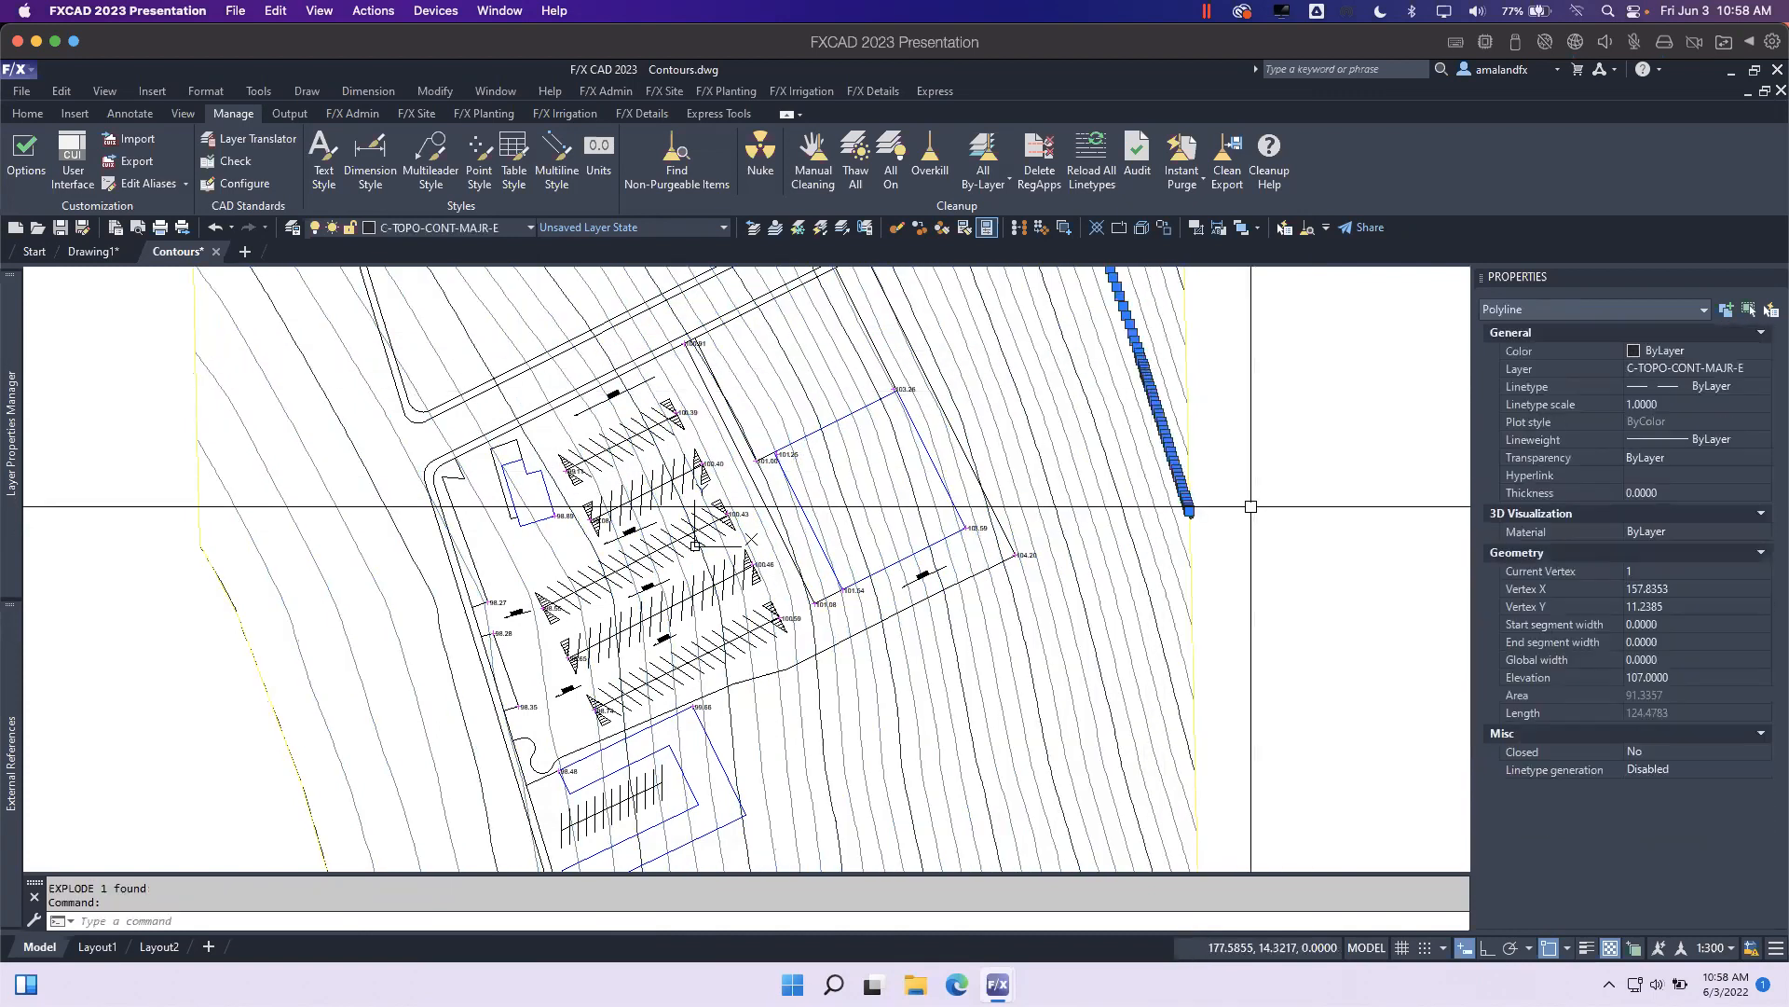
key(Escape)
Explode the proxy entity of the 99.11 spot elevation and check the properties of its resulting text.
scroll(594, 472, up, 4)
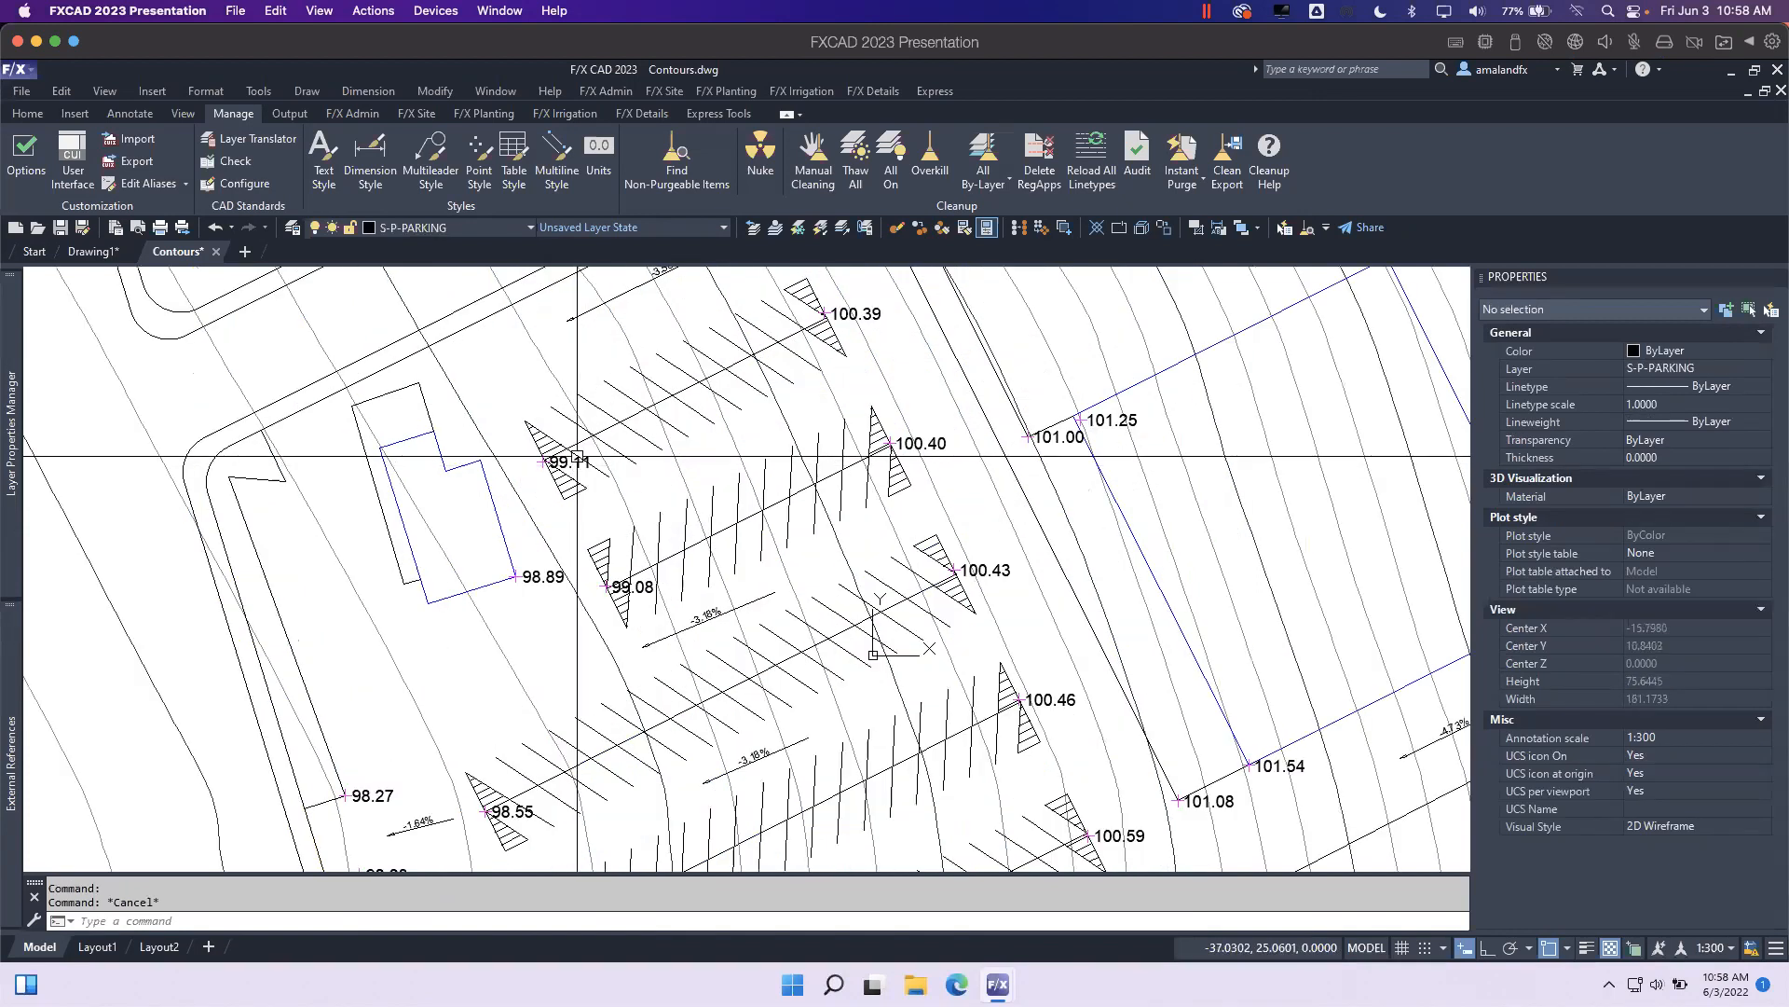
click(542, 461)
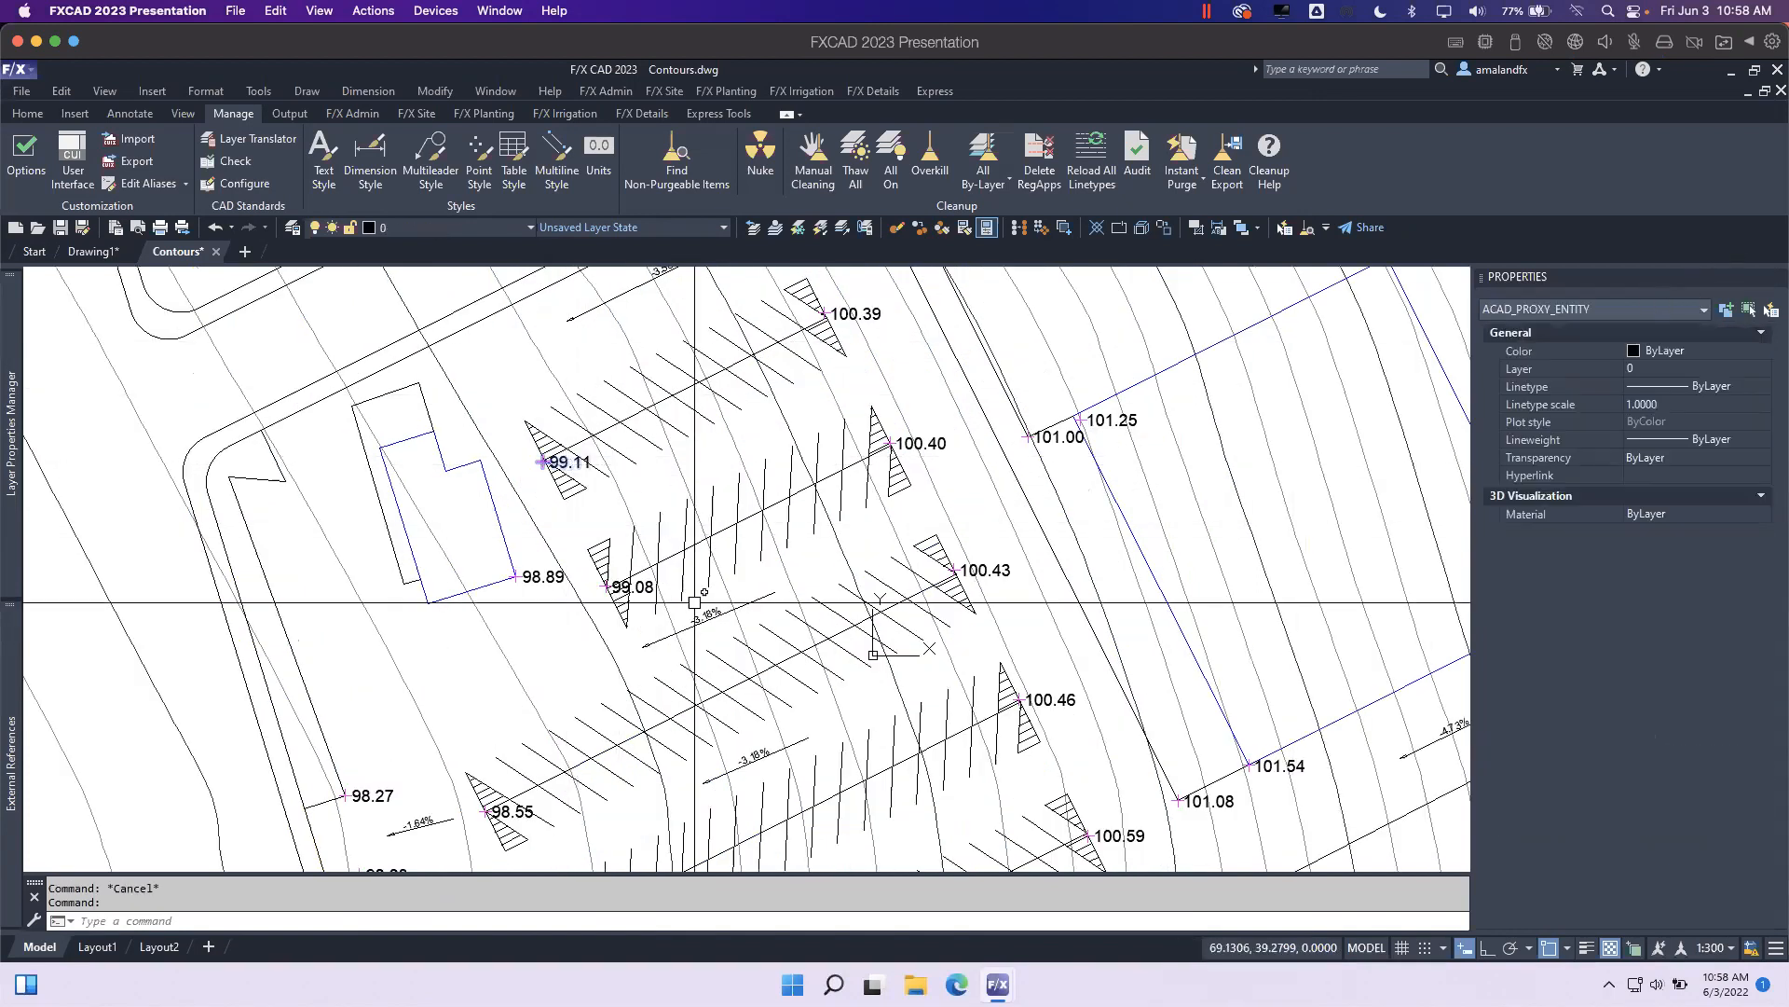
text(x)
key(Return)
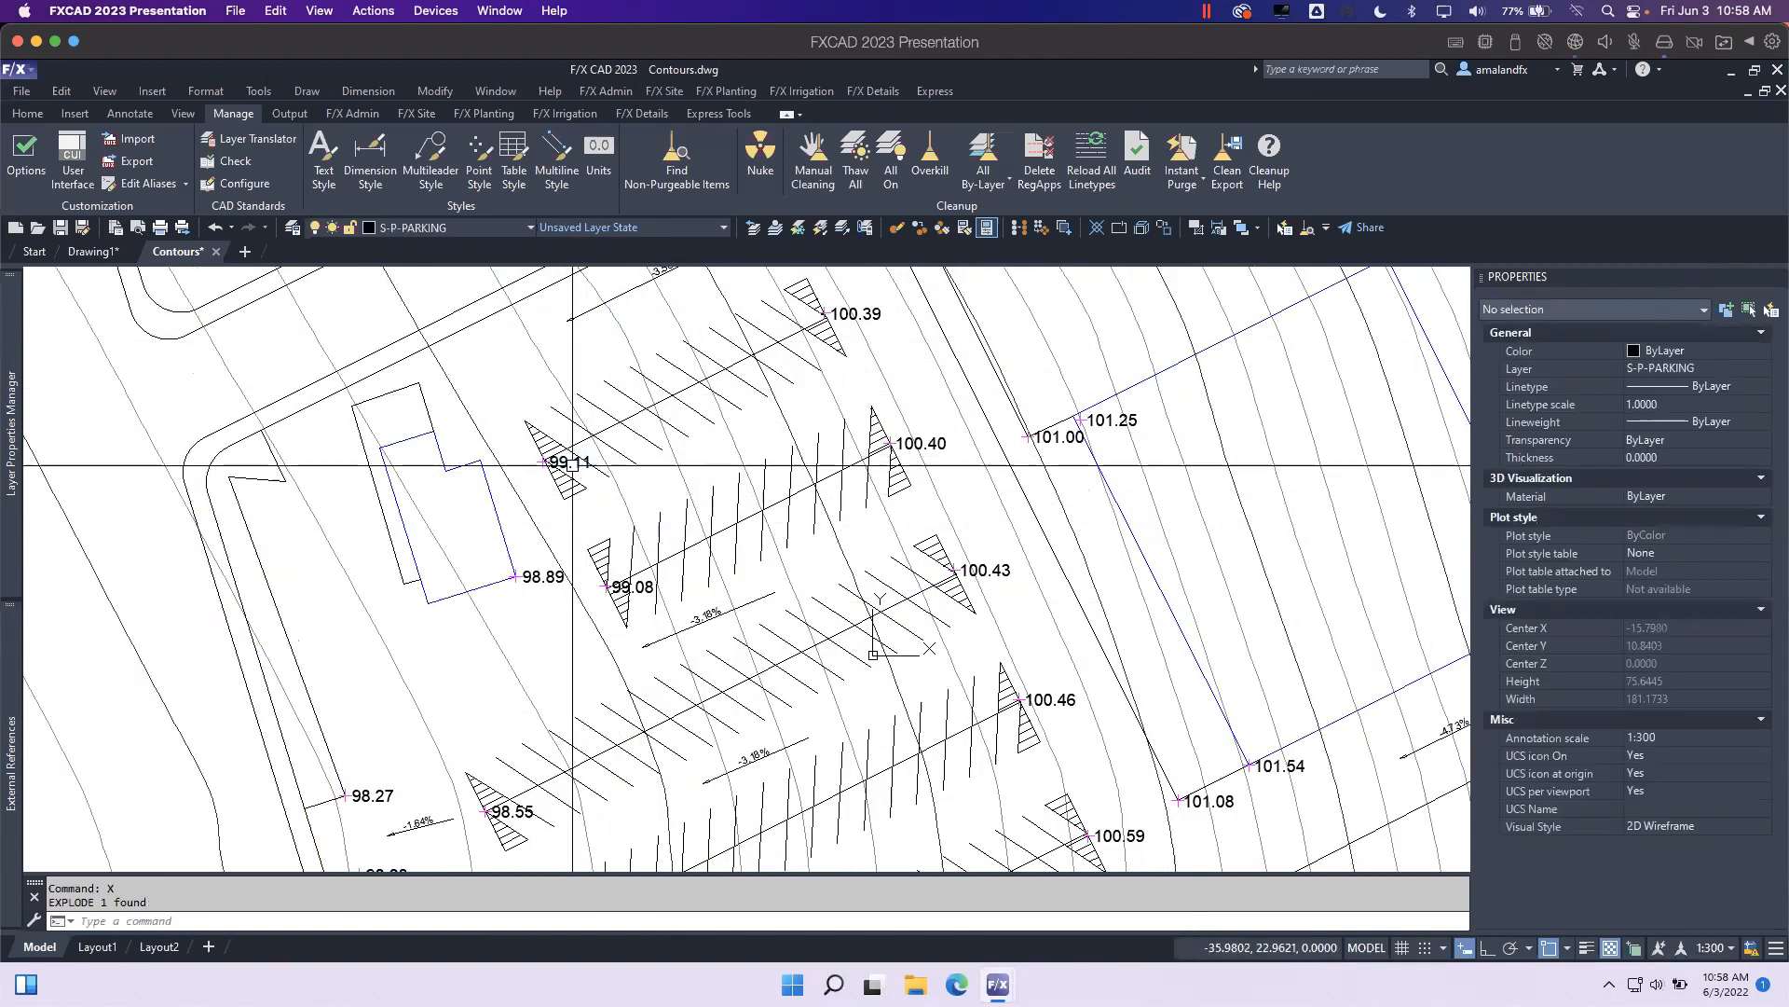
scroll(573, 461, up, 2)
click(572, 461)
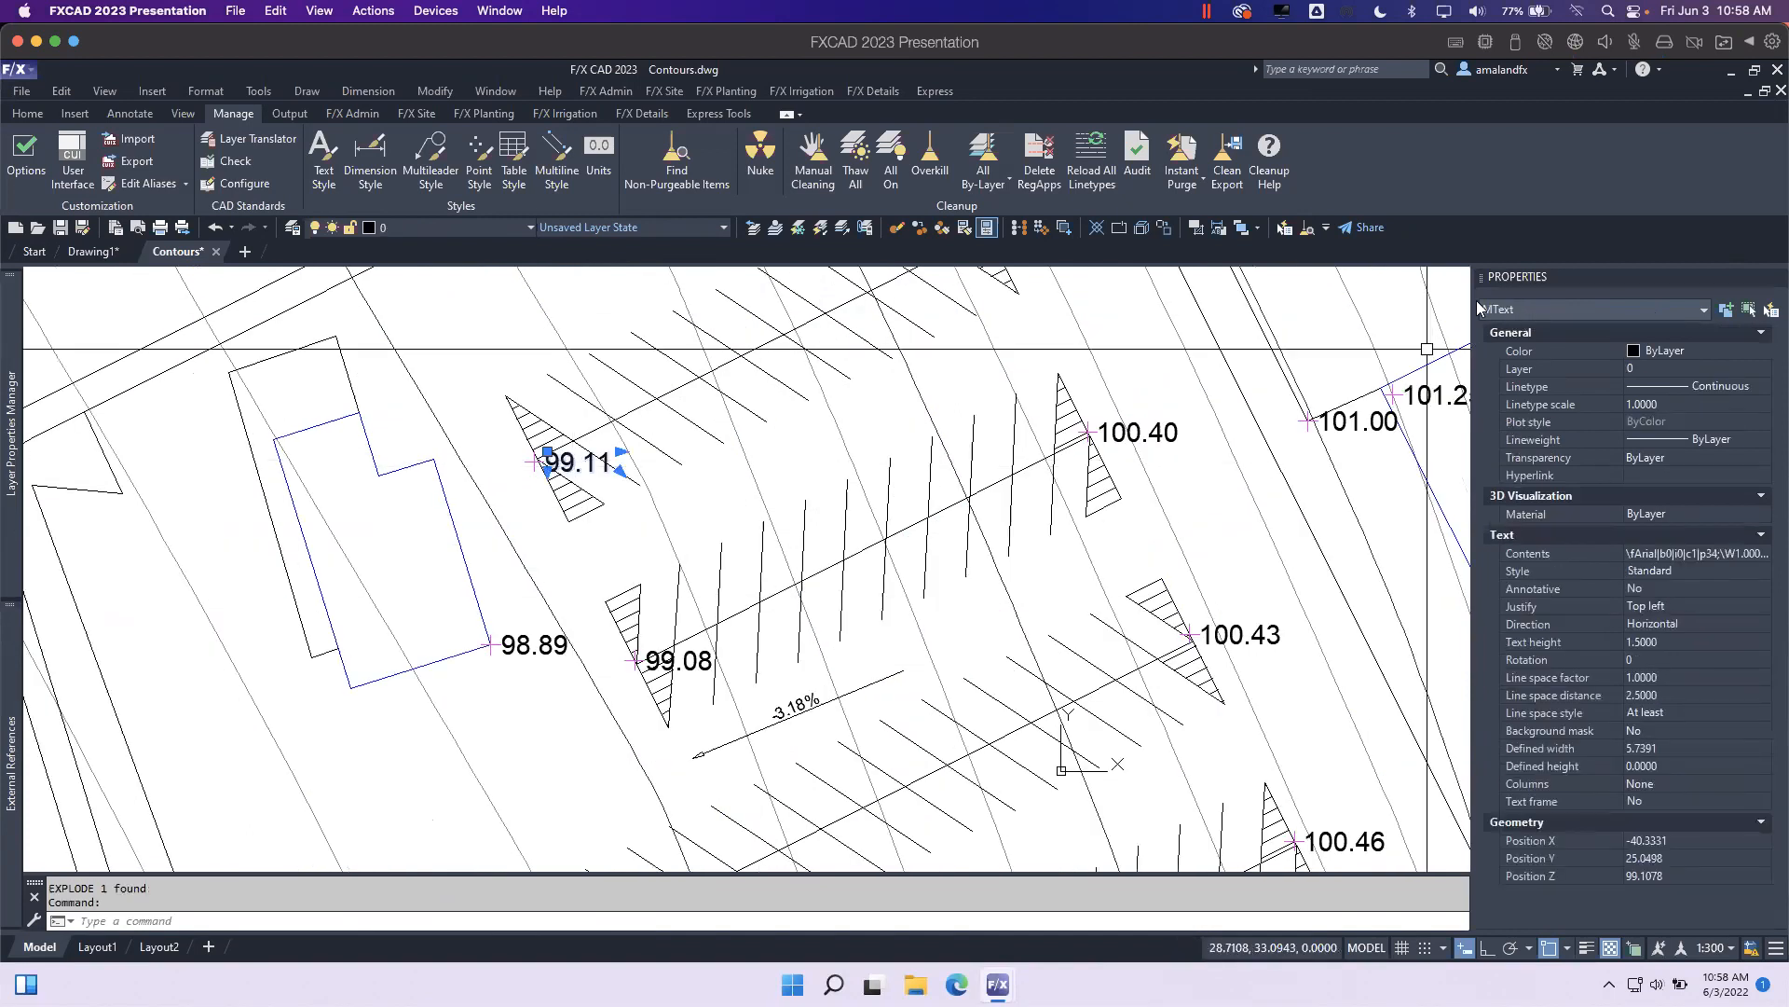
key(Escape)
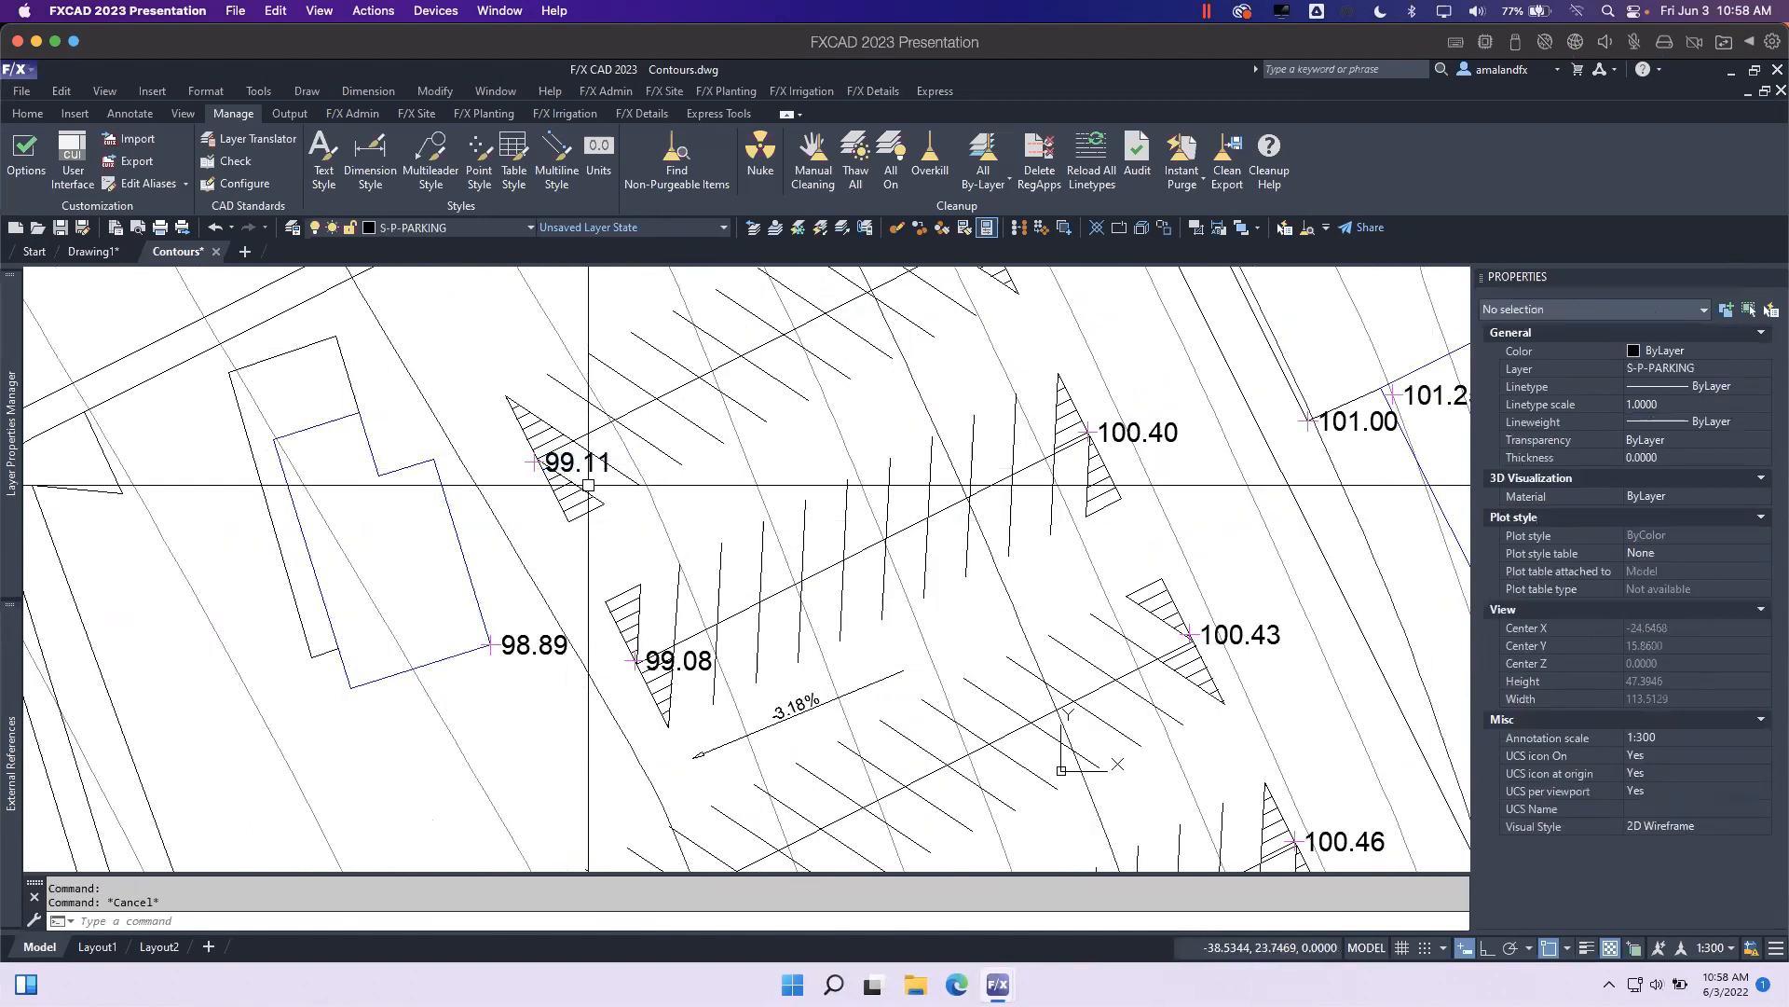
scroll(559, 471, down, 6)
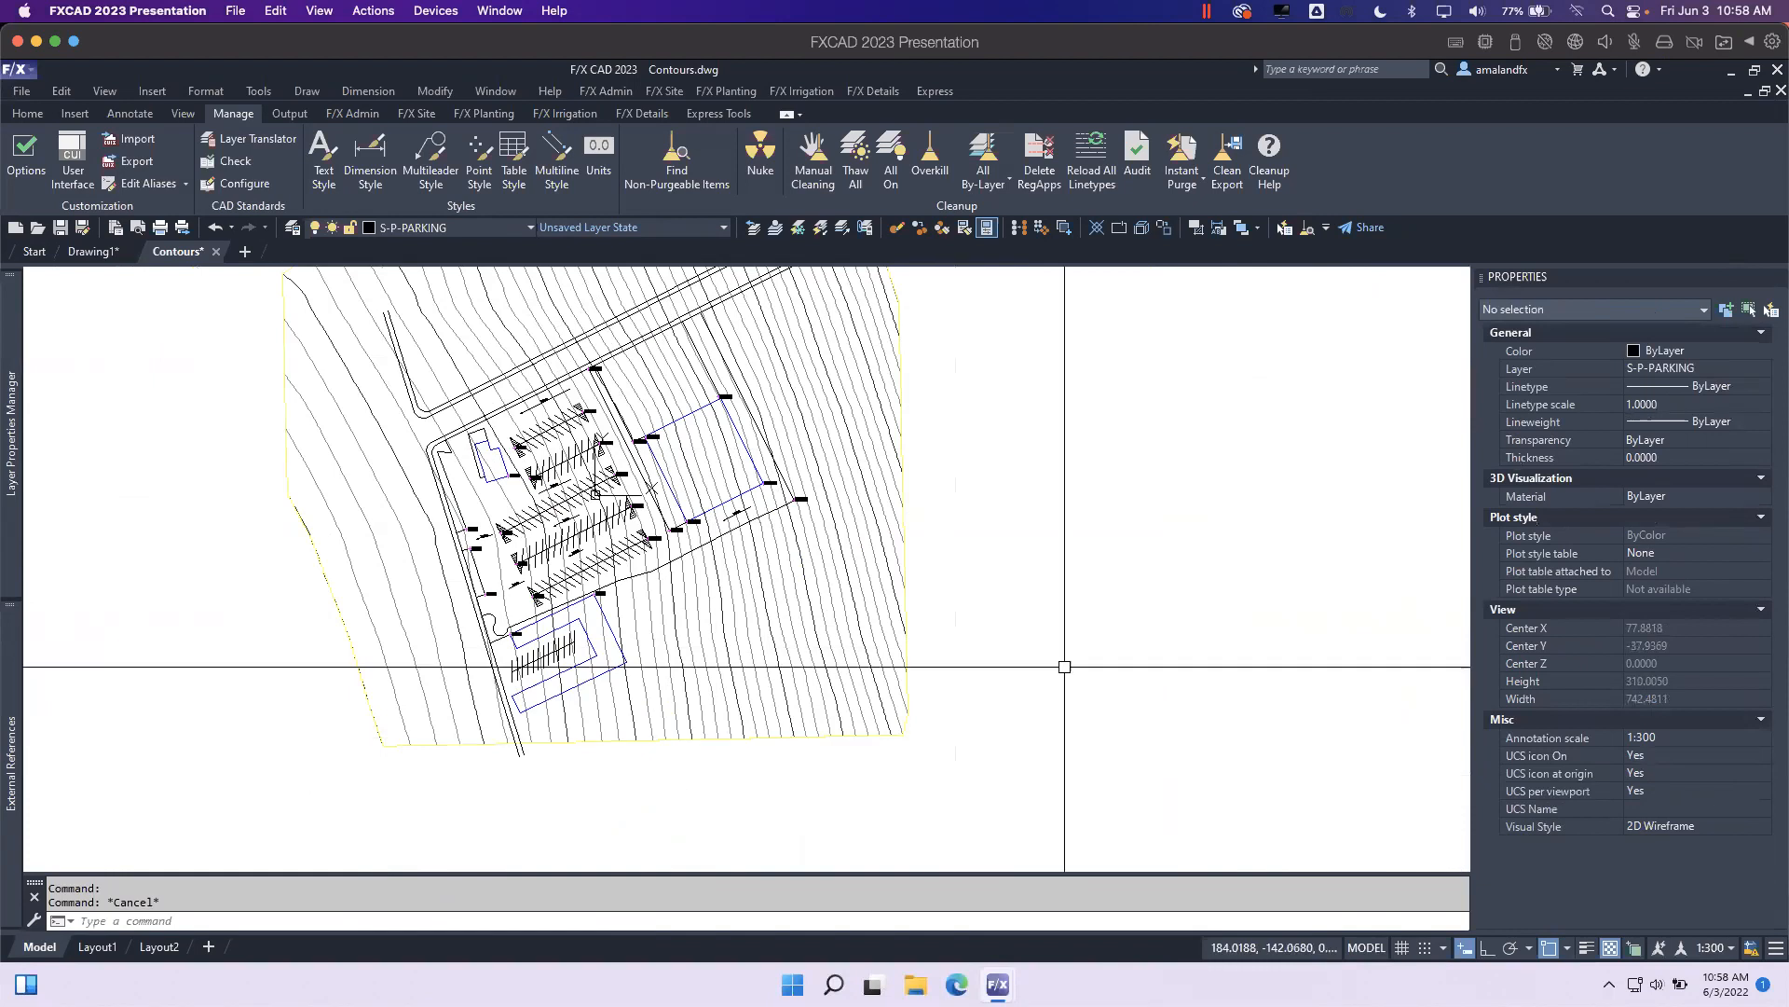
middle_drag(1063, 659, 1103, 743)
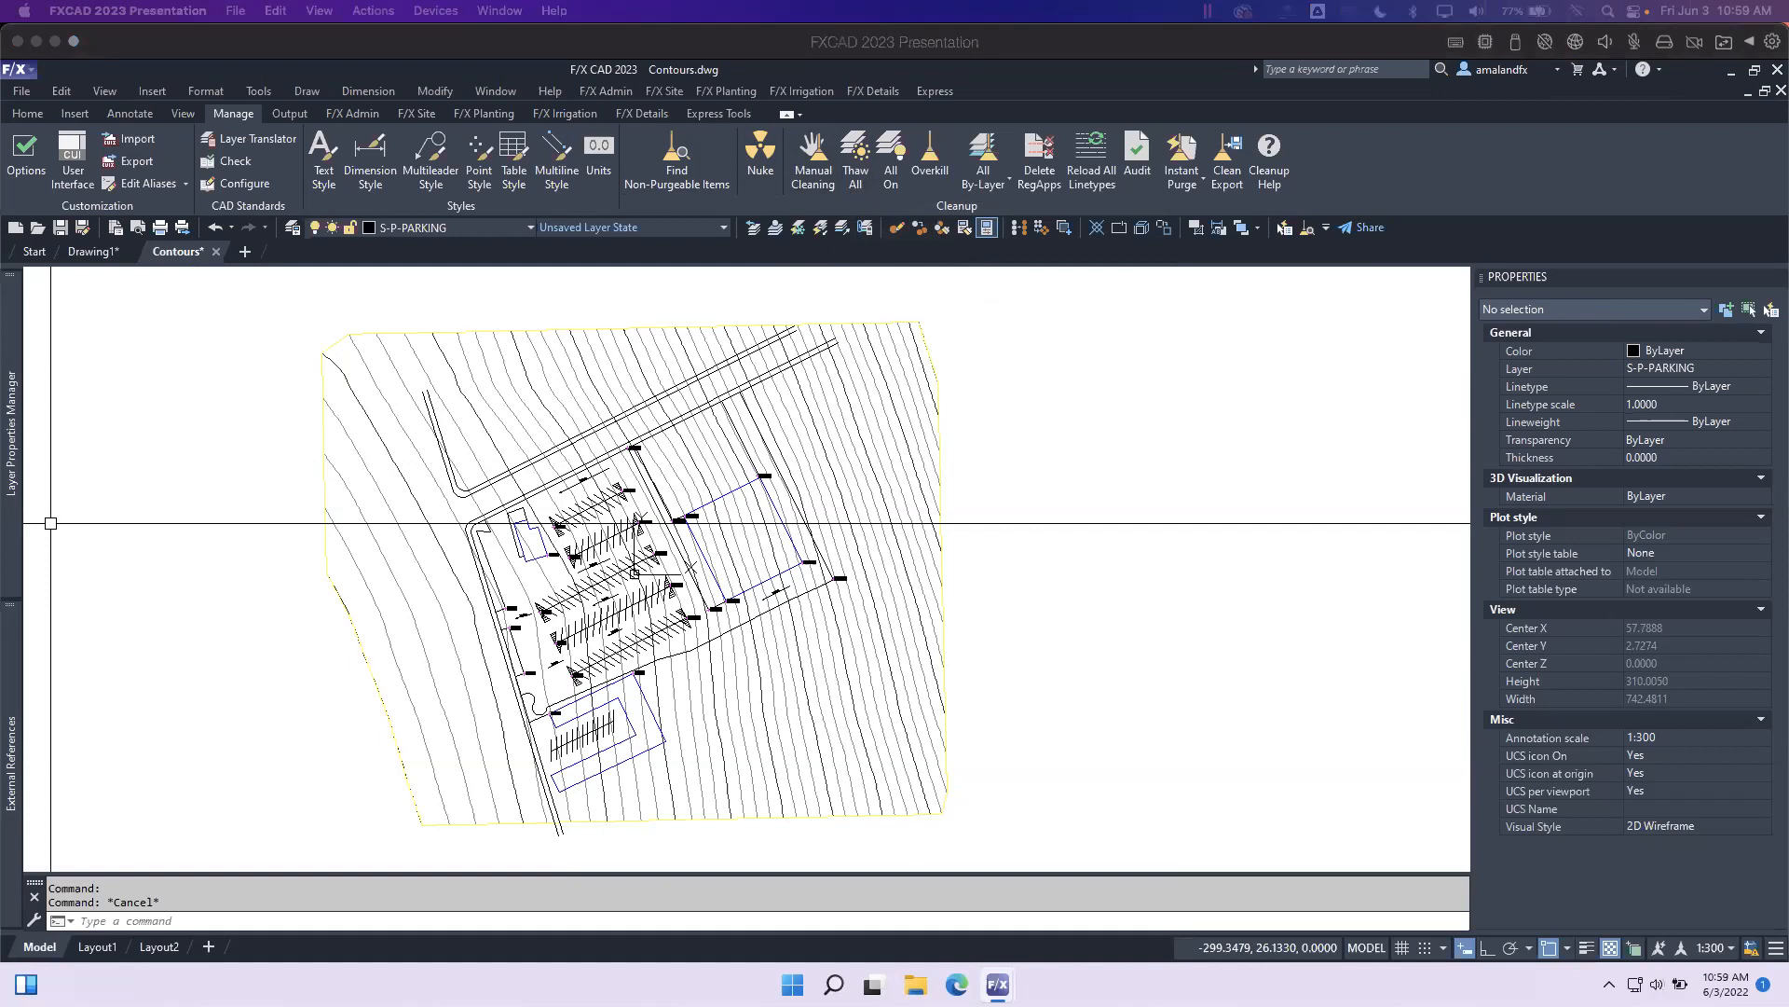
click(1262, 416)
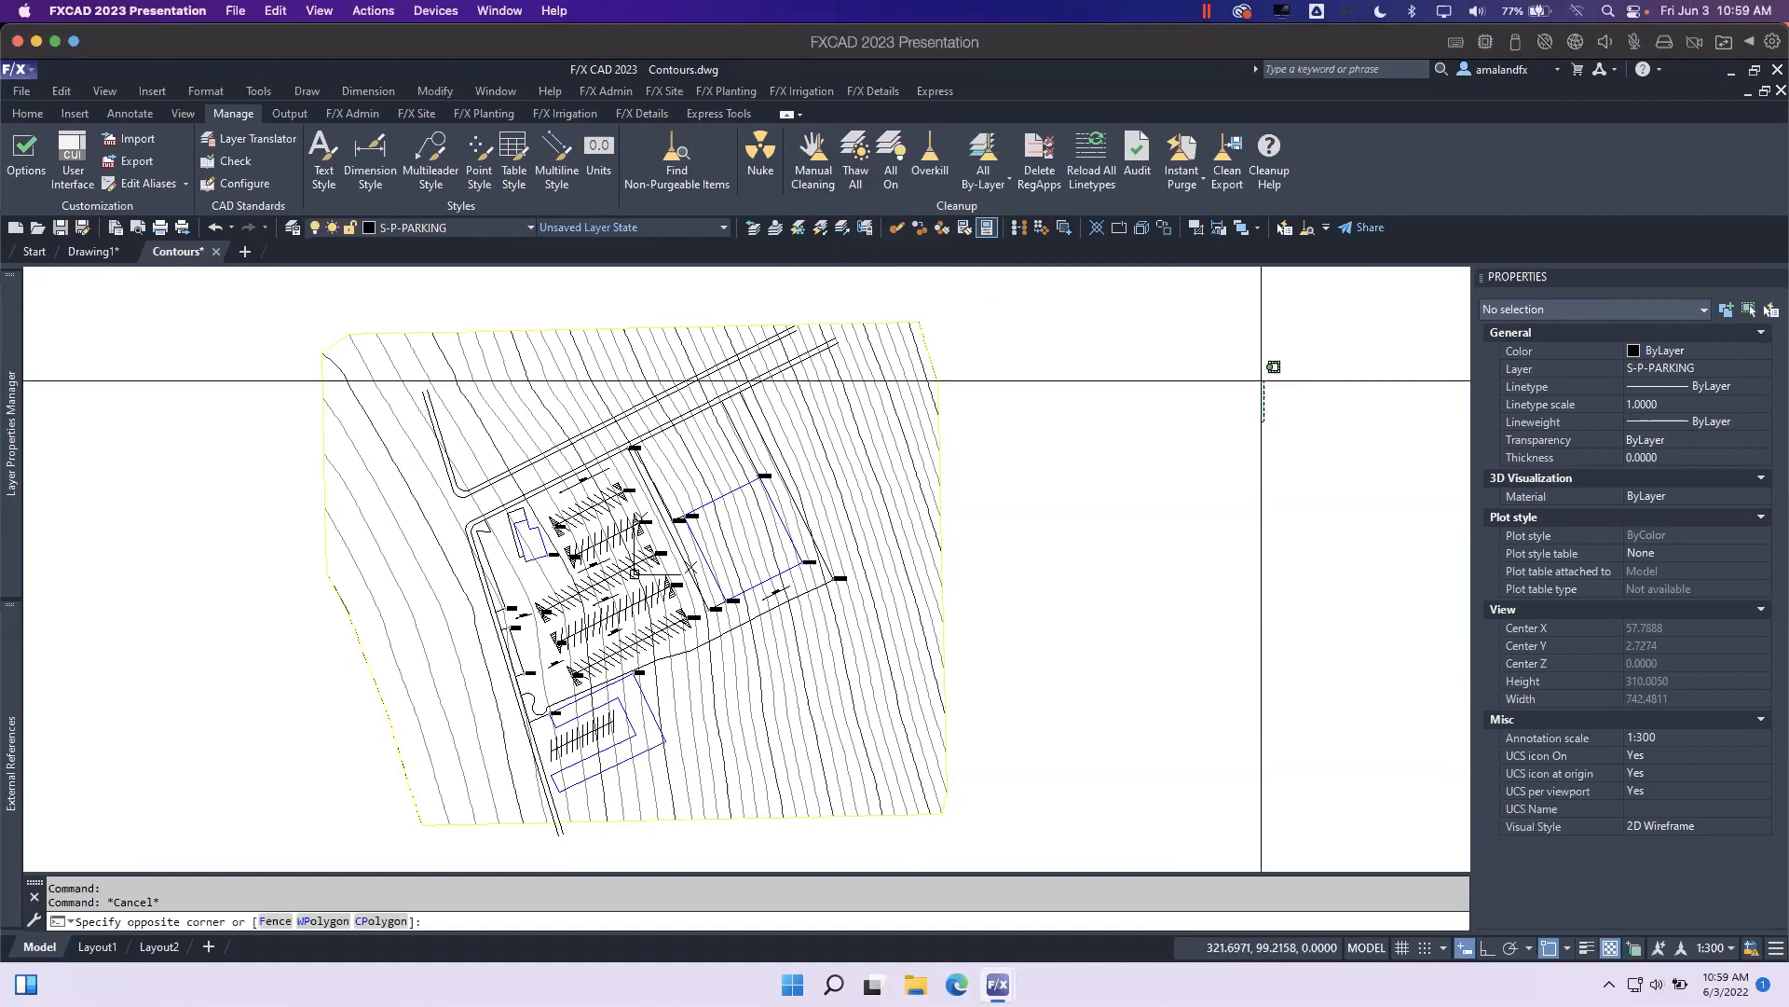
click(1281, 175)
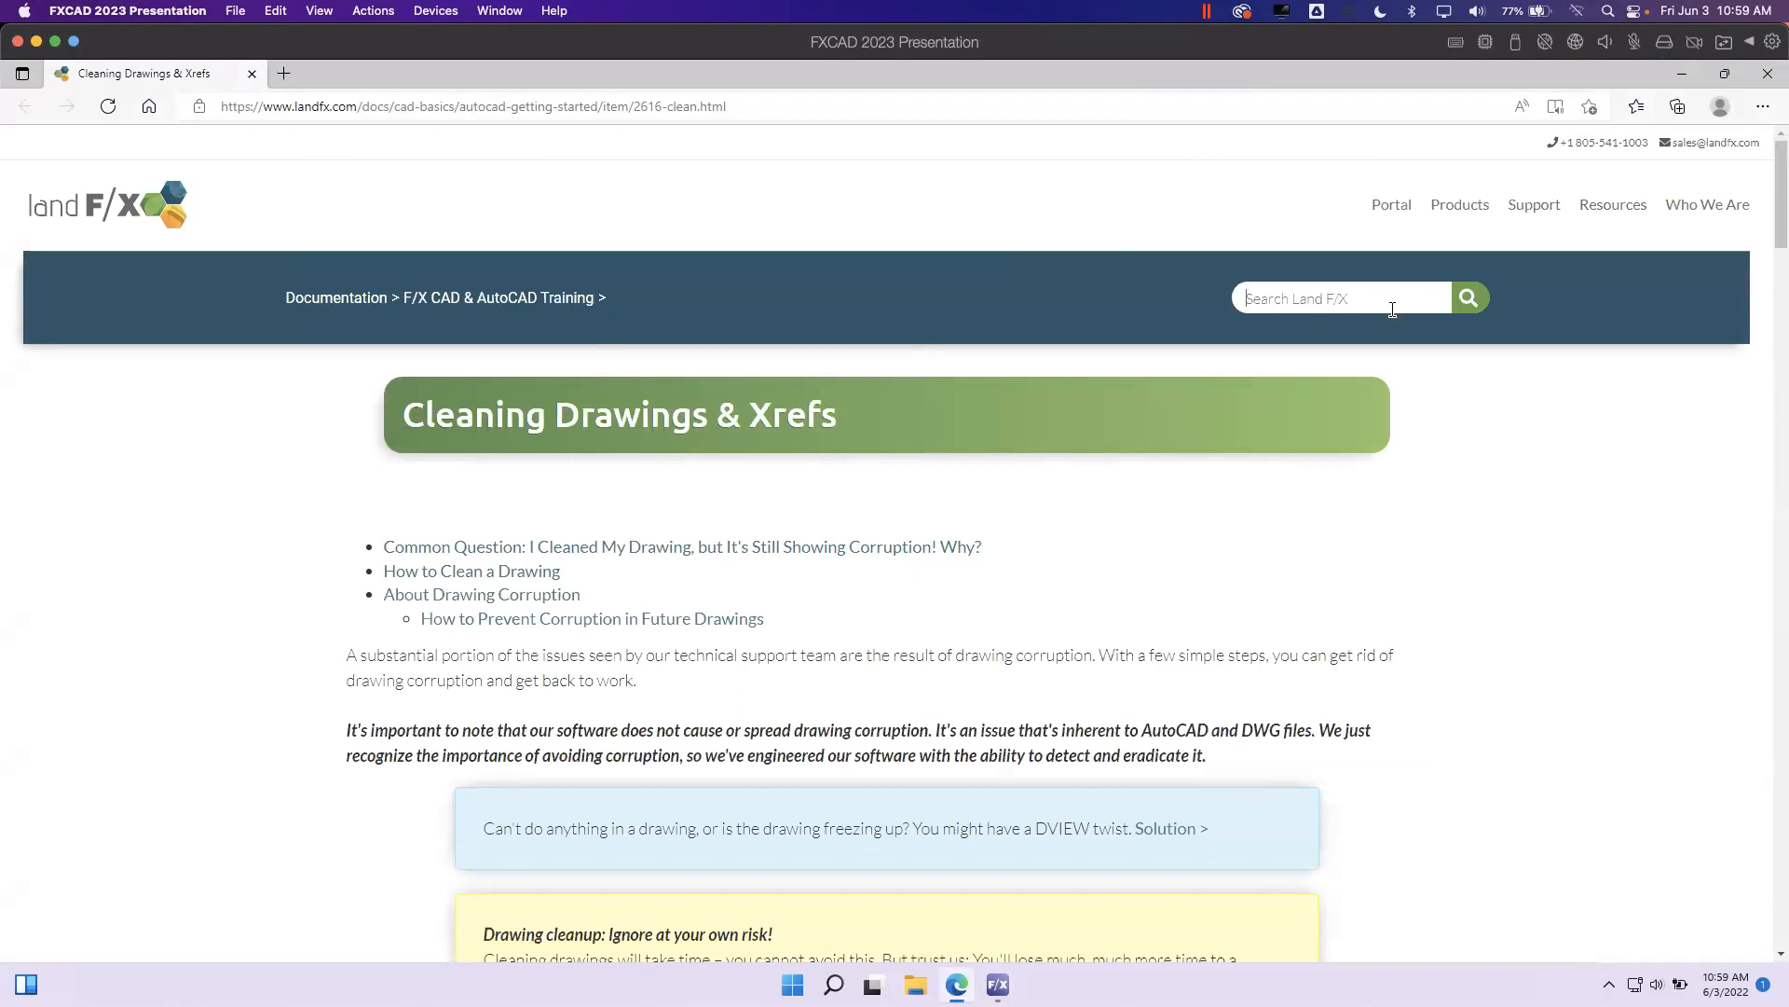
key(ctrl+v)
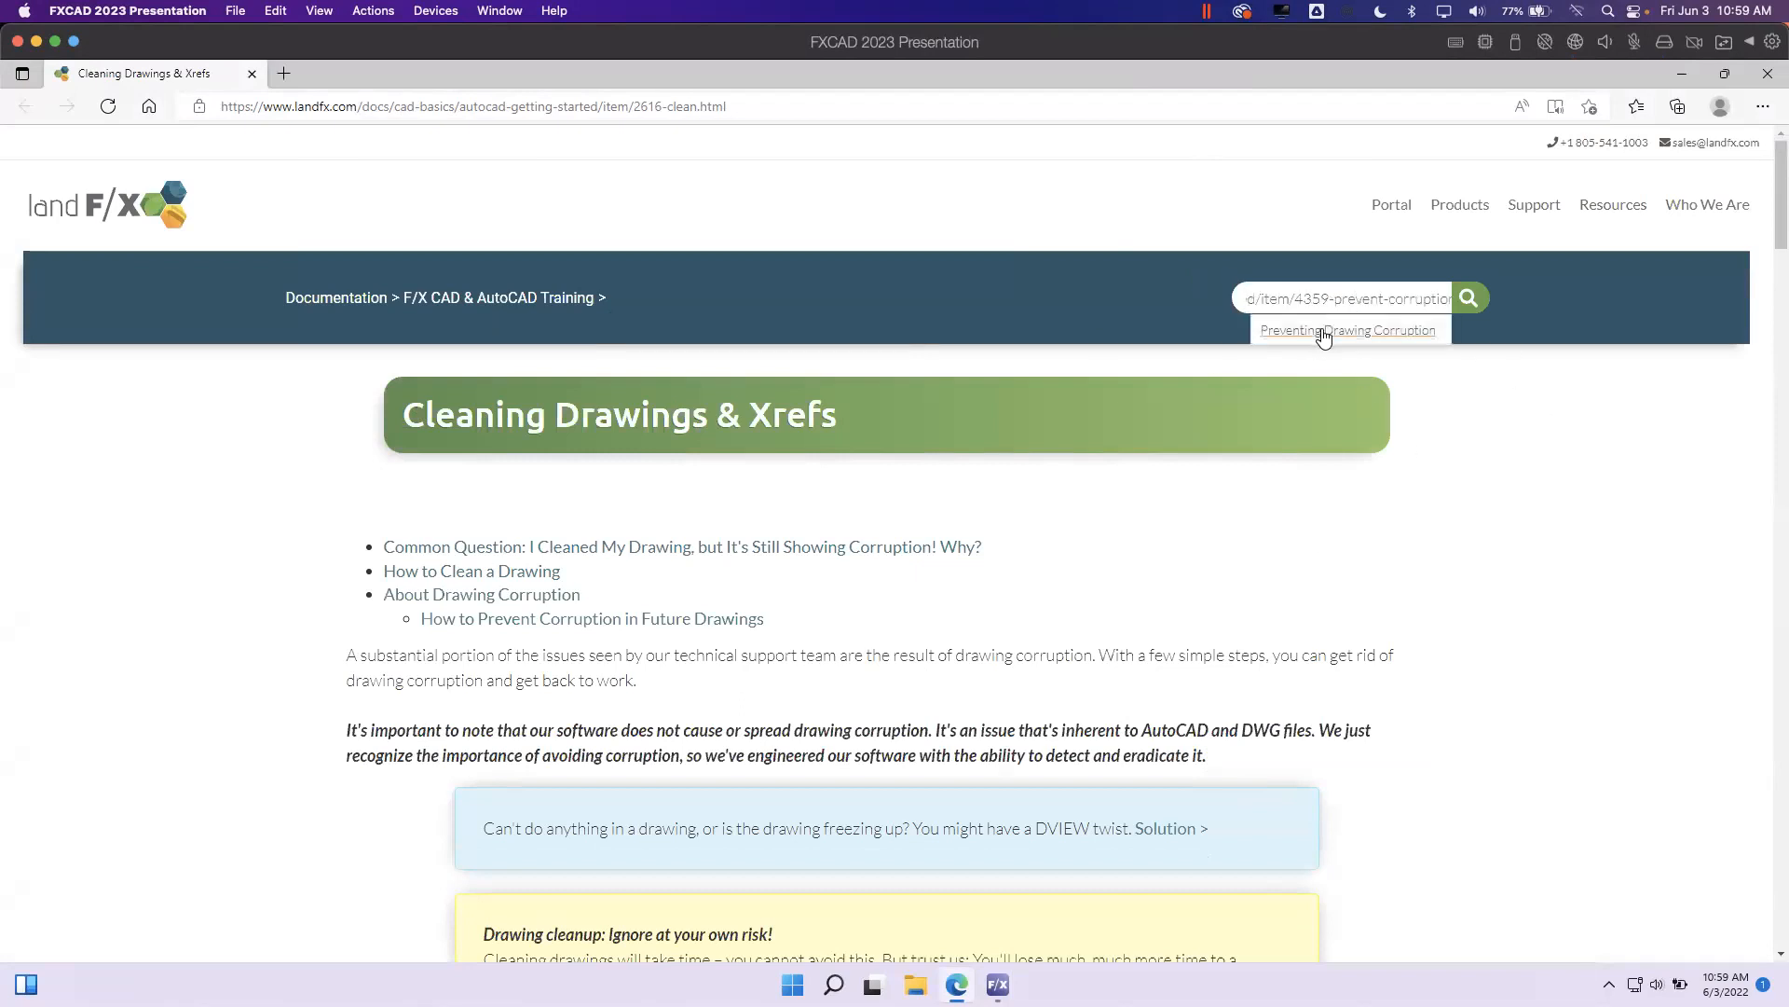
click(813, 105)
text(https://www.landfx.com/docs.html/cad-basics/autocad-getting-started/item/4359-prevent-corruption.html)
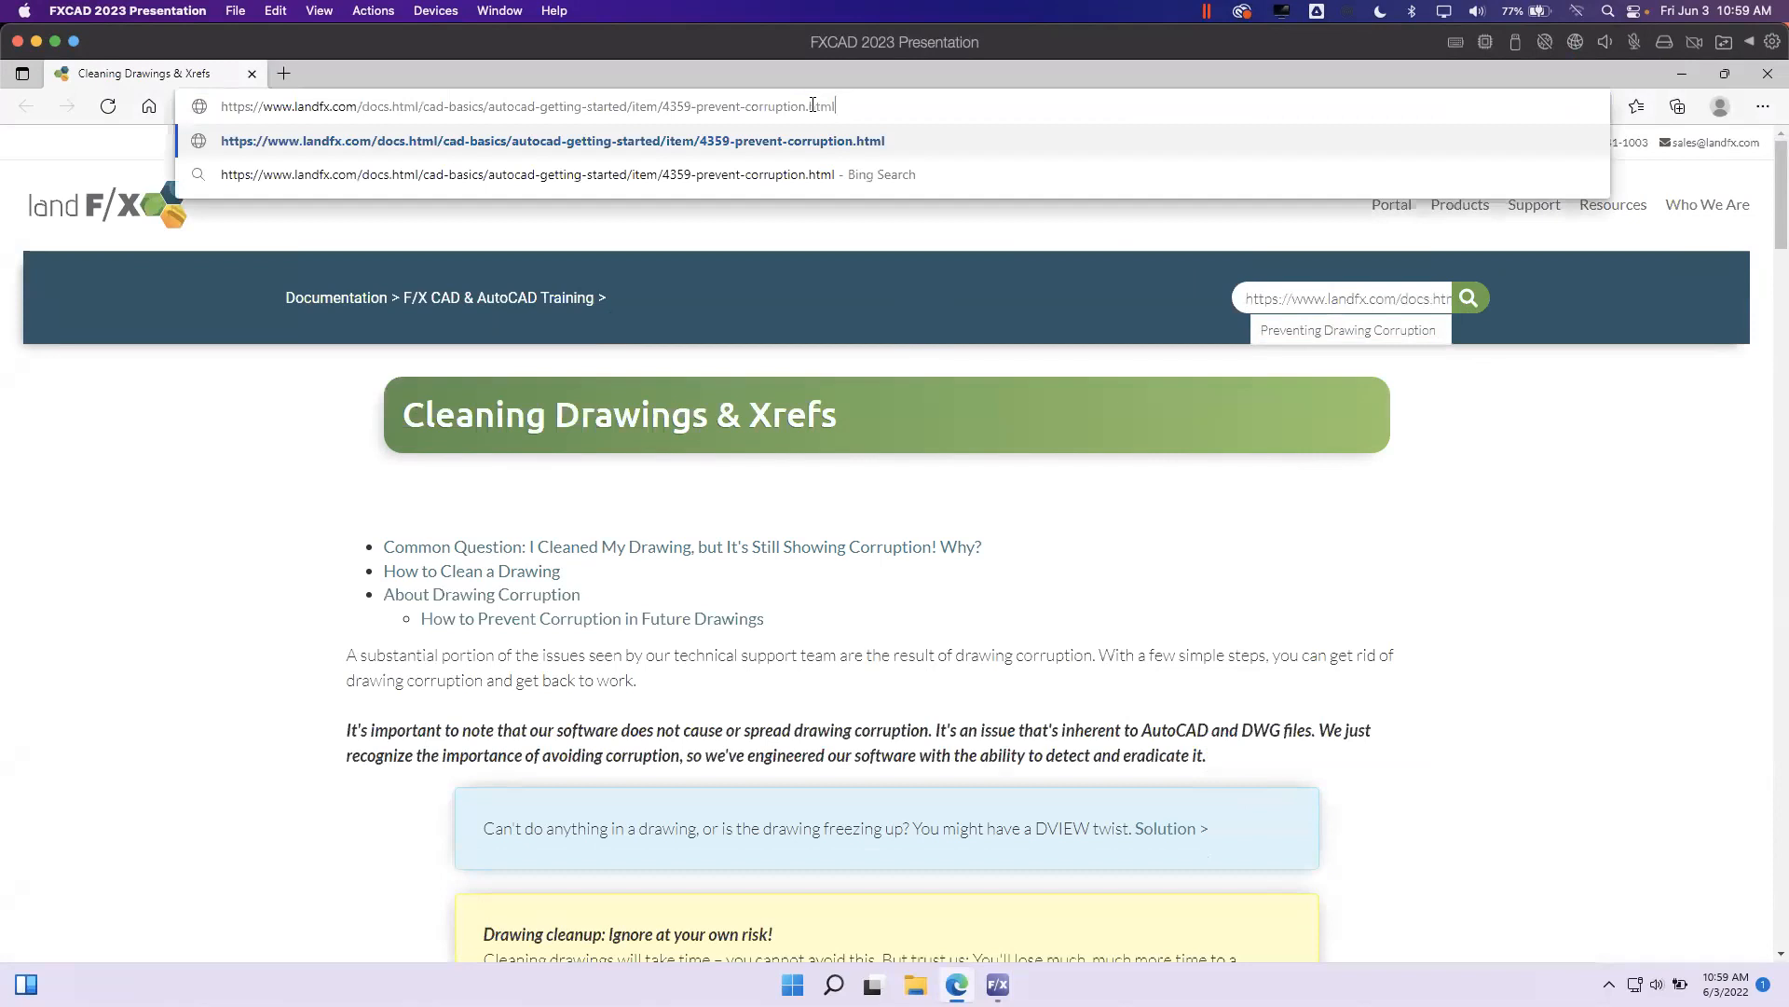
key(Return)
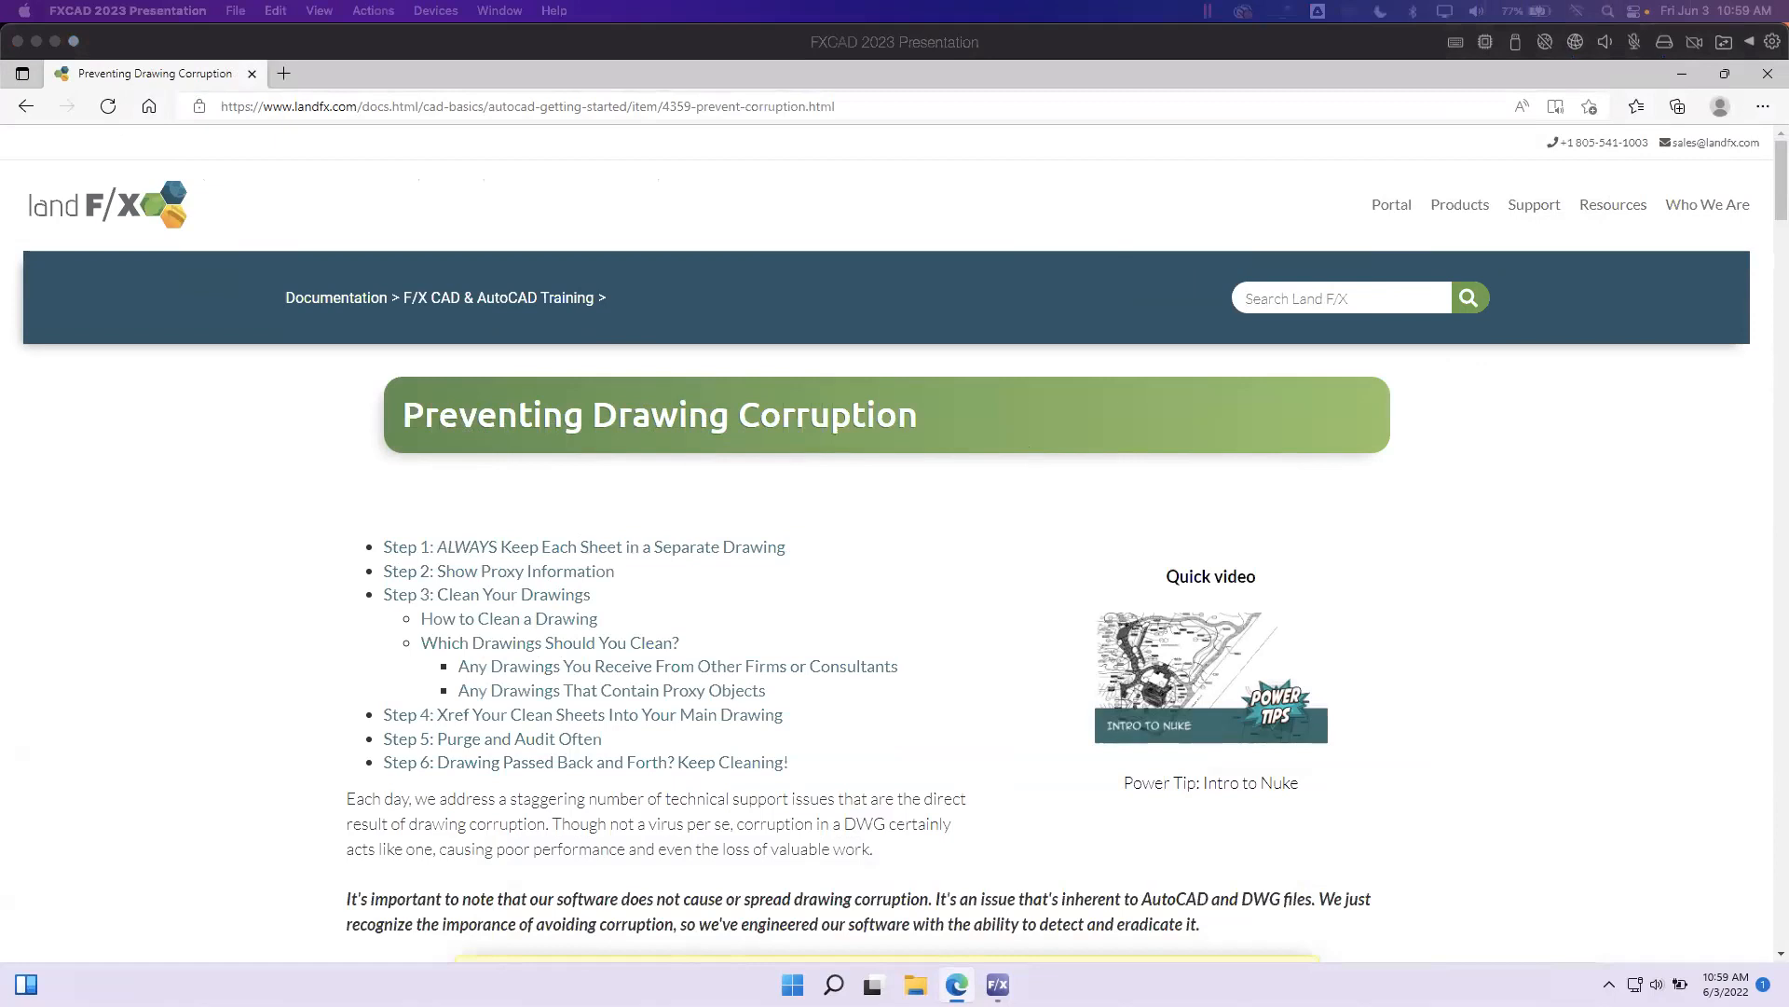
click(861, 106)
text(https://www.landfx.com/kb/autocad-fxcad/files/item/2617-corruption.html)
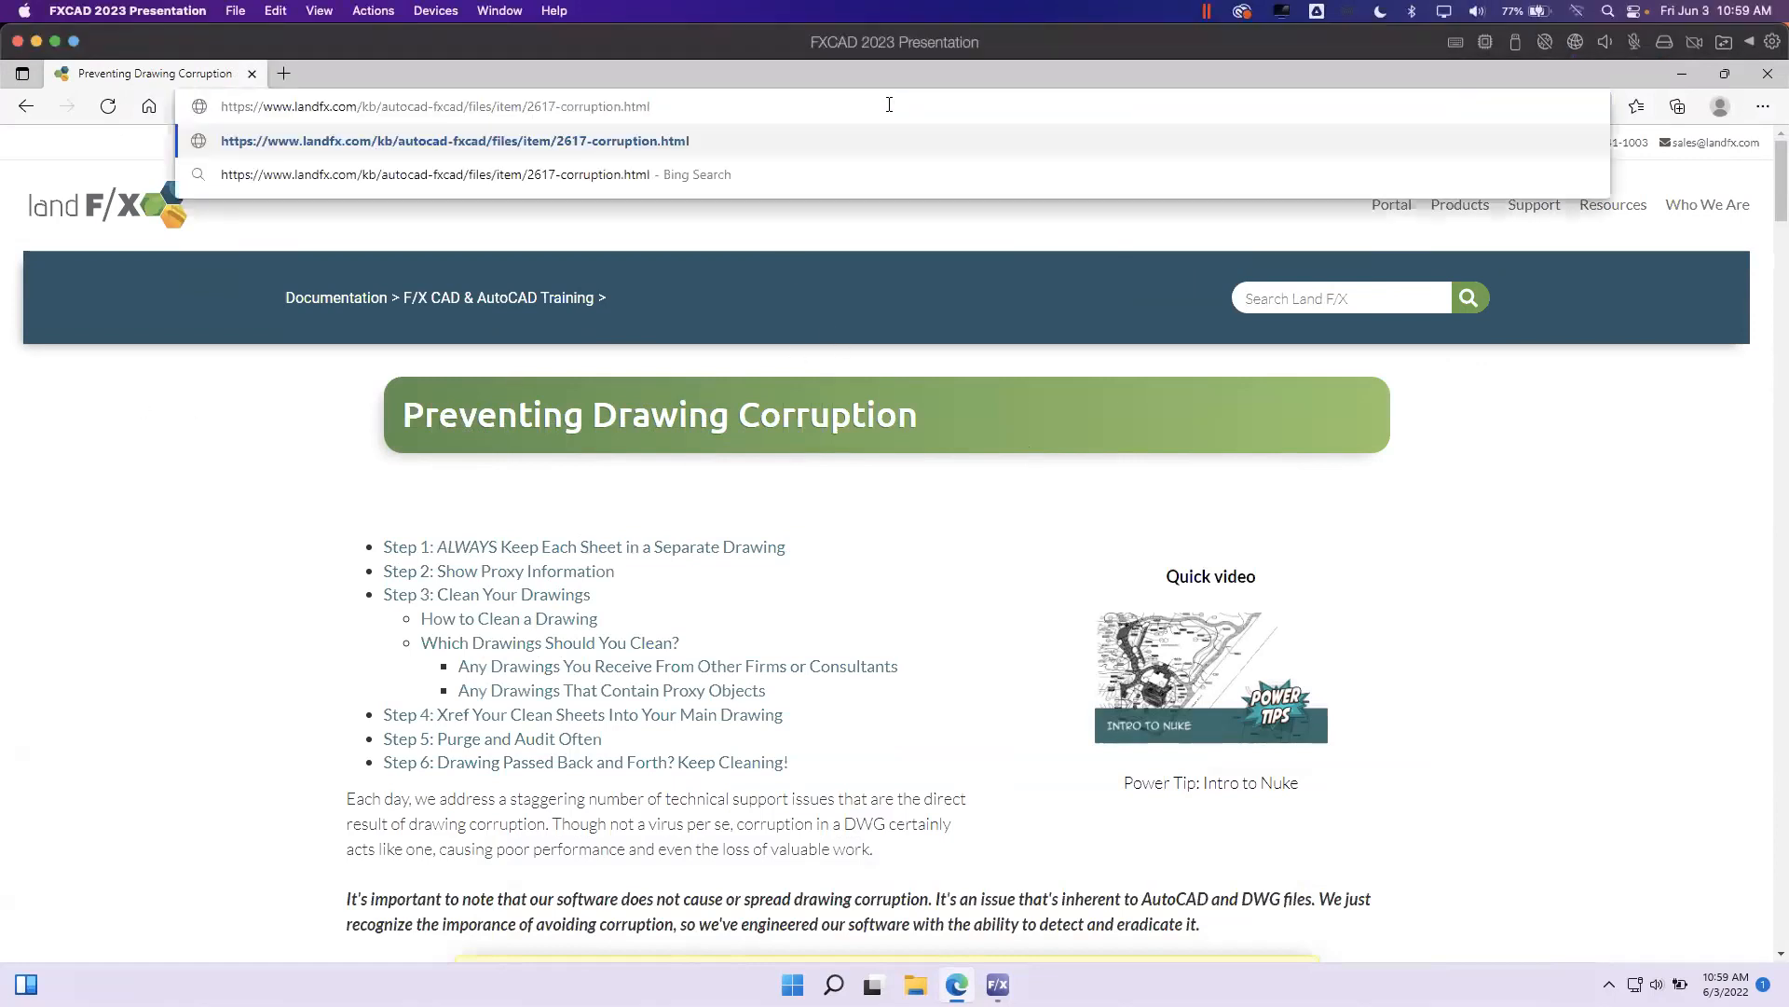
key(Return)
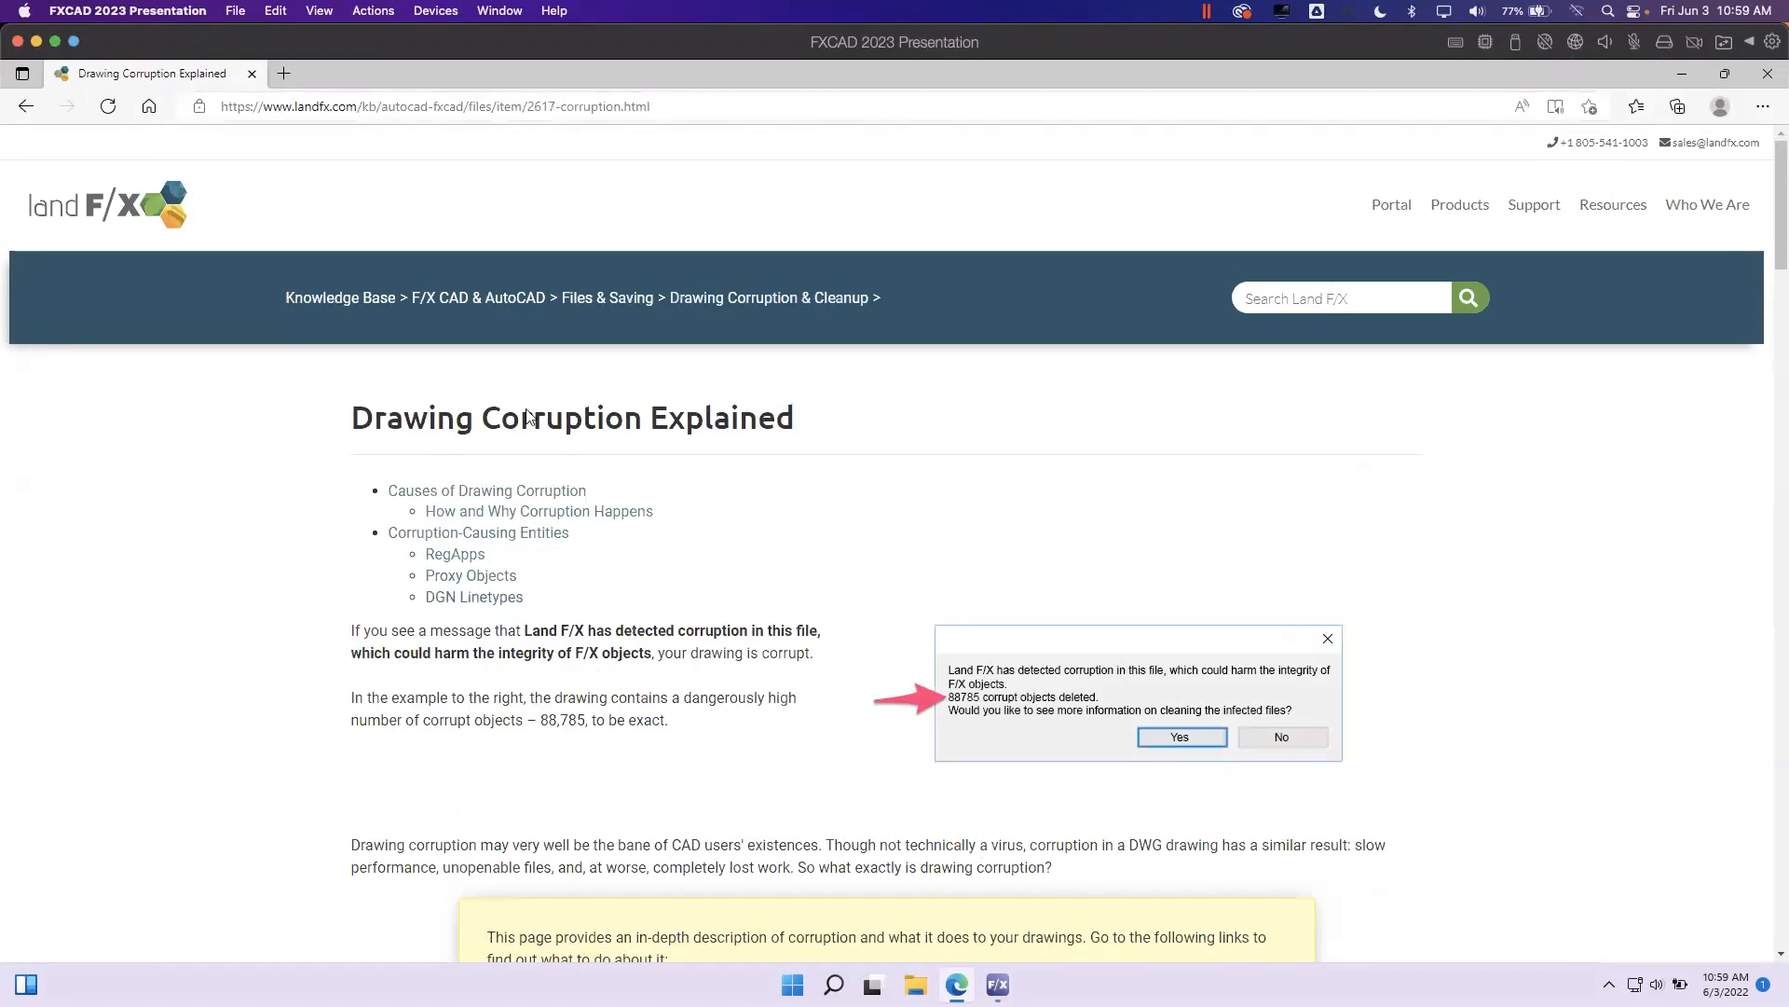
click(1687, 73)
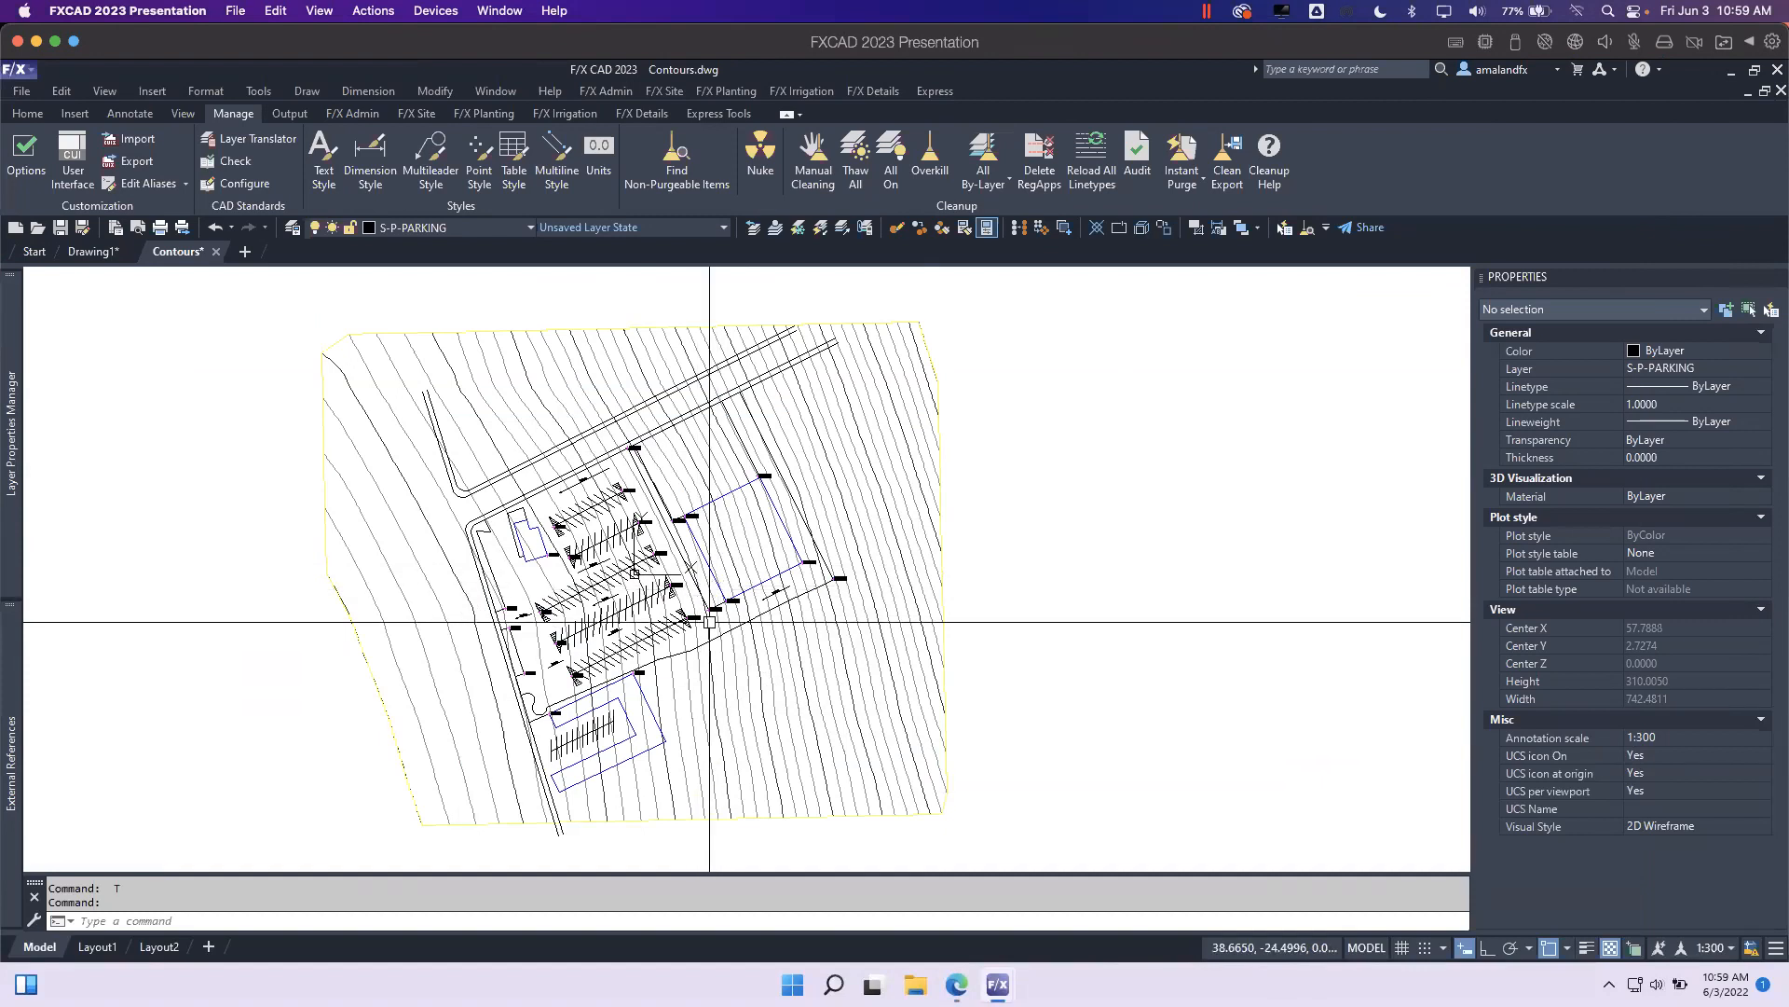
mouse_move(707, 619)
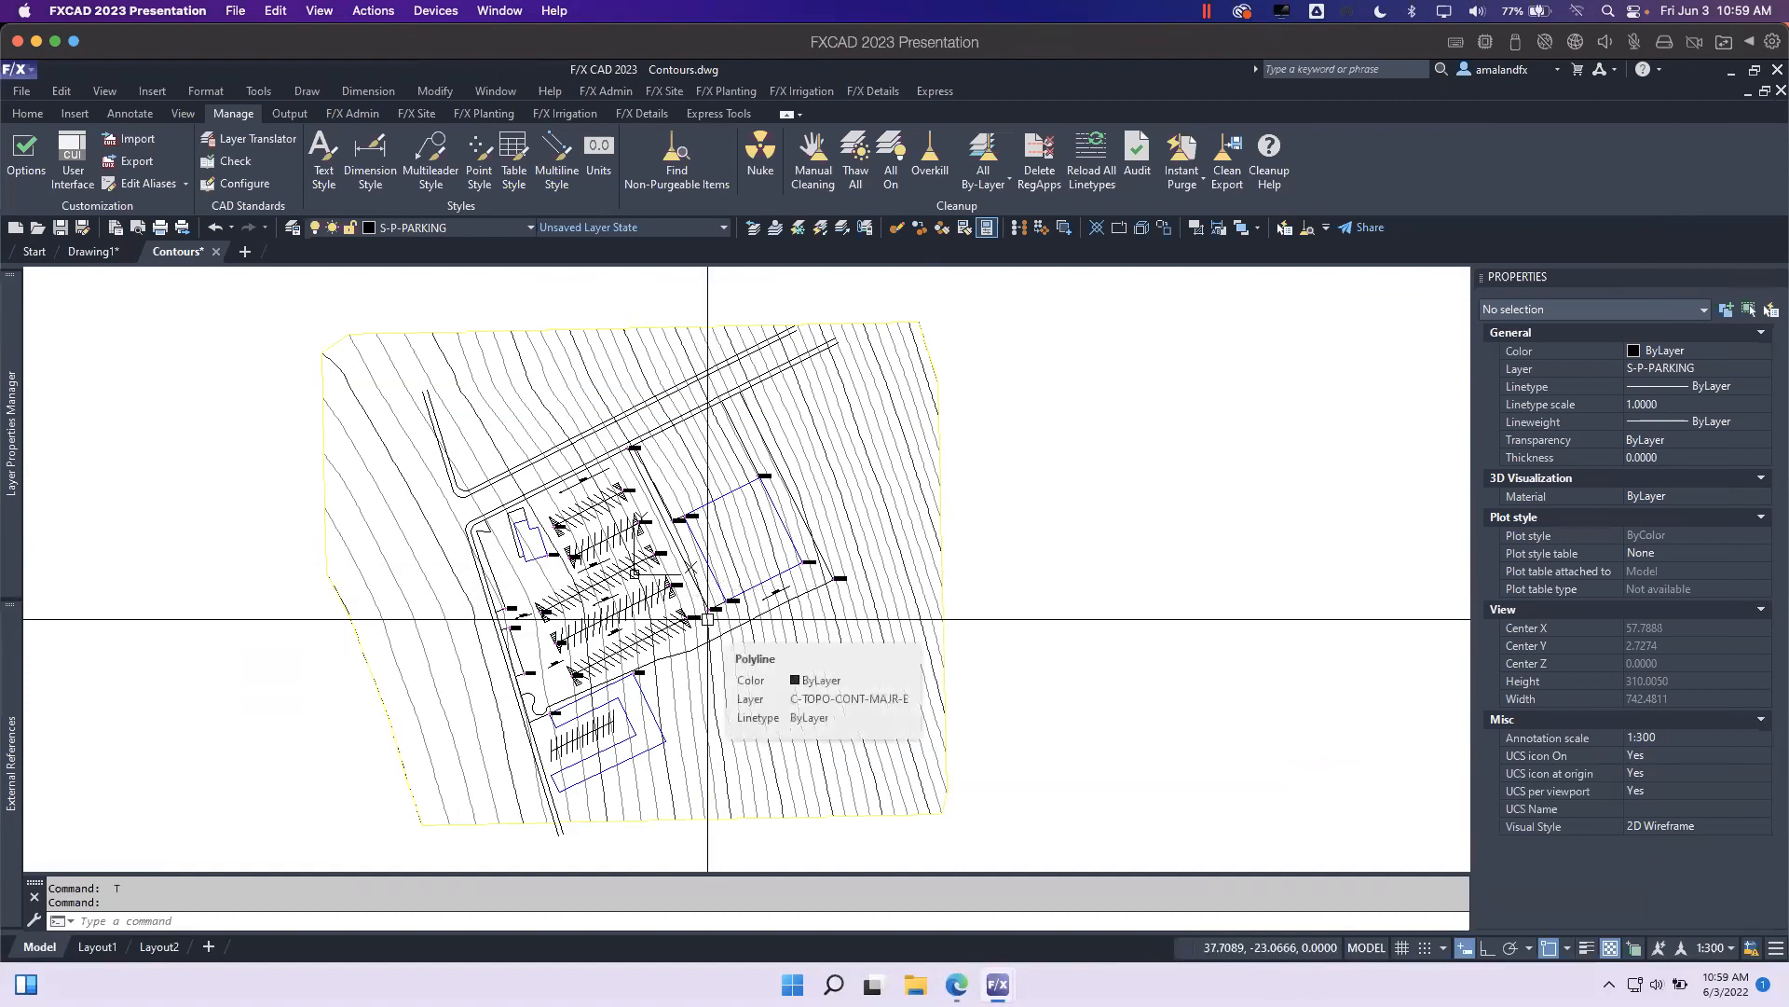